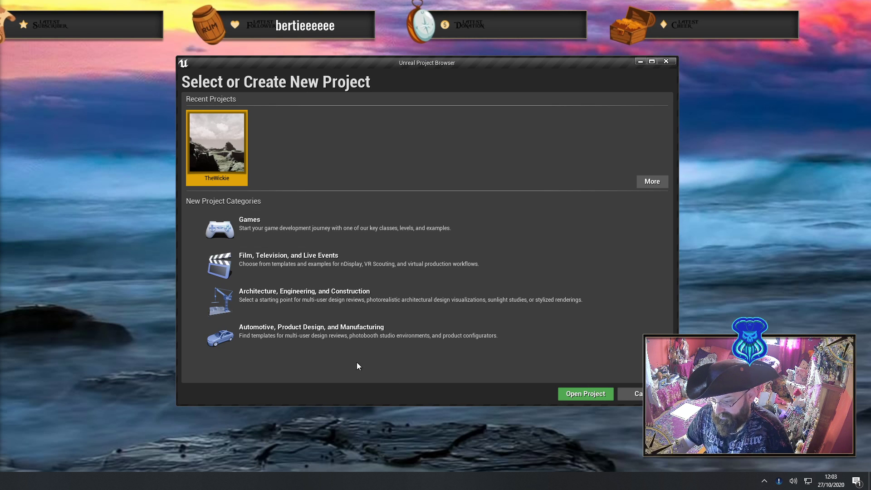
Start a new Games project and choose the Third Person template
click(288, 225)
click(551, 396)
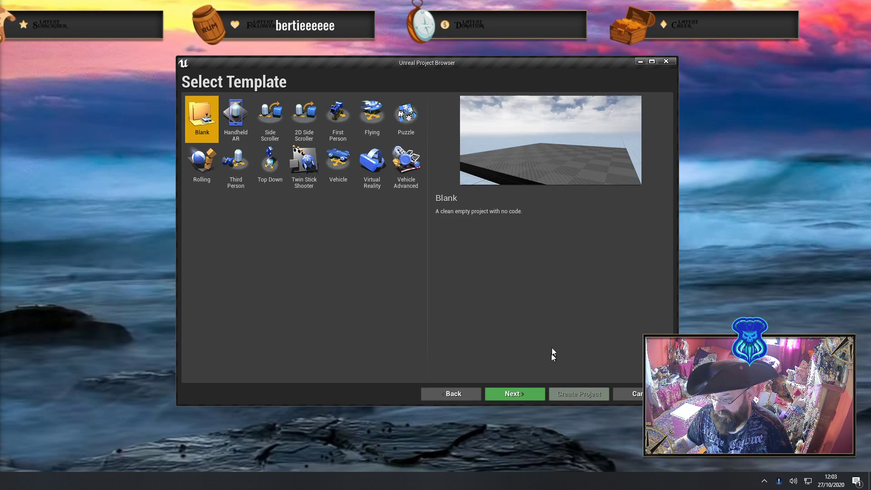
click(235, 177)
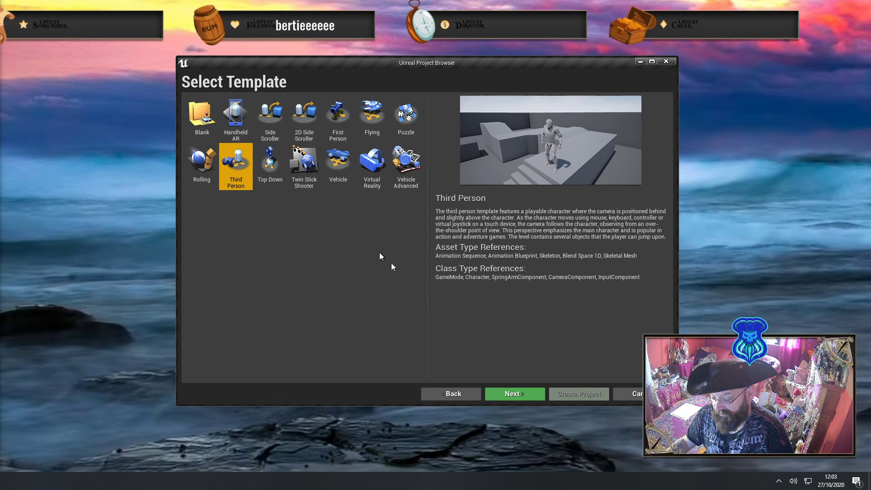
click(513, 394)
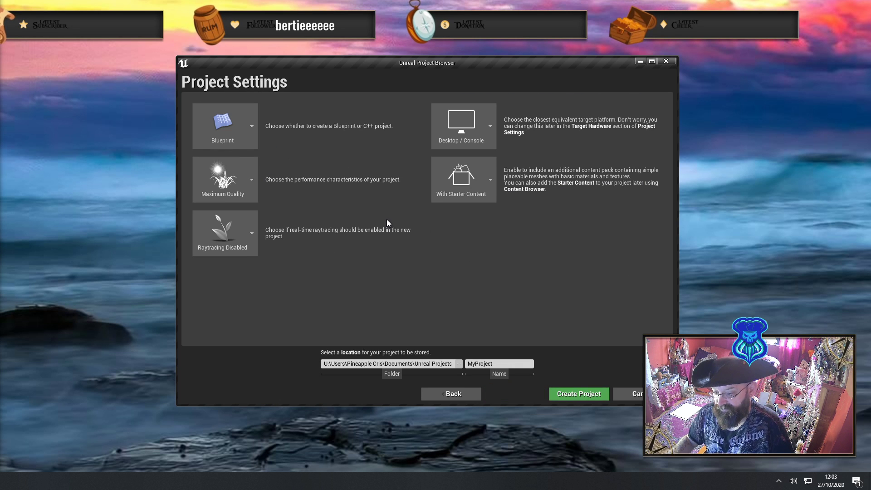
Name the project Lesson_Preparation and create it with the default project settings
double_click(494, 364)
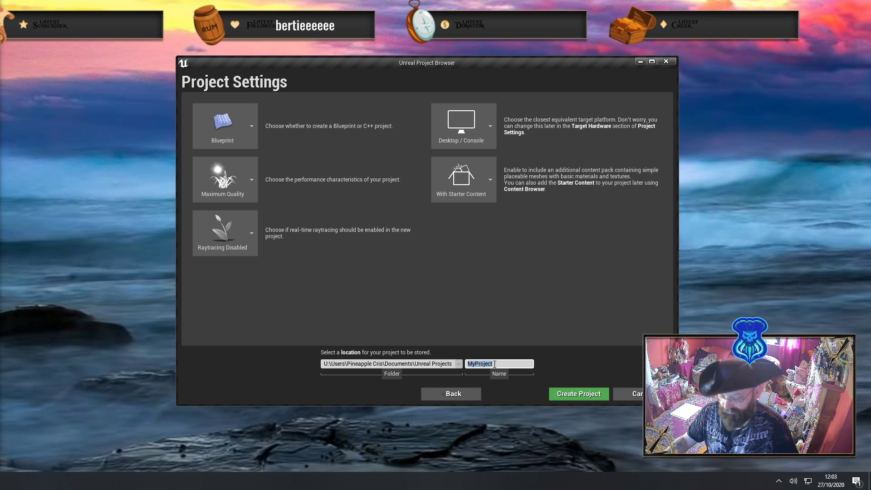
text(Lesson_)
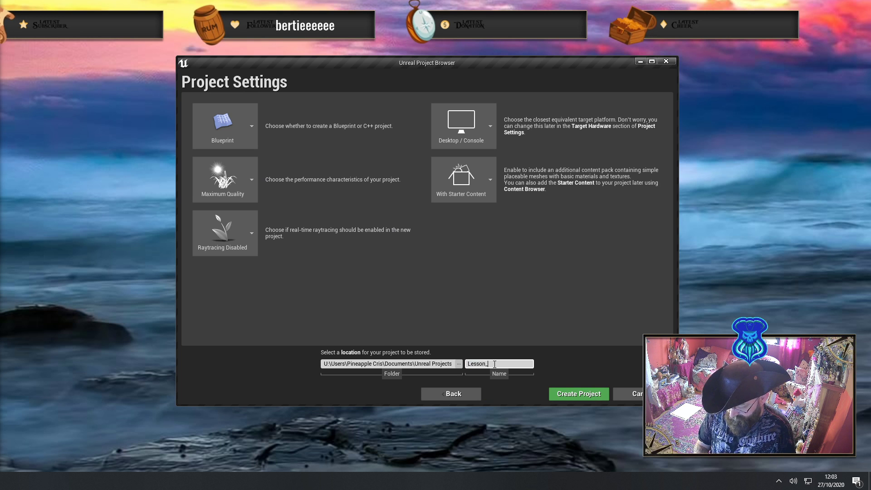
text(Preperatio)
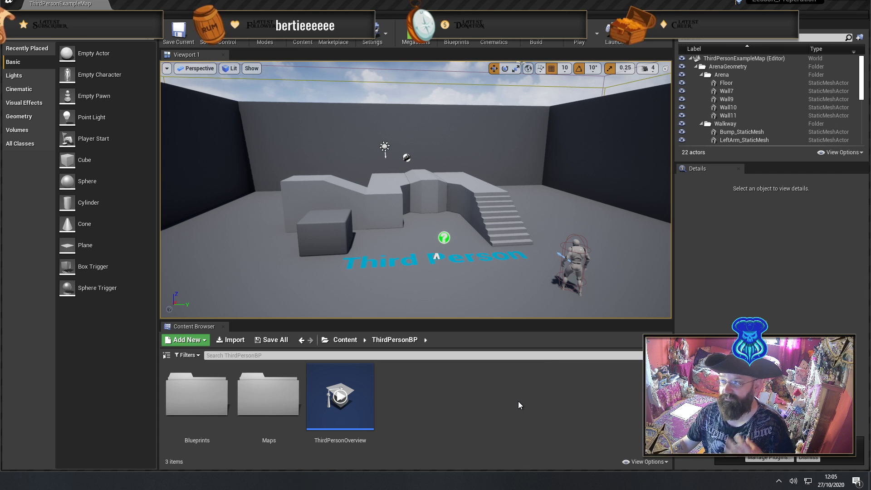
Reduce the thumbnail scale of the assets in the Content Browser
click(662, 461)
drag(662, 430, 649, 430)
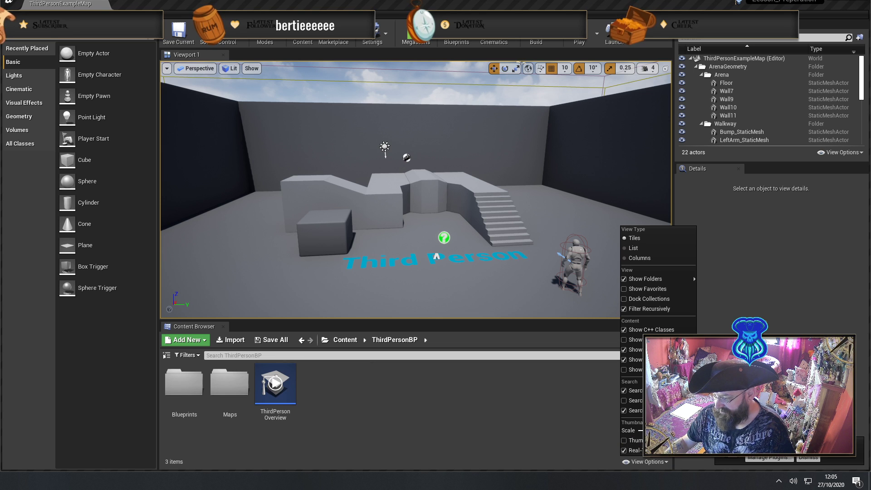
click(536, 254)
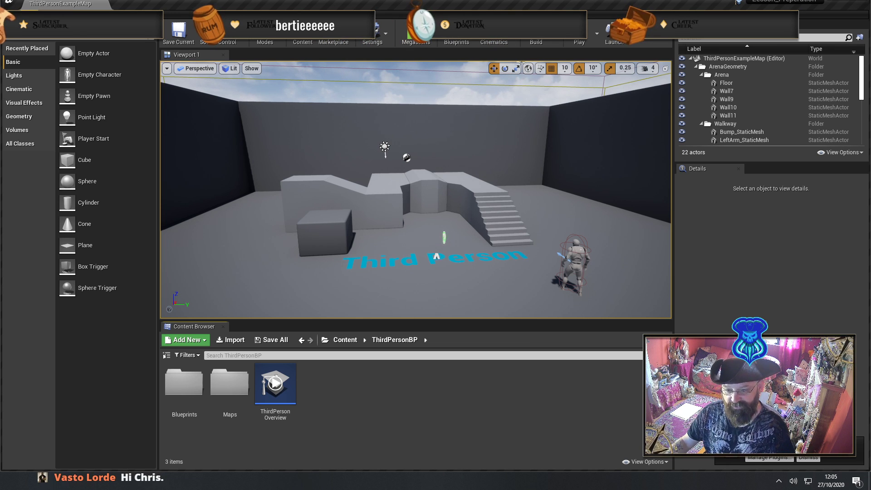
Open the plugin browser and search the built-in plugins for datasmith
click(30, 14)
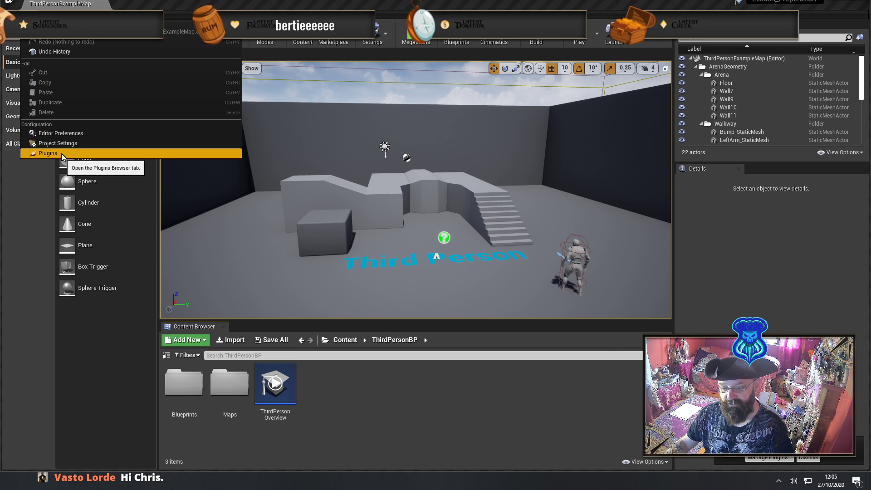
click(45, 153)
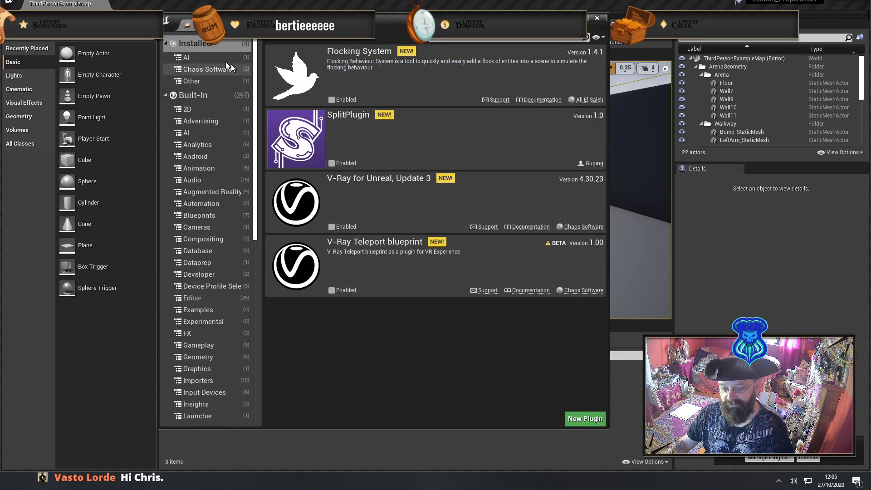
click(192, 95)
click(459, 38)
text(data)
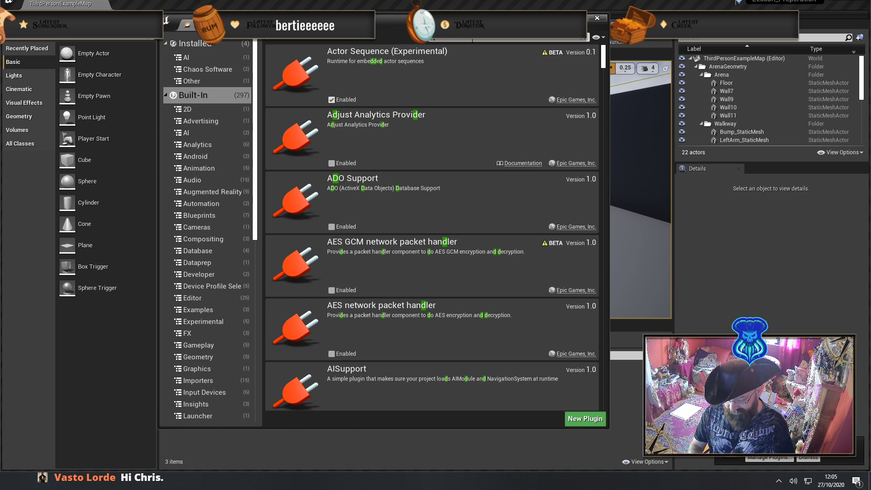
text(smith)
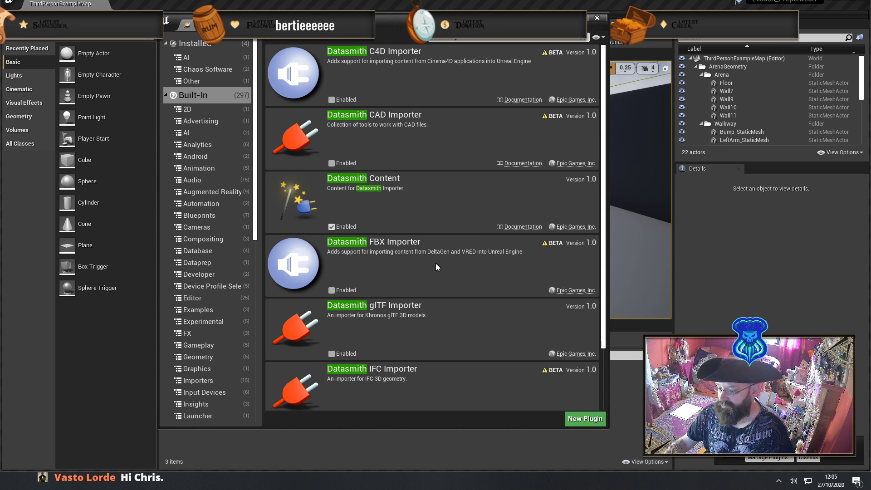
Enable the Datasmith Importer plugin, accepting its beta status, and the Datasmith FBX Importer plugin
scroll(438, 307, down, 3)
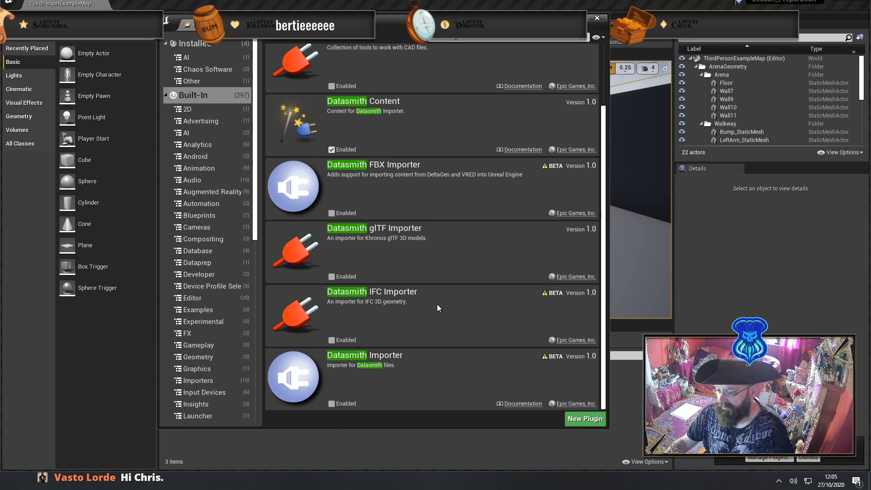
click(331, 404)
click(332, 403)
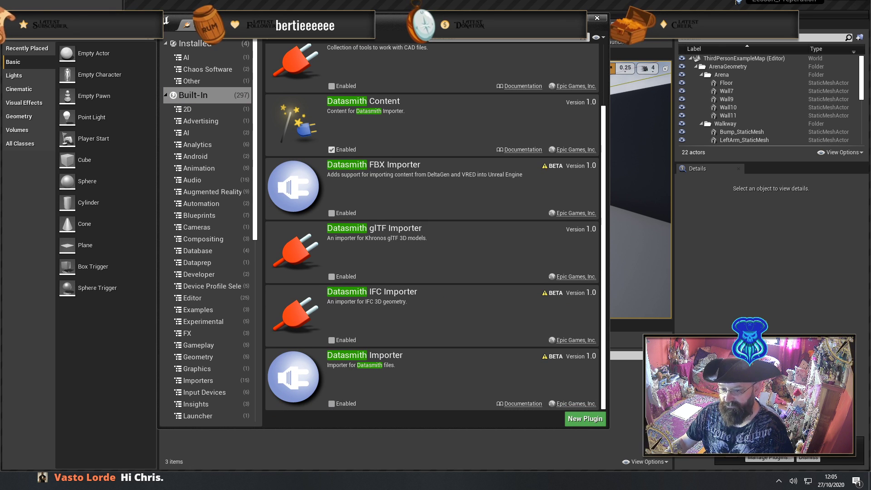
click(84, 25)
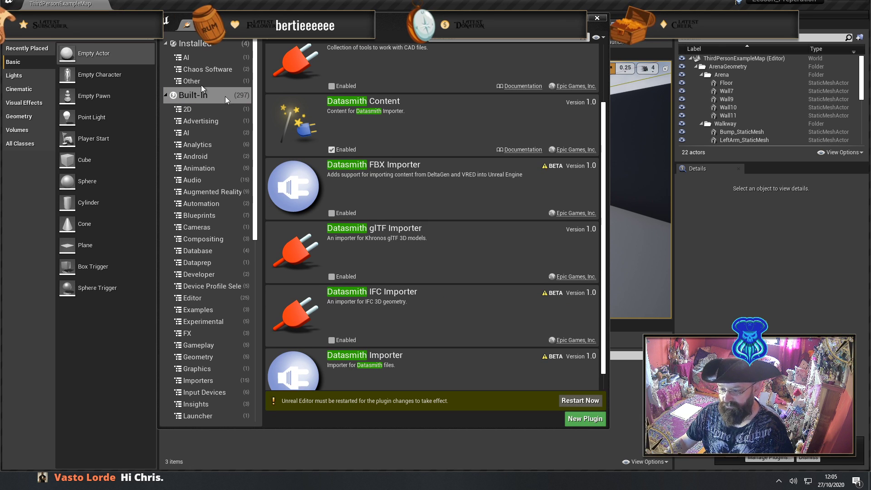
click(331, 213)
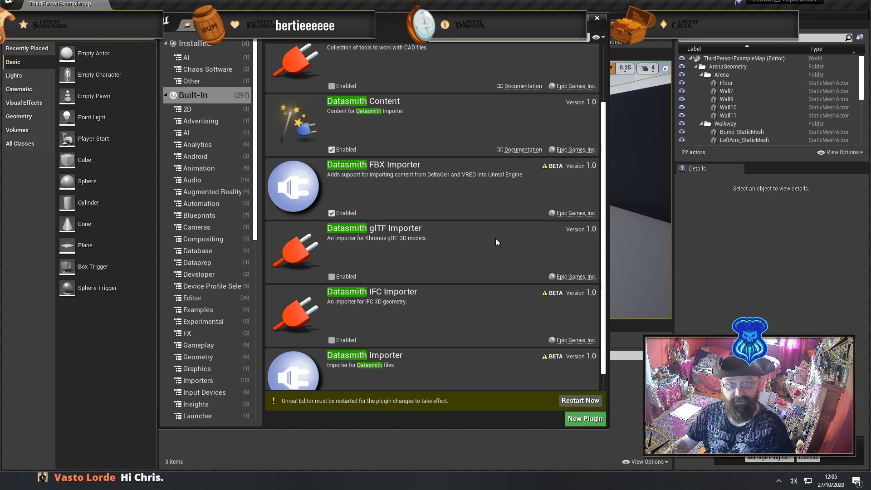
Enable the Datasmith CAD Importer plugin
scroll(508, 252, up, 2)
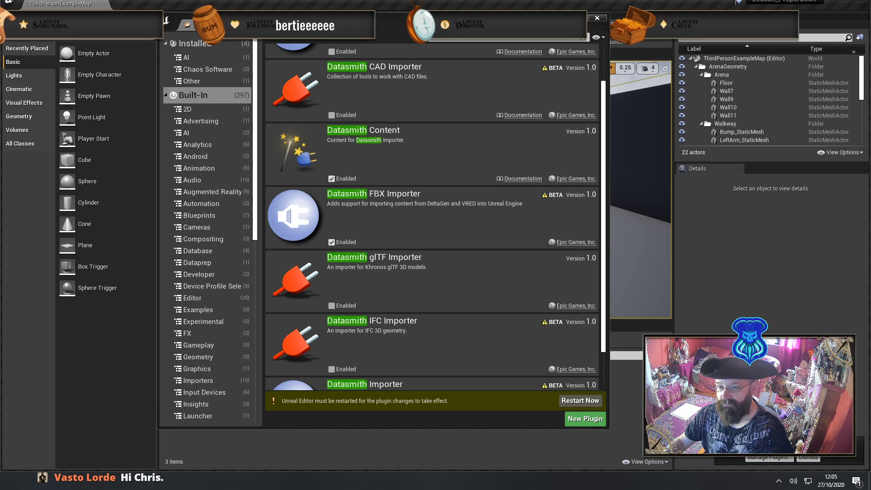
scroll(444, 225, up, 2)
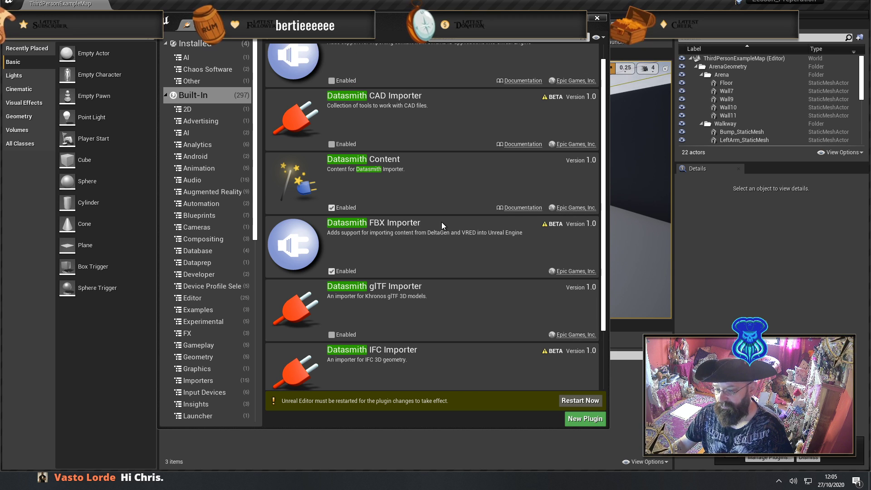
scroll(396, 211, up, 1)
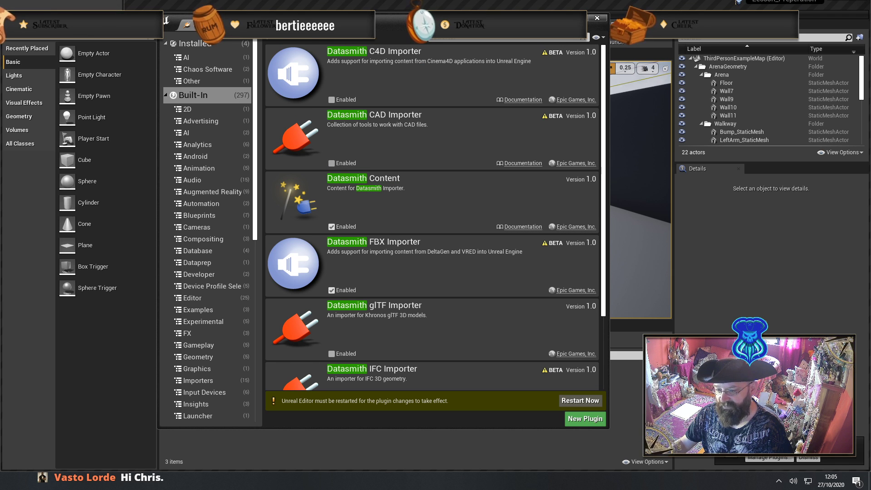
click(331, 163)
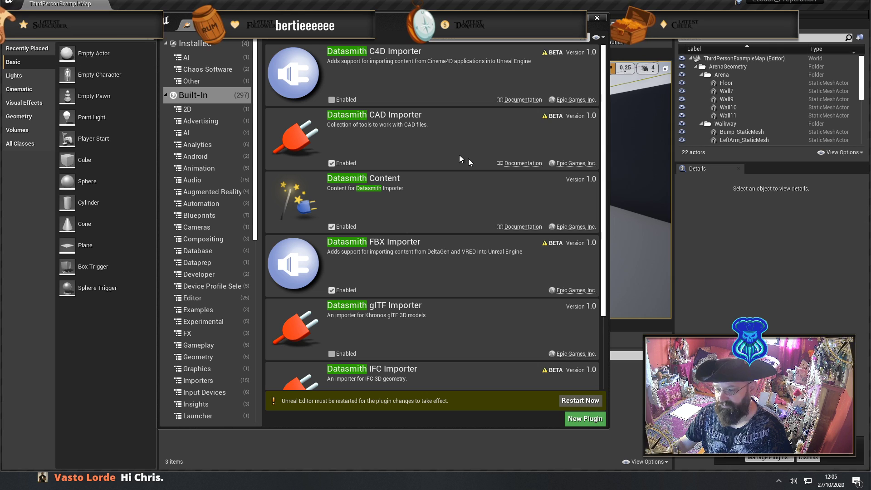
Restart the editor to apply the plugin changes, closing the plugin browser and maximizing the main editor window
click(587, 402)
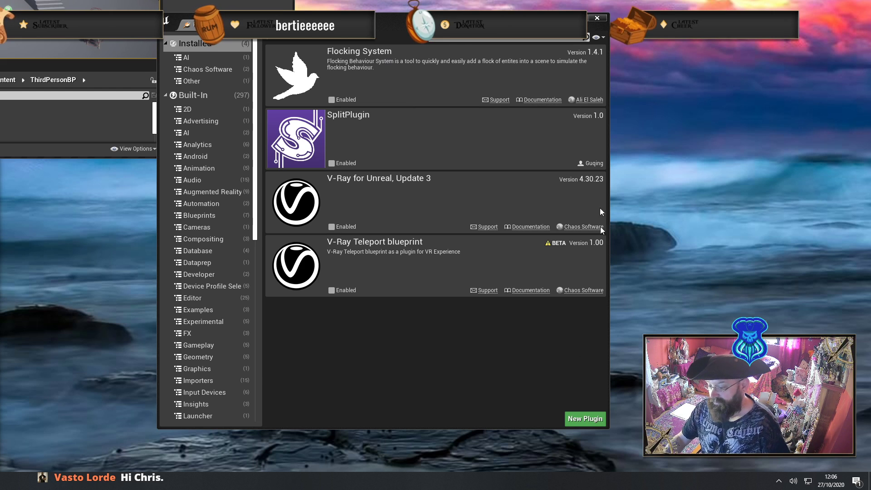
click(596, 18)
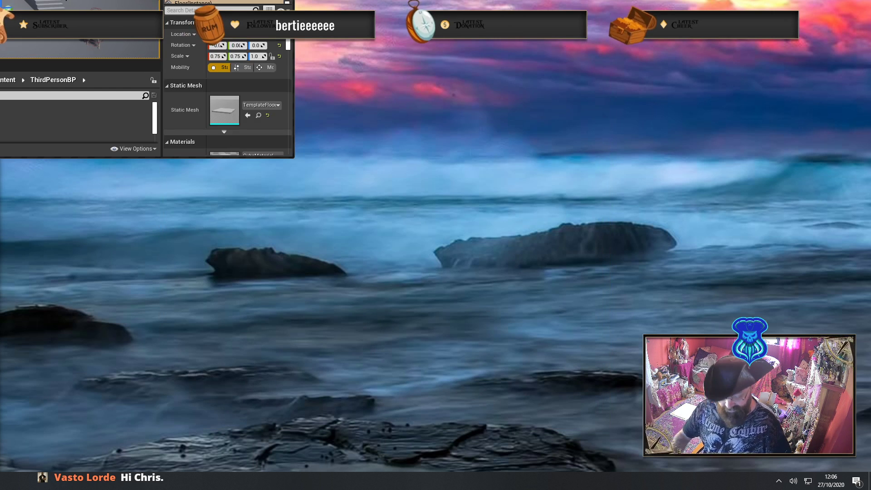
double_click(67, 2)
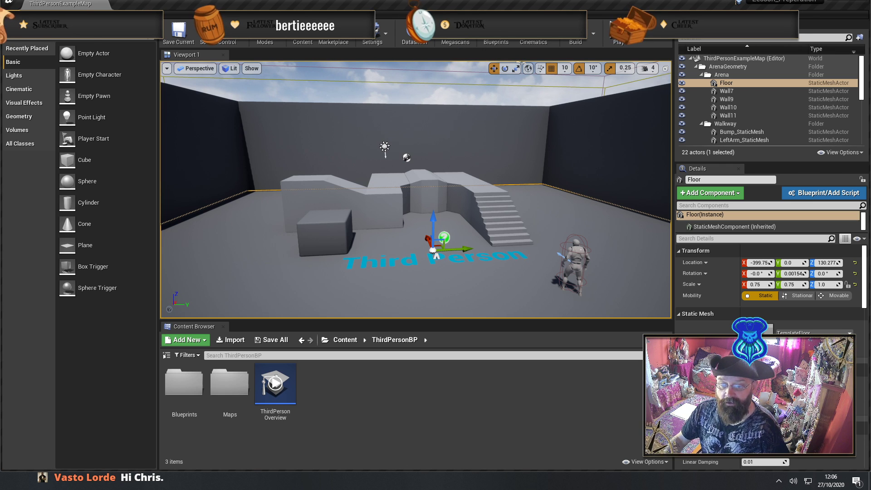
Create a new level from the Default level template
click(9, 15)
click(86, 37)
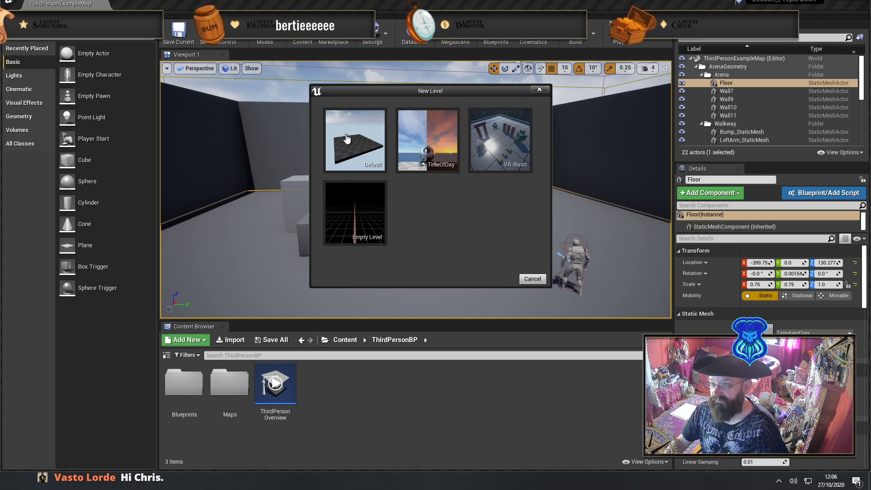
click(346, 137)
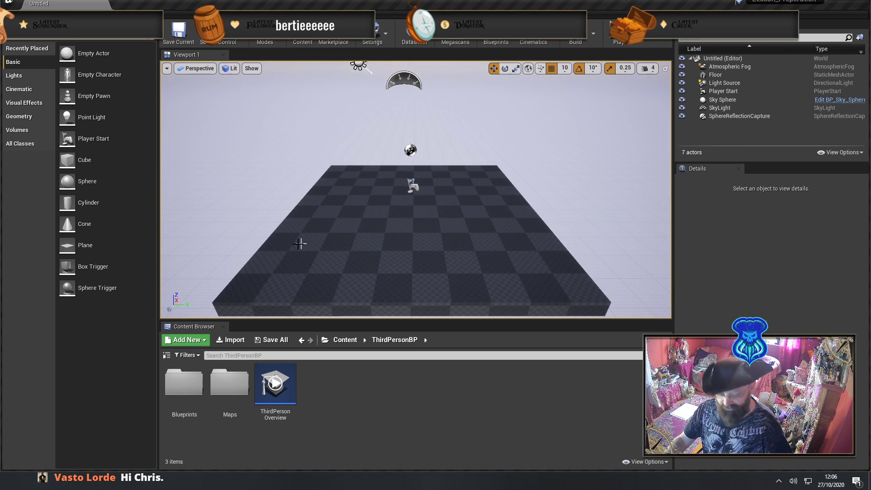
Move the Floor along the X axis to about 470 and frame it in the viewport
drag(305, 249, 305, 248)
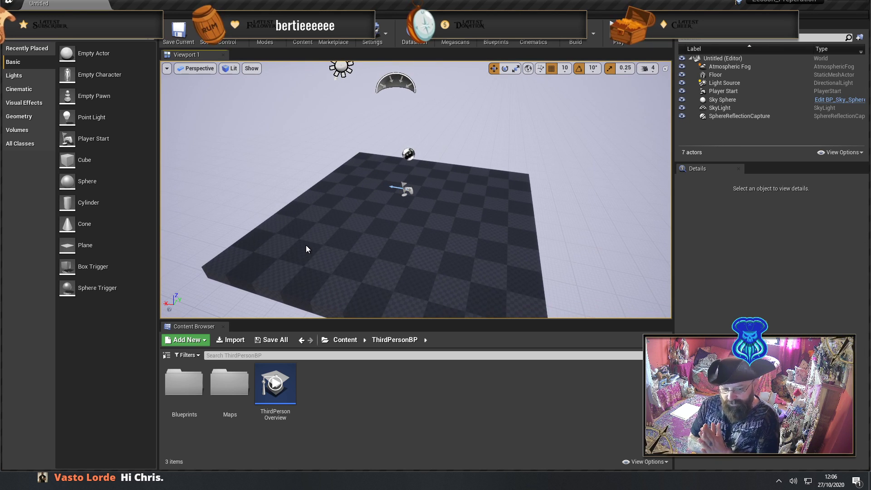
click(306, 248)
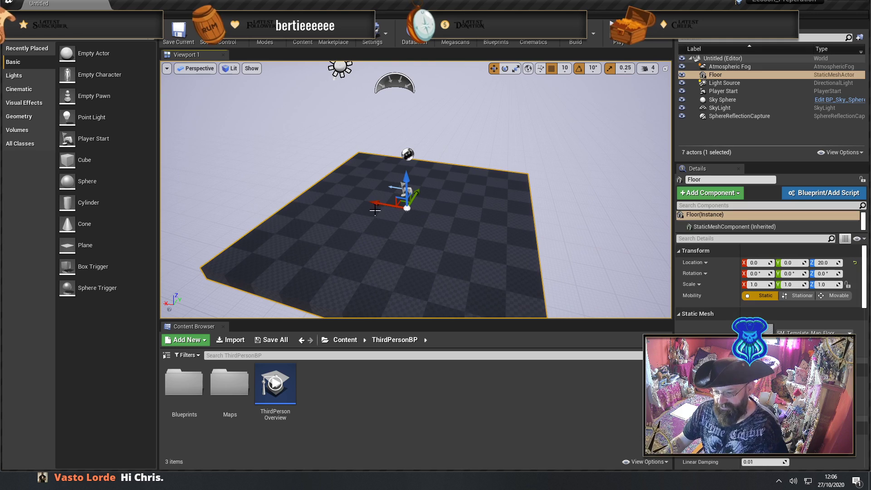
drag(378, 205, 292, 189)
right_drag(292, 189, 372, 181)
drag(204, 219, 207, 220)
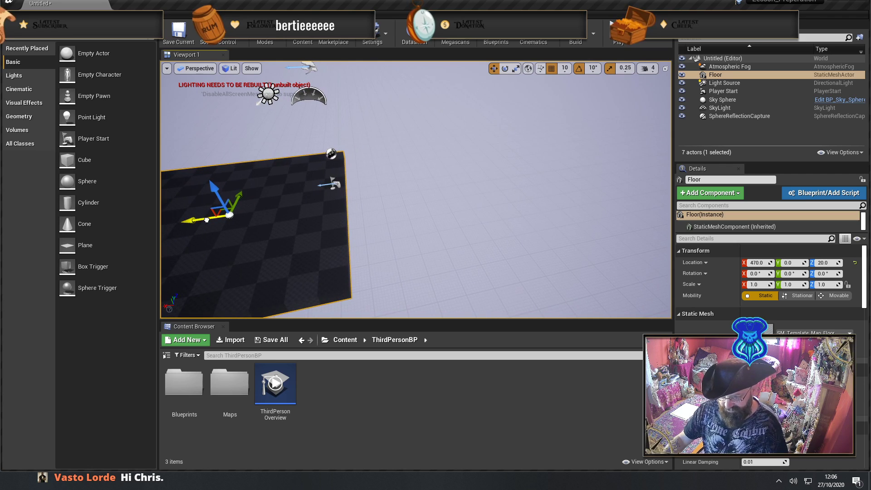
key(f)
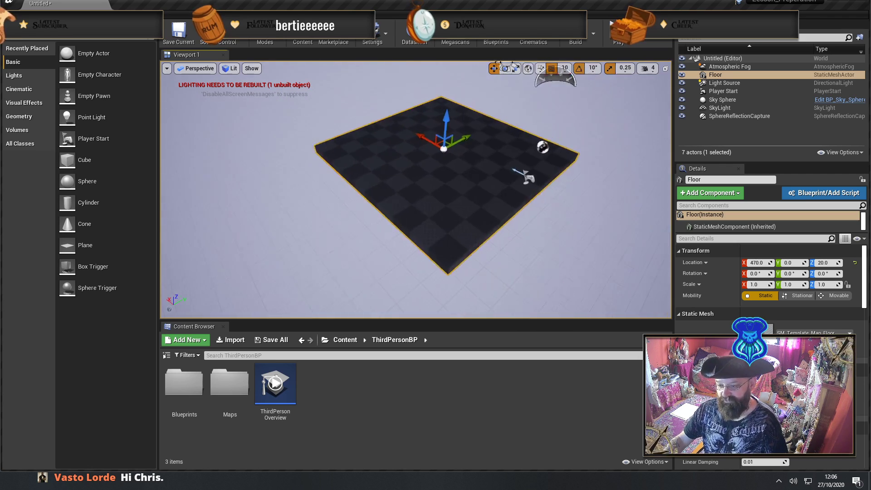
right_drag(408, 191, 341, 166)
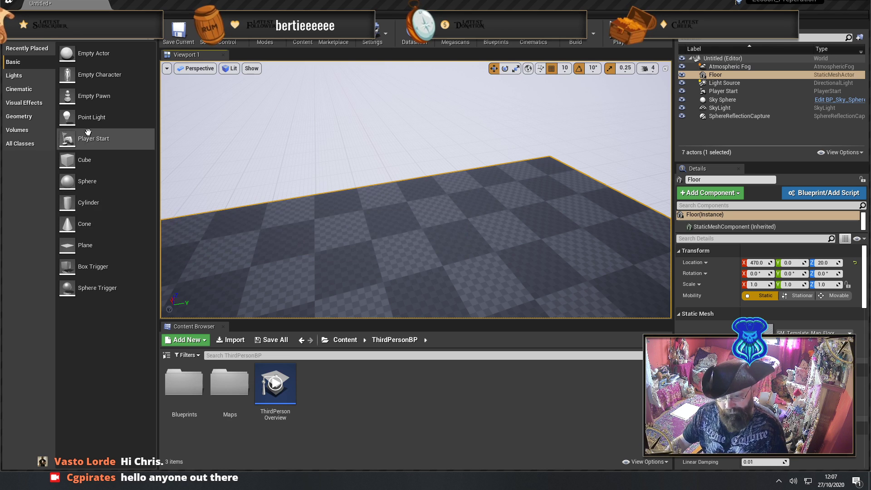
drag(87, 131, 360, 324)
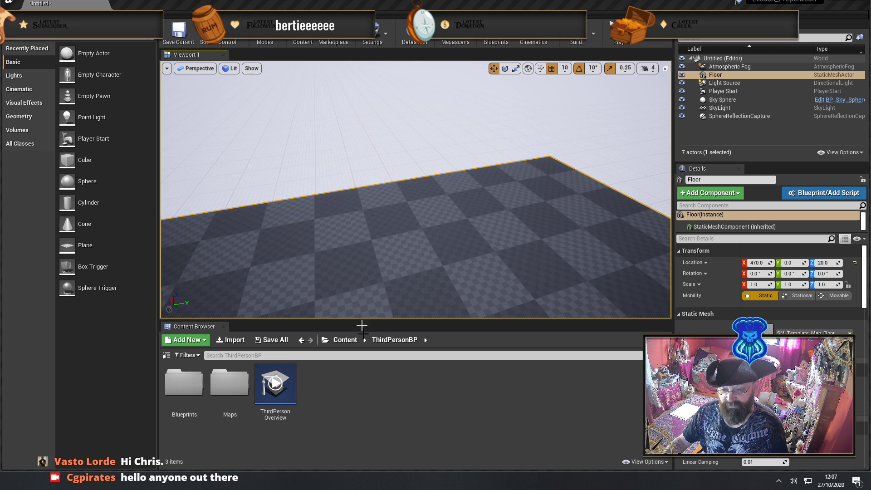
click(414, 38)
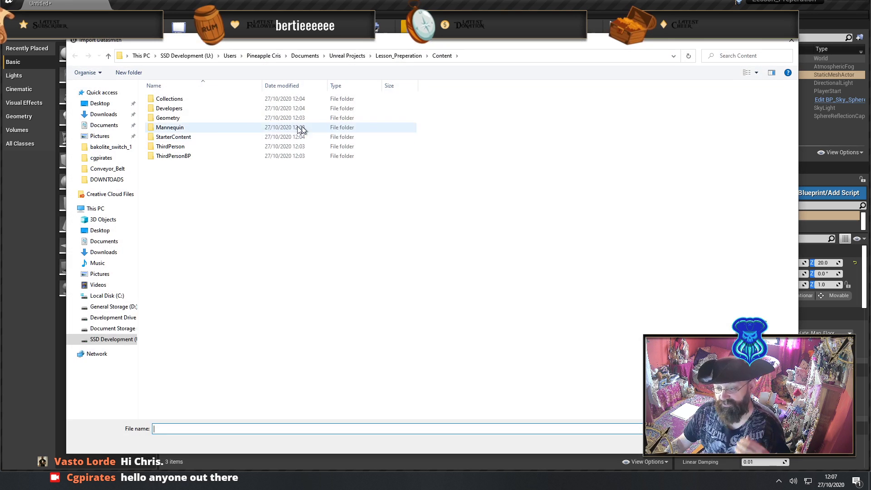
click(99, 103)
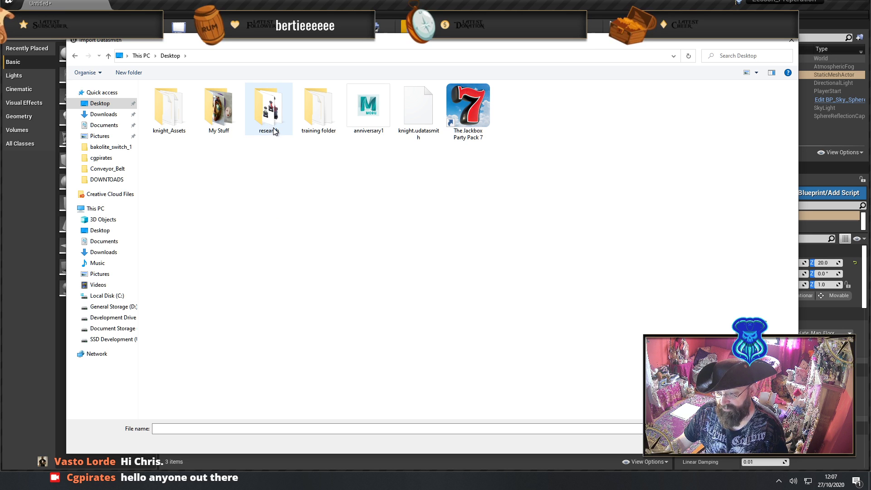
click(103, 115)
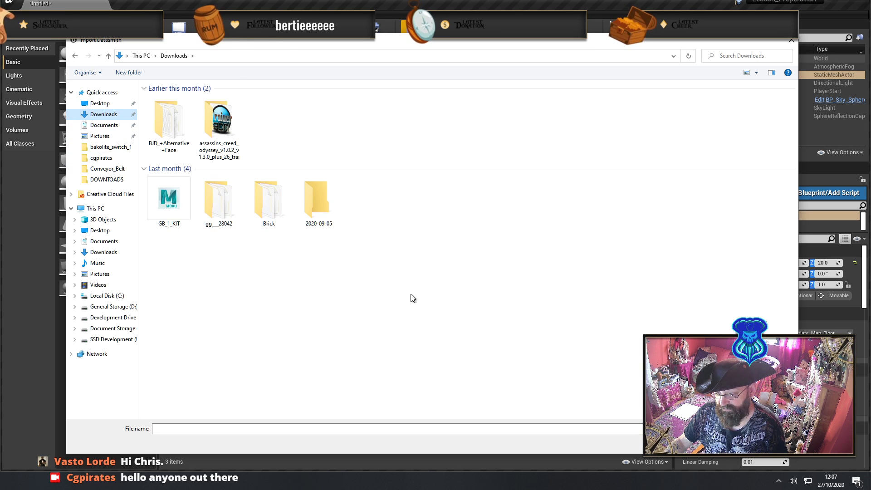
click(187, 215)
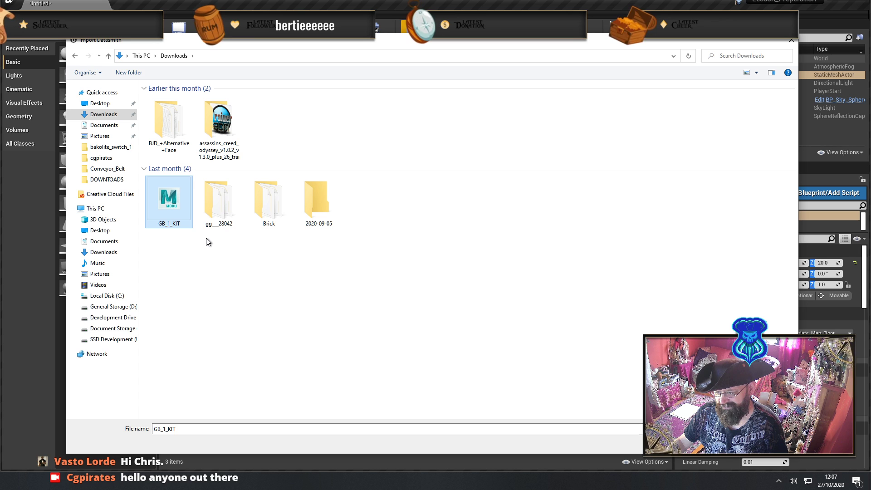
key(alt+Left)
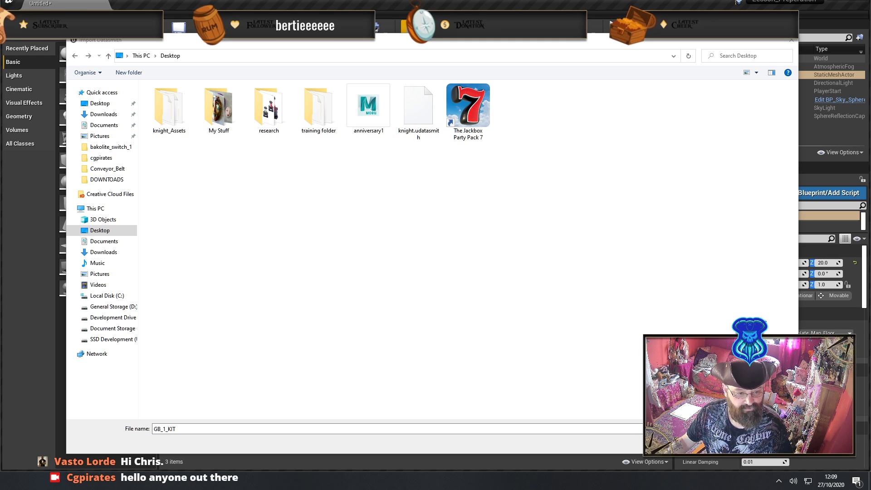
click(791, 40)
right_drag(301, 207, 346, 232)
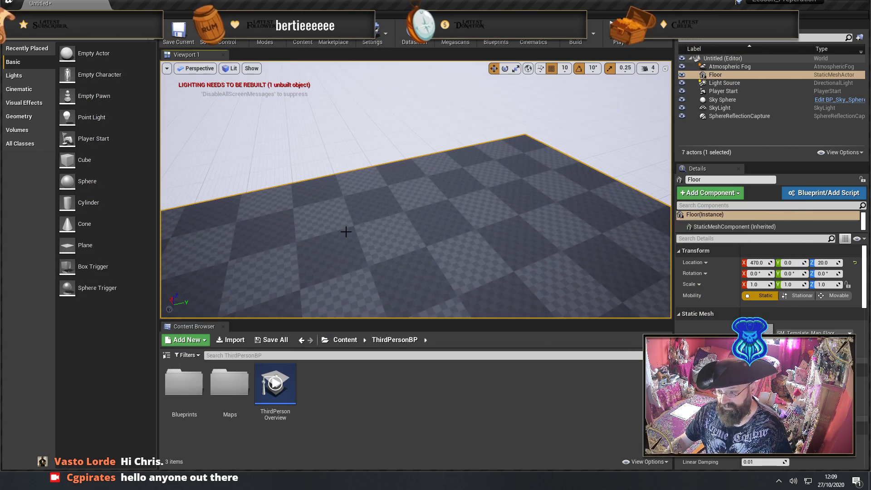
click(415, 40)
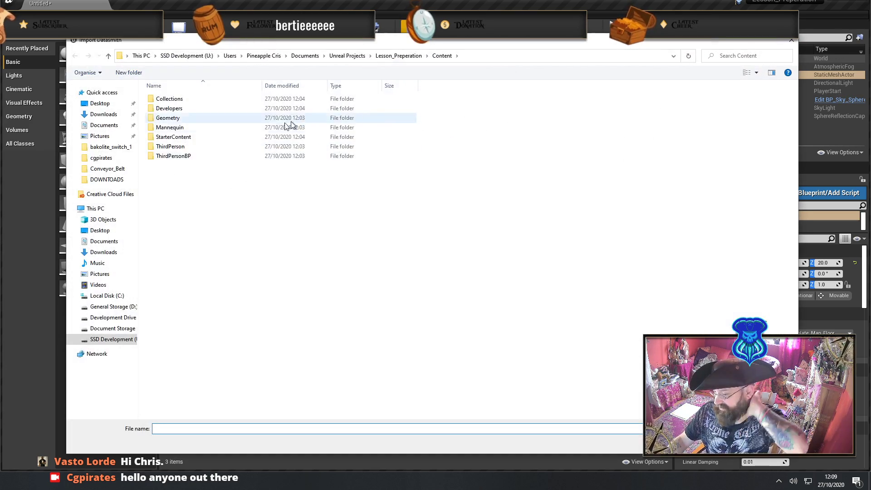
click(87, 102)
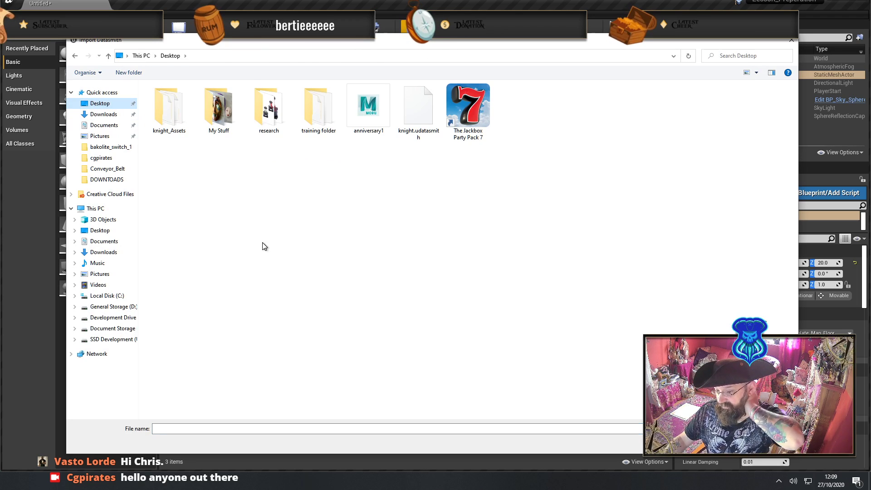
double_click(268, 121)
click(189, 126)
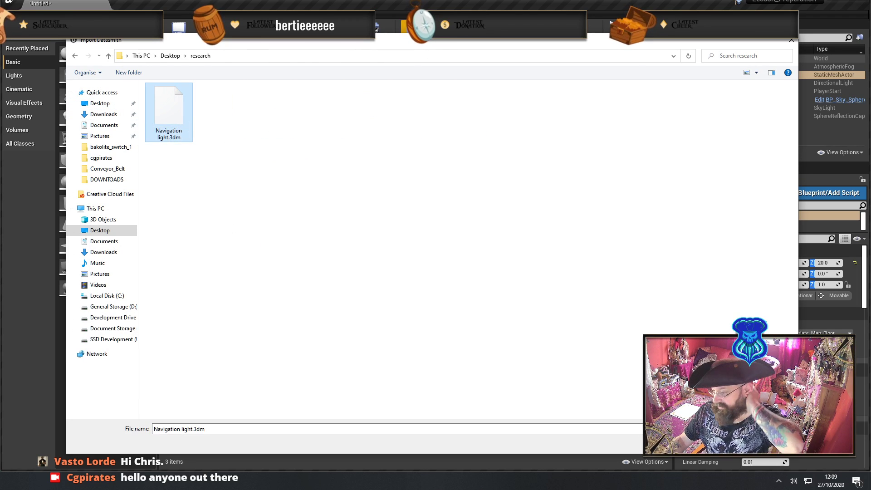
key(Return)
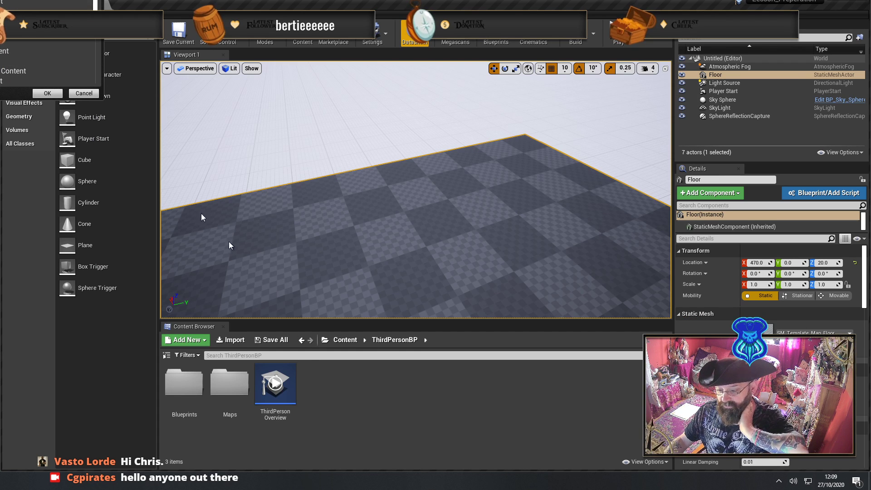
click(83, 93)
Create a new folder named Assets inside the ThirdPersonBP content folder and open it
right_click(365, 393)
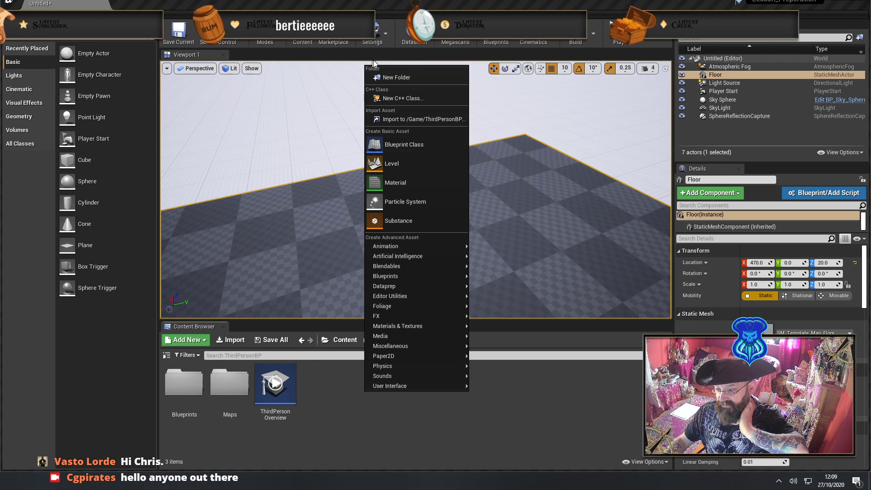
click(395, 78)
text(Assets)
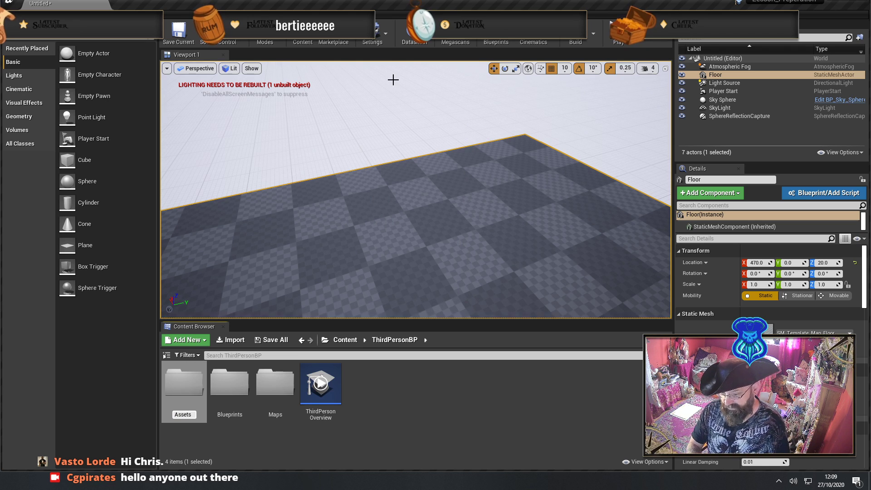
key(Return)
key(Return)
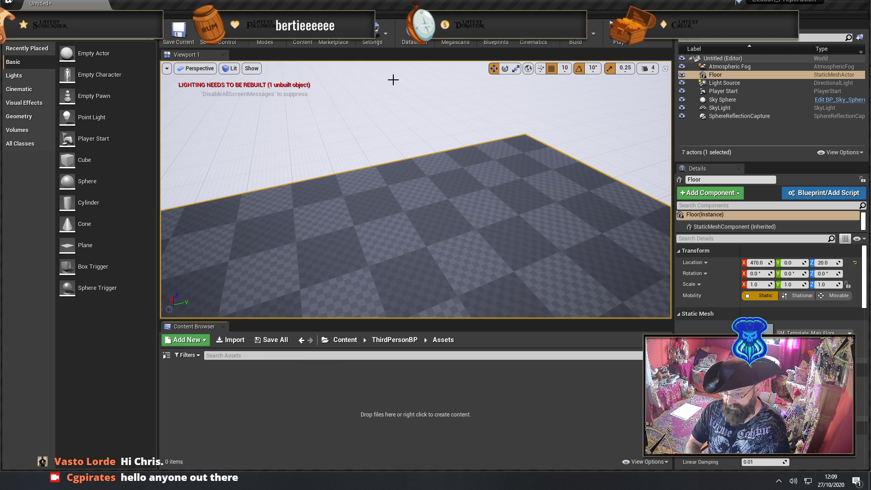
Choose Navigation light.3dm from the Desktop research folder for Datasmith import and accept the Content folder as its destination
click(414, 35)
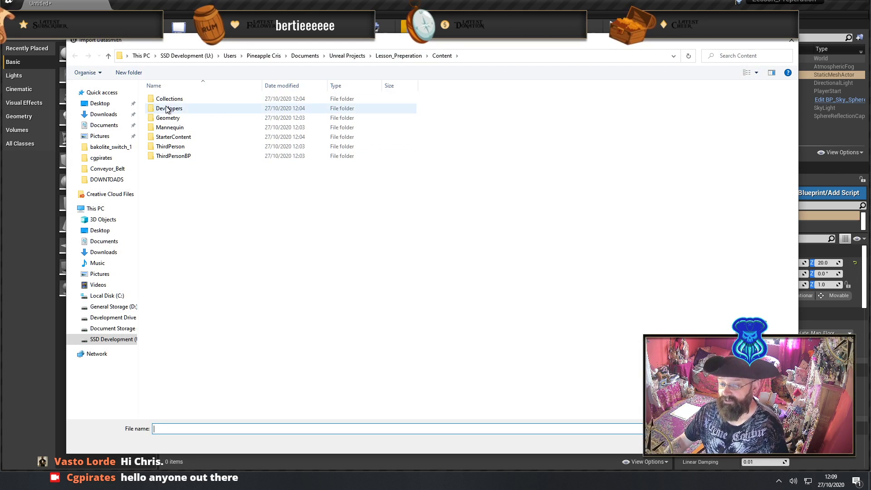
click(100, 103)
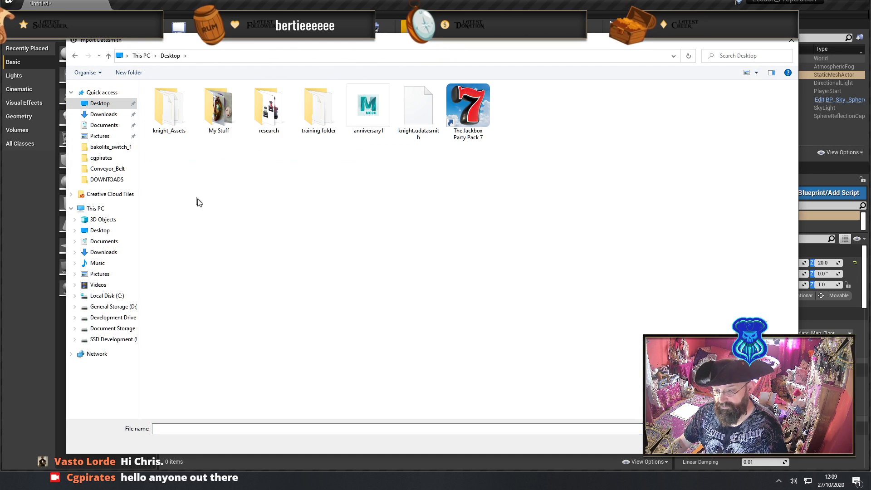
double_click(268, 109)
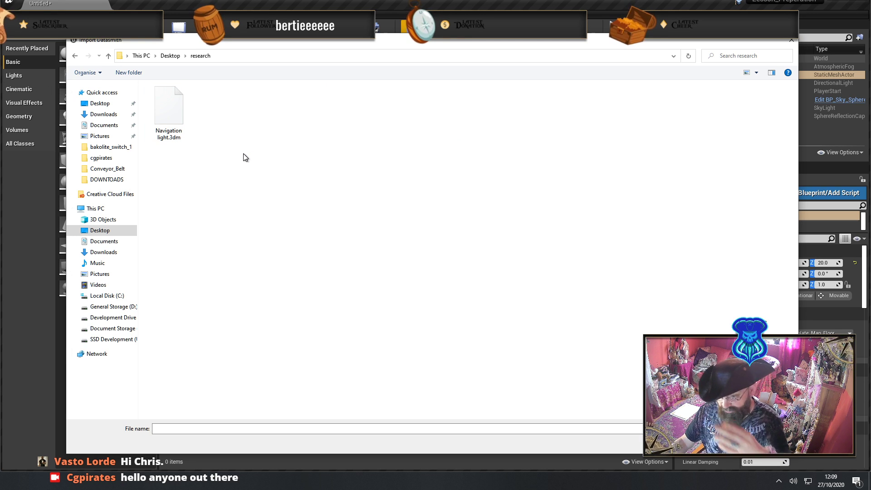
double_click(168, 110)
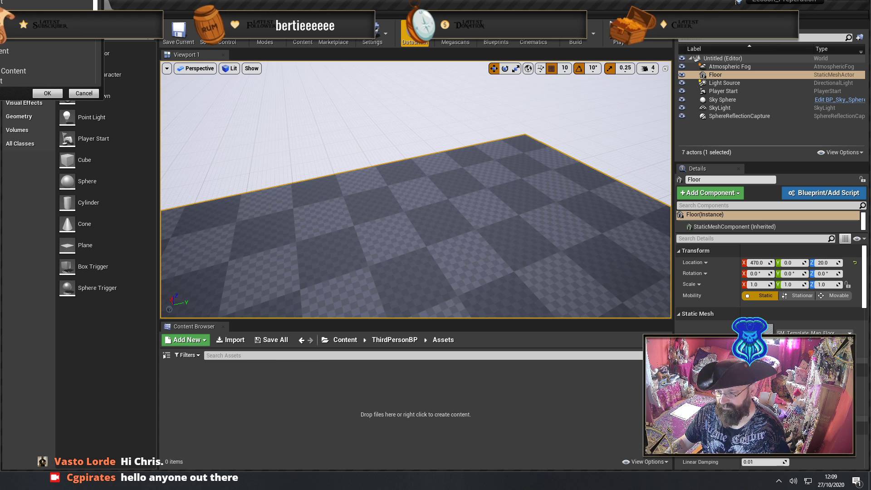
click(53, 93)
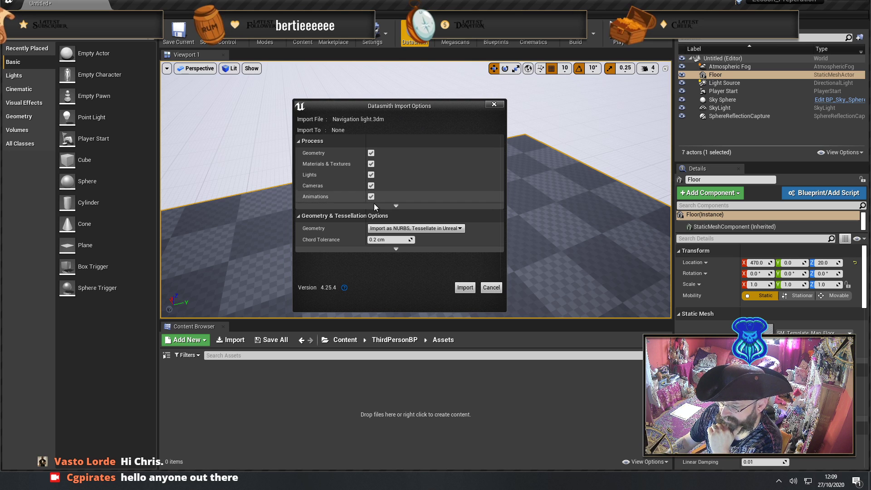
Expand the static mesh and advanced tessellation options, and import the navigation light with all settings left at their defaults
click(406, 205)
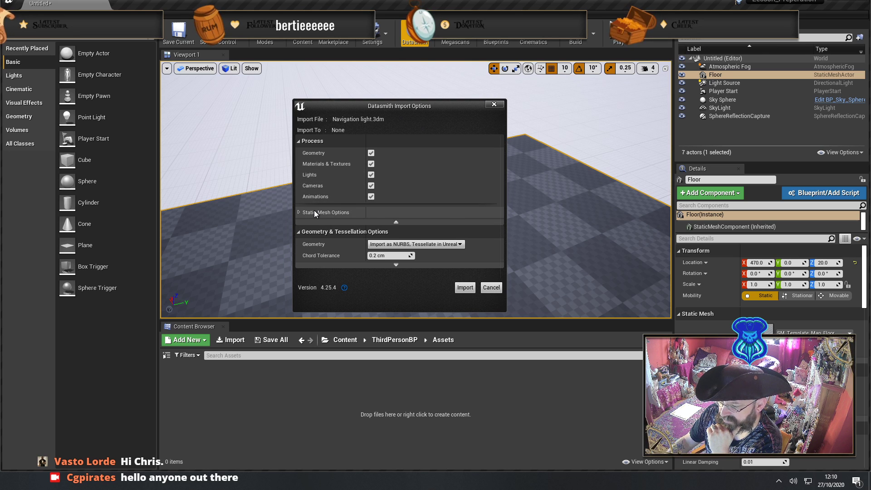
click(298, 212)
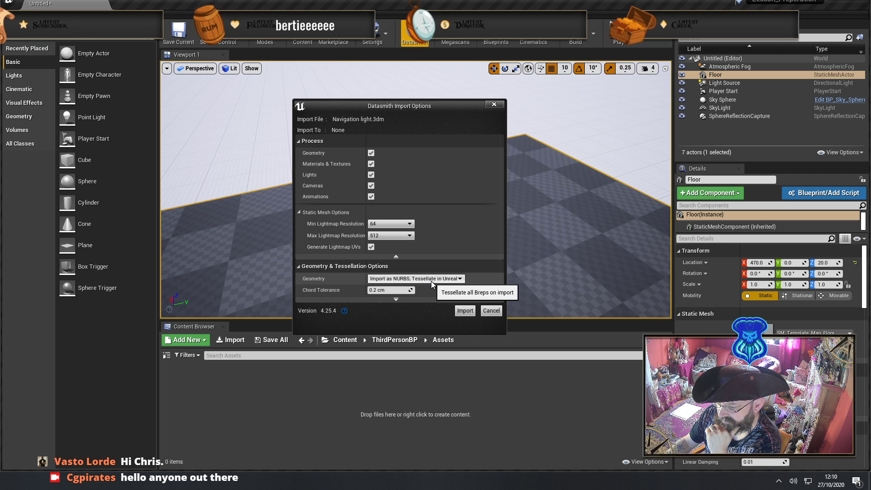
click(395, 299)
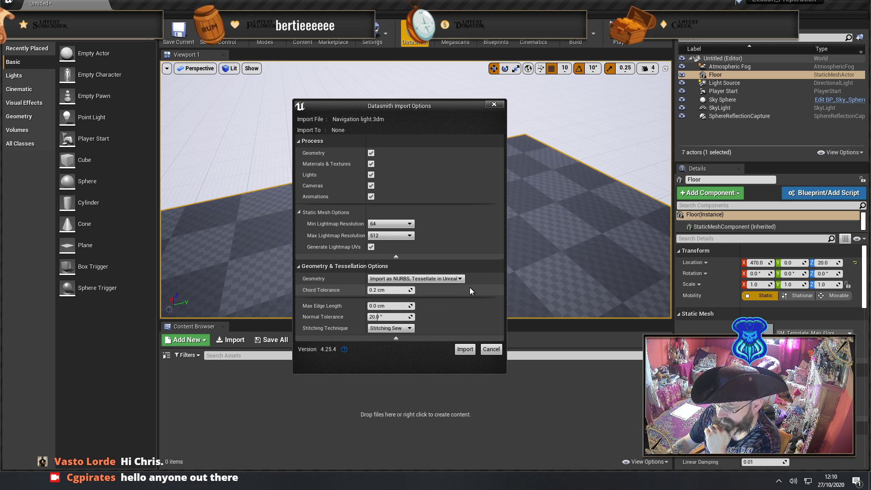
click(464, 348)
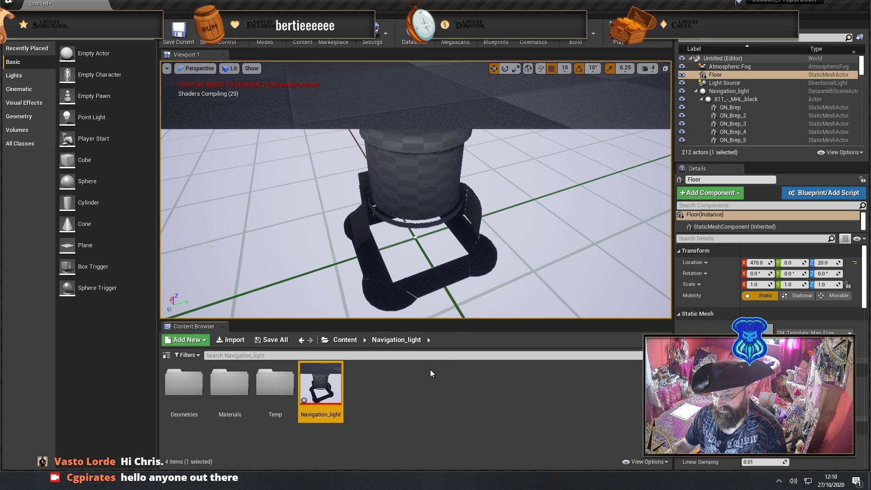
Save the current level as Navi_Light1
right_drag(422, 254, 422, 254)
right_drag(449, 228, 449, 228)
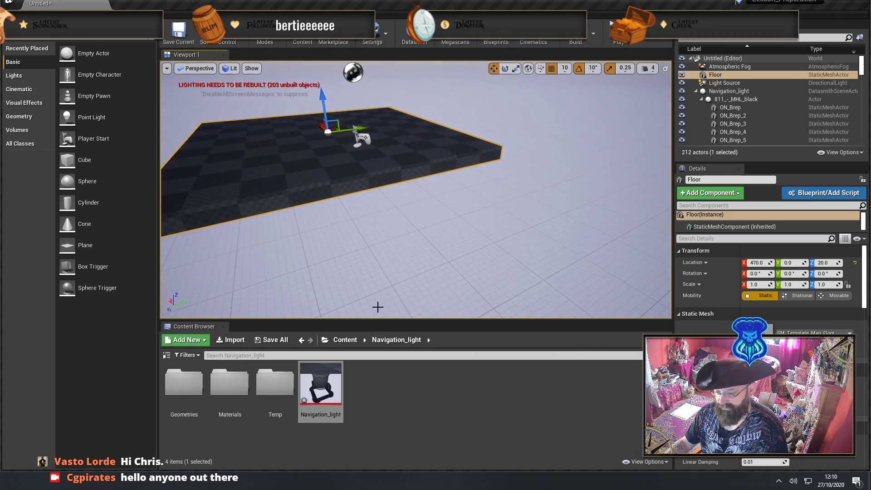
key(ctrl+s)
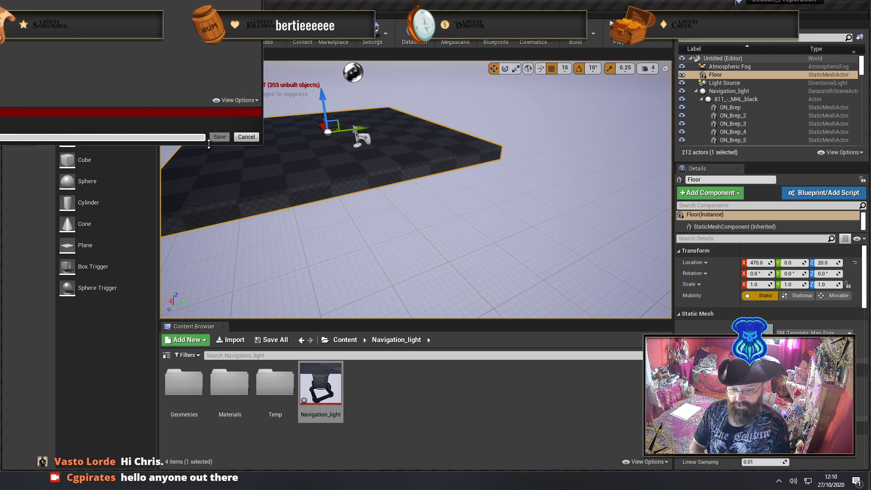
key(Return)
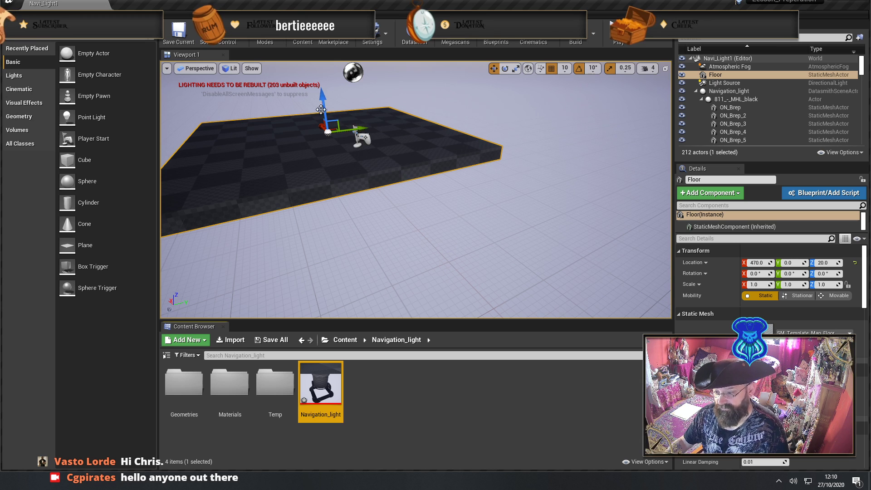
Raise the Floor along the Z axis to about 130
drag(327, 105, 325, 88)
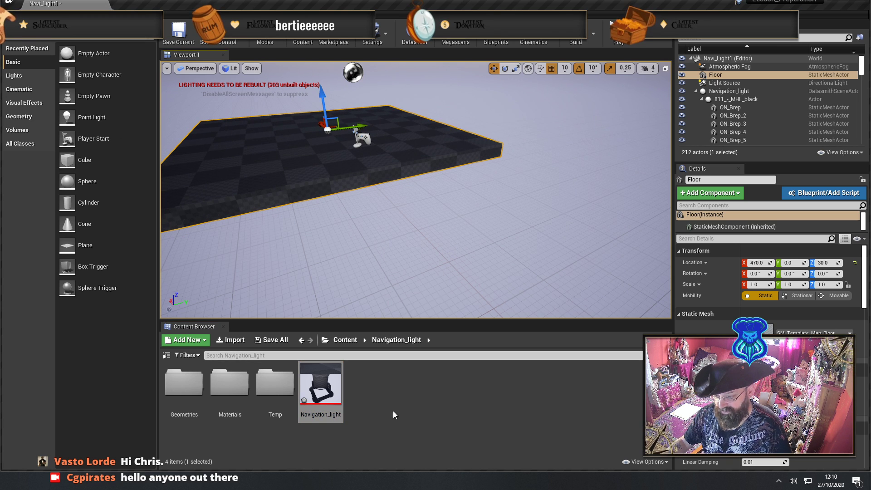
click(306, 383)
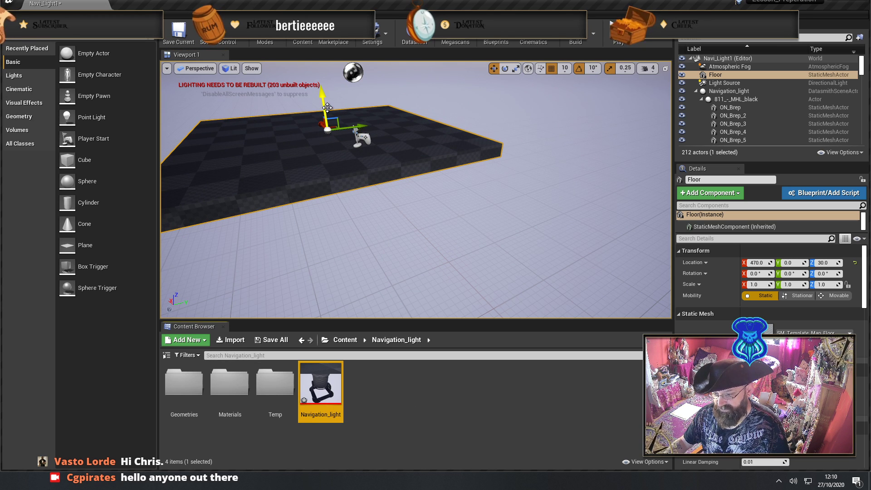
drag(326, 107, 324, 87)
right_drag(590, 202, 594, 185)
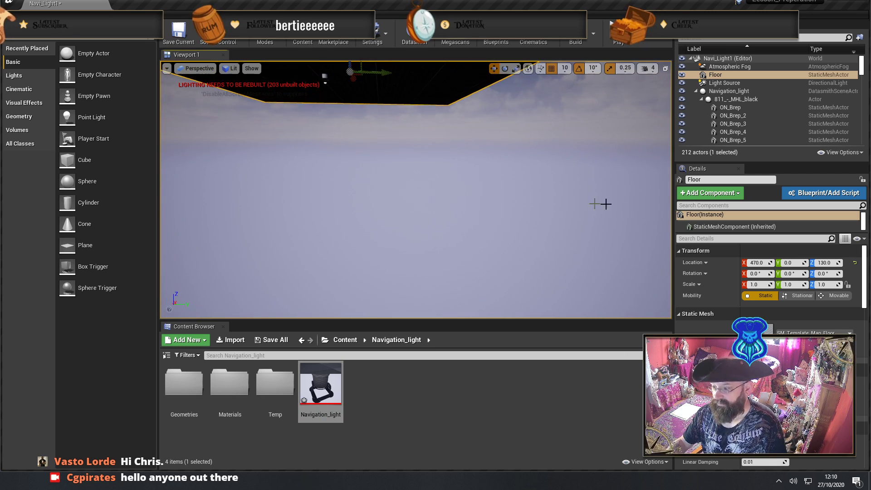
Select the Navigation_light actor and move it to about X 210 and Z 310, above the floor
double_click(739, 91)
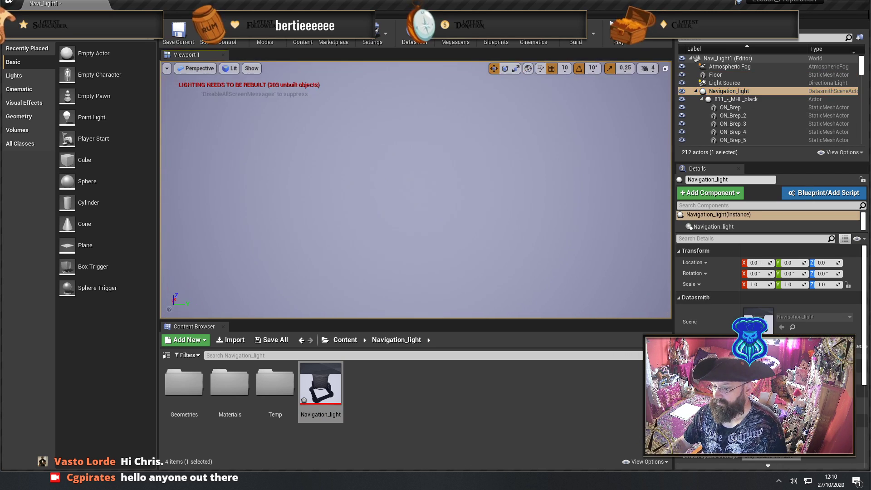
drag(375, 181, 390, 74)
right_drag(390, 74, 421, 116)
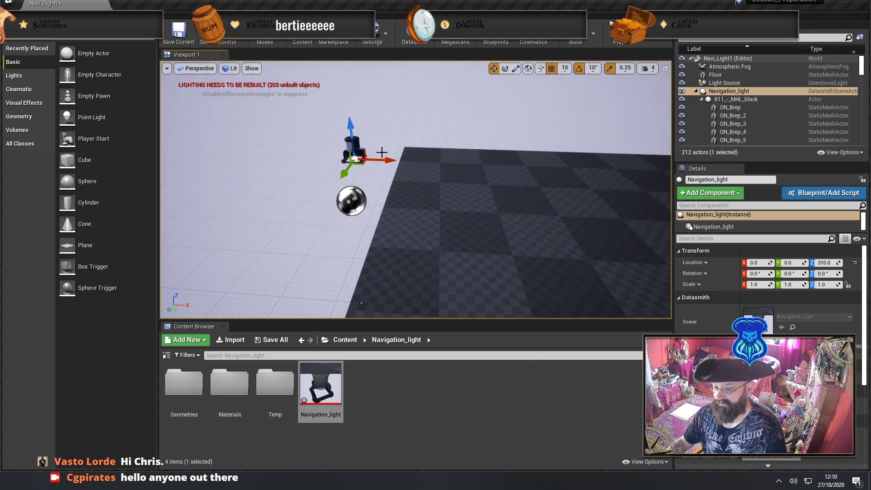
drag(379, 160, 662, 156)
Place a Cube on the floor at about X 720, Y 50, Z 180
right_drag(428, 175, 442, 180)
drag(68, 160, 292, 176)
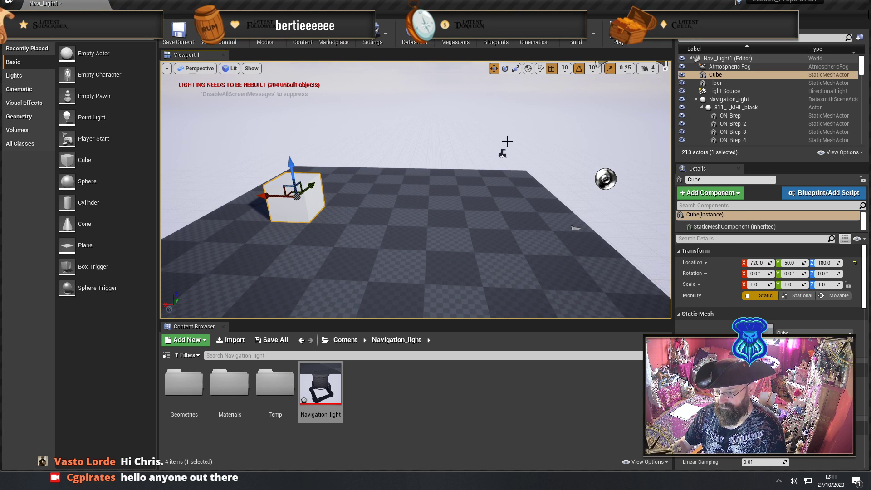
Move the Navigation_light actor onto the top of the cube, at about X 700, Y 50, Z 240
click(725, 99)
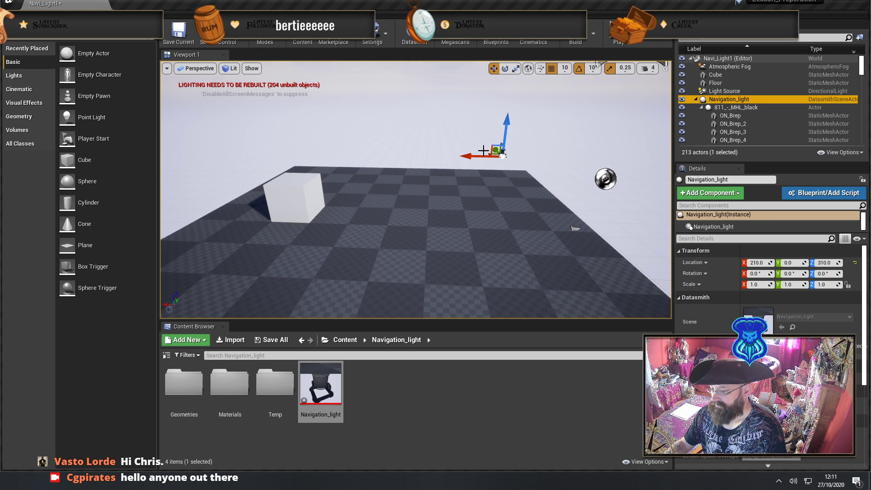
drag(482, 158, 268, 153)
key(f)
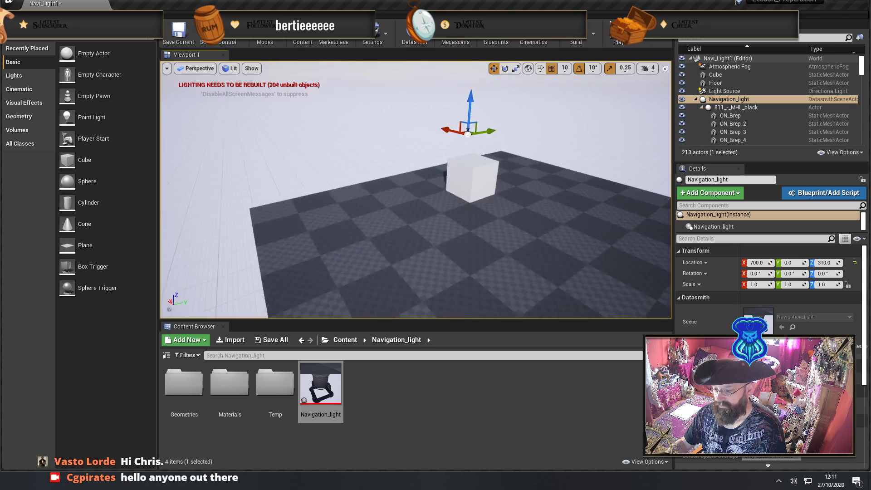
key(d)
right_drag(416, 190, 394, 189)
key(w)
key(s)
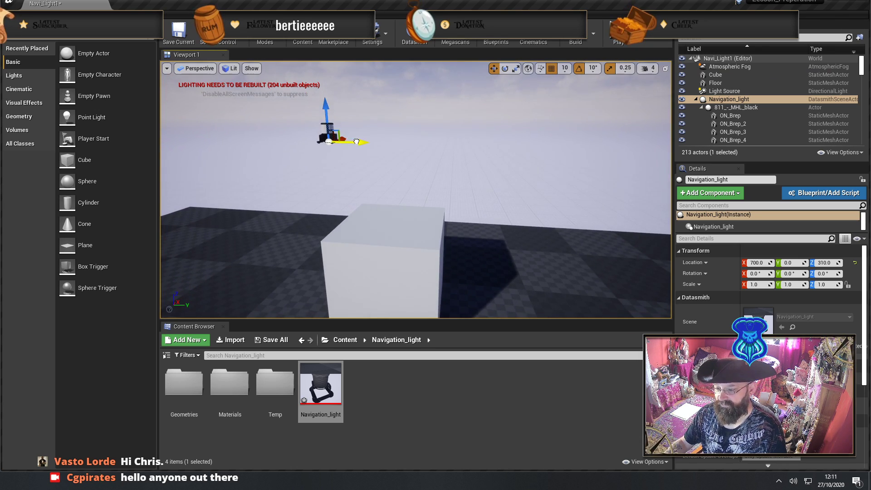
drag(360, 154, 417, 157)
drag(377, 111, 375, 190)
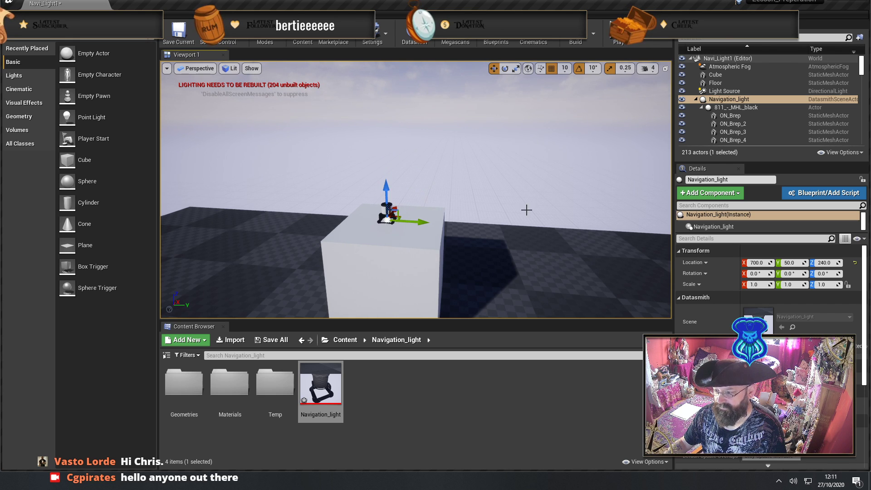
Reduce the camera speed to 3 and move the Navigation_light actor along X to about 720 on the cube
right_drag(524, 209, 497, 210)
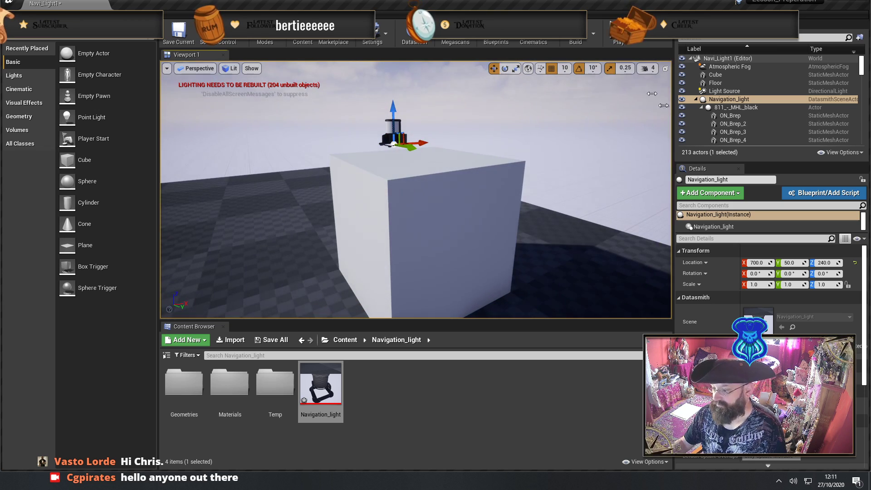
click(653, 70)
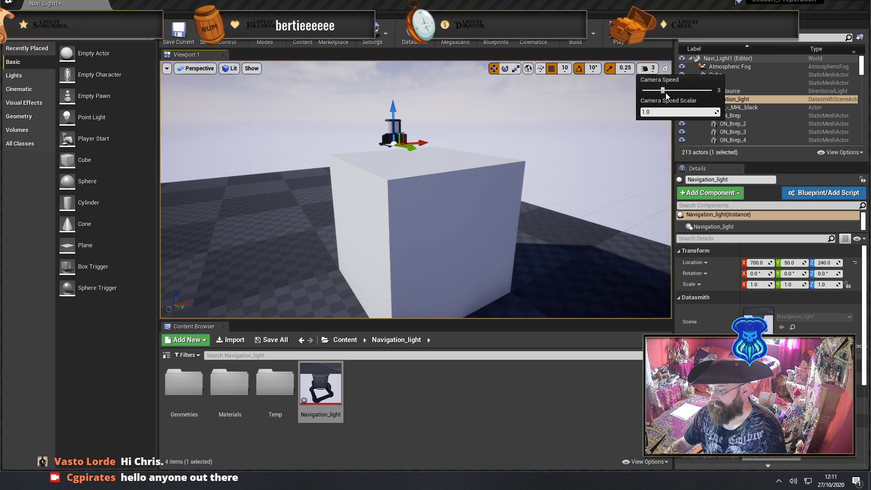
right_drag(508, 172, 462, 190)
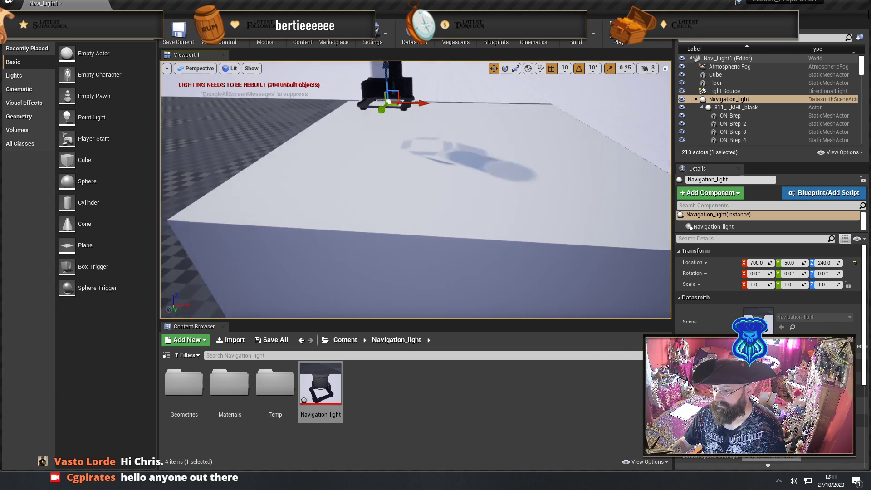
key(f)
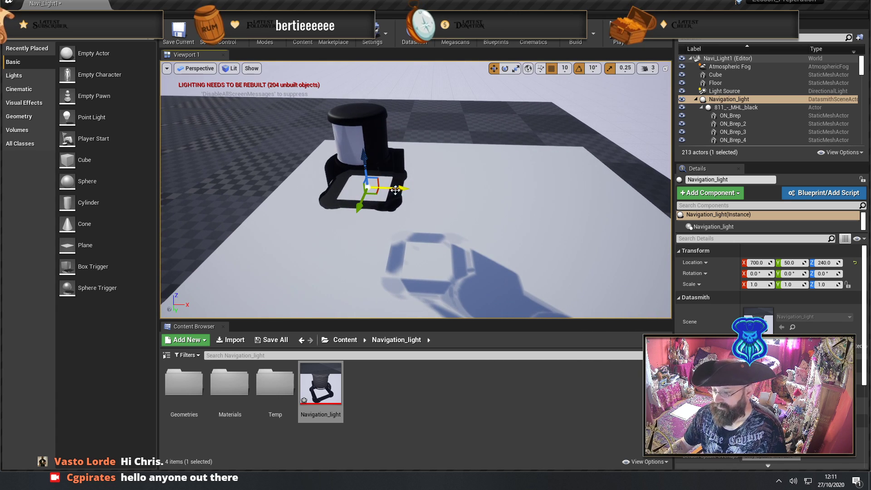
drag(396, 190, 467, 168)
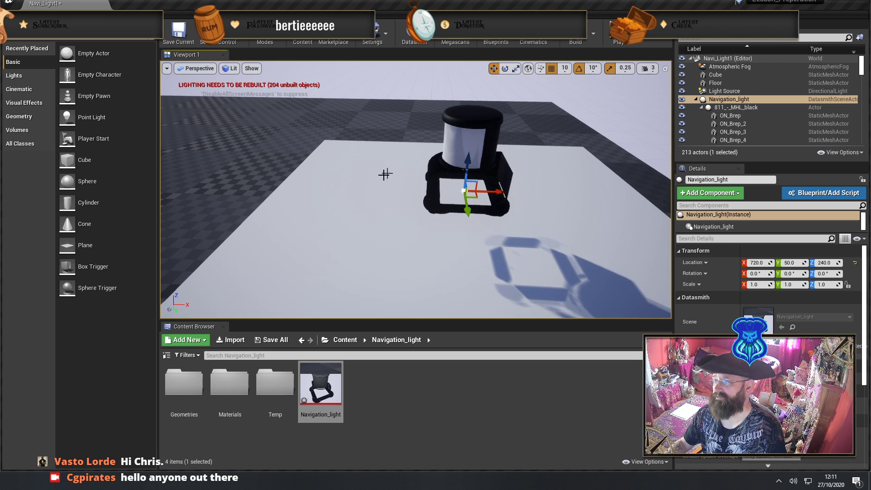
Set the position grid snap to 1 and lower the Navigation_light actor onto the cube's surface at about Z 232
right_drag(385, 174, 453, 172)
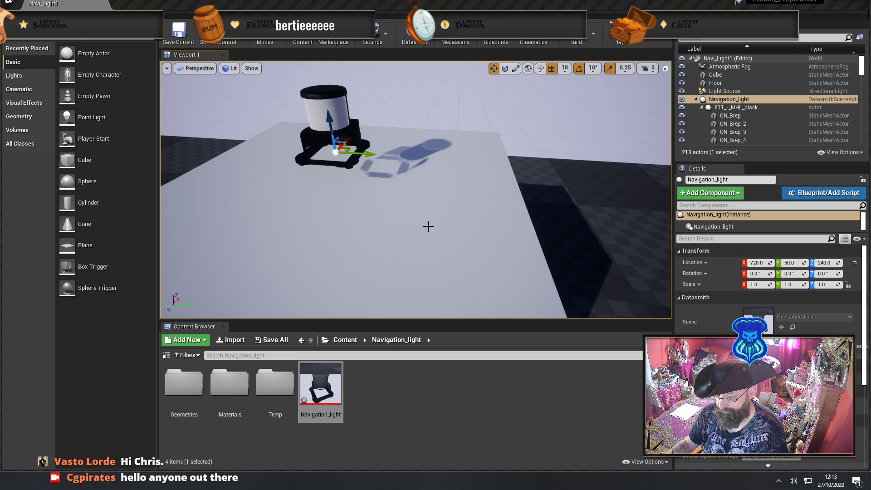
right_drag(428, 226, 428, 226)
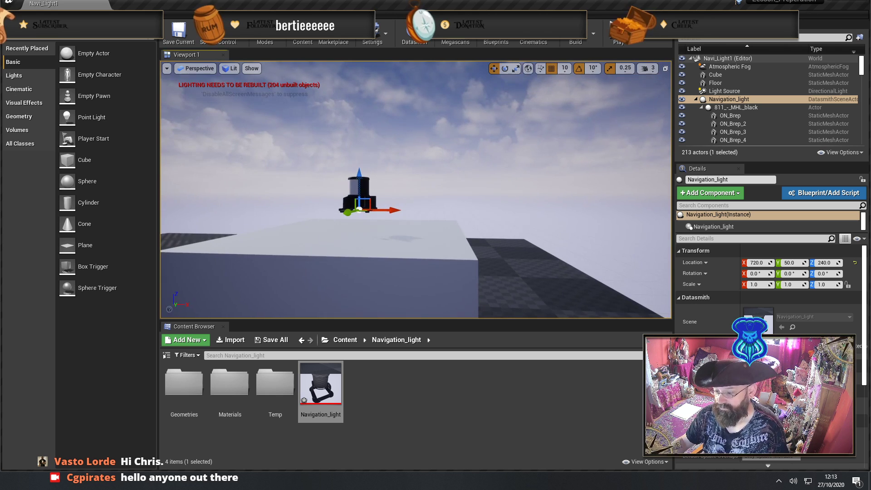
click(358, 192)
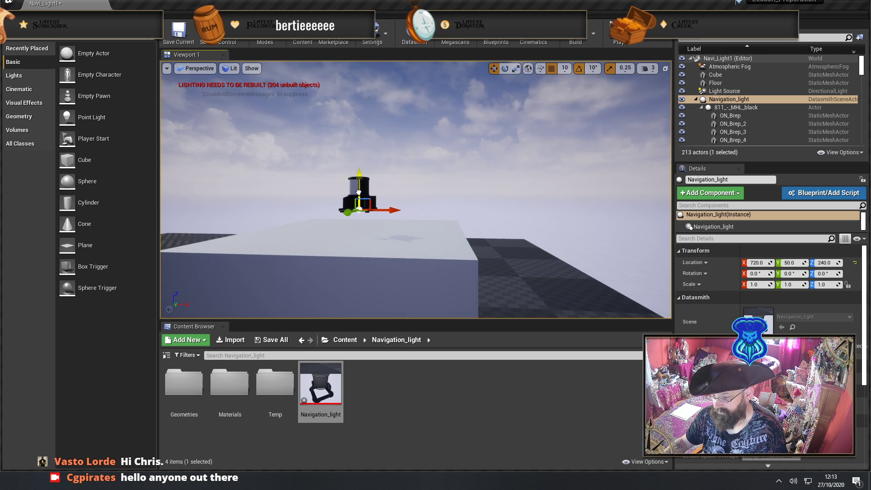
drag(358, 193, 359, 212)
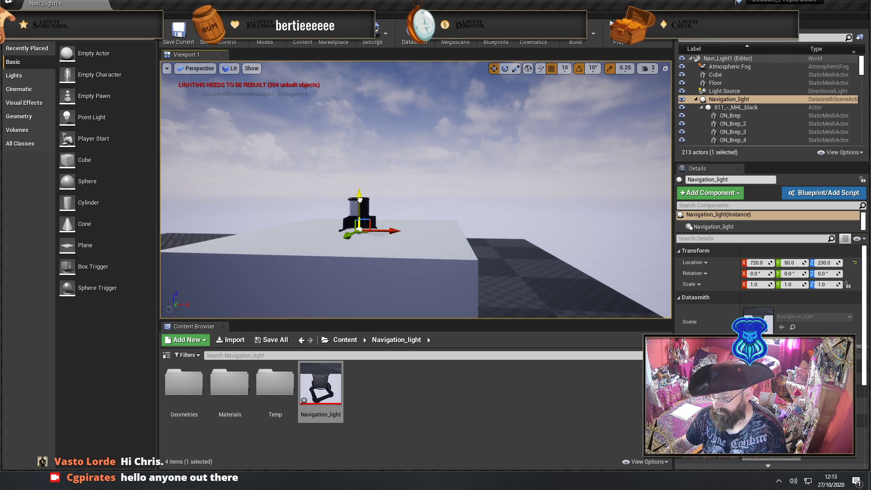
click(564, 68)
click(569, 78)
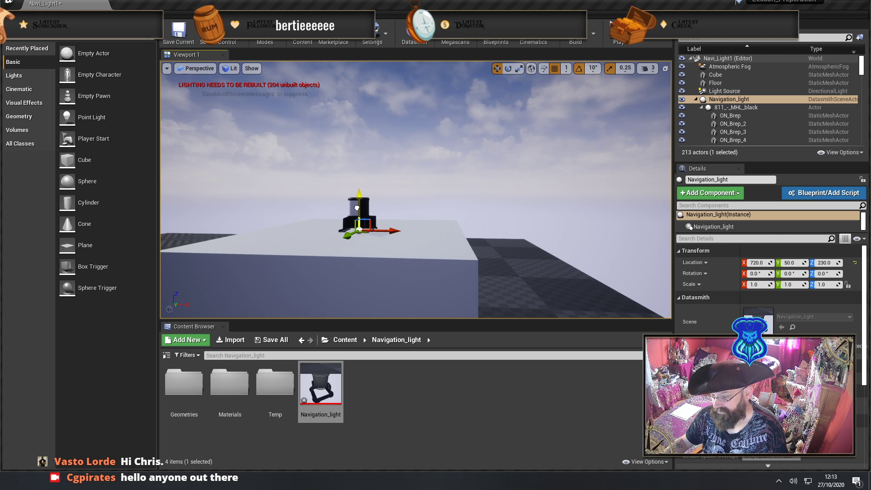
drag(357, 207, 231, 220)
key(f)
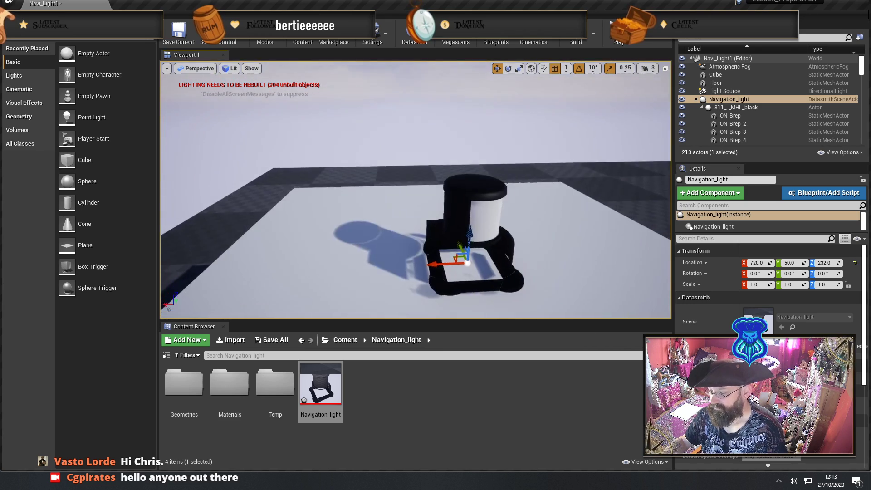
alt+drag(345, 218, 367, 200)
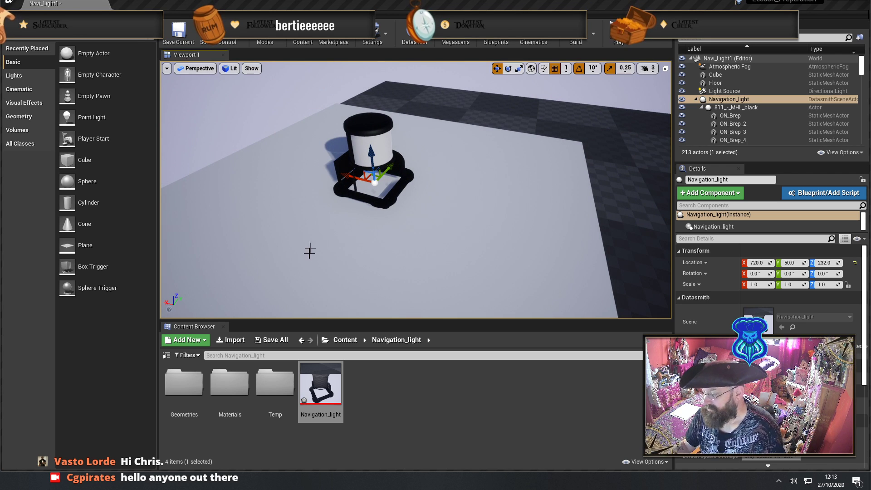
Open Plastic_Black-Smooth from the Navigation_light Materials folder, and open its parent material for editing
click(234, 393)
double_click(234, 393)
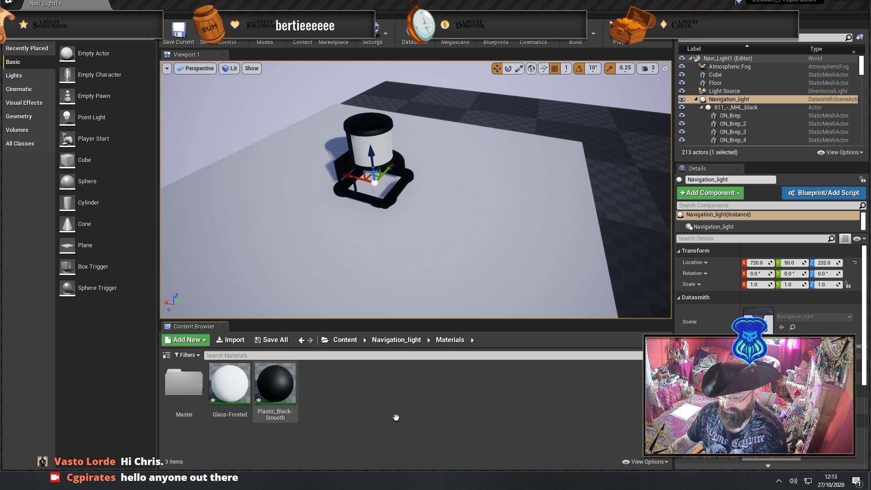
click(275, 389)
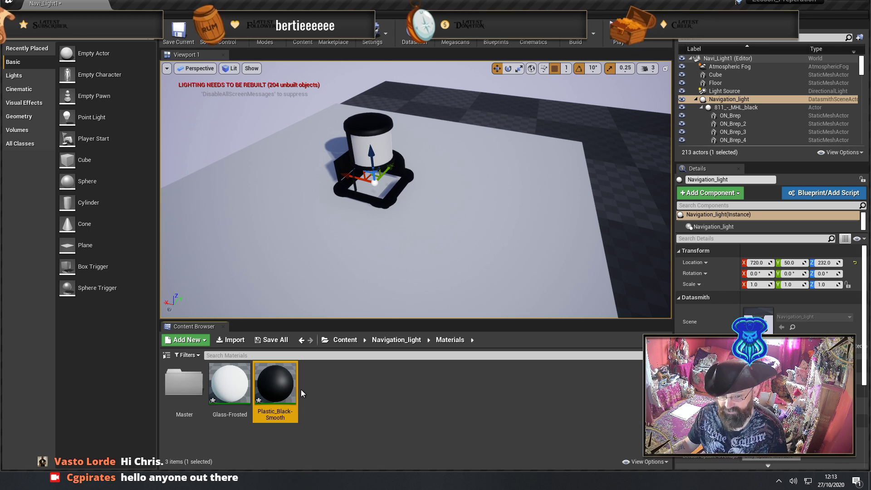
click(380, 407)
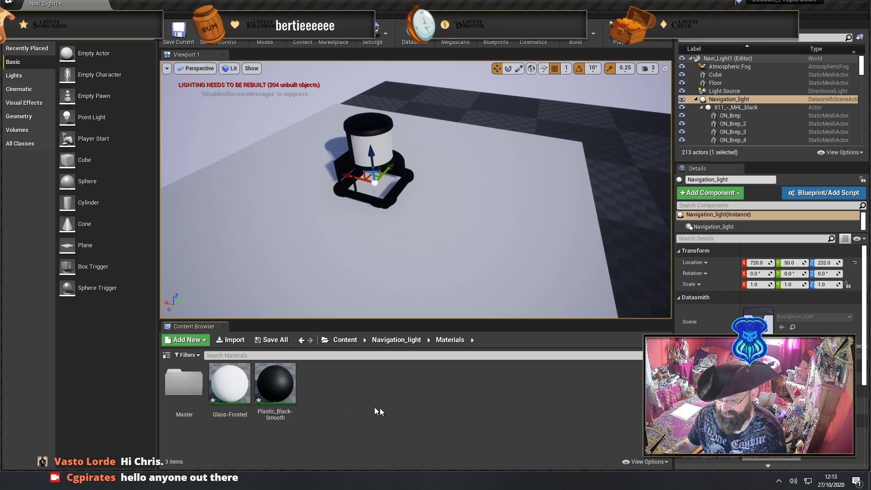
double_click(274, 393)
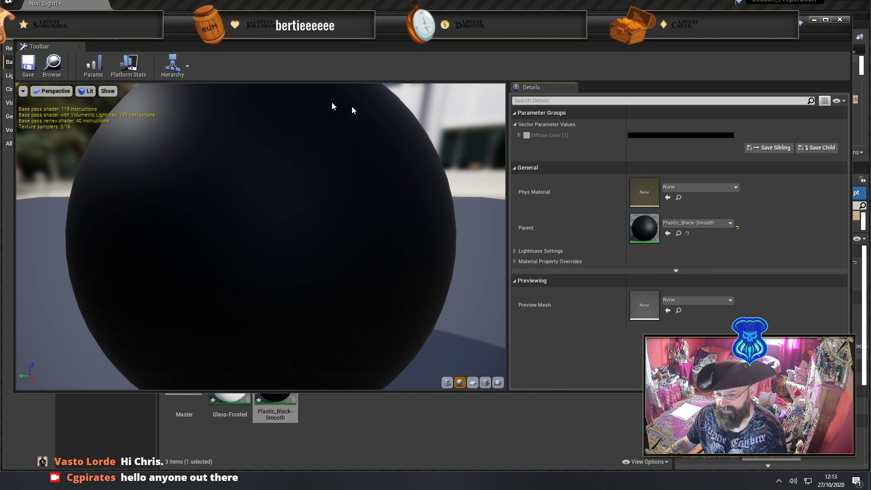
double_click(652, 229)
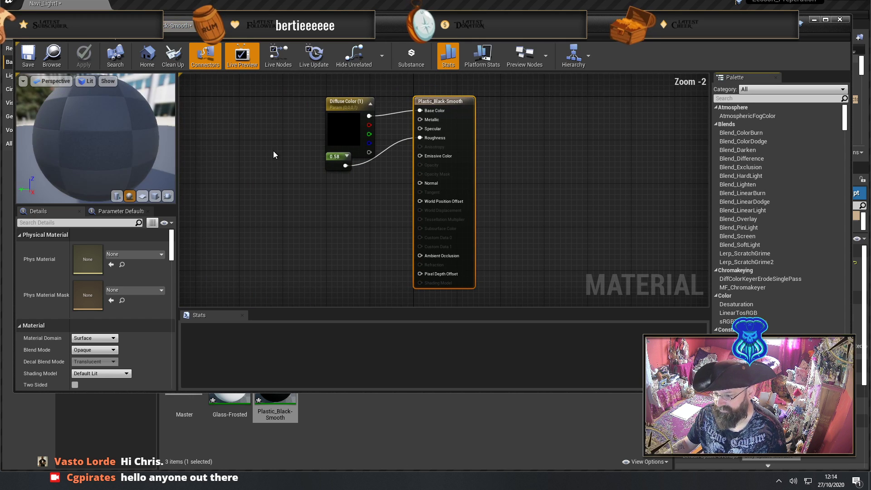
Spread out the Diffuse Color (1) and 0.58 constant nodes away from the parent material's main node
drag(338, 156, 318, 194)
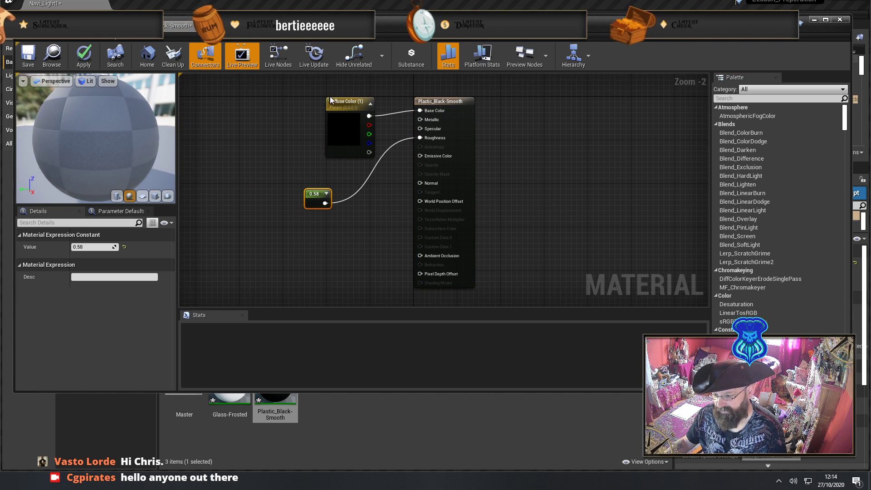
drag(330, 100, 278, 94)
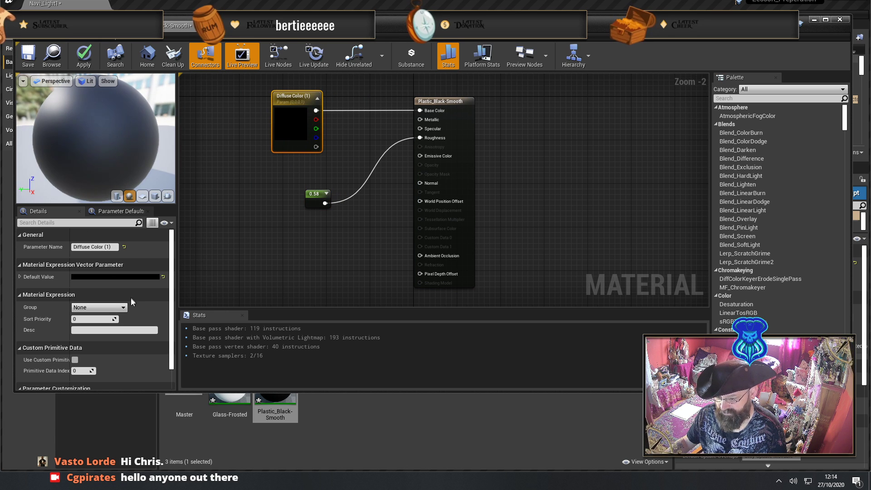
scroll(127, 318, down, 1)
scroll(126, 325, up, 1)
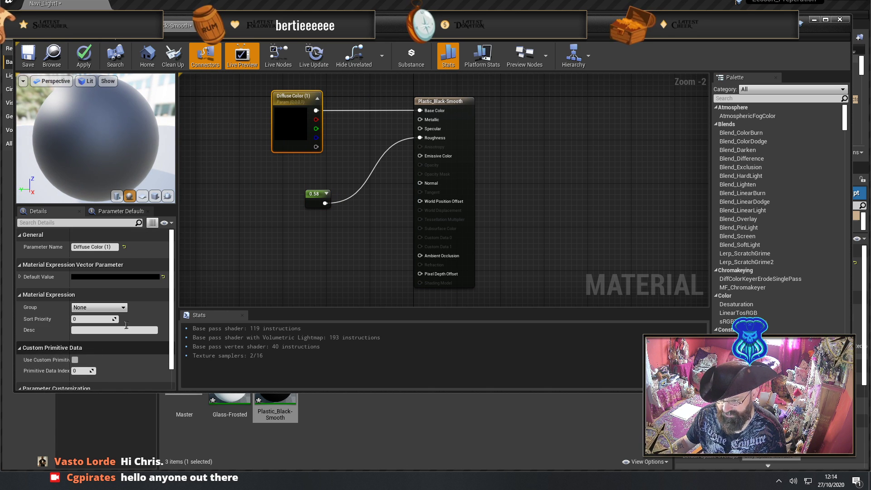
Make the parent Plastic_Black-Smooth material Two Sided and save it
click(436, 100)
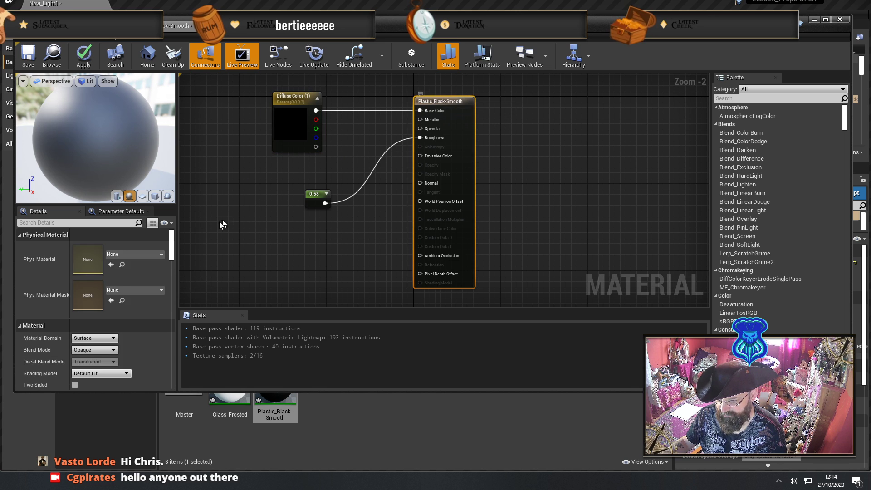
click(75, 384)
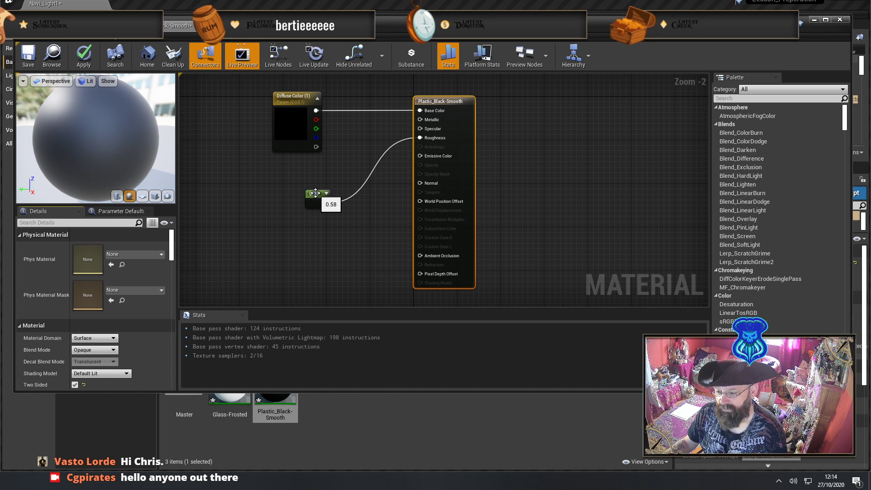
drag(315, 192, 301, 219)
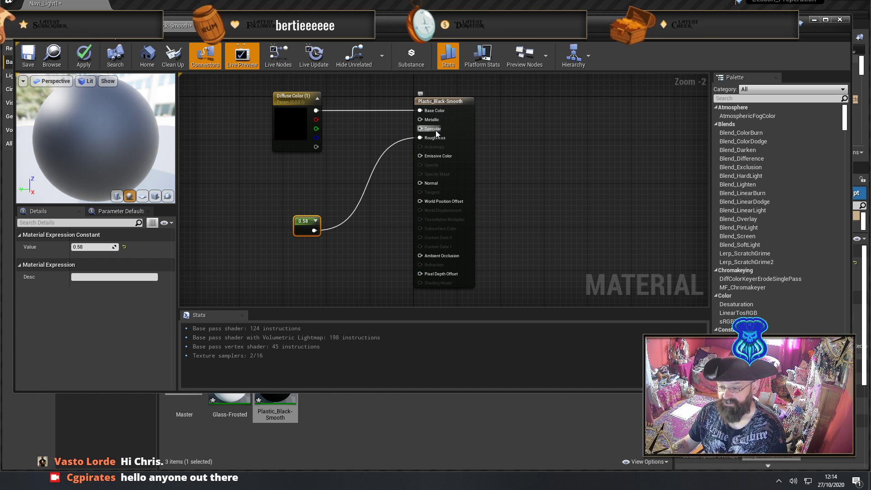
click(27, 55)
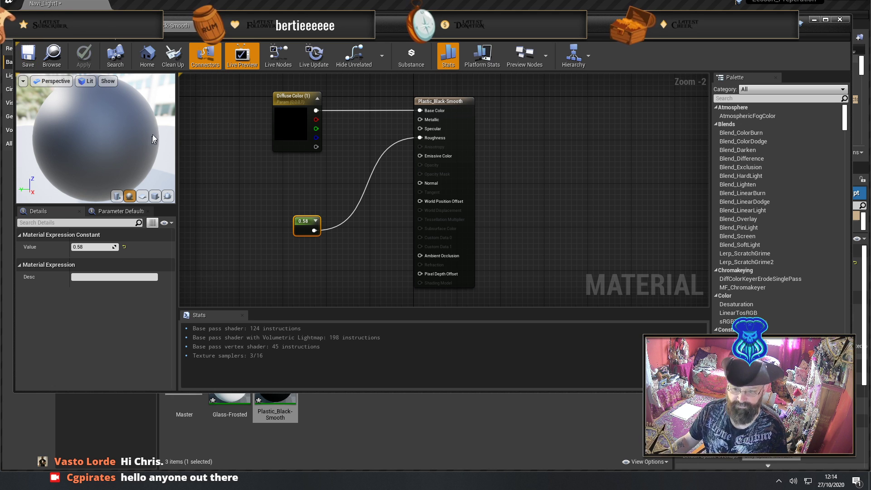
Return to the Plastic_Black-Smooth instance, enable the Diffuse Color (1) override and expand its colour channels
click(240, 37)
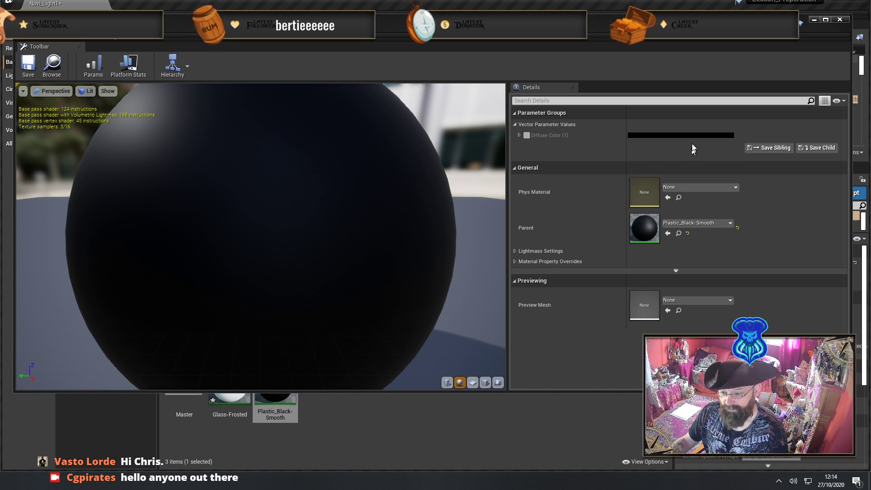
click(527, 135)
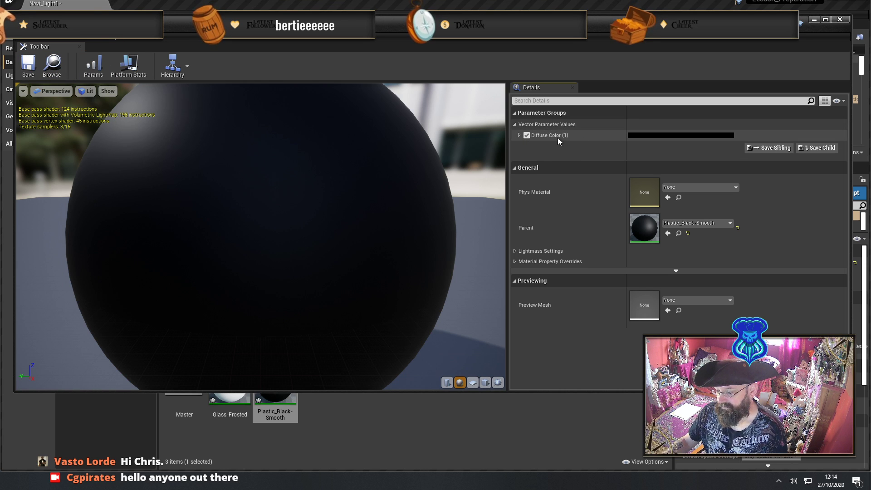
click(519, 135)
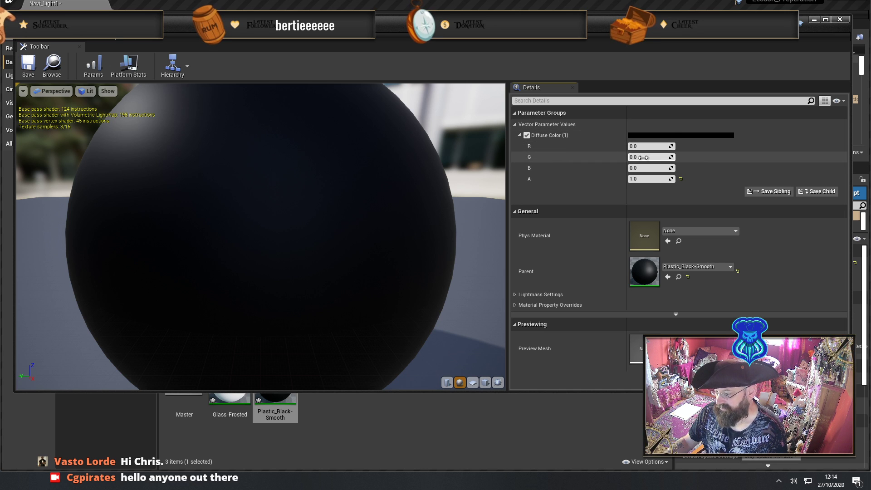
Set the R, G and B values of Diffuse Color (1) to 0.2
click(635, 146)
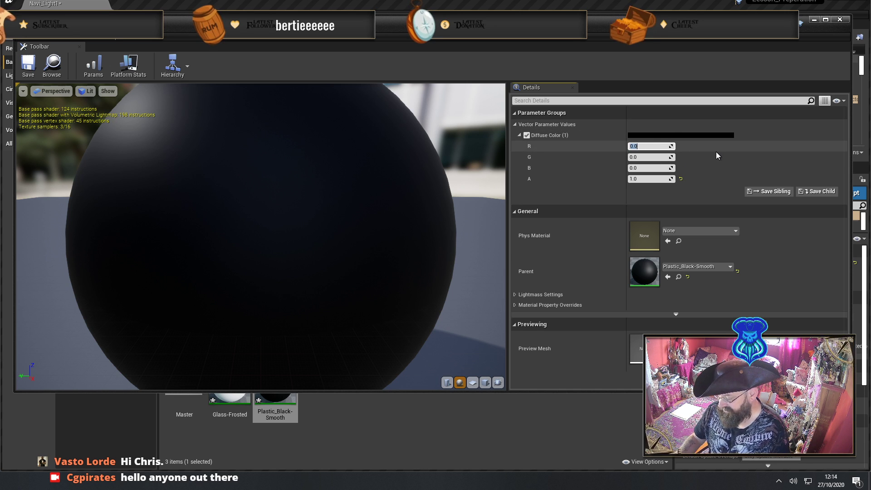
key(Tab)
text(0.2)
key(Tab)
text(0.2)
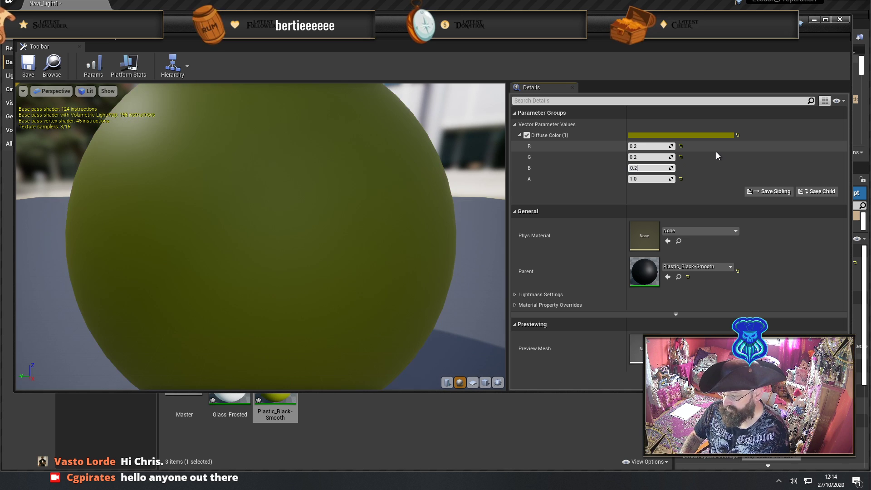
key(Tab)
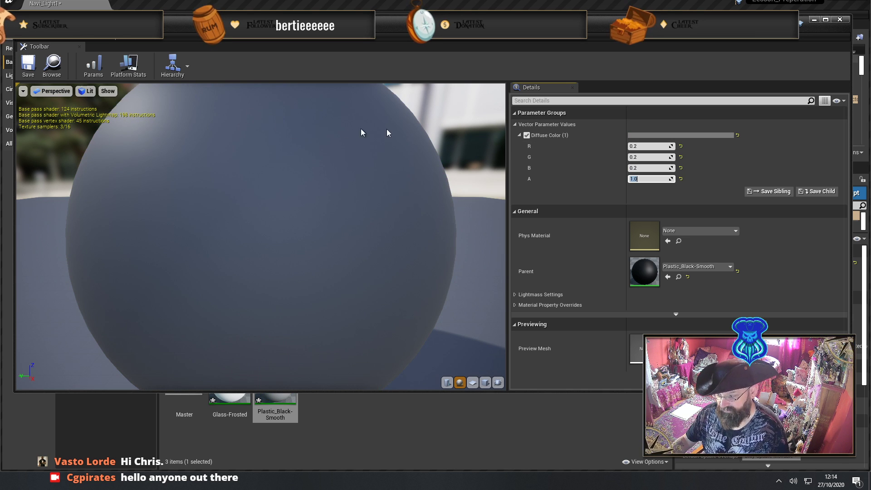
Set the R, G and B values of Diffuse Color (1) to 0.1, and save and close the material instance
key(shift+Tab)
key(shift+Tab)
key(shift+Tab)
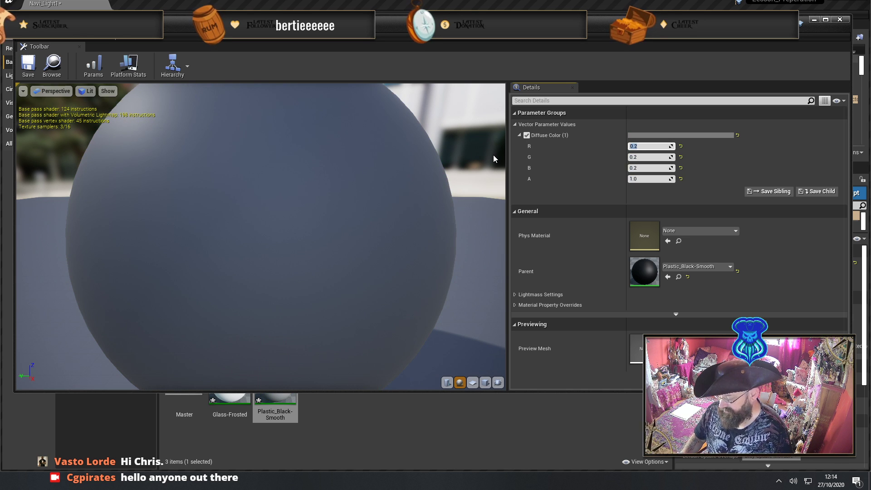
text(0.1)
key(Tab)
text(0.1)
key(Tab)
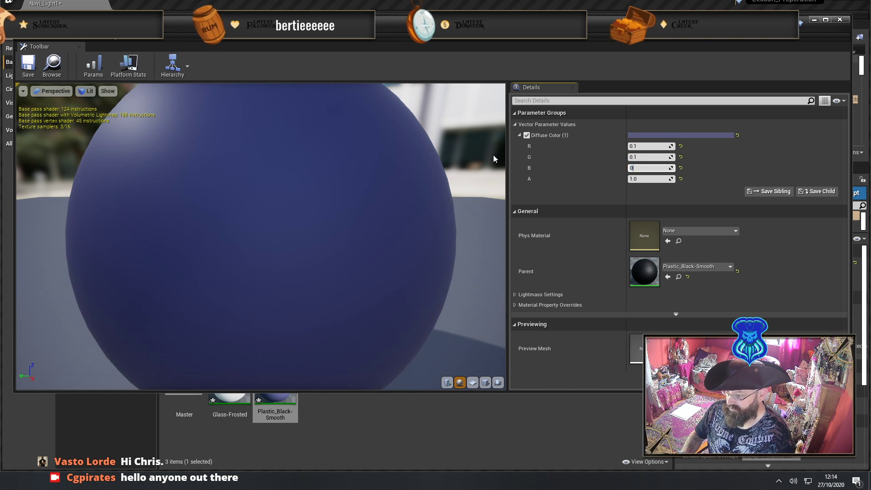
text(0.1)
key(Tab)
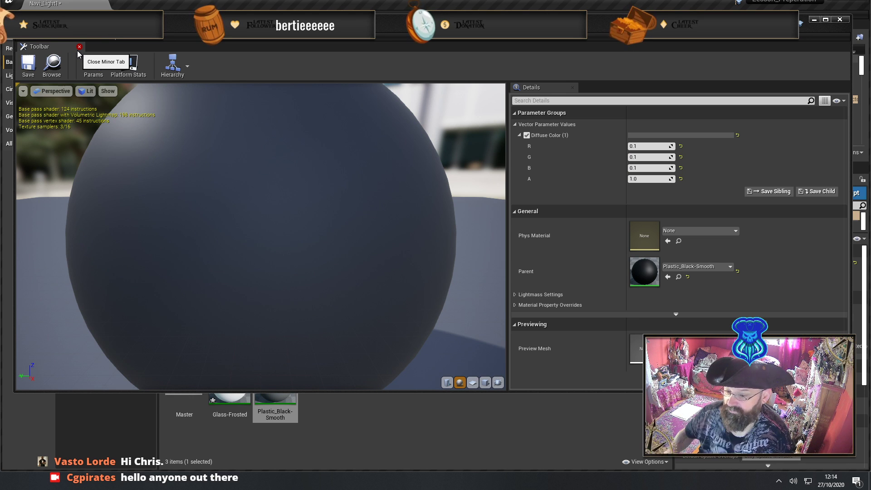
click(113, 25)
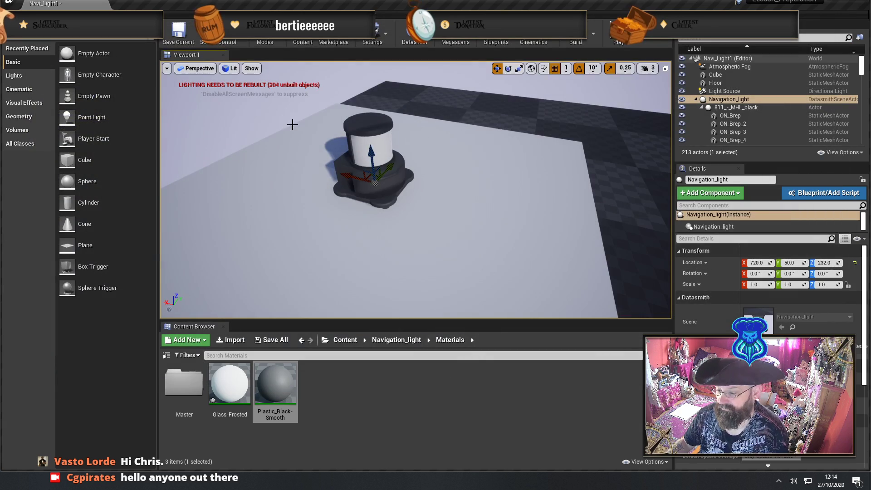
right_drag(415, 190, 410, 235)
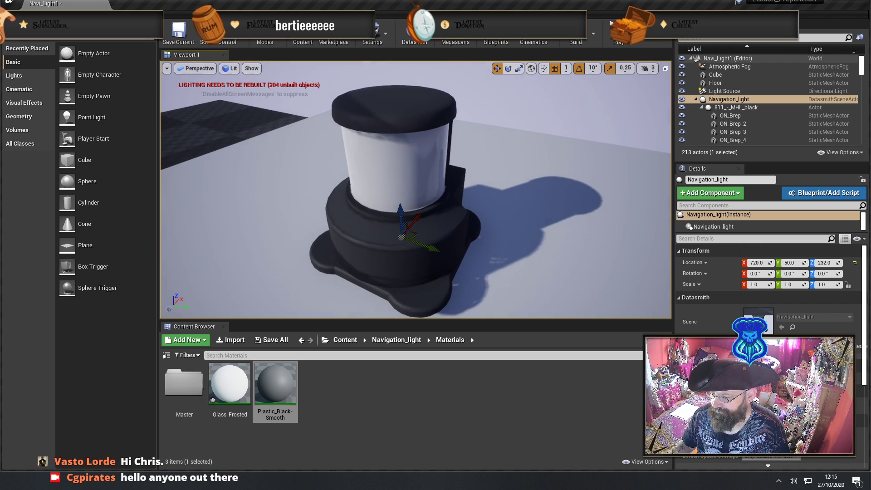
Try moving the white glass cylinder out of the navigation light to look inside, and undo the move
click(412, 169)
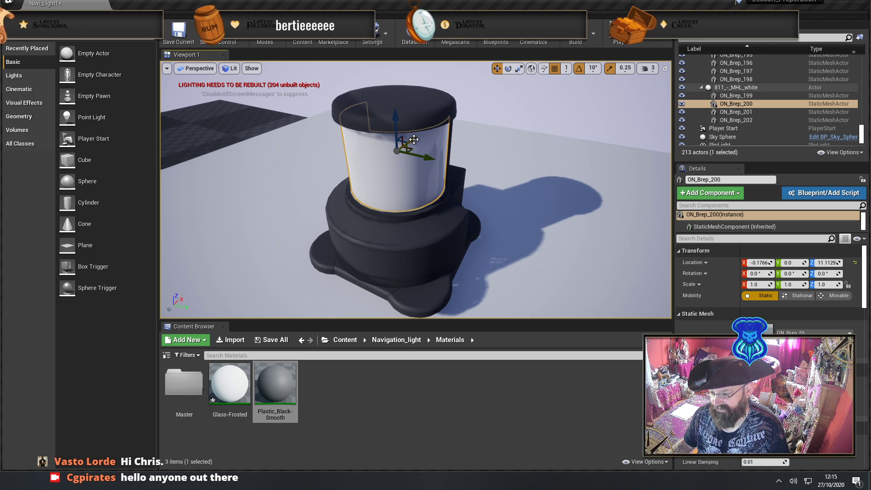
drag(413, 138, 313, 207)
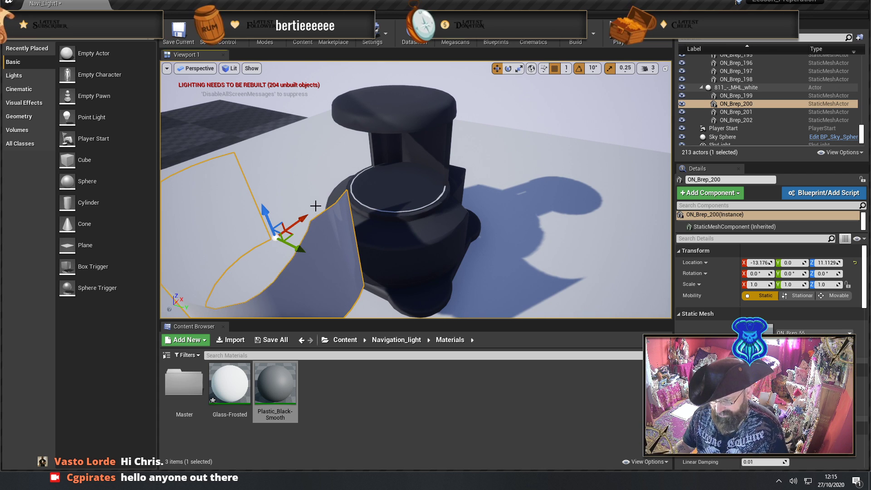
key(ctrl+z)
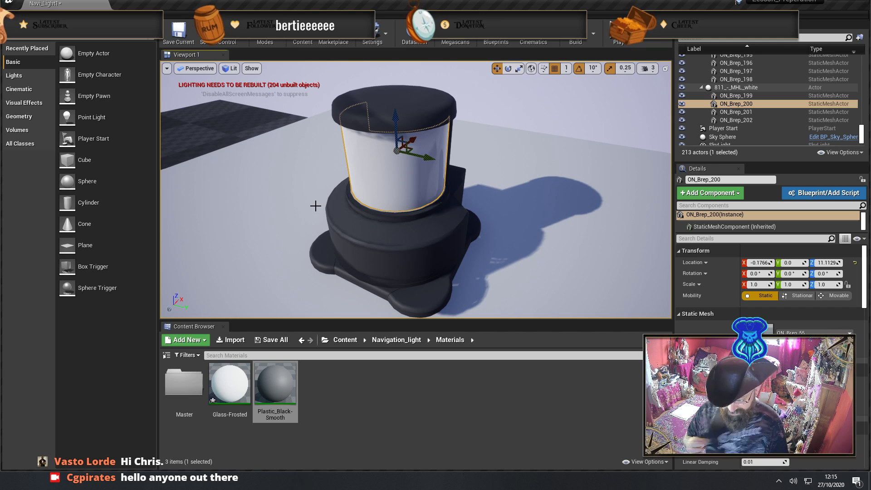
mouse_move(375, 217)
right_down()
mouse_move(376, 181)
mouse_move(385, 227)
mouse_move(374, 215)
mouse_move(377, 226)
mouse_move(377, 190)
mouse_move(376, 215)
right_up()
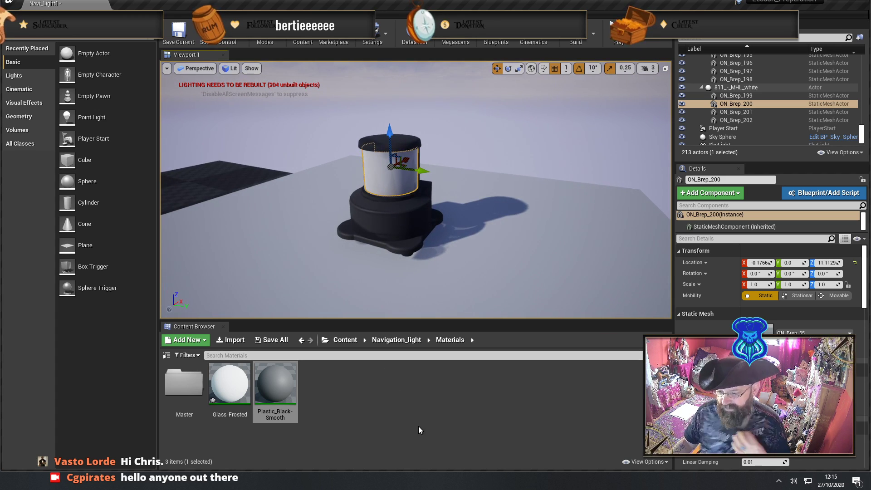
Create a material named Emissive_Glass_Master in the Materials folder and open it for editing
click(349, 394)
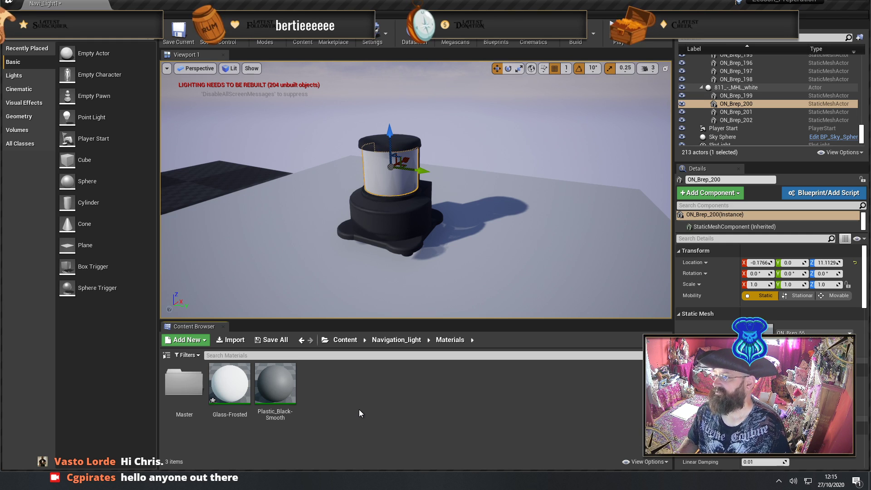
right_click(353, 405)
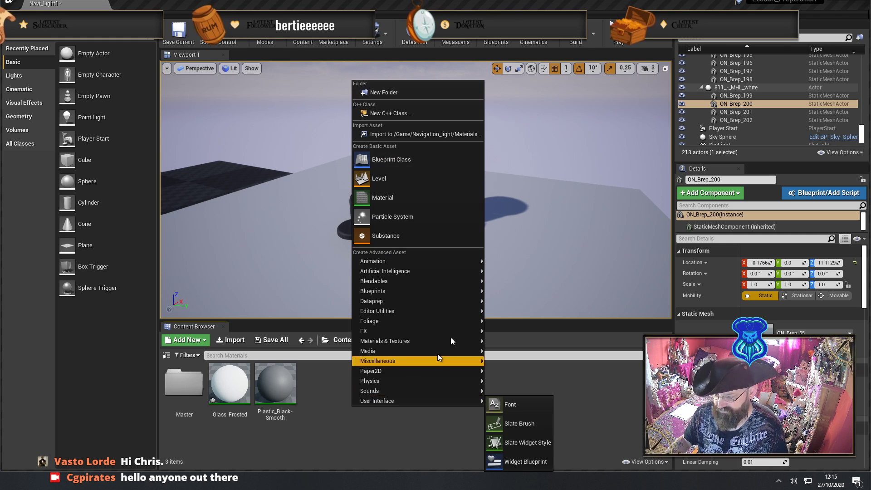
click(401, 204)
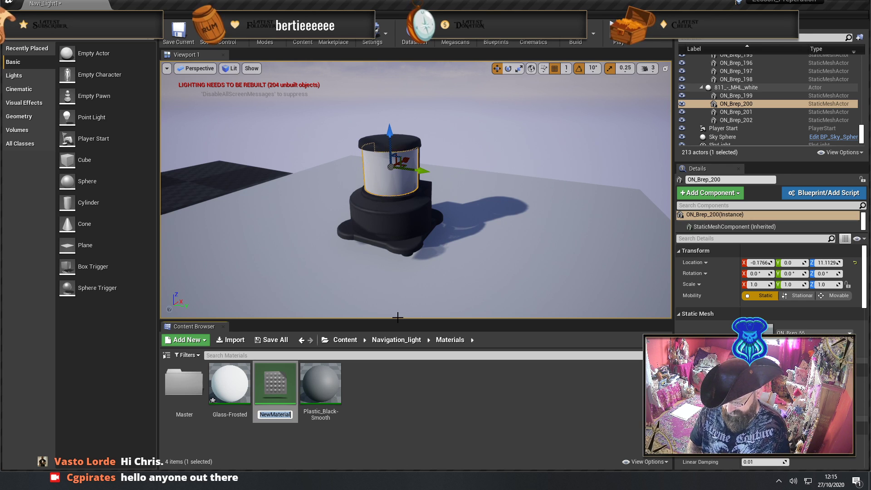
text(Emissive_)
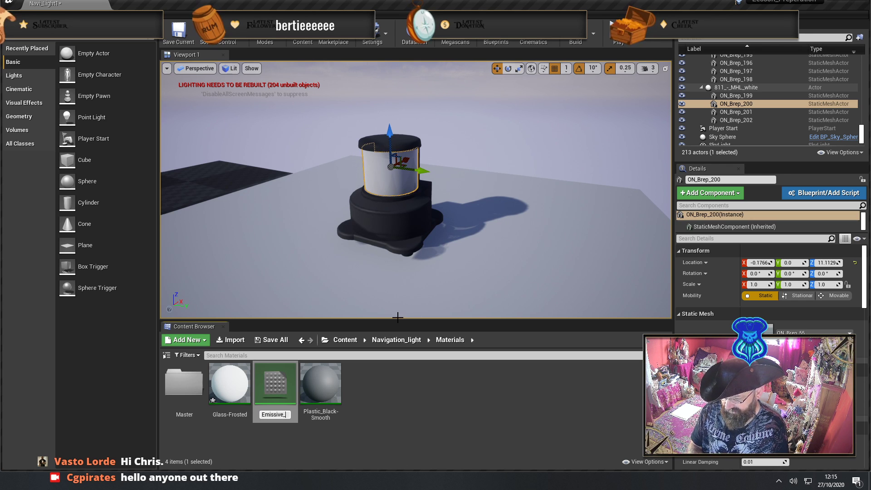
text(Gla)
key(BackSpace)
key(BackSpace)
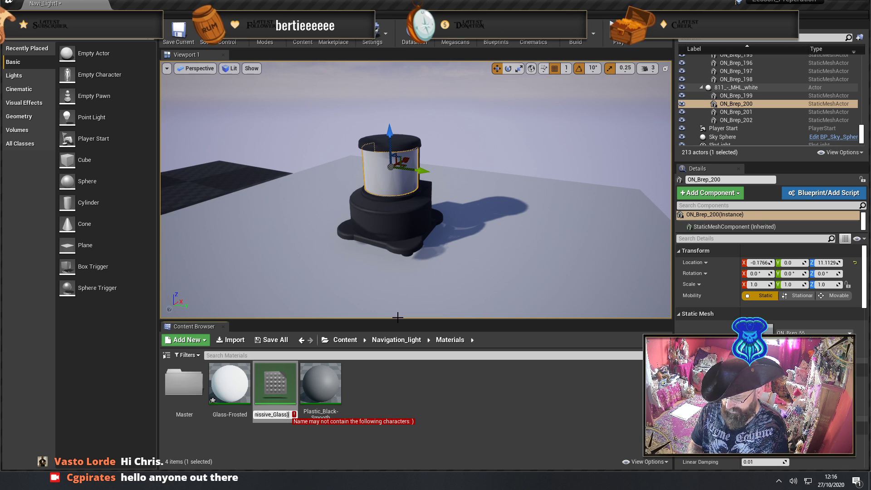
text(_)
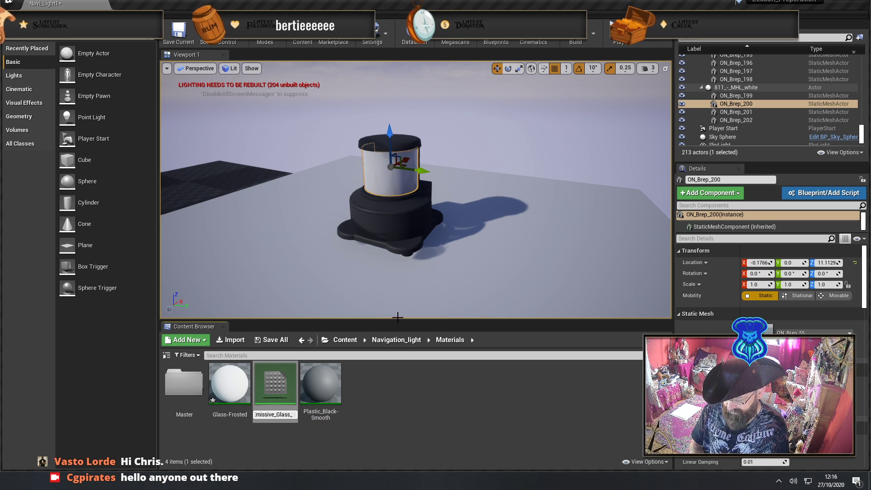
text(Master)
key(Return)
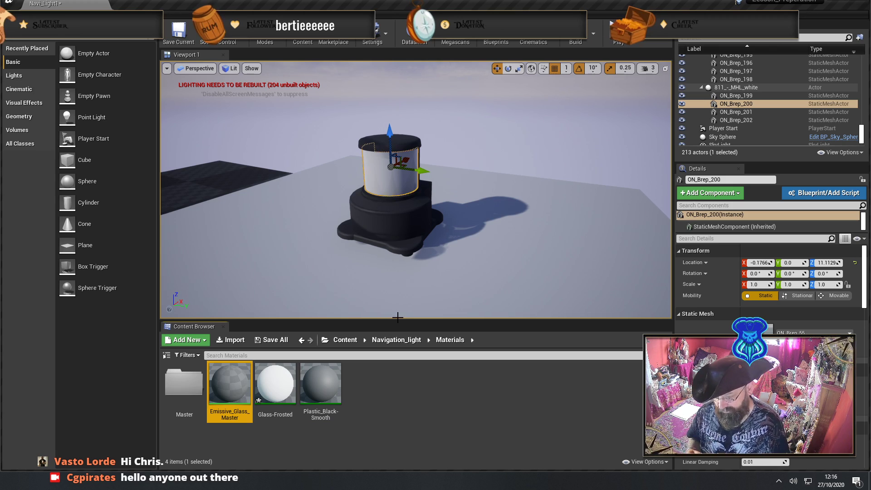
double_click(232, 387)
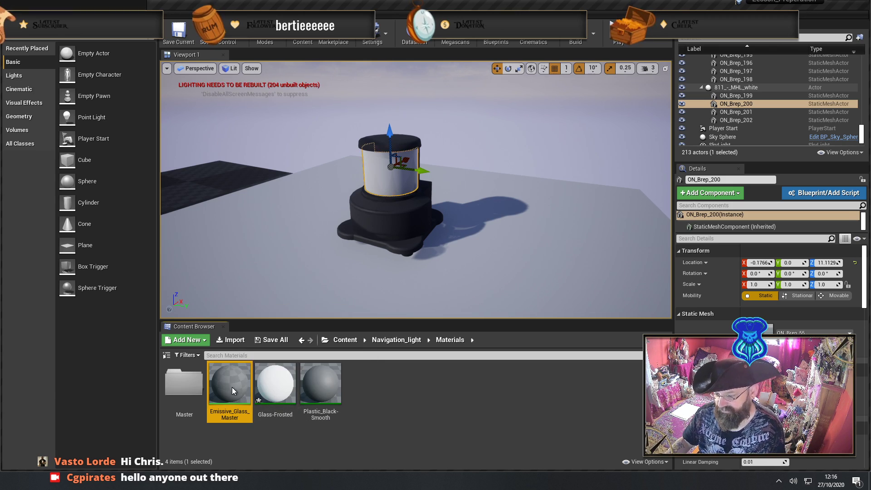
right_drag(284, 152, 432, 135)
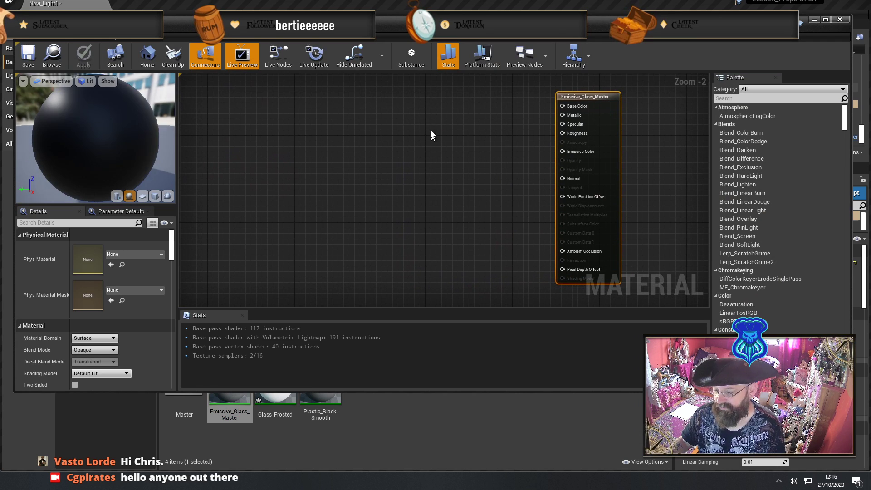
click(330, 87)
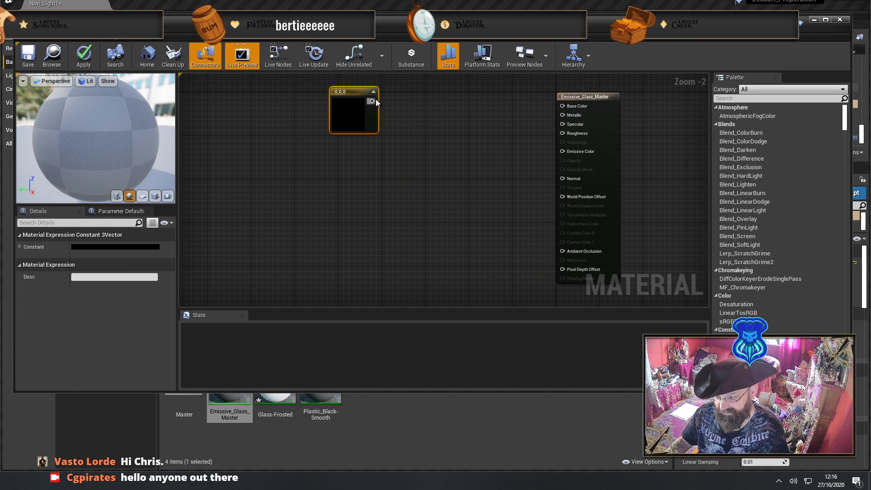
drag(372, 100, 562, 106)
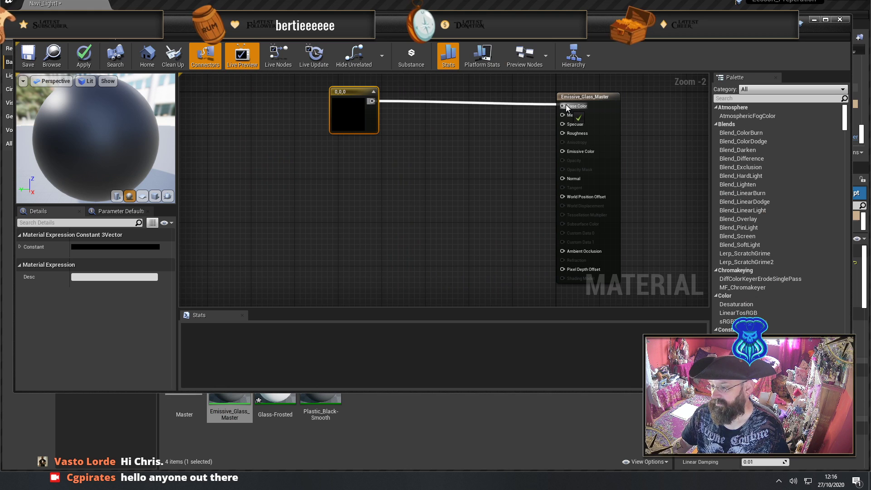
right_drag(632, 100, 551, 103)
click(545, 88)
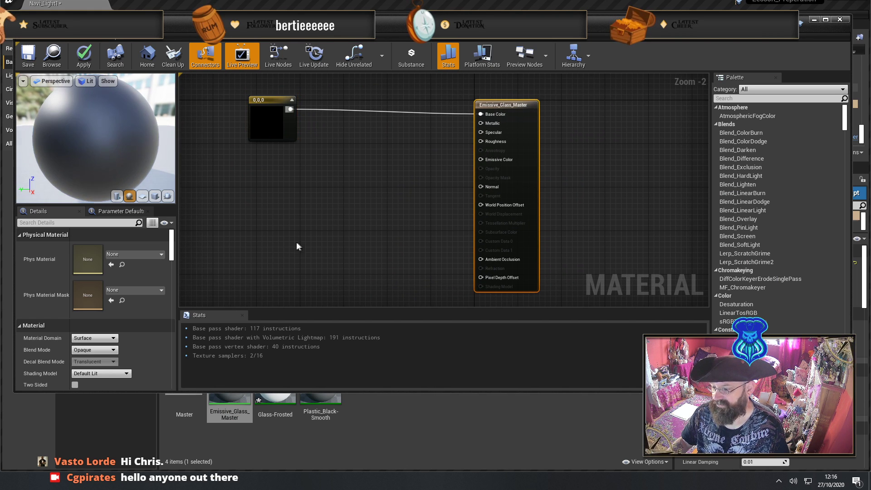
drag(238, 129, 334, 167)
key(Delete)
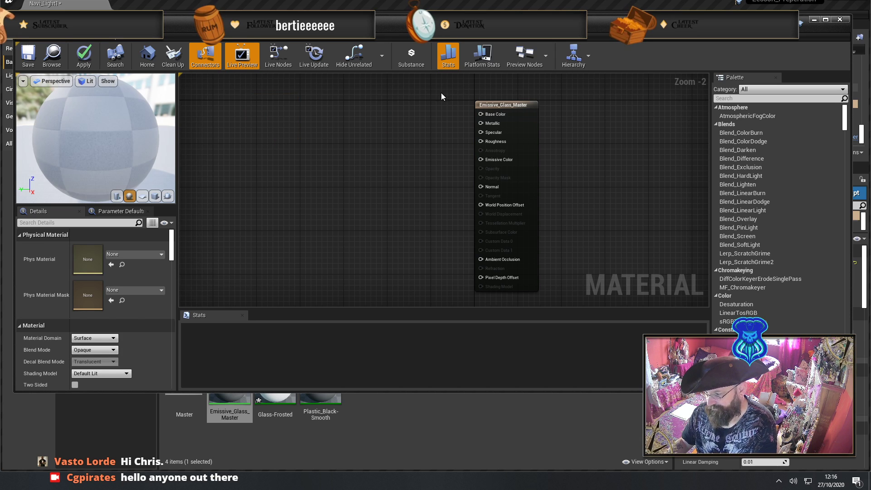
Set the Emissive_Glass_Master material's Blend Mode to Translucent and its translucency Lighting Mode to Surface TranslucencyVolume
click(521, 151)
right_drag(376, 188, 422, 178)
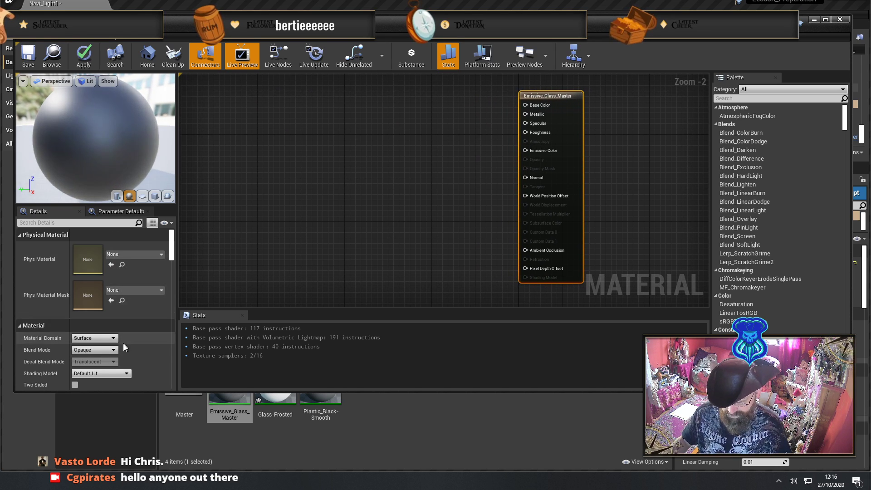
click(104, 350)
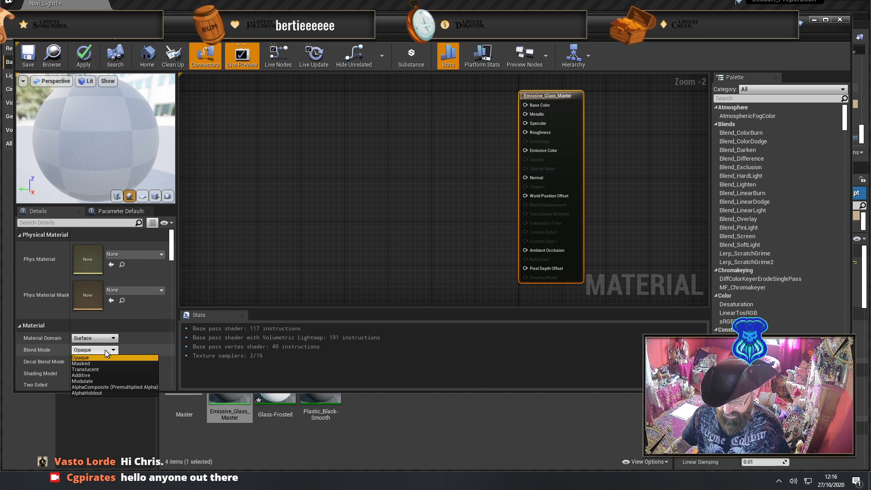
click(121, 369)
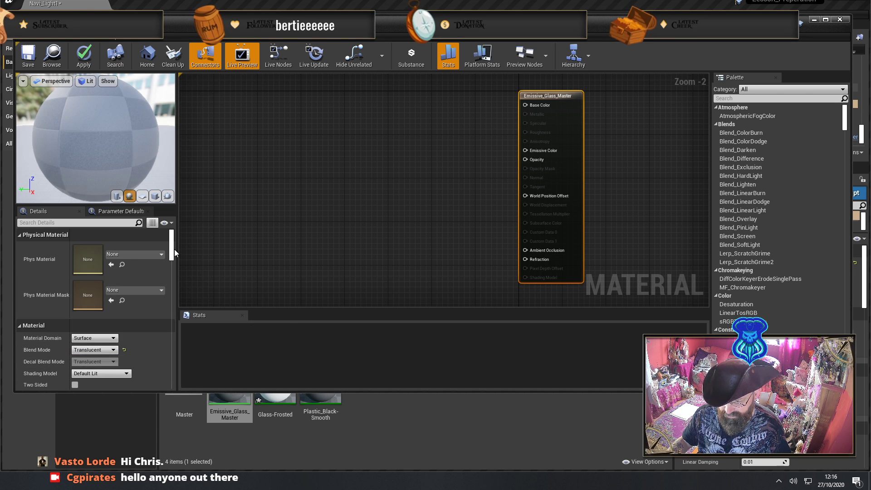
drag(174, 249, 174, 273)
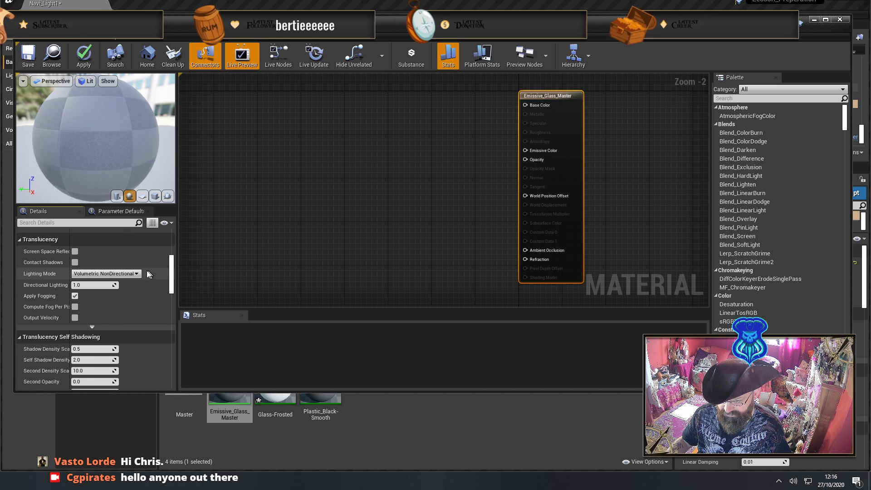
click(130, 274)
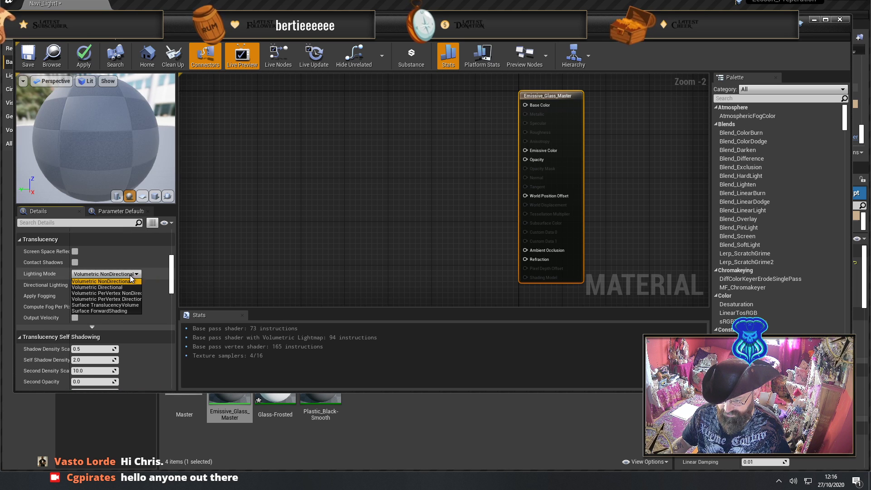
click(124, 305)
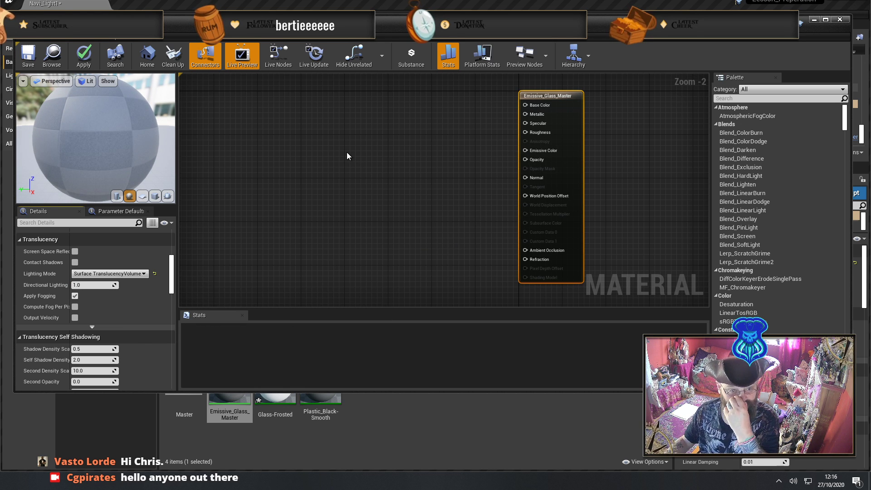
Add a Constant3Vector node, connect it to the material's Base Color input, and place it slightly above the material node
right_drag(346, 156, 311, 164)
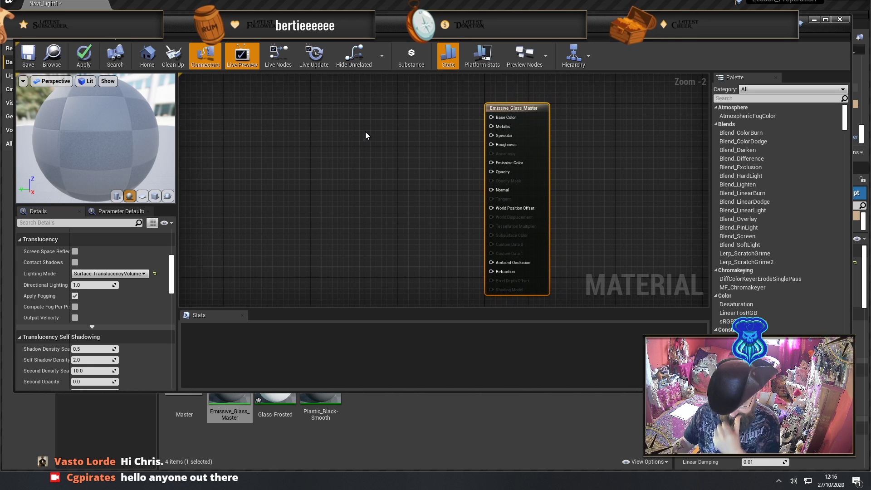
click(309, 115)
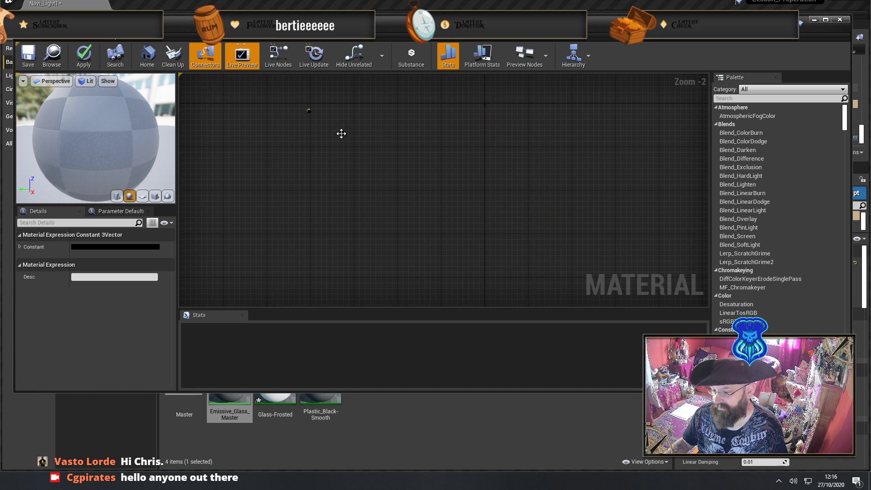
drag(497, 123, 492, 118)
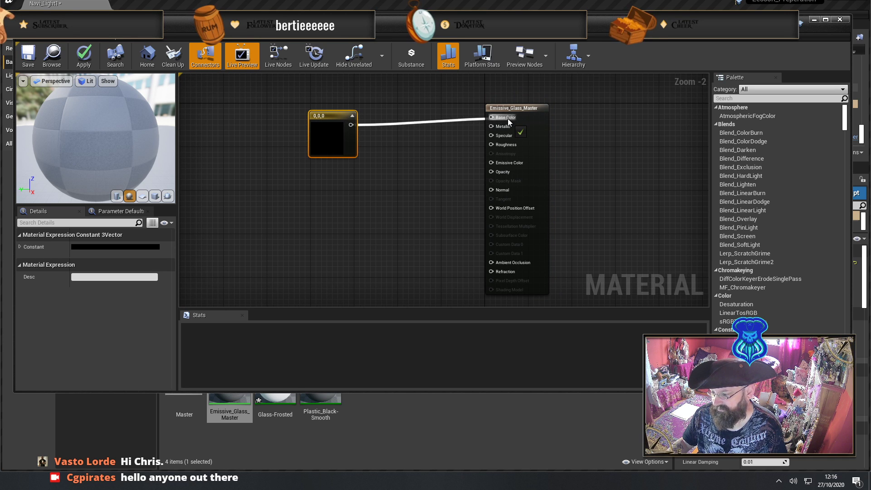
drag(330, 114, 337, 97)
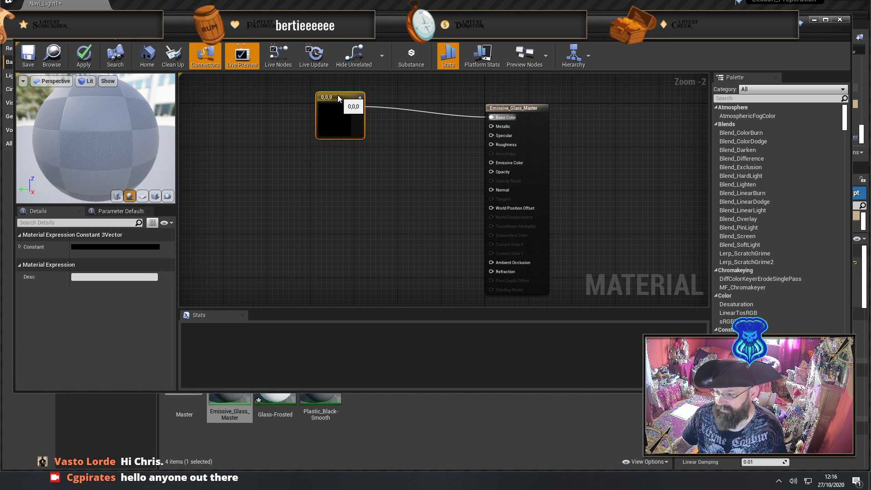
Set the R, G and B values of the Constant3Vector feeding Base Color to 0.5
click(20, 246)
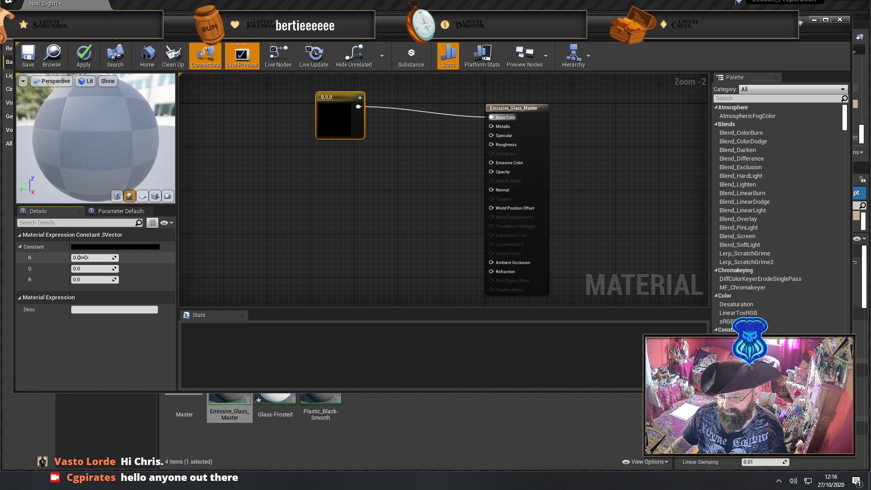
click(81, 257)
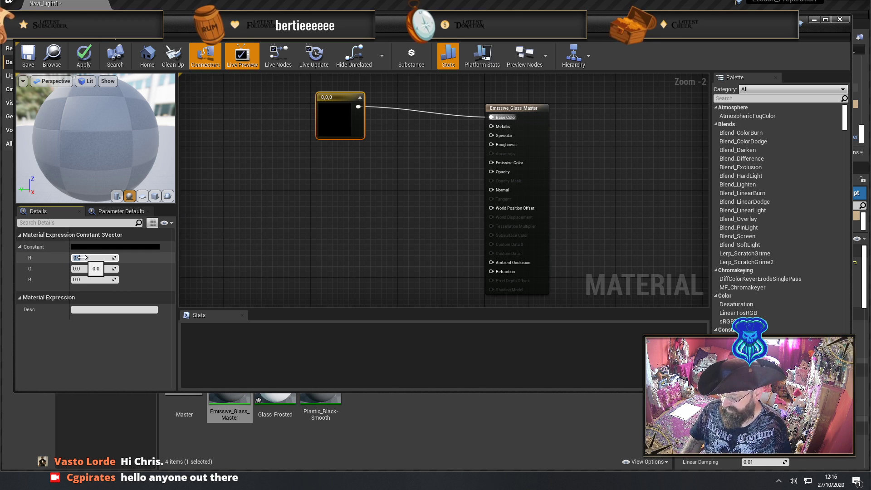
text(0.5)
key(Tab)
text(05)
key(Tab)
text(0.5)
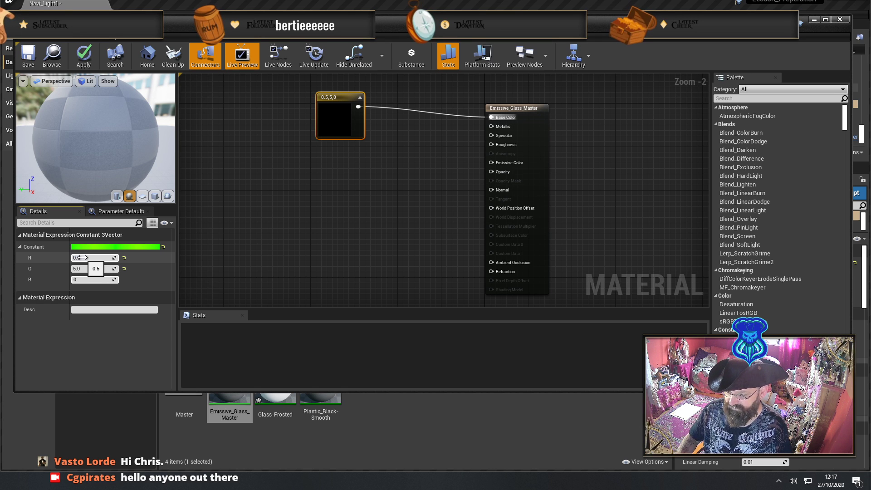
key(Tab)
key(shift+Tab)
key(shift+Tab)
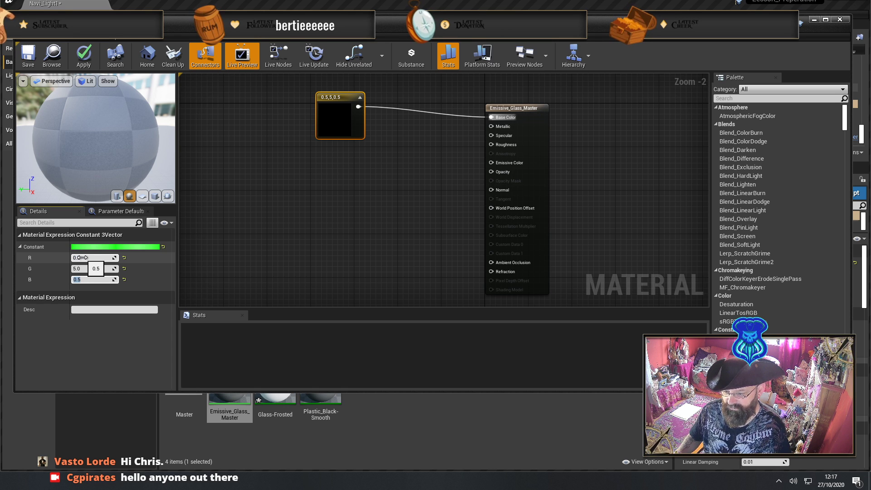
text(0.5)
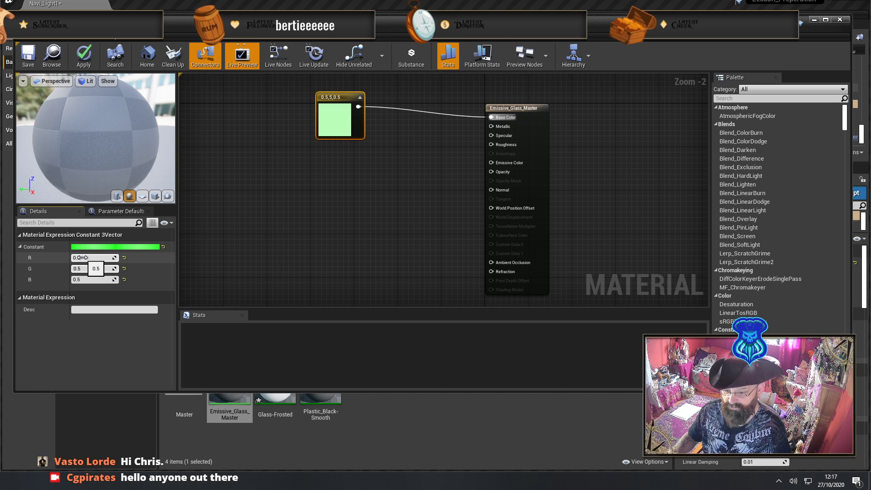
key(Tab)
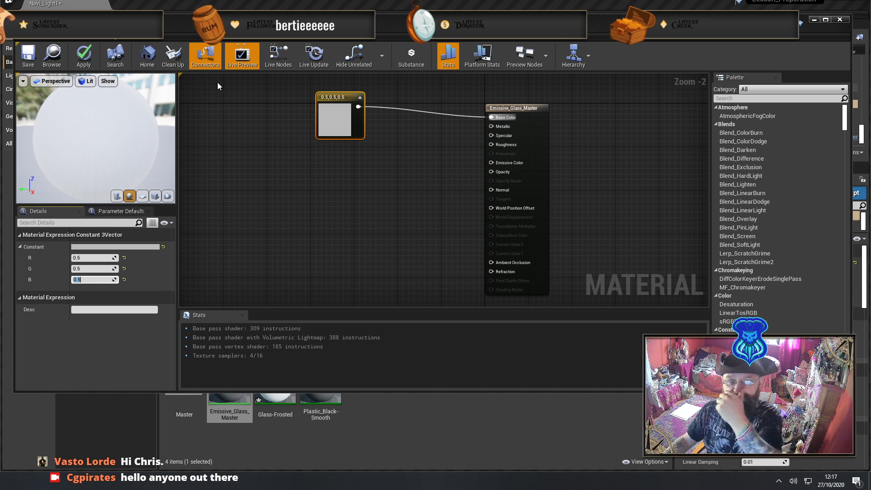
mouse_move(317, 187)
right_down()
mouse_move(345, 200)
mouse_move(285, 205)
right_up()
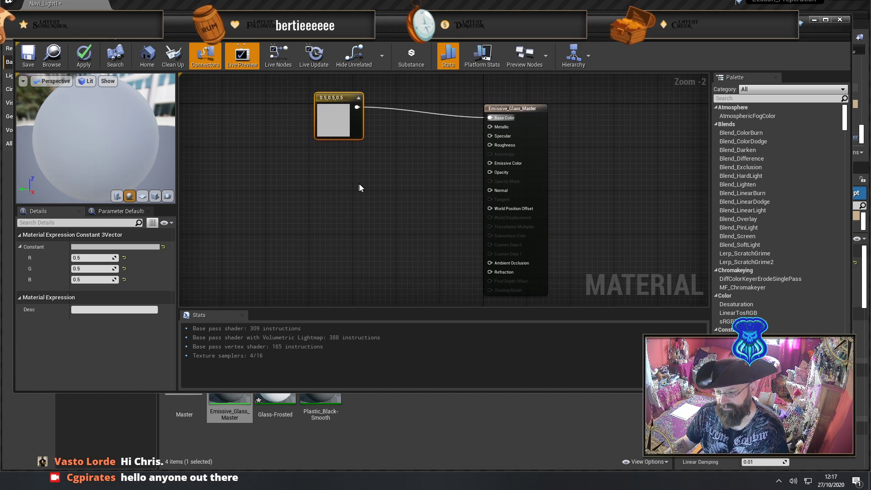
scroll(359, 187, up, 2)
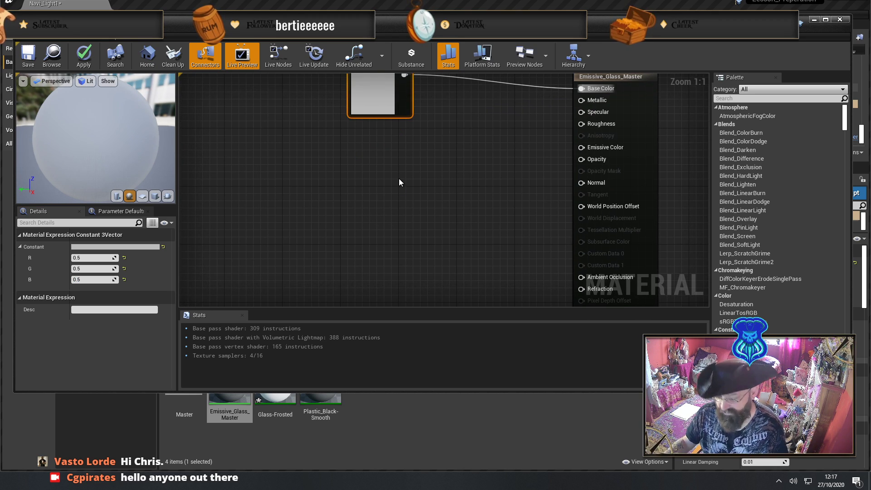
Add two pairs of Constant nodes stacked vertically below the Constant3Vector node, with a gap between the pairs
click(383, 131)
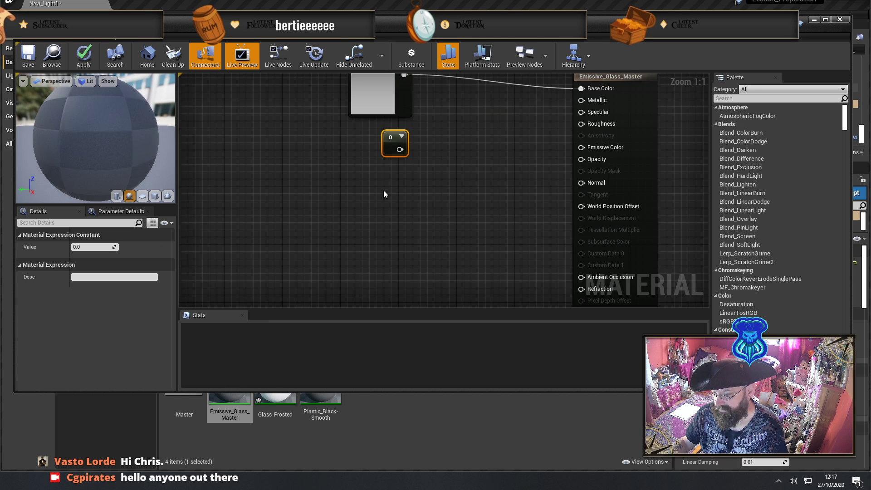
click(385, 261)
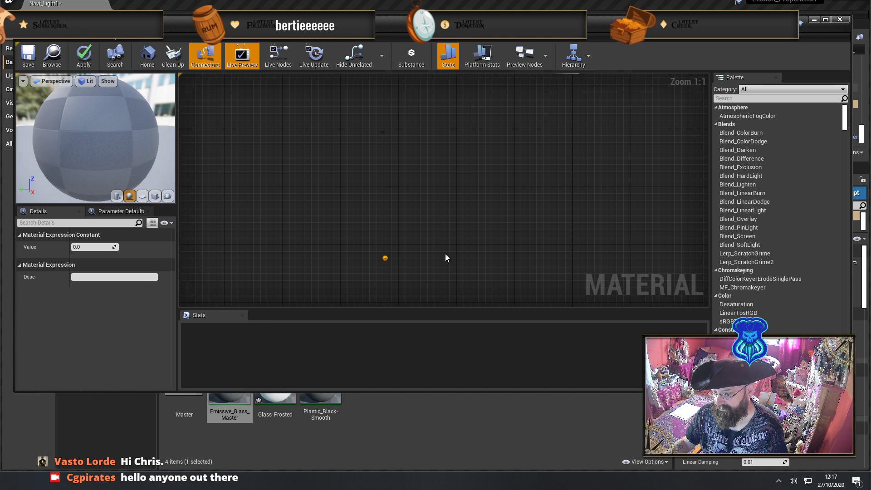
click(398, 179)
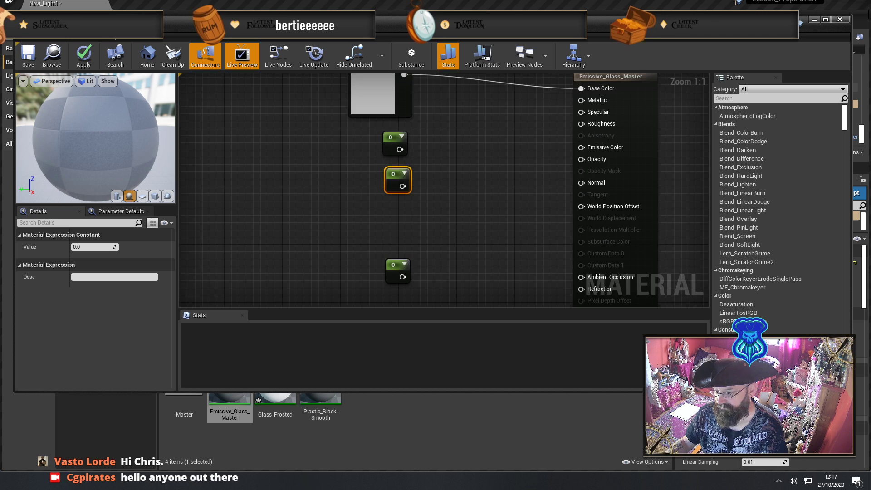
right_drag(420, 260, 414, 191)
click(379, 225)
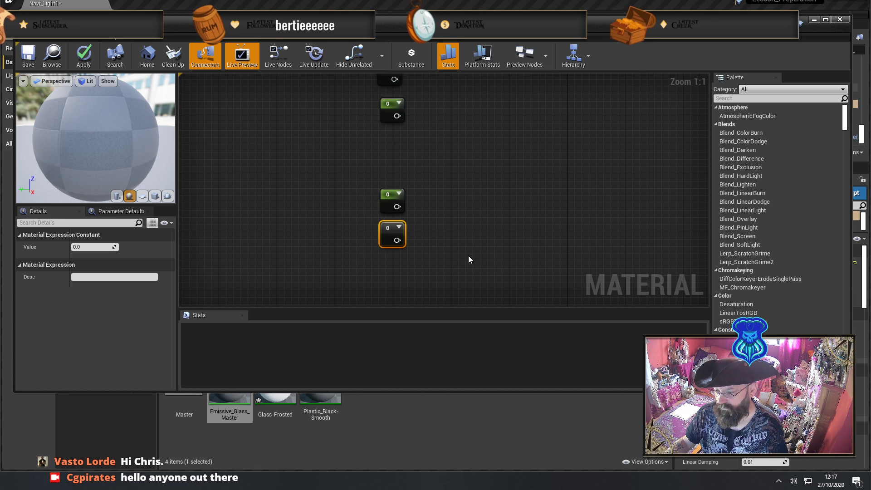
right_drag(469, 254, 465, 152)
Add two more pairs of Constant nodes below the first two, plus one standalone Constant well to the left of them
scroll(448, 273, down, 3)
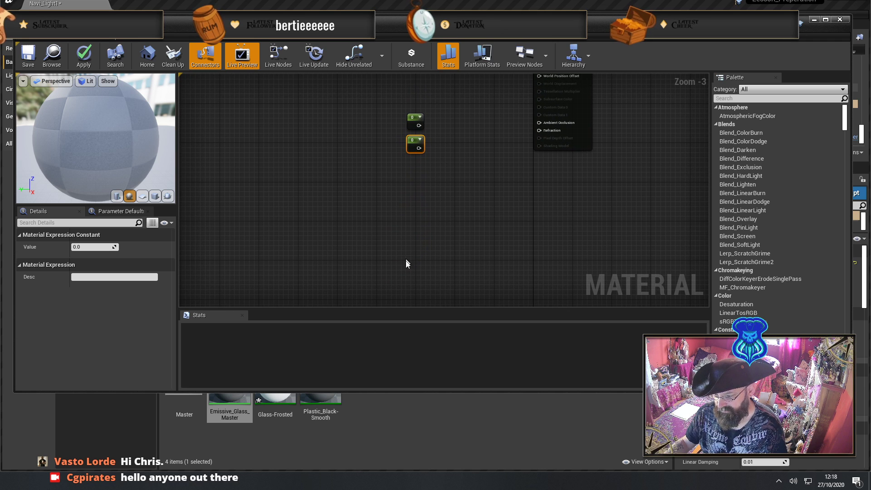
click(404, 248)
click(405, 272)
right_drag(502, 260, 508, 124)
click(405, 231)
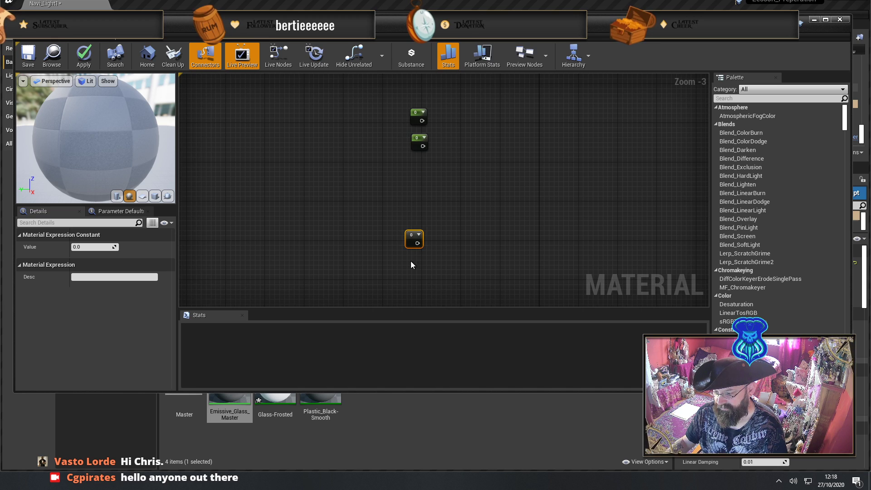
click(410, 261)
right_drag(284, 193, 432, 219)
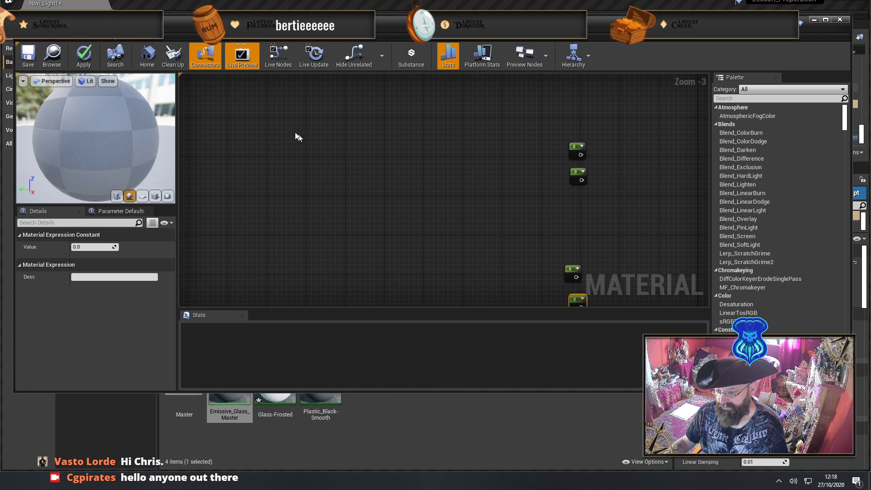
click(284, 129)
Add four Linear Interpolate (Lerp) nodes, one to the right of each pair of Constants
right_drag(422, 131, 334, 203)
right_drag(373, 182, 355, 200)
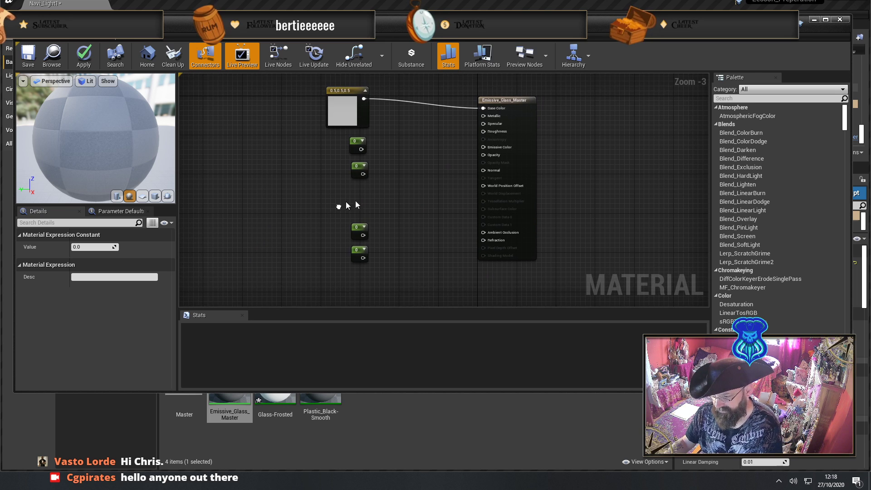
key(l)
click(397, 165)
right_drag(429, 260, 415, 129)
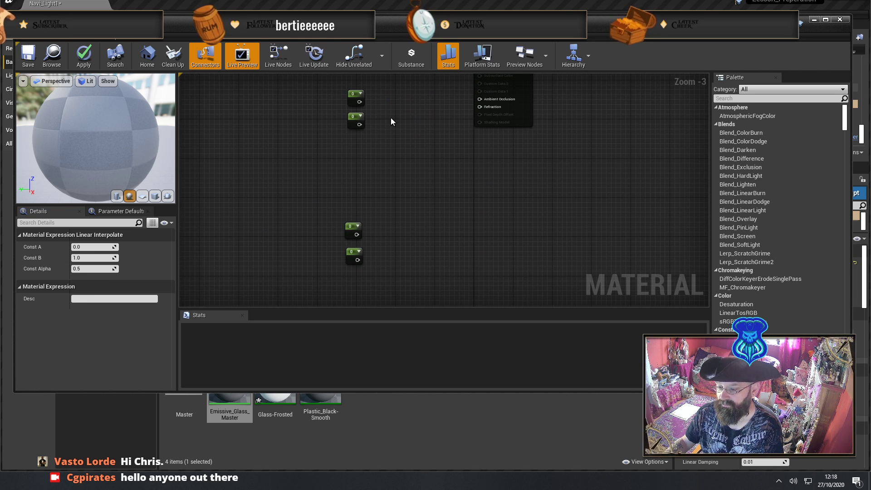
key(l)
click(399, 260)
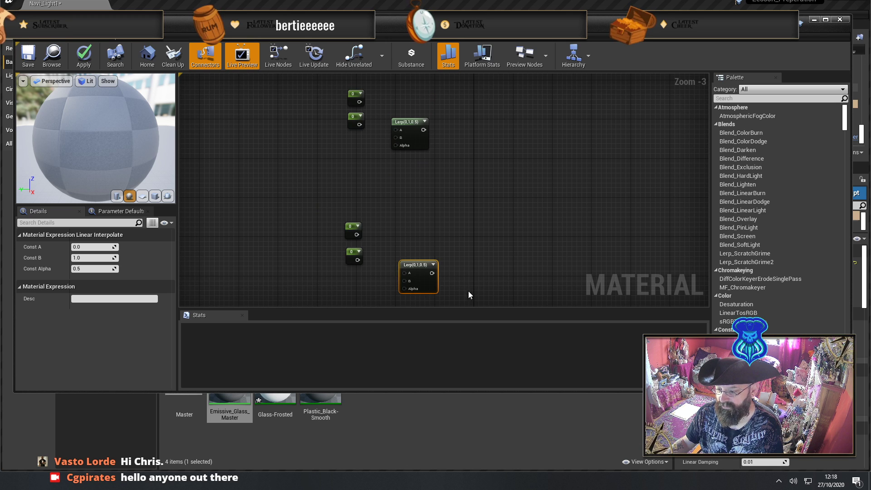
right_drag(468, 291, 461, 173)
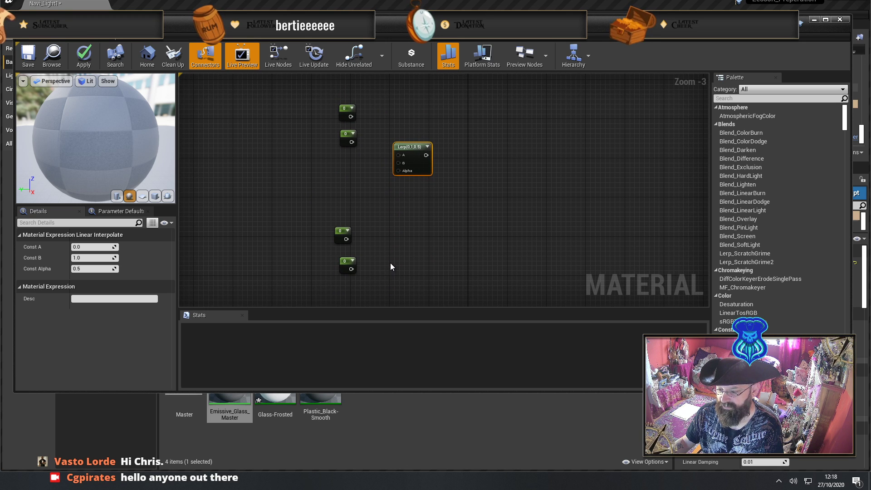
key(l)
click(390, 262)
Connect the upper two pairs of Constants to the A and B inputs of their neighbouring Lerp nodes
right_drag(357, 214, 294, 195)
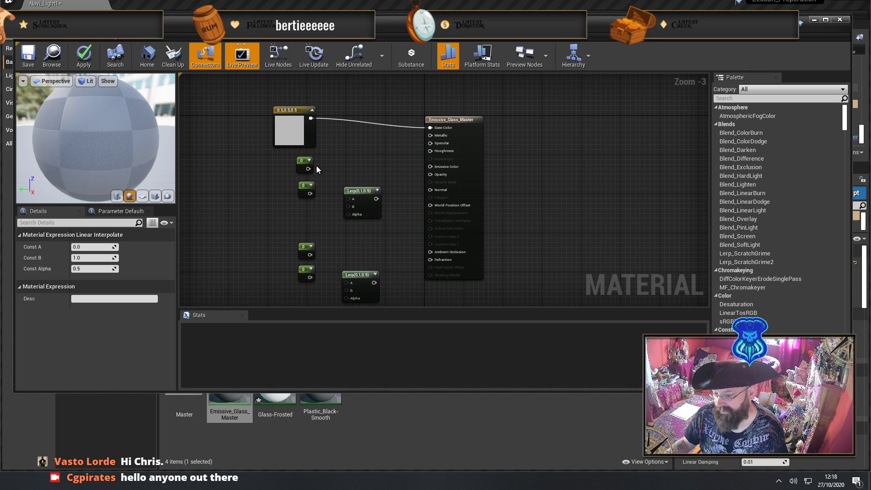
drag(308, 168, 351, 206)
right_drag(363, 231, 368, 187)
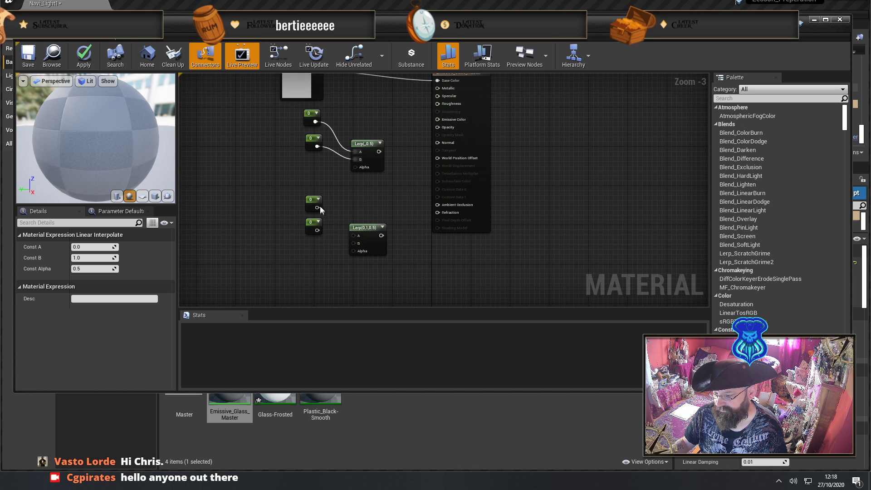
drag(316, 207, 354, 243)
right_drag(372, 276, 363, 155)
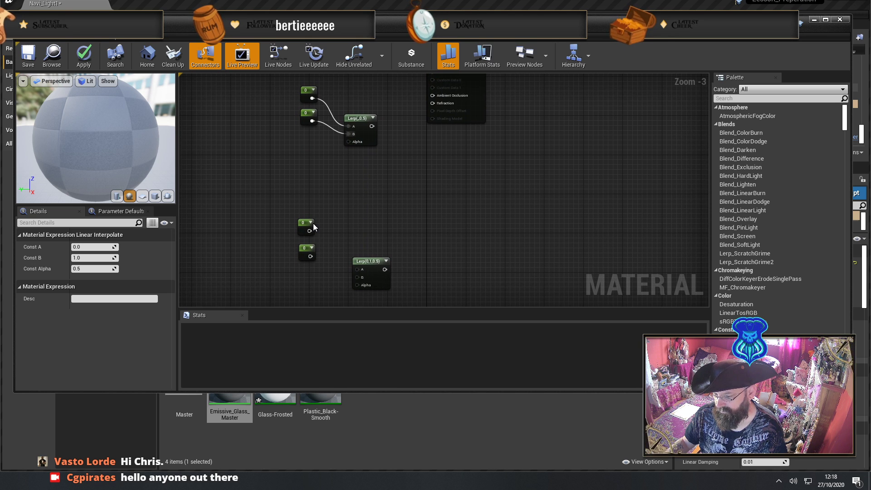
Connect the lower two pairs of Constants to the A and B inputs of their neighbouring Lerp nodes
drag(309, 230, 357, 269)
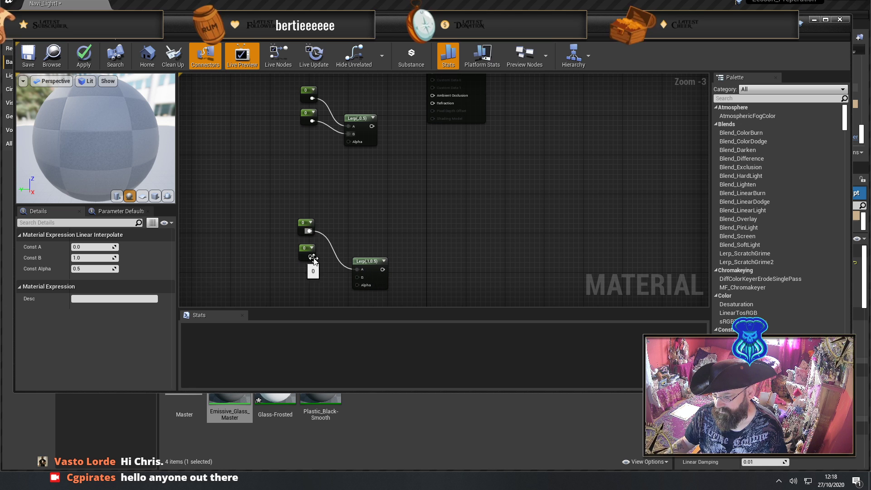
drag(310, 256, 359, 277)
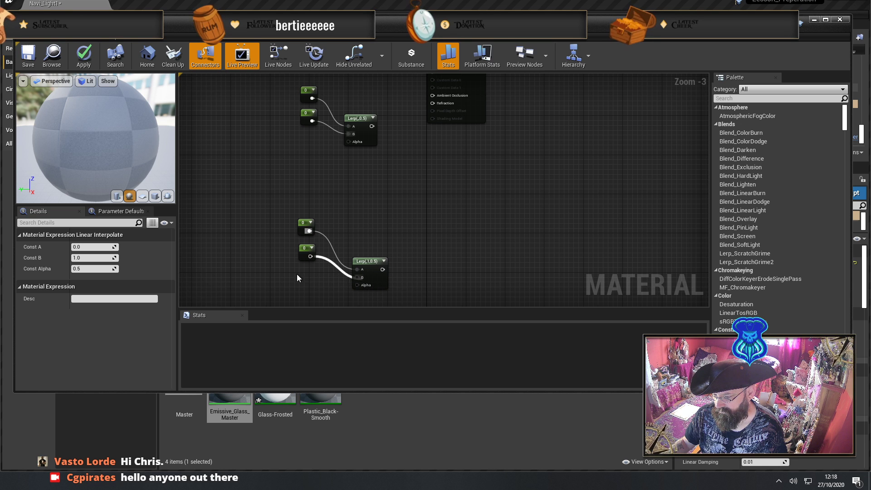
key(ctrl+z)
key(ctrl+z)
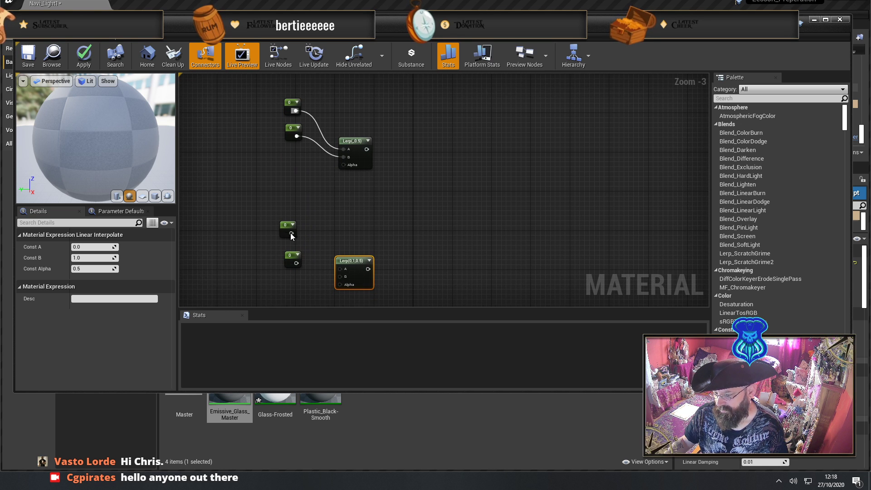
drag(291, 233, 342, 277)
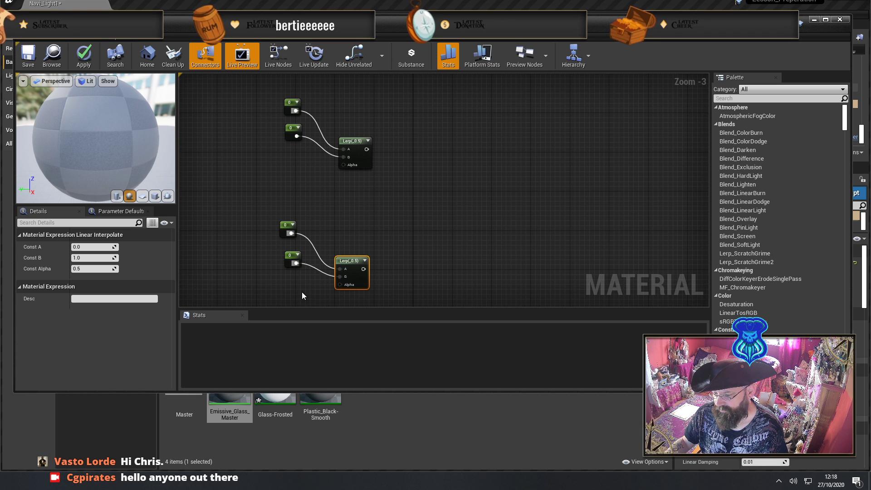
Add a Fresnel_Function node beside the standalone Constant and connect that Constant to its Power input
right_drag(286, 177, 330, 158)
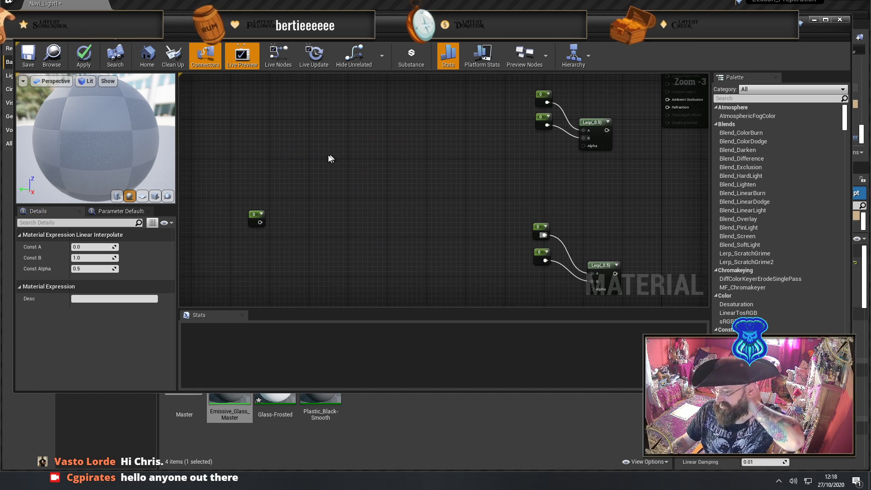
right_click(299, 222)
text(fresne)
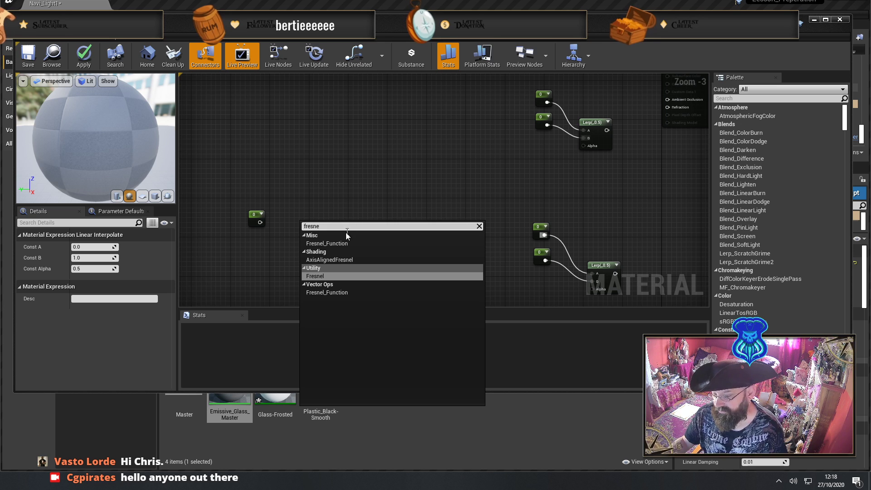
click(329, 243)
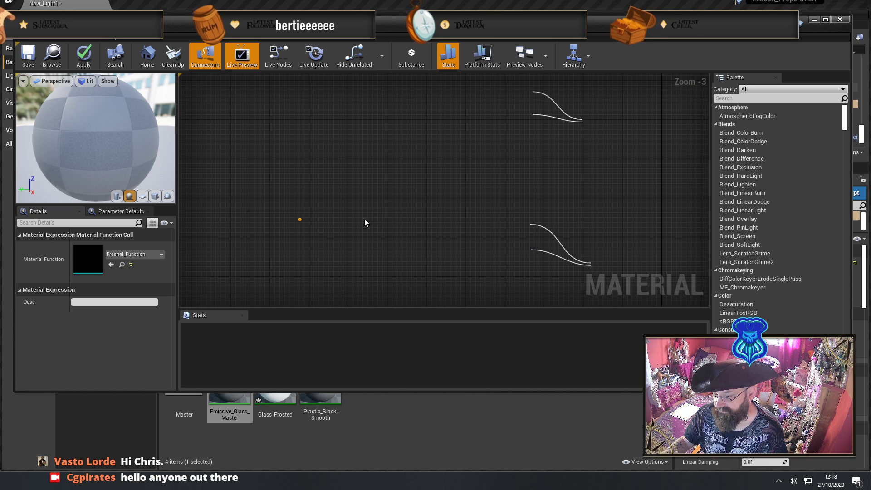
drag(341, 218, 355, 192)
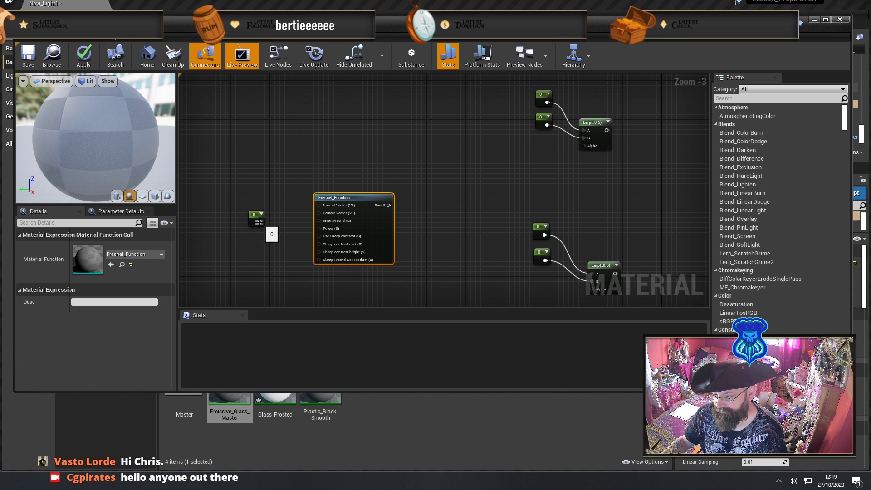
drag(259, 222, 324, 228)
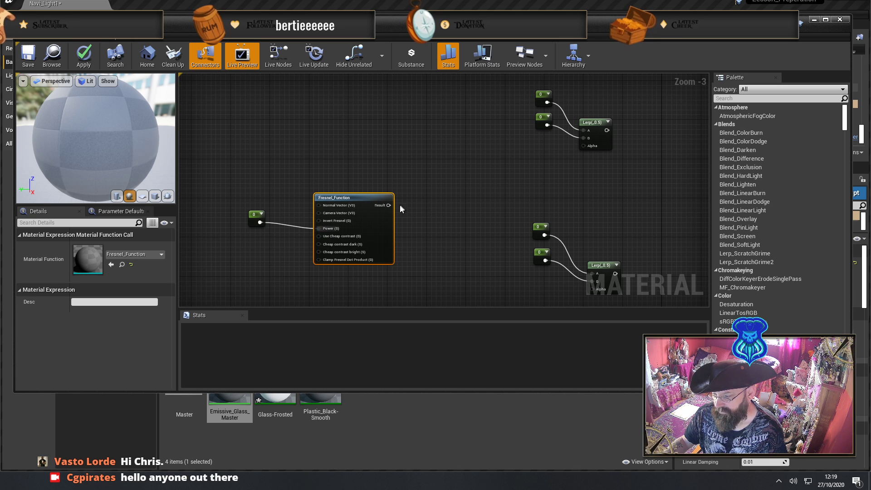
Connect the Fresnel_Function's Result output to the Alpha input of all four Lerp nodes
drag(388, 205, 592, 146)
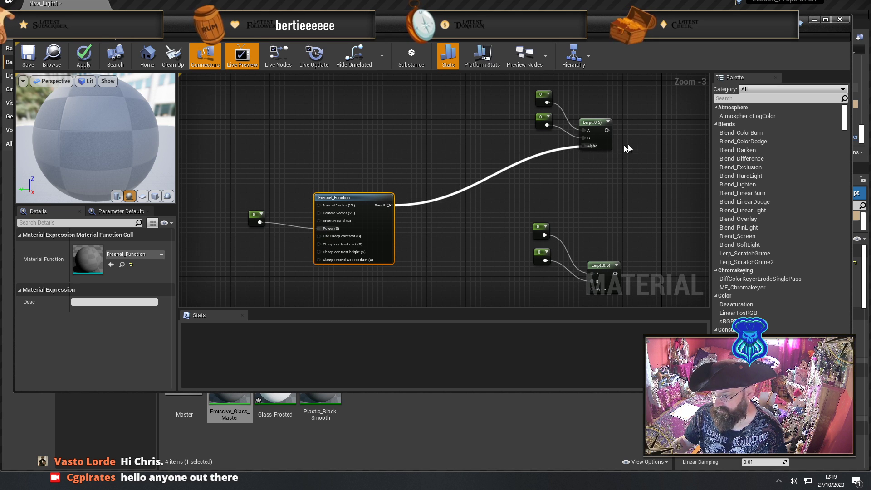
right_drag(628, 144, 620, 200)
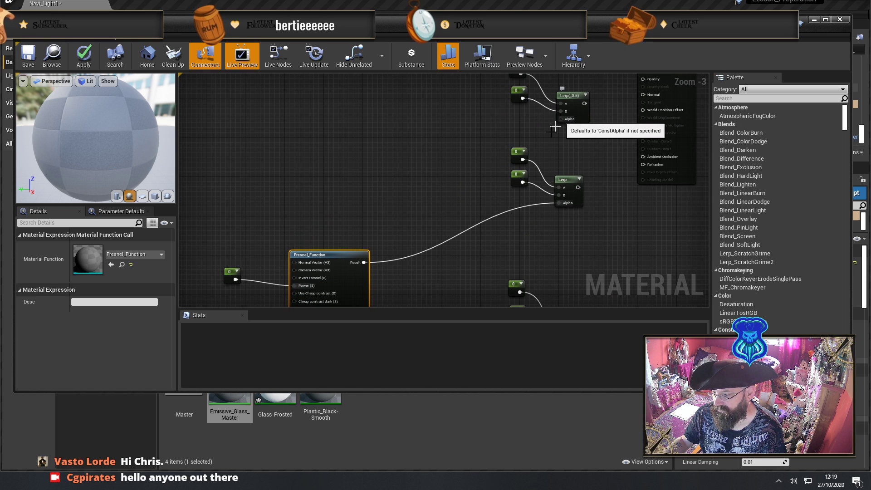
drag(562, 119, 364, 262)
right_drag(416, 286, 409, 171)
drag(358, 137, 563, 224)
right_drag(470, 243, 408, 187)
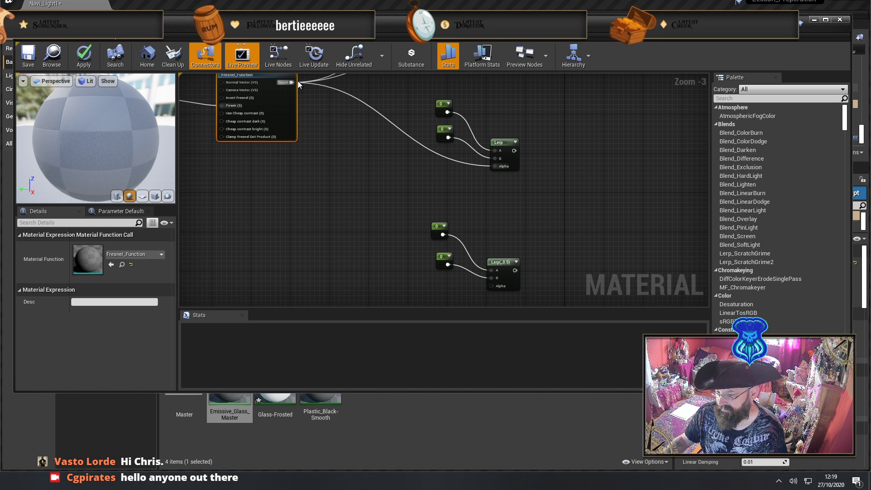
drag(295, 86, 491, 286)
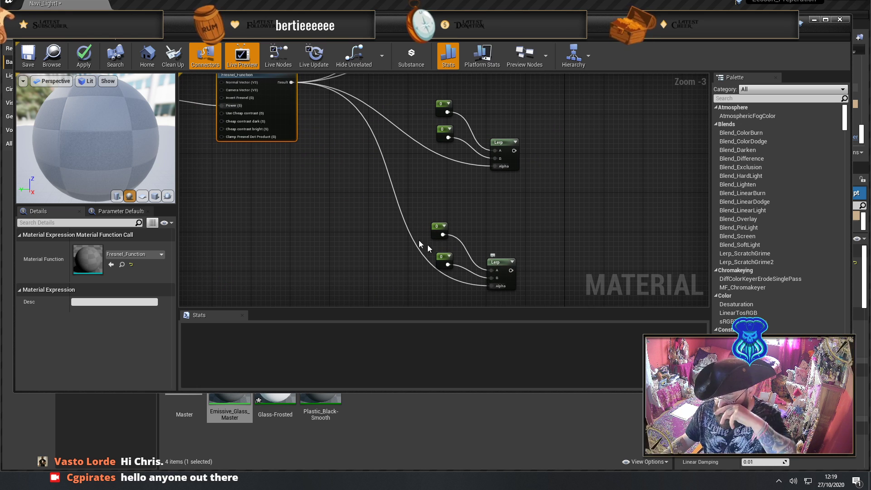
right_drag(203, 119, 276, 173)
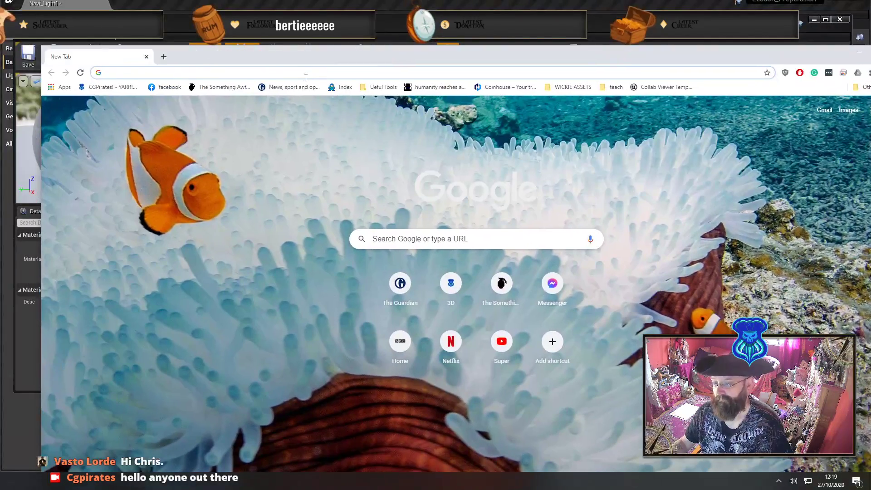
Switch to Chrome, search Google for "glass ior value", and return to the material editor
click(305, 76)
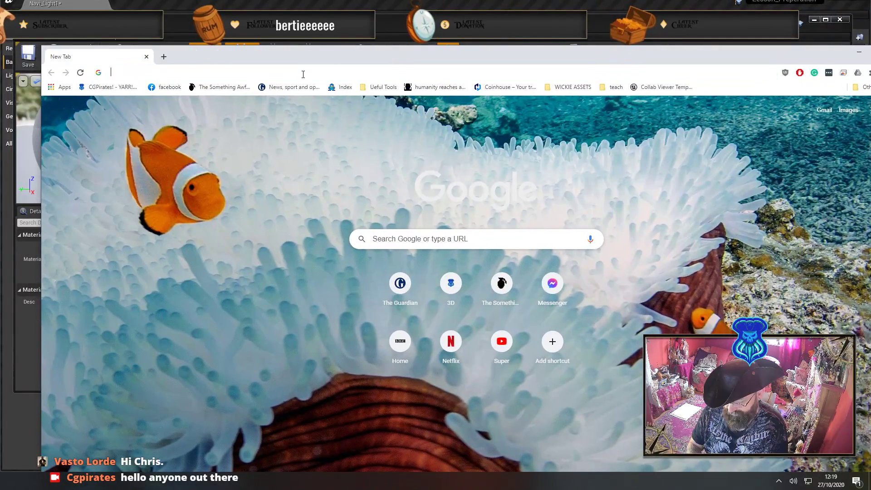
text(glass ior)
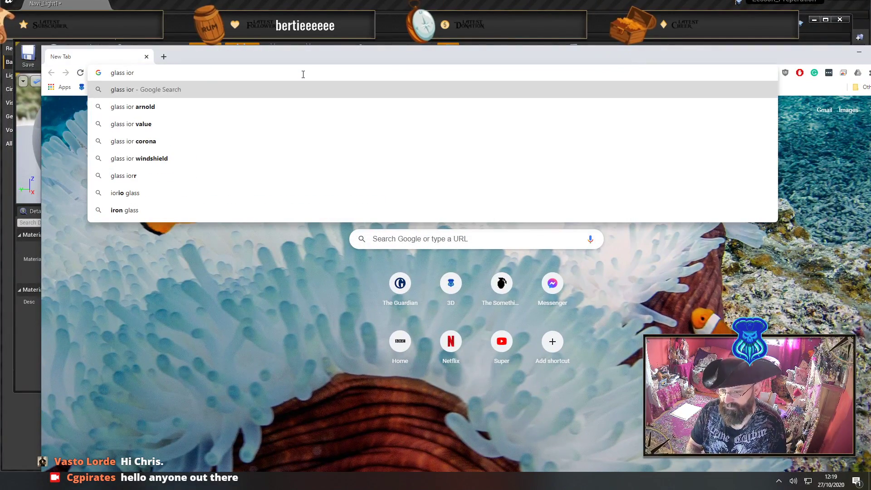
text( value)
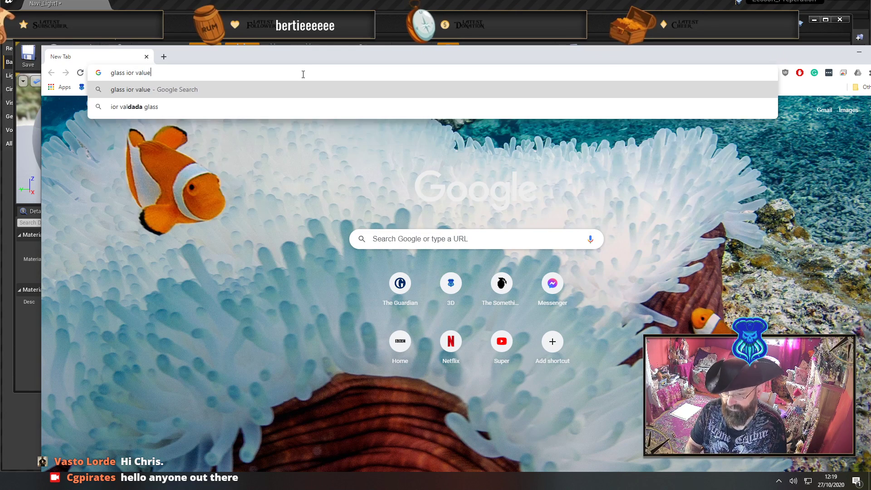
key(Return)
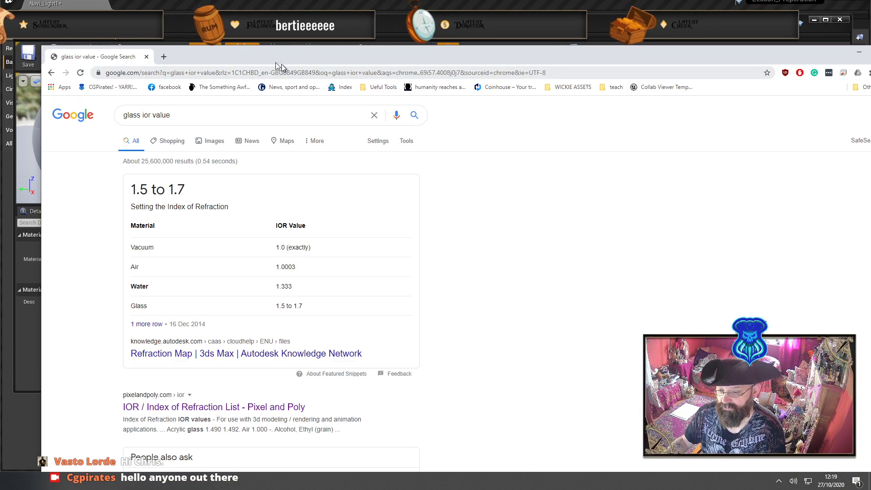
click(858, 52)
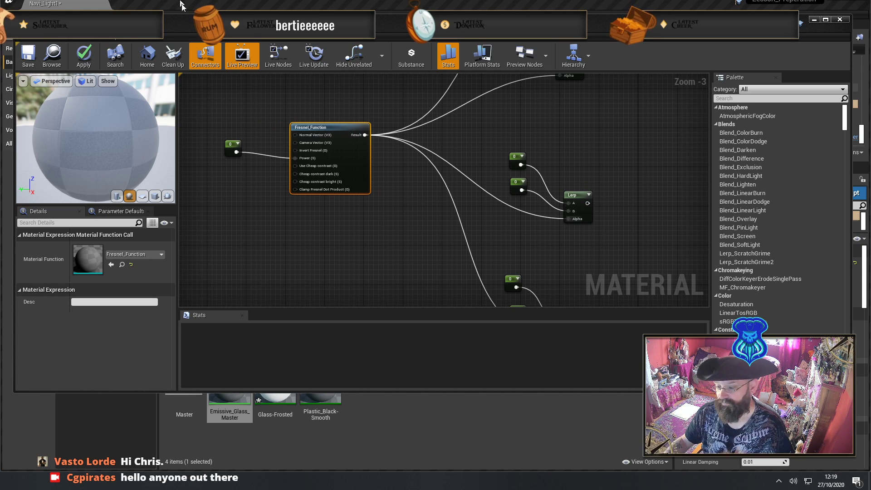
Set the Constant feeding the Fresnel_Function's Power input to 1.55
click(232, 146)
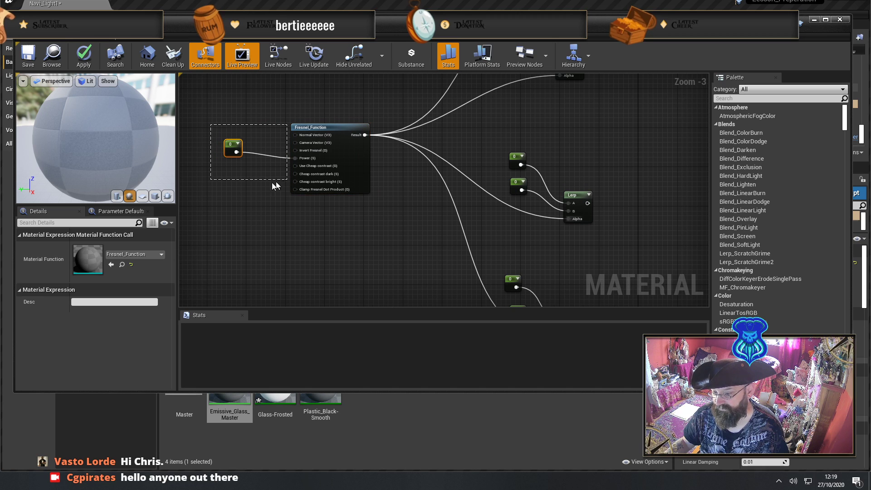
click(94, 247)
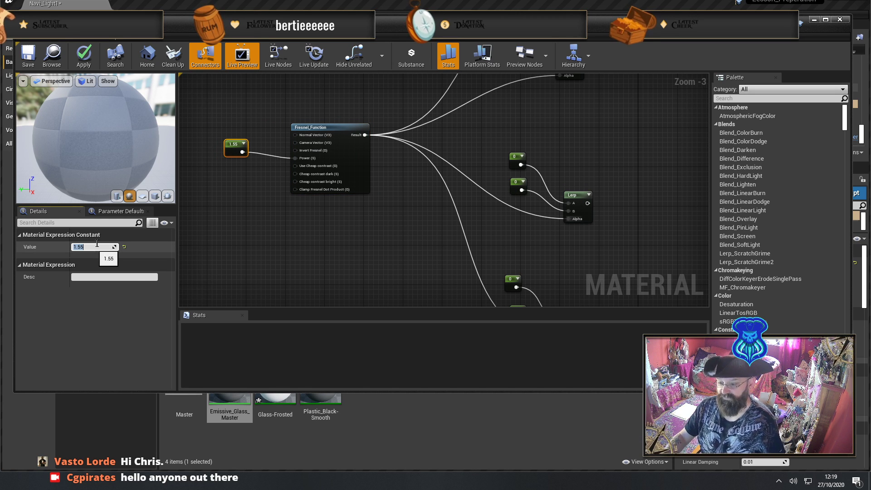
Connect the outputs of the four Lerp nodes, from top to bottom of the graph, to Metallic, Roughness, Opacity and Refraction
key(Return)
right_drag(502, 184, 347, 390)
right_drag(424, 221, 423, 223)
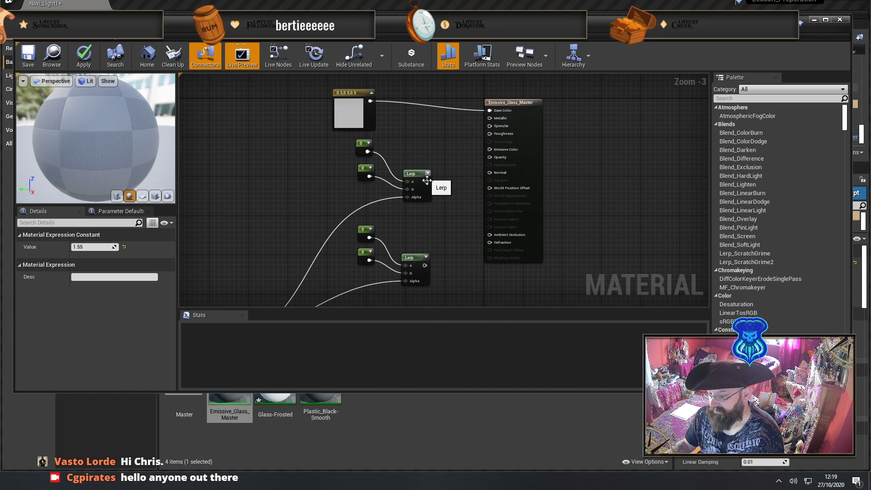
drag(426, 181, 491, 118)
right_drag(454, 222, 426, 249)
drag(427, 244, 438, 286)
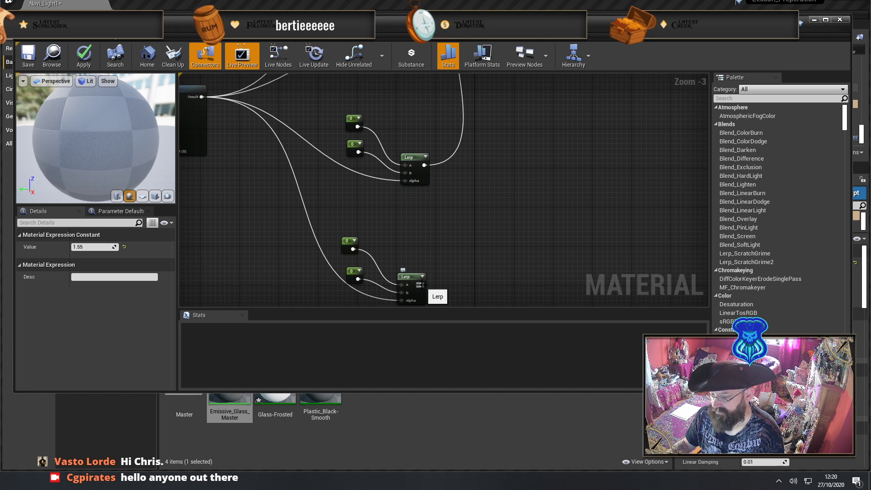
drag(421, 292, 483, 202)
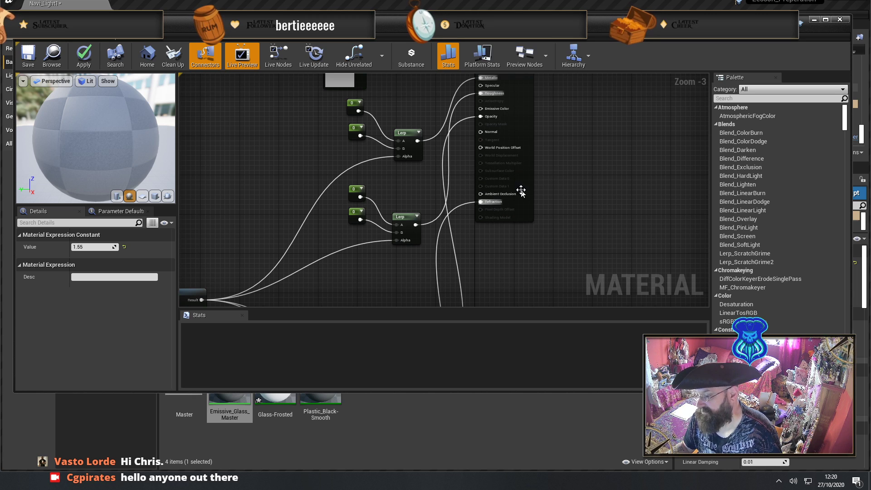
Convert all the Constant nodes feeding the A and B inputs of the four Lerps to parameters
right_drag(237, 81, 333, 155)
scroll(271, 147, down, 1)
scroll(317, 104, down, 1)
drag(344, 102, 364, 244)
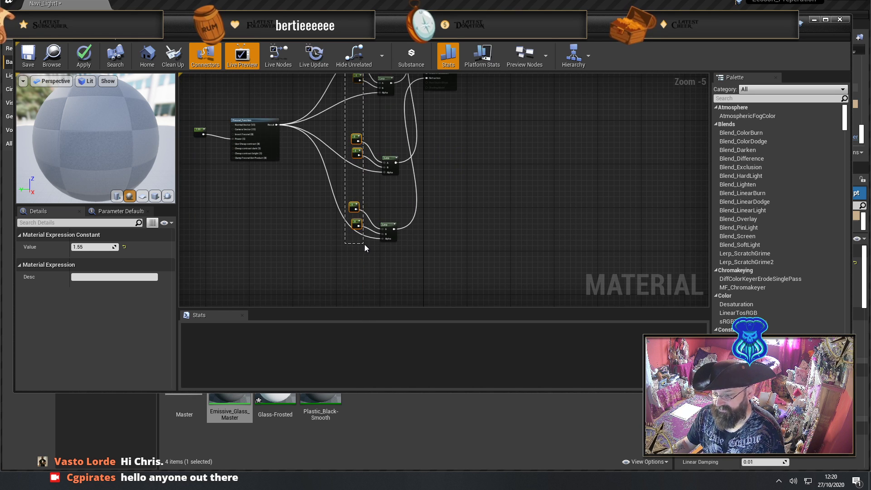
right_click(354, 208)
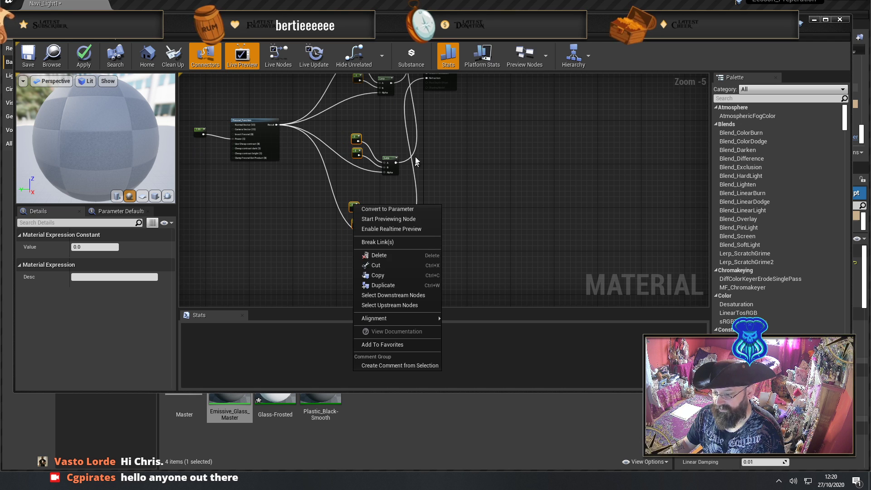
click(400, 208)
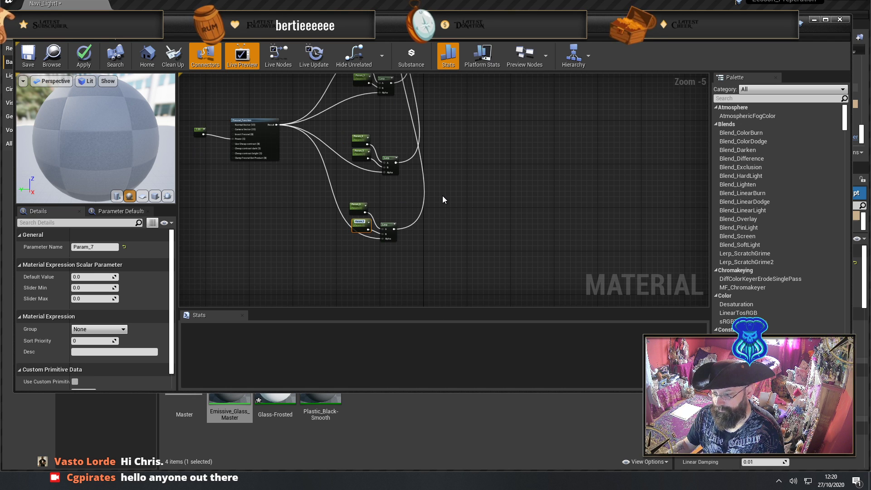
Rename the parameter feeding input A of the Metallic Lerp as Metallic Front
right_drag(449, 153, 460, 272)
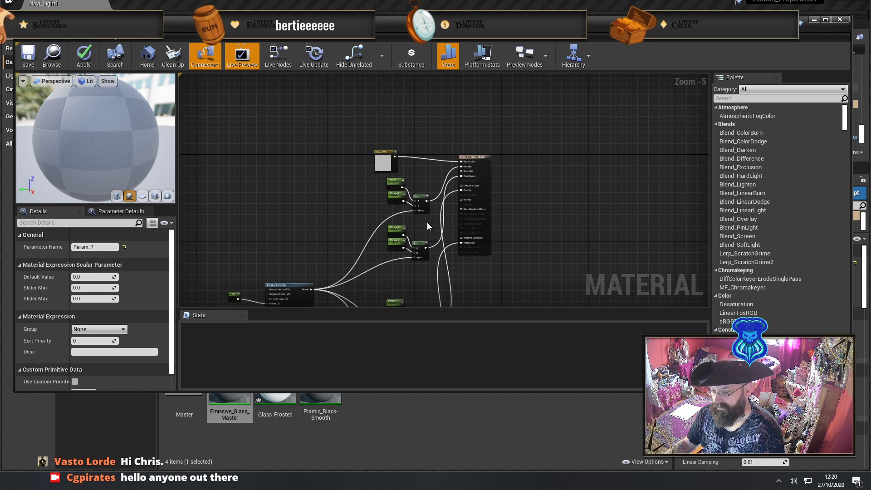
scroll(426, 222, up, 5)
click(341, 109)
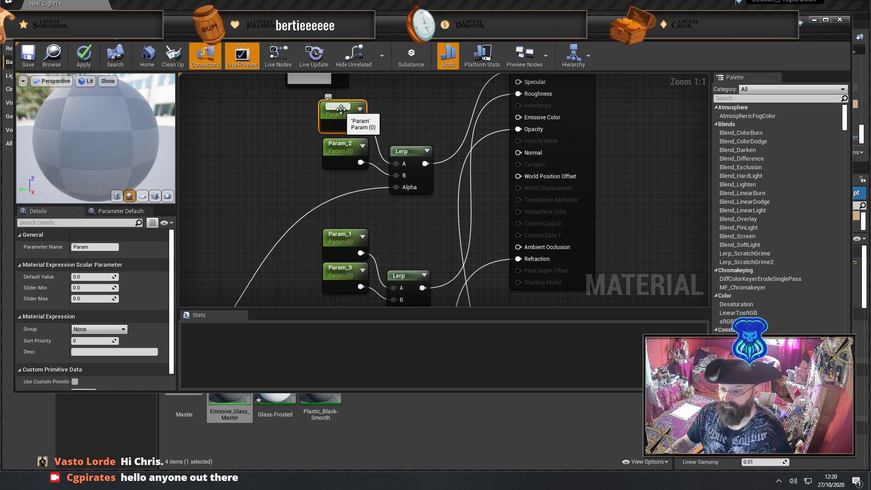
click(102, 247)
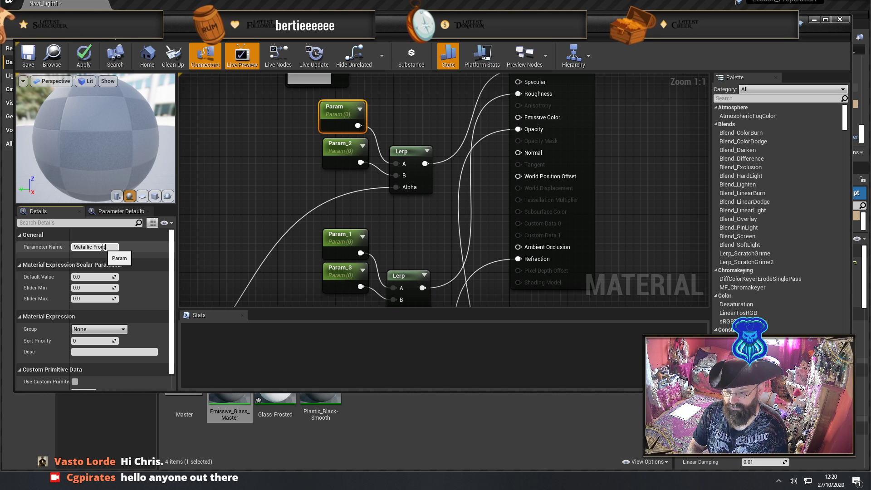
key(Return)
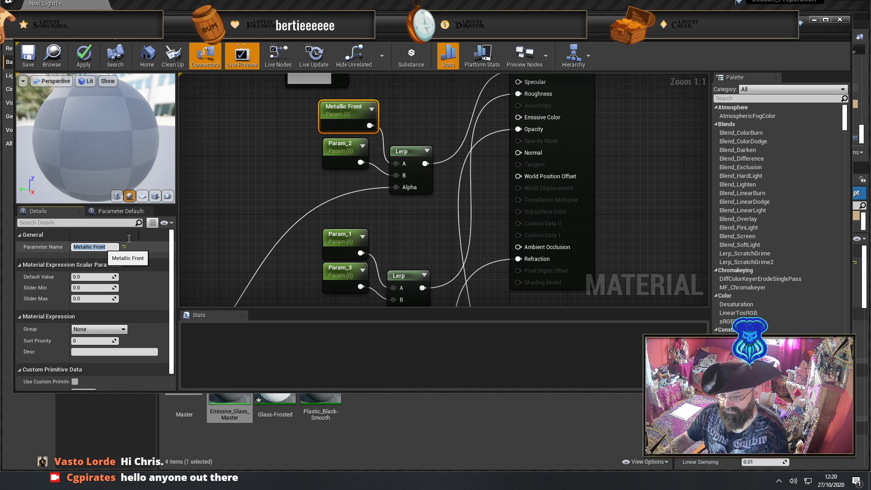
Rename the parameter feeding input B of the Metallic Lerp as Metallic Side
double_click(340, 143)
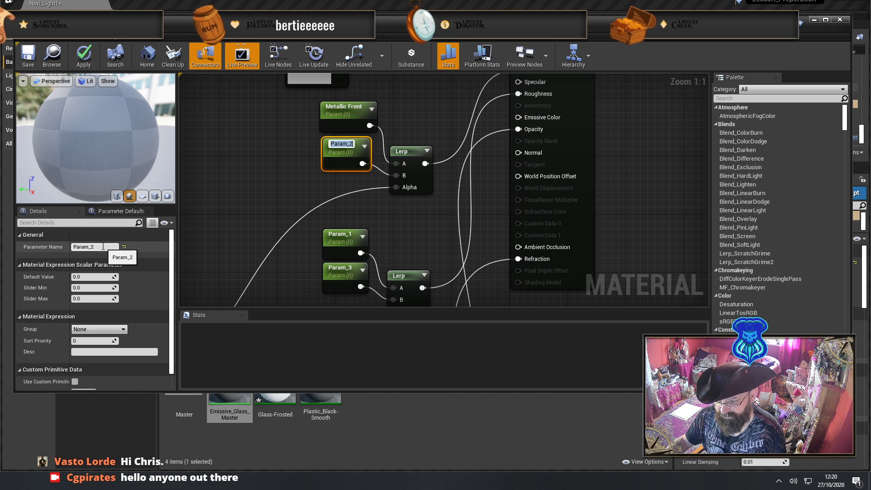
text(Meta)
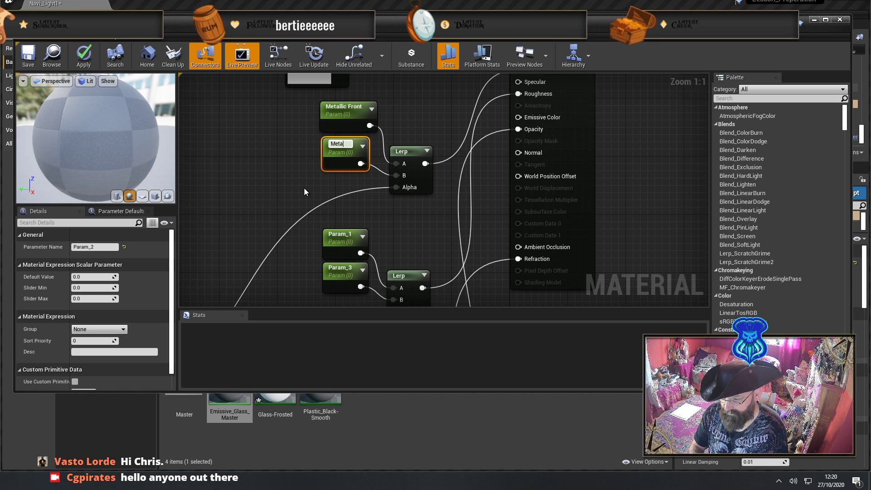
text(llic )
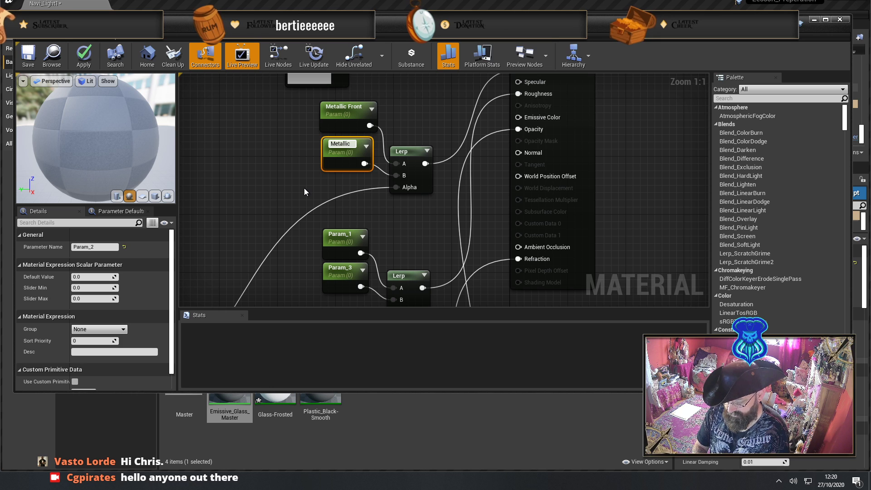
text(Side)
key(Return)
Rename the A and B parameters of the Roughness Lerp as Metallic Front and Metallic Side
drag(338, 239, 330, 240)
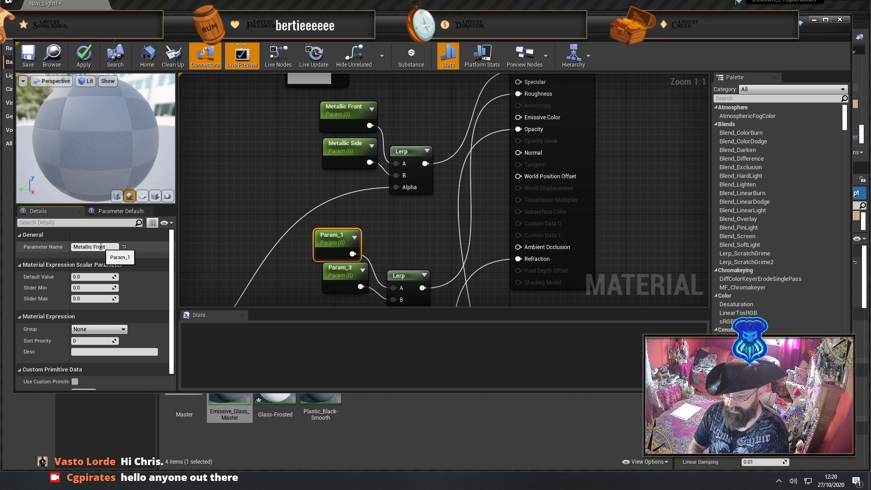
key(Return)
double_click(340, 269)
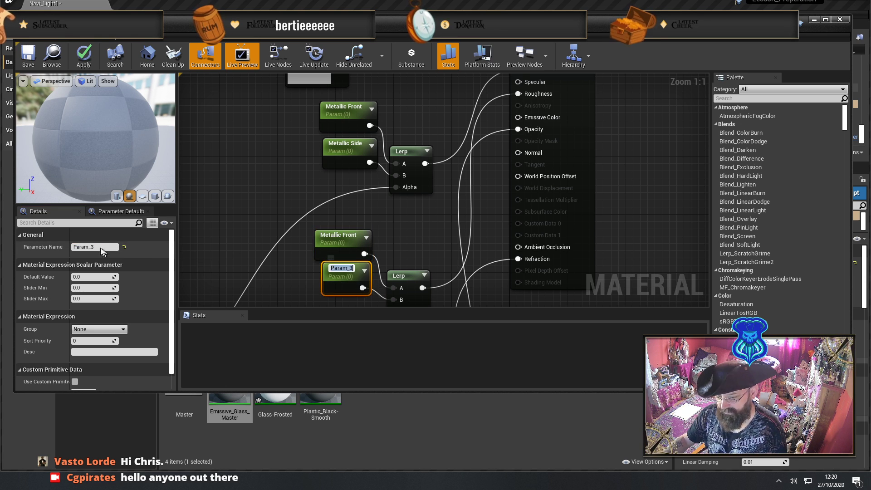
click(97, 246)
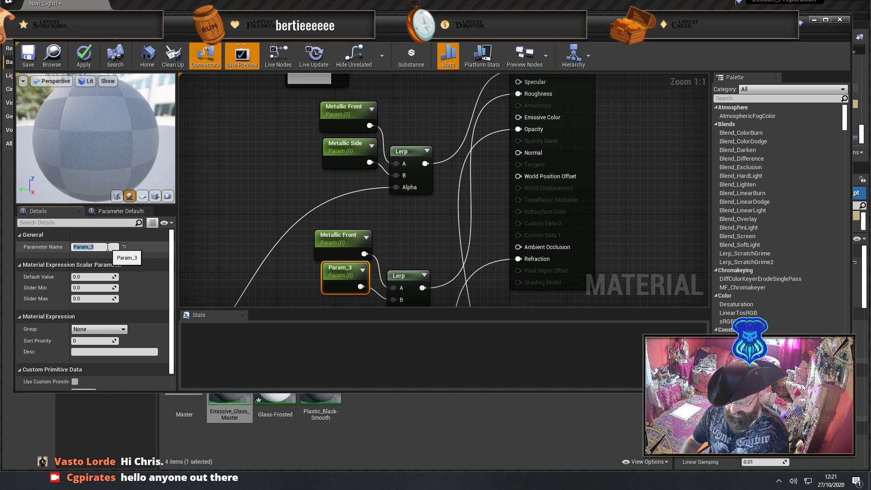
text(Metallic Si)
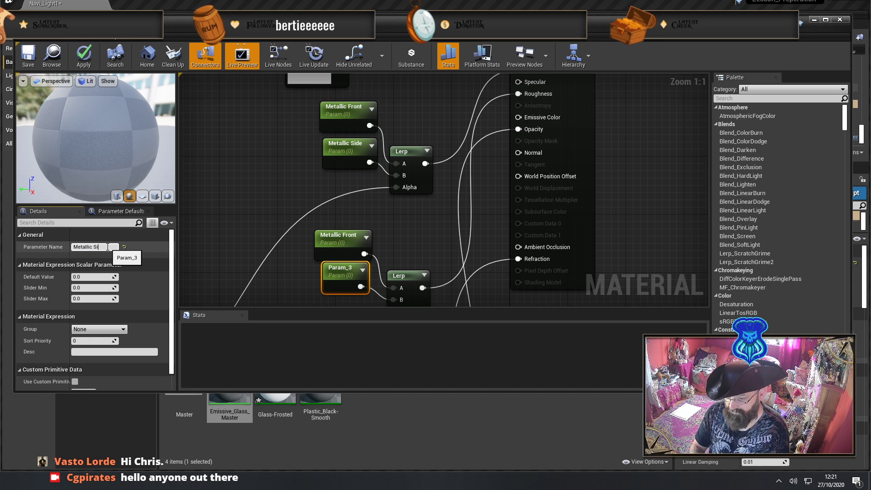
text(de)
key(Return)
Rename the parameter feeding input A of the Roughness Lerp as Roughness Front
right_drag(227, 244, 236, 364)
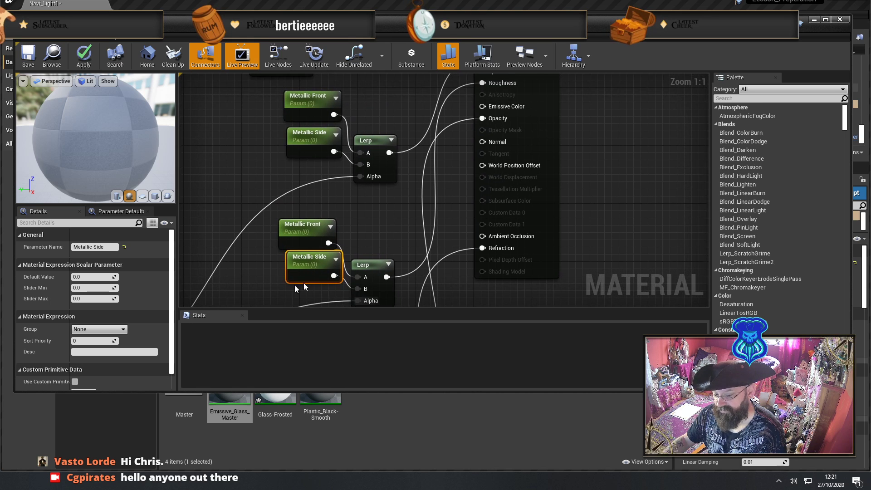
click(305, 227)
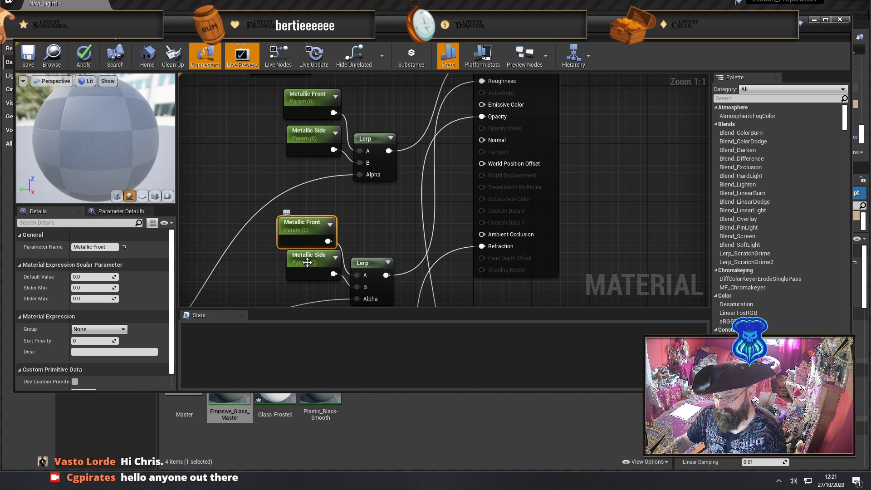
double_click(309, 248)
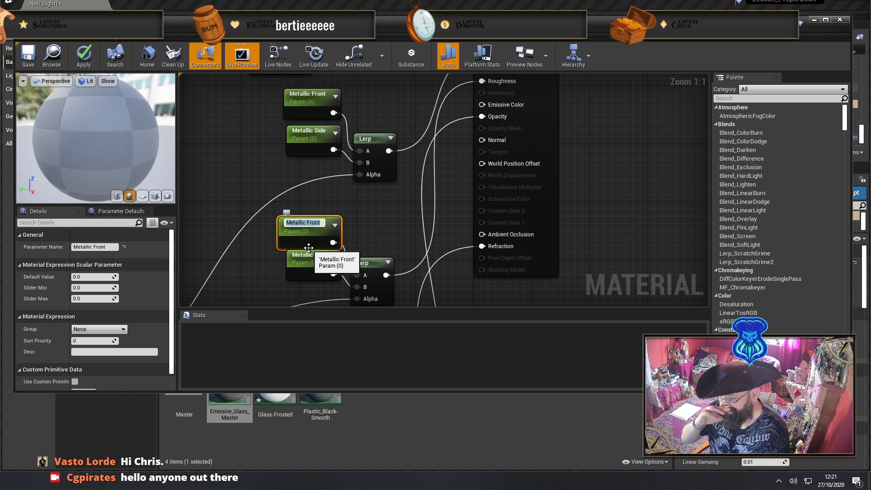
text(Rough)
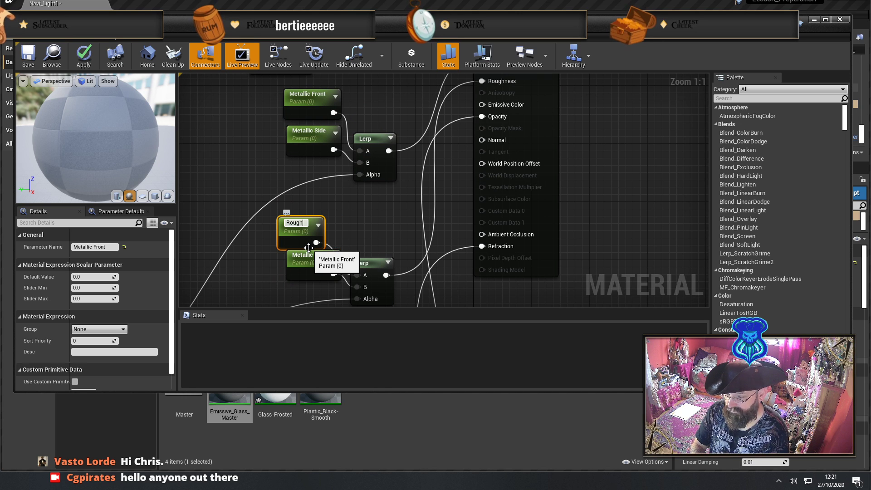
text(ness)
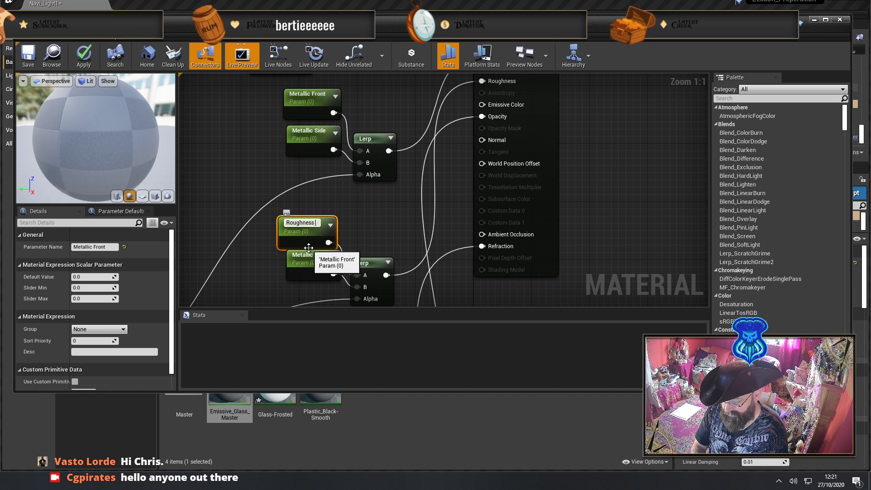
text( Front)
key(Return)
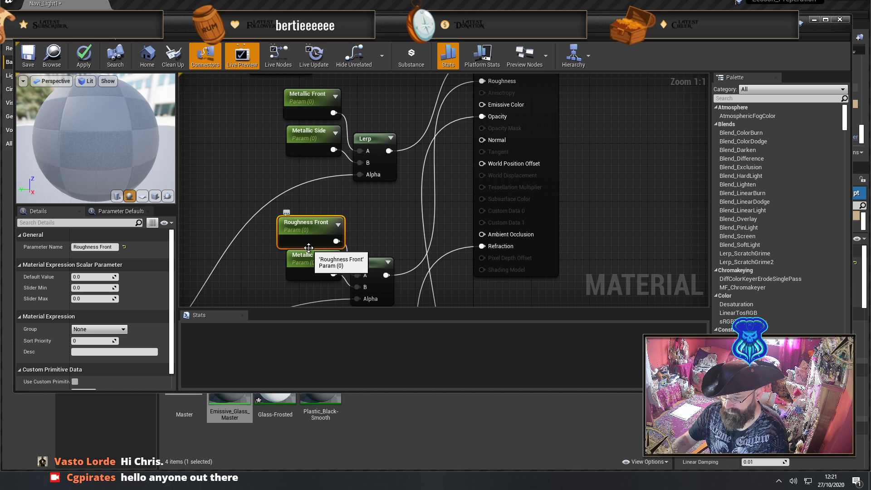
Rename the parameter feeding input B of the Roughness Lerp as Roughness Side
click(317, 256)
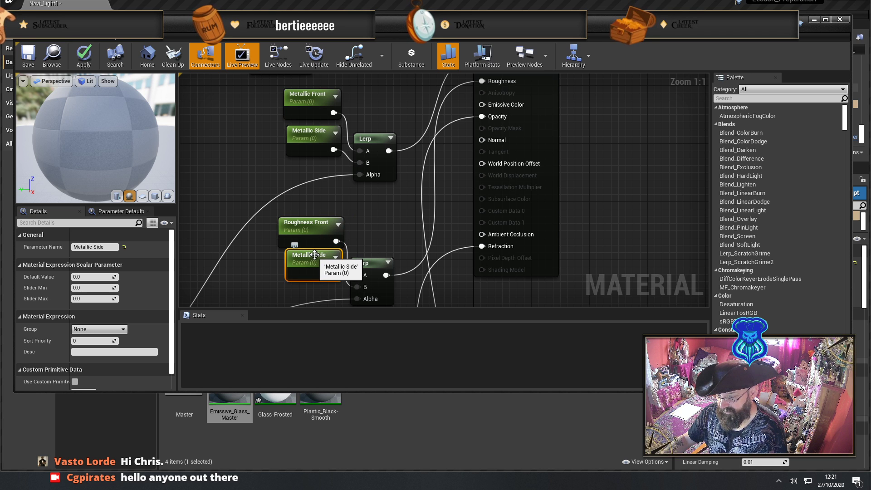
click(321, 255)
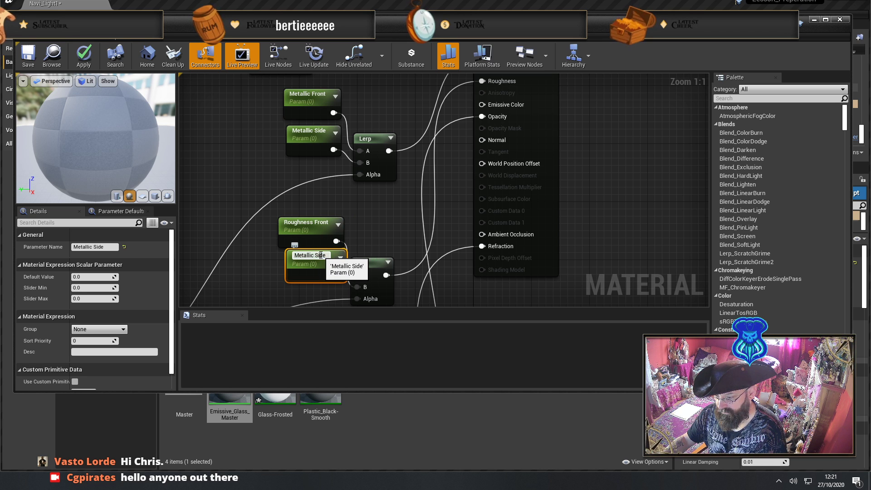
double_click(321, 255)
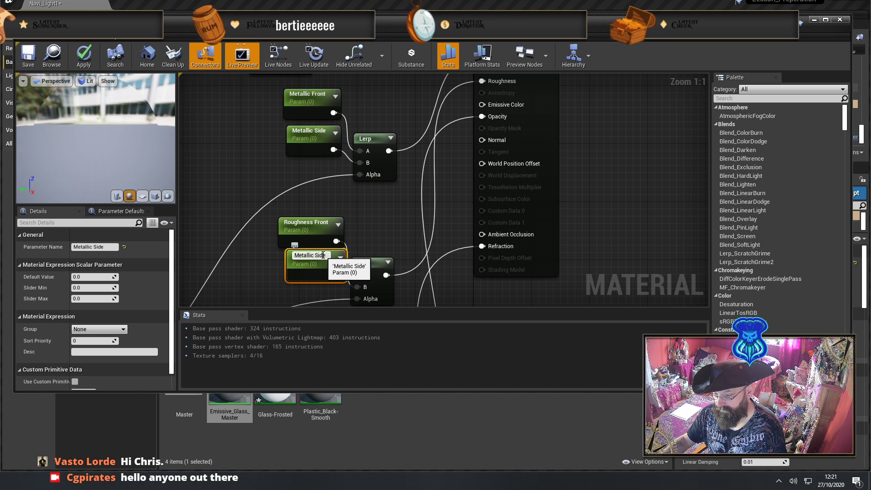
drag(327, 255, 280, 258)
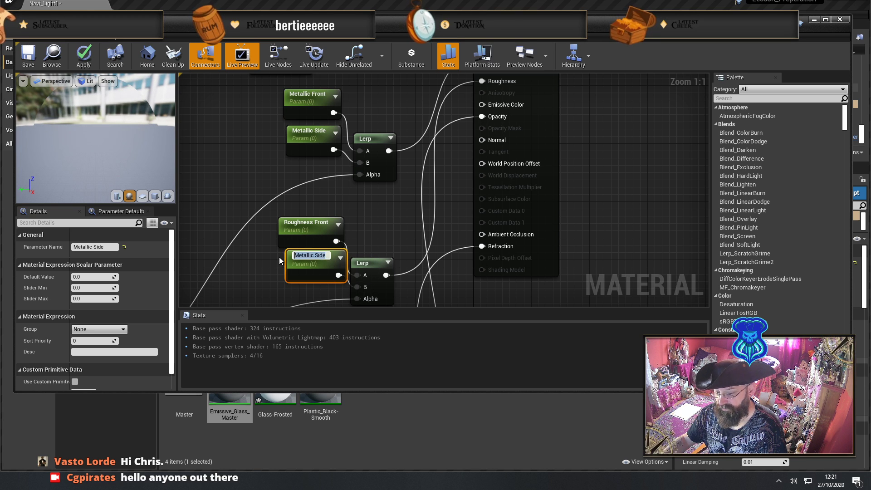
text(Rou)
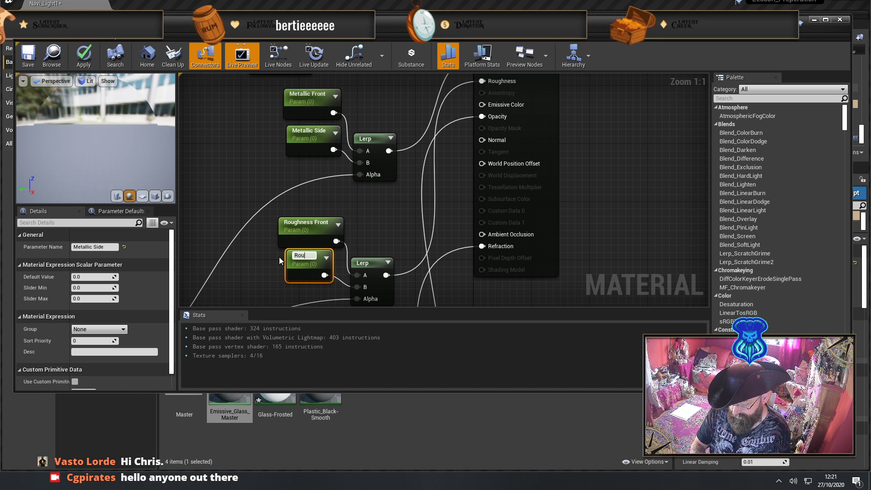
text(ghness Side)
key(Return)
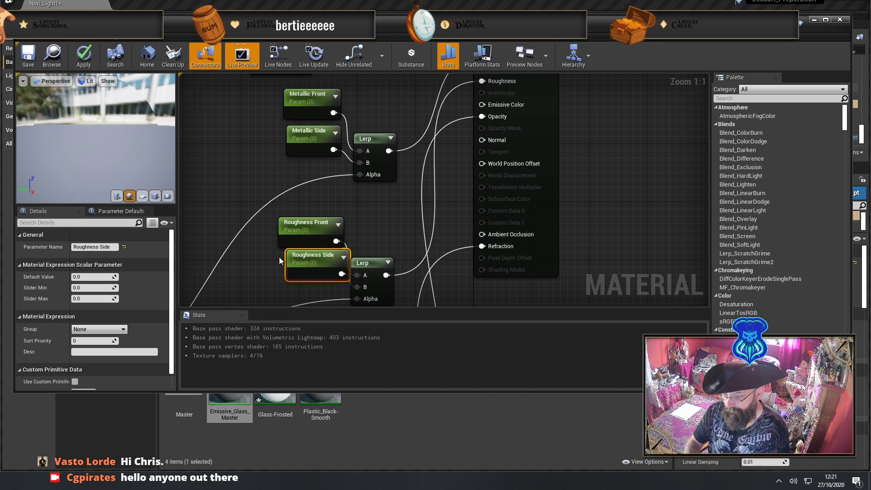
Rename Param_6, which feeds input A of the lowest Lerp, as Opacity Front
right_drag(265, 233, 257, 78)
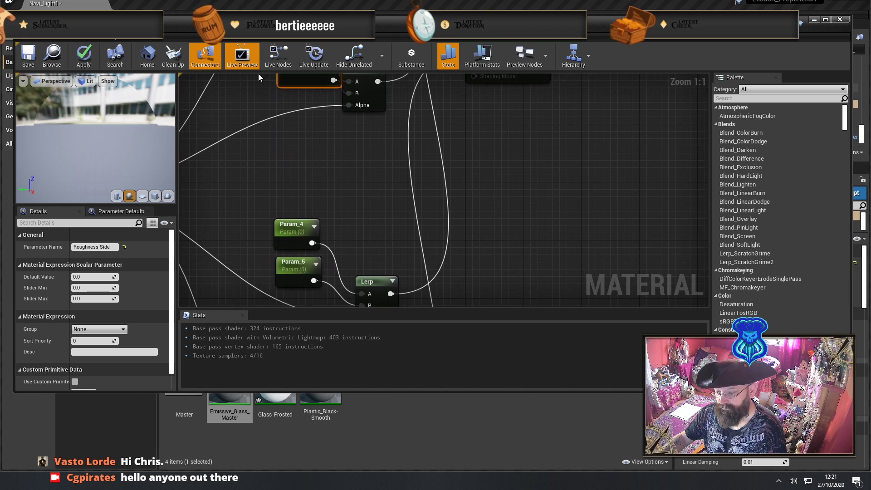
right_drag(248, 194, 254, 142)
right_drag(299, 168, 308, 408)
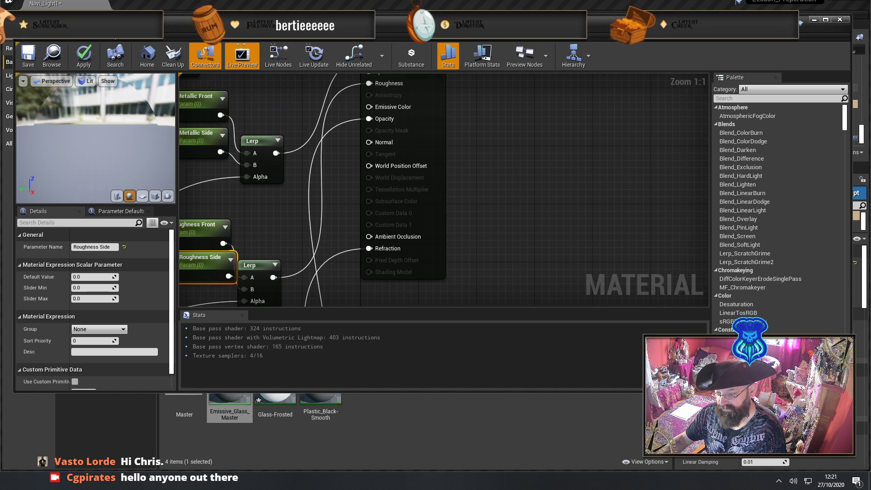
right_drag(331, 336, 334, 95)
right_drag(281, 233, 324, 101)
double_click(329, 151)
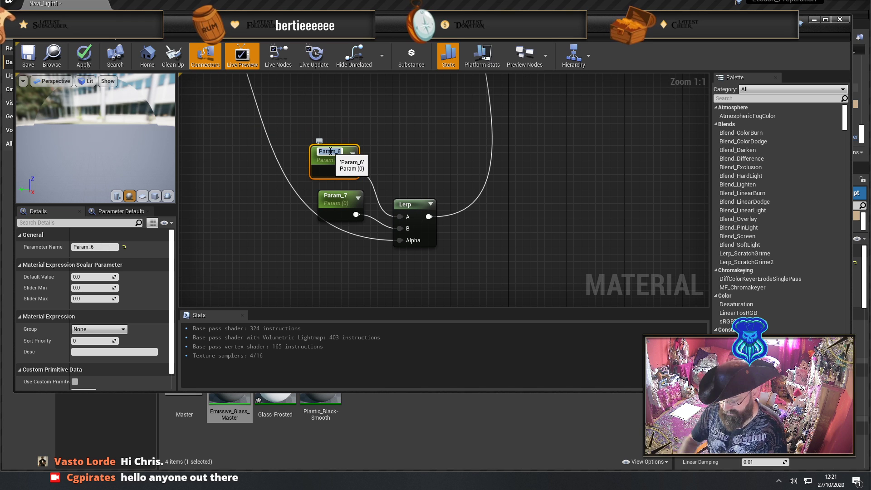
text(Opacity Front)
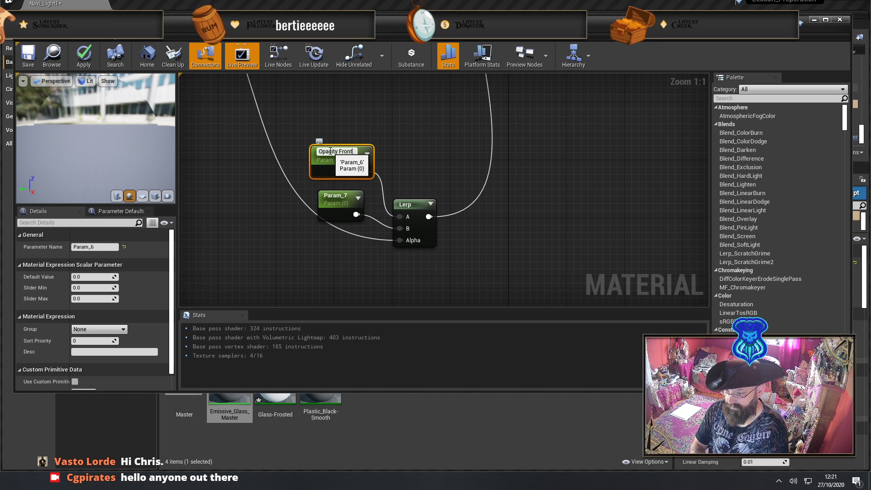
key(Return)
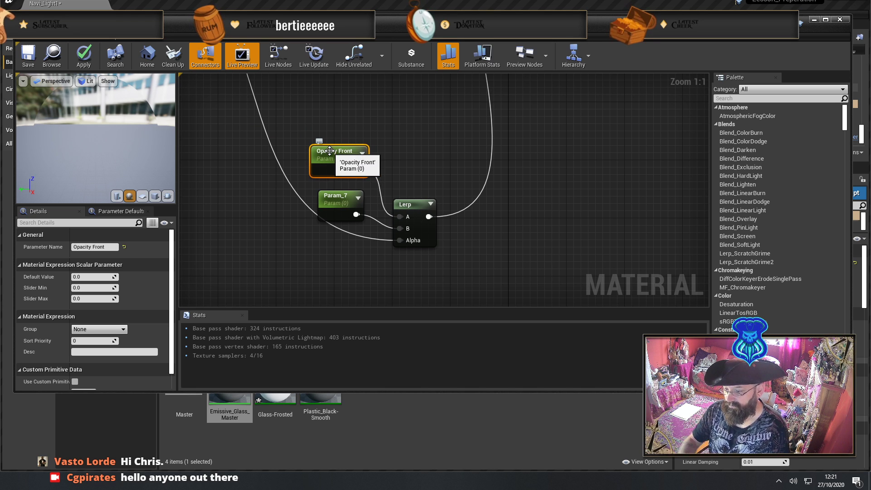
Rename Param_7, which feeds input B of the lowest Lerp, as Opacity Side
click(345, 195)
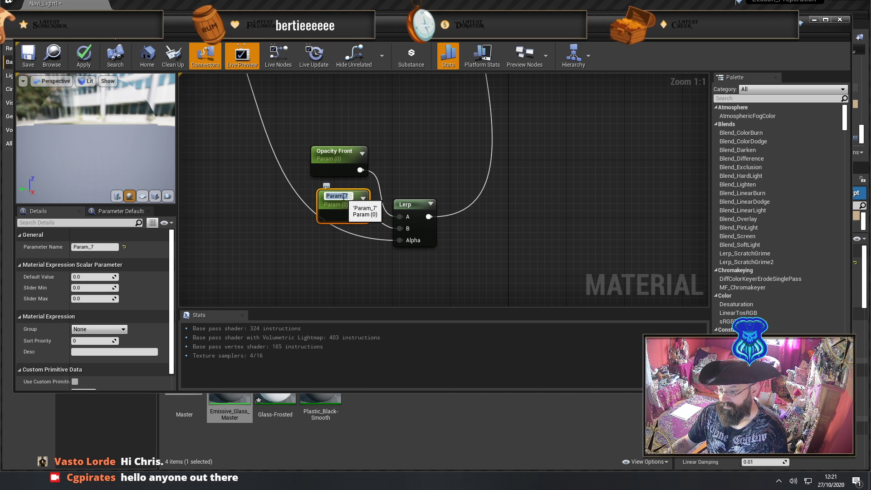
double_click(344, 194)
text(Opacit)
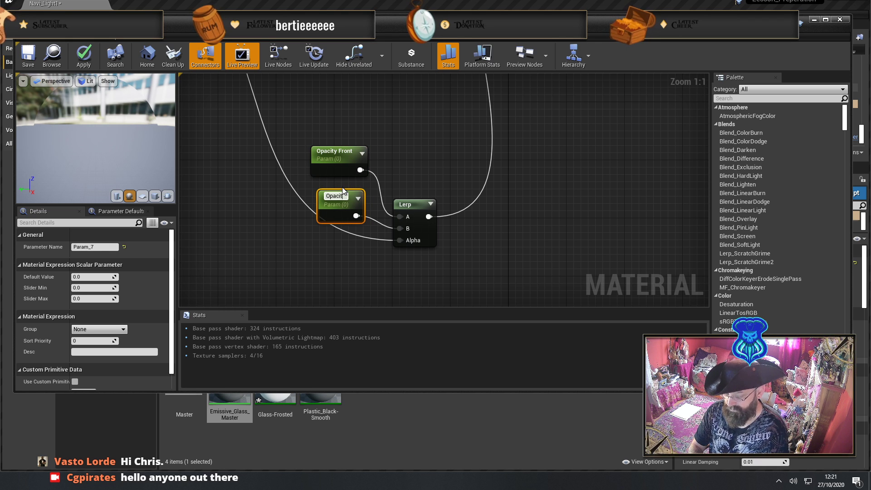
text(y Side)
key(Return)
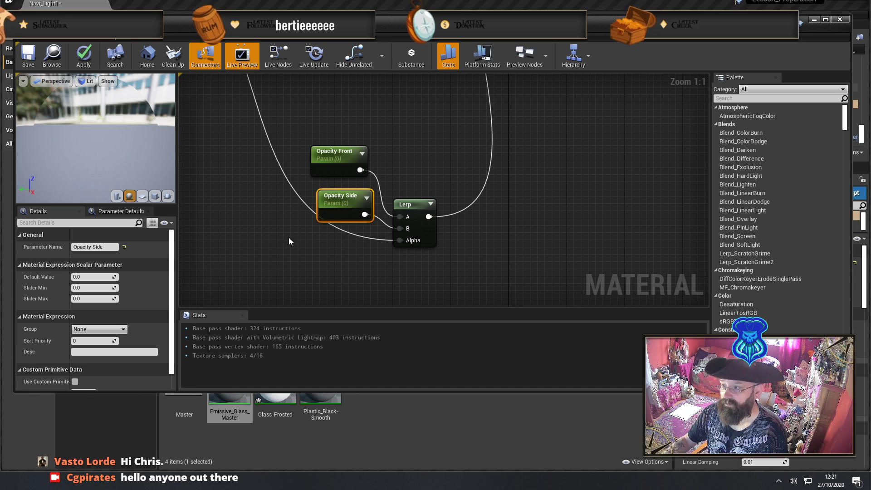
Rename Param_4, which feeds input A of the Lerp above the lowest one, as Opacity Front
right_drag(289, 241, 289, 109)
right_drag(397, 209, 366, 126)
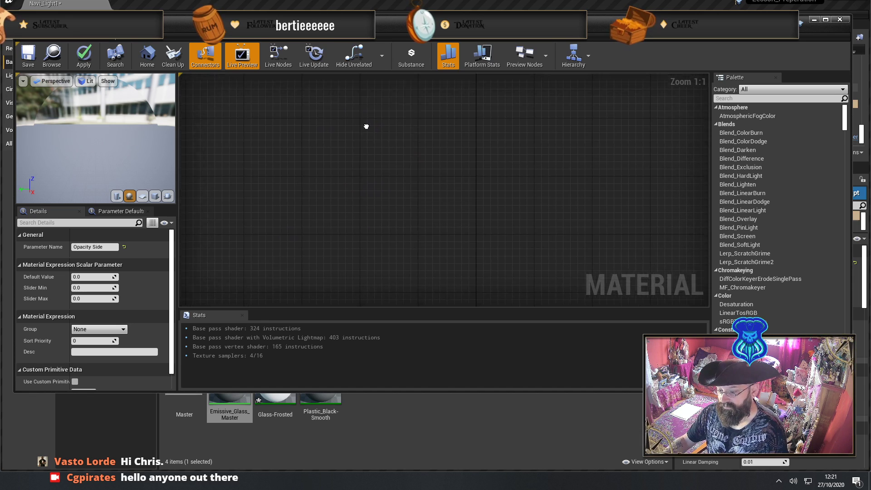
scroll(373, 283, down, 7)
right_drag(369, 249, 437, 245)
scroll(357, 214, up, 6)
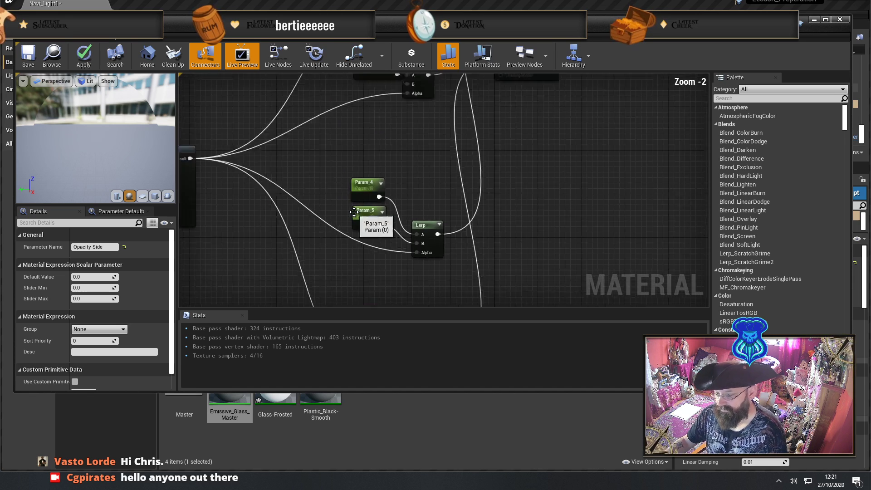
right_drag(435, 169, 332, 188)
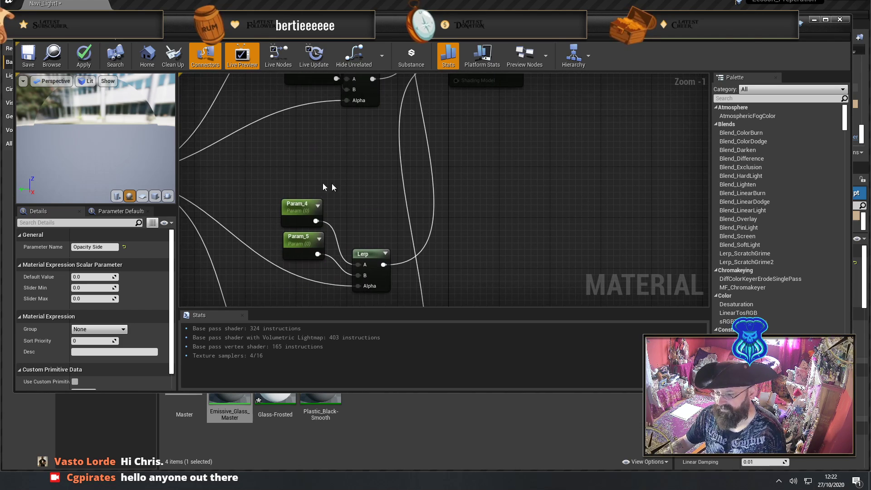
double_click(300, 204)
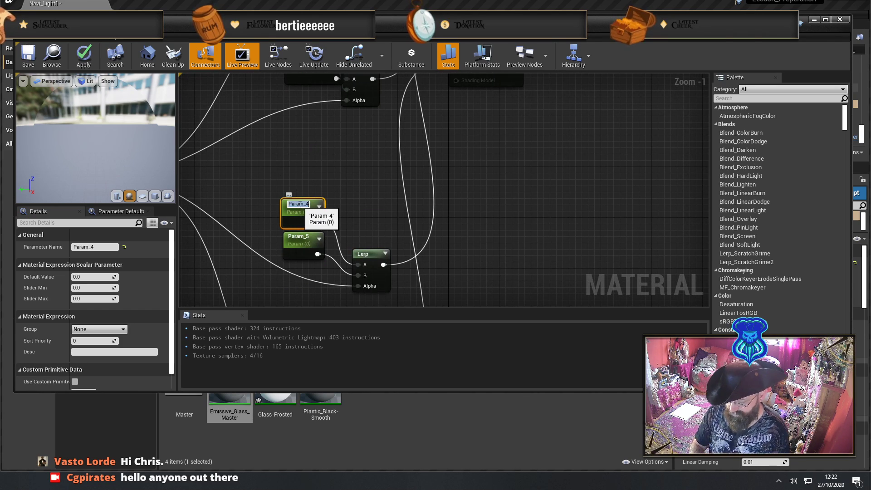
text(Opac)
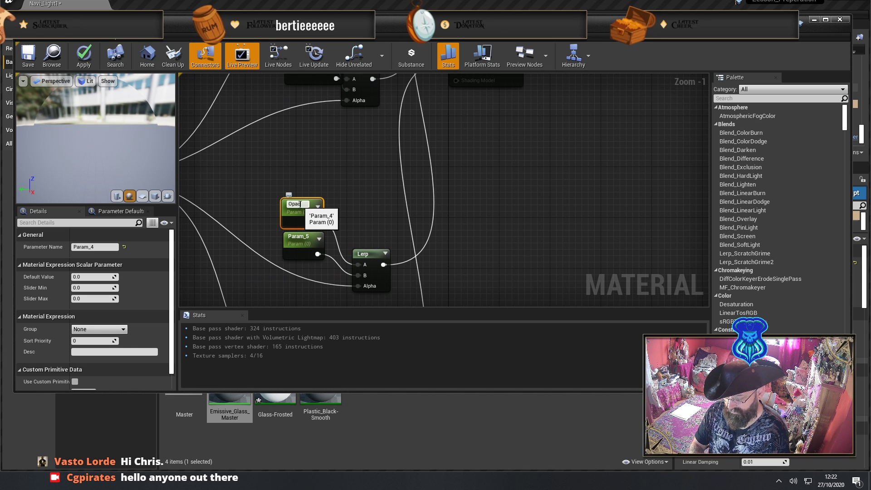
text(ity Front)
key(Return)
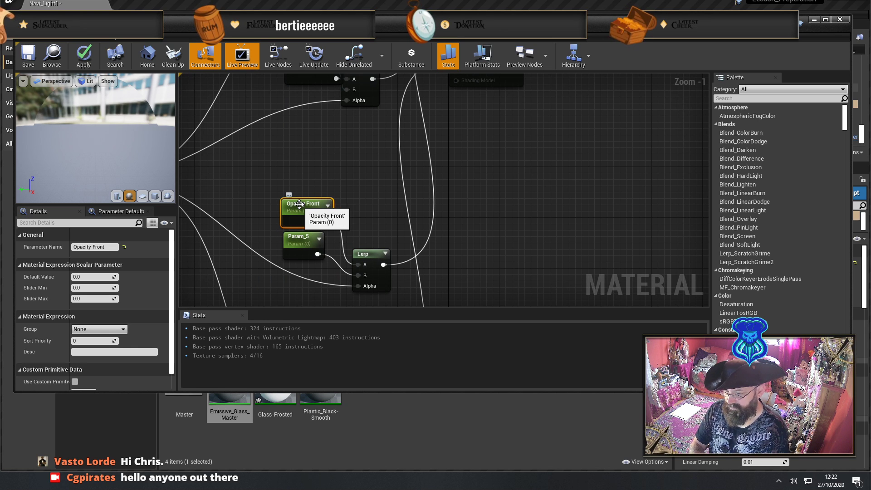
Rename Param_5, which feeds input B of the same Lerp, as Opacity Side
right_drag(249, 198, 231, 150)
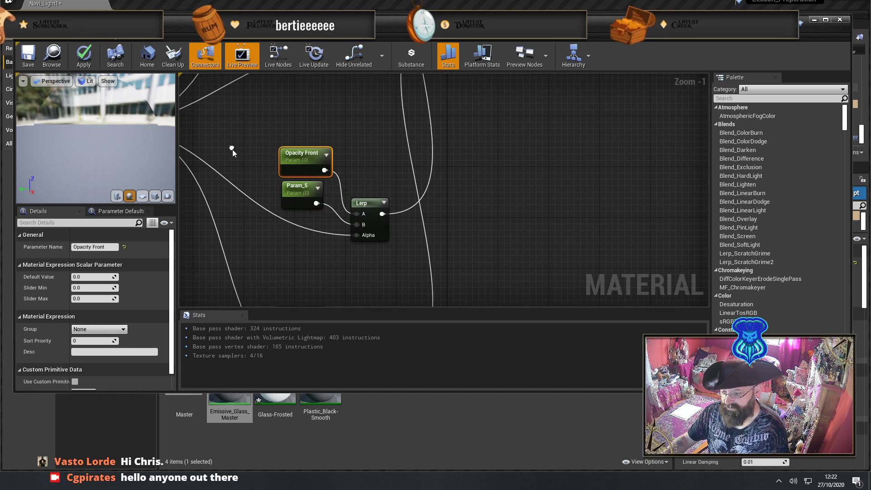
double_click(295, 185)
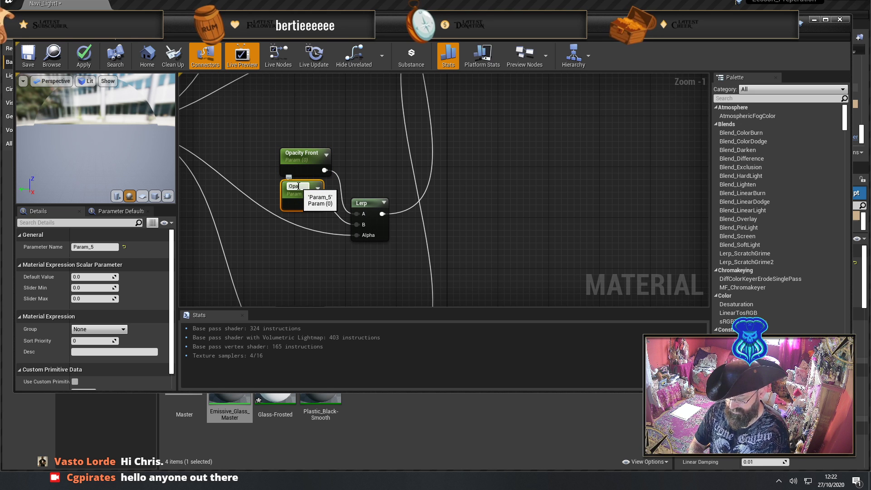
text(Opacity Side)
key(Return)
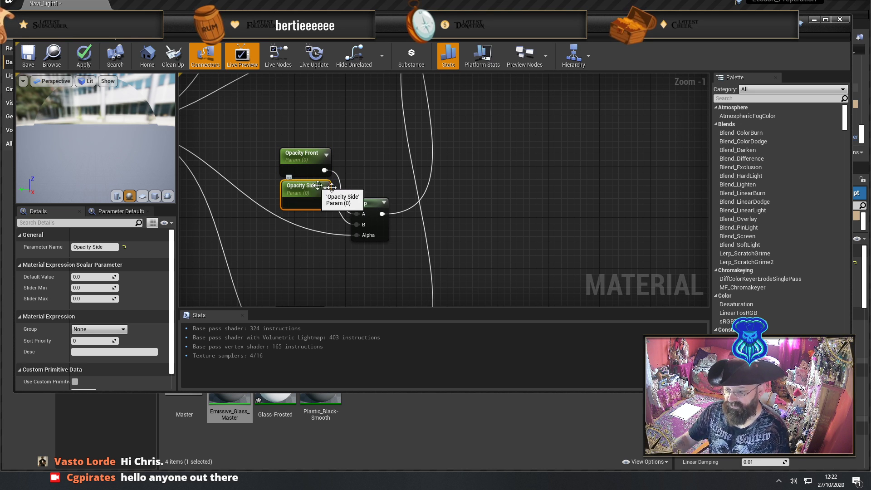
Rename the parameter feeding input A of the lowest Lerp as Refraction Front
right_drag(273, 262, 290, 124)
click(310, 172)
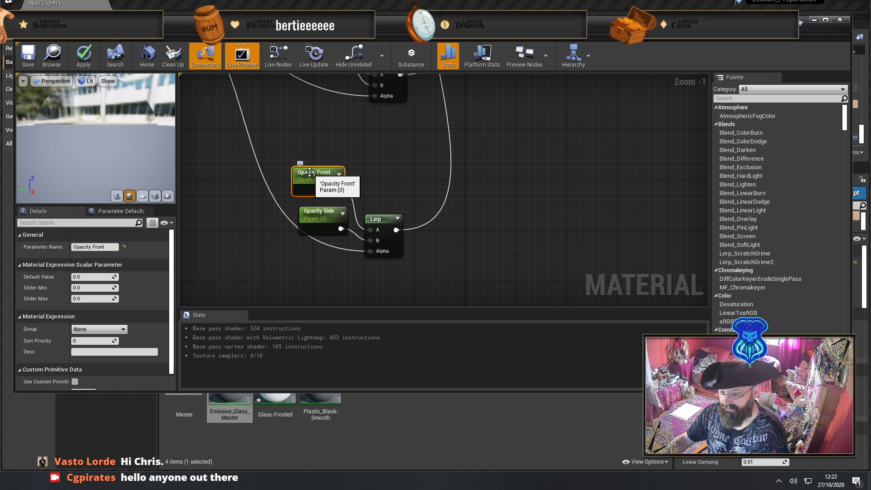
double_click(318, 172)
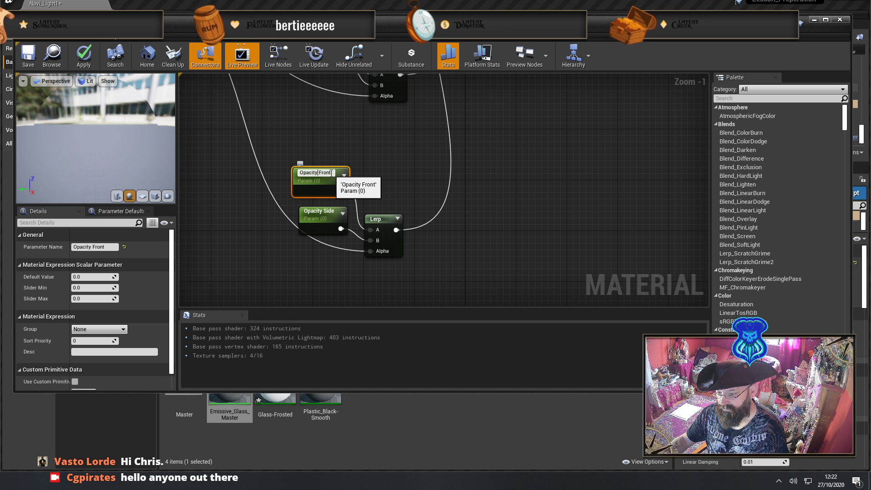
key(ctrl+a)
text(Refre)
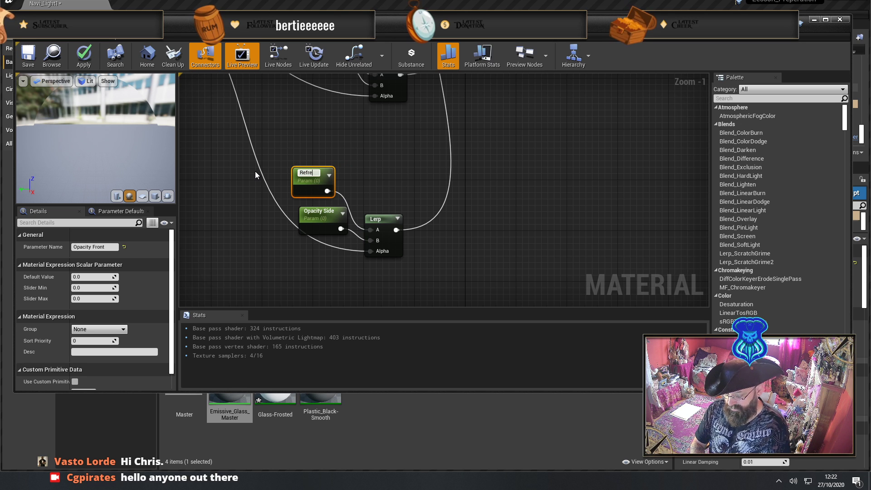
text(ction Front)
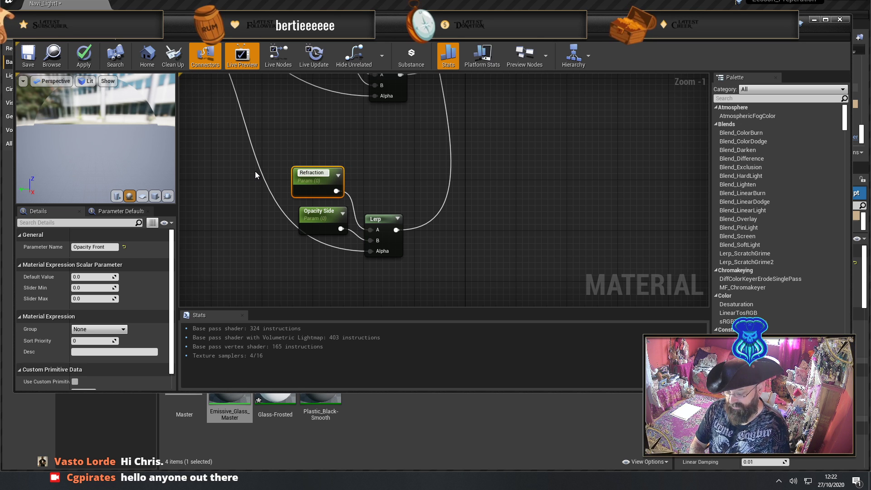
key(Return)
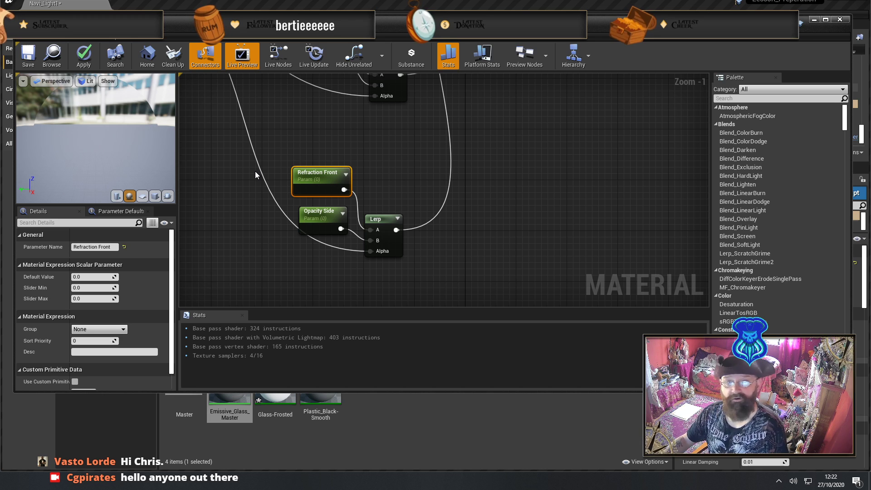
Rename the parameter feeding input B of the lowest Lerp as Refraction Side
click(321, 210)
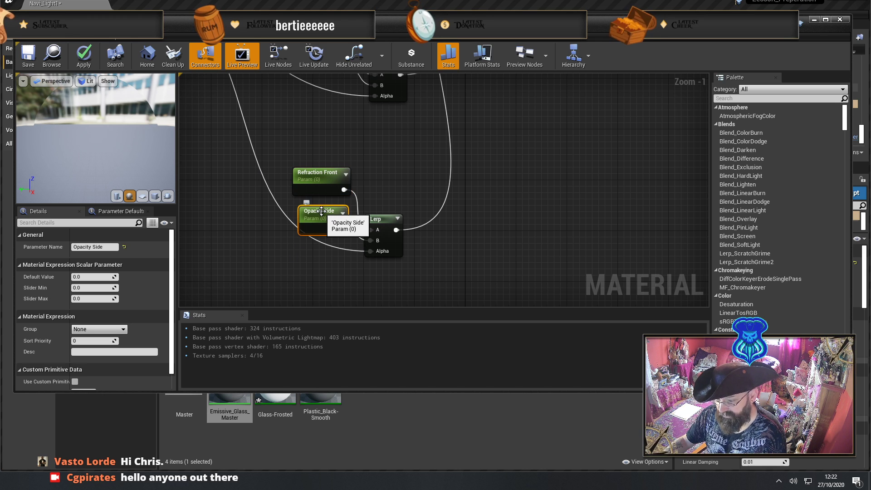
double_click(321, 211)
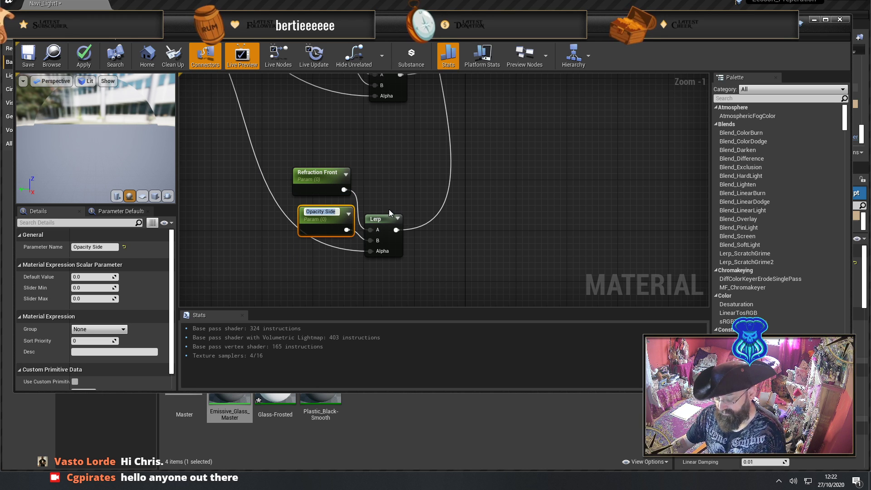
text(Refrac)
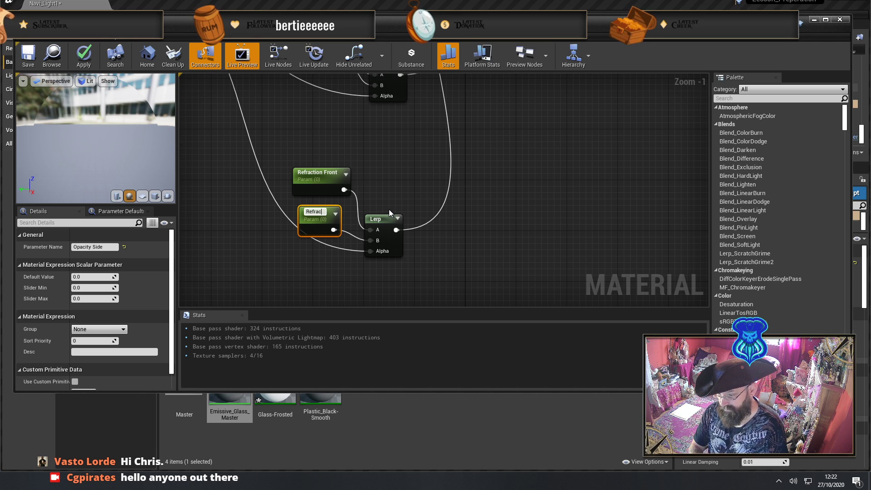
text(tion Side)
key(Return)
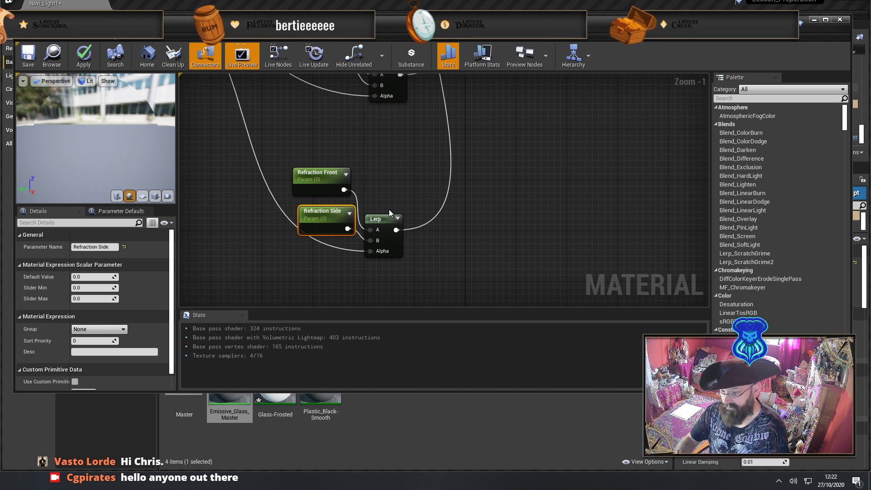
Convert the constant feeding the Fresnel_Function's Power input to a parameter named IOR
right_drag(247, 147, 426, 204)
click(427, 204)
right_click(428, 205)
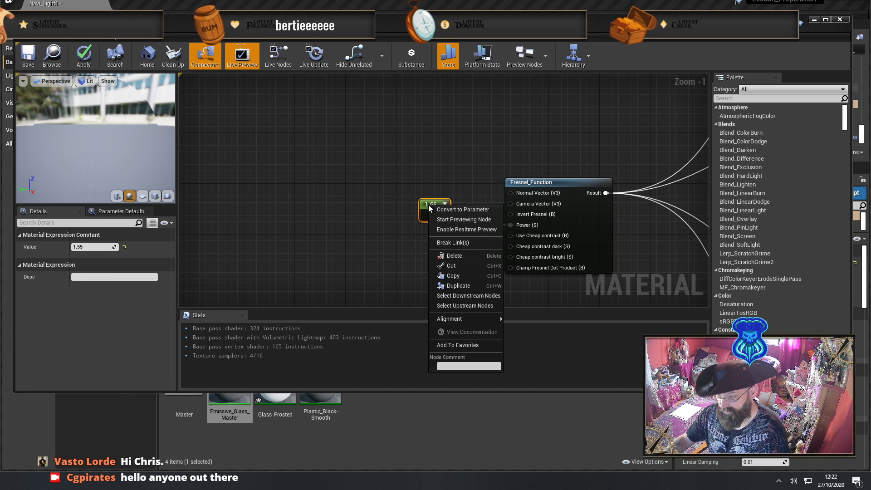
click(447, 214)
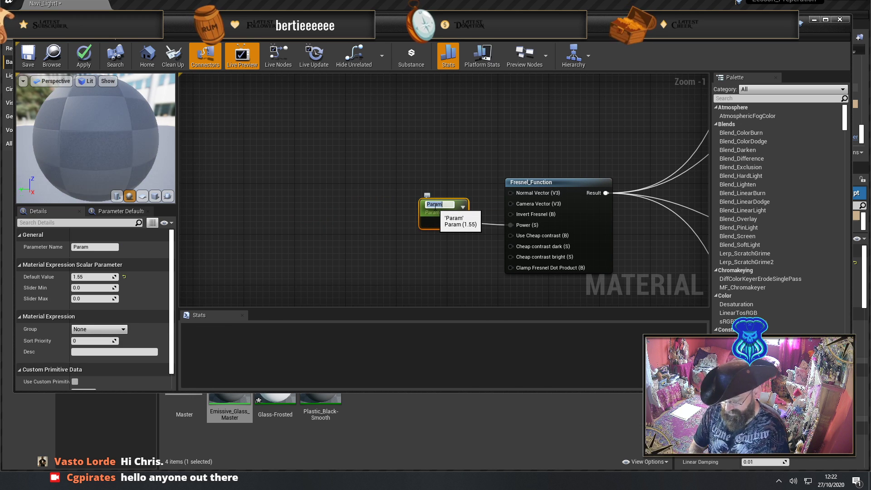
key(Return)
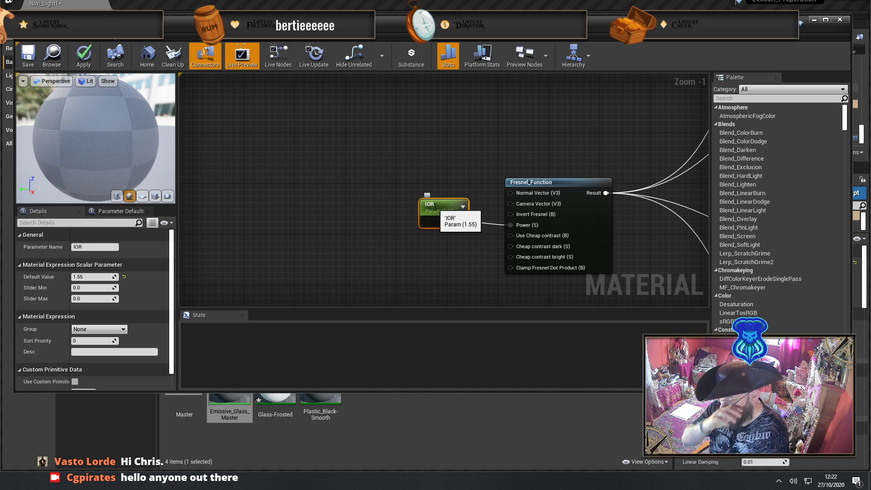
Save the Emissive_Glass_Master material and close its editor
right_drag(521, 140, 425, 168)
scroll(424, 169, down, 3)
right_drag(523, 154, 395, 146)
scroll(331, 200, down, 4)
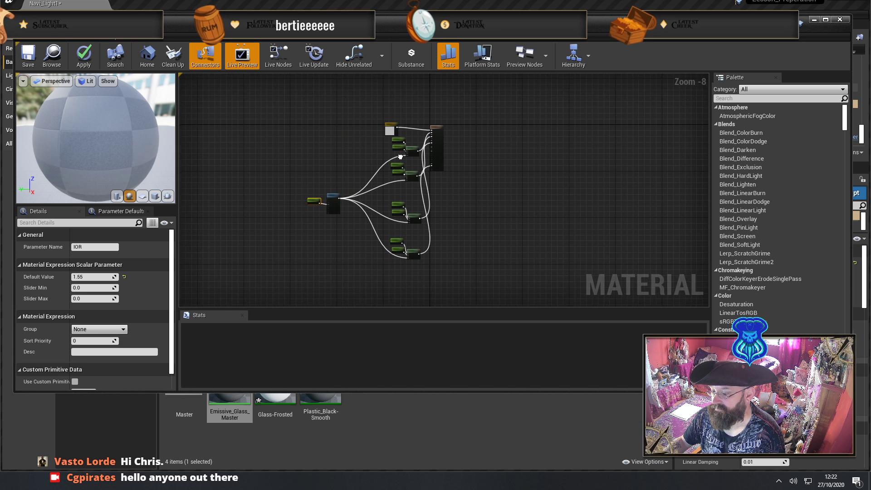
click(41, 60)
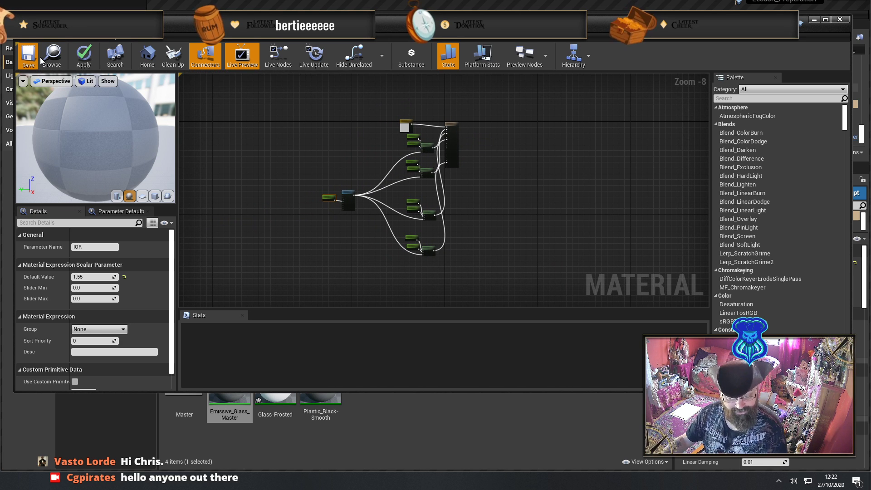
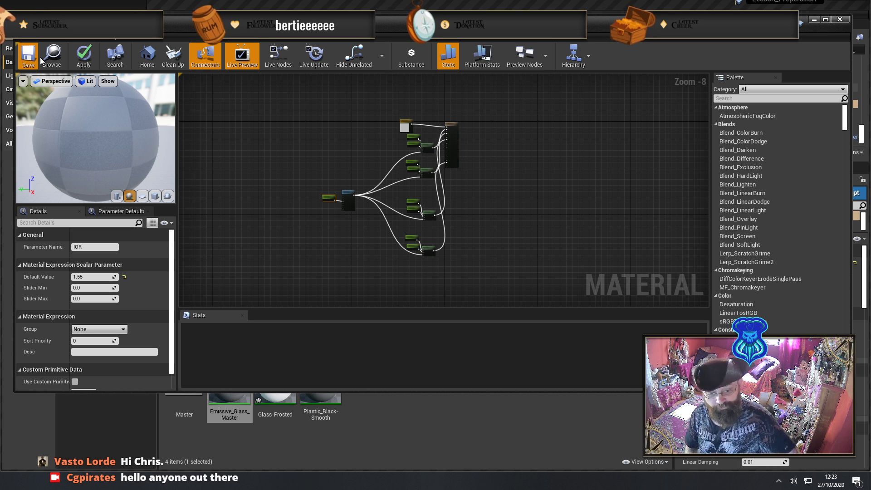
click(41, 61)
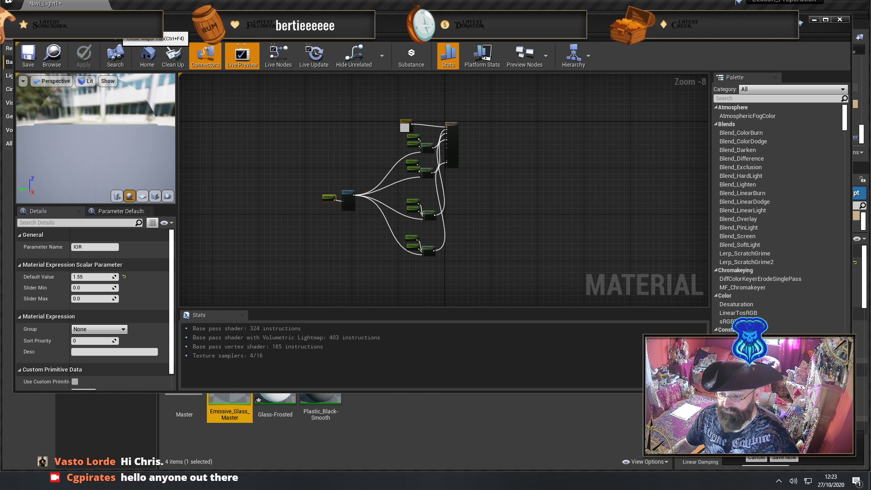
click(119, 28)
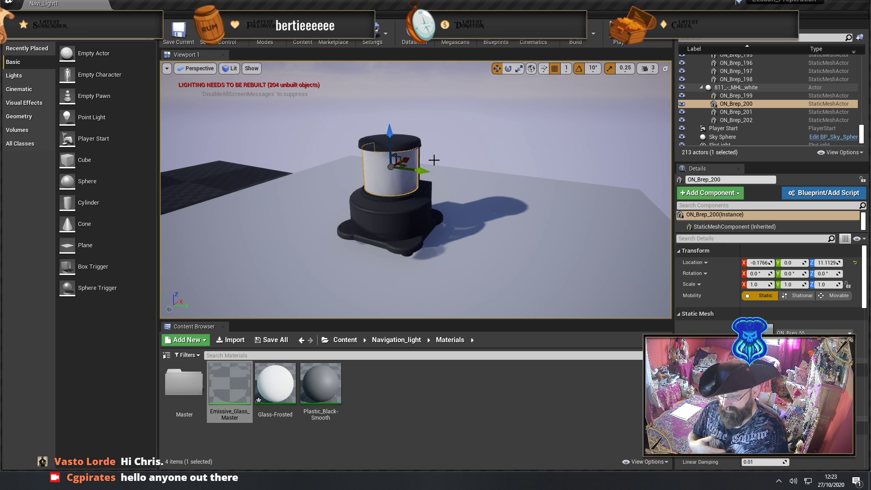
Create a material instance from Emissive_Glass_Master and name it Glass-Lamp1
click(235, 385)
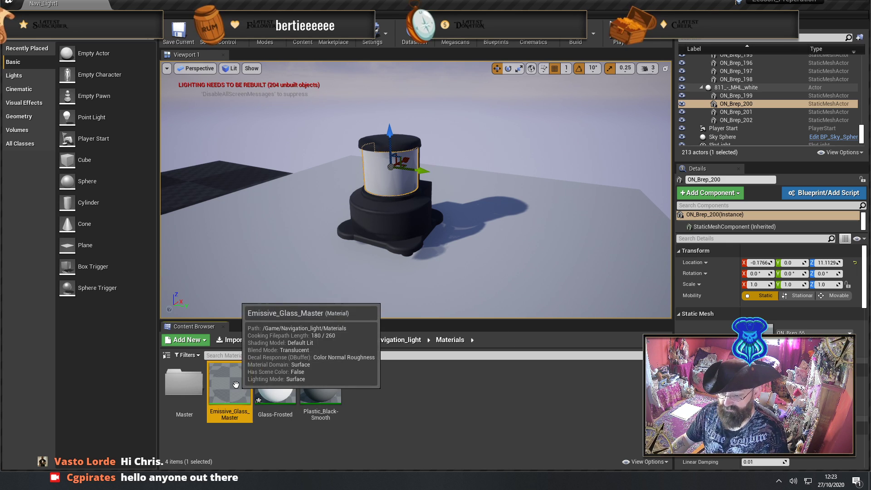
right_click(235, 384)
click(288, 172)
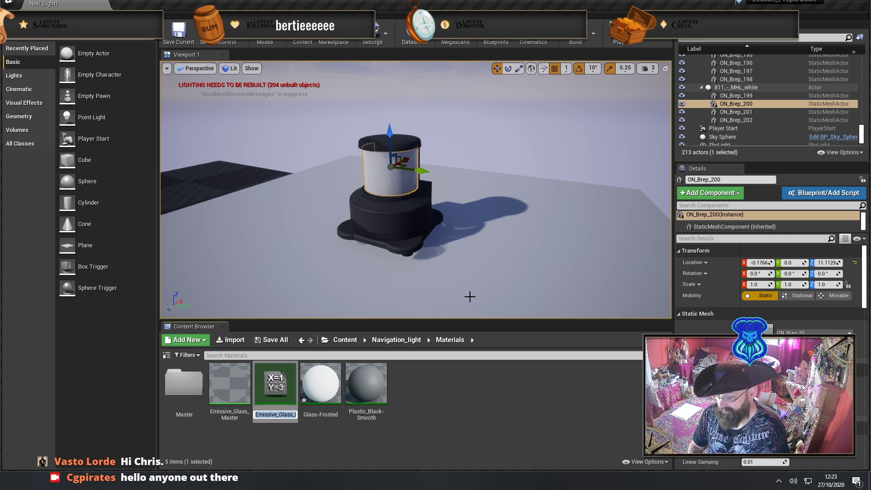
text(Glass)
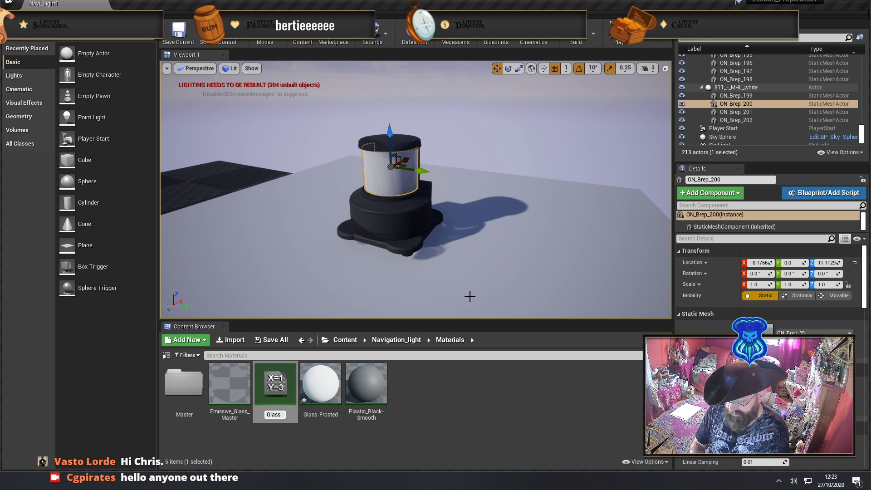
text(-)
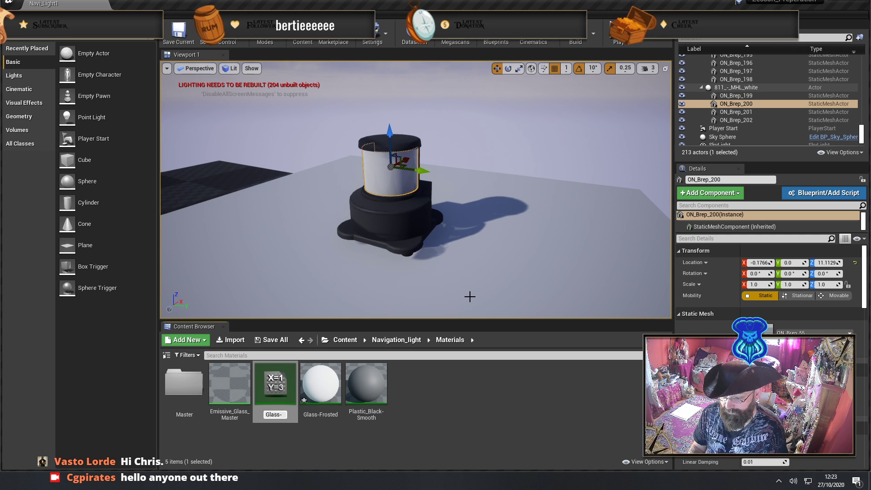
text(Lamp1)
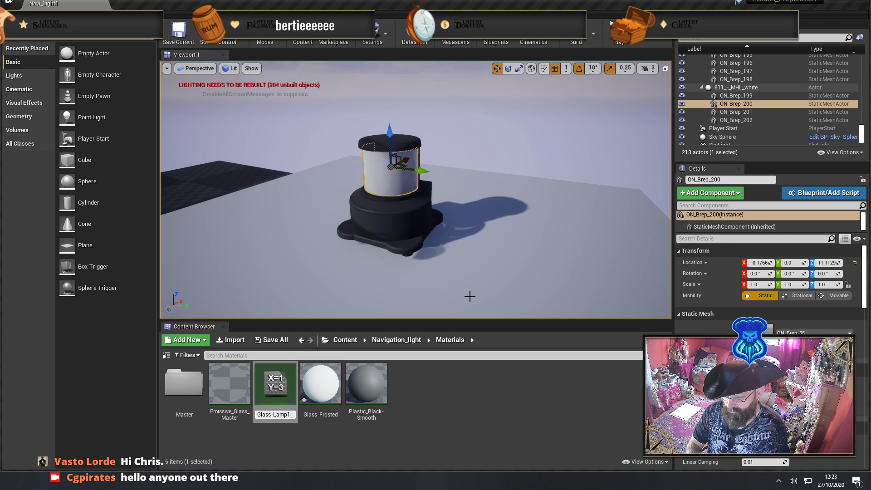
key(Return)
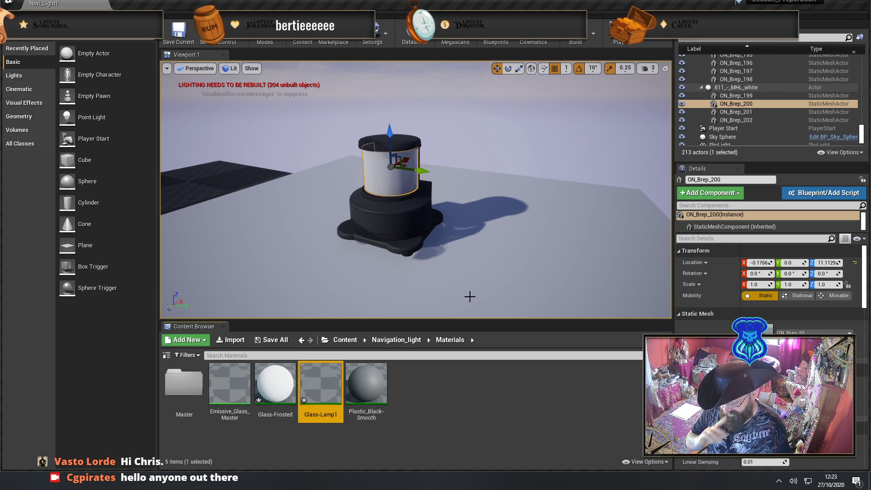
Apply the Glass-Lamp1 material to the lamp's white cylinder and set the viewport camera speed to 2
drag(323, 394, 377, 194)
right_drag(443, 305, 426, 258)
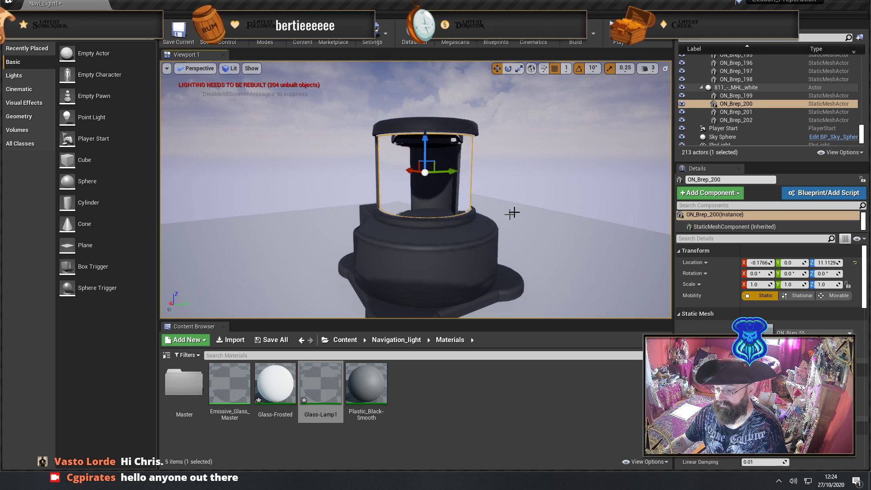
click(646, 68)
drag(661, 90, 654, 90)
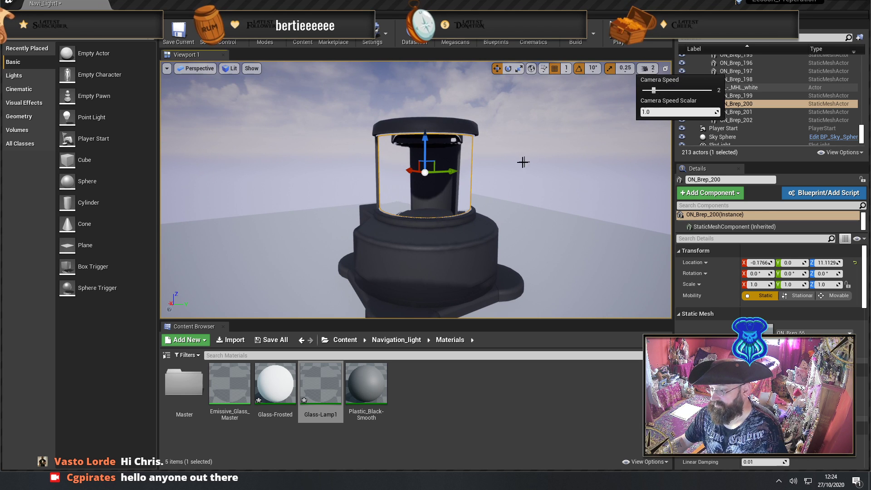
right_drag(523, 161, 515, 163)
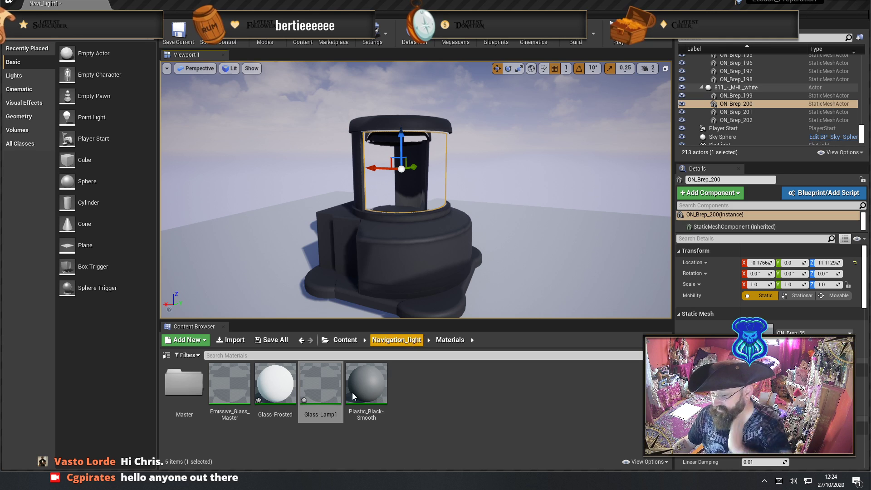
Open the Glass-Lamp1 instance, enable its IOR parameter and set it to 1.46
double_click(318, 386)
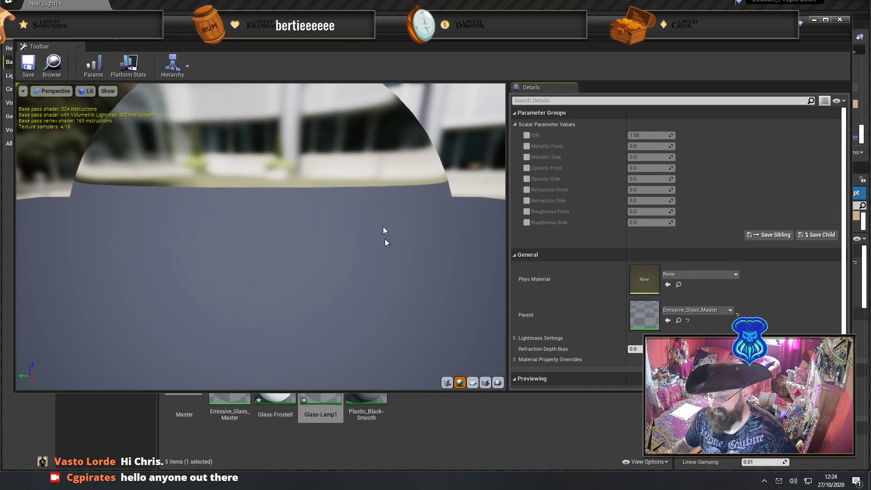
click(526, 135)
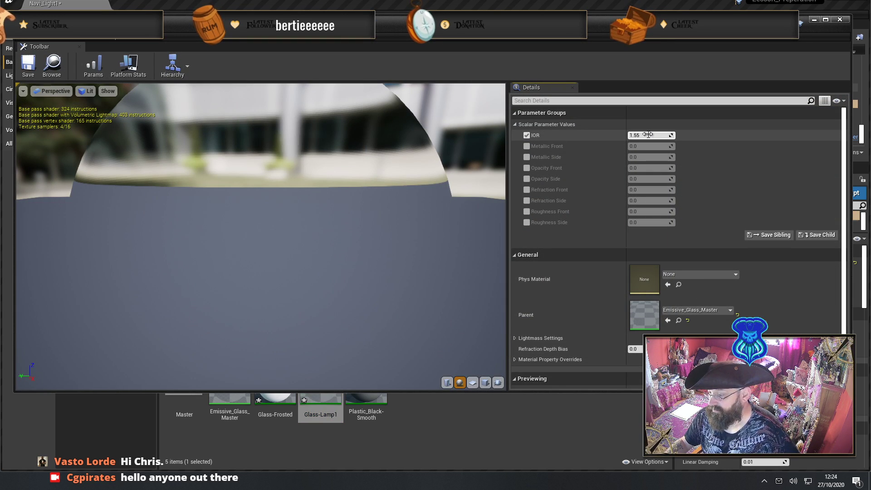
click(647, 134)
text(1.)
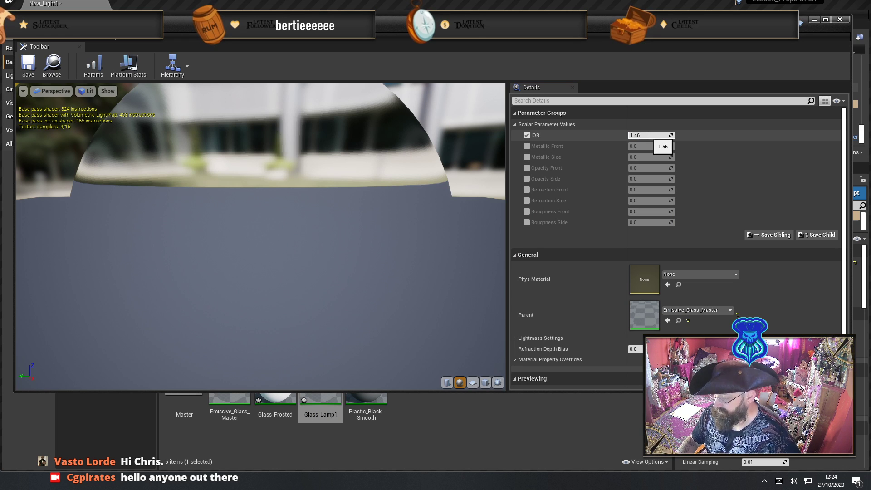
text(46)
key(Return)
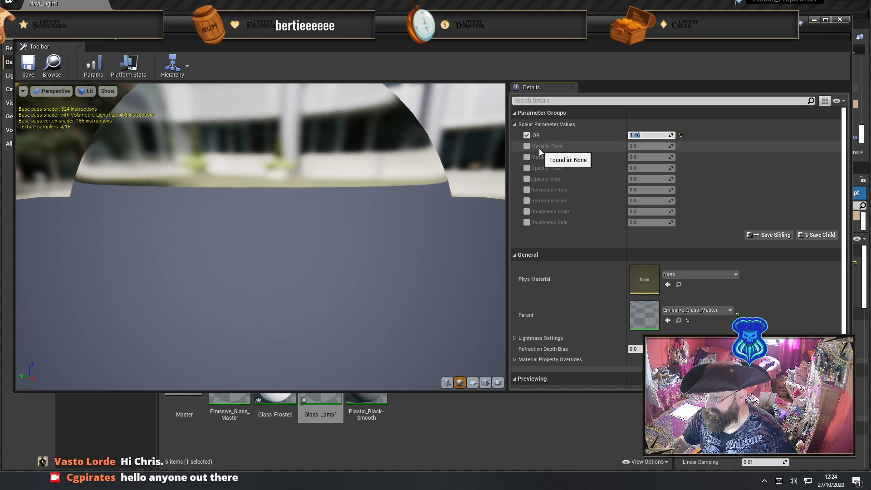
Enable the Front and Side overrides for Metallic, Opacity, Refraction and Roughness in Glass-Lamp1
click(526, 146)
click(526, 157)
click(526, 167)
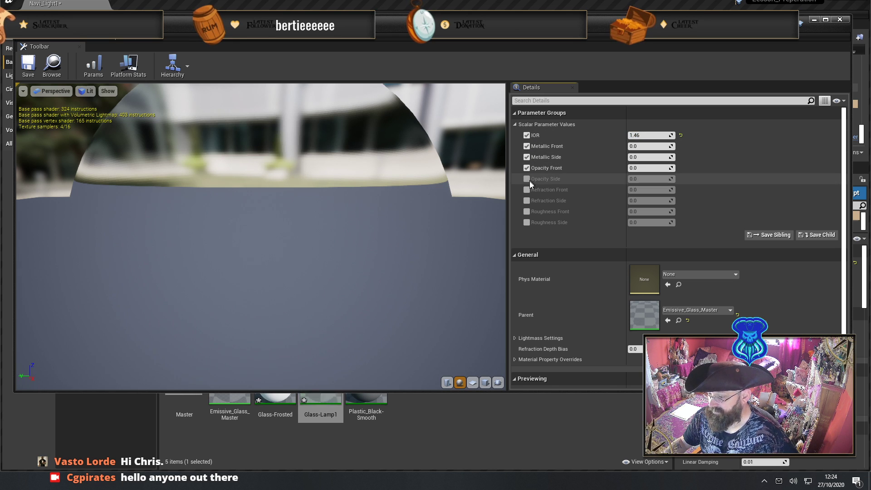
click(526, 178)
click(526, 200)
click(526, 222)
click(526, 211)
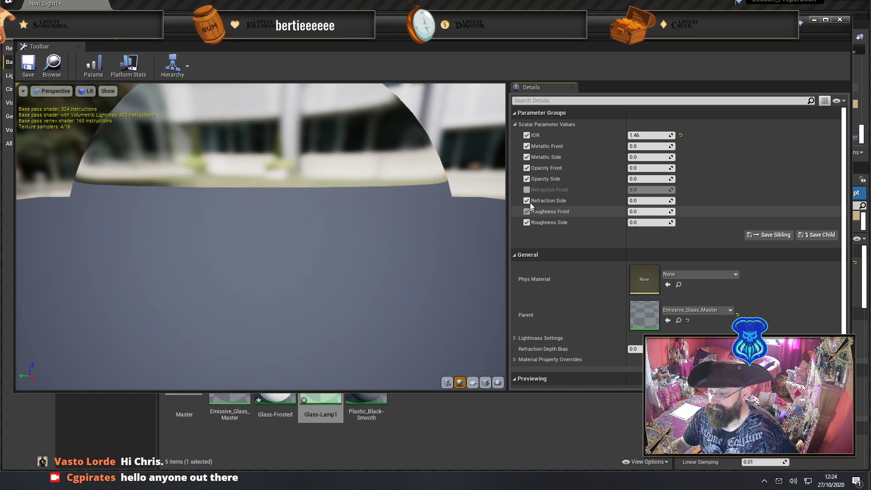
click(526, 190)
Try Metallic Front and Metallic Side at 1.0 and check the effect on the preview sphere
click(655, 146)
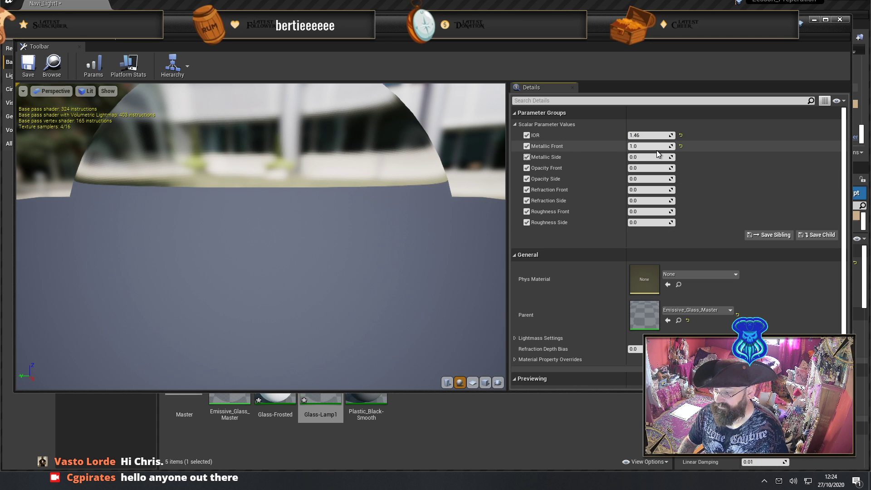
click(637, 157)
text(1)
key(Return)
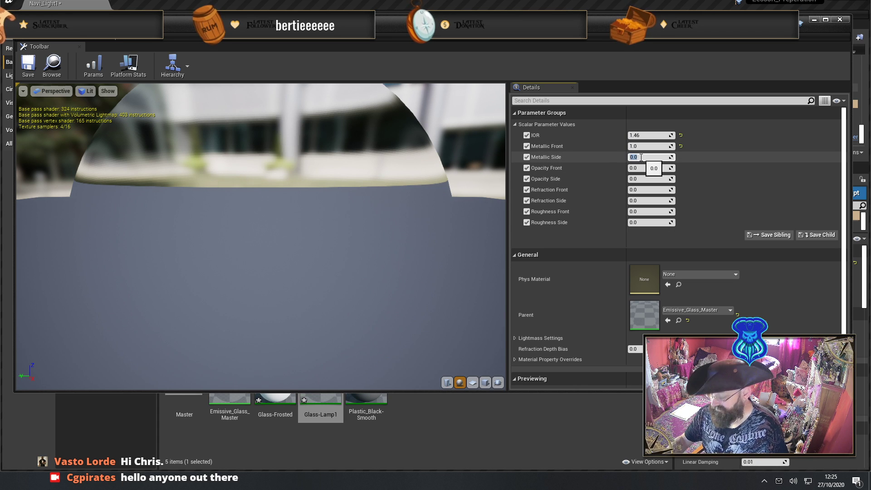
click(639, 146)
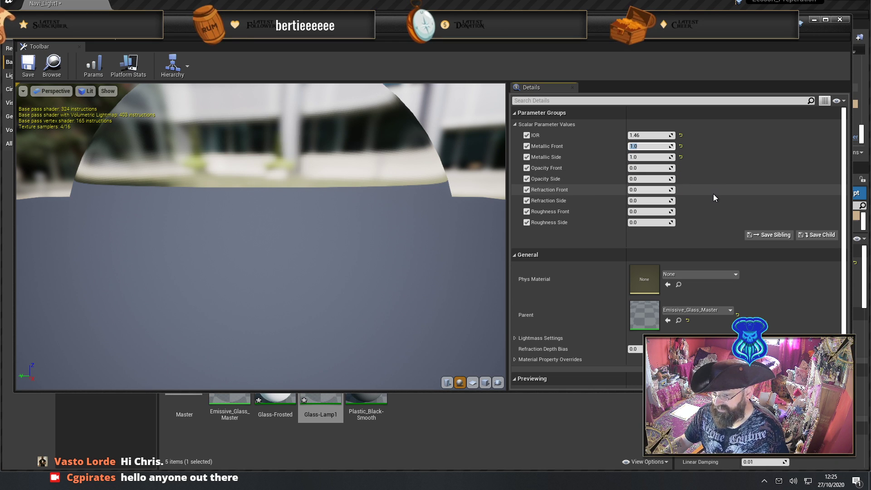
drag(364, 182, 495, 187)
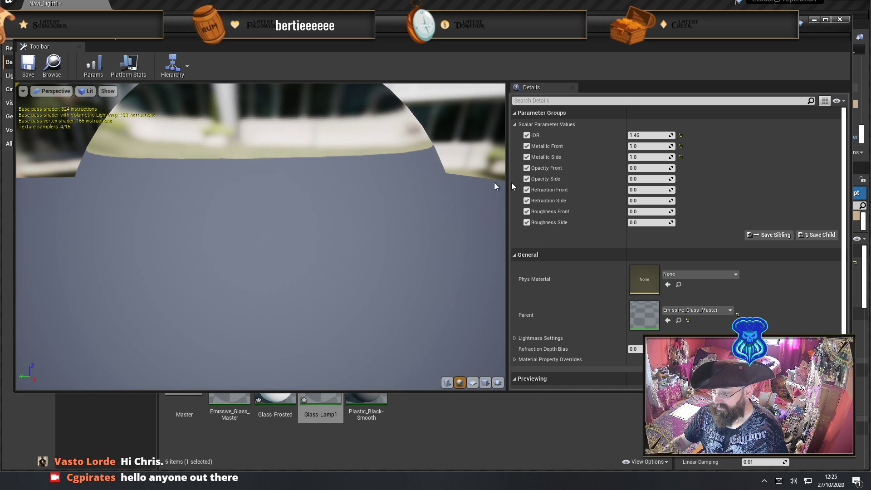
Set Metallic Front to 0.8 and Metallic Side to 0.2
click(637, 145)
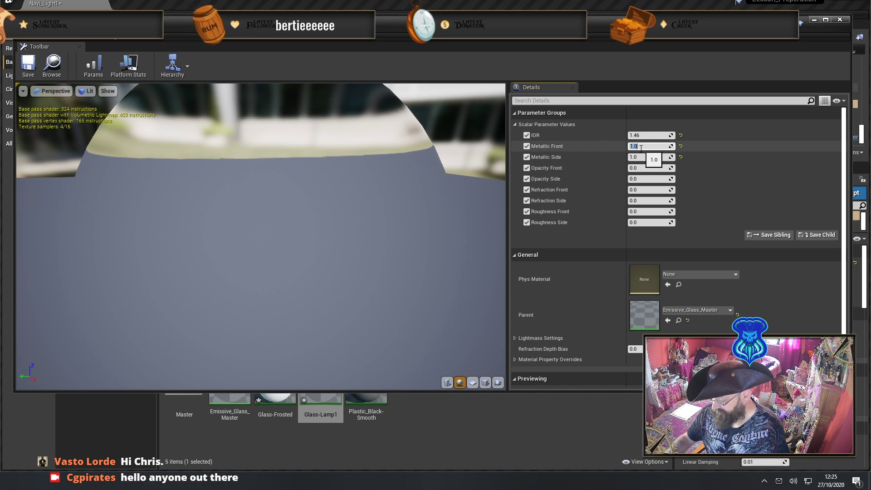
text(0.8)
key(Tab)
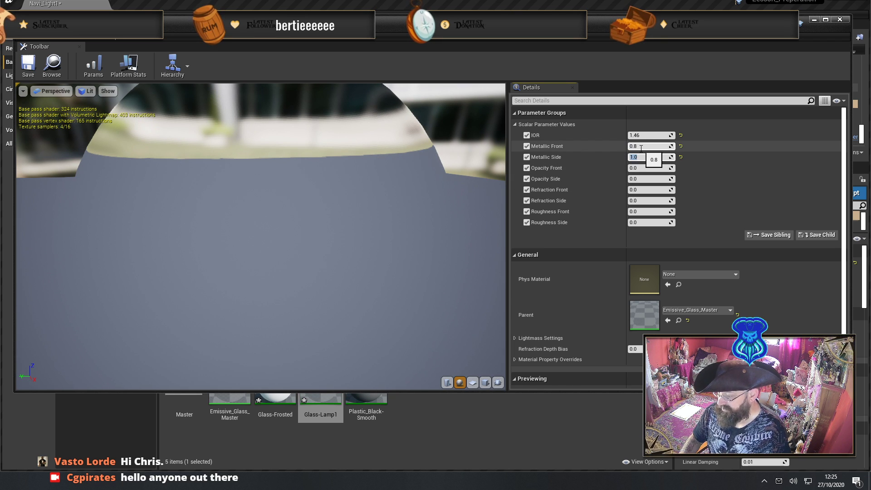
text(0.2)
key(Return)
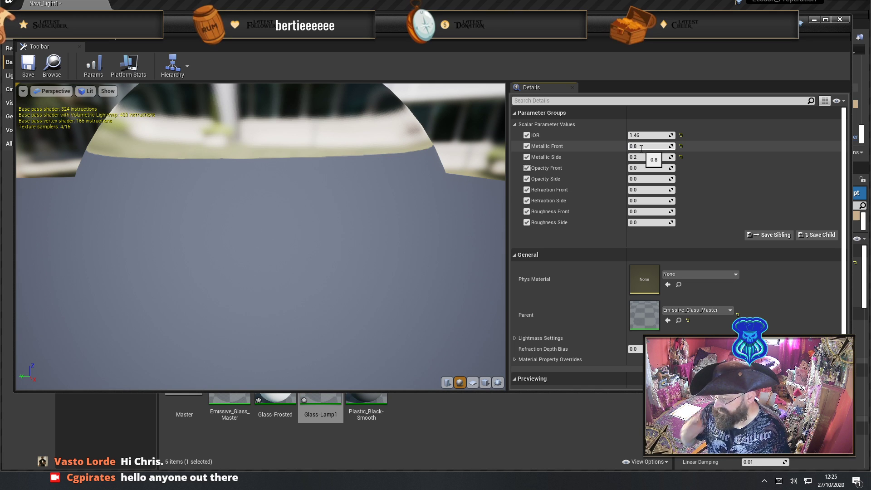
Set Opacity Front to 0.5, then try Opacity Side at 0.5 and settle it at 0.4
click(644, 167)
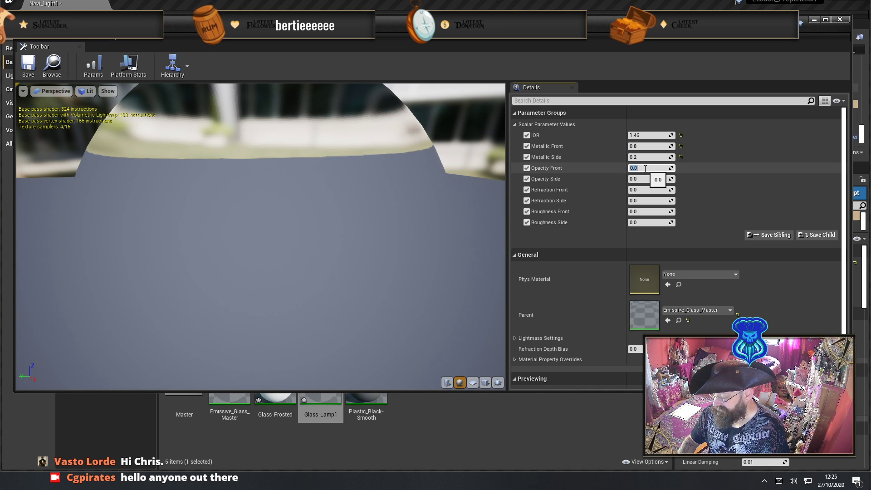
text(0.5)
key(Return)
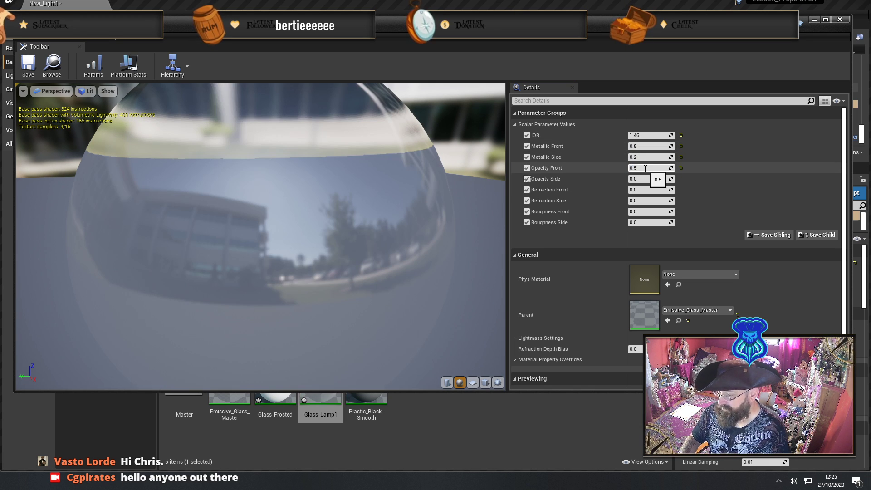
key(Tab)
text(0.5)
key(Return)
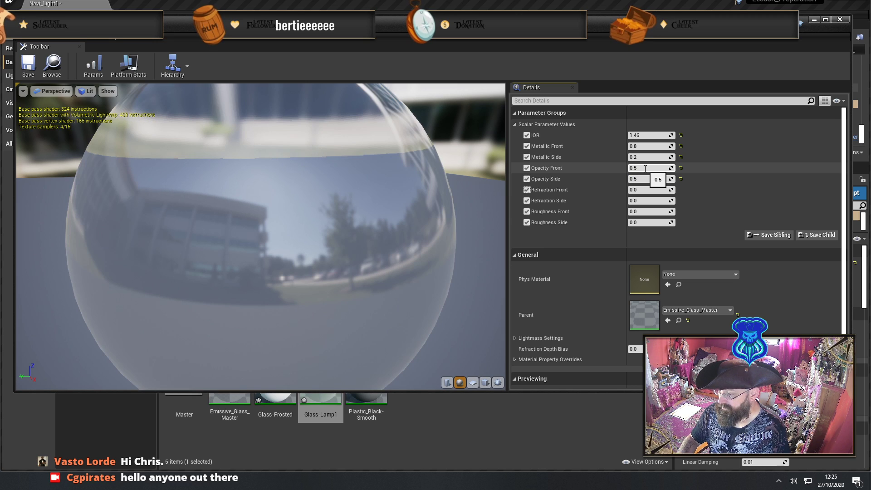
drag(405, 170, 359, 171)
click(646, 180)
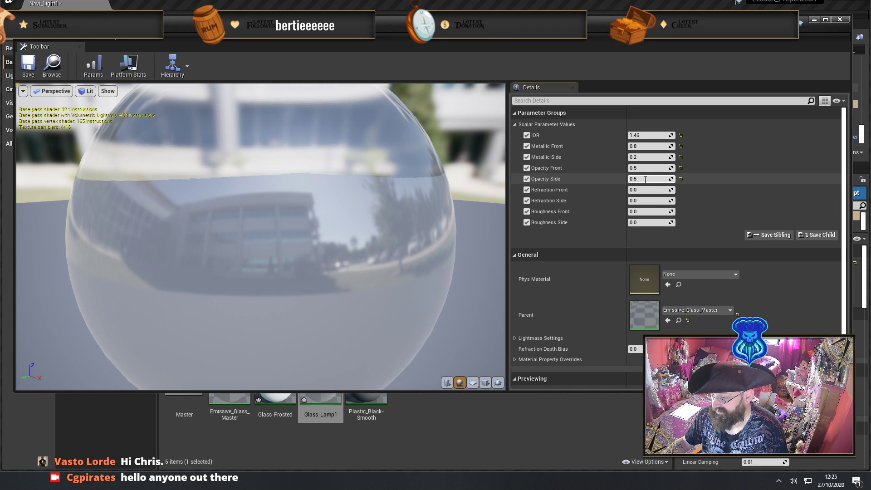
text(0.4)
key(Return)
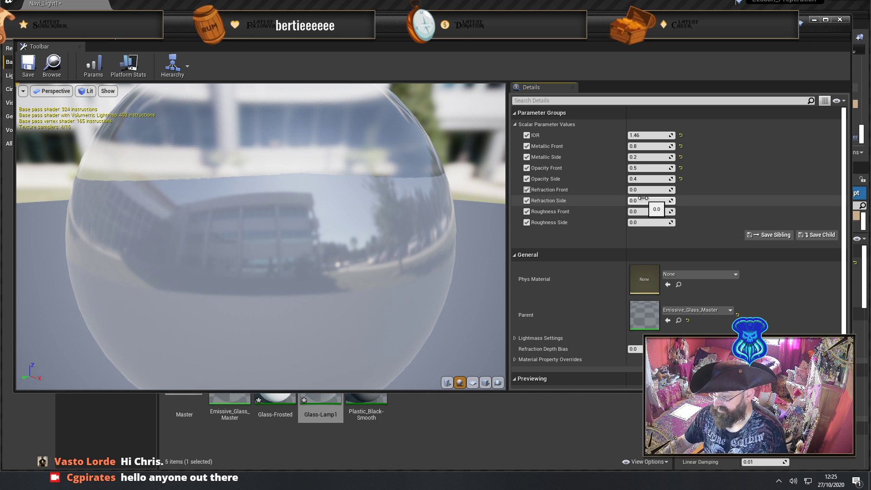
Try Refraction Front and Refraction Side at 1.0
click(647, 190)
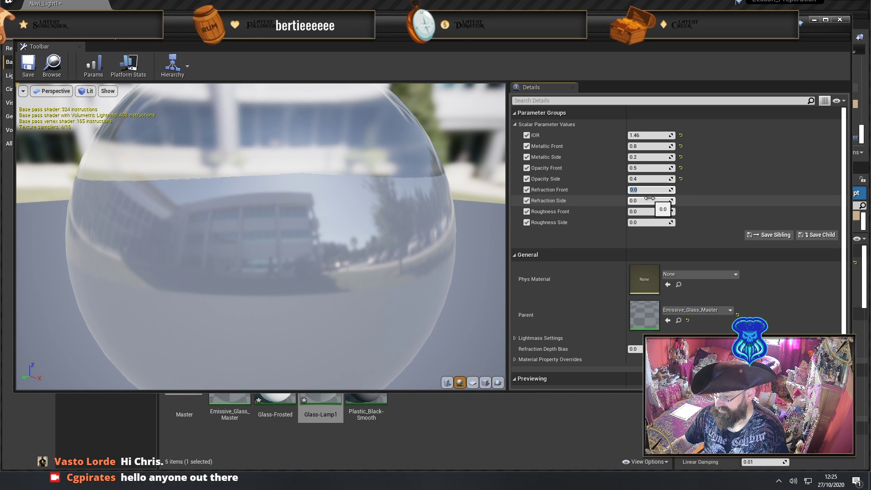
text(1)
key(Tab)
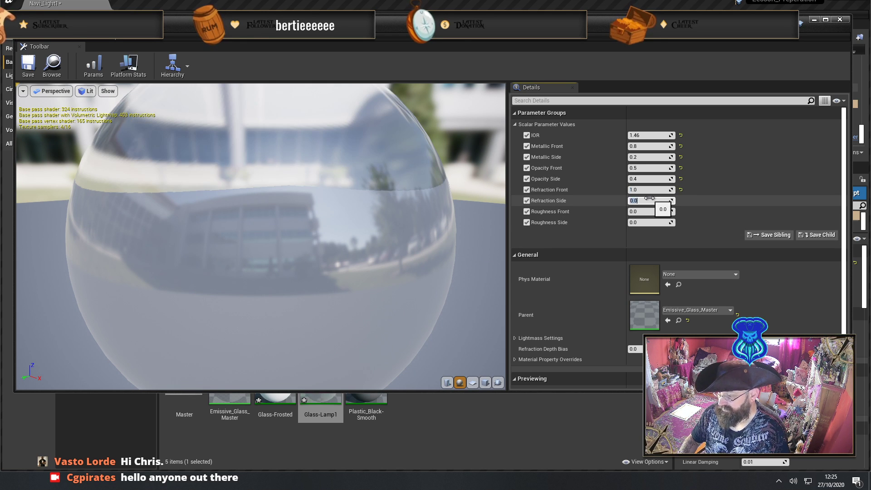
text(1)
key(Return)
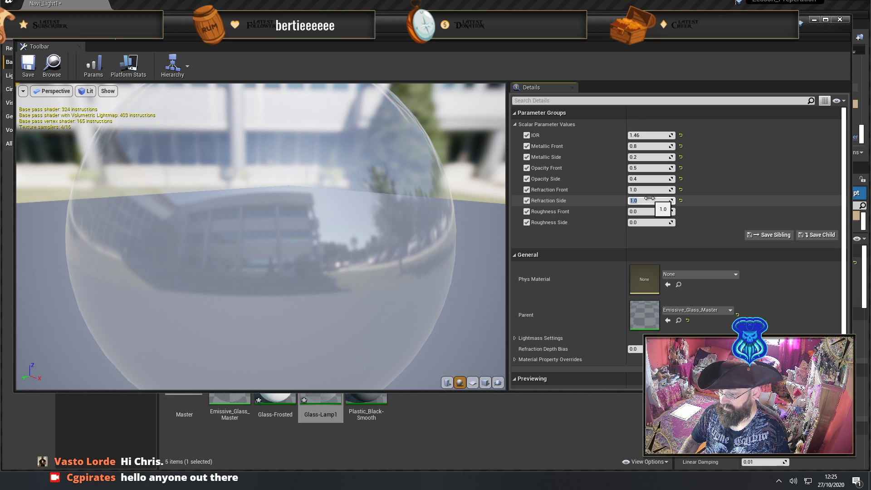
Set Refraction Front to 0.8 and Refraction Side to 0.5, and check the preview sphere
key(shift+Tab)
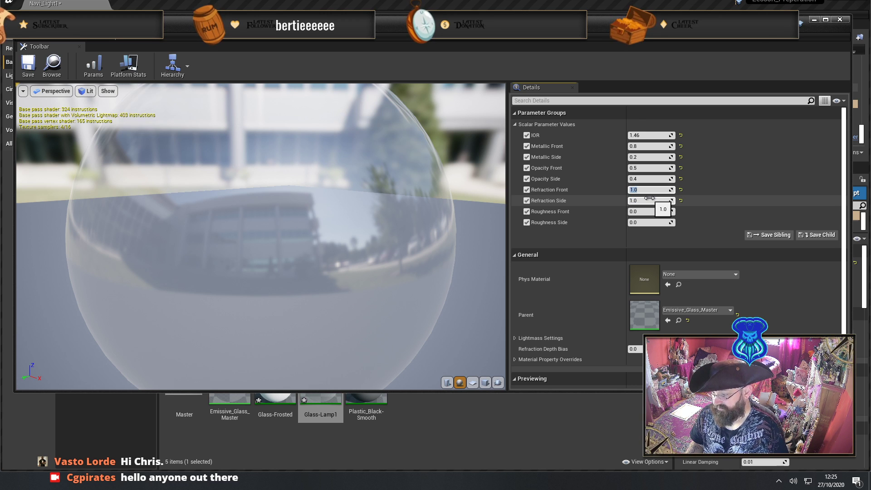
text(0.8)
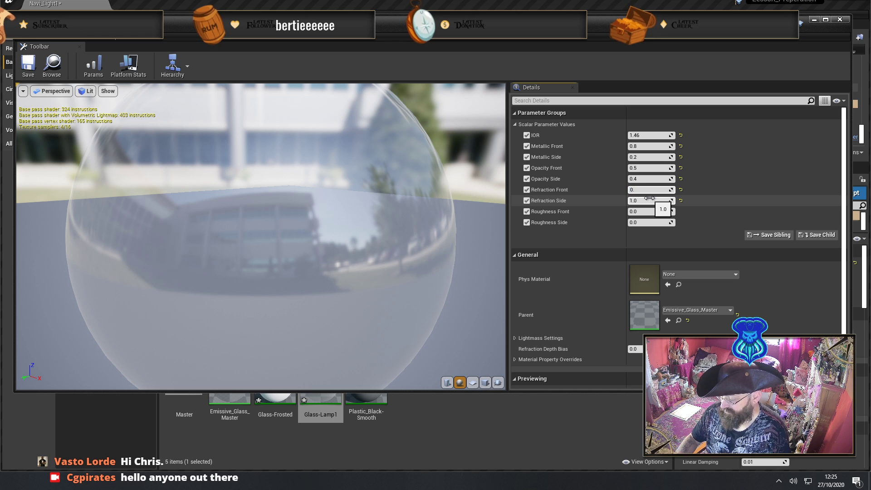
key(Return)
key(Tab)
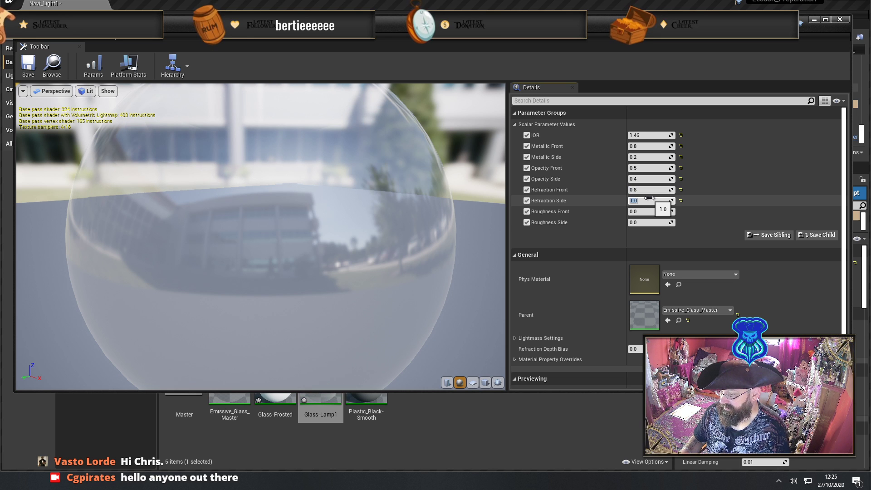
text(0.5)
key(Return)
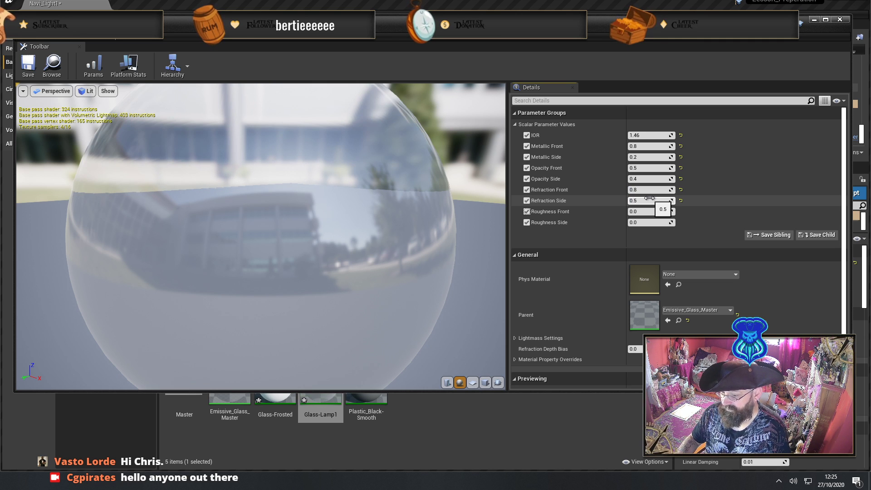
drag(389, 219, 263, 214)
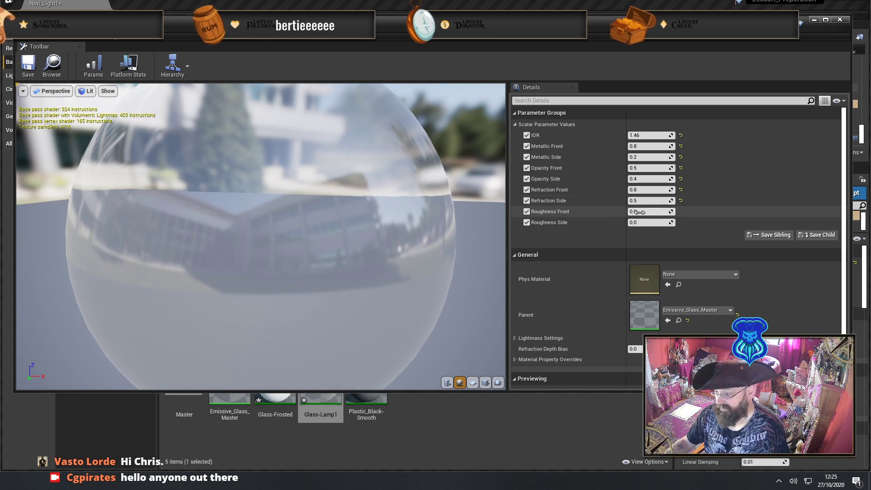
Set Roughness Front to 0.2 and Roughness Side to 0.02
click(649, 212)
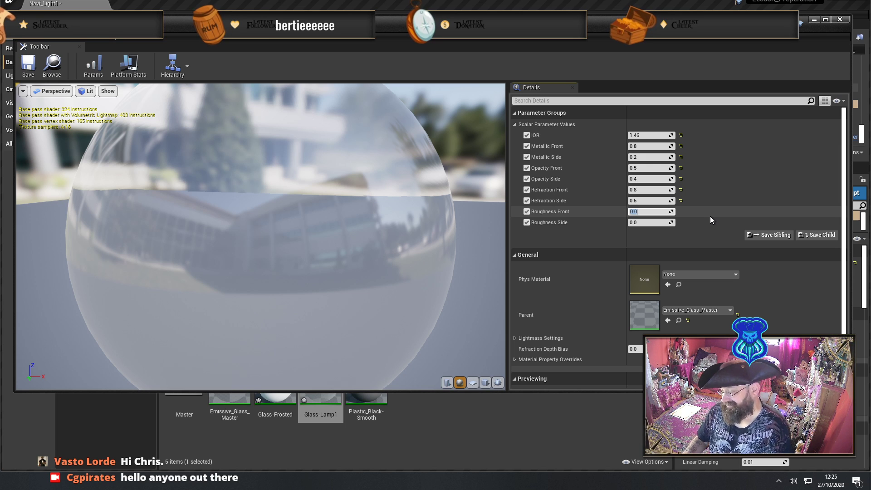
text(0.)
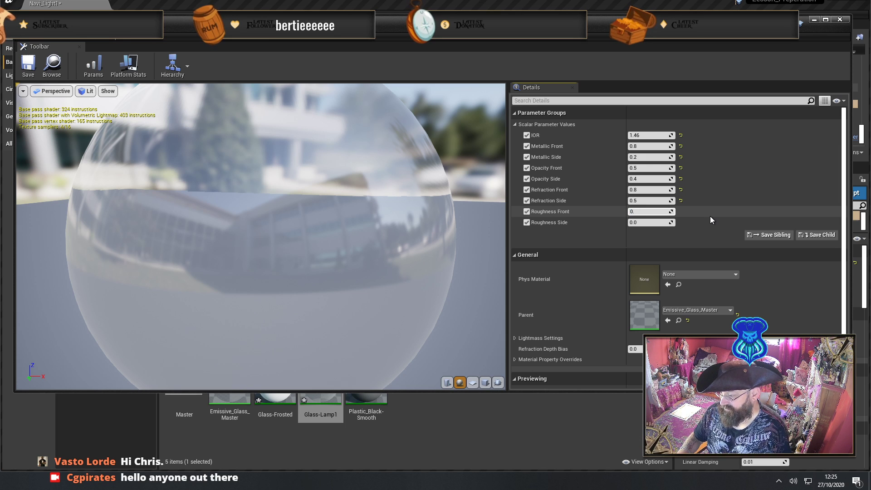
key(Return)
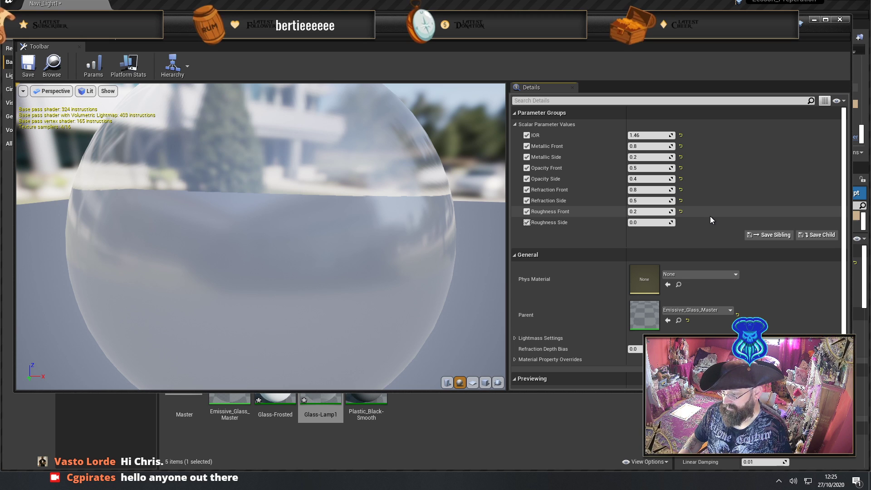
key(Tab)
text(0.)
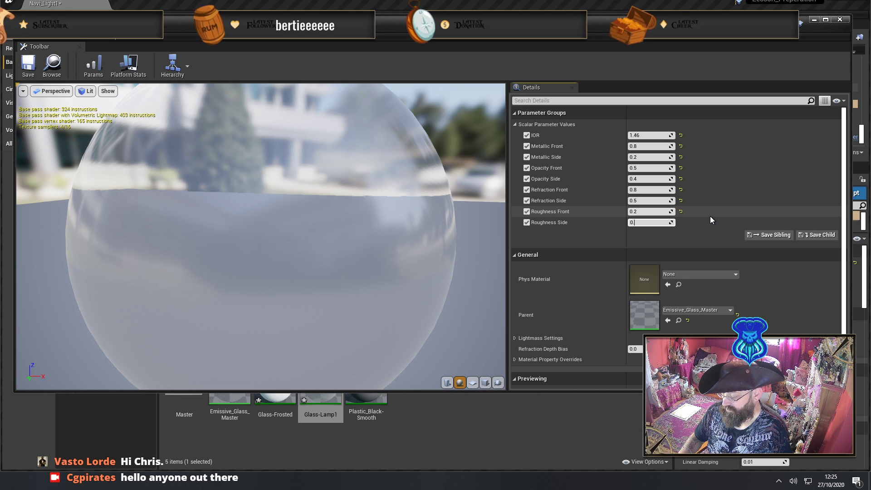
text(02)
key(Tab)
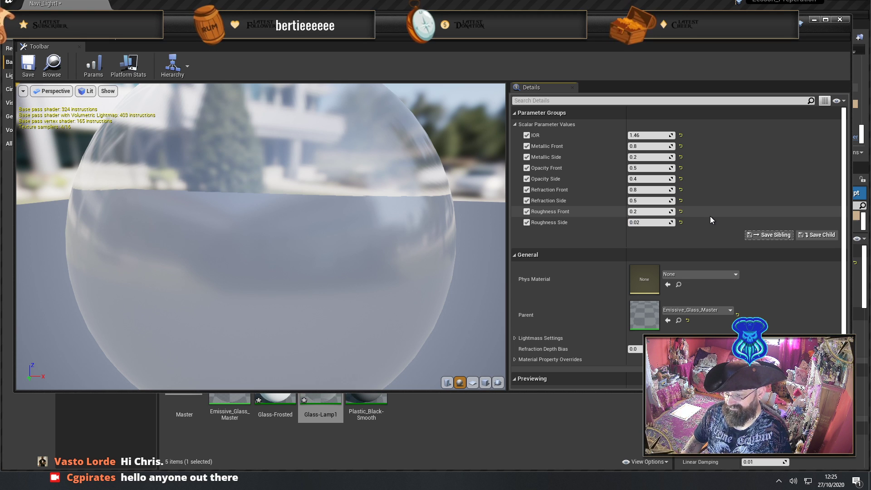
Try Roughness Front at 0.02 and Roughness Side at 0.2
key(shift+Tab)
key(shift+Tab)
key(shift+Tab)
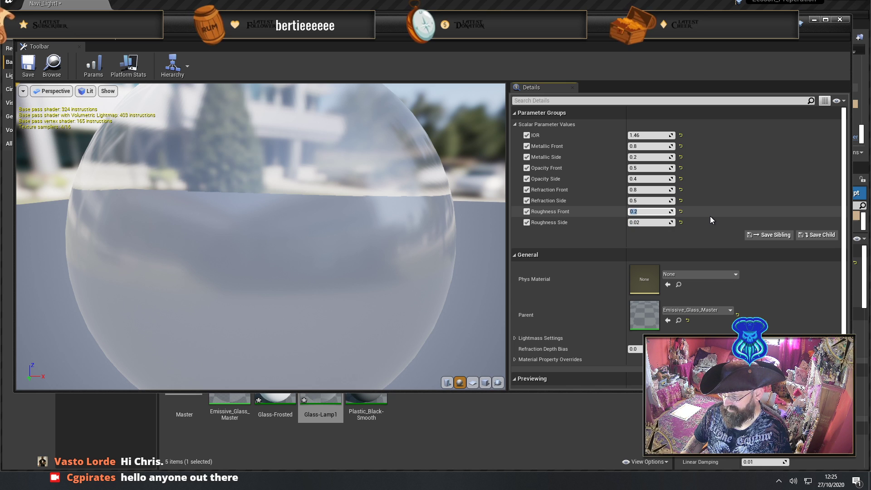
text(0.02)
key(Tab)
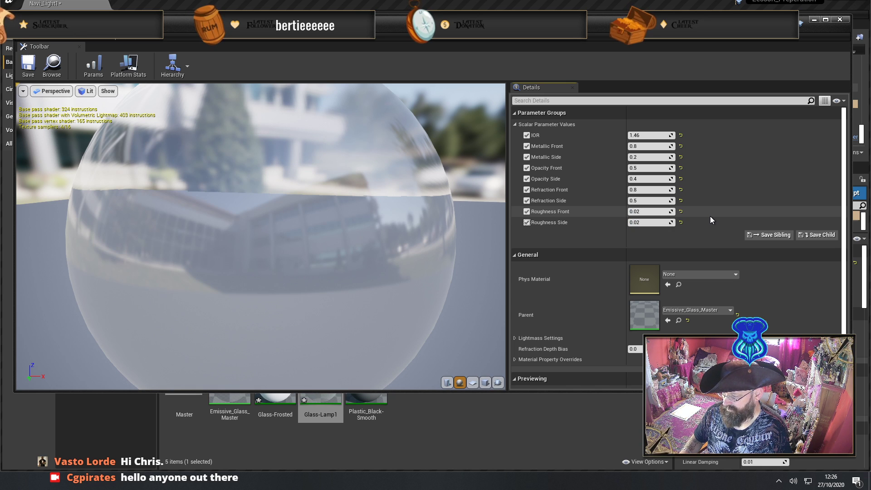
text(0.2)
key(Tab)
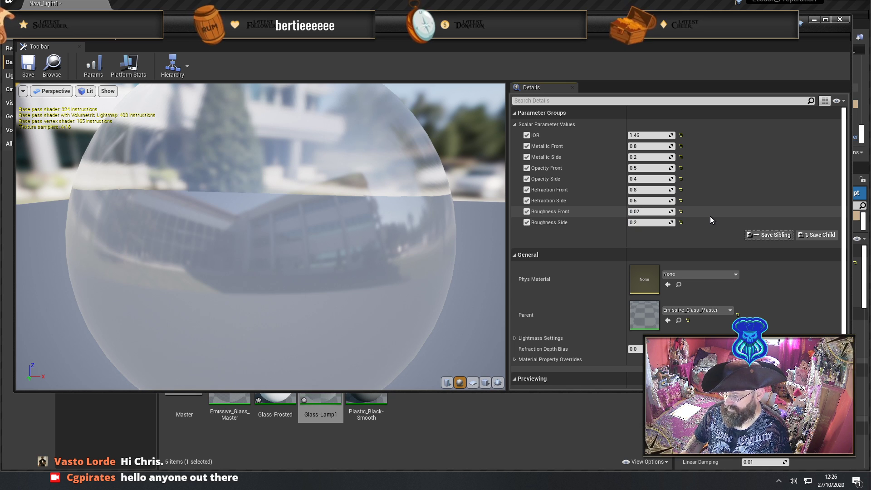
Set Roughness Front to 0.1 and Roughness Side to 0.5
key(shift+Tab)
key(shift+Tab)
key(shift+Tab)
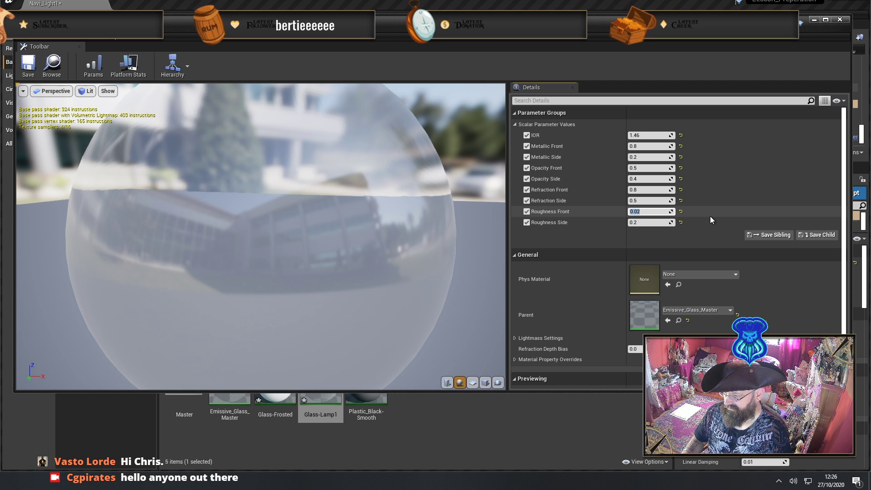
key(Tab)
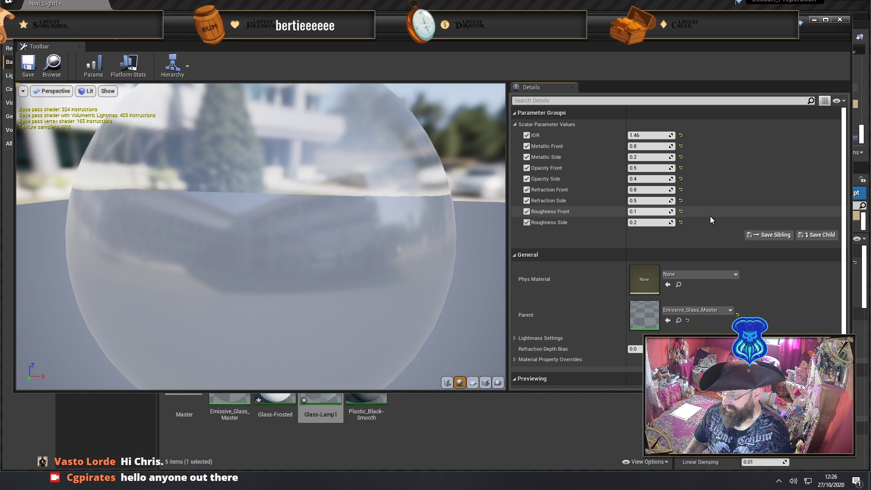
key(Tab)
text(0.5)
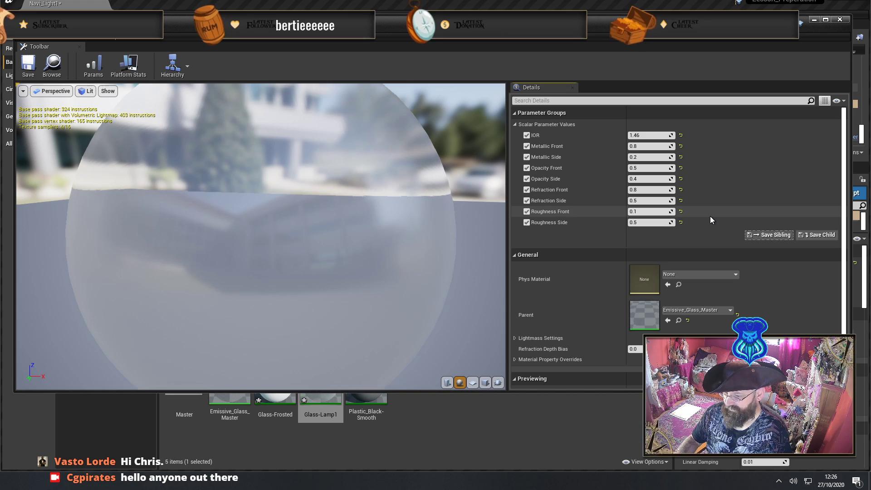
Save and close the Glass-Lamp1 instance, and inspect the navigation light's glass lens from its other side in the level
drag(393, 278, 82, 230)
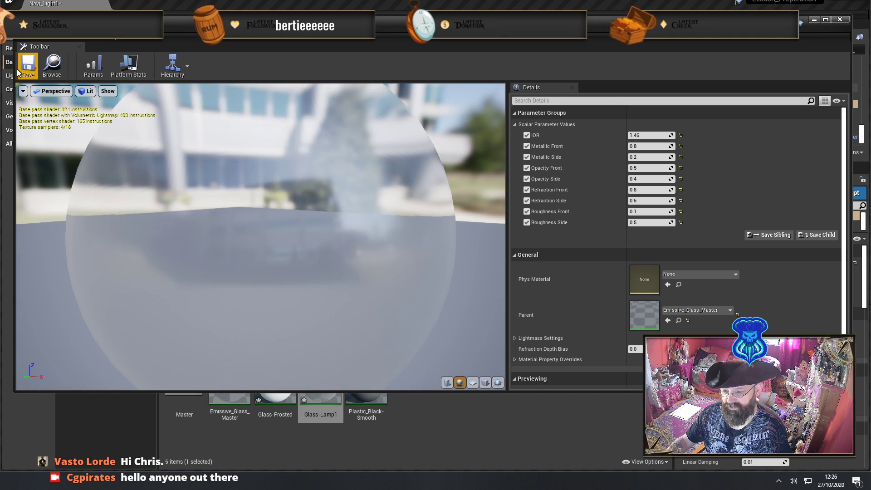
click(839, 19)
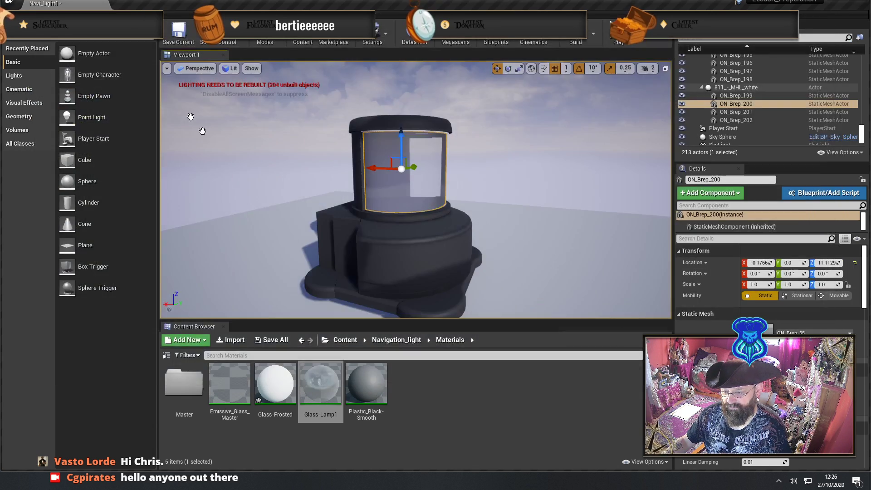
drag(321, 383, 413, 201)
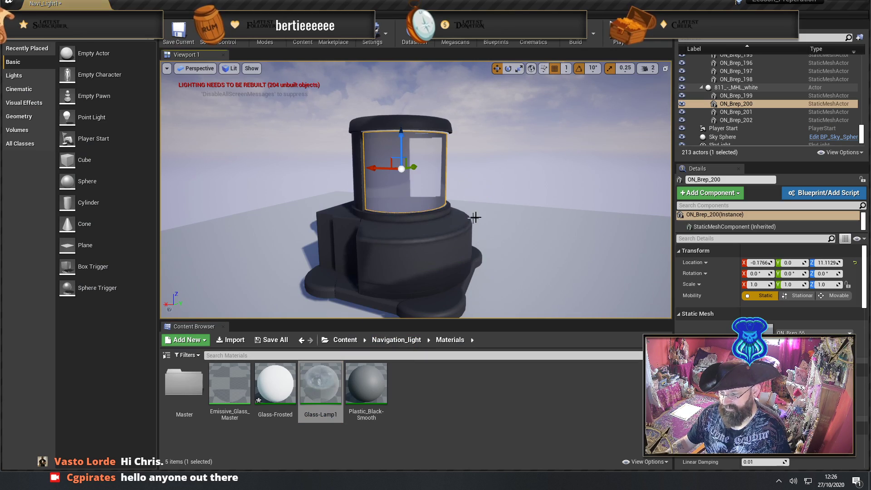
alt+drag(472, 214, 385, 213)
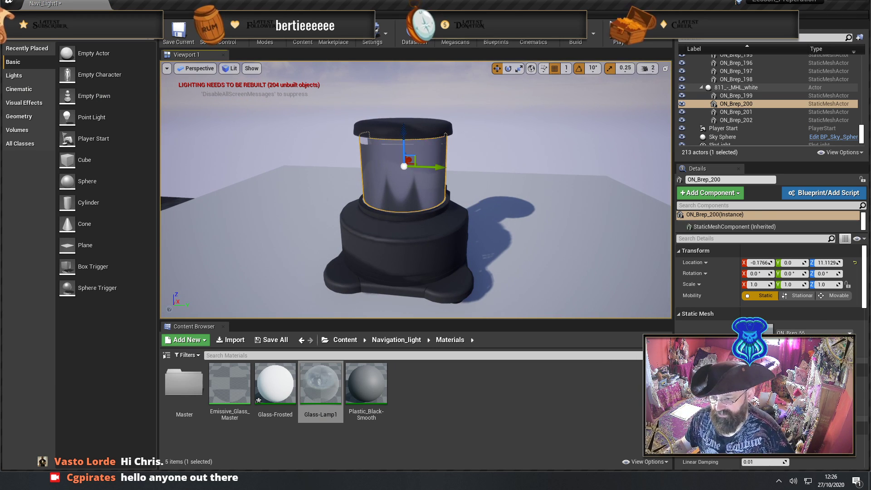
click(186, 133)
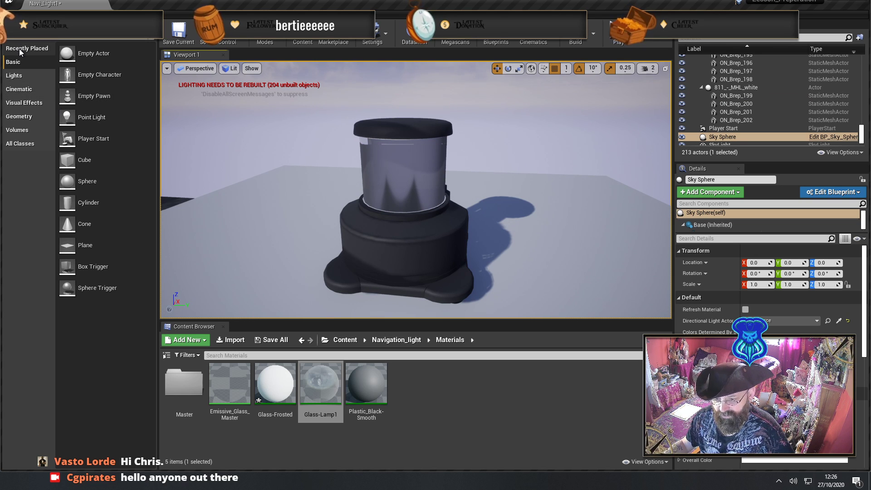
Place a cylinder on the surface beside the navigation light and scale it to 0.1 on all three axes
drag(68, 203, 533, 271)
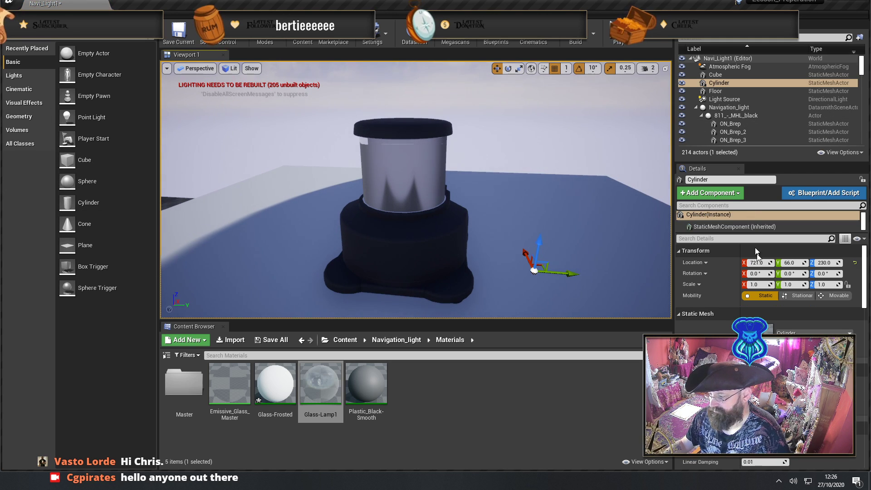
click(762, 285)
text(0.1)
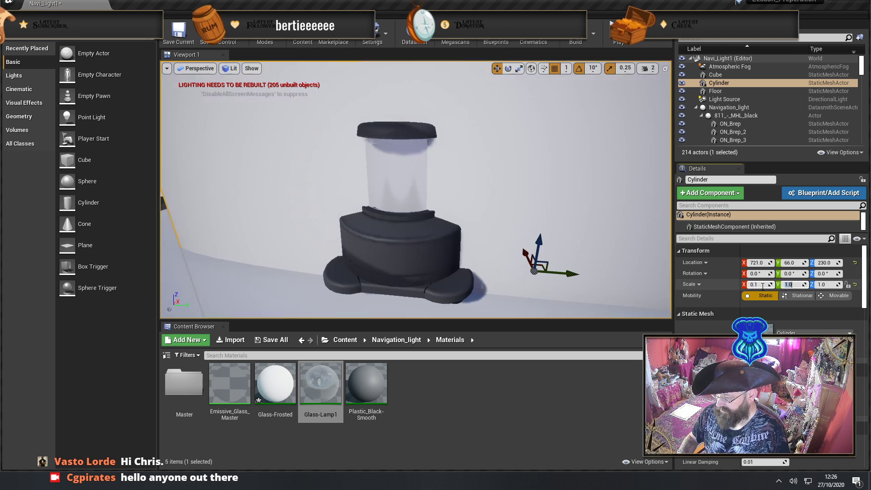
key(Return)
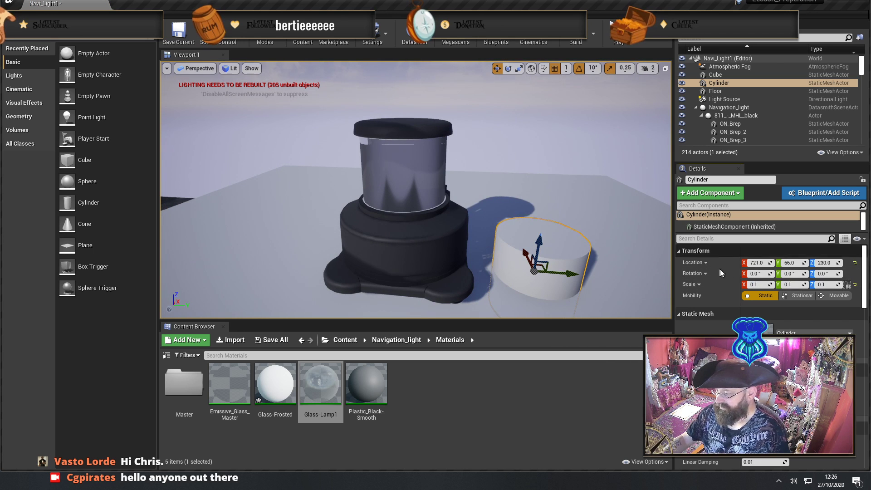
Reduce the cylinder's scale to 0.025 on X, Y and Z
click(756, 288)
text(0.025)
key(Tab)
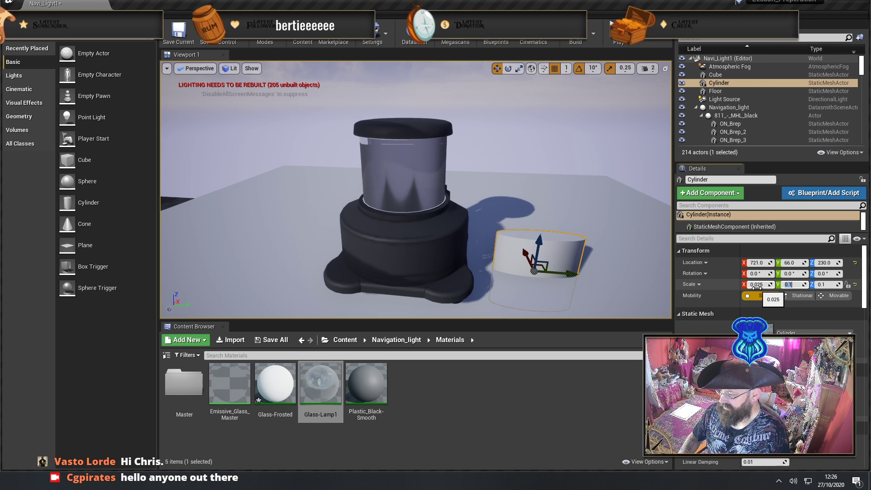
text(0.025)
key(Tab)
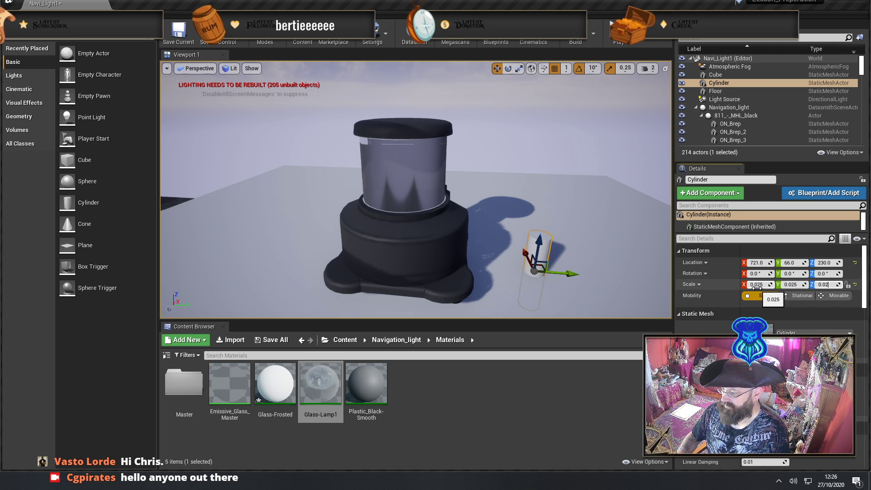
text(0.025)
key(Return)
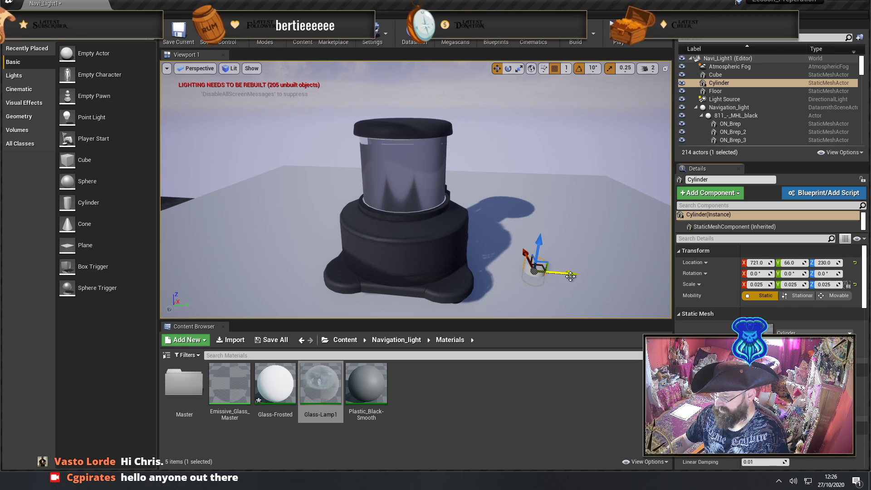
Move the cylinder inside the glass lens to location X 720, Y 50, Z 243
drag(570, 276, 446, 266)
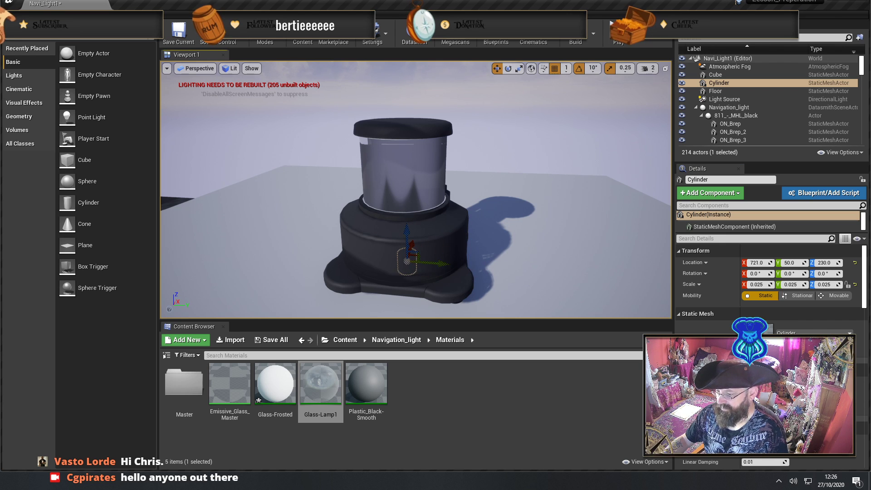
right_drag(446, 266, 462, 253)
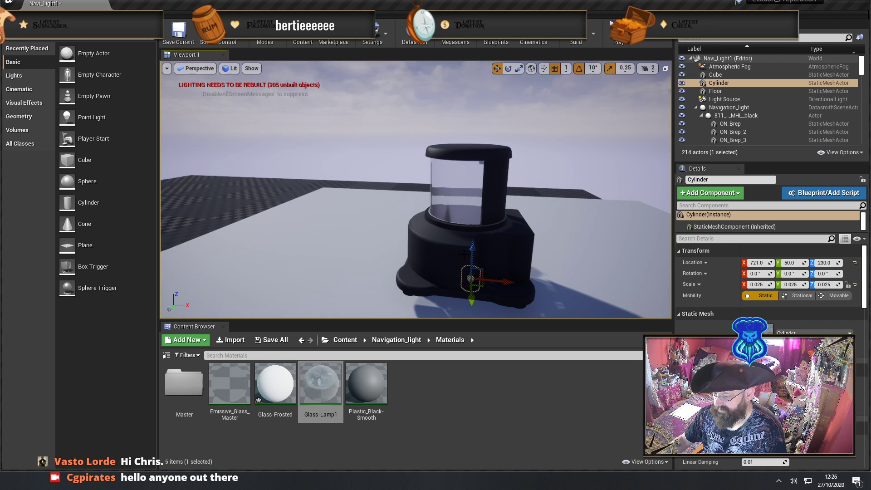
drag(472, 247, 478, 150)
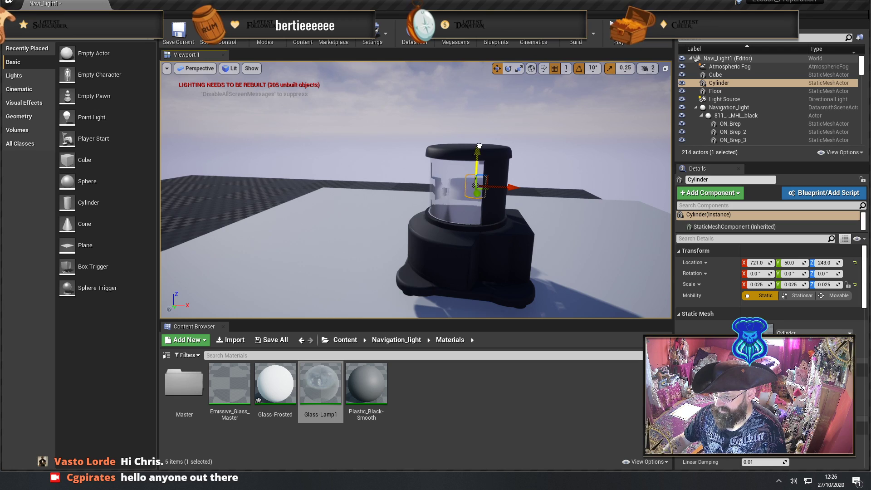
right_drag(479, 146, 536, 194)
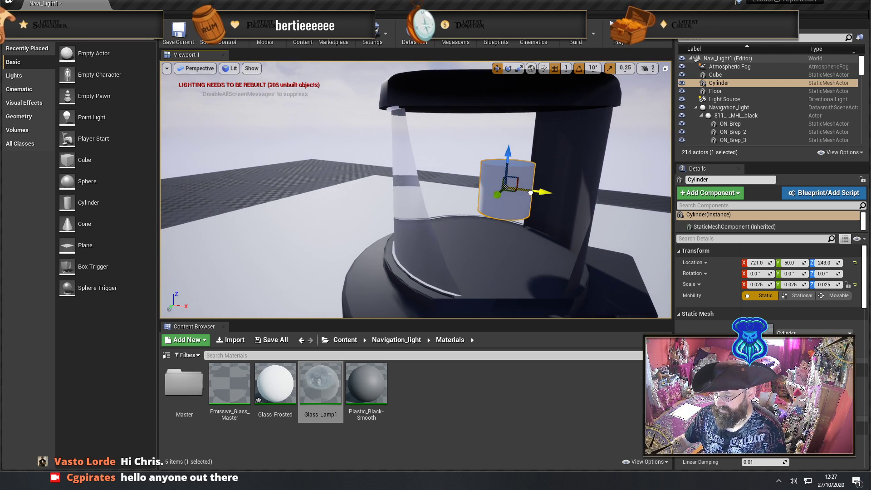
drag(530, 192, 521, 191)
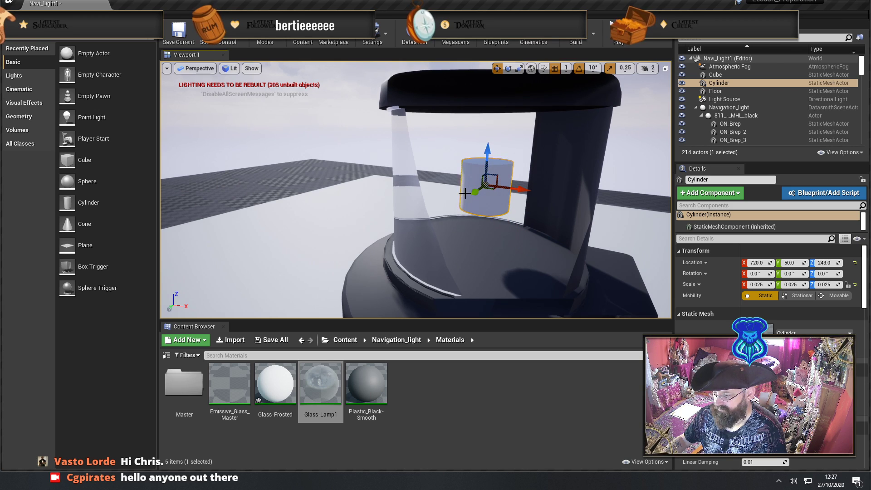
right_drag(464, 193, 437, 188)
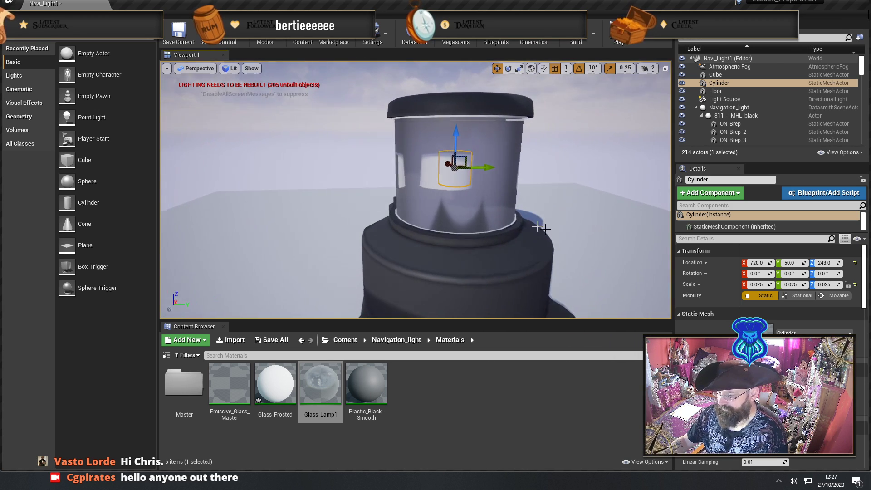
Stretch the cylinder vertically to fill the lens height, trying a Z scale of 0.05 and settling on 0.075
click(823, 285)
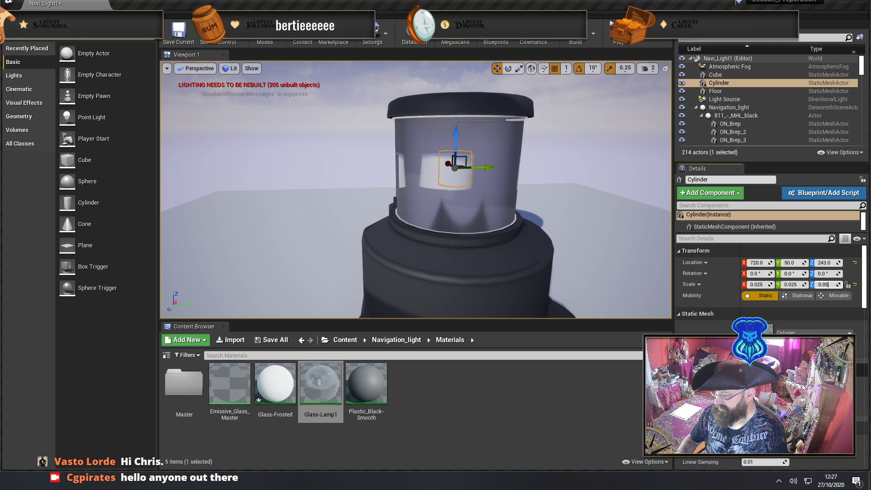
key(Return)
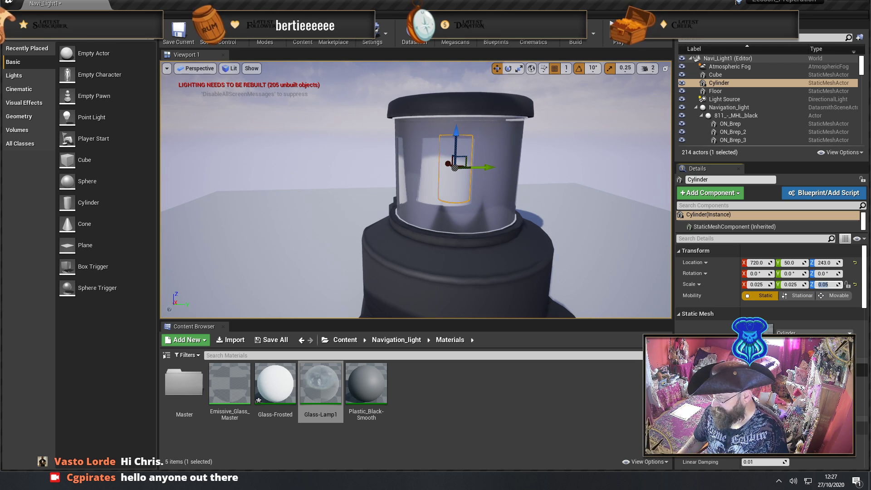
text(75)
key(Return)
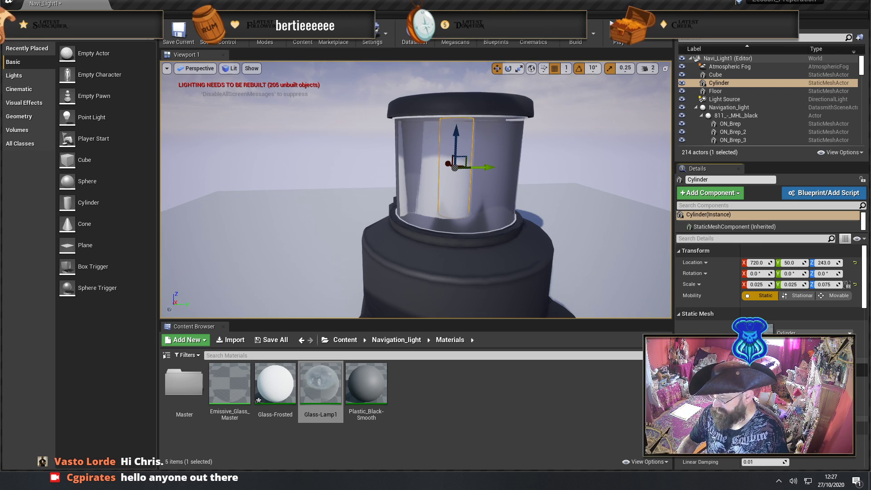
right_drag(486, 200, 555, 130)
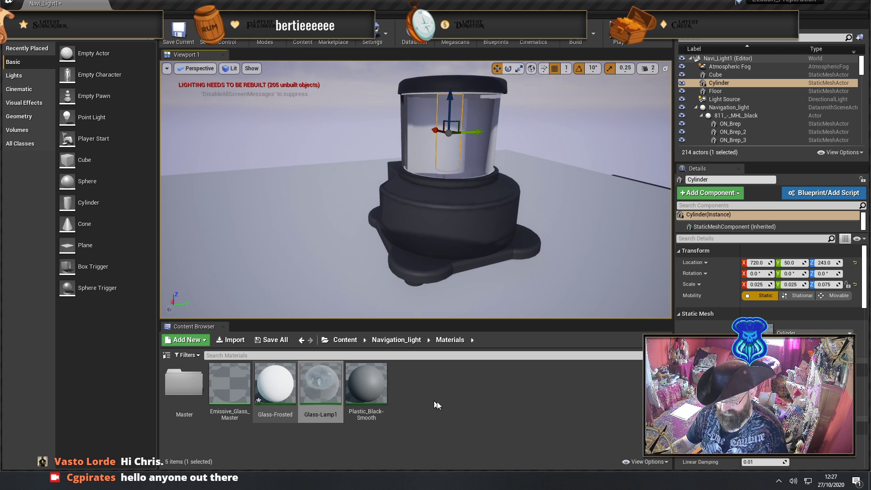
Create a new material named Emissive_Light_M in the Navigation_light Materials folder
right_click(455, 401)
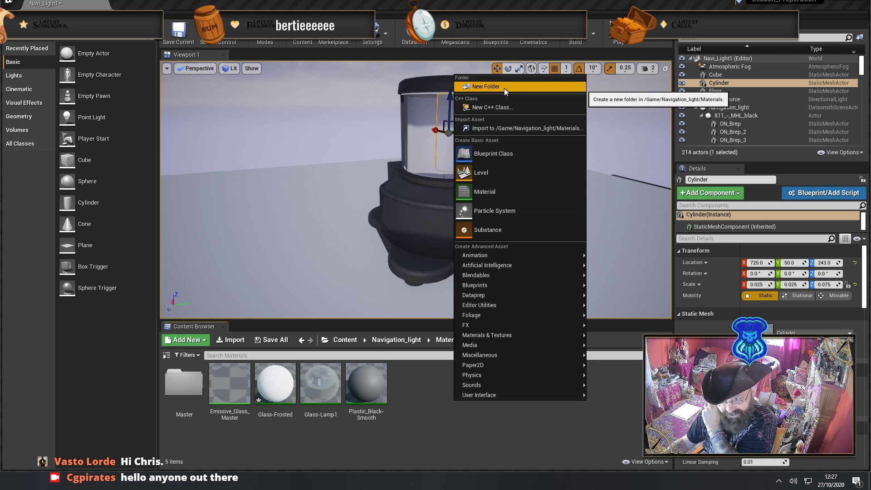
click(504, 195)
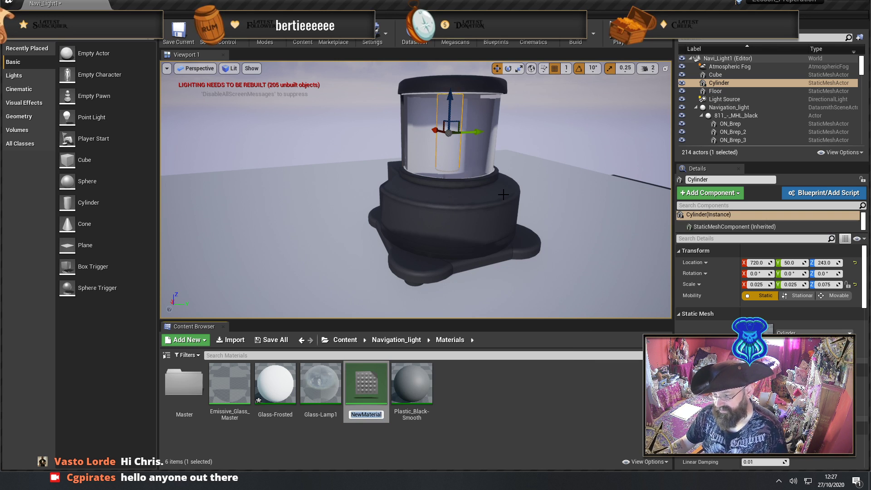
text(Emissive)
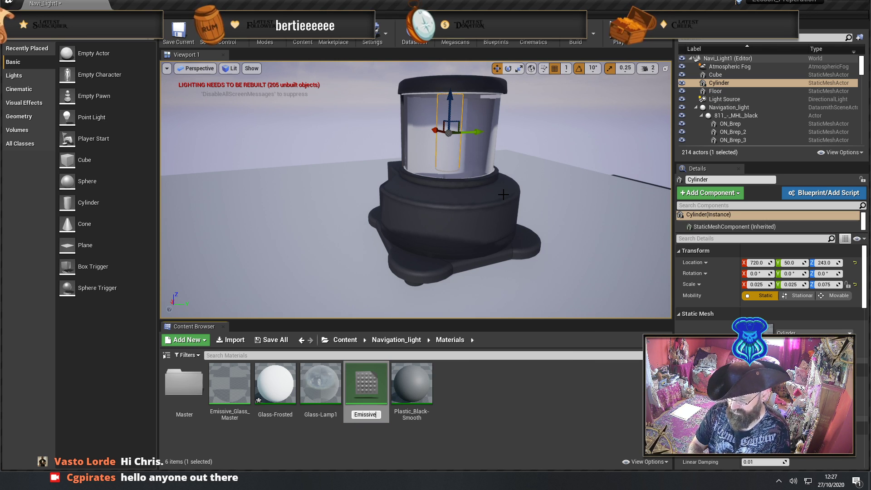
text(_Light)
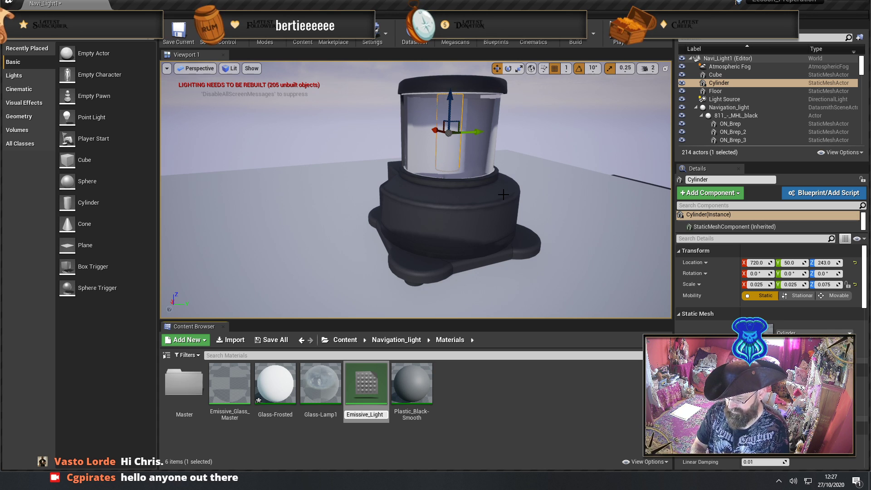
text(_M)
key(Return)
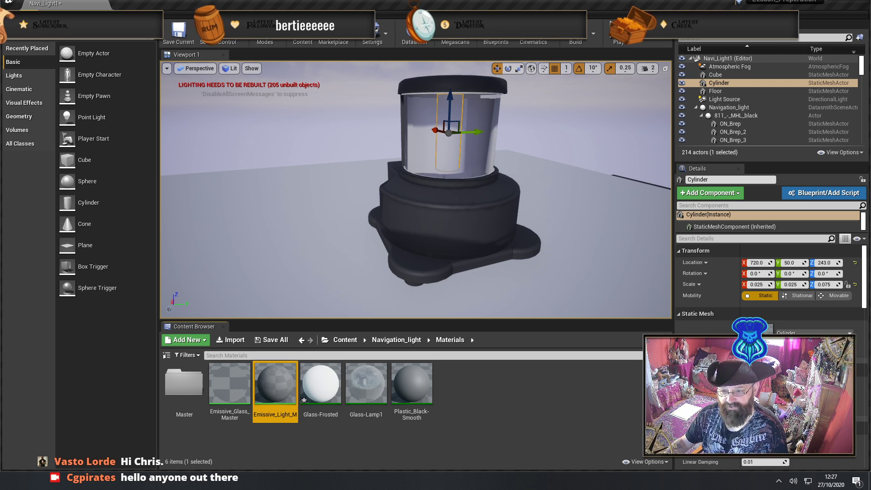
Find ssgi in the project settings, enable Screen Space Global Illumination (Beta), and close the settings windows
click(32, 15)
click(48, 133)
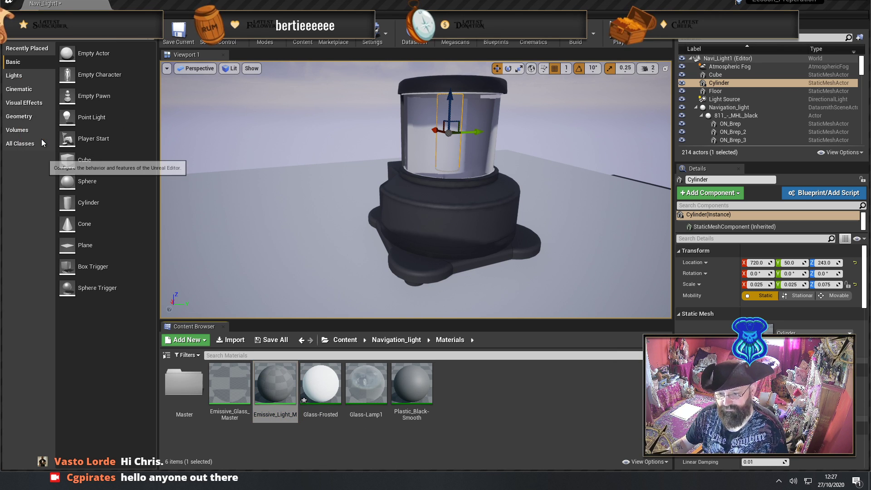
click(32, 15)
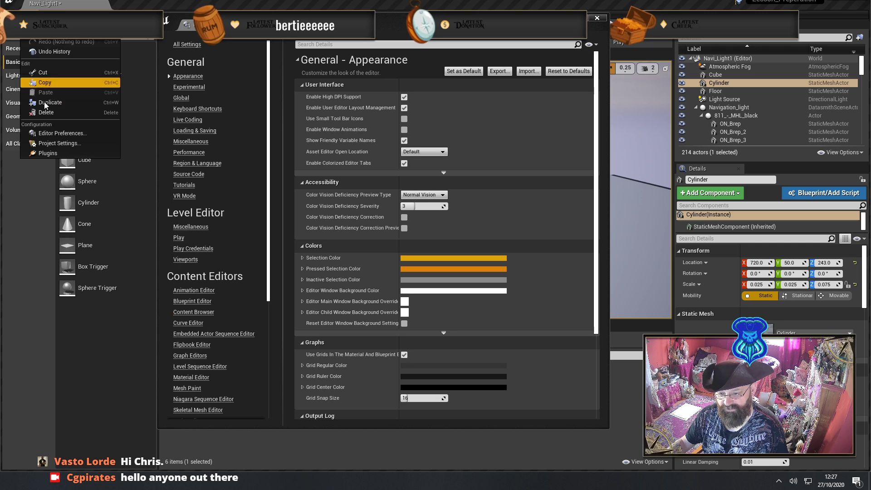
click(49, 144)
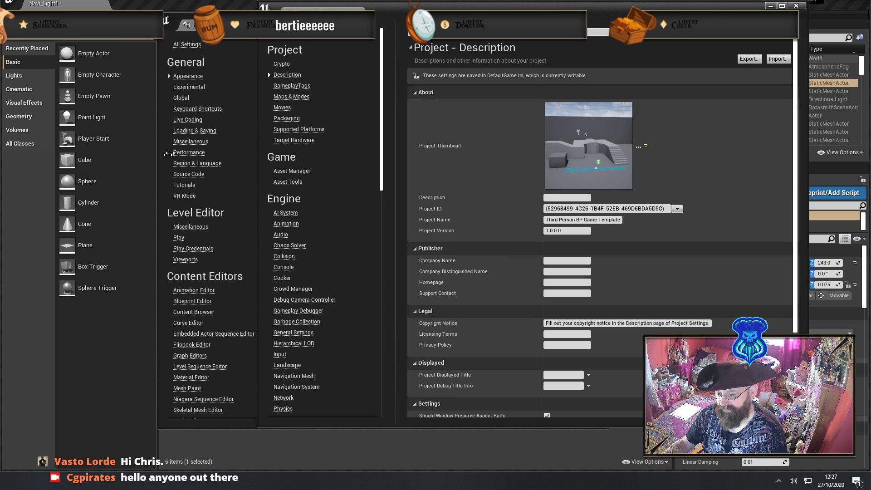
text(ssgi)
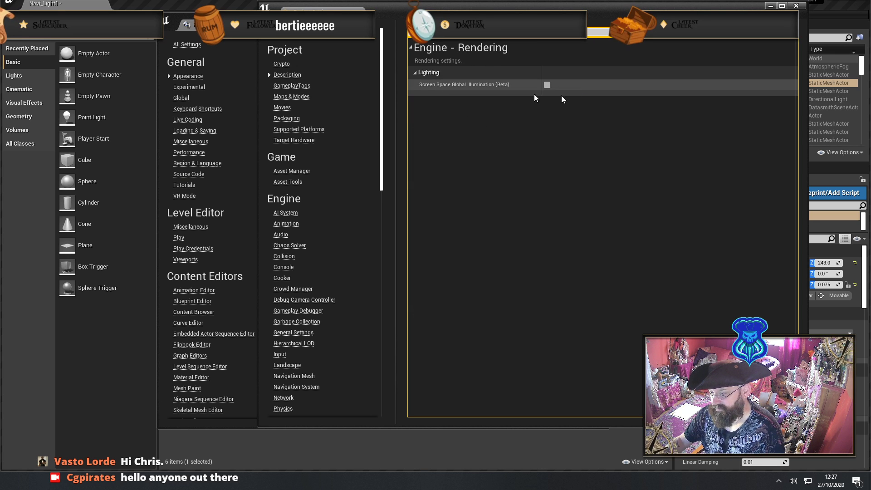
click(547, 84)
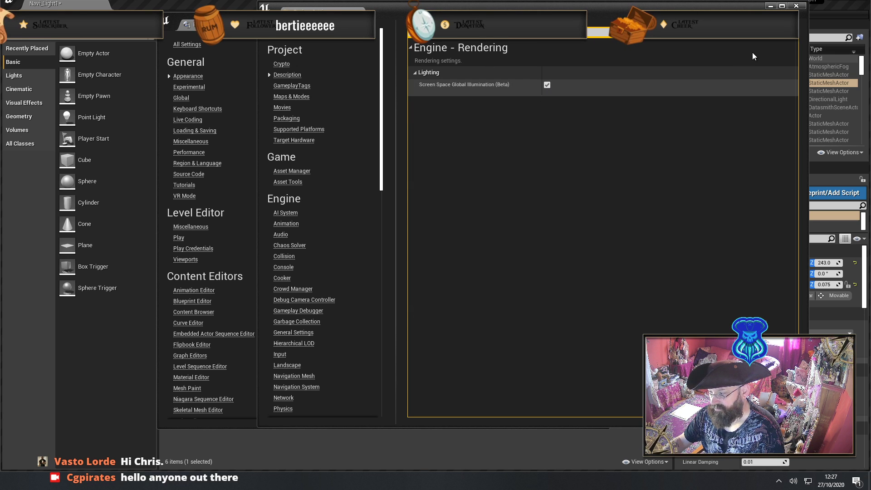
click(804, 8)
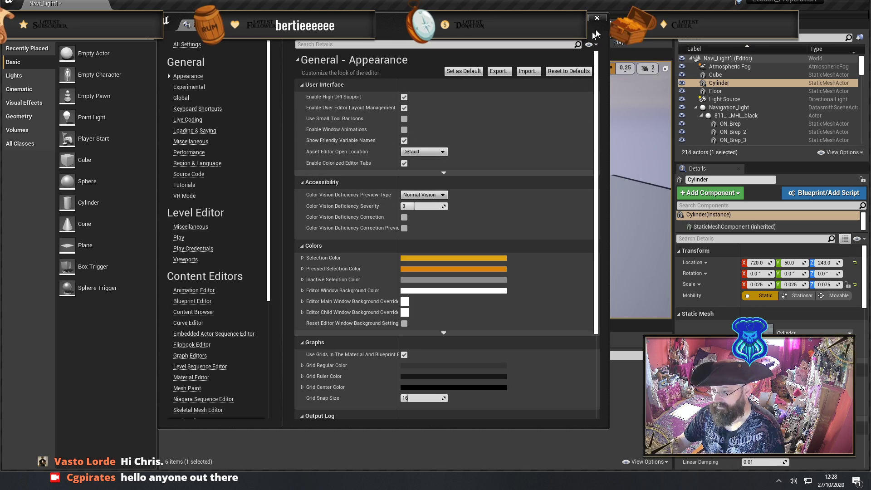
click(607, 21)
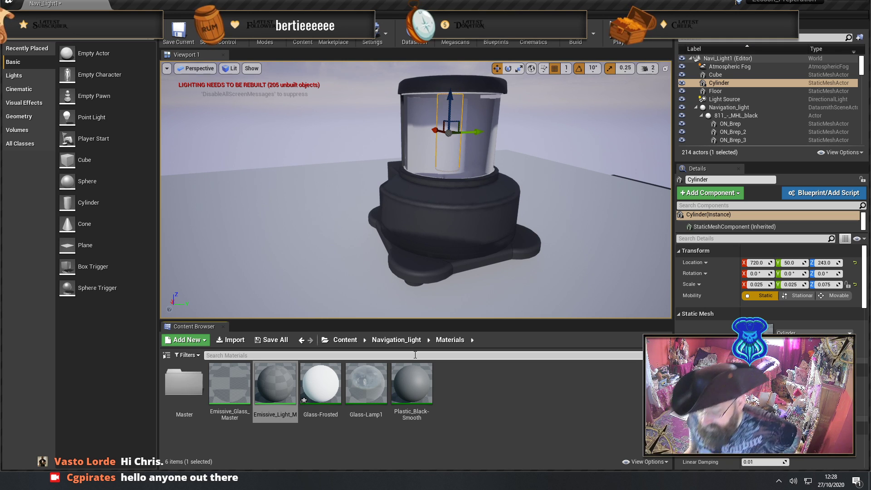
Select the Emissive_Light_M material in the Materials folder
click(330, 392)
click(278, 393)
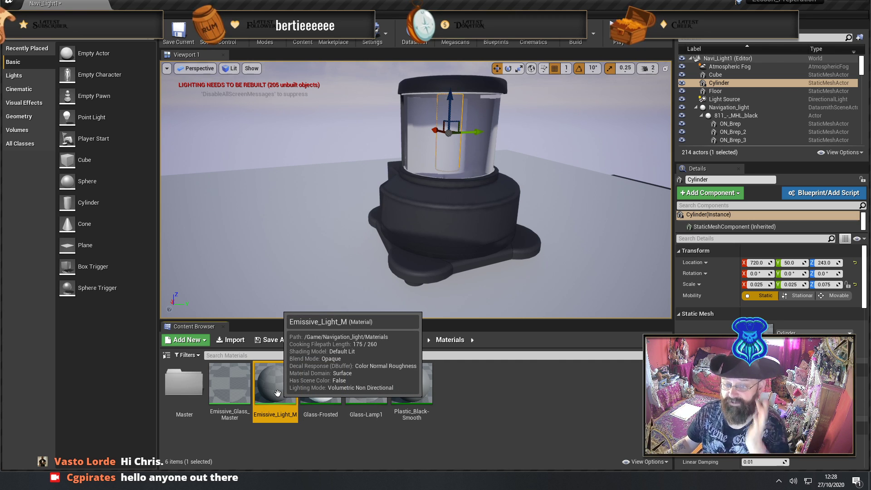
Open the Emissive_Light_M material and add a Constant3Vector node connected to its Base Color
double_click(278, 393)
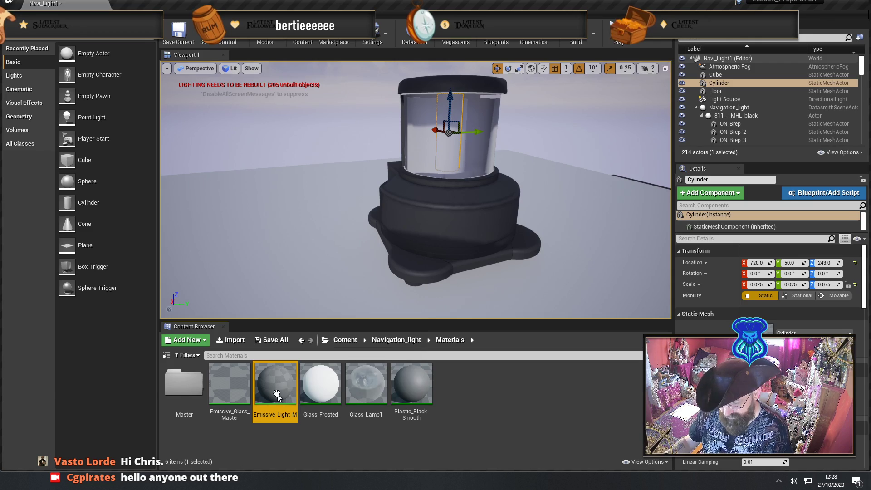
right_drag(325, 189, 387, 194)
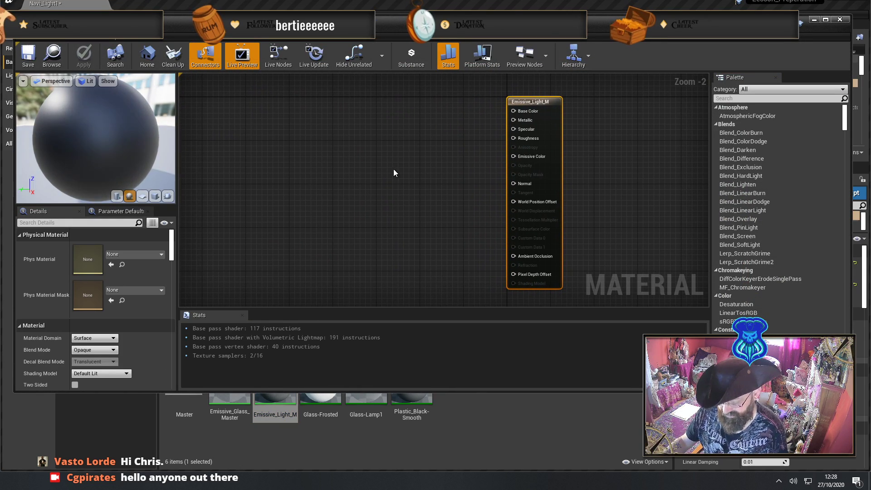
click(371, 101)
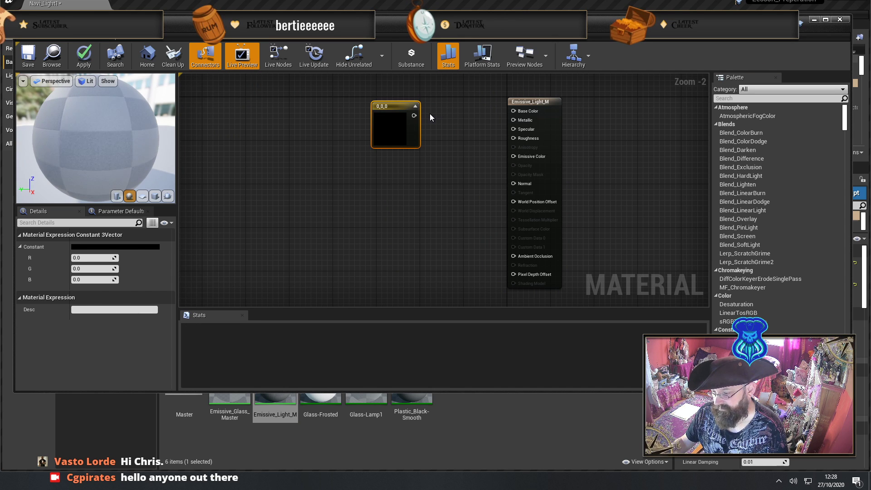
drag(506, 115, 516, 112)
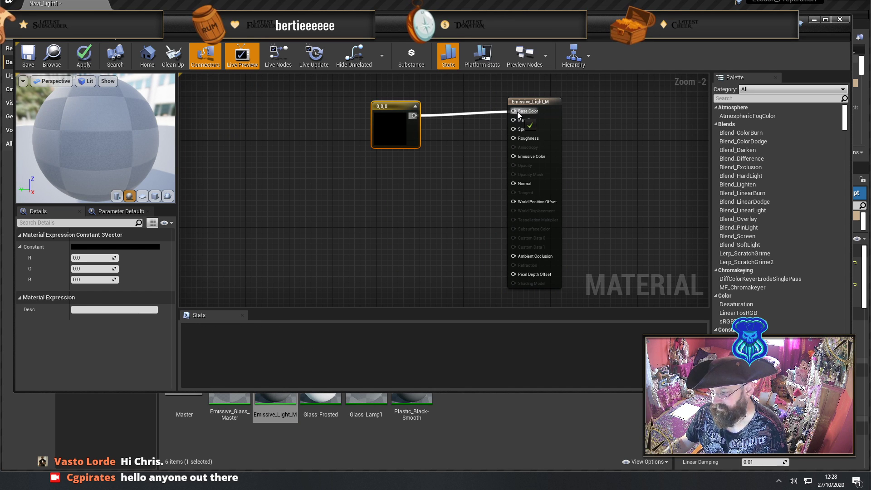
Set the Constant3Vector colour to 0.9375 for R, G and B, and move the node farther from the material output
click(82, 247)
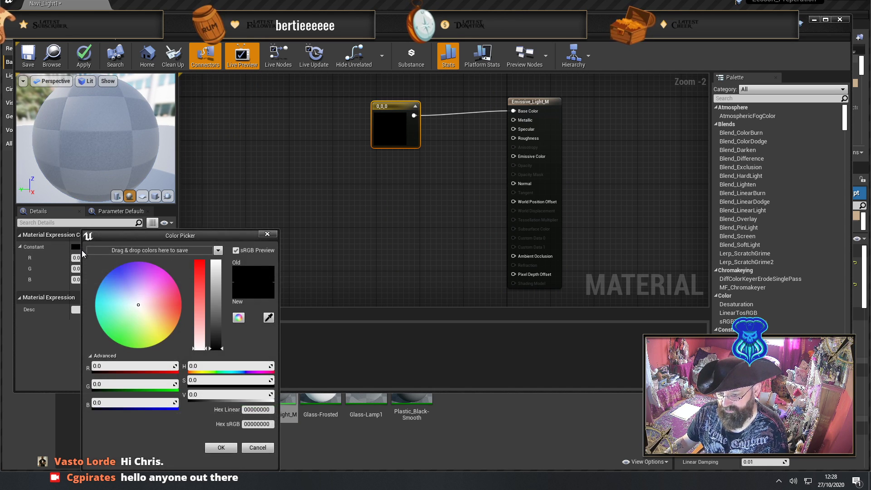
drag(210, 296, 213, 266)
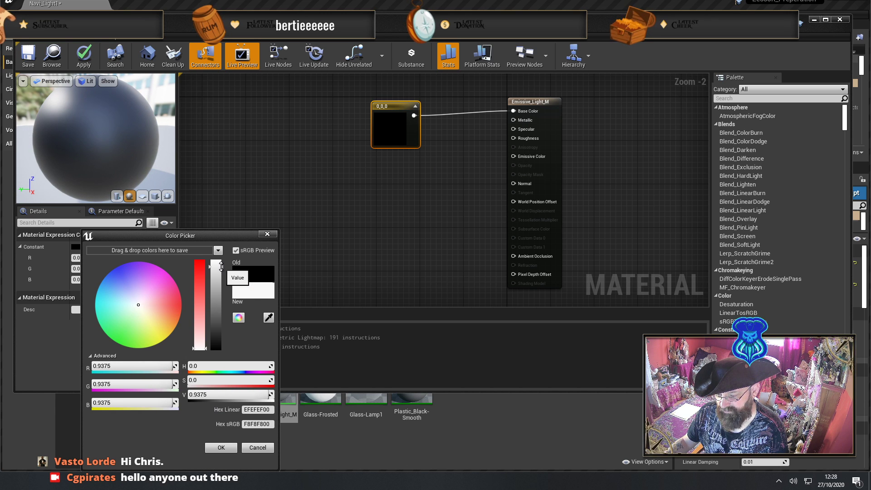
click(228, 449)
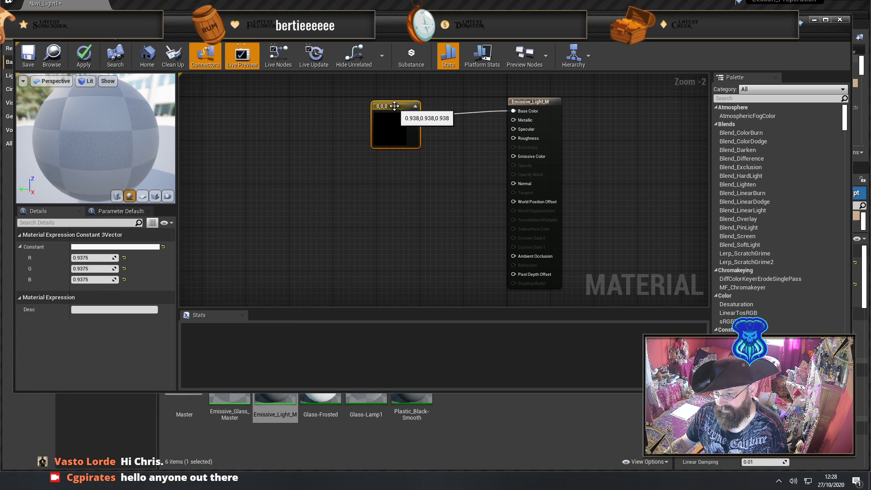
drag(394, 106, 350, 92)
Add a second Constant3Vector node in the empty space below the white colour node
mouse_move(393, 167)
right_down()
mouse_move(373, 165)
mouse_move(384, 155)
right_up()
scroll(357, 185, up, 2)
right_drag(357, 185, 420, 164)
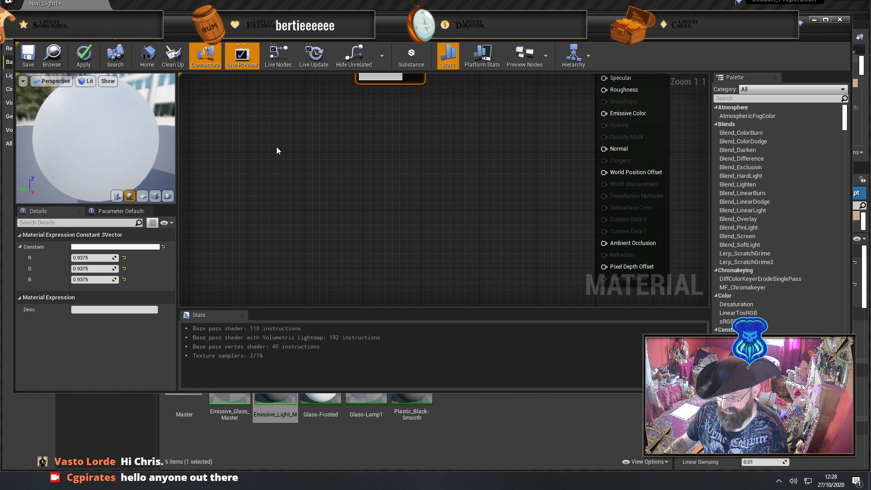
click(298, 113)
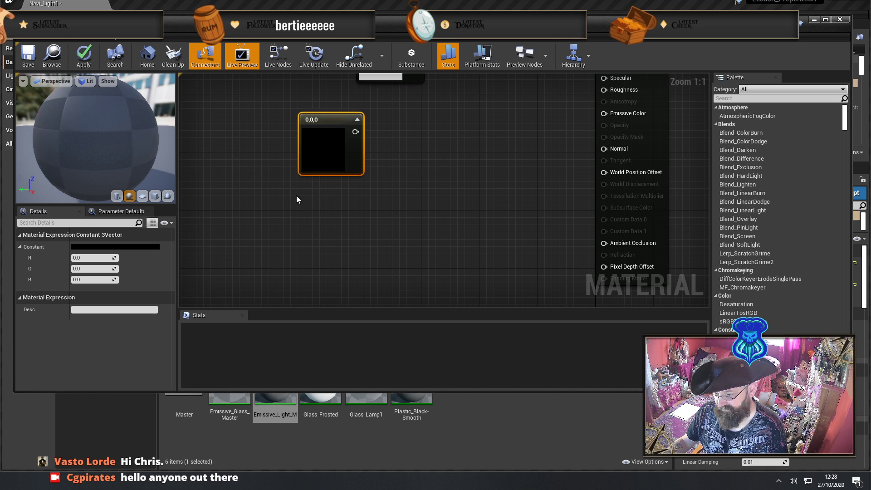
right_click(340, 211)
text(1111111111111111111111)
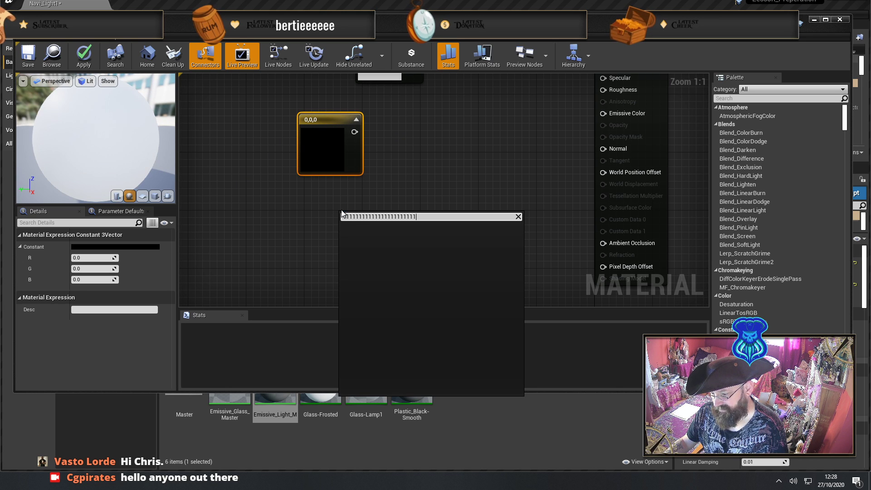
key(BackSpace)
key(BackSpace)
key(BackSpace)
key(BackSpace)
key(BackSpace)
key(BackSpace)
key(BackSpace)
key(BackSpace)
key(BackSpace)
key(BackSpace)
key(BackSpace)
key(BackSpace)
key(BackSpace)
key(BackSpace)
key(BackSpace)
key(BackSpace)
key(BackSpace)
key(BackSpace)
key(BackSpace)
key(BackSpace)
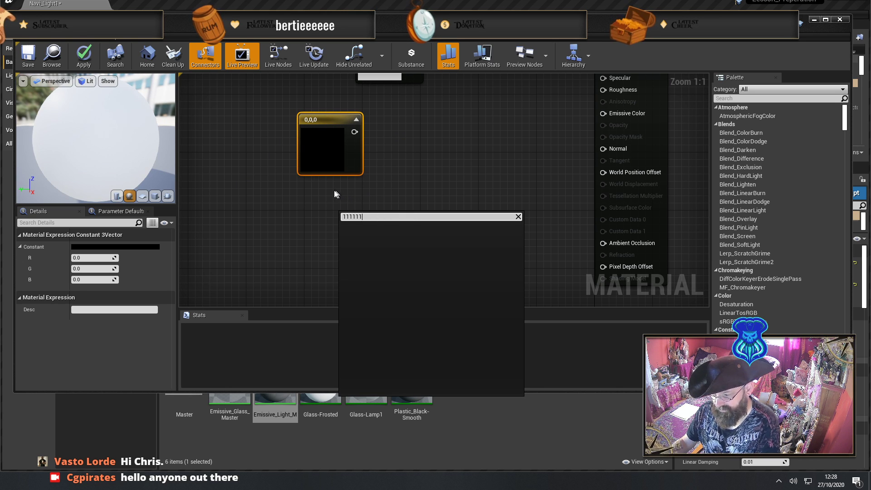
click(316, 205)
Add a Constant and a Multiply node, wiring the black vector to input A and the Constant to input B
click(335, 210)
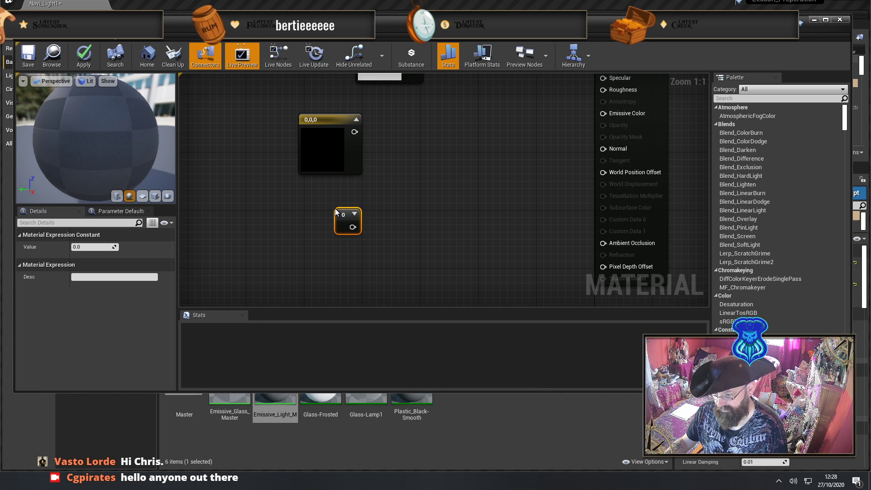
right_drag(408, 192, 358, 246)
key(m)
click(347, 221)
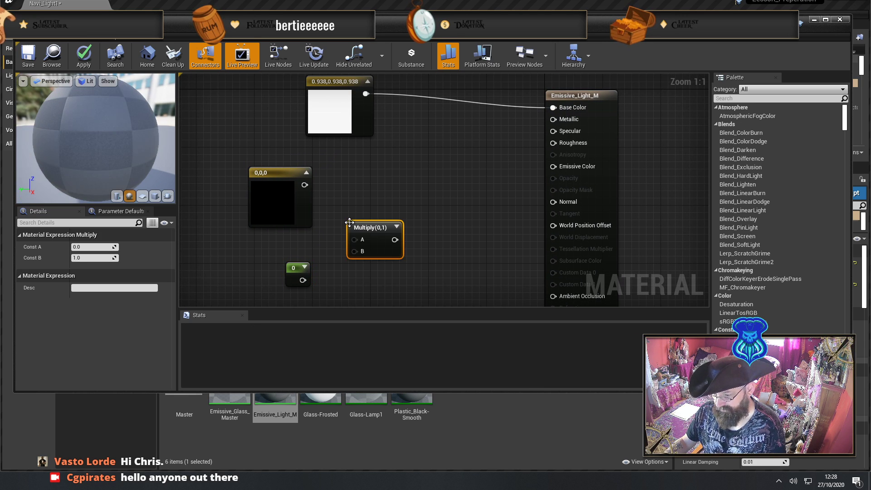
drag(305, 185, 302, 280)
Convert the black vector node and the Constant node together into parameters
drag(209, 145, 226, 169)
drag(279, 253, 296, 279)
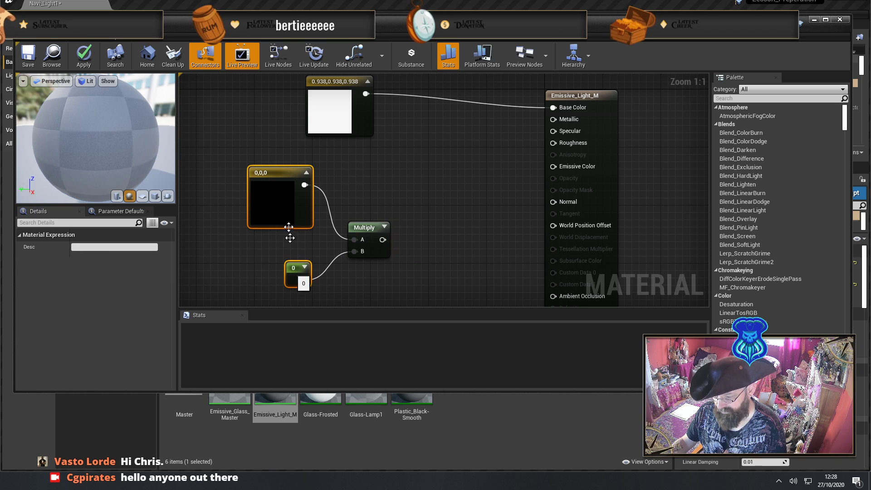
right_click(284, 176)
click(318, 181)
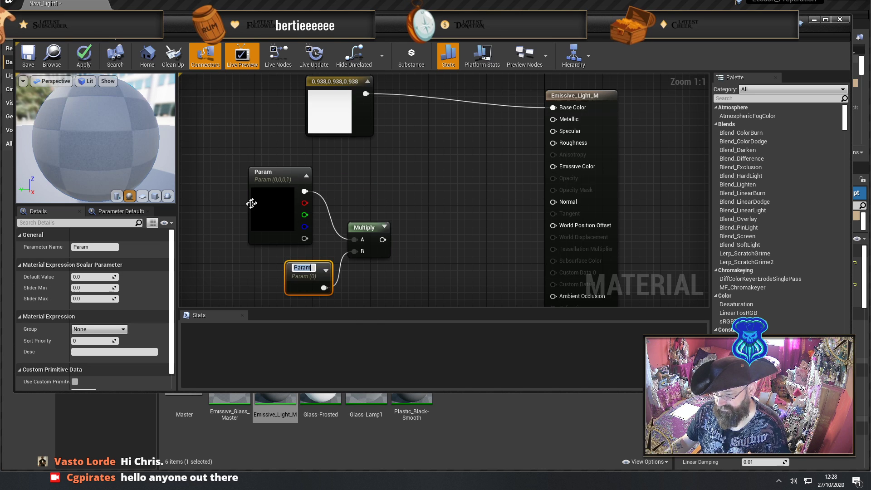
Rename the vector parameter as Light_Colour
right_drag(227, 208, 256, 182)
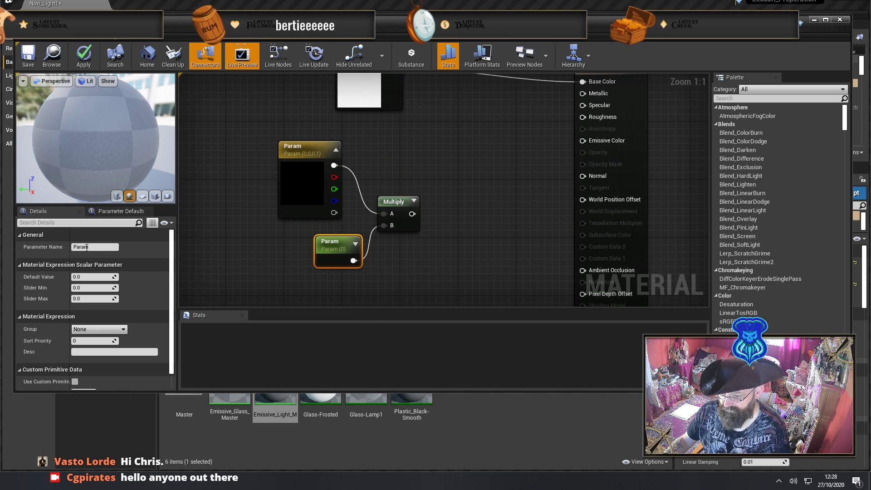
click(289, 152)
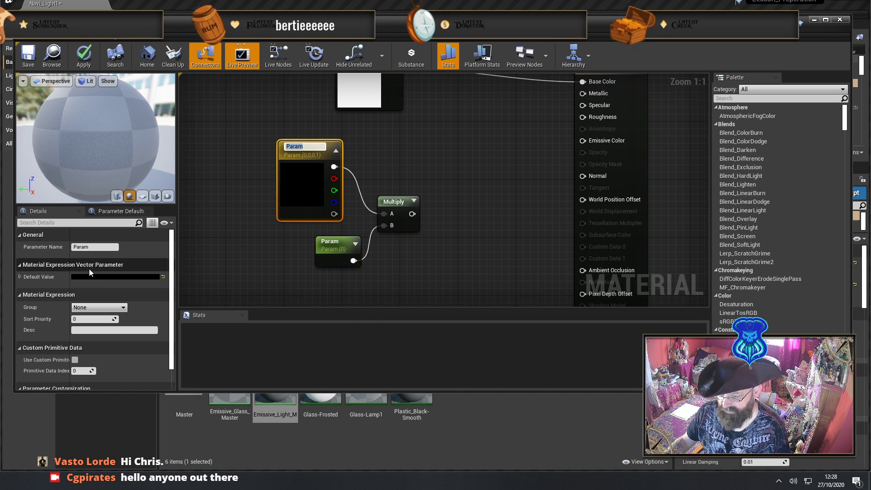
click(99, 247)
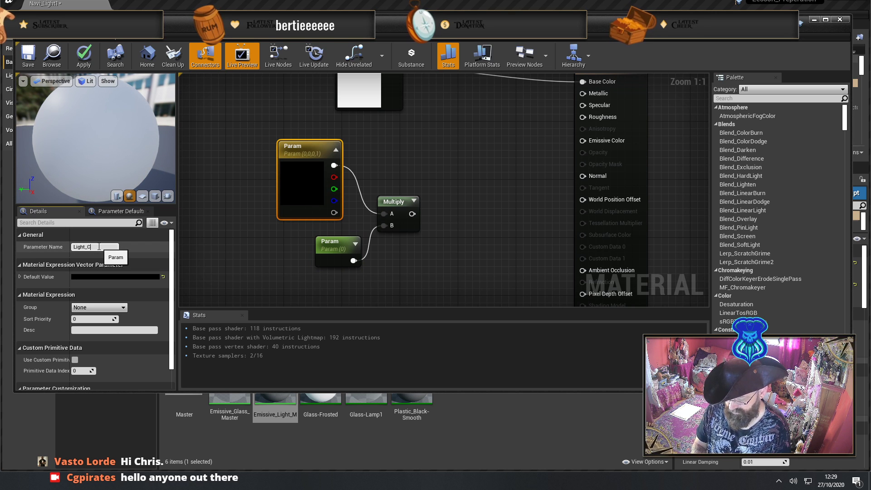
text(Light_Colour)
key(Return)
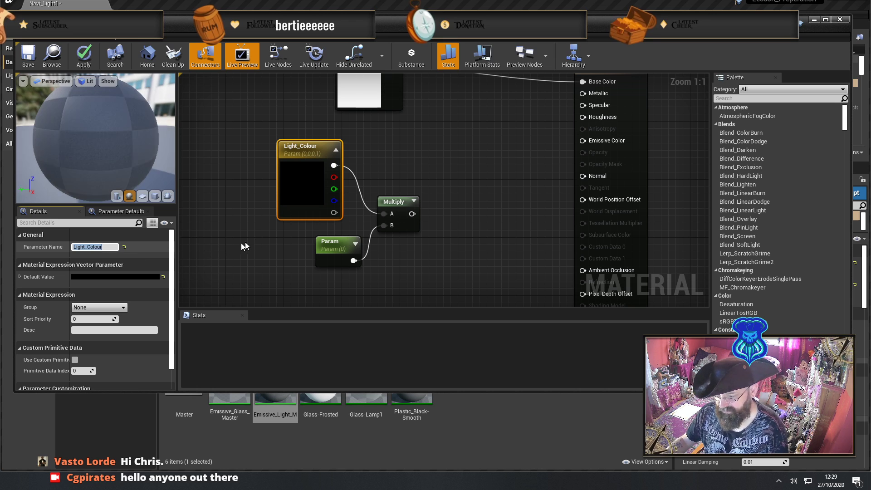
Rename the scalar parameter as Emissive_Level_for_Colour and move its node clear of the Multiply node
click(323, 246)
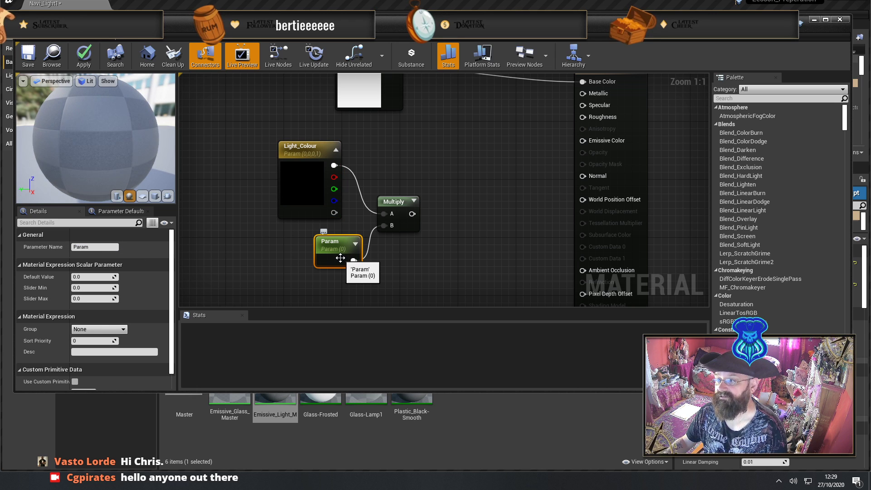
click(92, 247)
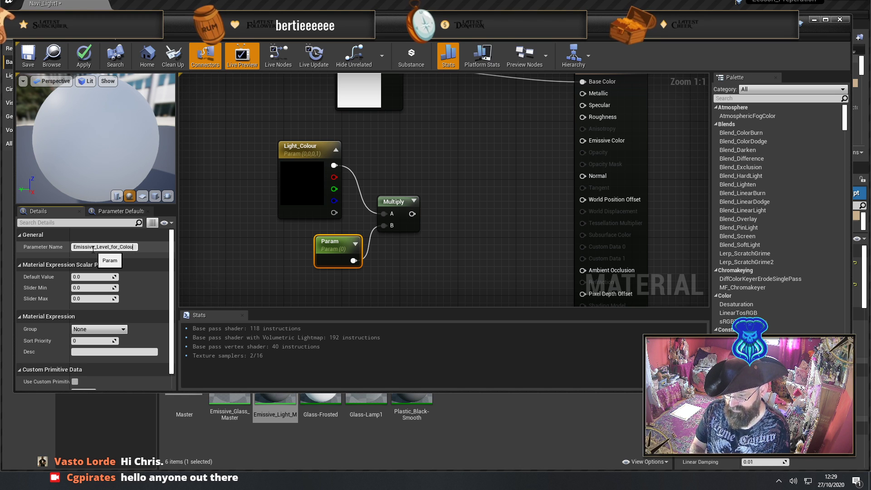
text(r)
key(Return)
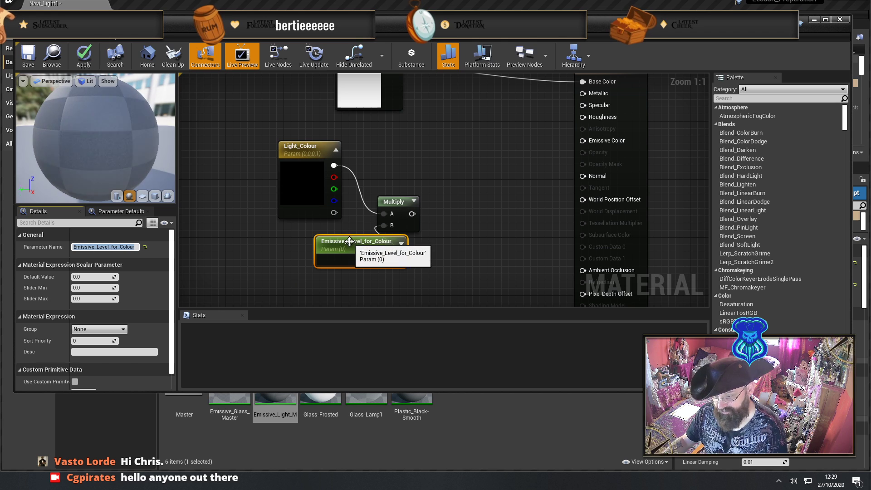
drag(348, 236, 283, 238)
Add another Constant node above the Multiply node and convert it to a parameter
right_drag(312, 237, 241, 272)
click(341, 190)
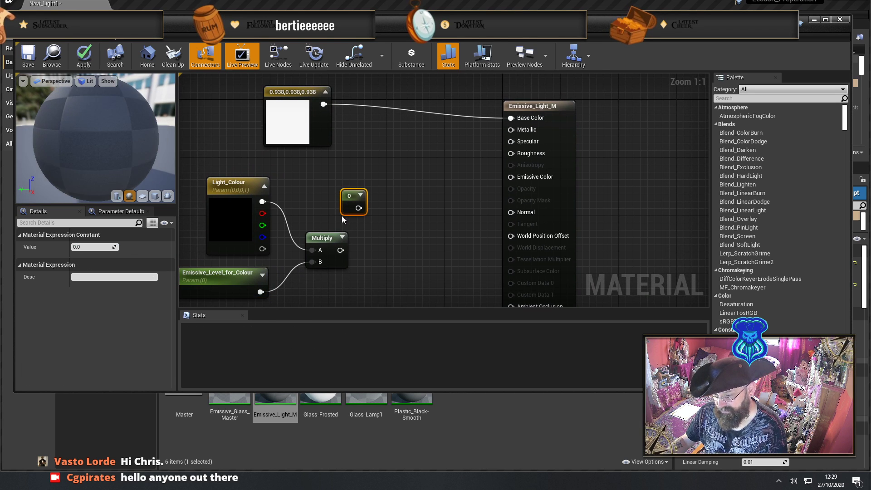
right_click(356, 197)
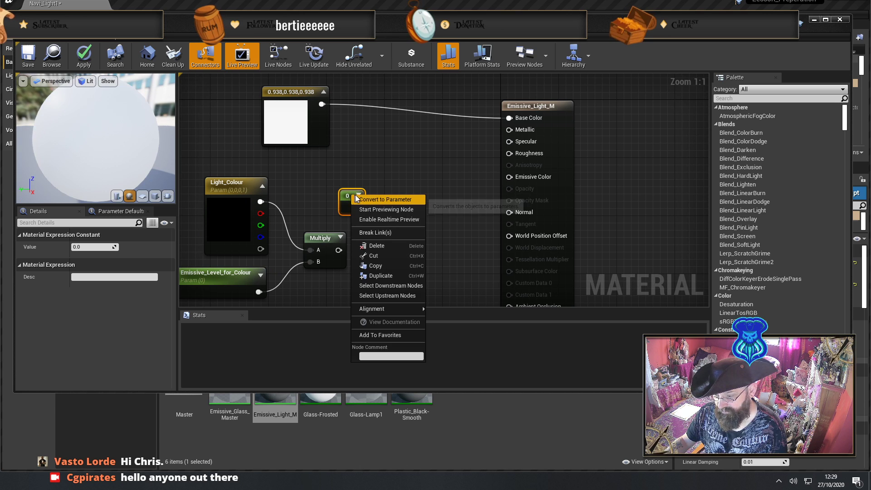
click(385, 199)
Name the new scalar parameter Emissive_Multiplier and place it beside the Light_Colour node
click(99, 246)
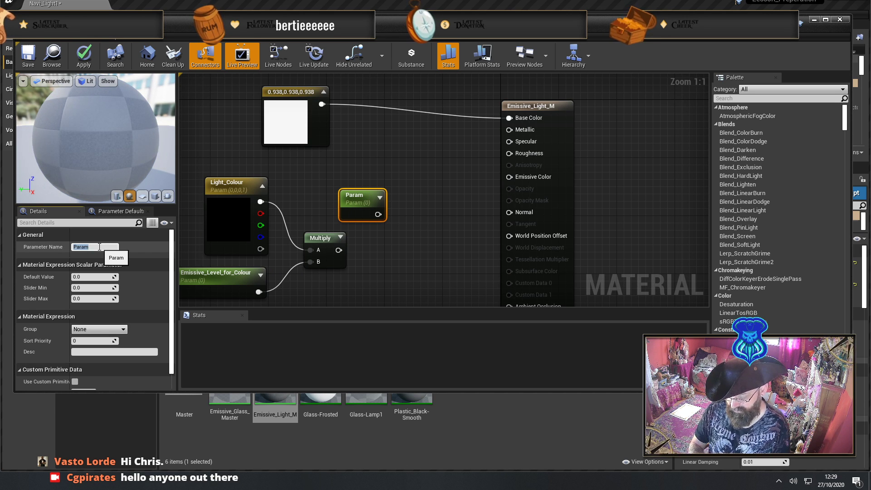
text(Emissive_Mul)
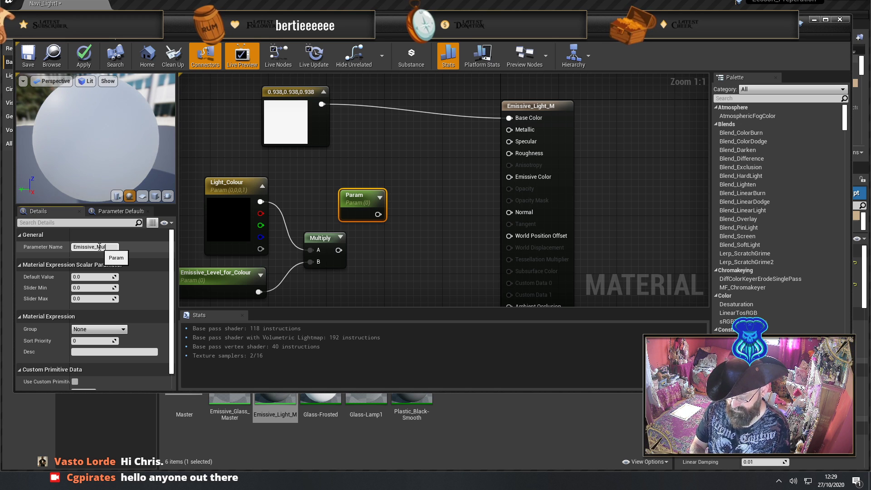
text(tiplier)
key(Return)
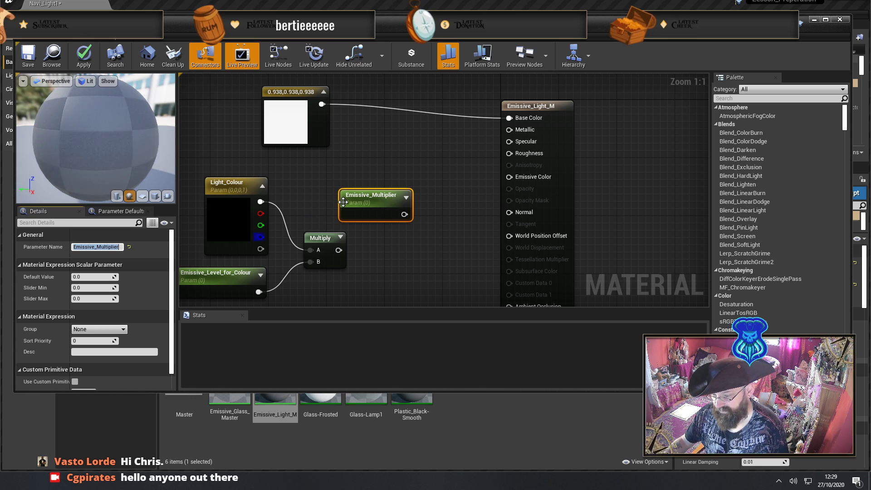
drag(366, 203, 310, 193)
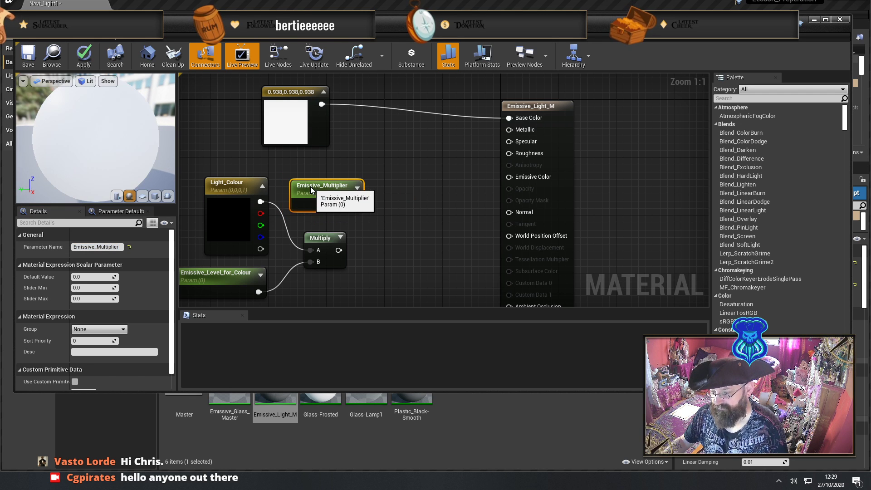
Add a second Multiply node, connecting Emissive_Multiplier to input A and the first Multiply's output to input B
right_drag(402, 216, 376, 197)
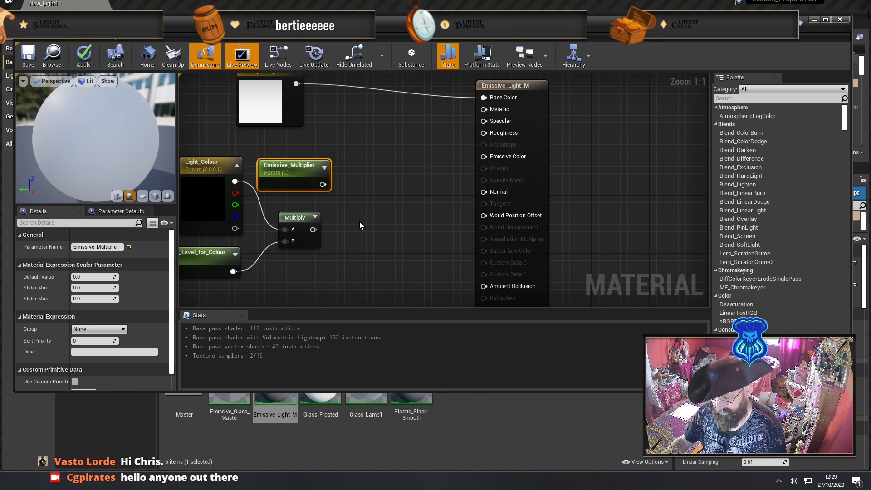
right_drag(358, 211, 393, 218)
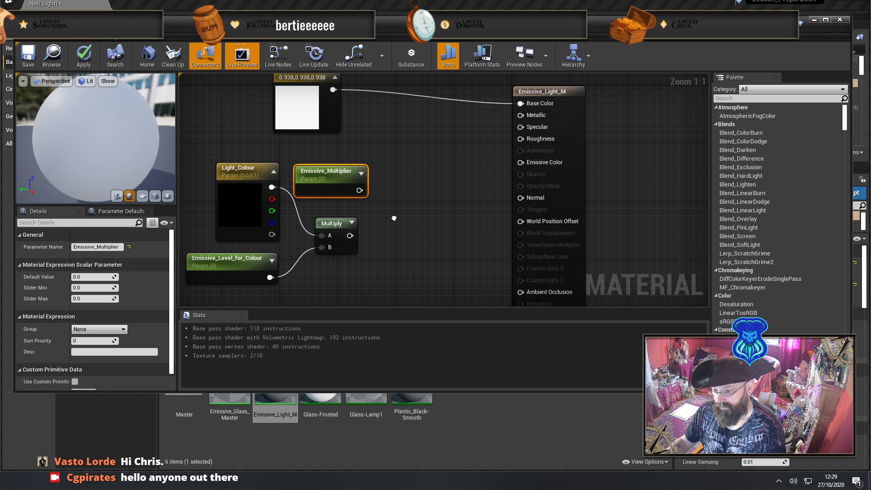
click(392, 209)
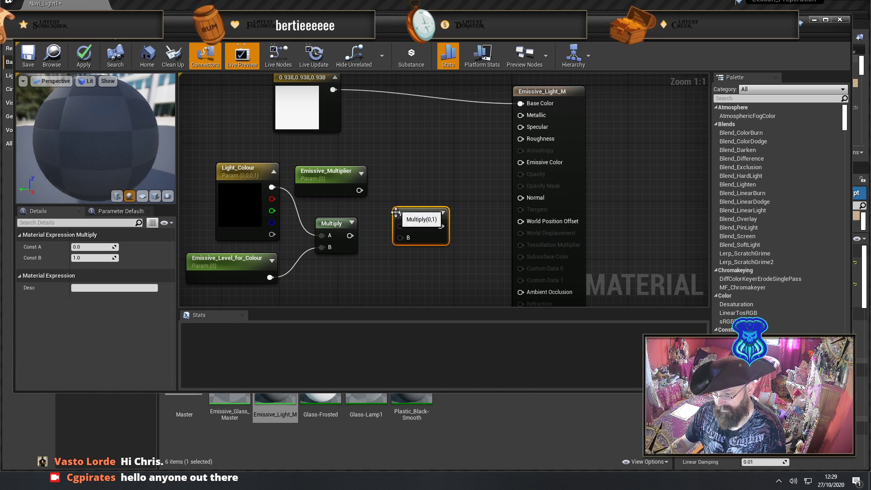
drag(358, 190, 400, 238)
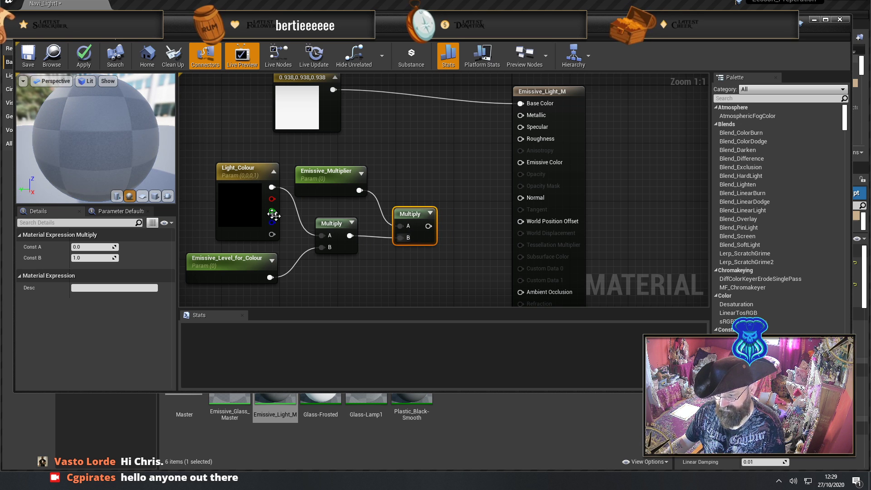
Connect the second Multiply node's output to the material's Emissive Color
right_drag(455, 194, 434, 206)
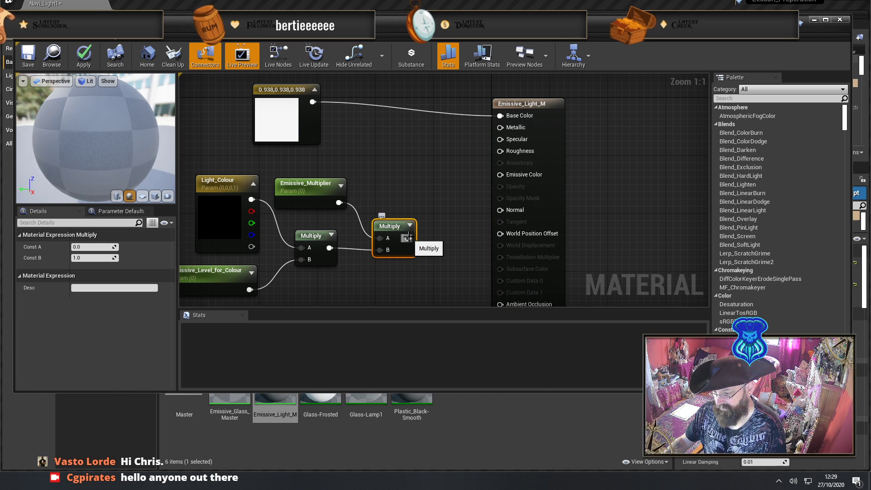
drag(408, 238, 500, 175)
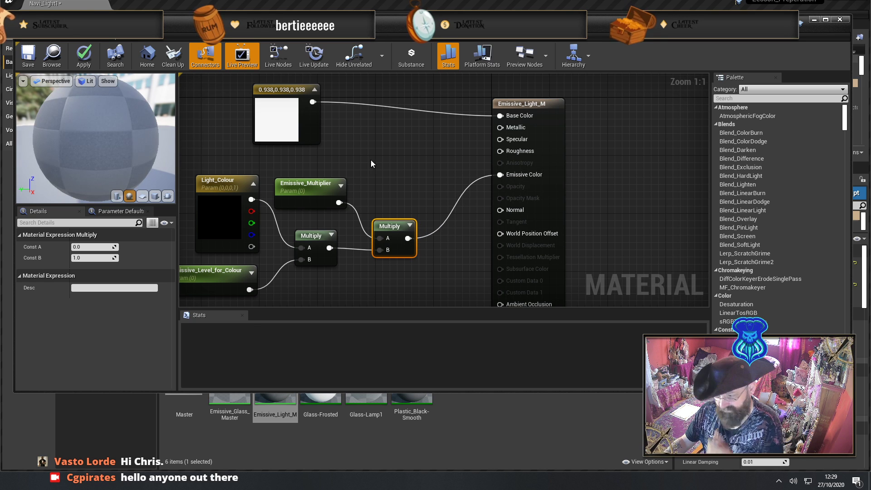
right_drag(371, 160, 401, 208)
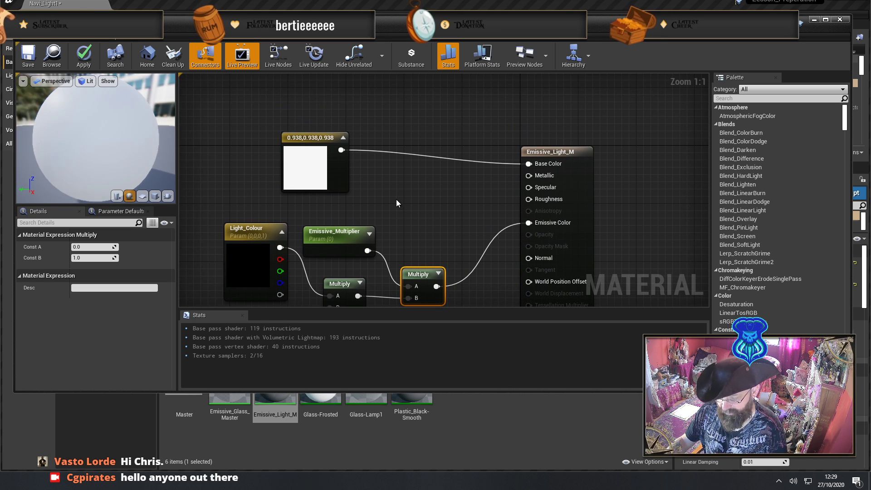
Add two Constant nodes and connect one to Metallic and the other to Roughness on the material
click(399, 169)
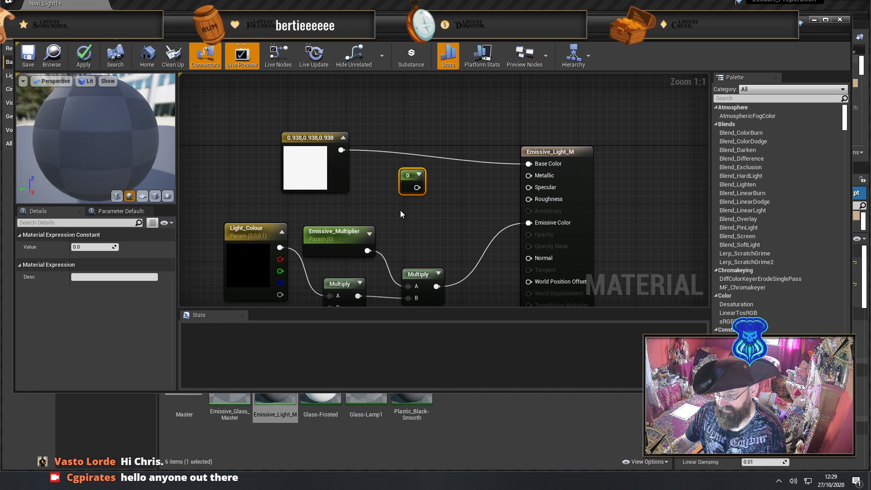
click(398, 221)
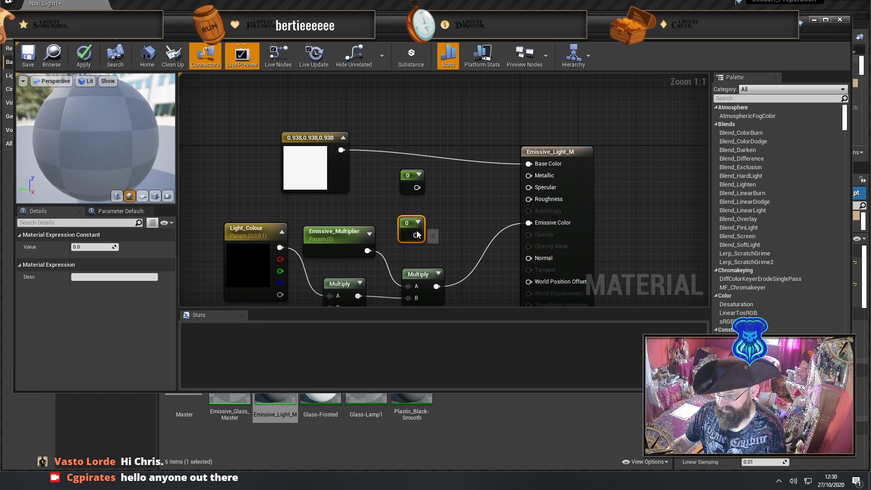
drag(416, 235, 528, 199)
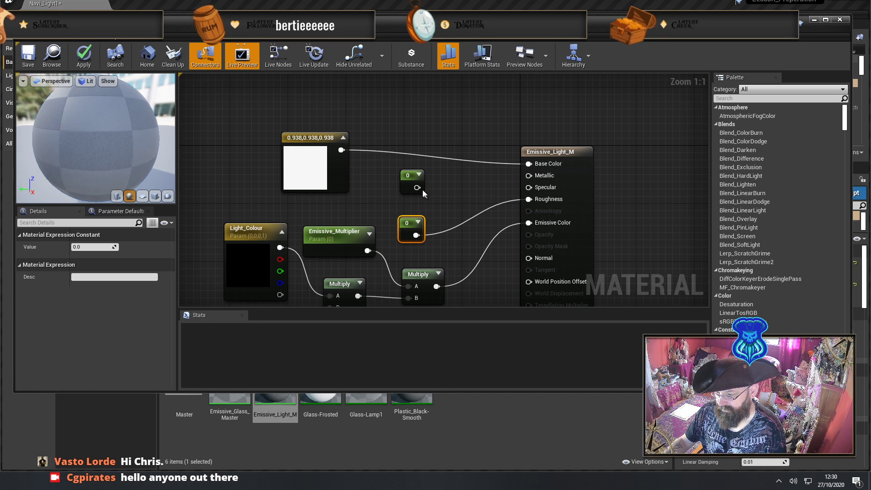
drag(416, 187, 529, 176)
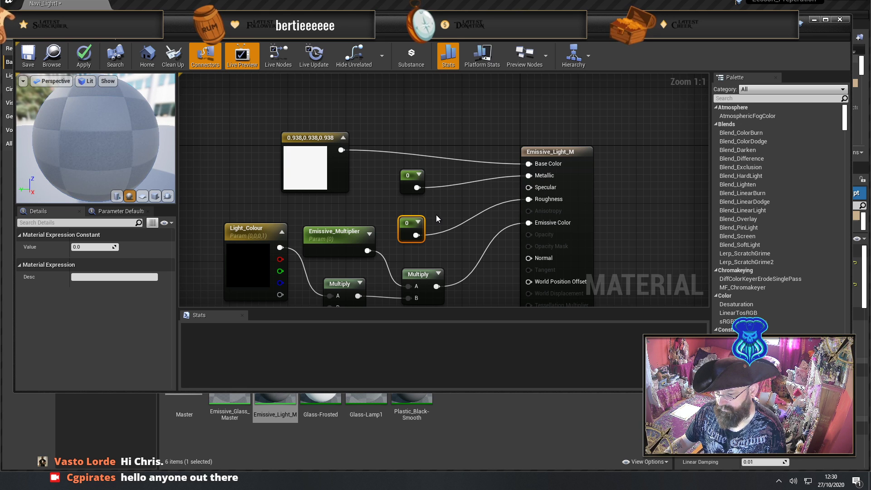
Set the Constant node feeding Metallic to 0.8 and check the reflections on the preview sphere
click(405, 173)
click(90, 247)
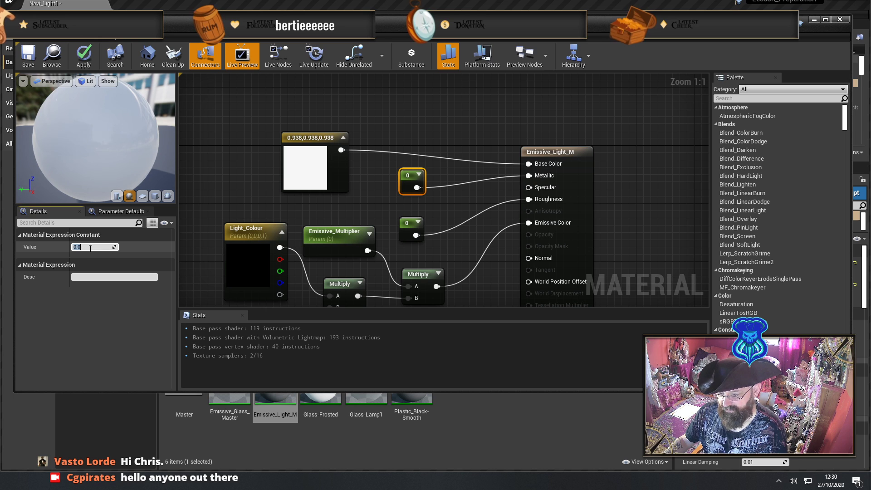
text(0.8)
key(Tab)
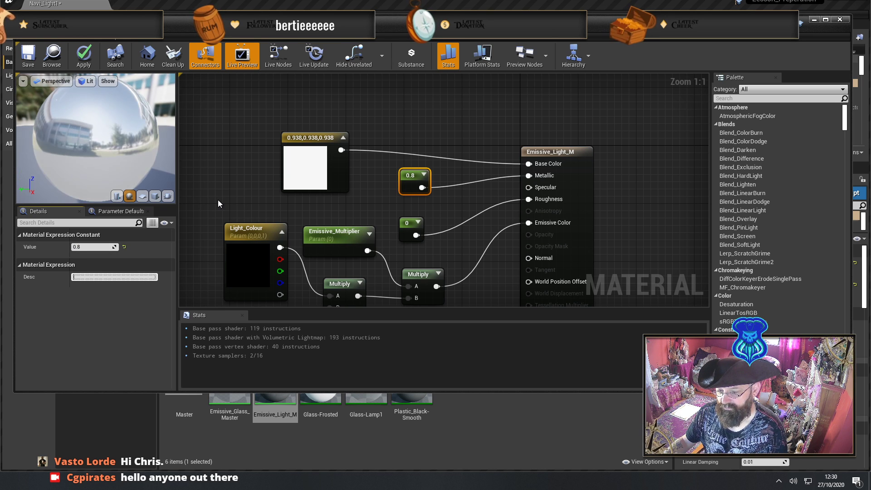
drag(69, 163, 25, 152)
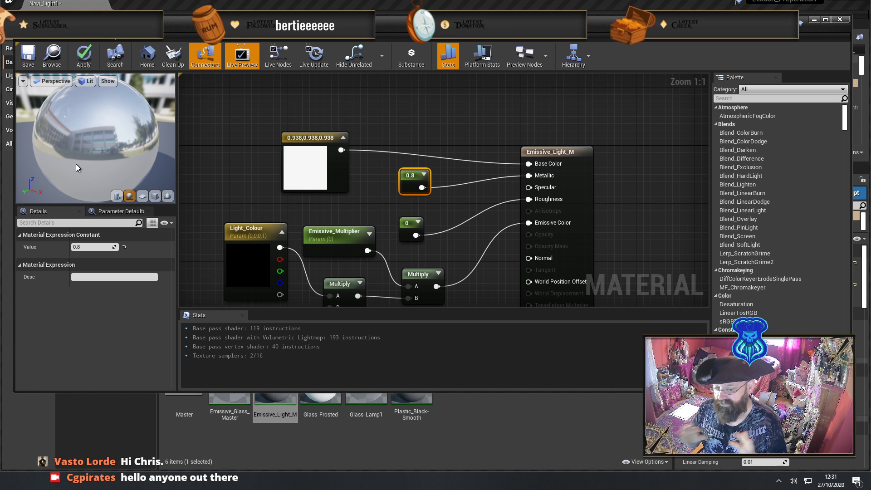
Set the Light_Colour parameter's default to a light orange with R 1.0, G 0.417737 and B 0.195823
click(256, 235)
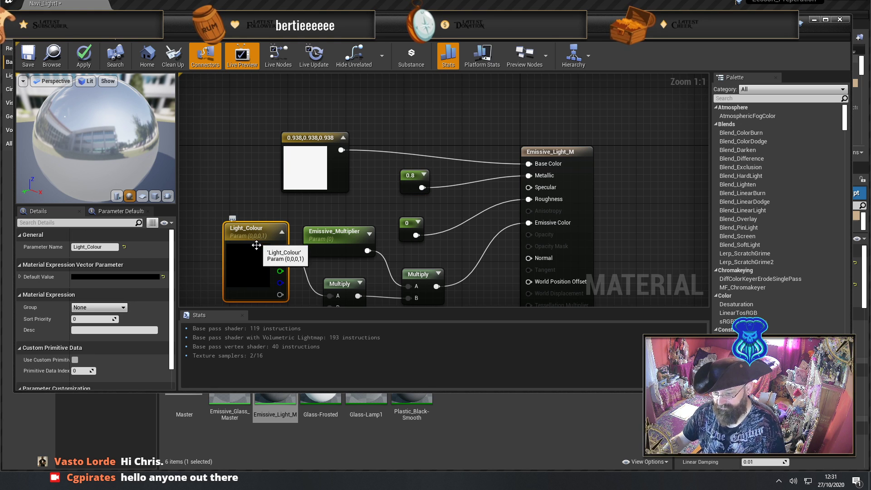
click(78, 277)
drag(213, 347, 218, 261)
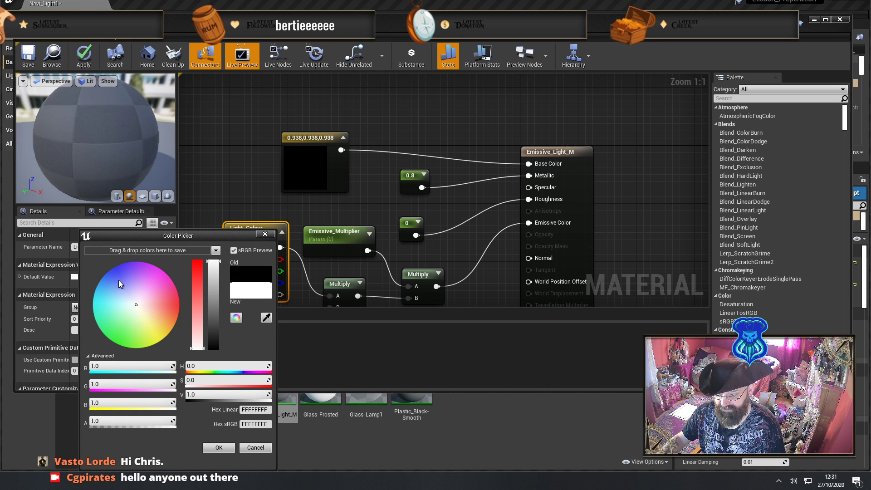
mouse_move(118, 284)
mouse_down()
mouse_move(115, 273)
mouse_move(144, 311)
mouse_move(124, 341)
mouse_move(172, 322)
mouse_move(170, 315)
mouse_up()
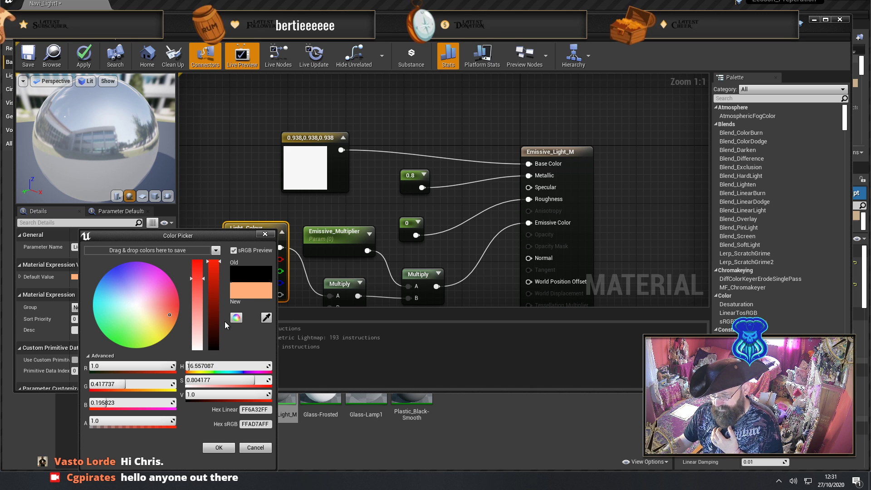
click(219, 447)
Set the default value of the Emissive_Level_for_Colour parameter to 1
right_drag(216, 191, 210, 115)
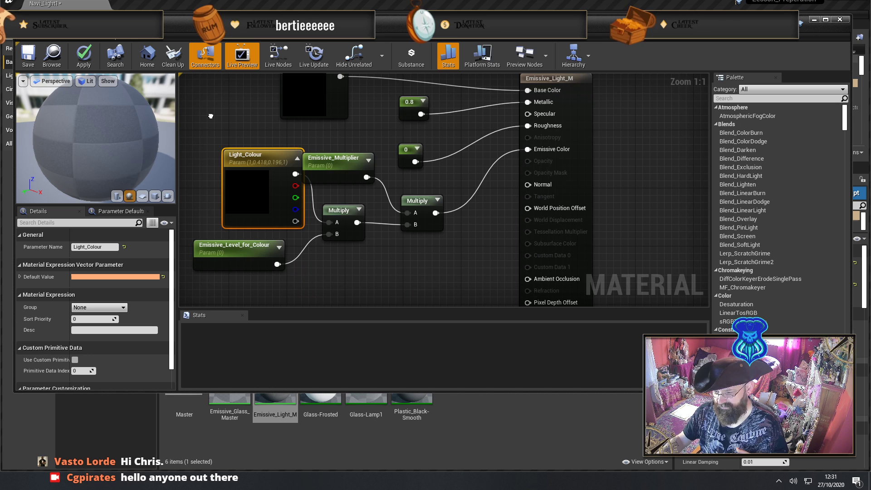
click(240, 253)
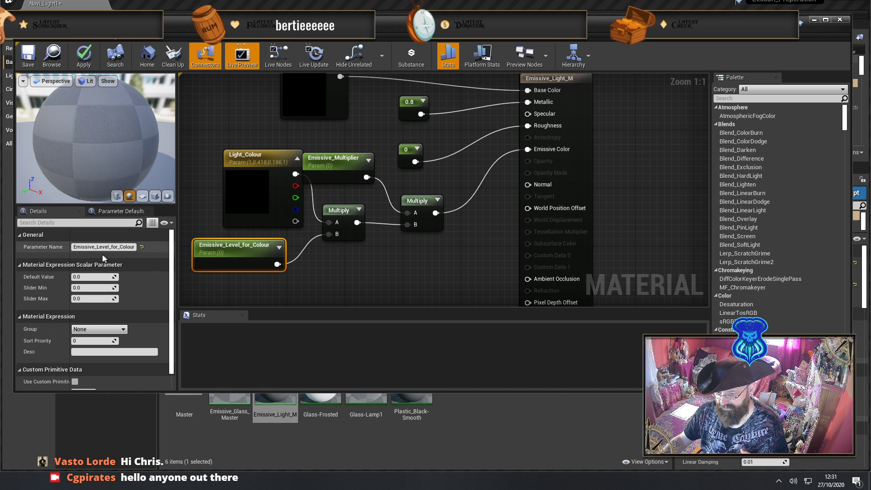
click(89, 276)
text(1)
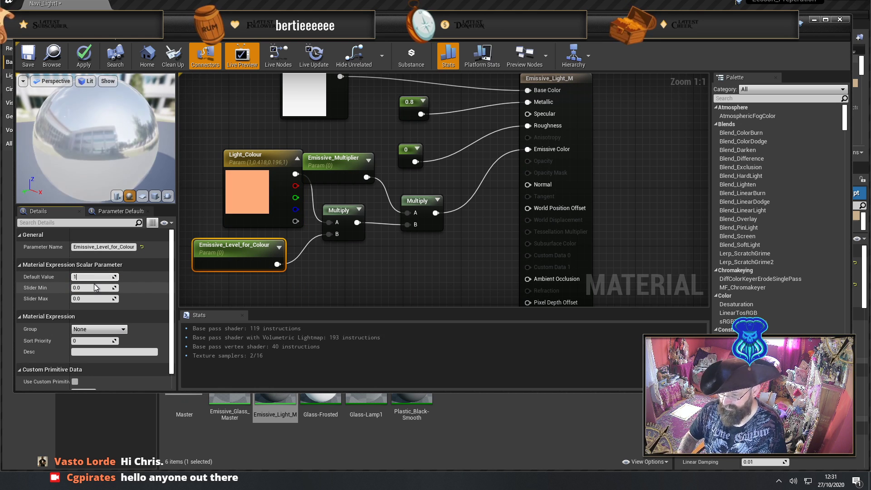
key(Return)
Set the Emissive_Multiplier parameter's default value to 1 and save the material
click(341, 167)
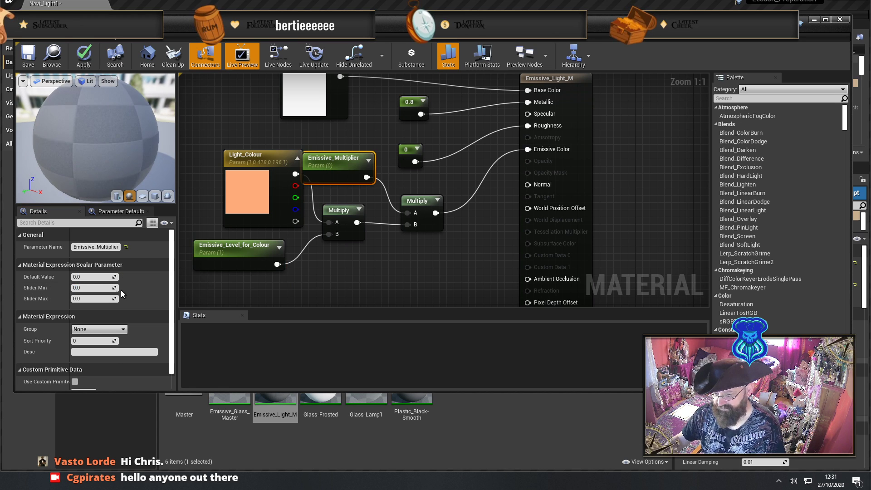
text(1)
key(Tab)
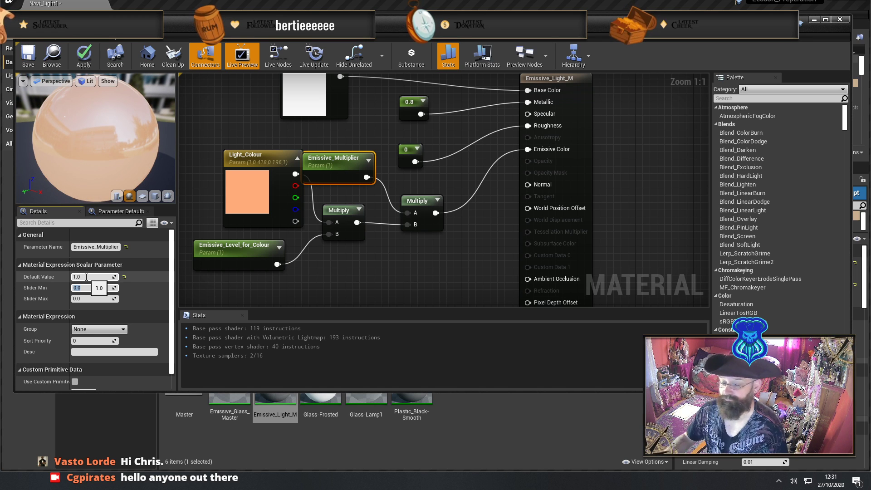
click(28, 55)
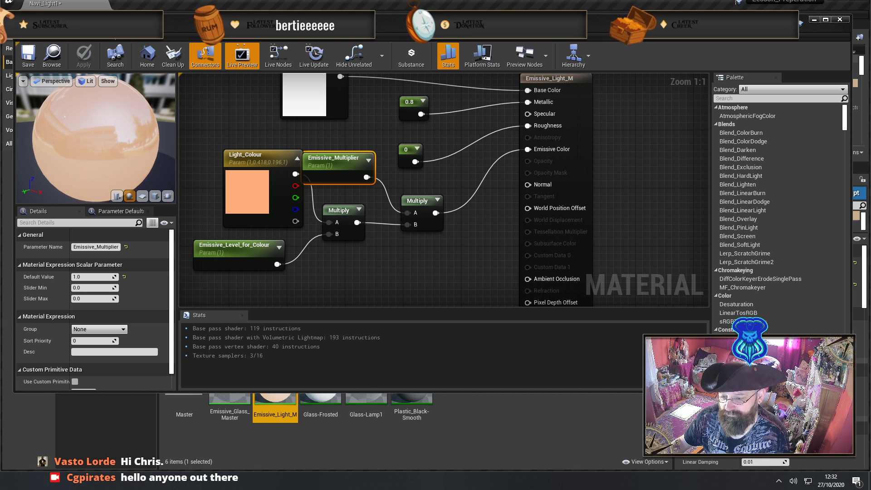
Return to the level and create a material instance of Emissive_Light_M named Emissive_Light_M_Inst in the Materials folder
click(116, 24)
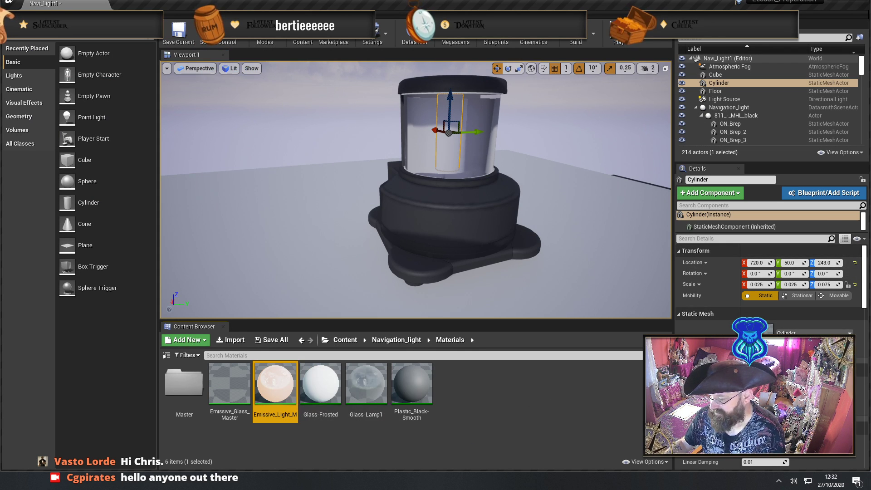
click(580, 164)
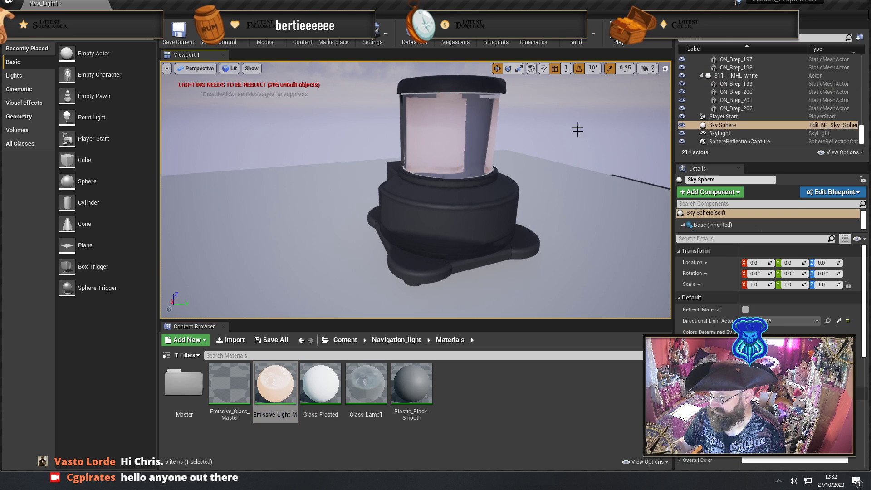
alt+drag(587, 166, 522, 167)
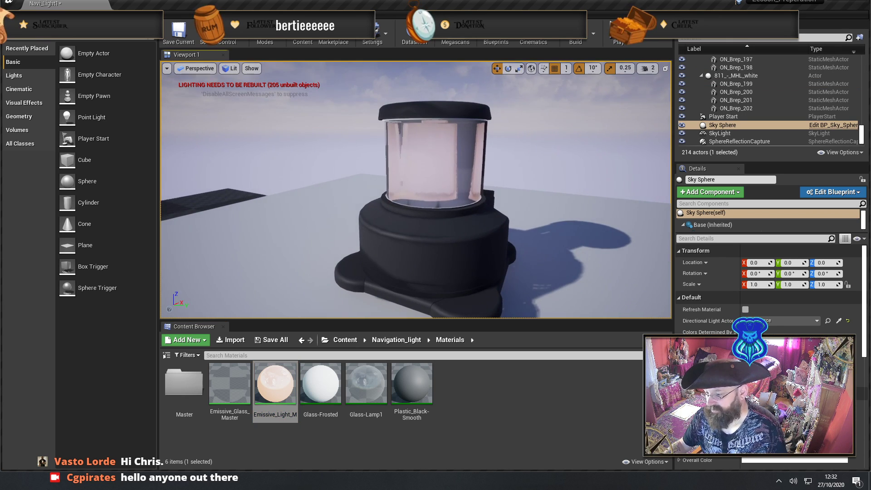
right_click(268, 387)
click(303, 174)
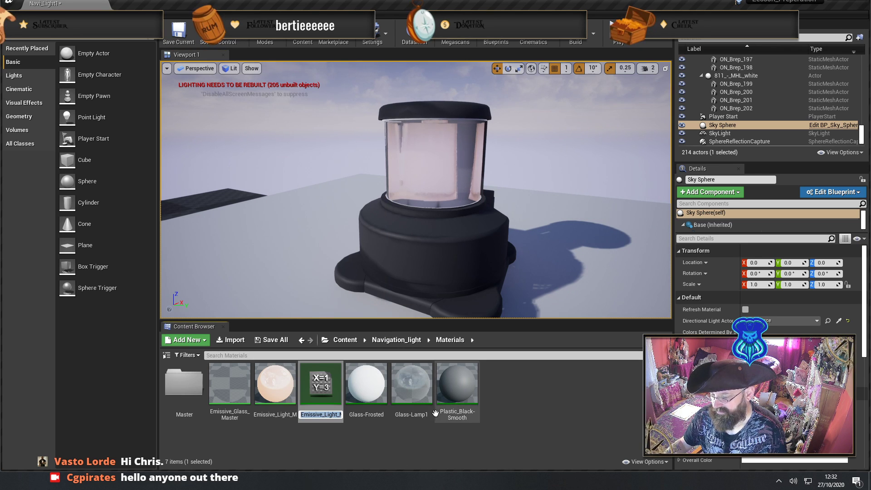
key(Return)
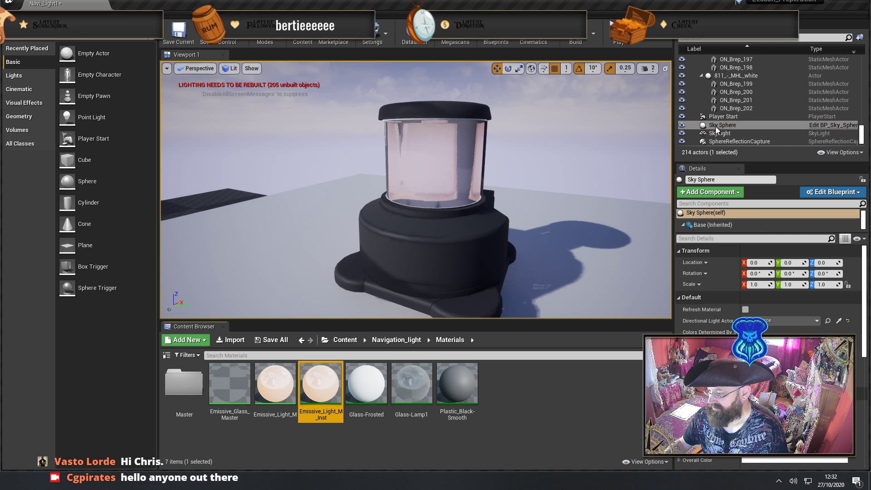
Filter the level's actors by "cyl", select the Cylinder and pick Emissive_Light_M_Inst as its material
scroll(725, 118, up, 1)
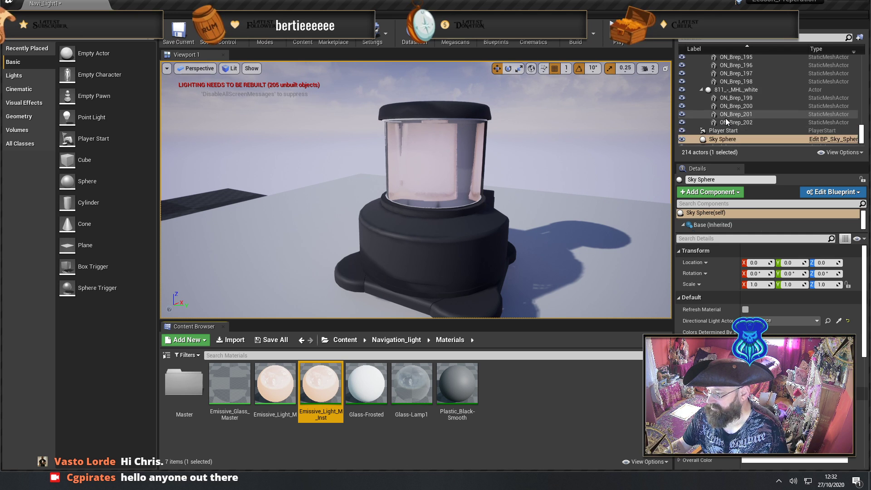
scroll(724, 120, down, 1)
click(752, 38)
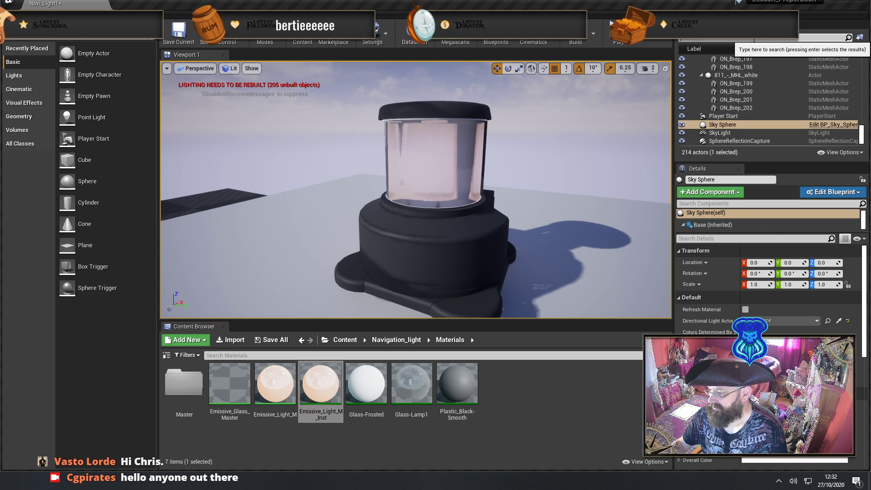
text(cyl)
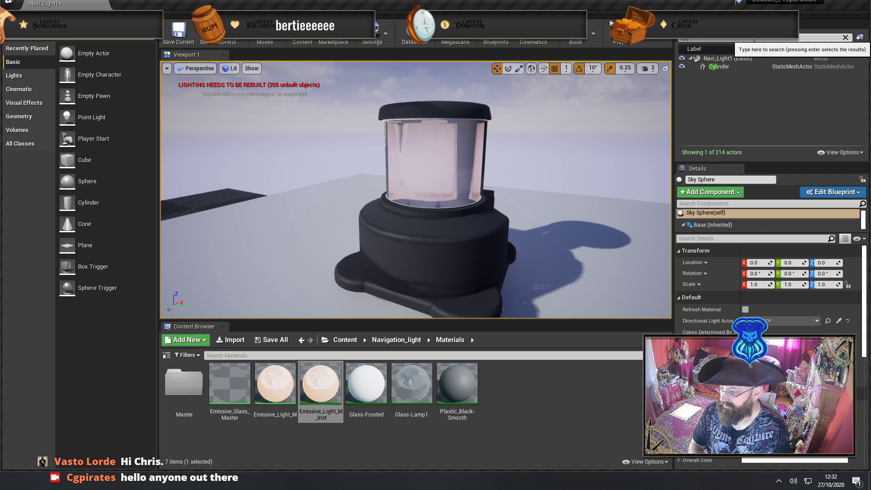
click(724, 68)
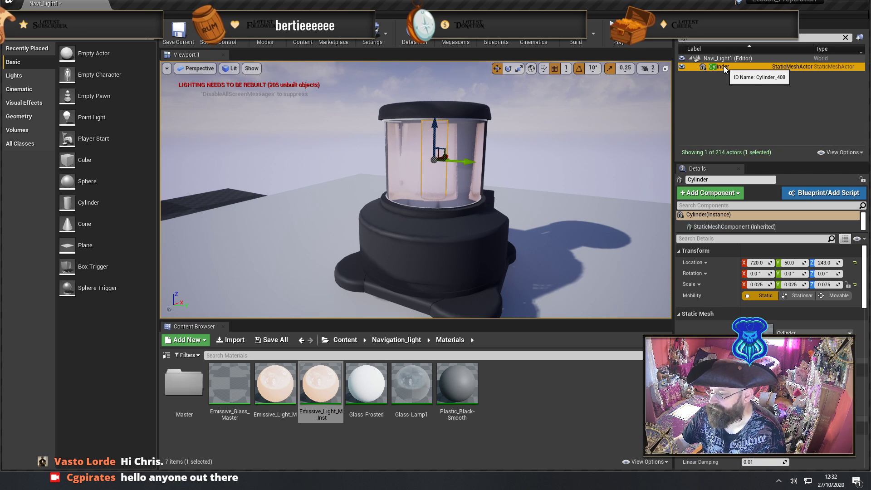
click(338, 389)
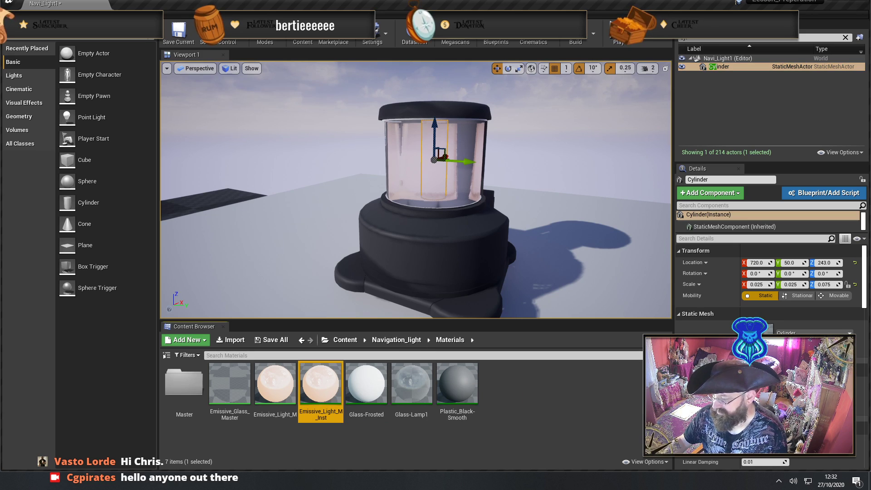
Open Emissive_Light_M_Inst, raise its emissive strength, and check the lamp's glow in the level
double_click(302, 403)
drag(299, 22, 0, 0)
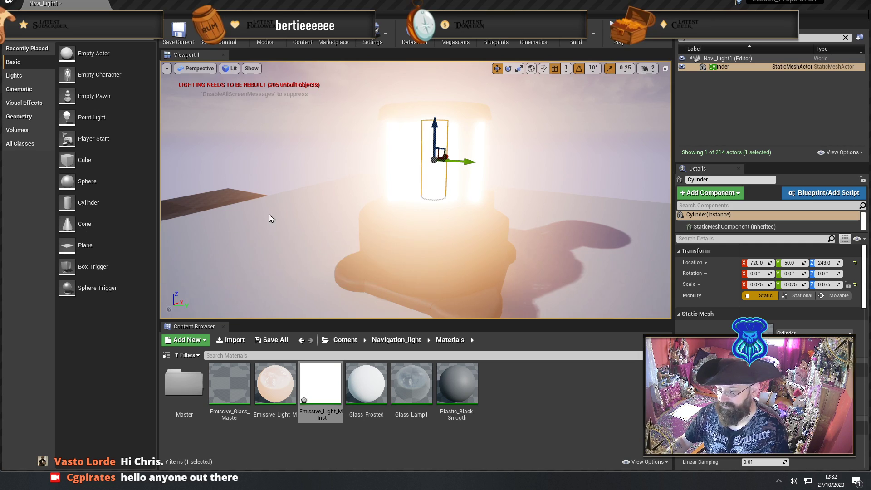
drag(268, 213, 301, 270)
click(487, 126)
drag(487, 125, 473, 154)
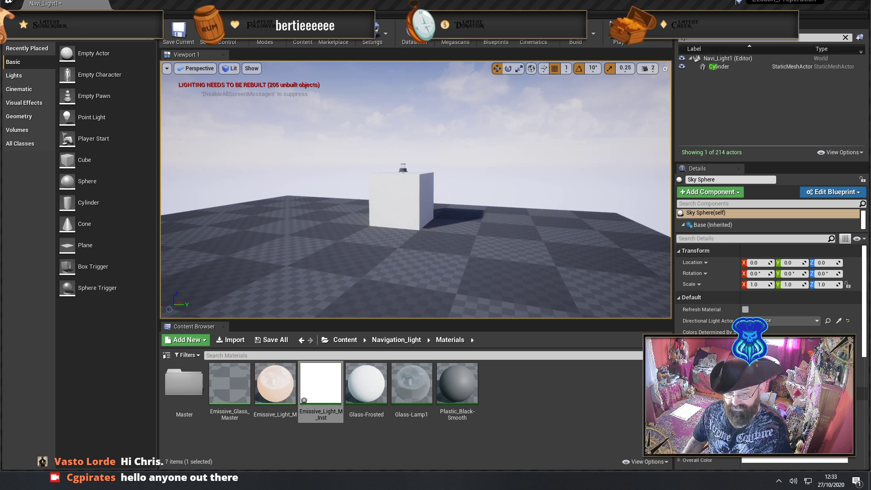
Place a Cube in the level beside the navigation light at about X 717, Y 89, Z 230
drag(191, 222, 178, 198)
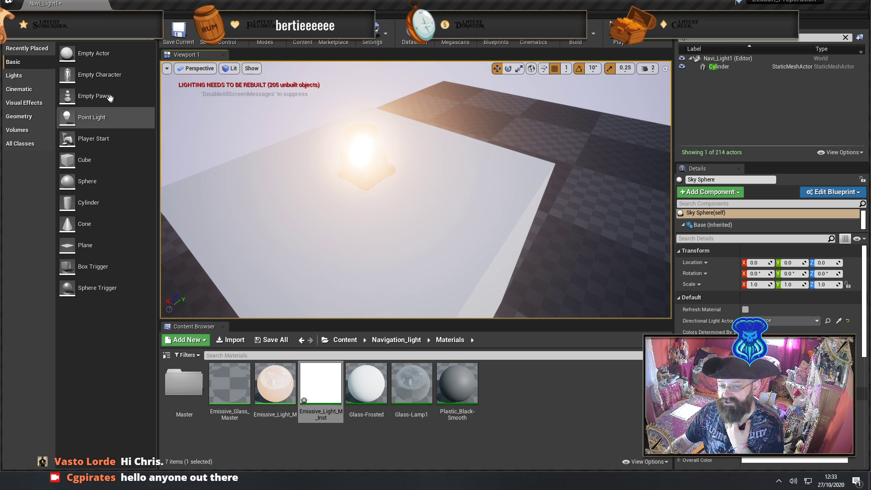
drag(68, 202, 389, 134)
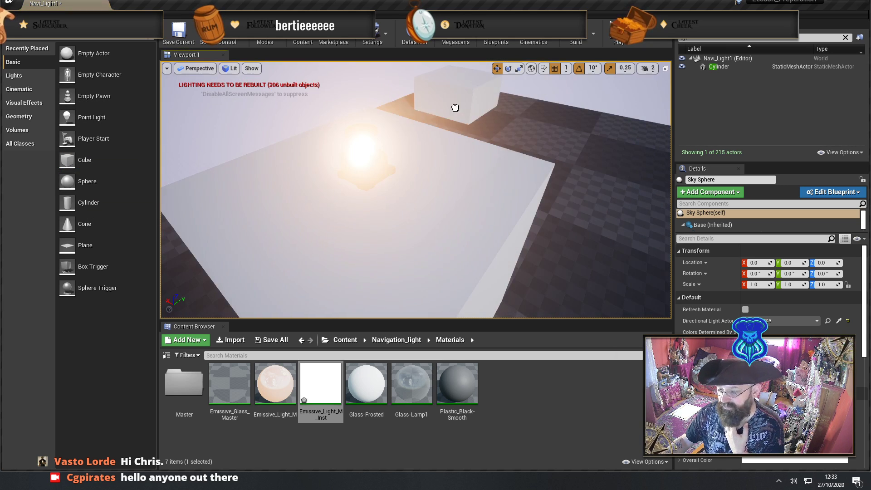
click(436, 138)
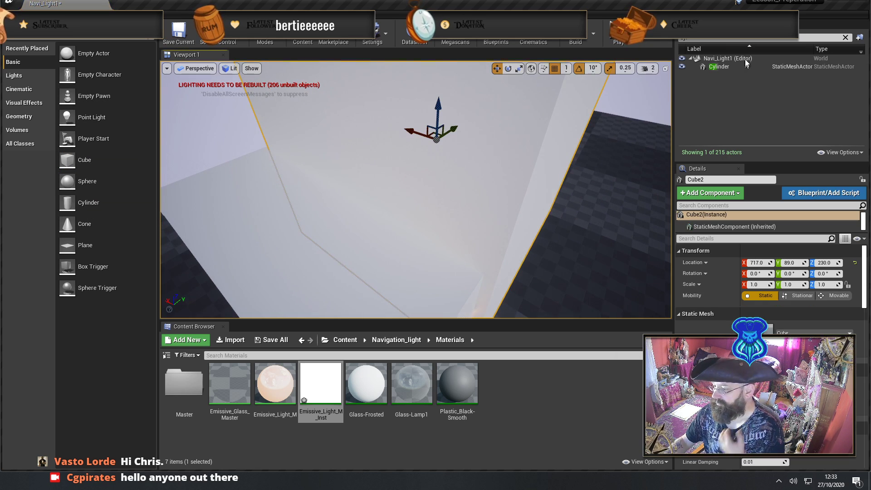
Scale the new cube to 0.25 on the X, Y and Z axes
text(0.25)
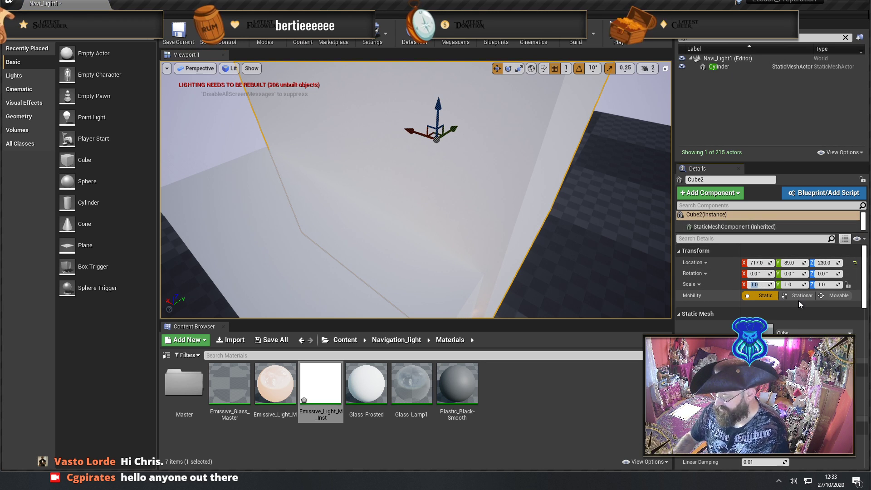
key(Tab)
text(0.25)
key(Tab)
text(0.25)
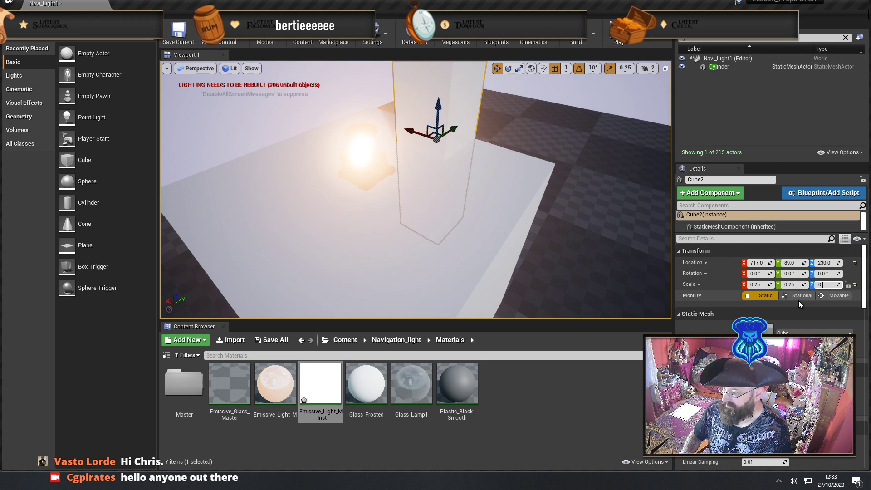
key(Return)
Move the small cube beside the navigation light to about X 706 and raise it to about Z 242
right_drag(430, 125, 534, 178)
drag(555, 177, 580, 143)
right_drag(582, 141, 376, 159)
drag(373, 157, 401, 157)
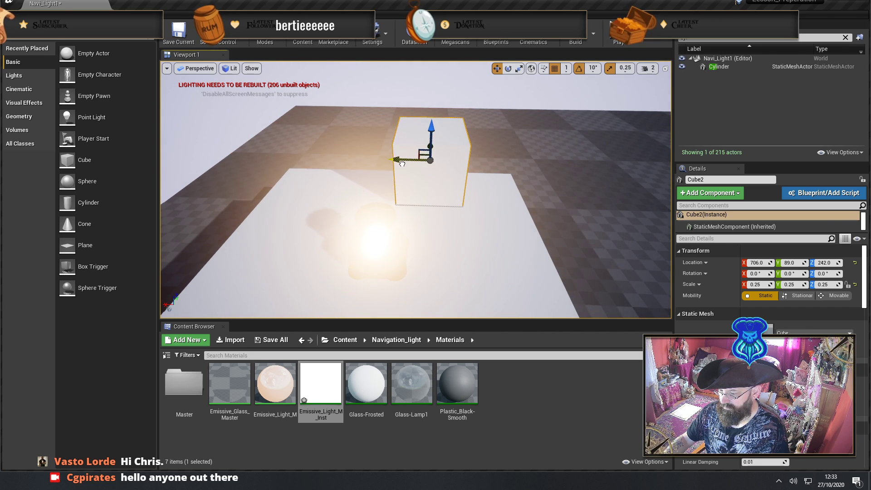
right_drag(401, 157, 454, 133)
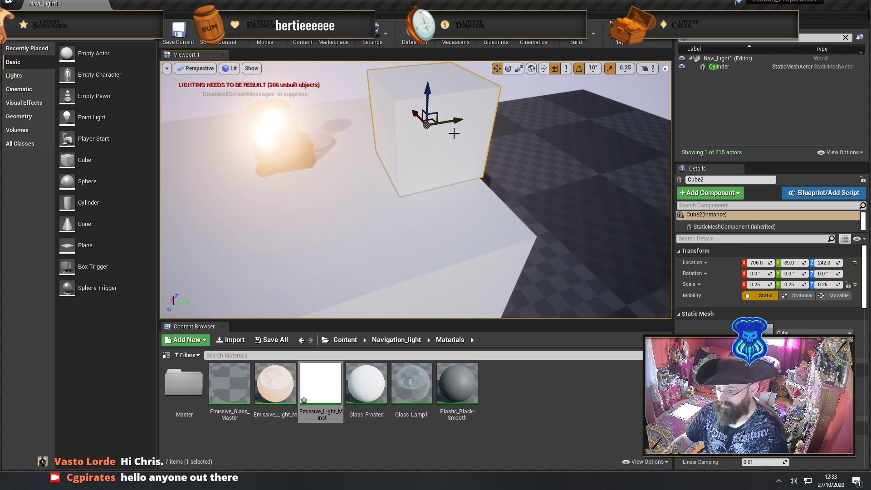
Move the small test cube closer to the navigation light at Y 74 and inspect the glow on it
drag(455, 120, 417, 126)
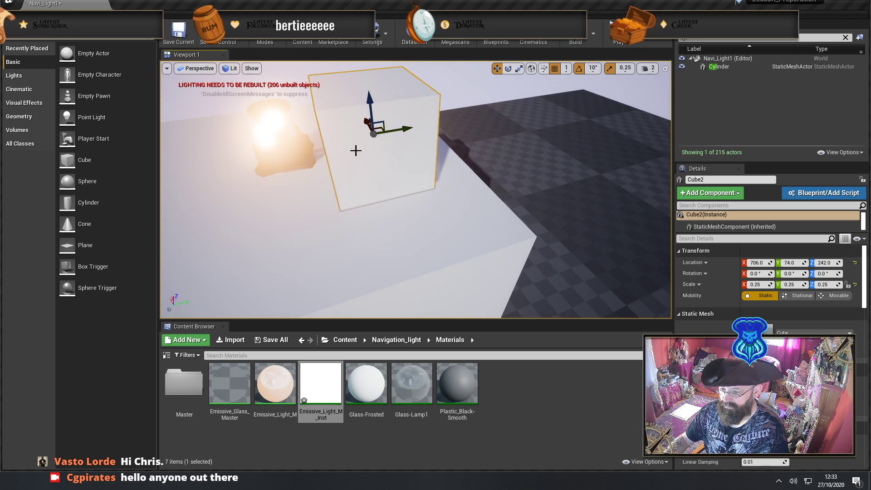
mouse_move(356, 151)
right_down()
mouse_move(328, 185)
mouse_move(319, 150)
mouse_move(293, 156)
mouse_move(379, 154)
mouse_move(357, 150)
right_up()
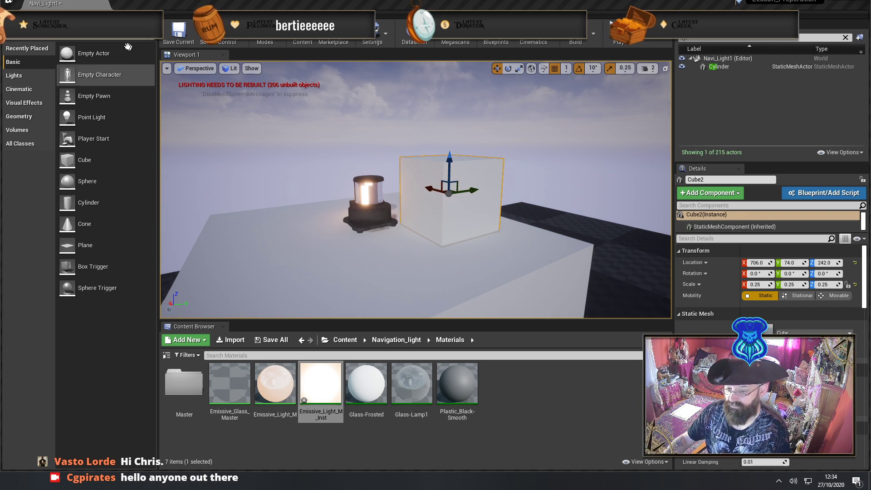
right_drag(358, 151, 423, 164)
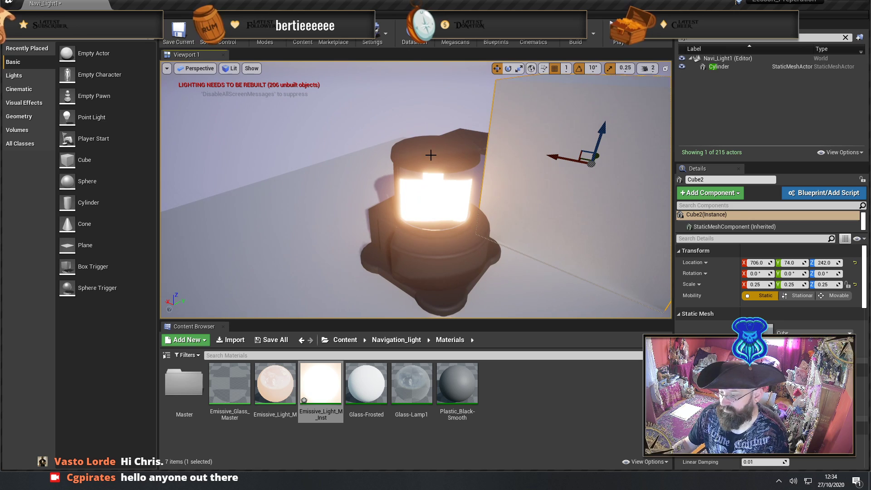
Delete the small test cube beside the navigation light
key(f)
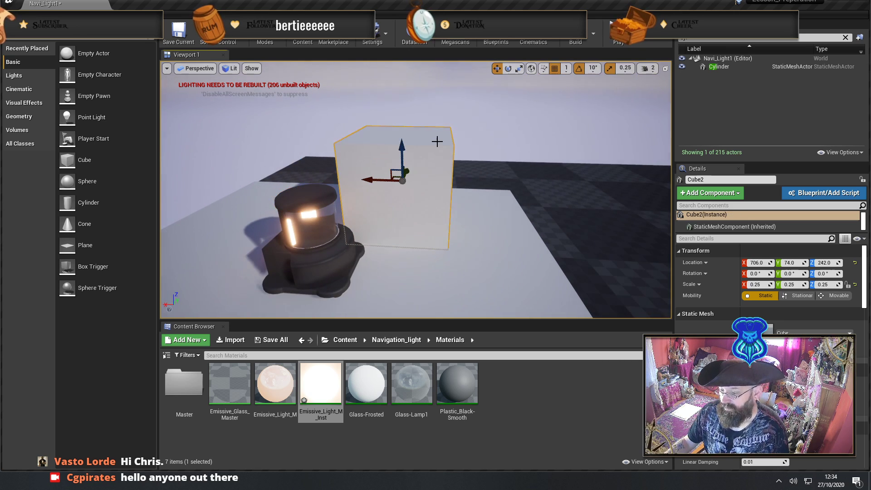
key(Delete)
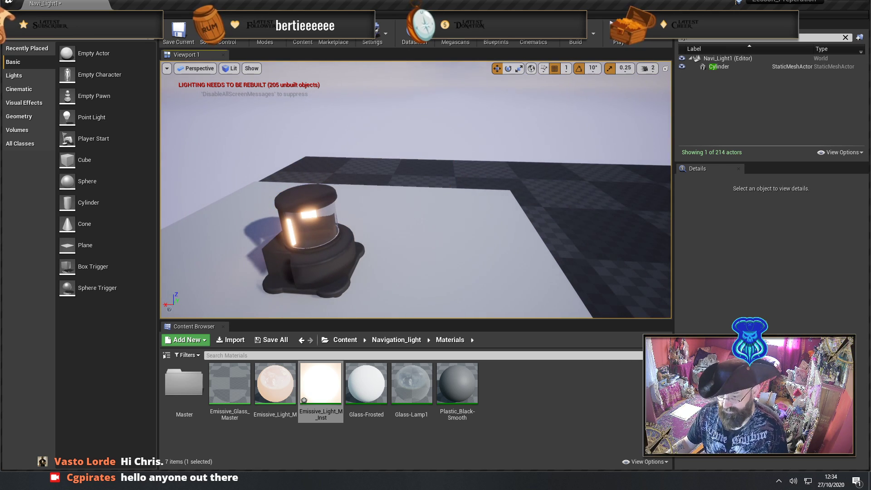
Select the navigation light's cap and the lamp parts beneath it, ready for rotation
click(299, 204)
key(f)
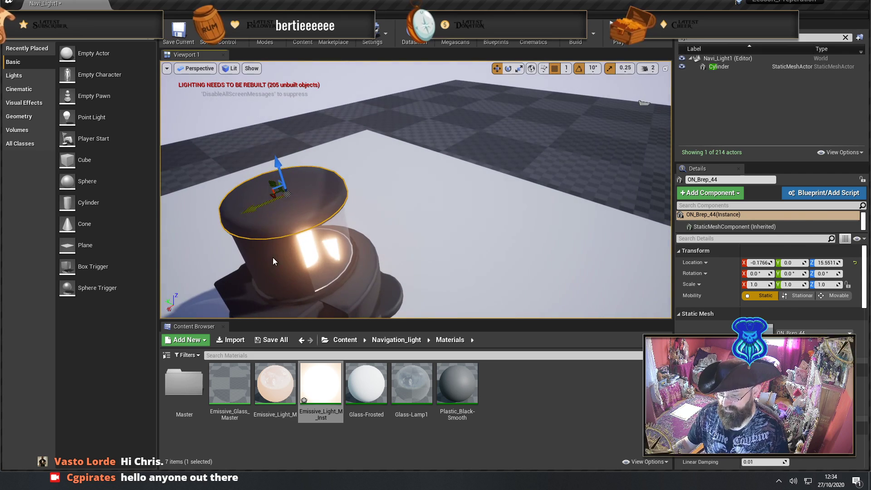
ctrl+click(325, 252)
mouse_move(398, 227)
alt+mouse_down()
mouse_move(342, 213)
mouse_move(409, 220)
alt+mouse_up()
key(e)
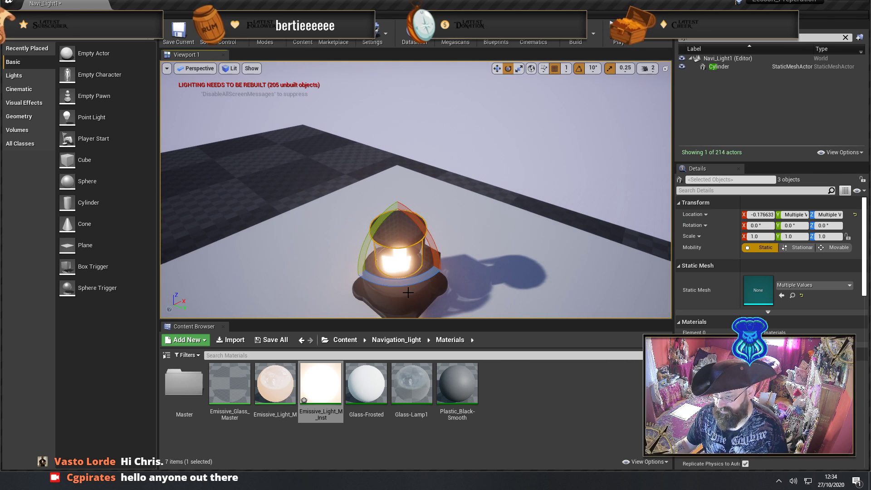
Try rotating the three selected lamp parts about the vertical axis
drag(405, 281, 383, 282)
drag(335, 240, 438, 219)
right_drag(438, 219, 300, 223)
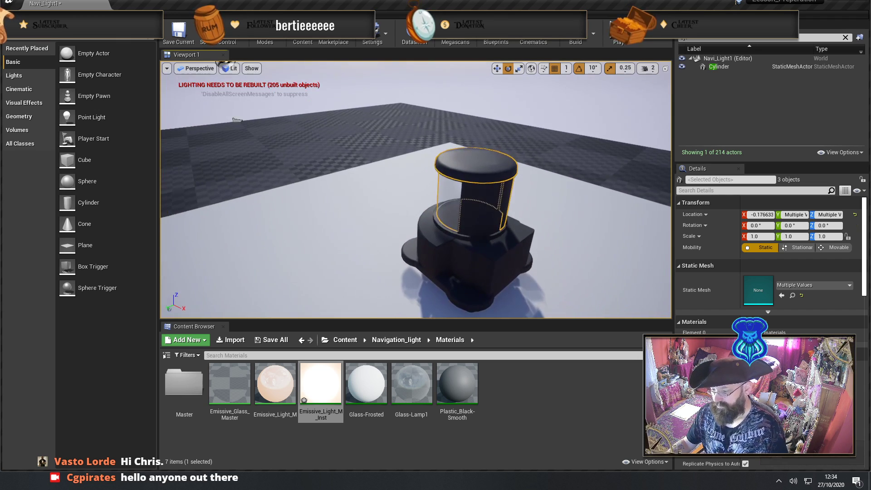
Add the remaining inner lamp part to the selection and group the four lamp head parts
ctrl+click(491, 231)
mouse_move(404, 219)
right_down()
mouse_move(437, 226)
mouse_move(386, 222)
mouse_move(402, 225)
right_up()
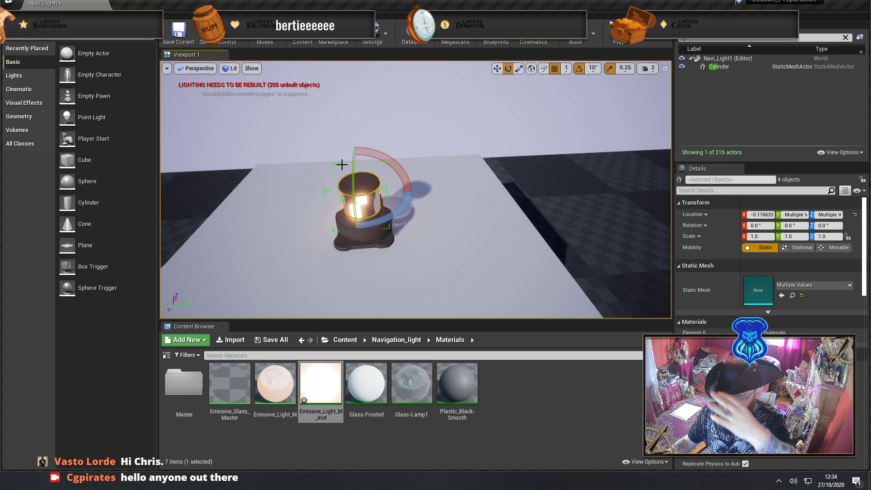
right_drag(341, 164, 335, 176)
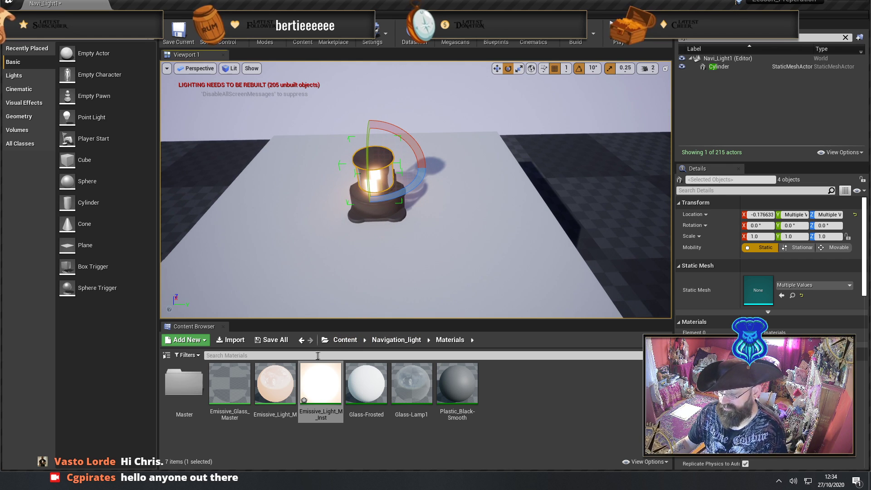
Create a Level Sequence in the Navigation_light folder under its default name and open it for editing
right_click(226, 284)
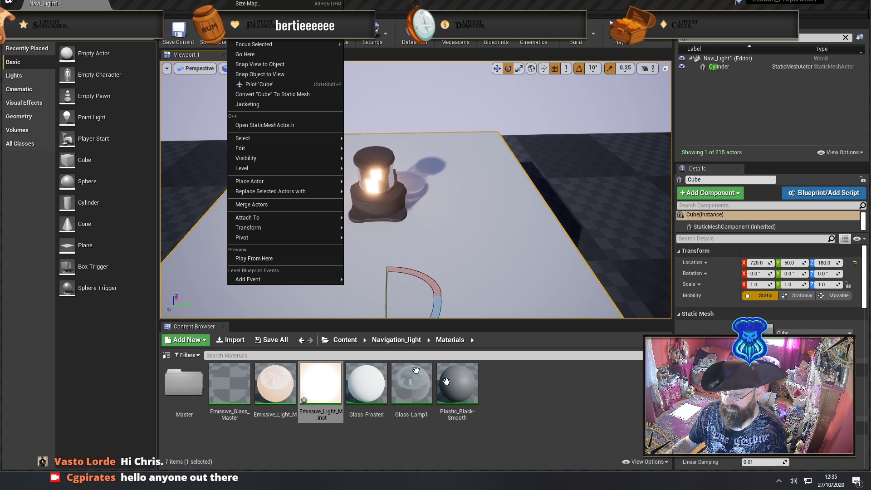
click(558, 411)
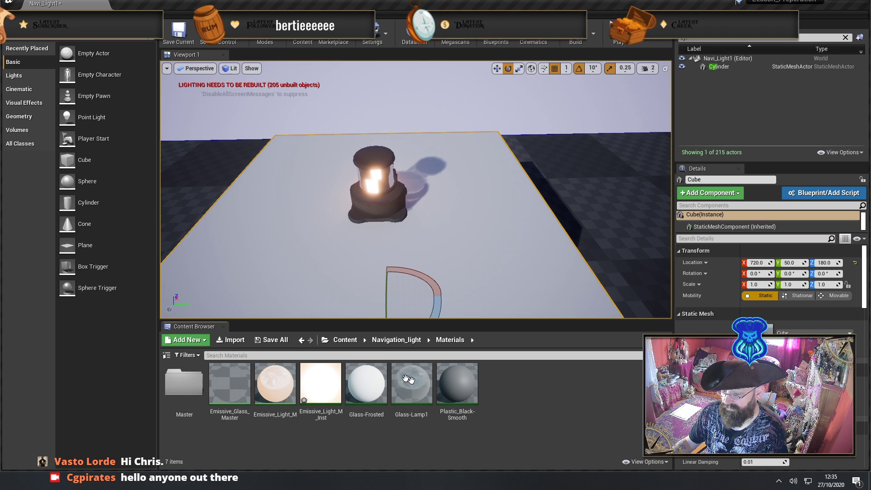
click(383, 341)
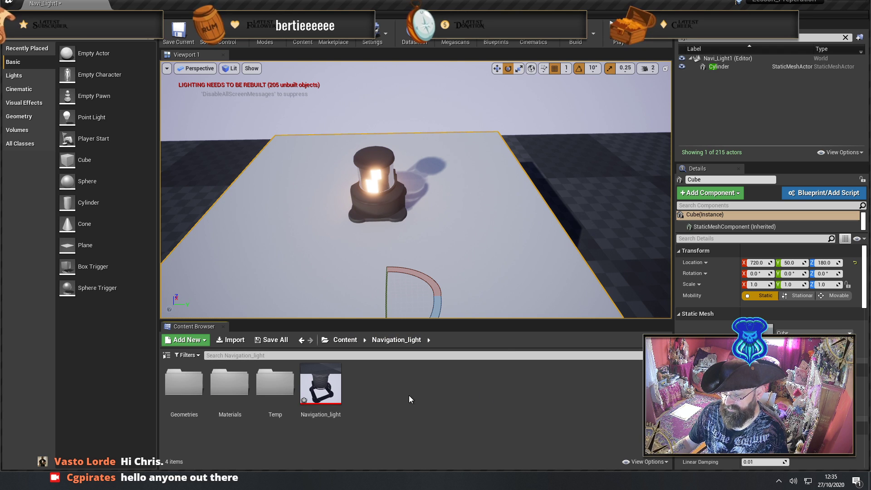
right_click(401, 386)
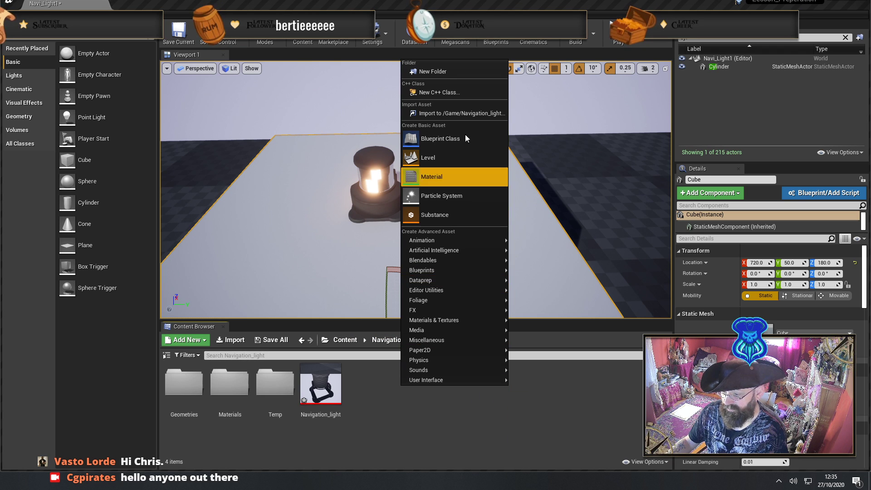
mouse_move(422, 289)
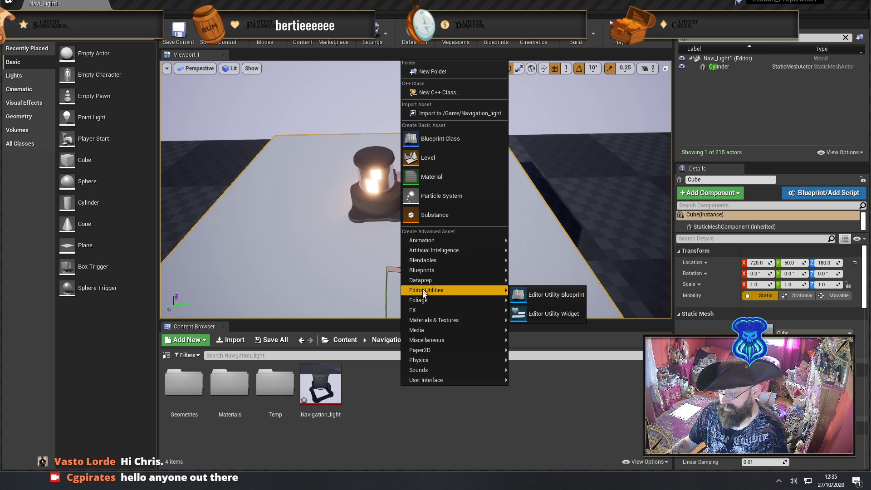
mouse_move(425, 378)
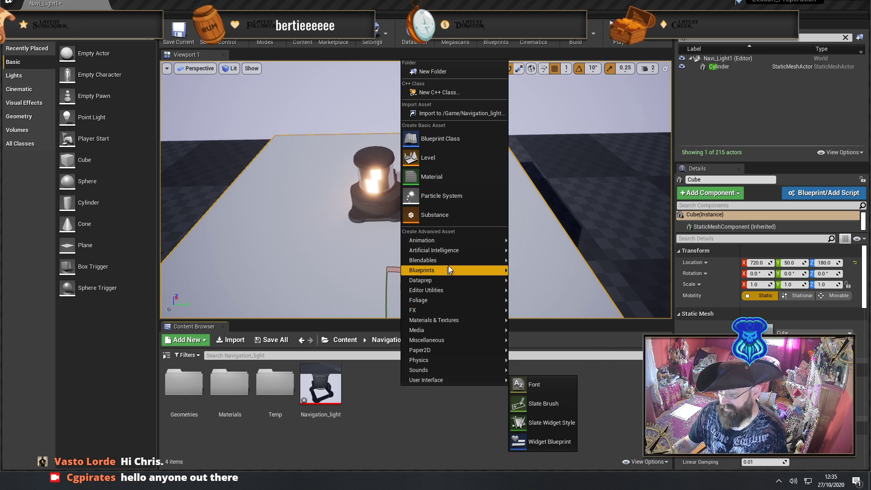
mouse_move(455, 240)
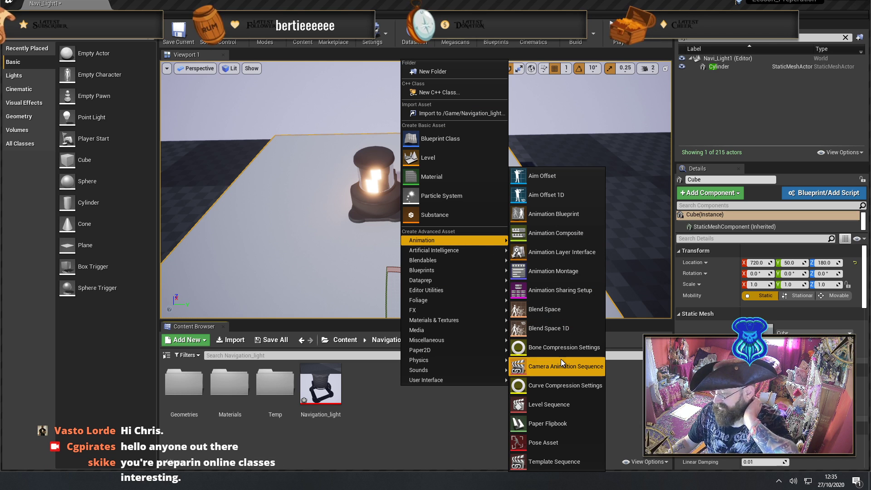
click(569, 409)
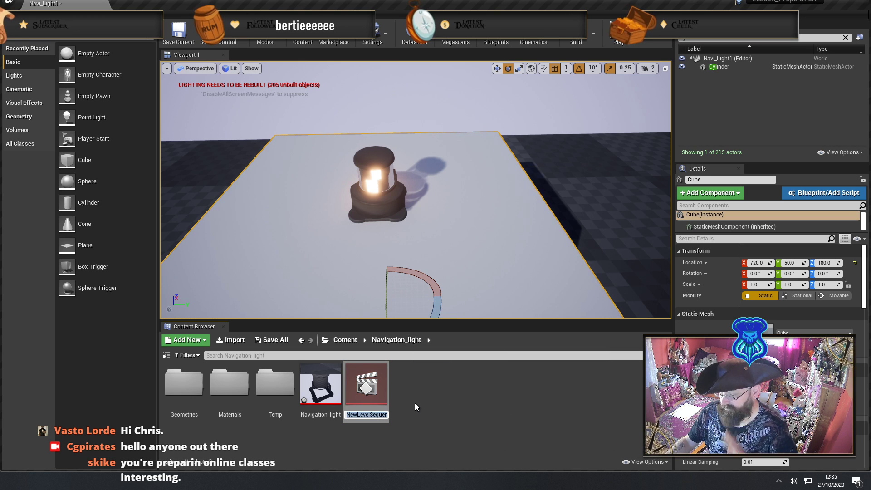
key(Return)
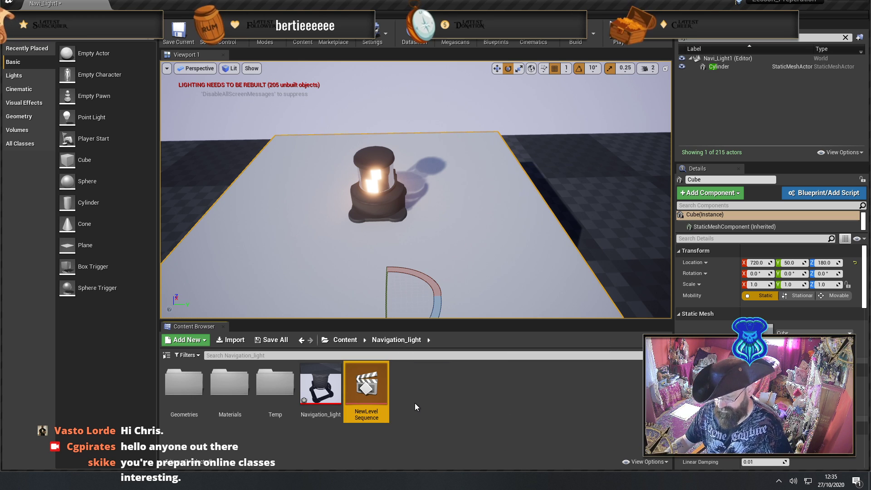
double_click(369, 386)
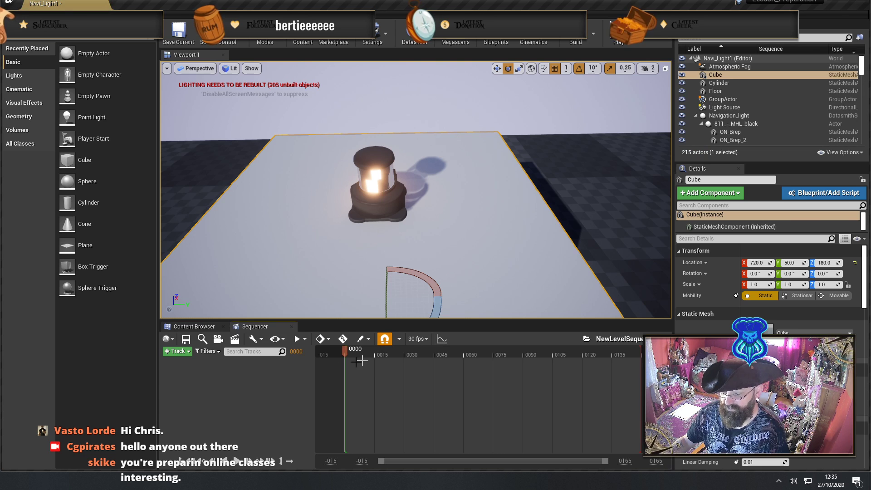
Select the grouped lamp head parts and add all four actors to the level sequence
click(182, 351)
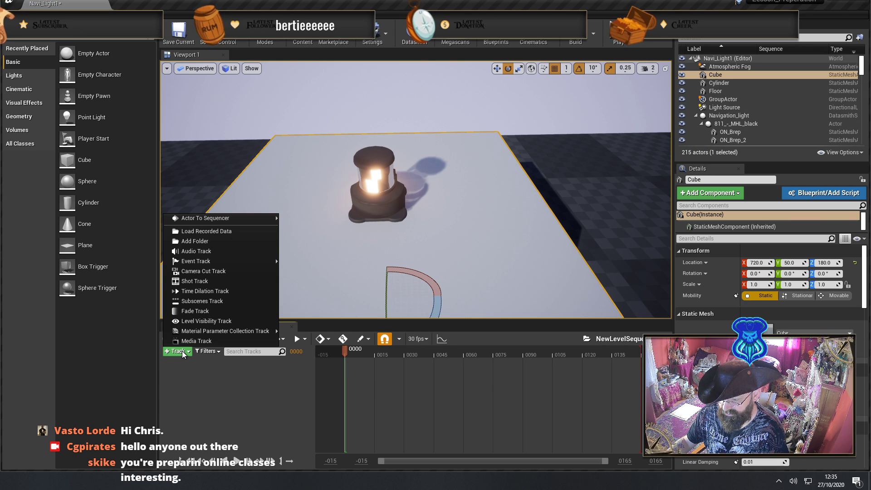
mouse_move(218, 261)
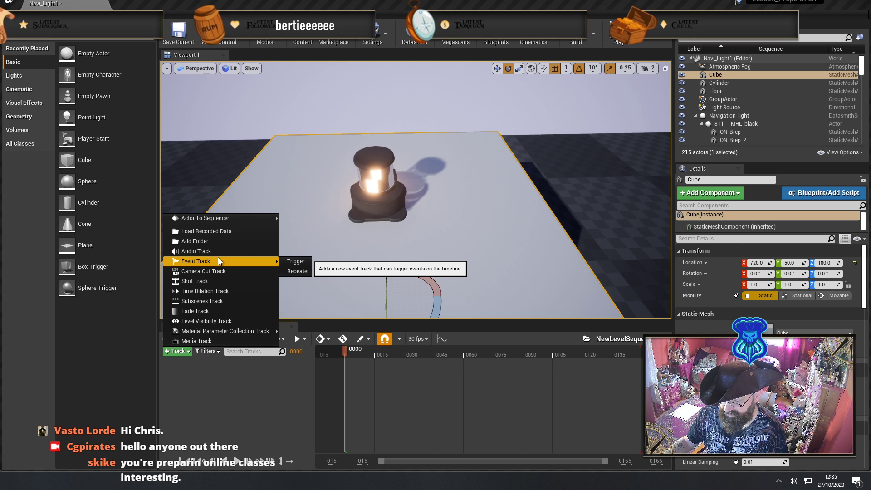
mouse_move(237, 219)
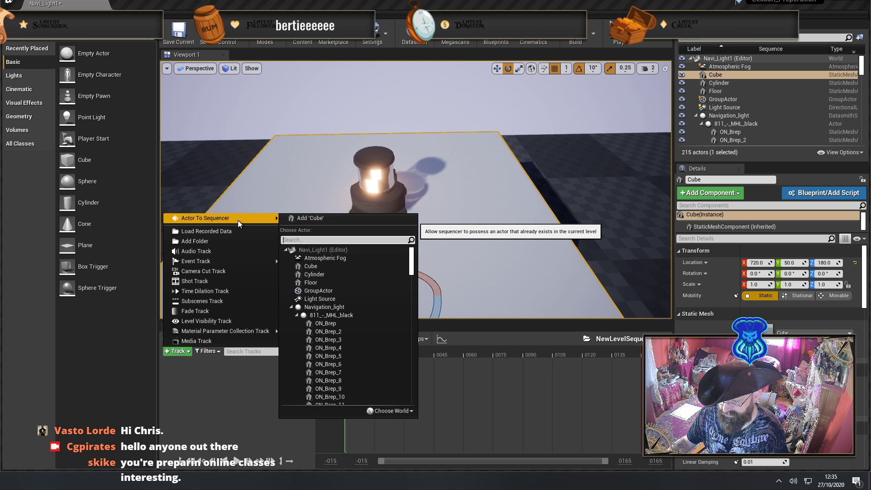
click(370, 157)
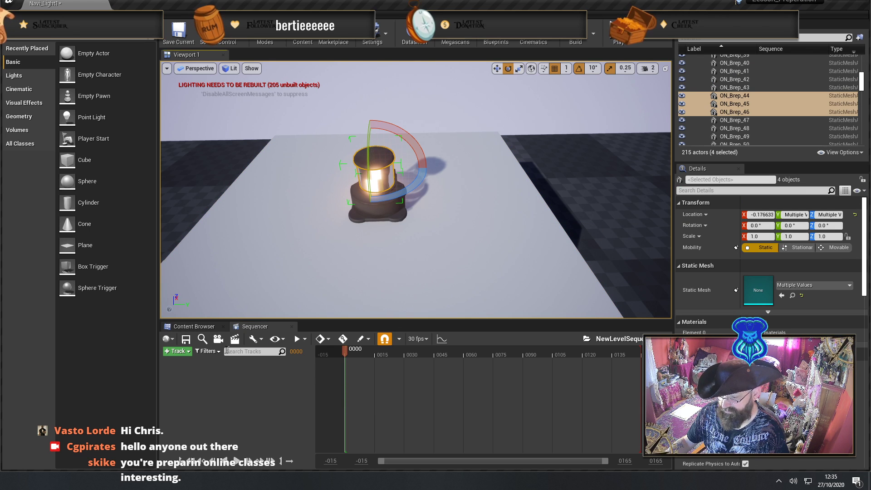
click(186, 353)
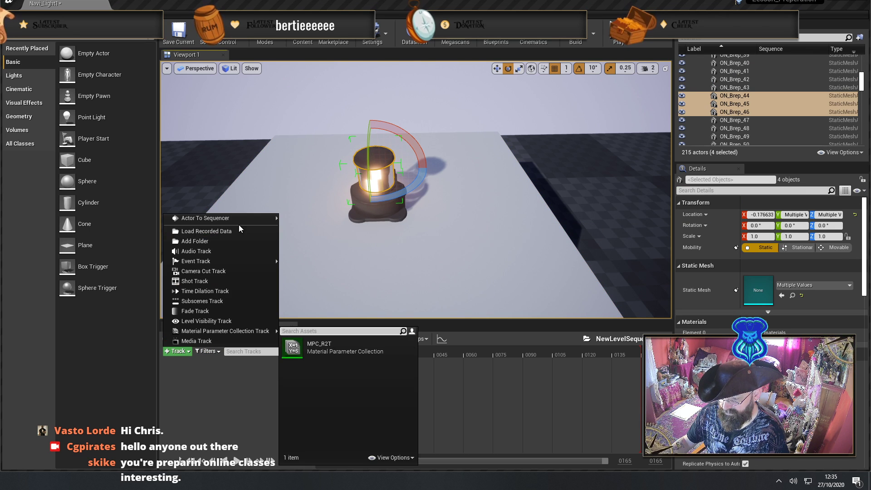
mouse_move(243, 223)
click(314, 218)
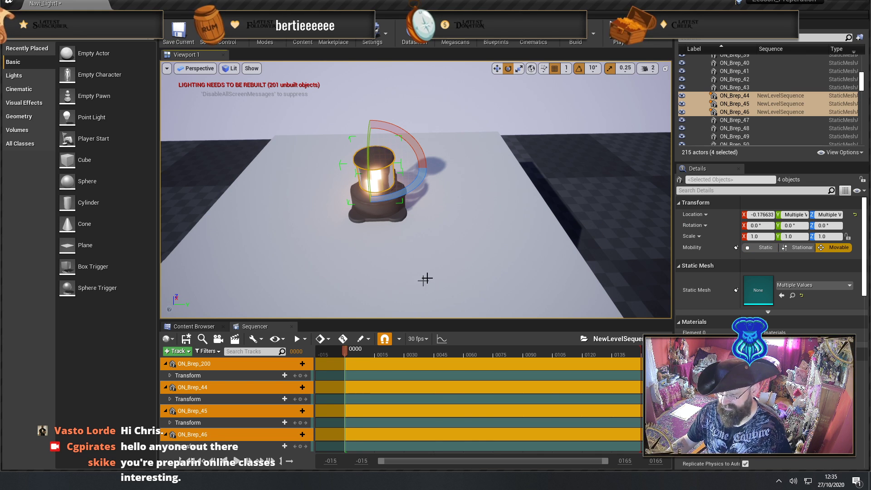
Move the playhead to frame 150 and rotate the grouped lamp head a full turn about Z
right_drag(538, 228, 622, 251)
key(s)
key(w)
key(a)
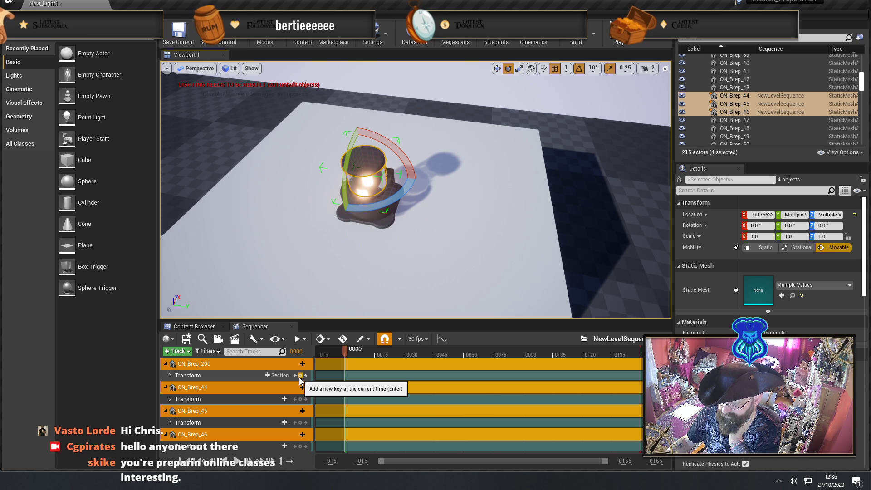
drag(347, 350, 640, 355)
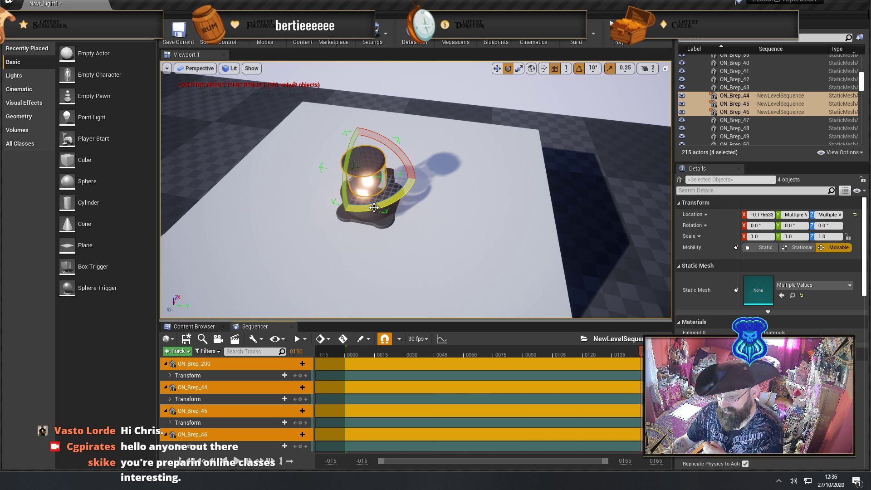
drag(373, 207, 614, 208)
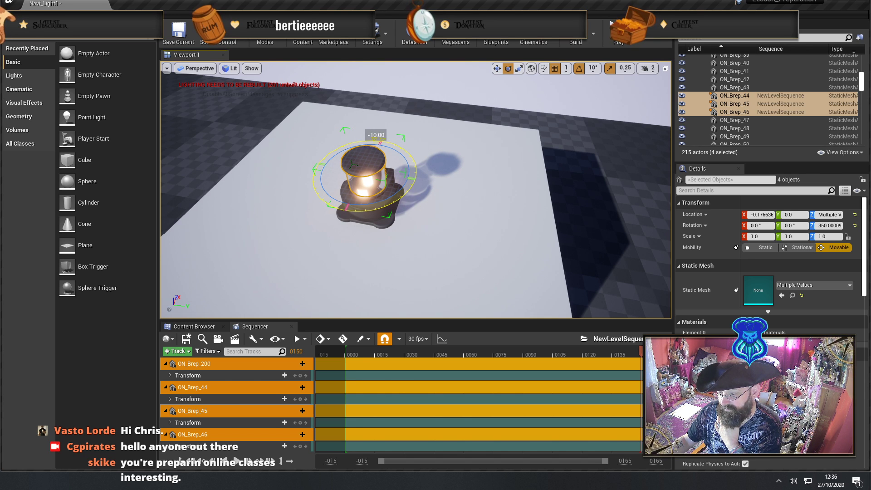
drag(614, 209, 634, 209)
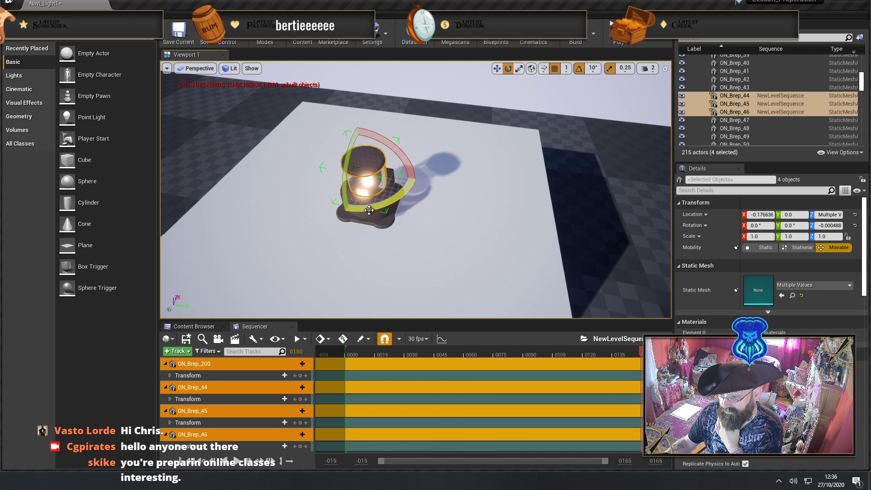
Turn off rotation snapping and add transform keys at frame 150 for ON_Brep_200, ON_Brep_44, ON_Brep_45 and ON_Brep_46
click(593, 68)
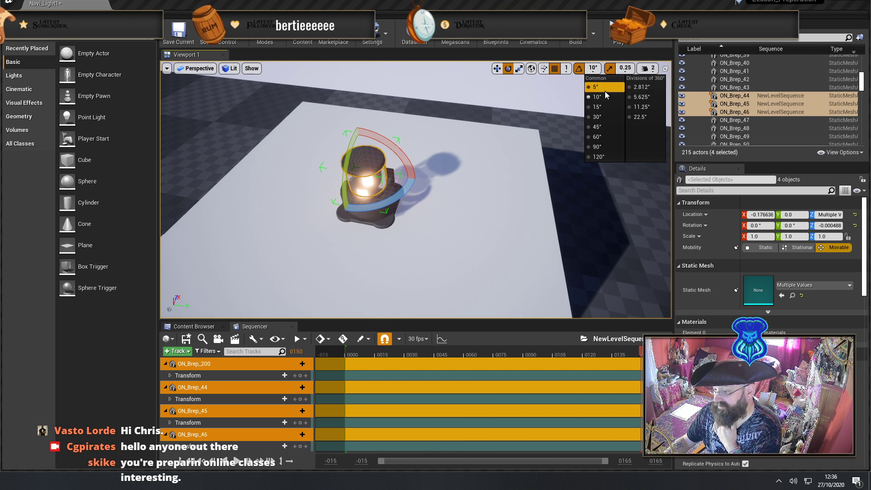
click(578, 68)
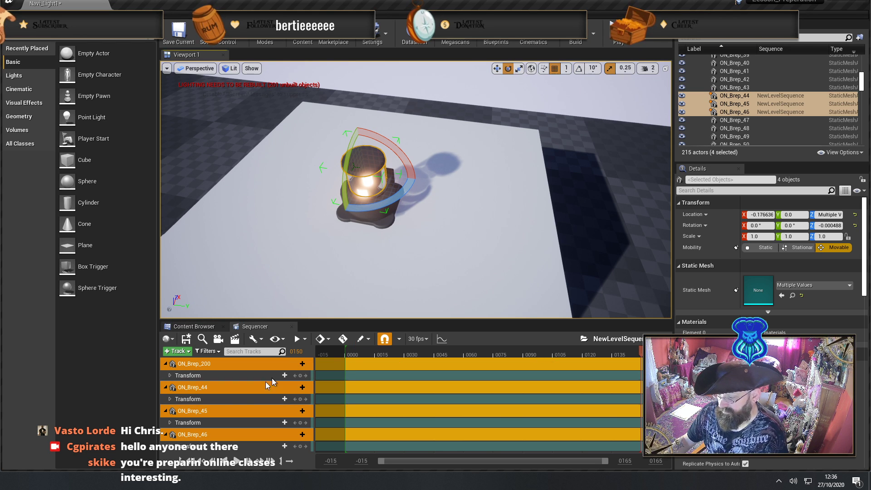
click(305, 376)
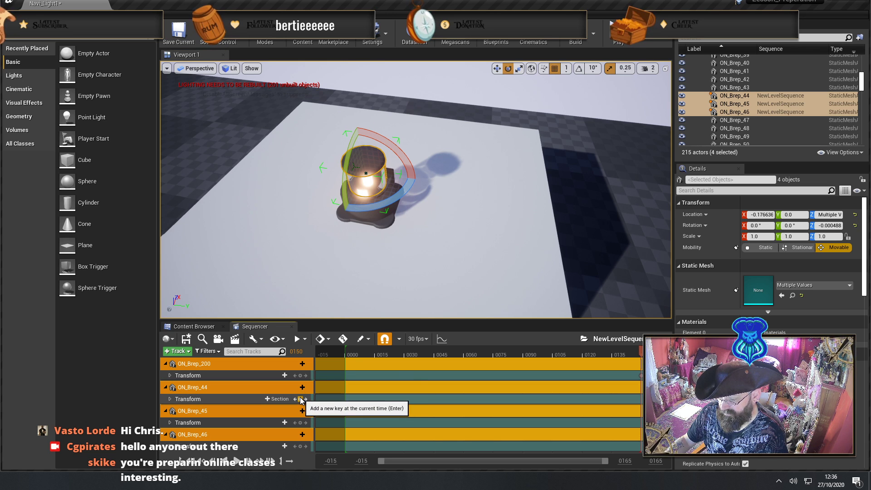
click(300, 399)
click(300, 422)
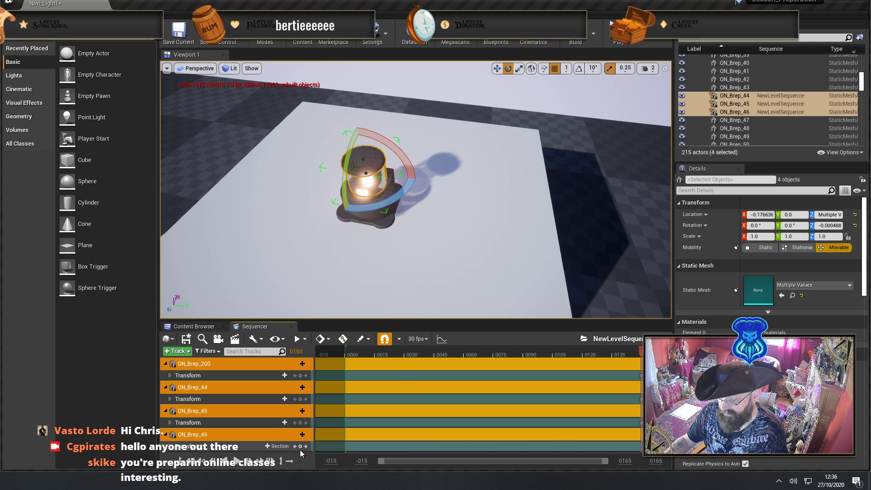
click(300, 446)
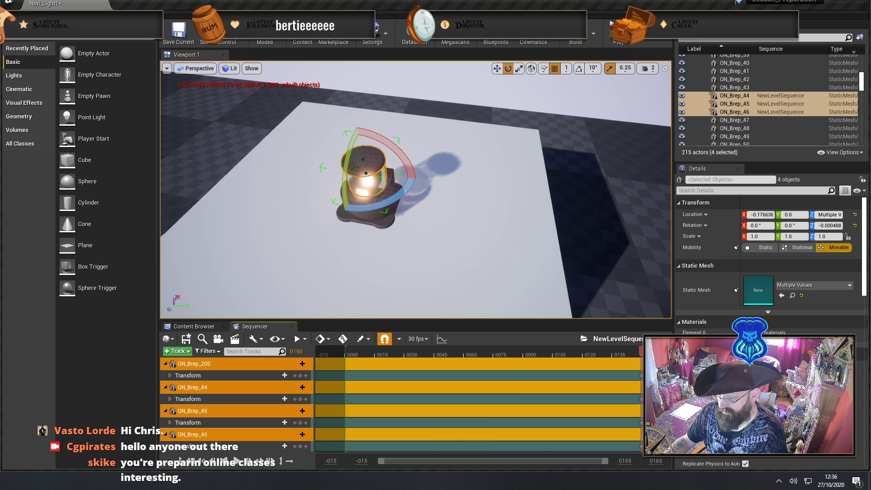
Move the playhead to frame 0 and rotate the grouped lamp head about two full turns about Z, to about -719°
drag(591, 365, 346, 365)
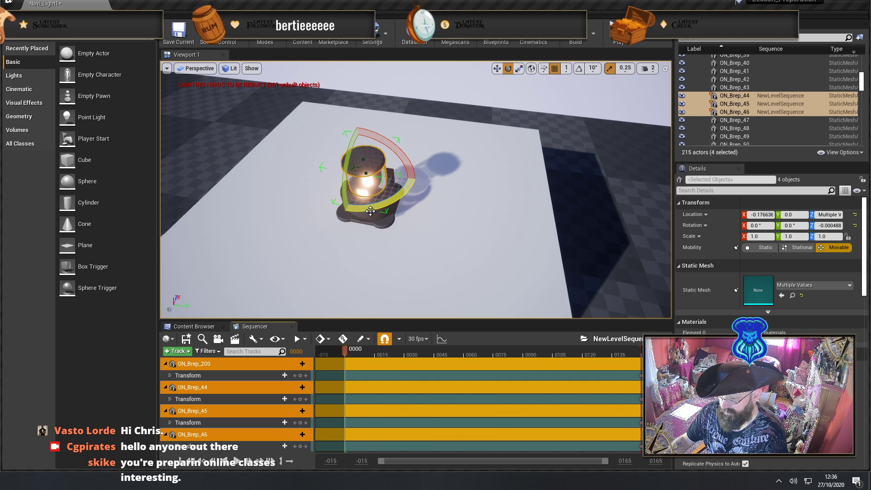
drag(364, 210, 397, 142)
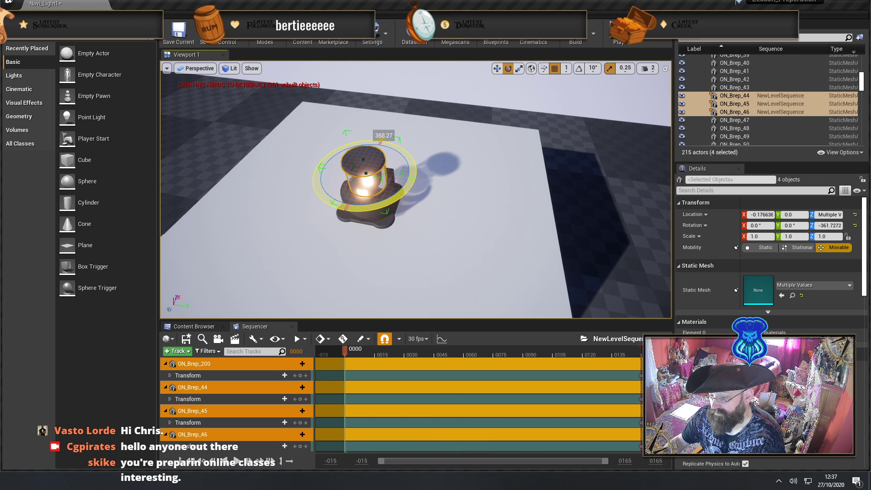
drag(397, 142, 400, 143)
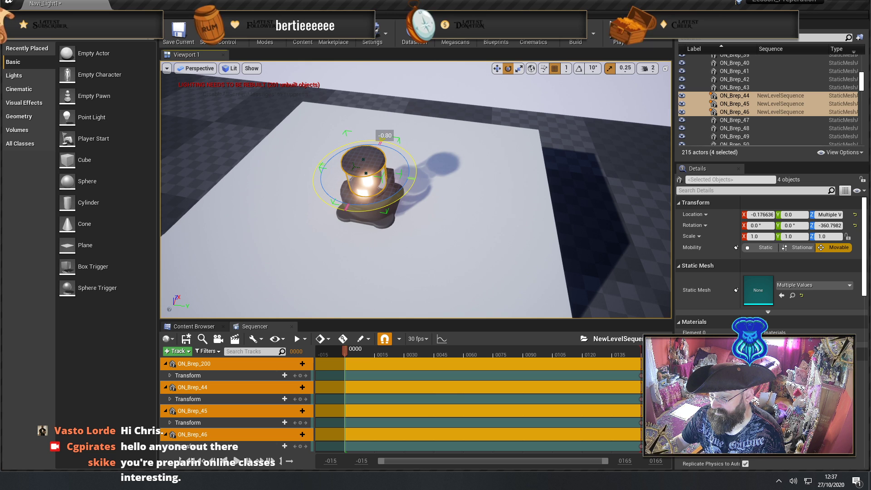
mouse_move(386, 136)
mouse_down()
mouse_move(309, 166)
mouse_move(381, 225)
mouse_move(426, 182)
mouse_move(415, 146)
mouse_move(394, 137)
mouse_up()
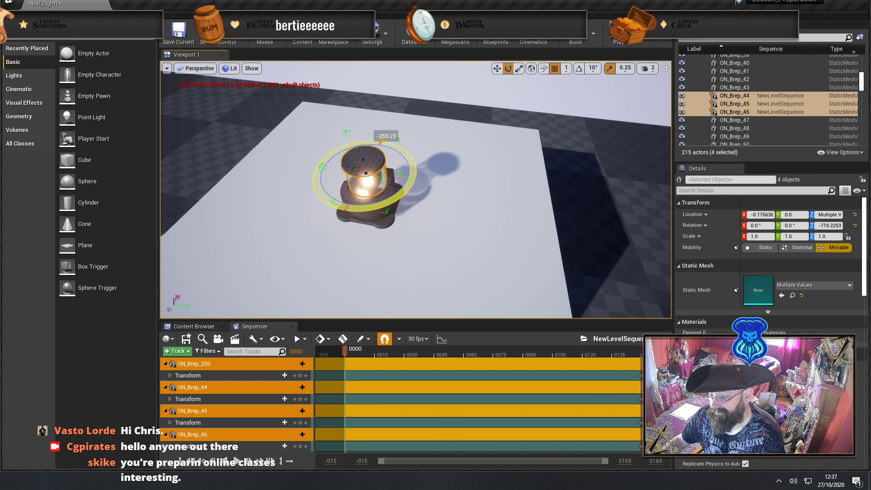
drag(386, 136, 387, 137)
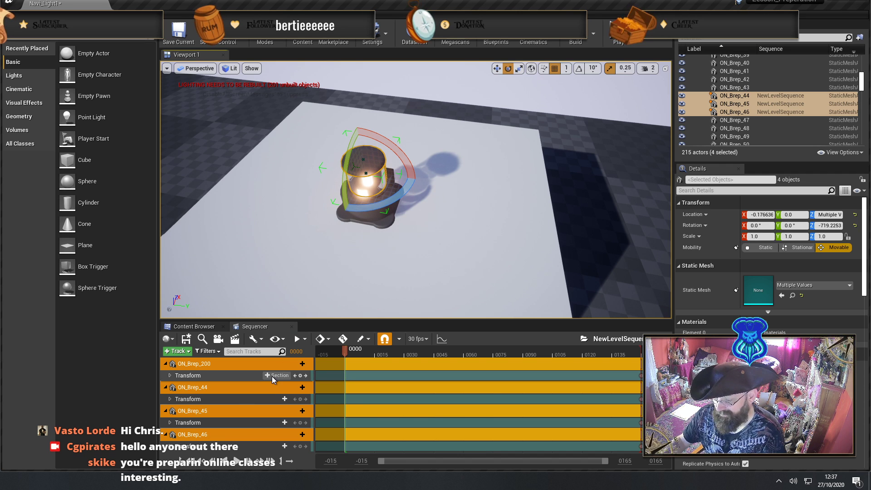
Add transform keys at frame 0 for ON_Brep_200, ON_Brep_44, ON_Brep_45 and ON_Brep_46
click(300, 375)
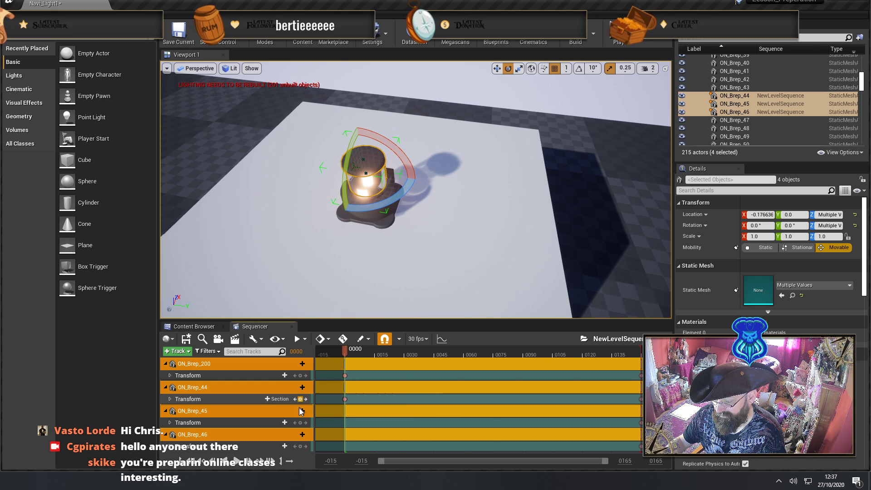
click(300, 399)
click(300, 422)
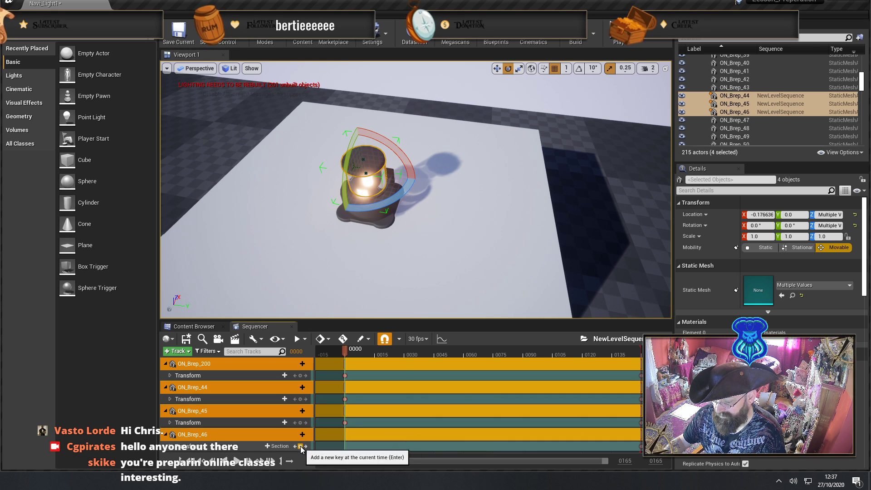
click(300, 446)
Play the level sequence and watch the lamp head's motion from above and from the side
click(235, 463)
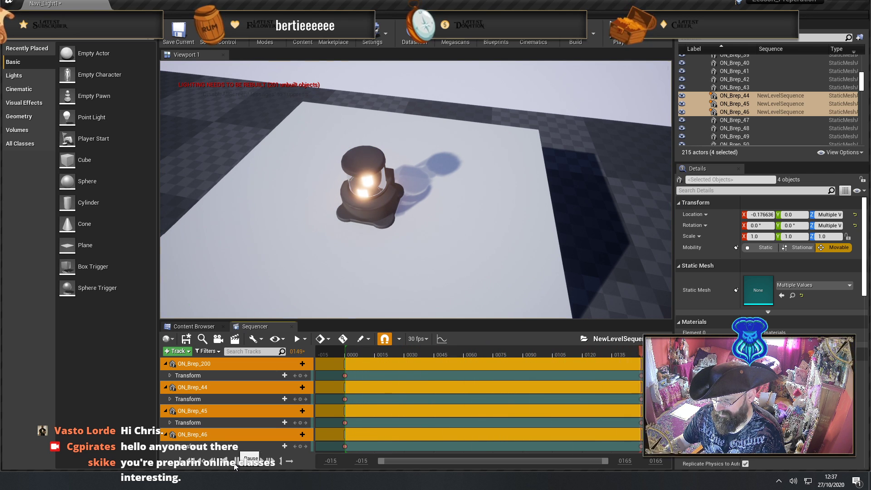
click(234, 467)
click(234, 467)
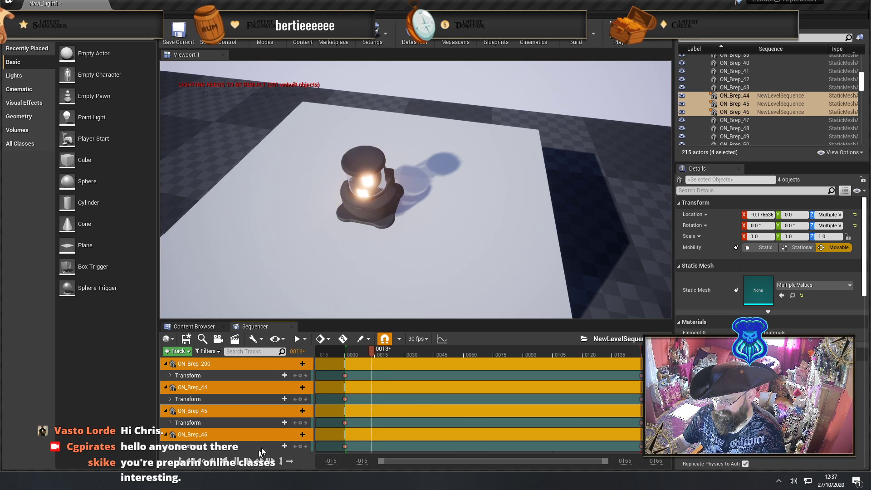
right_drag(457, 277, 457, 278)
right_drag(181, 186, 181, 186)
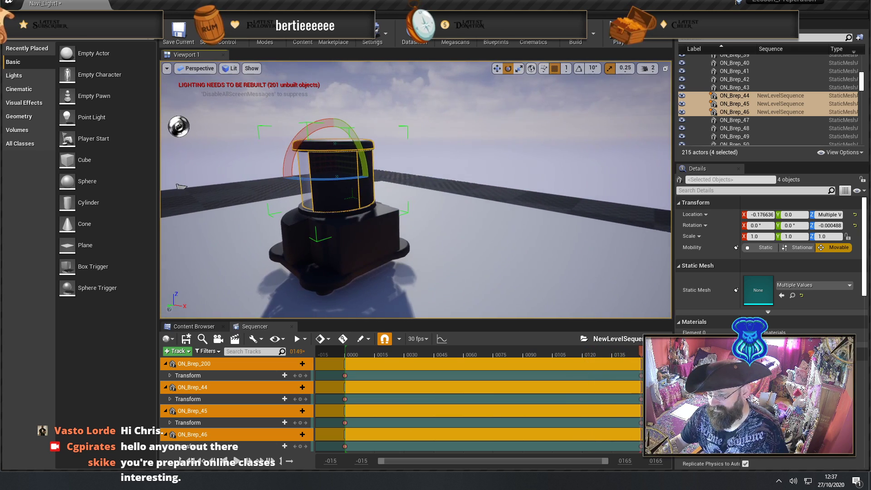
click(236, 461)
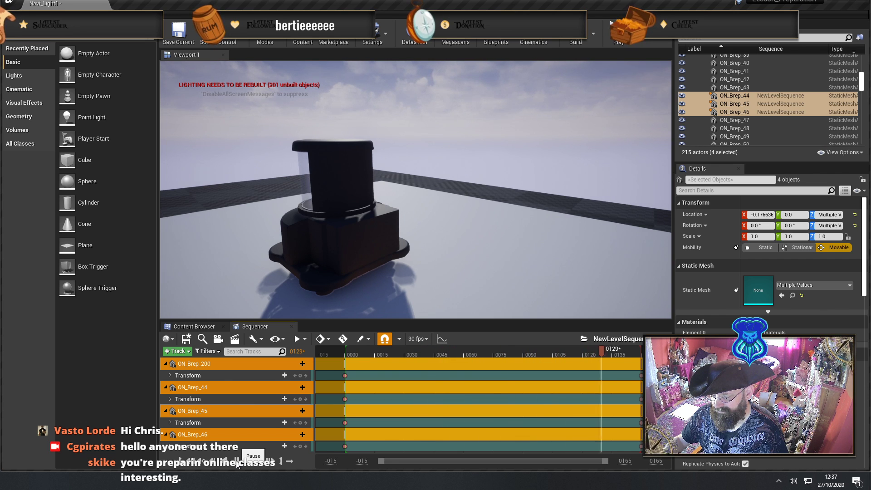
click(236, 461)
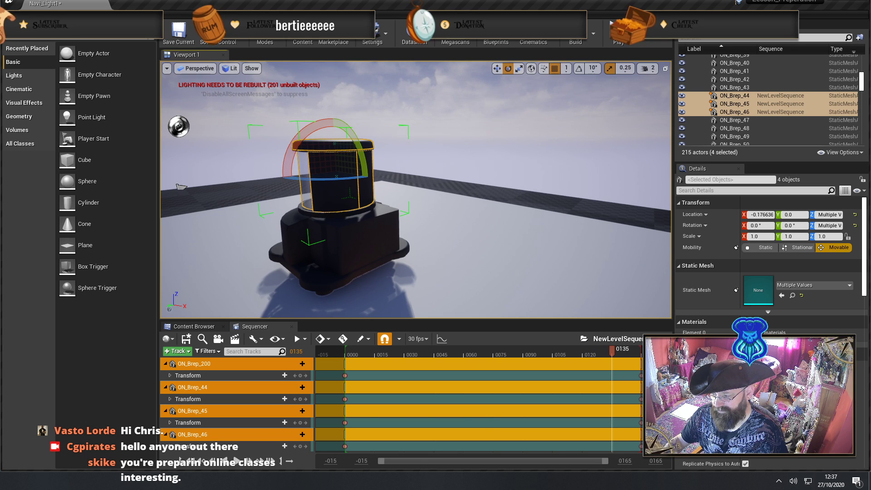
Frame the lamp head up close and scrub back through the sequence to examine how its parts move
key(f)
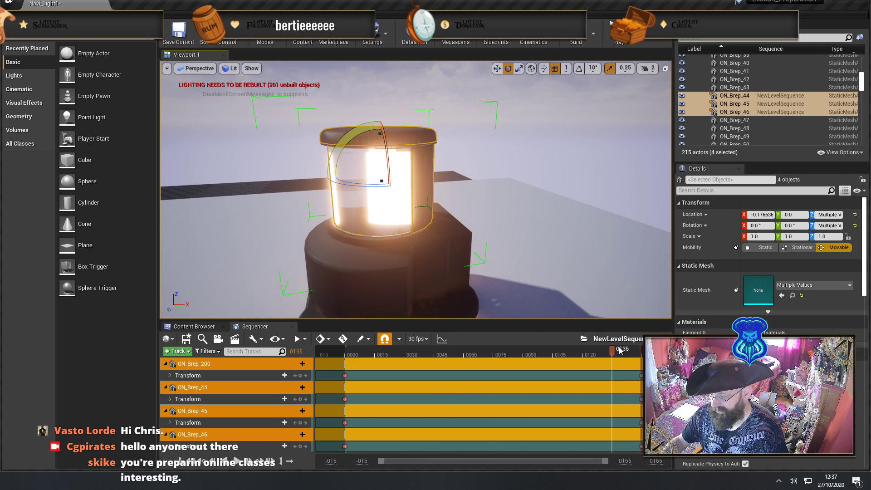
drag(612, 350, 513, 346)
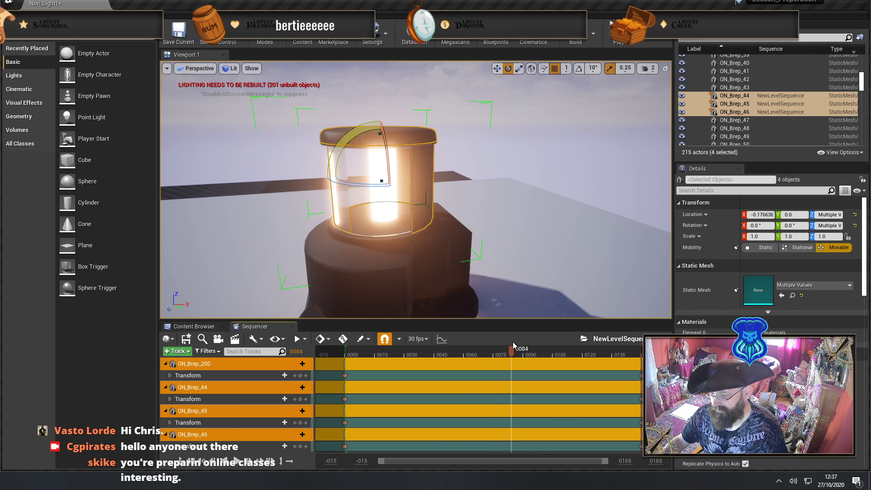
click(504, 193)
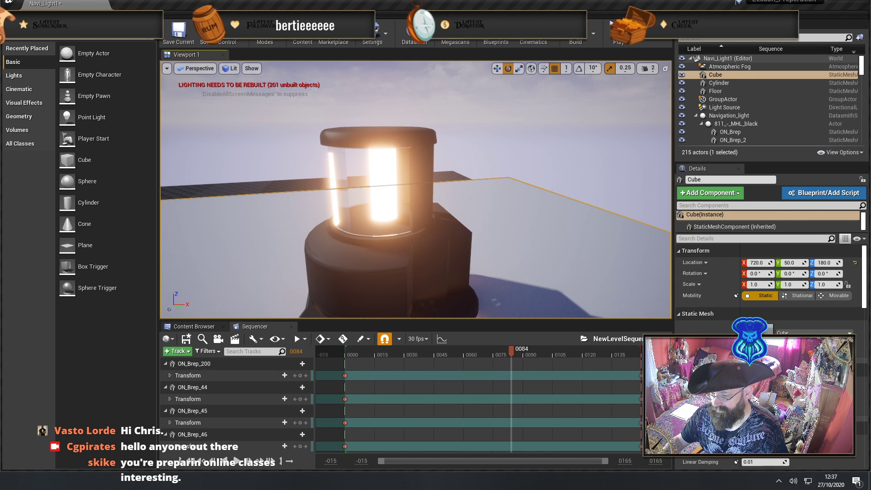
click(421, 169)
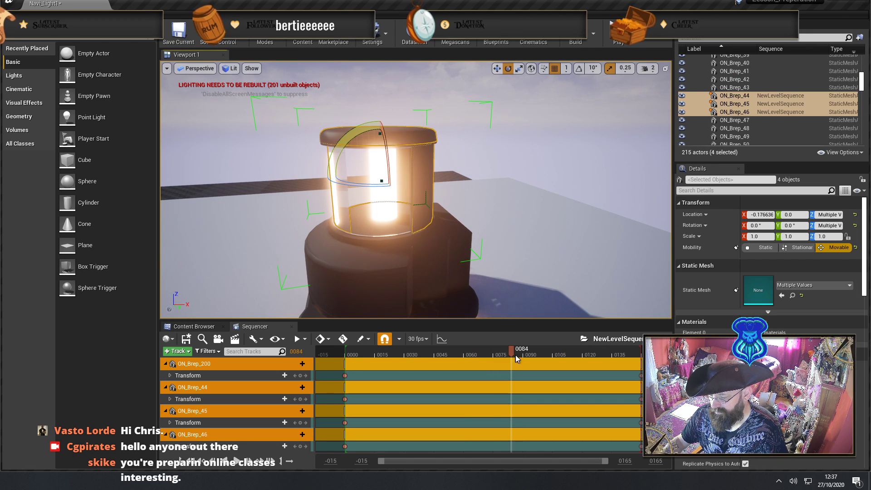
drag(511, 353, 329, 361)
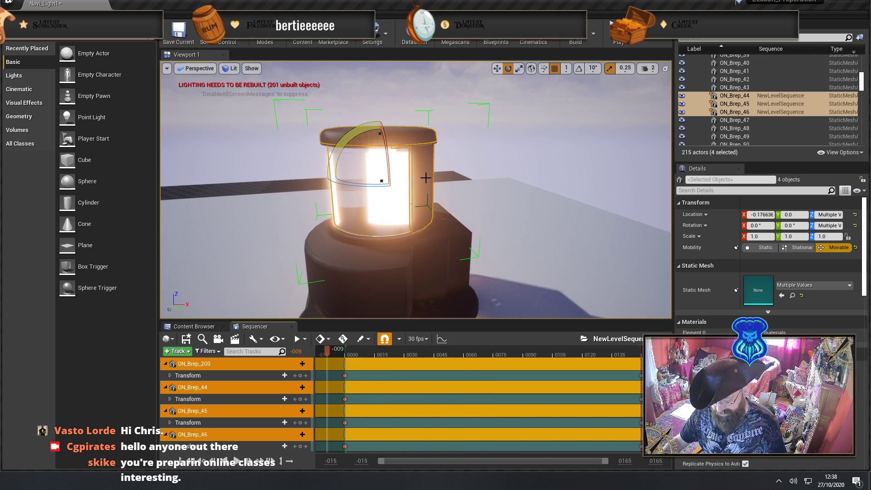
Ungroup the four lamp head parts and select ON_Brep_45 on its own
key(shift+g)
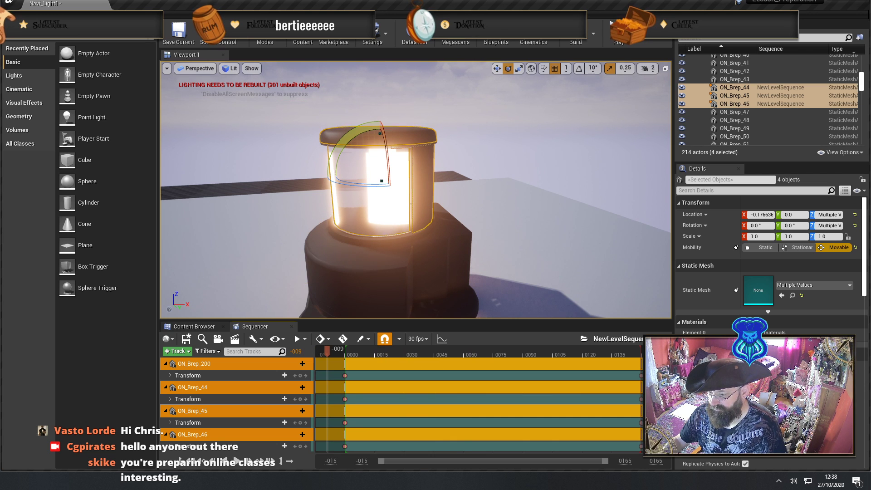
click(439, 298)
drag(331, 349, 395, 353)
click(412, 181)
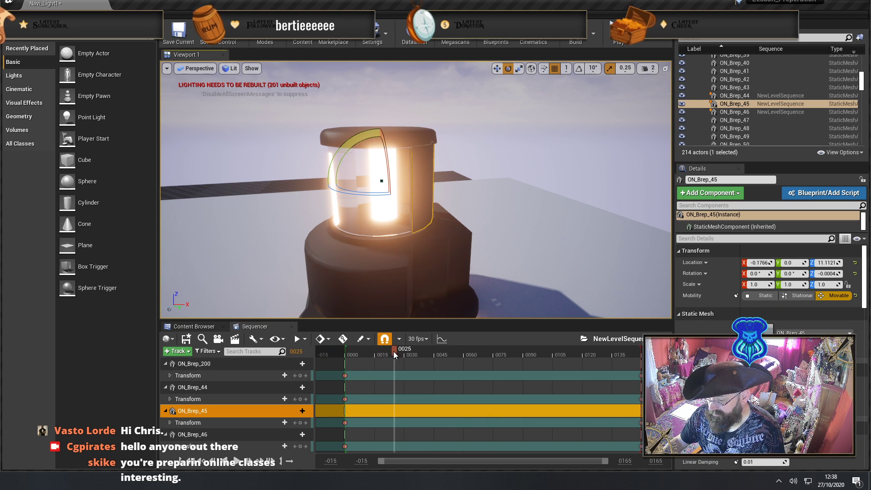
Try rotating ON_Brep_45 about Z by about -14° at frame 0, and undo the rotation
drag(393, 351, 346, 348)
right_drag(408, 218, 369, 179)
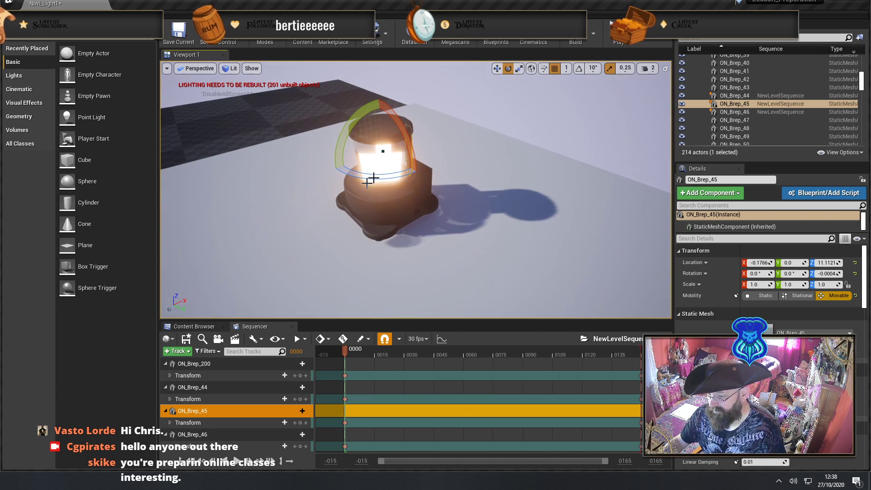
drag(388, 177, 508, 183)
drag(380, 179, 377, 179)
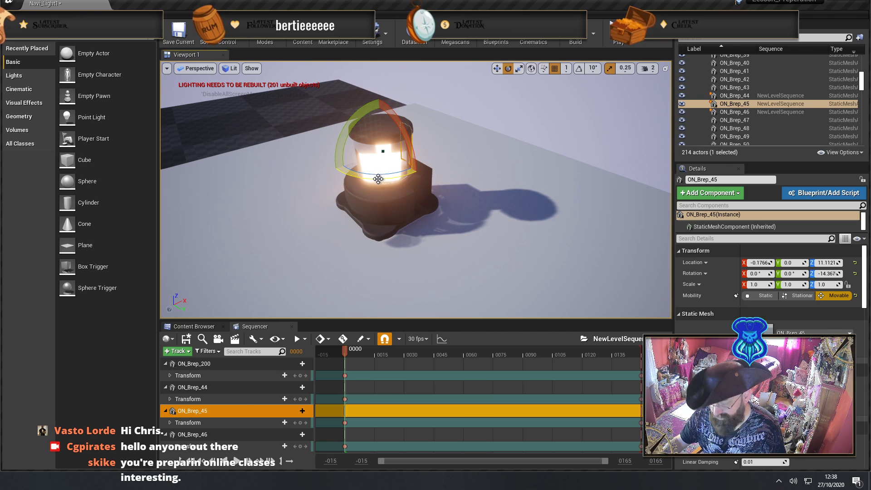
key(ctrl+z)
Move the playhead to frame 150 and rotate ON_Brep_45 about two full turns about Z, to about 719.6°
right_drag(378, 179, 458, 166)
right_drag(236, 227, 331, 82)
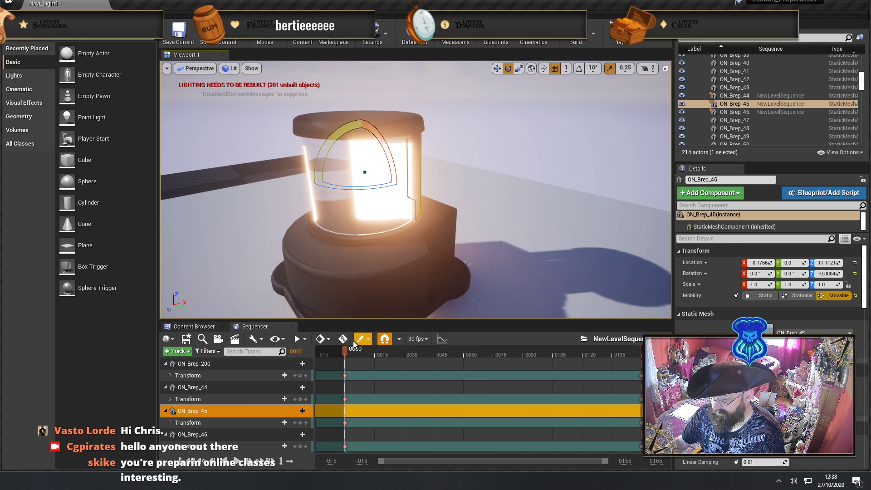
drag(343, 352, 502, 356)
drag(415, 357, 638, 358)
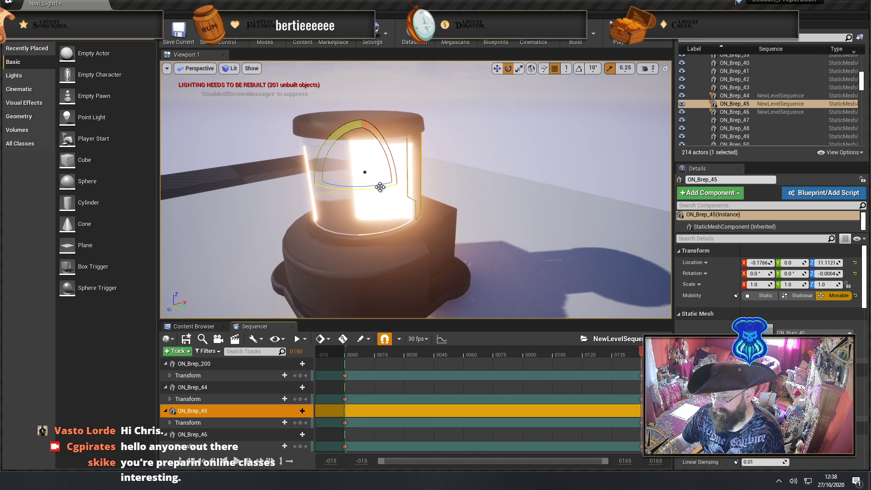
drag(380, 188, 393, 161)
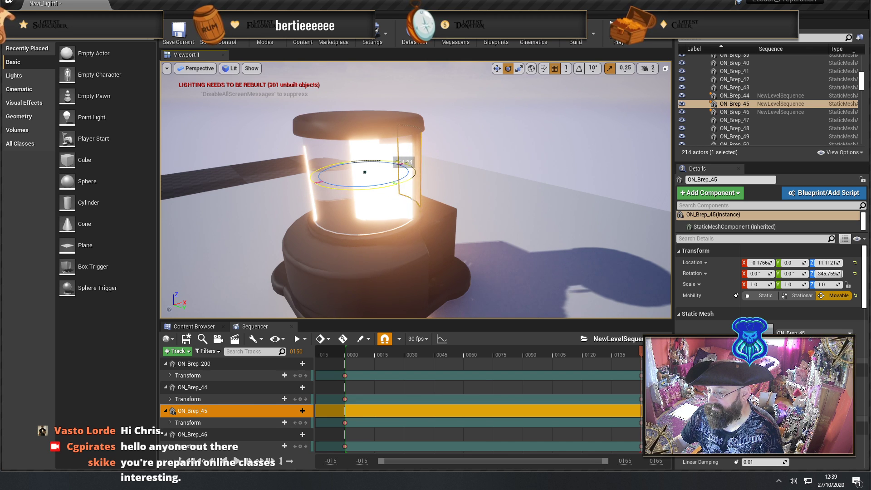
mouse_move(399, 161)
mouse_down()
mouse_move(325, 164)
mouse_move(392, 160)
mouse_up()
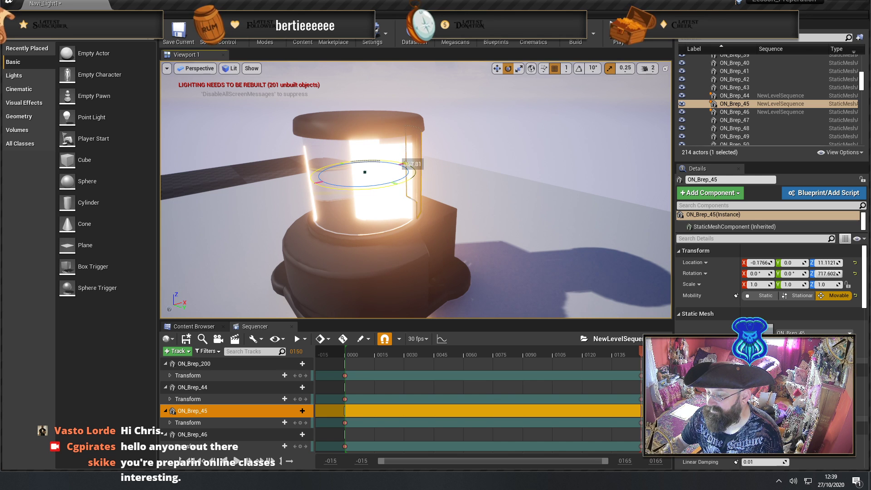
drag(374, 188, 373, 188)
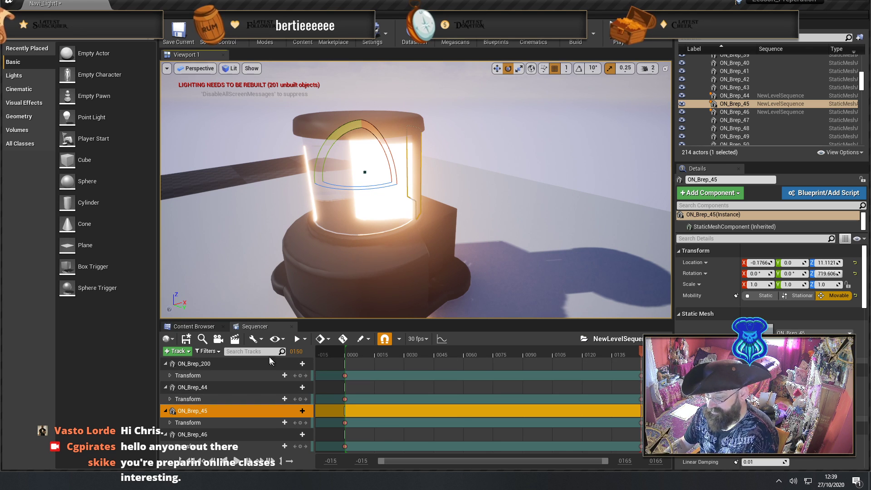
Close the sequence editor and delete the NewLevelSequence asset from the Navigation_light folder
click(292, 325)
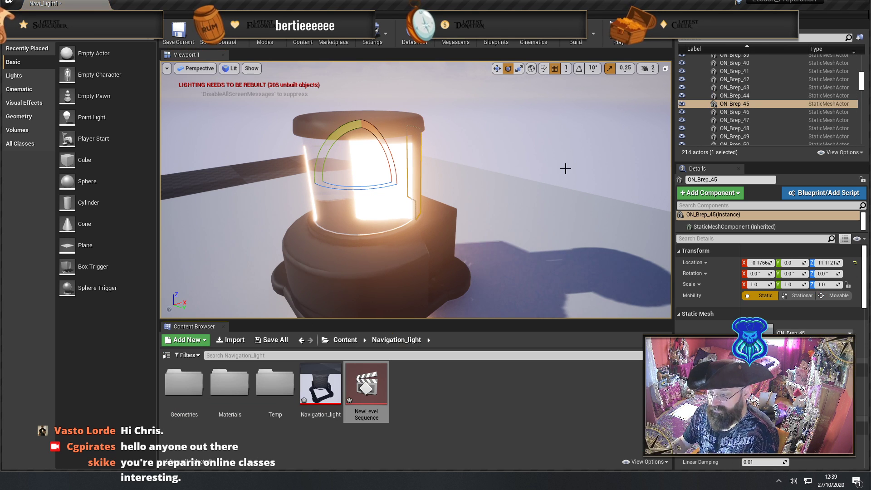
click(508, 215)
mouse_move(508, 214)
right_down()
mouse_move(522, 215)
mouse_move(517, 229)
right_up()
click(376, 388)
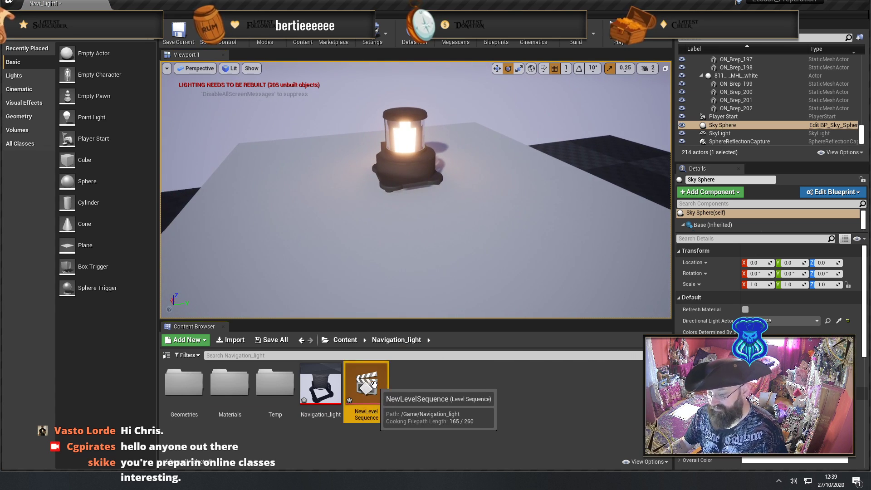
key(Delete)
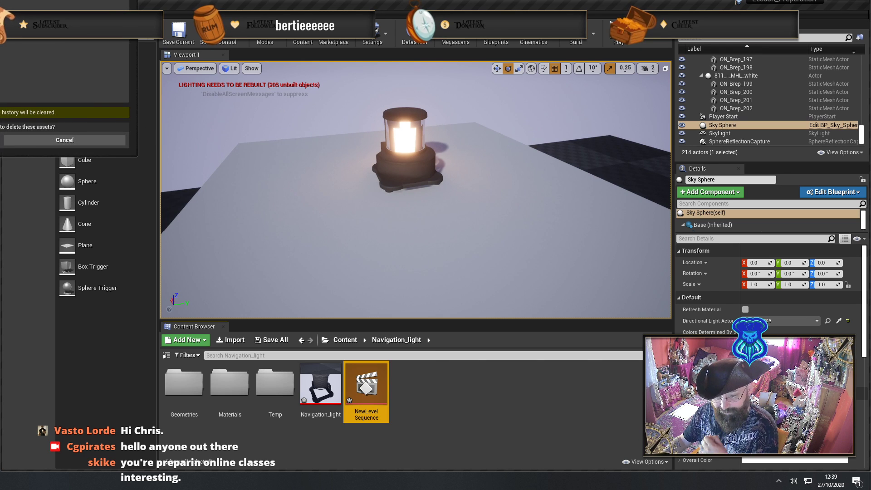
key(Return)
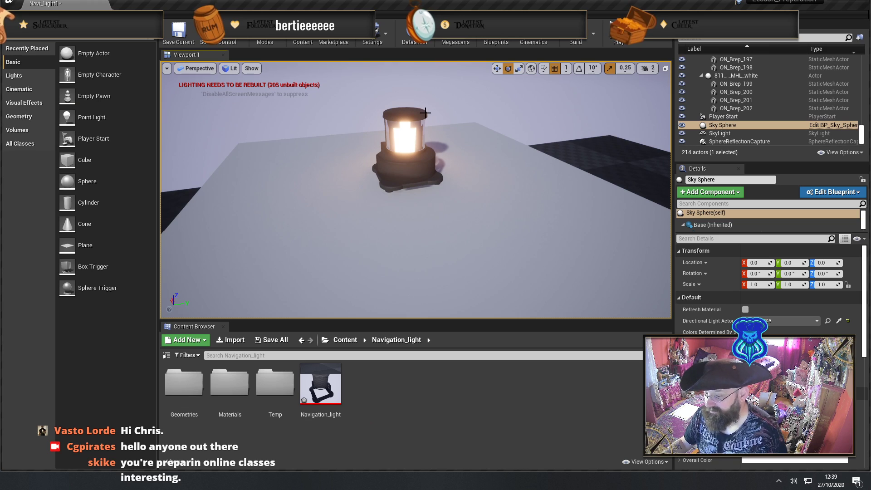
Select the four ungrouped lamp head parts ON_Brep_200, ON_Brep_44, ON_Brep_45 and ON_Brep_46 together
right_drag(425, 113, 460, 120)
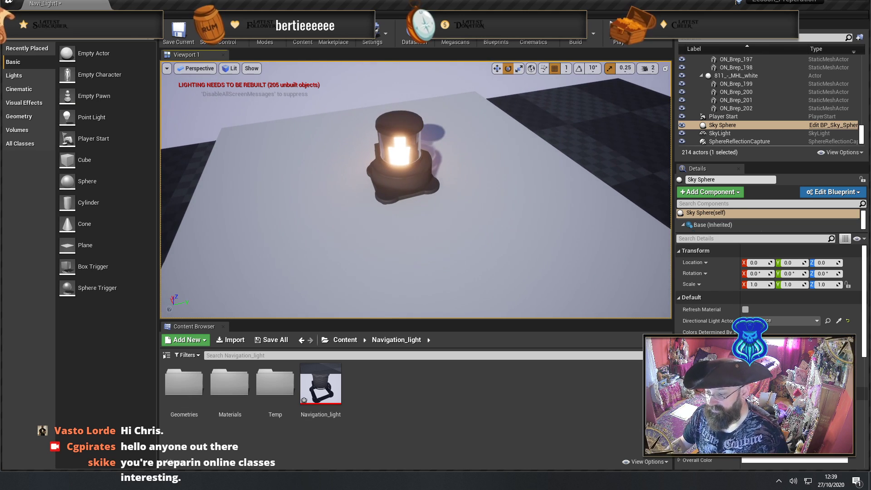
click(399, 151)
ctrl+click(442, 169)
right_drag(445, 169, 463, 172)
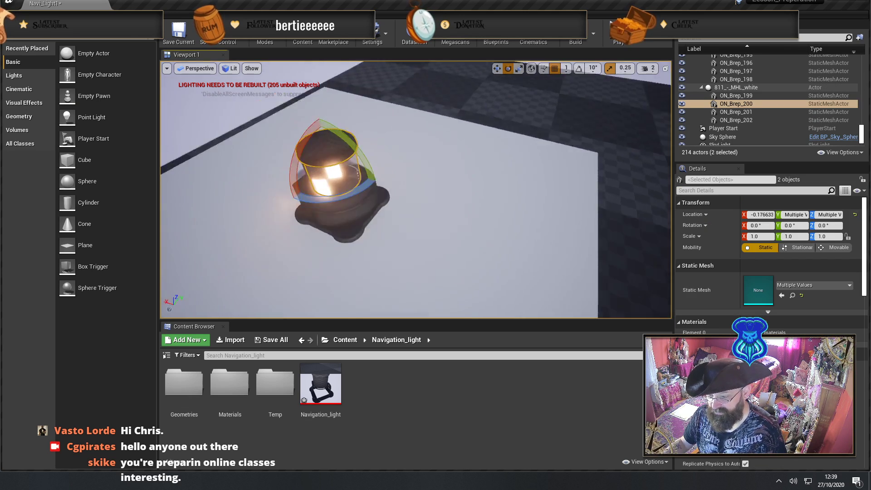
right_drag(311, 162, 331, 168)
ctrl+click(311, 162)
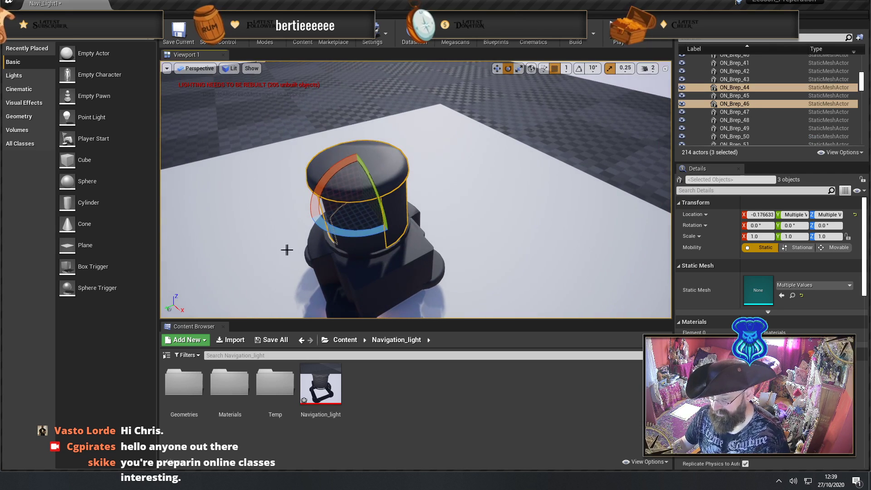
ctrl+click(374, 245)
right_drag(407, 303, 519, 296)
Create an Actor Blueprint class named Rotating_Part_Of_Light in the Navigation_light folder
right_click(404, 428)
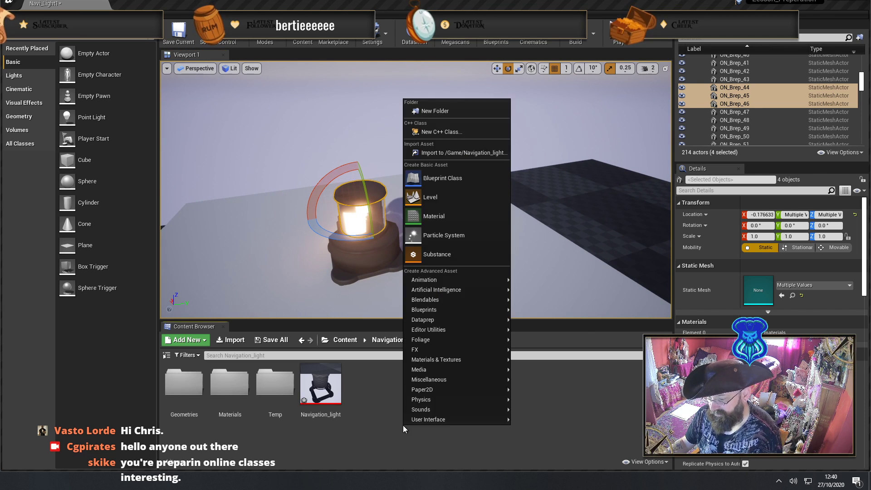
click(459, 180)
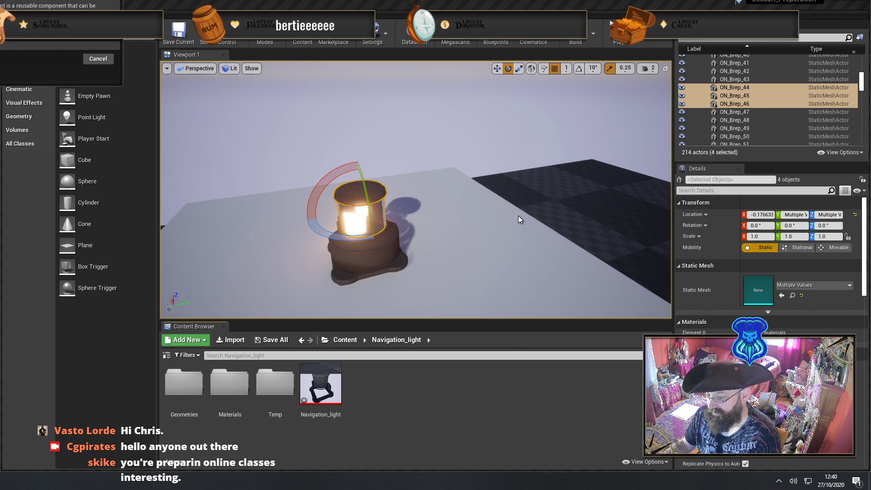
click(9, 5)
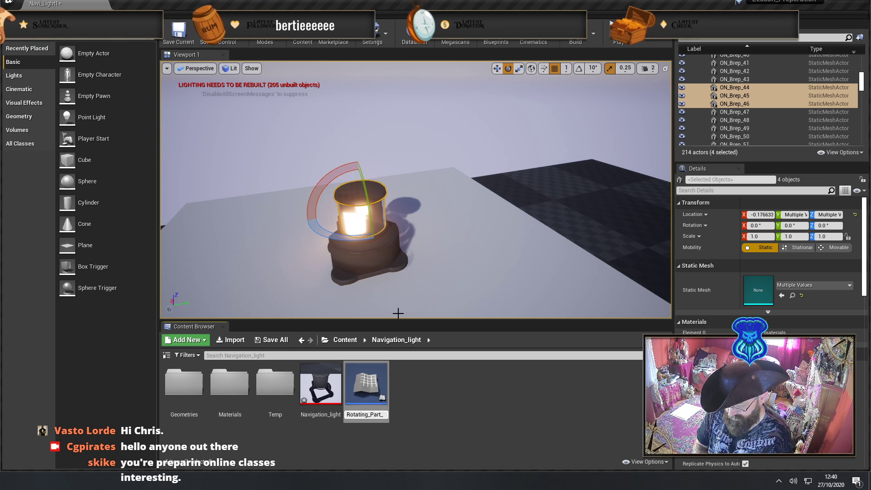
text(Rotating_Part_Of_Light)
key(Return)
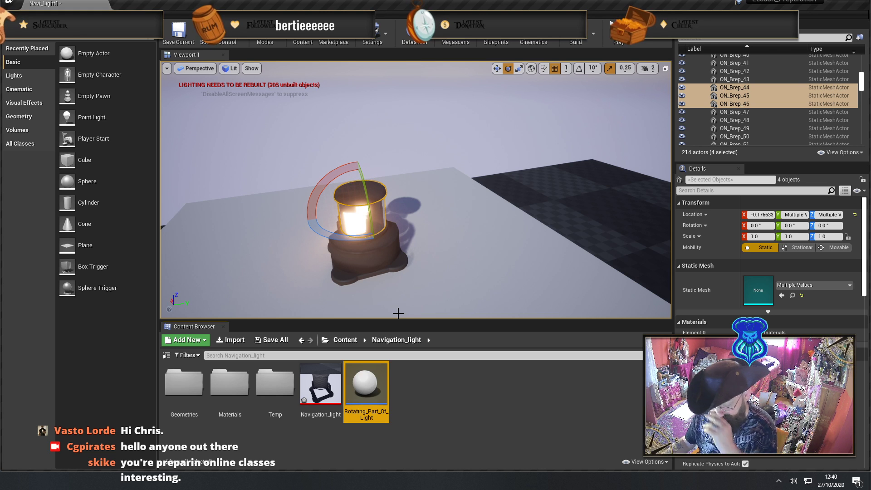
Open the Rotating_Part_Of_Light Blueprint and try to add the selected lamp head parts from the level as its components
double_click(368, 389)
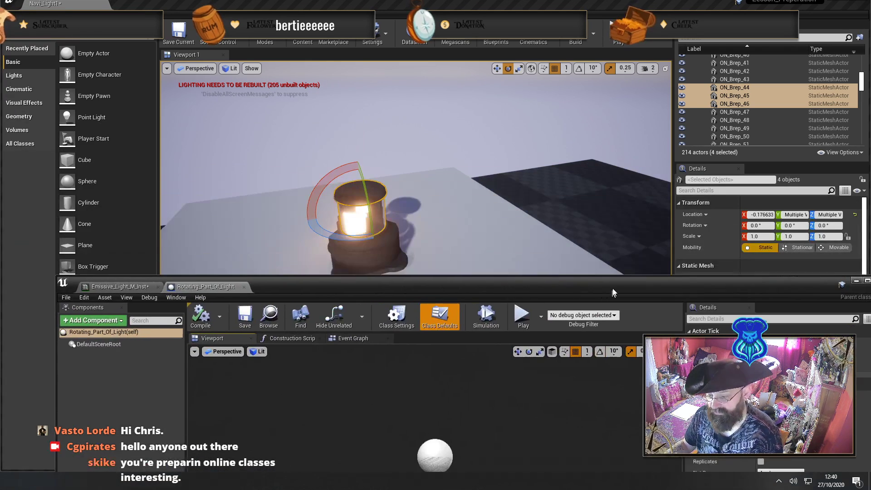
click(113, 382)
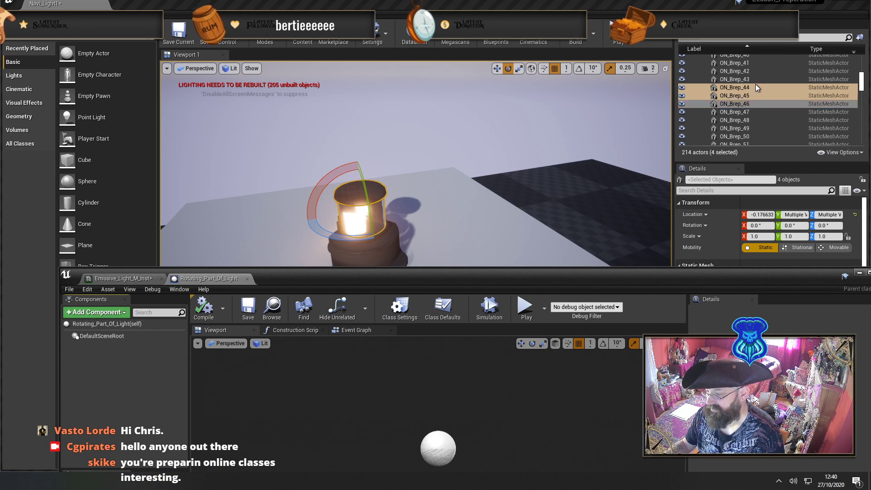
drag(736, 88, 383, 266)
drag(118, 392, 118, 392)
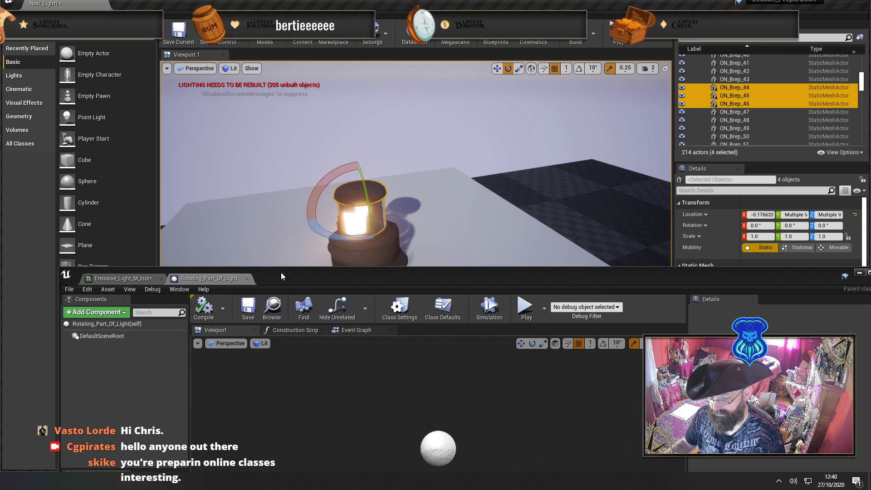
drag(296, 279, 351, 241)
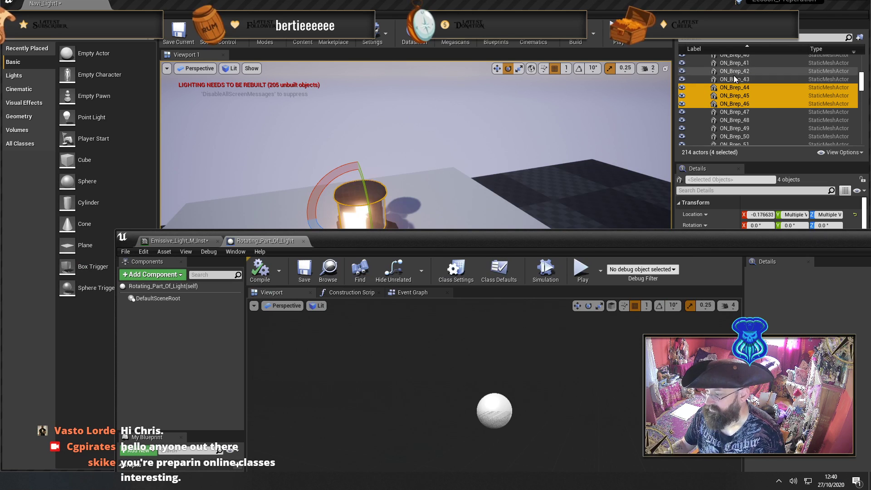
drag(731, 93, 153, 301)
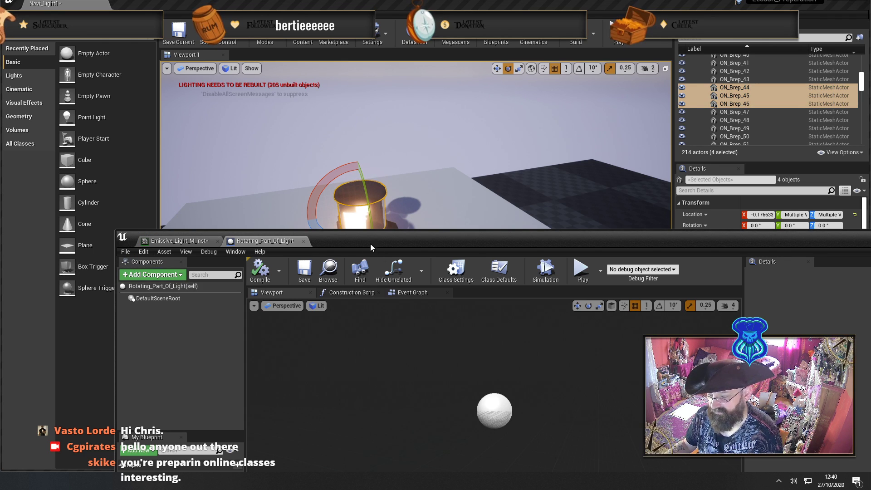
drag(370, 244, 138, 30)
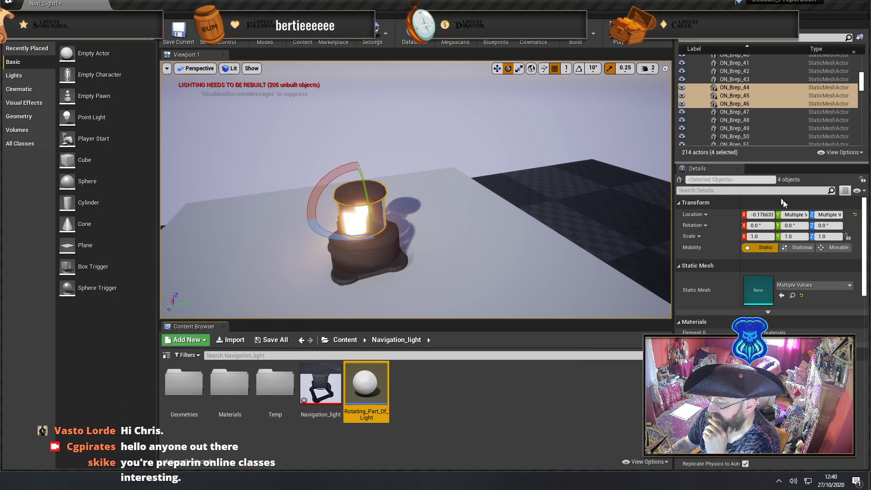
Clear the current selection and select the parts ON_Brep_199 to ON_Brep_202 of the 811_-_MHL_white group
scroll(846, 266, down, 2)
scroll(853, 260, up, 2)
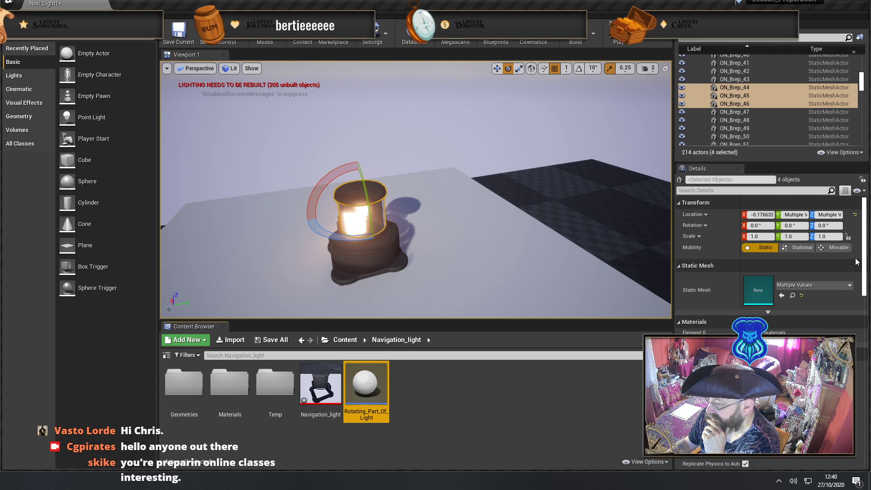
click(437, 123)
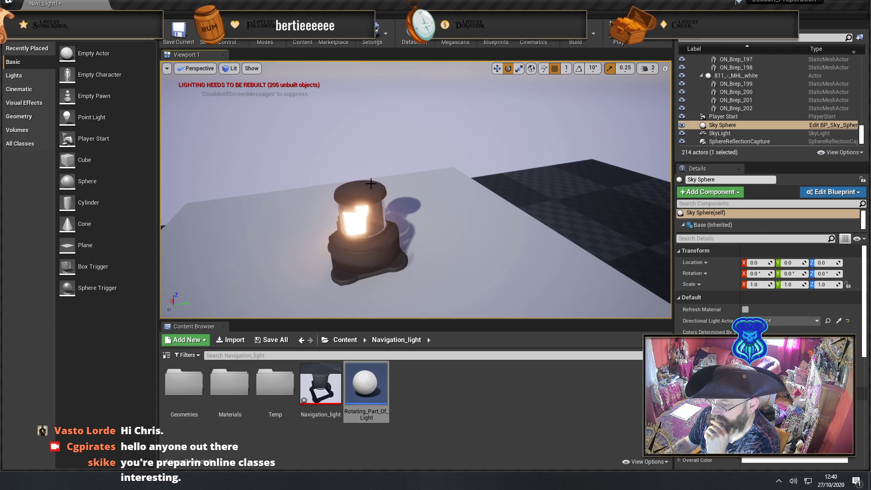
click(367, 187)
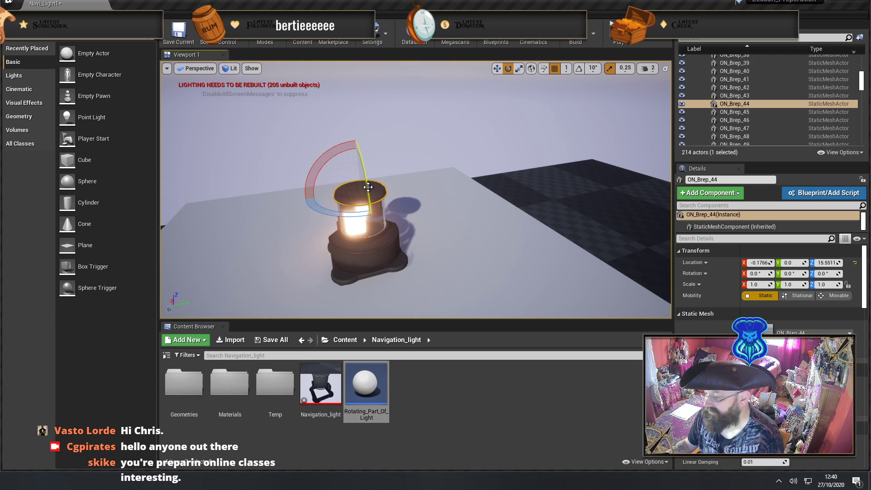
ctrl+click(371, 220)
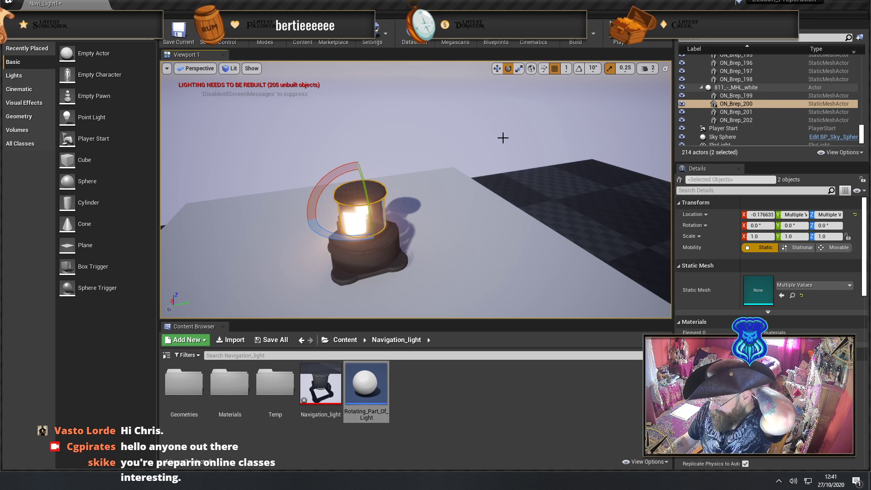
click(747, 97)
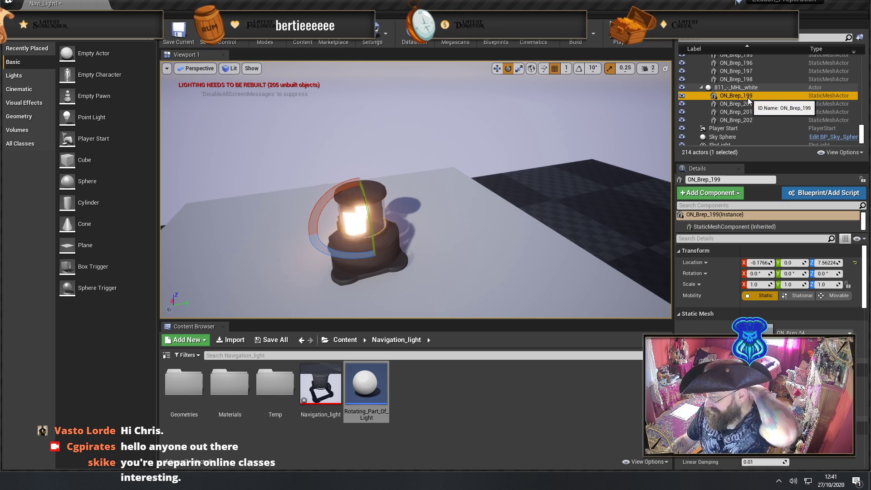
shift+click(737, 121)
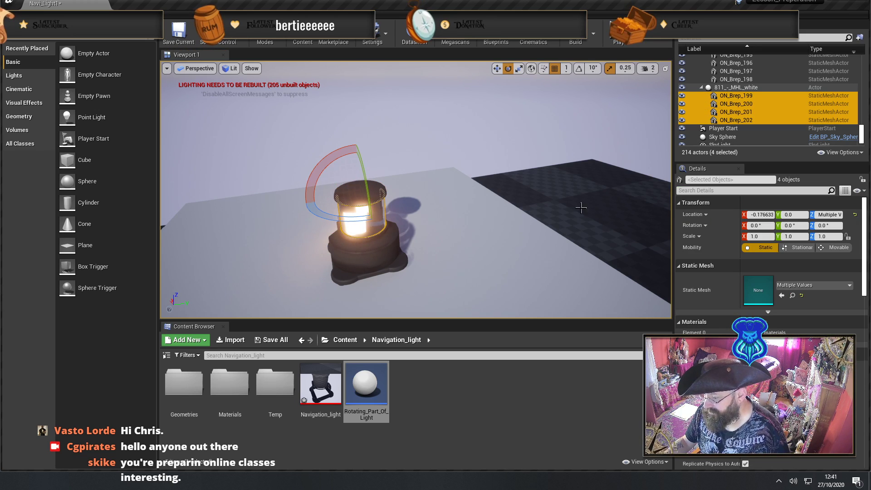
Add ON_Brep_45 and ON_Brep_46 to the selection, try rotating all six parts about Z, and undo the rotation
right_drag(481, 233, 465, 223)
key(f)
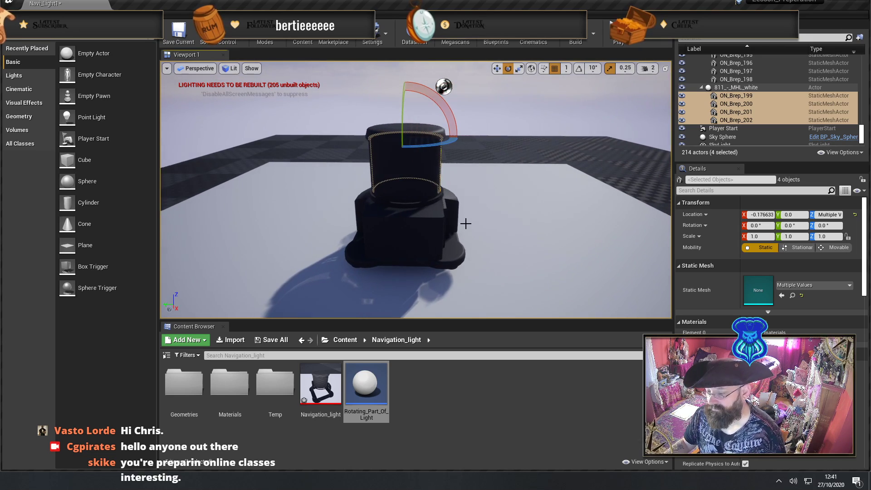
ctrl+click(415, 188)
ctrl+click(381, 186)
right_drag(307, 210, 419, 202)
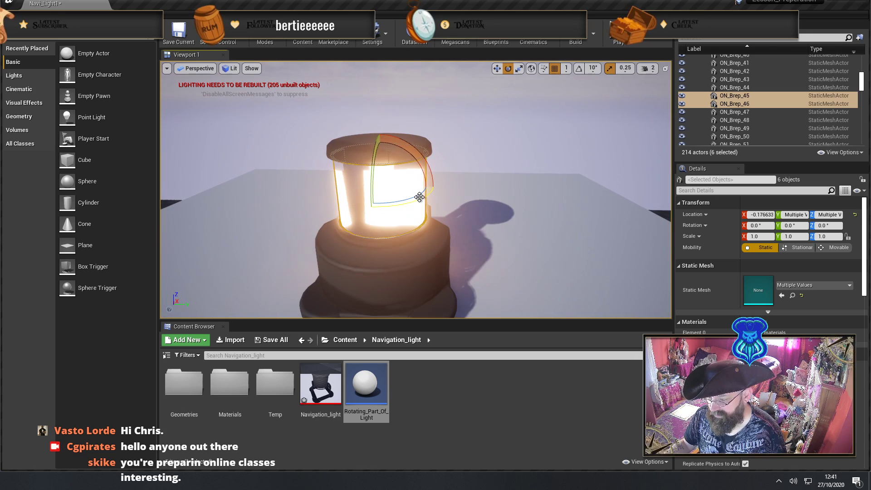
drag(419, 197, 349, 204)
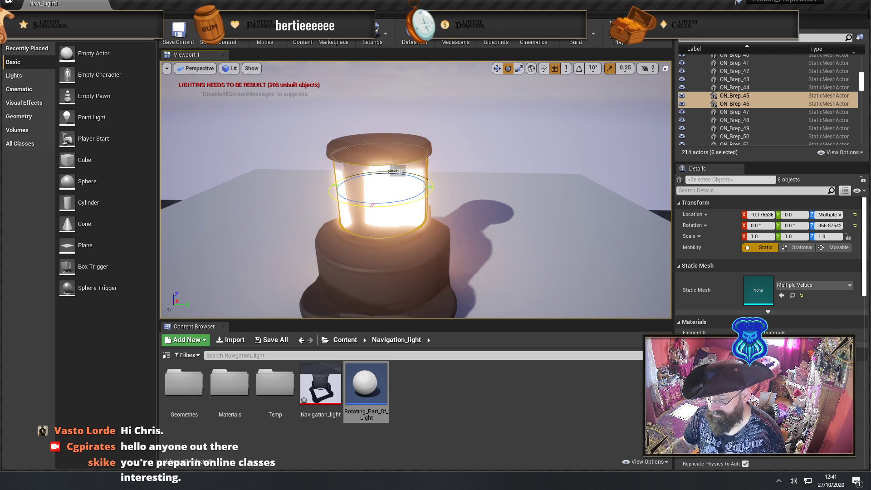
drag(389, 171, 431, 186)
key(ctrl+z)
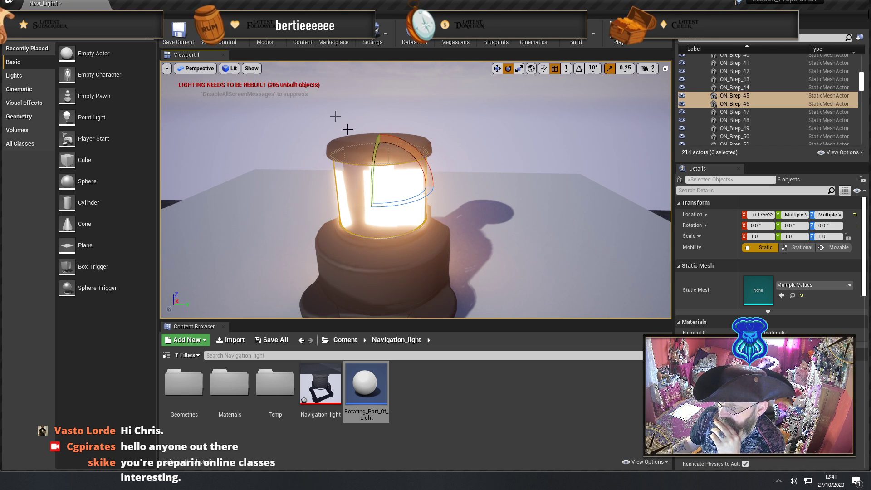
Examine the Merge Actors options for the lamp cap ON_Brep_44, including the instancing mode, and close them without merging
right_click(374, 149)
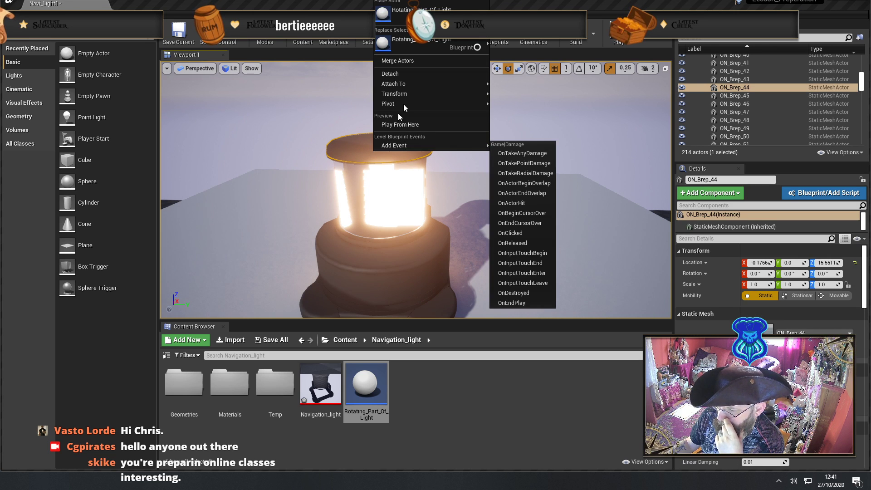
click(437, 62)
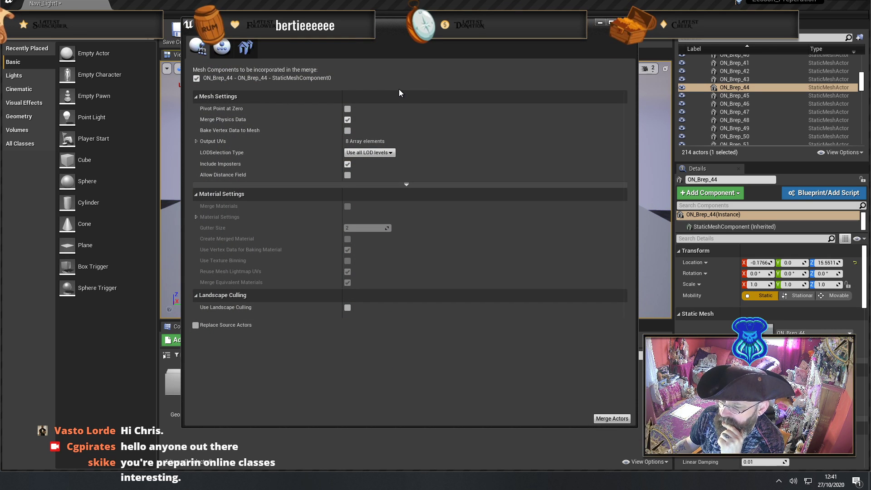
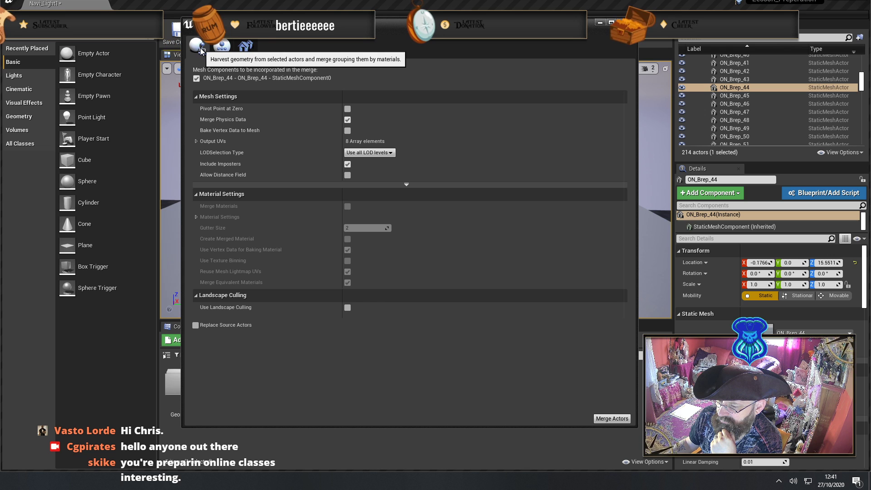
click(252, 49)
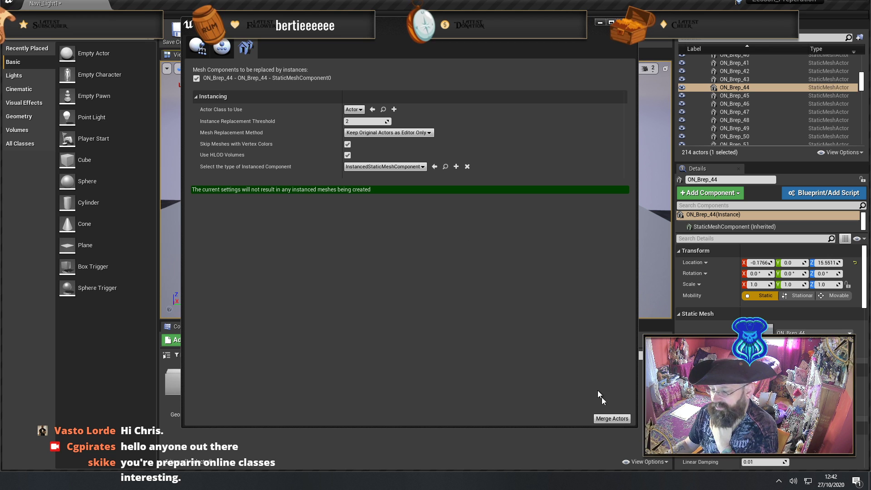
drag(473, 44, 88, 73)
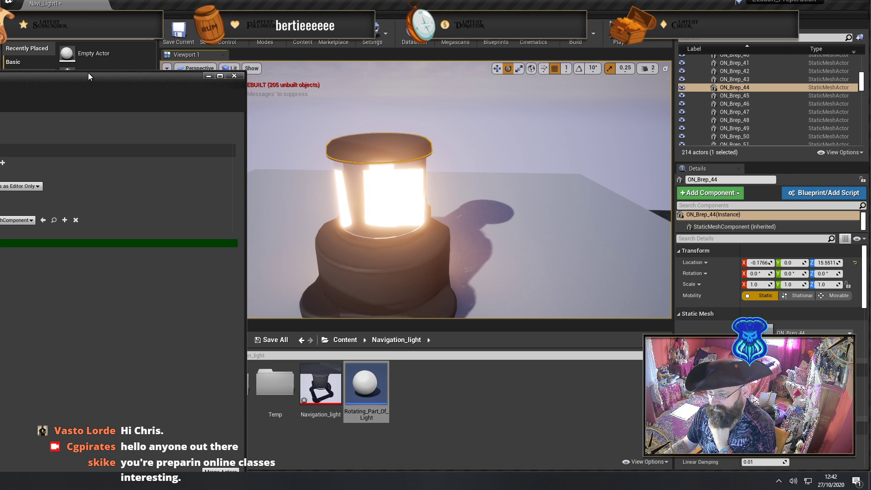
click(234, 76)
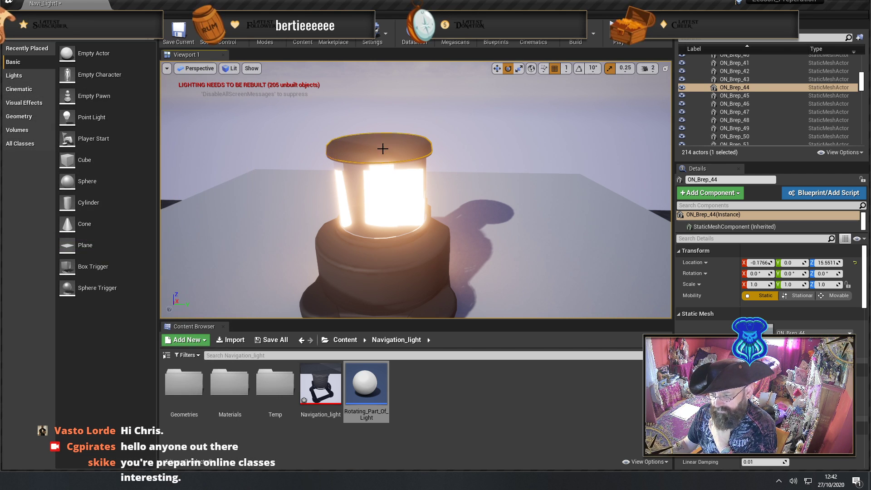
Rotate the lamp cap ON_Brep_44 about Z by about 50°, and deselect it
drag(411, 146, 467, 150)
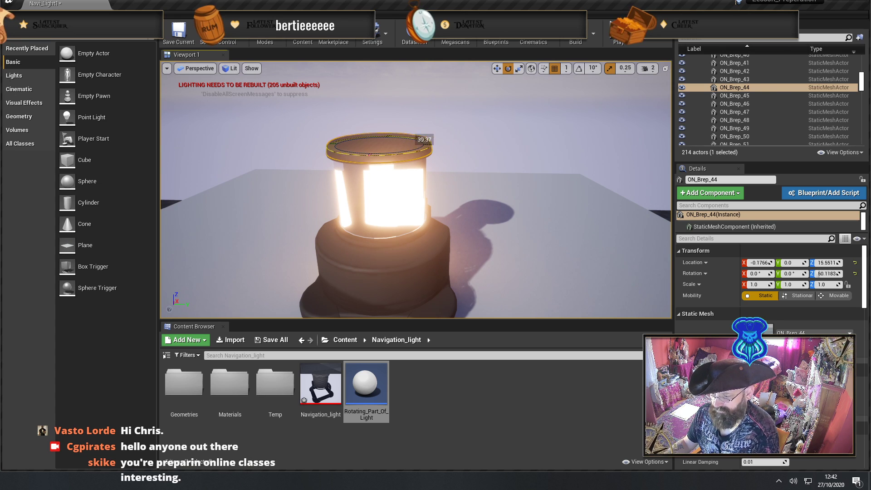
click(472, 140)
Select ON_Brep_200, ON_Brep_45 and ON_Brep_46, and merge them into a static mesh named rotating_part in the Navigation_light folder
click(407, 192)
alt+drag(482, 191, 503, 181)
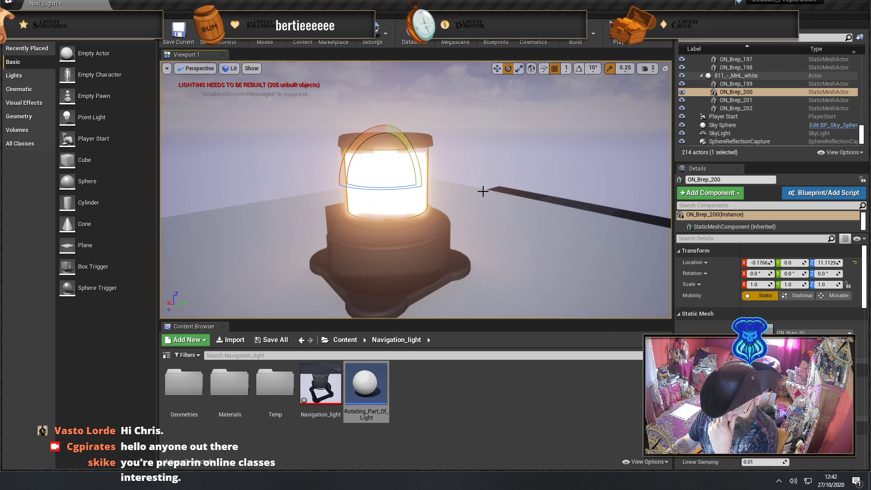
alt+drag(428, 194, 271, 194)
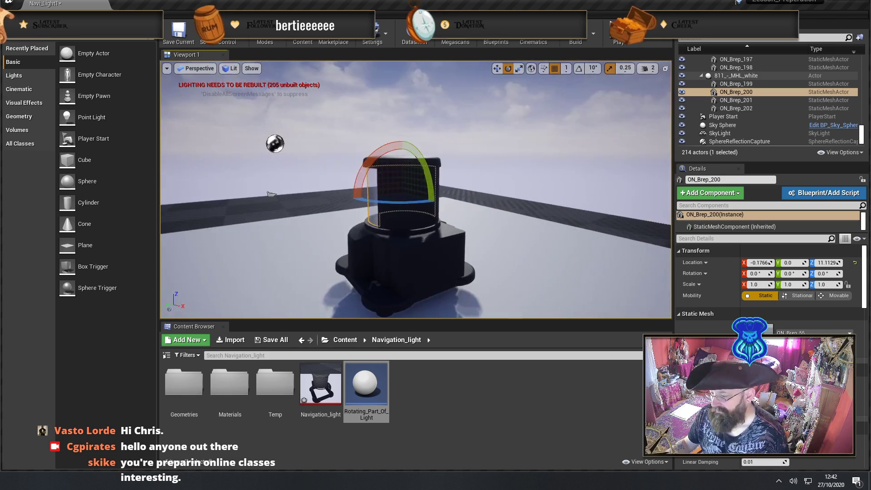
ctrl+click(406, 220)
alt+drag(487, 218, 354, 217)
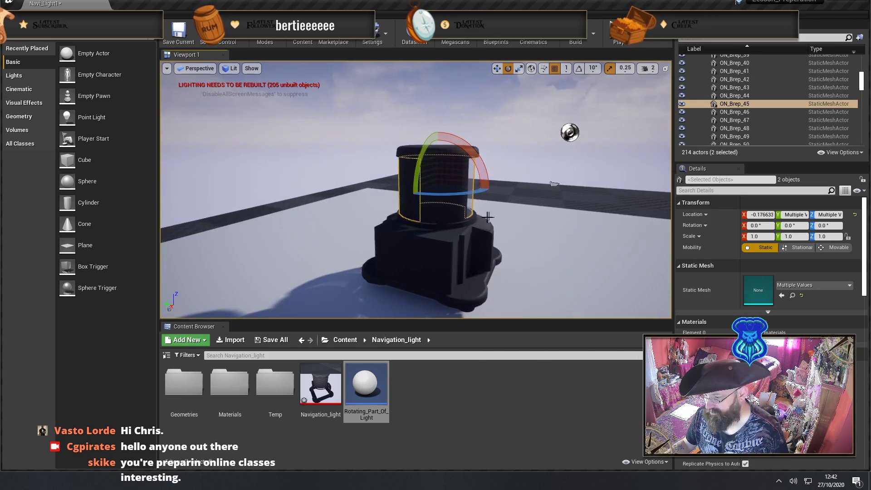
ctrl+click(472, 208)
alt+drag(471, 207, 338, 208)
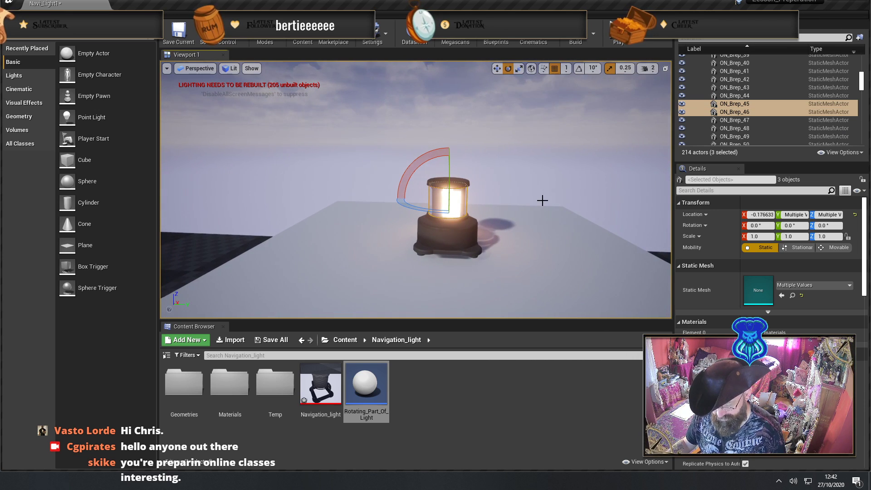
right_click(429, 209)
click(510, 130)
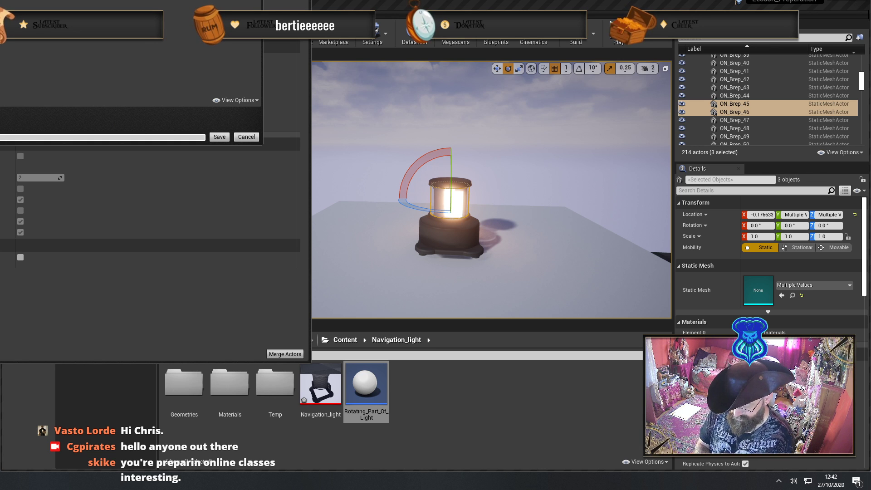
key(Return)
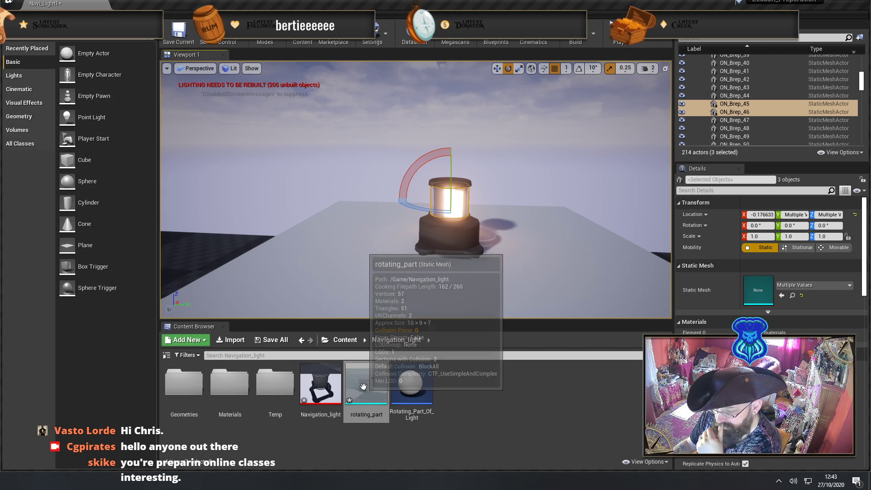
Open the rotating_part static mesh and examine its merged geometry up close from above
click(365, 386)
double_click(365, 385)
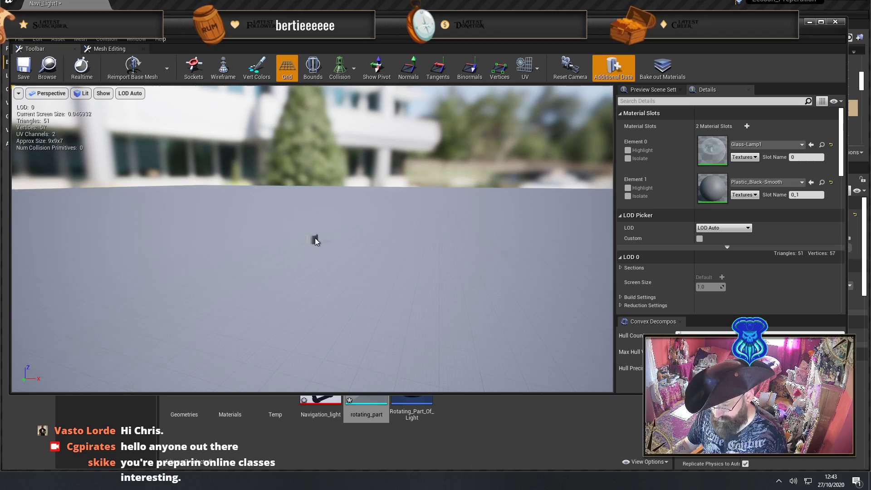
key(f)
drag(313, 238, 336, 227)
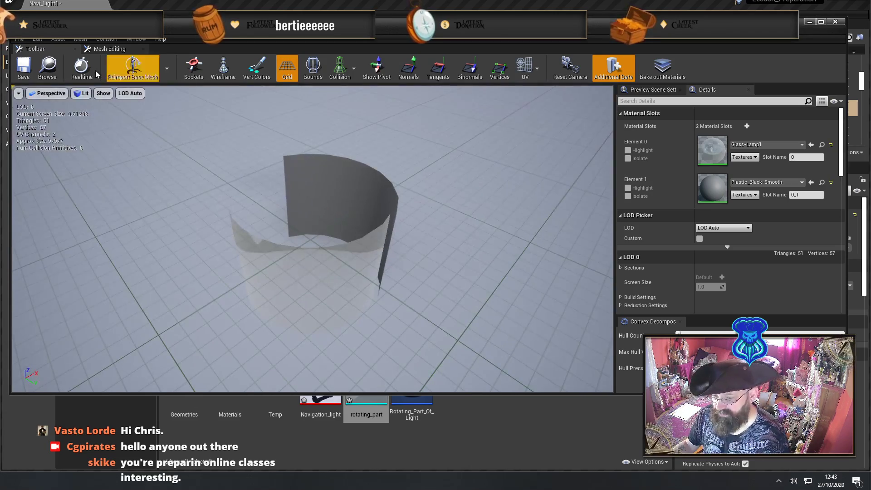
Return to the level, select ON_Brep_200, ON_Brep_45 and ON_Brep_46, and examine the asset actions available for the rotating_part mesh
click(105, 5)
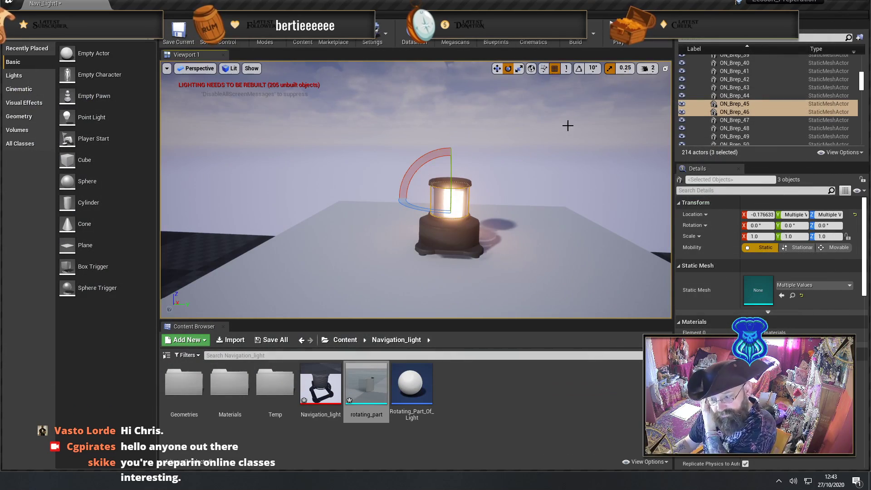
click(466, 195)
click(449, 199)
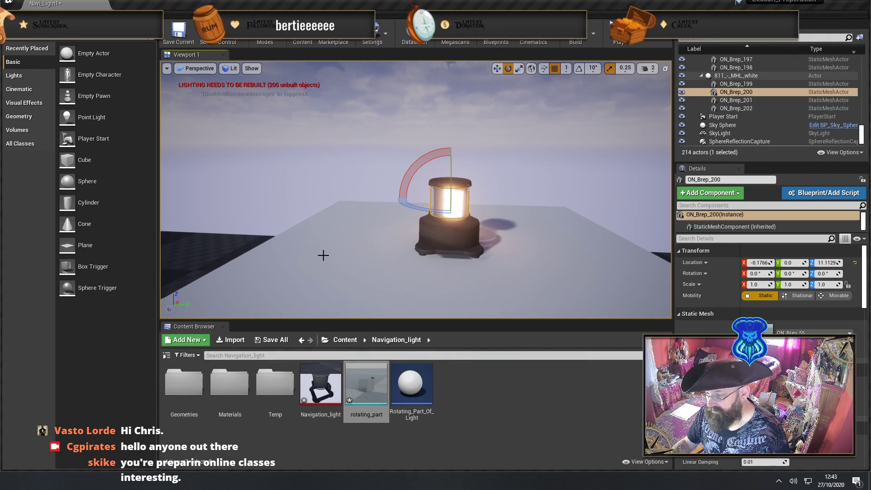
alt+drag(323, 255, 349, 222)
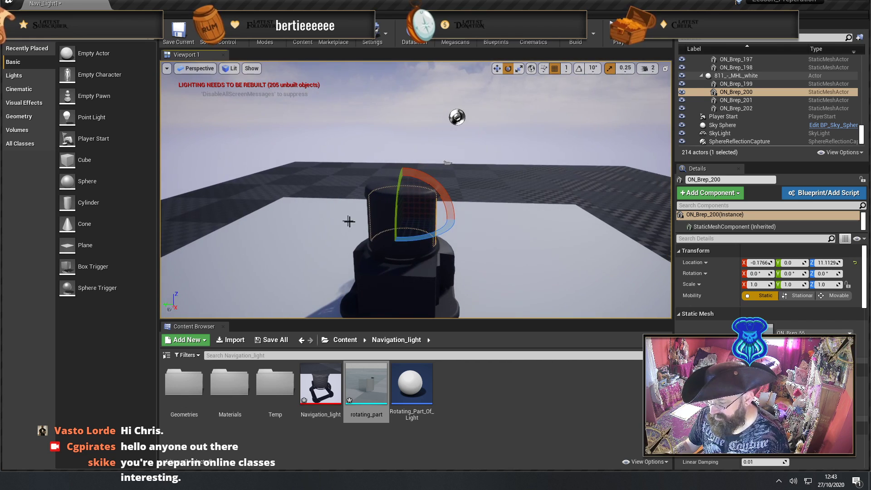
ctrl+click(376, 227)
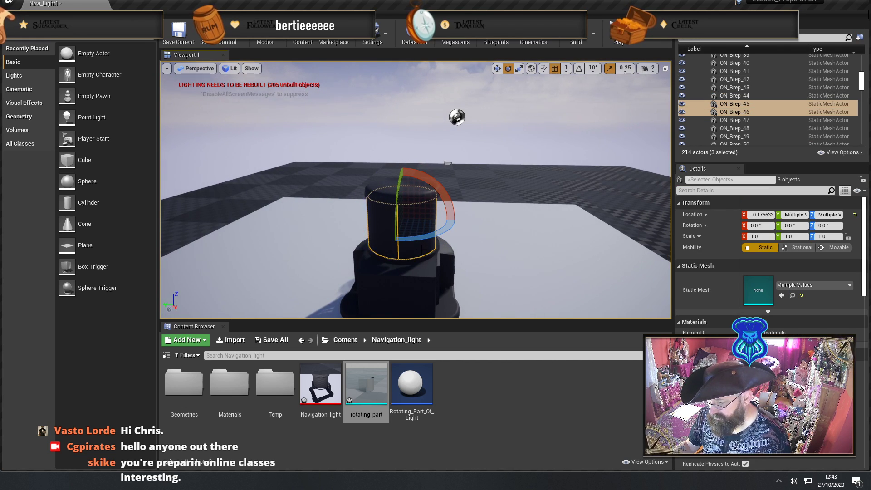
right_click(355, 376)
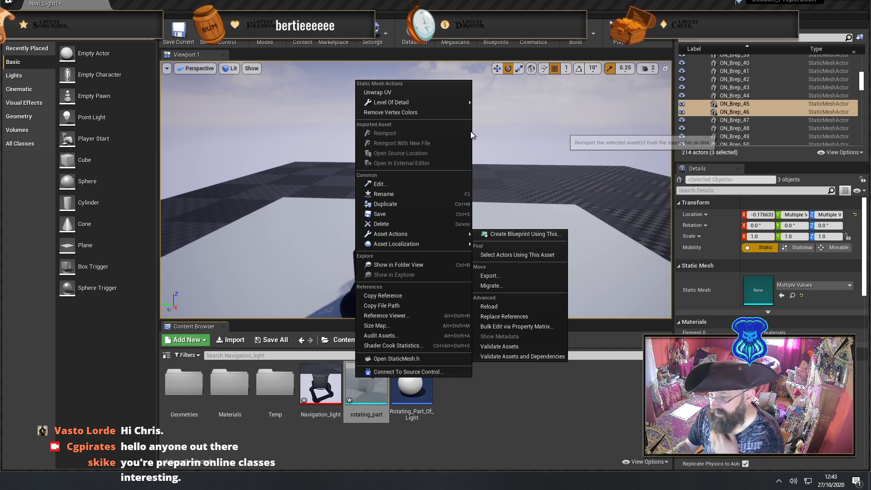
click(528, 113)
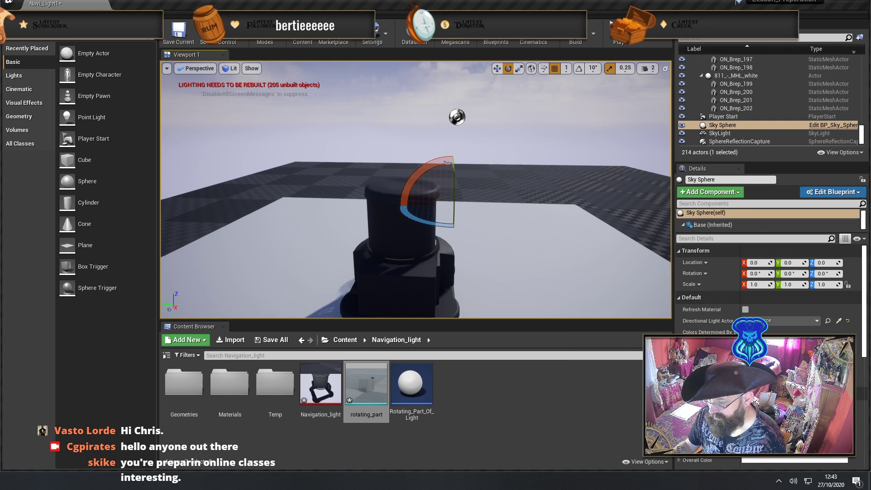
click(376, 224)
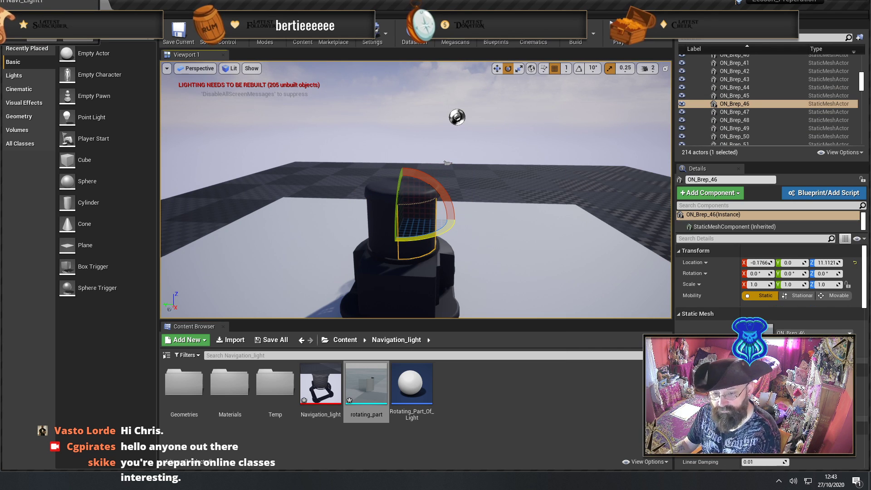
key(Delete)
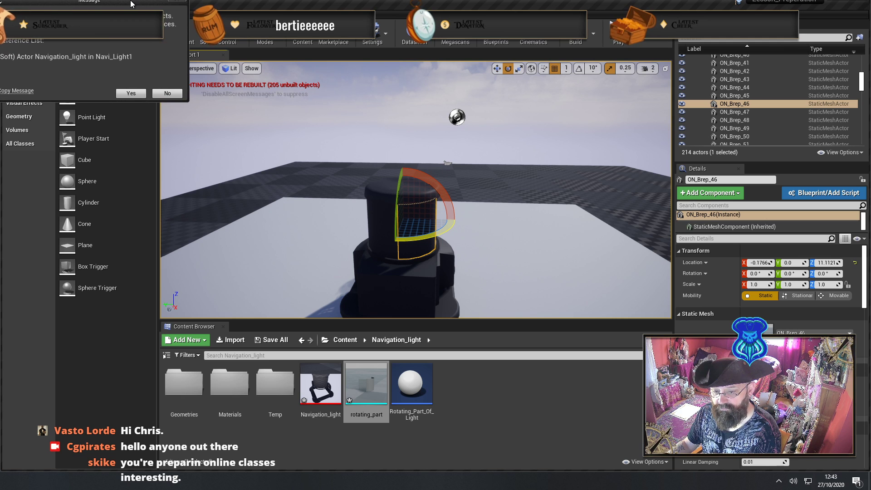
drag(249, 108, 248, 108)
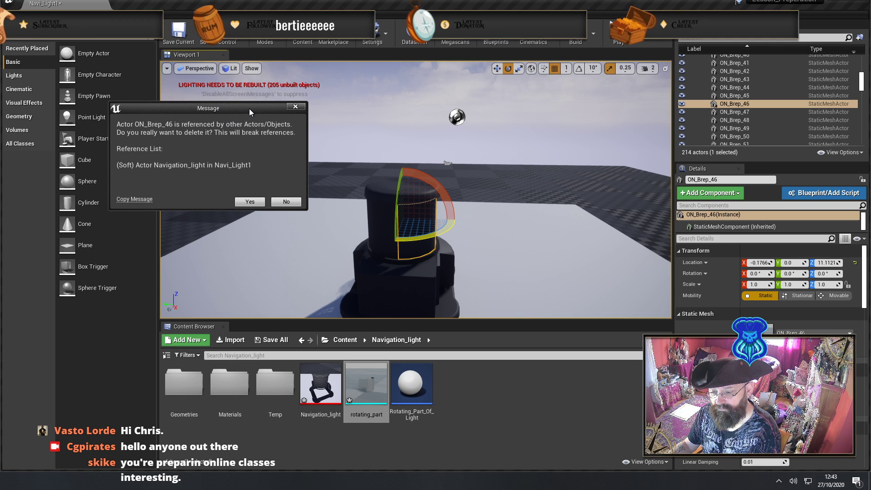
click(286, 202)
Select ON_Brep_200, ON_Brep_45 and ON_Brep_46, hide them in the level, and clear the selection
right_drag(486, 155, 467, 209)
ctrl+click(461, 208)
right_drag(535, 190, 481, 204)
ctrl+click(420, 185)
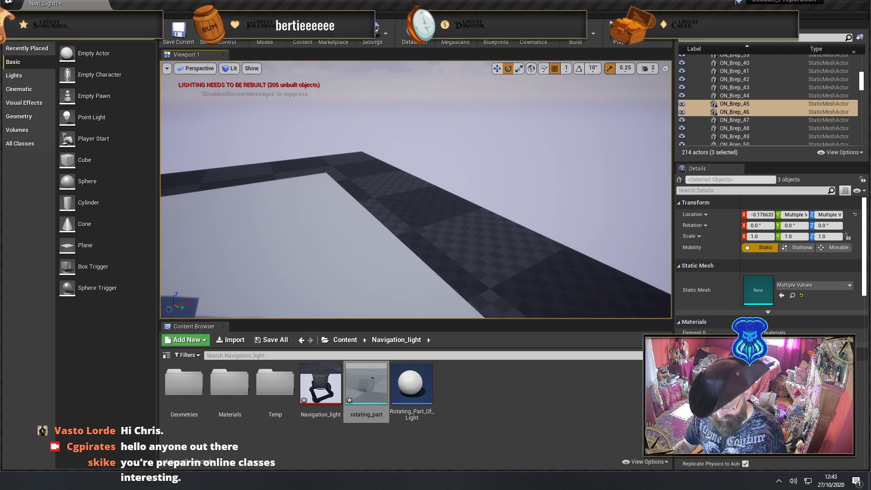
key(f)
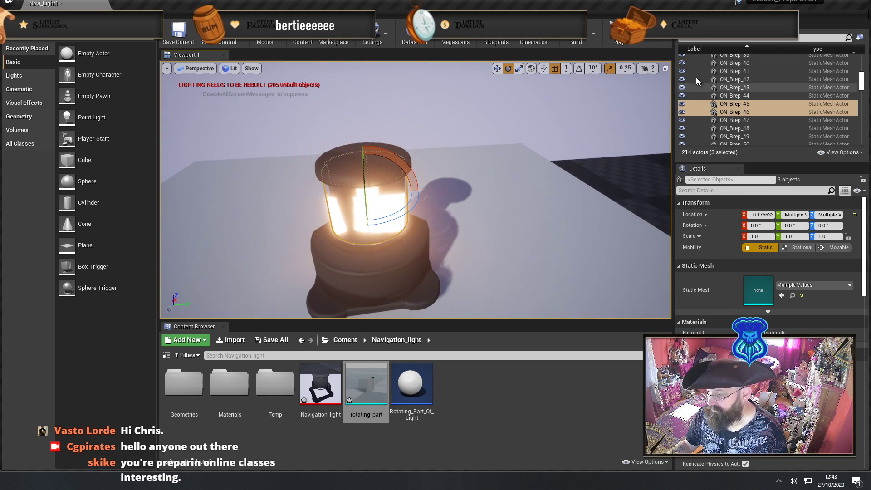
click(683, 104)
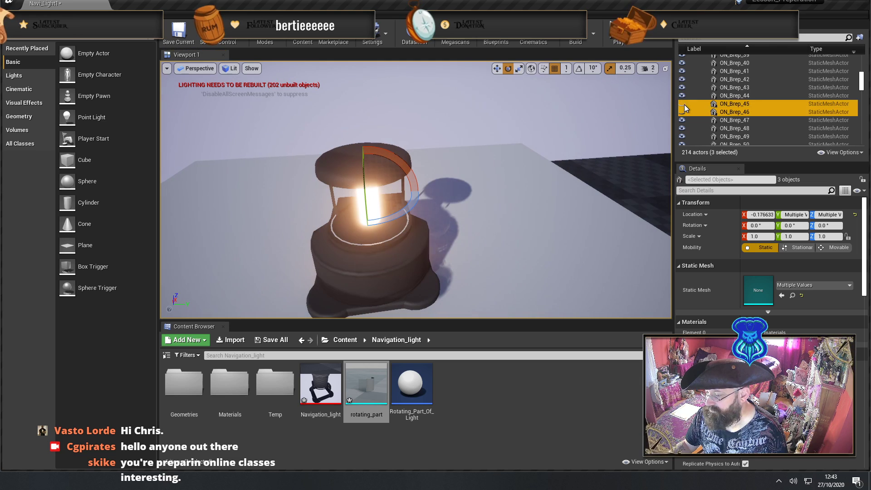
click(484, 118)
Place the rotating_part mesh in the level and move it into the lamp head at X 720, Y 50, Z 243
right_drag(415, 190, 464, 227)
drag(375, 394, 383, 231)
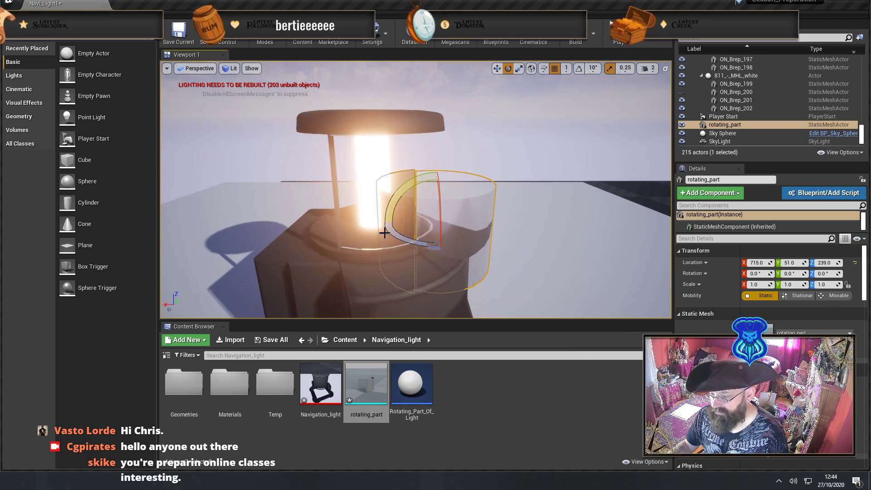
key(w)
drag(436, 199, 438, 150)
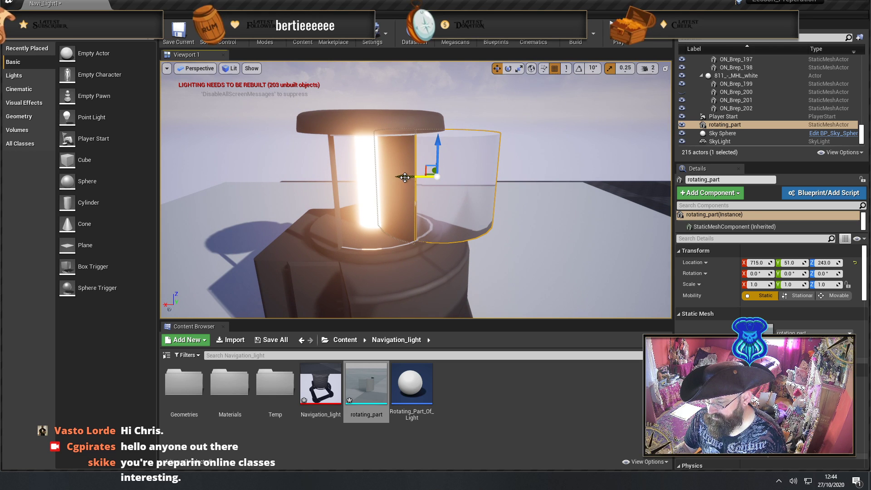
drag(405, 177, 337, 184)
alt+drag(422, 187, 345, 166)
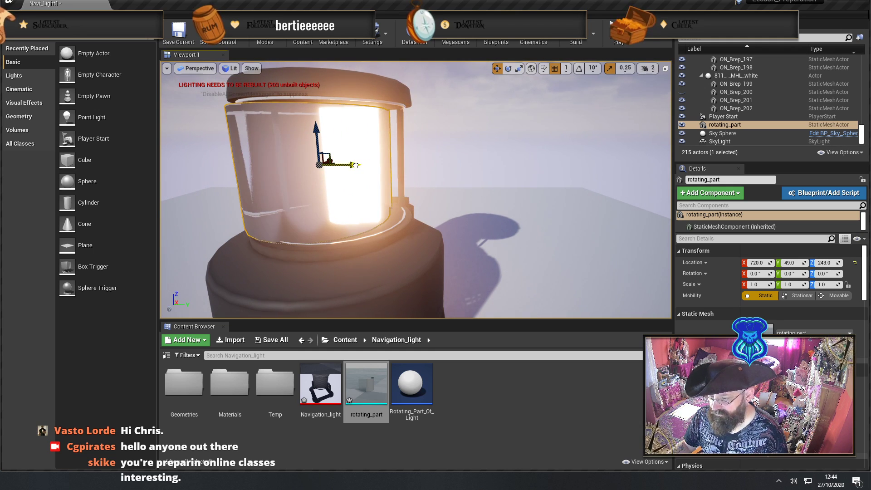
alt+drag(408, 173, 375, 152)
Try rotating the placed rotating_part about its Z axis inside the lamp head, and undo the rotation
key(f)
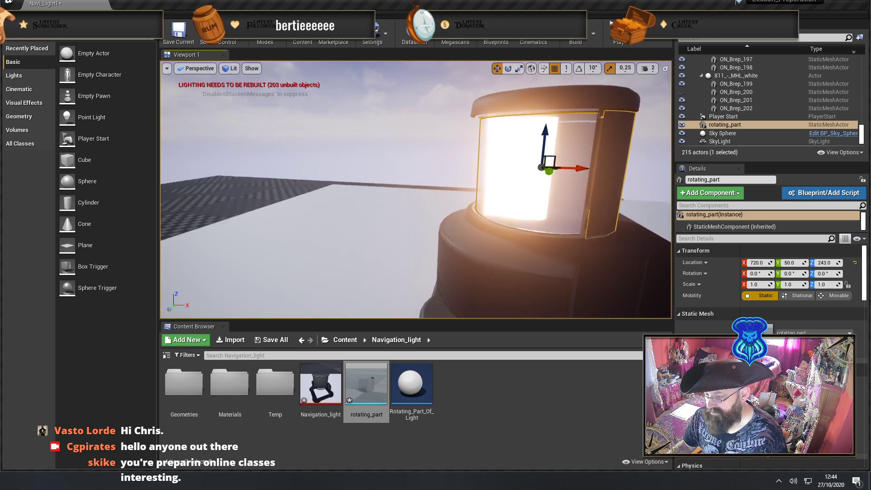
alt+drag(408, 182, 560, 198)
right_drag(416, 182, 462, 214)
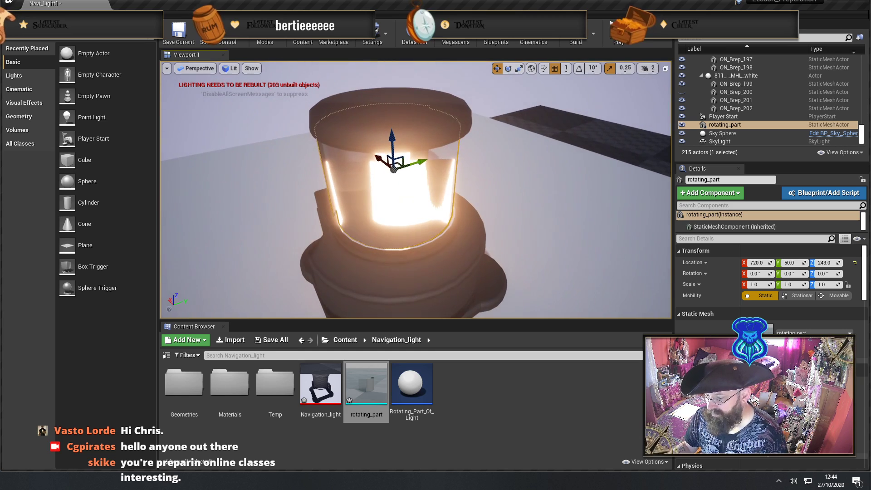
click(506, 94)
click(431, 179)
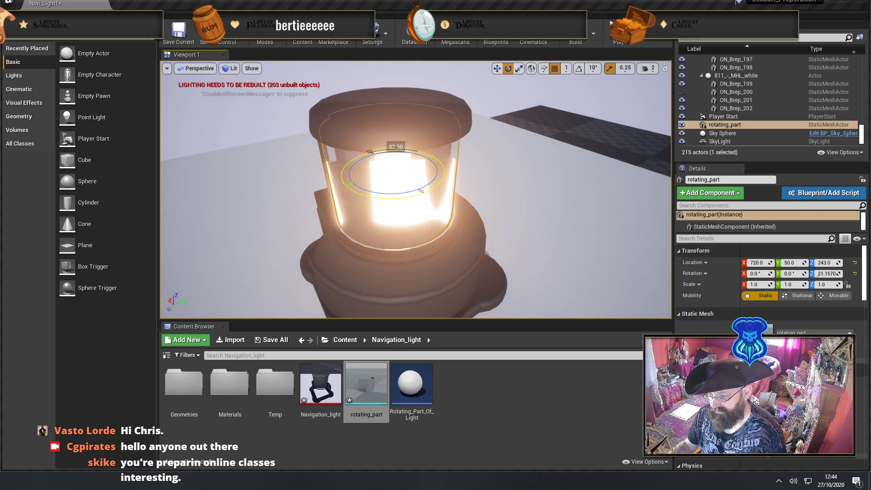
mouse_move(370, 151)
mouse_down()
mouse_move(410, 195)
mouse_move(345, 173)
mouse_move(386, 199)
mouse_move(347, 167)
mouse_move(341, 186)
mouse_move(344, 164)
mouse_move(369, 151)
mouse_up()
key(ctrl+z)
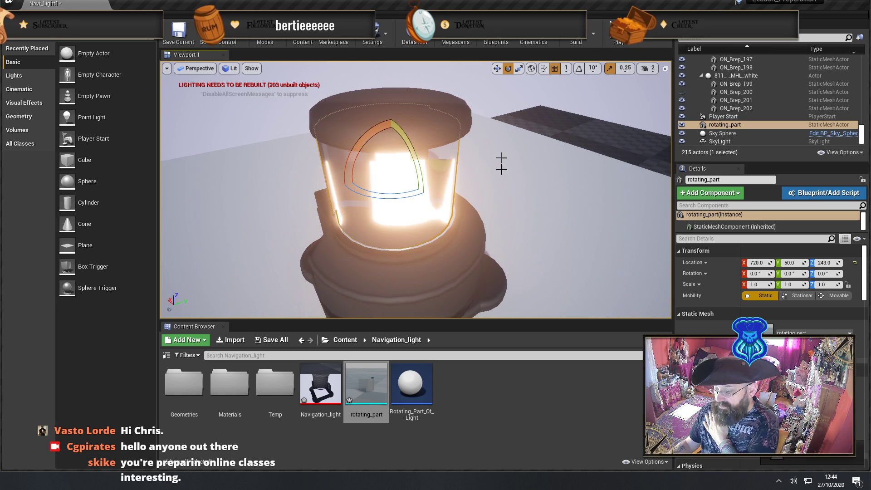
Create the Blueprint rotating_part_Blueprint from the placed rotating_part in /Game/Navigation_light, as a new subclass of StaticMeshActor
right_drag(501, 168, 498, 198)
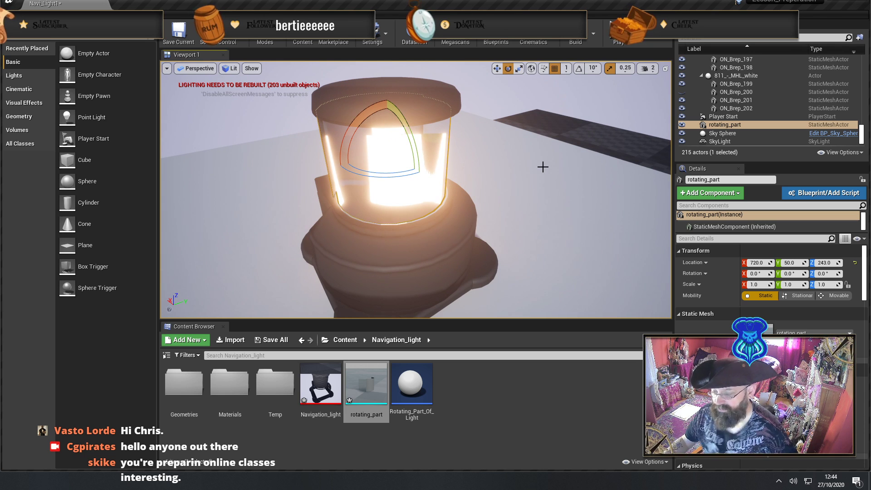
click(394, 193)
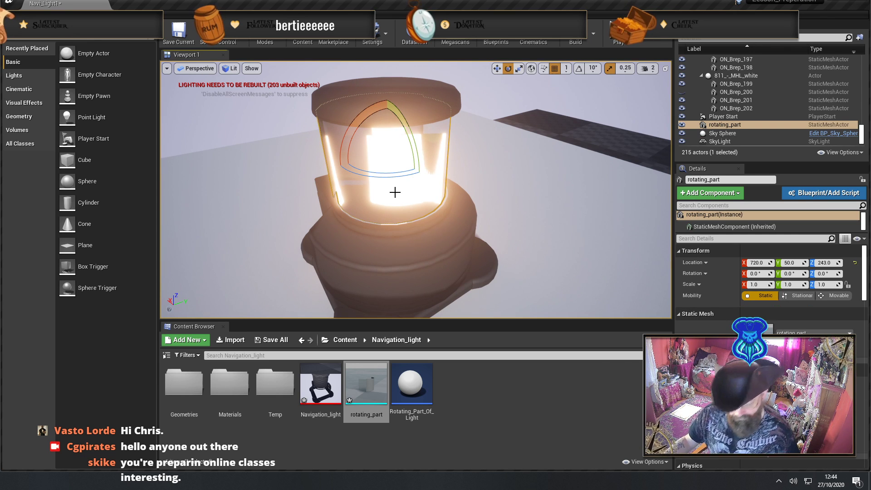
click(814, 197)
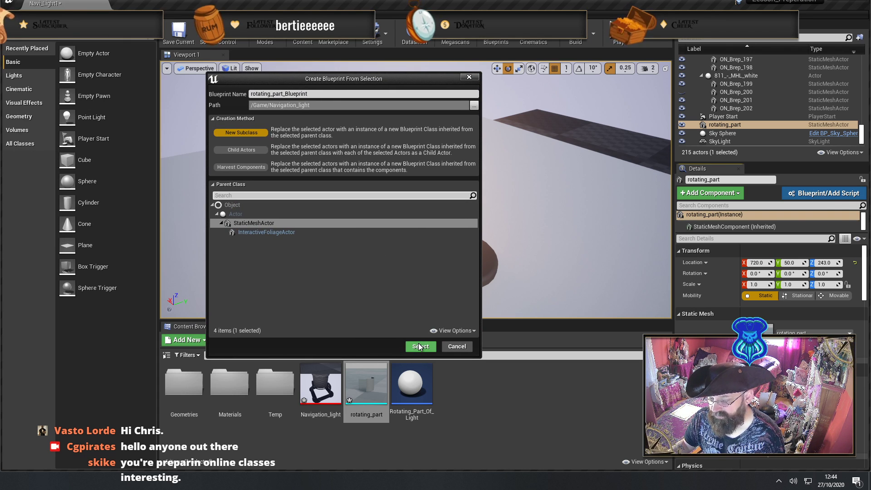
click(419, 346)
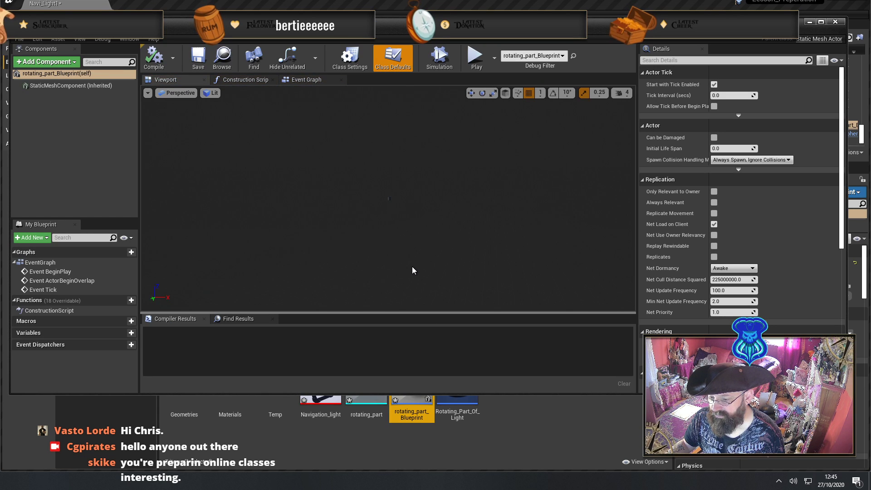
Select the Blueprint's inherited StaticMeshComponent and examine its mesh up close in the Blueprint's 3D view
click(57, 86)
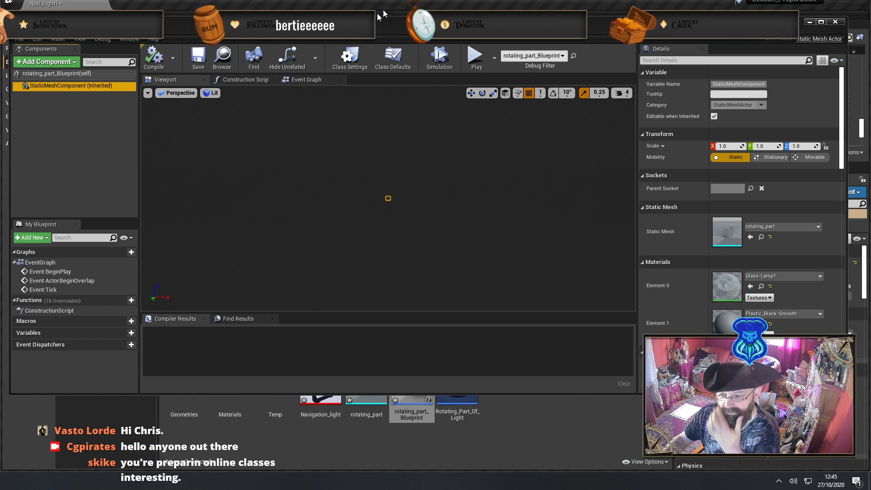
drag(382, 14, 384, 5)
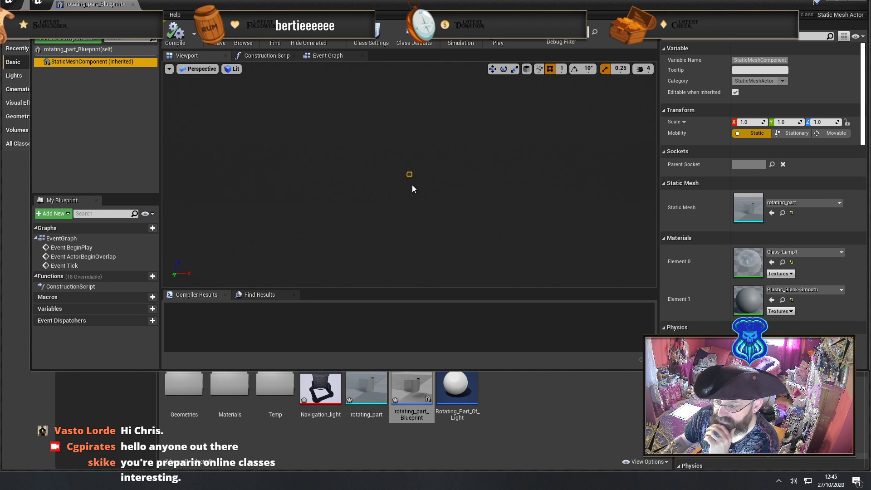
scroll(417, 178, up, 4)
scroll(420, 176, down, 1)
scroll(420, 177, up, 2)
scroll(419, 177, down, 1)
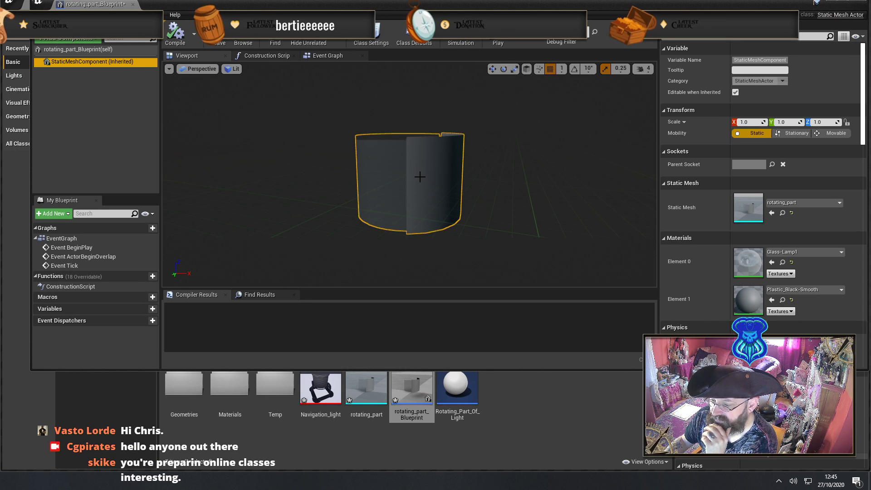
Delete the Event BeginPlay and Event ActorBeginOverlap nodes from the Event Graph of rotating_part_Blueprint
click(257, 56)
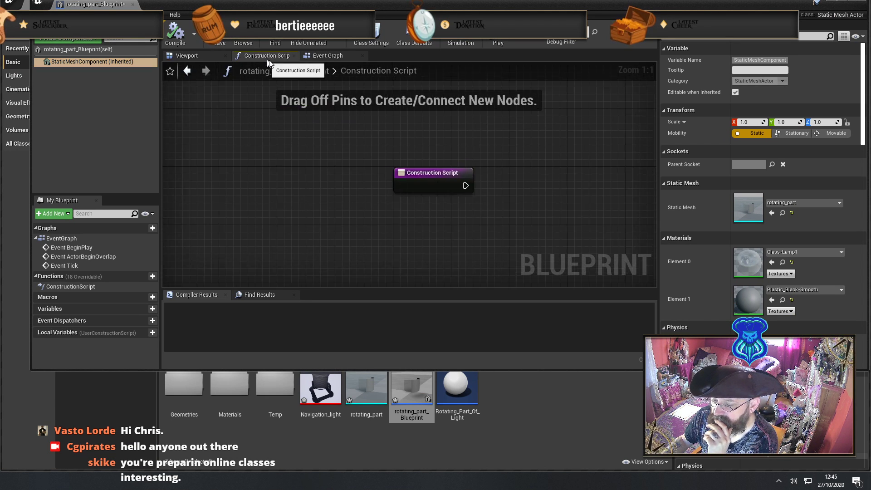
click(322, 56)
right_drag(572, 184, 448, 210)
scroll(488, 147, up, 1)
scroll(439, 232, down, 1)
drag(269, 131, 415, 208)
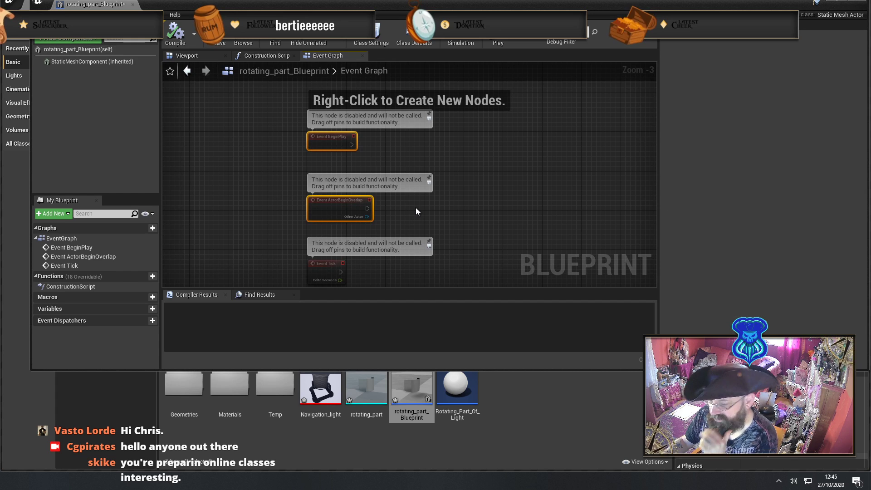
key(Delete)
right_drag(415, 207, 455, 187)
scroll(421, 203, up, 3)
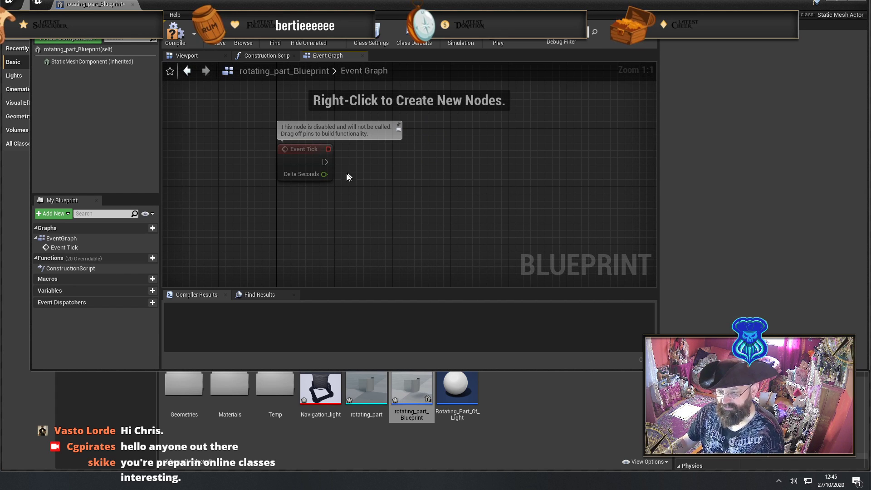
Add a Static Mesh Component reference to the Event Graph and connect a GetWorldRotation node to it, leaving only these two beside Event Tick
drag(77, 62, 365, 238)
right_drag(449, 235, 385, 222)
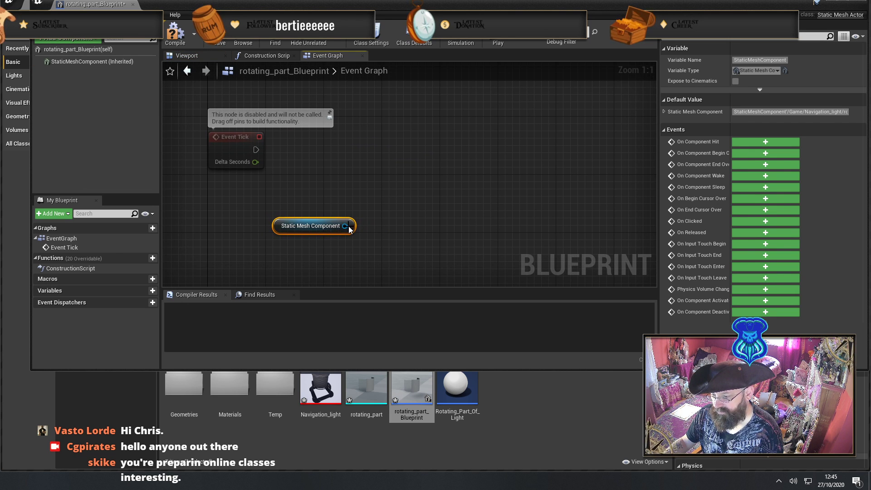
drag(346, 226, 421, 224)
text(g)
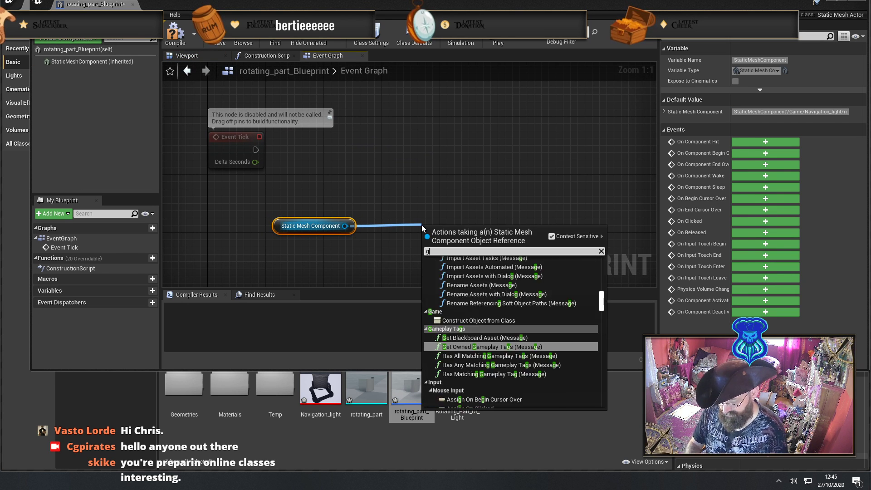
text(et ro)
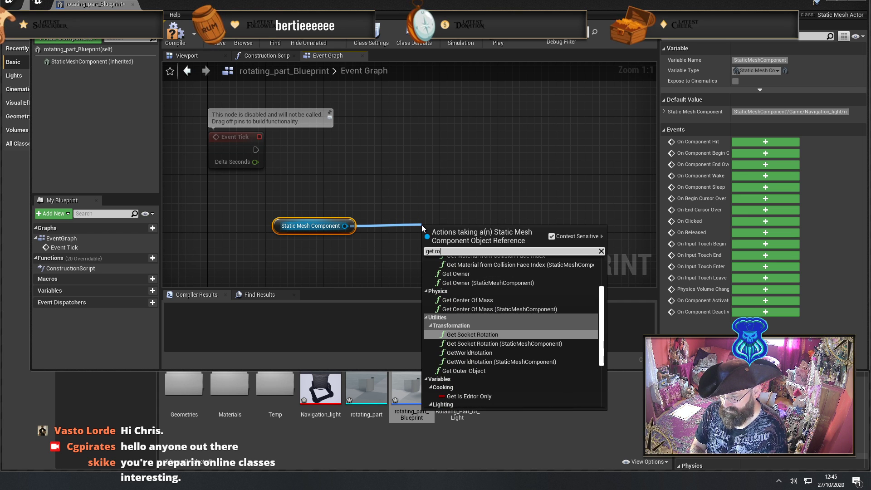
text(tation)
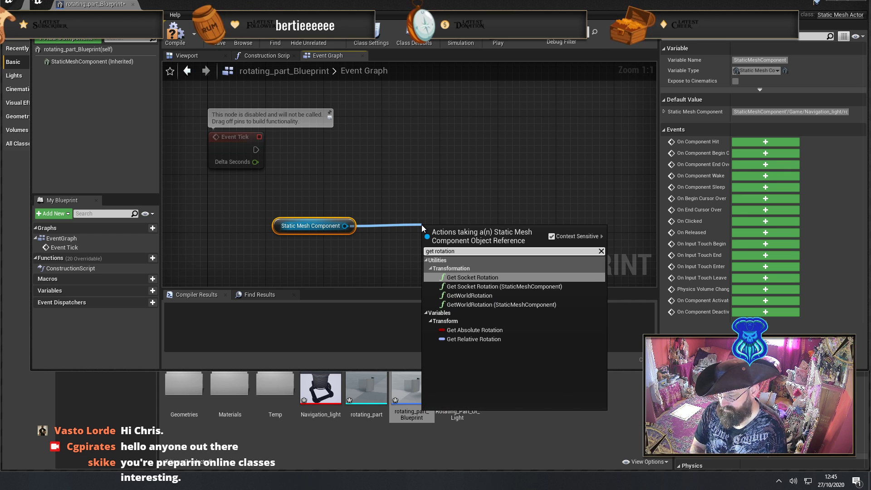
click(476, 305)
drag(480, 233, 409, 208)
click(367, 181)
key(Delete)
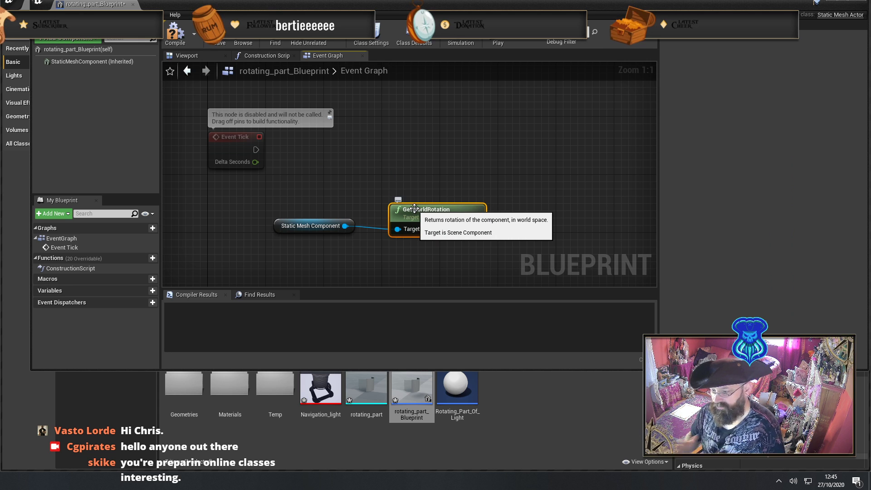
Move the Static Mesh Component and GetWorldRotation nodes together to a spot directly below the Event Tick node
drag(307, 170, 419, 243)
drag(440, 209, 299, 215)
right_drag(321, 163, 393, 155)
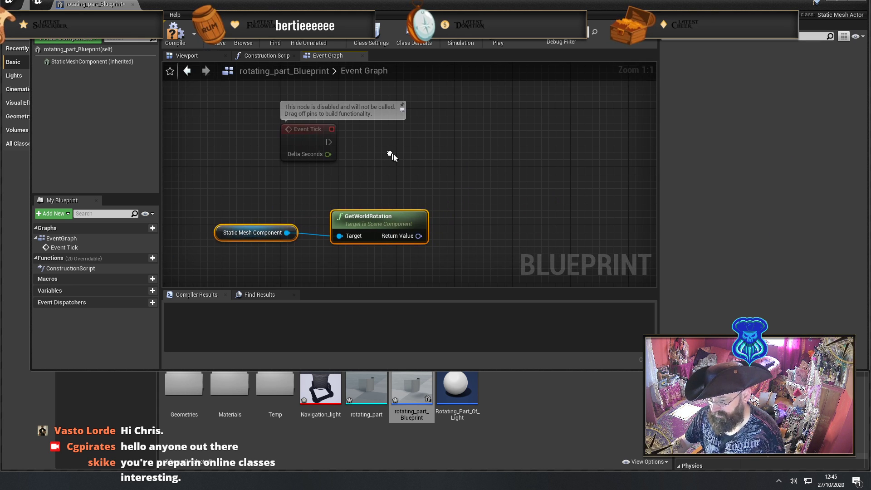
Shift the Static Mesh Component and GetWorldRotation pair left and add an instance-editable variable named Rotation_Store
drag(387, 210, 293, 197)
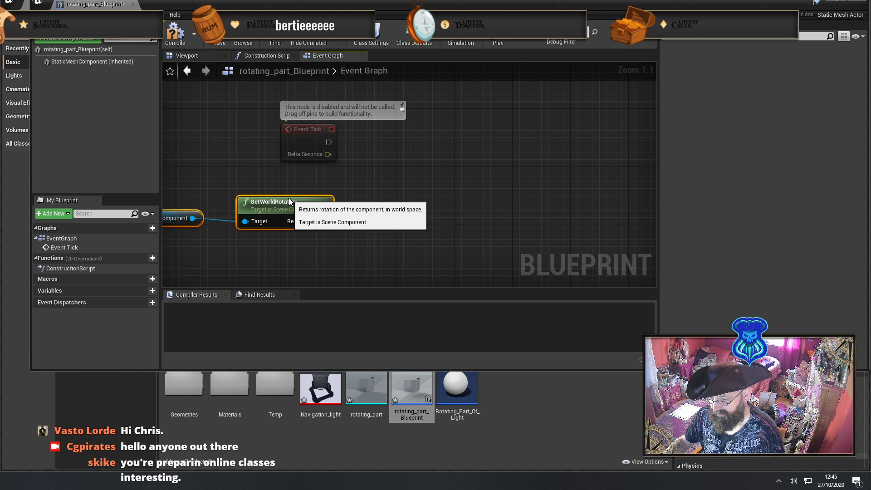
right_drag(411, 162, 403, 206)
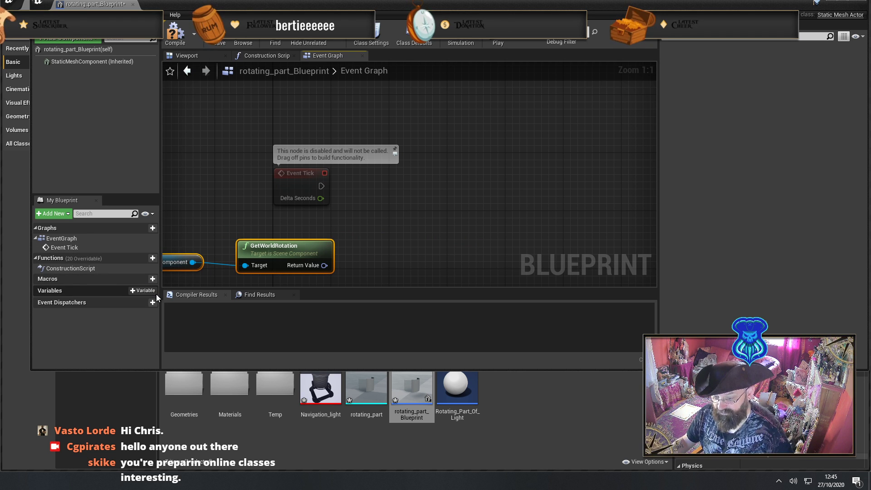
click(143, 290)
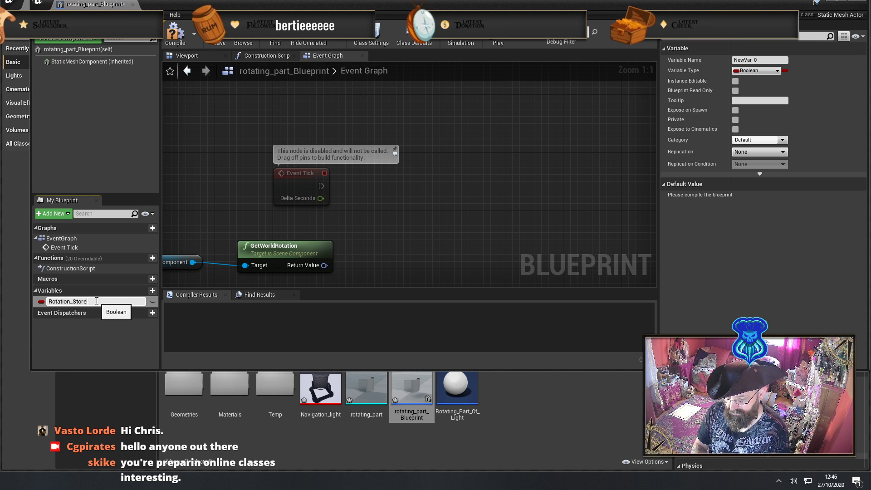
key(Return)
click(152, 301)
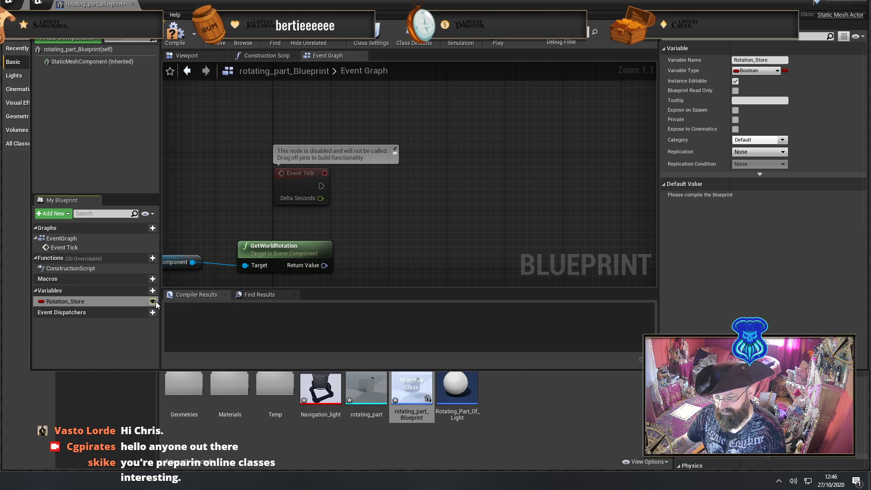
Change the type of the Rotation_Store variable to Float and compile the Blueprint
click(761, 70)
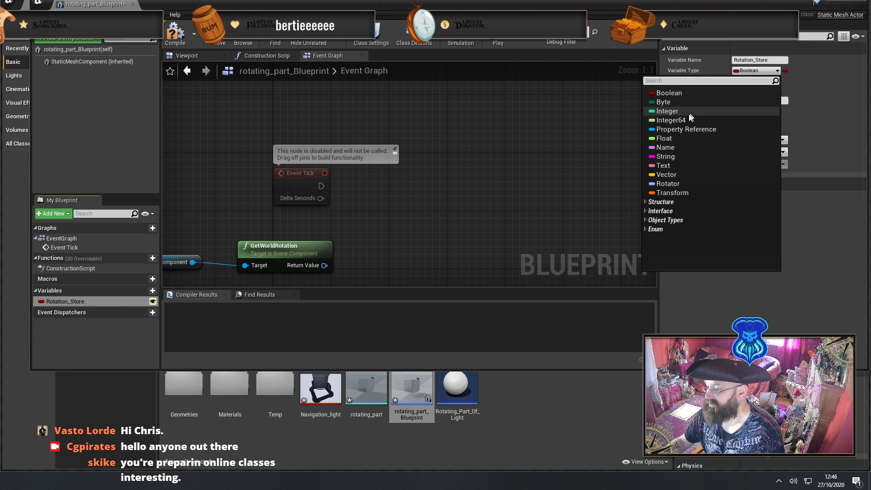
key(Escape)
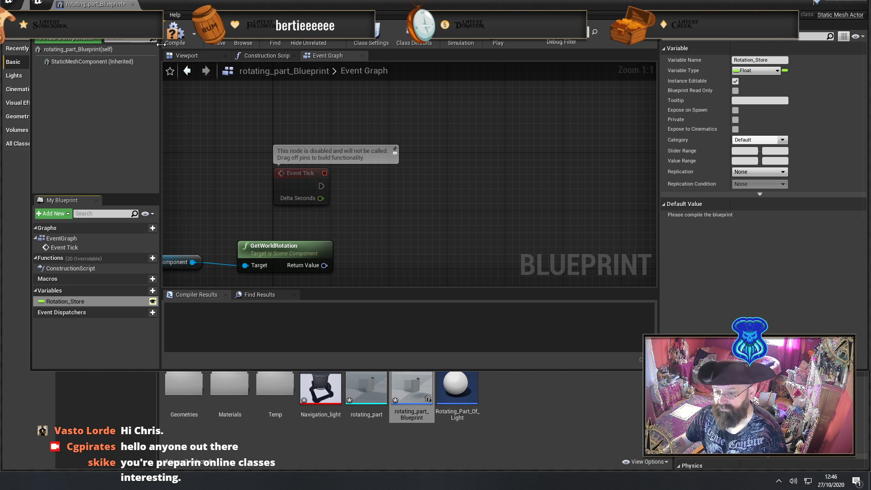
click(175, 33)
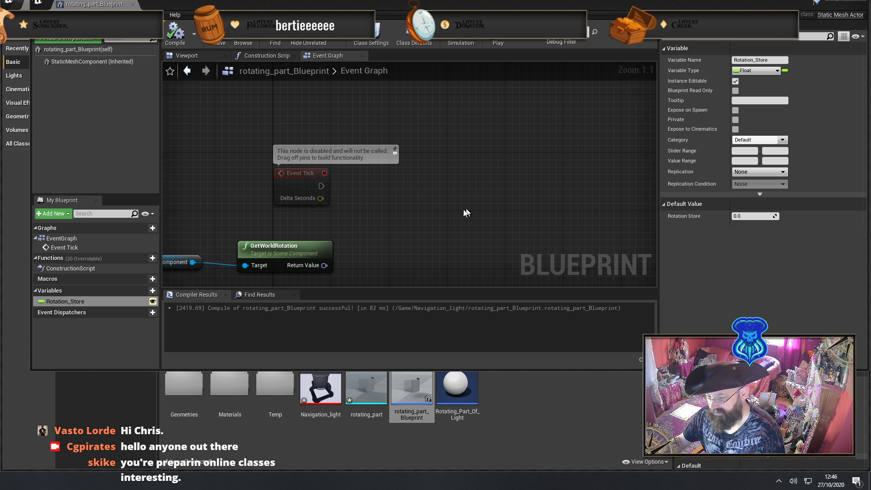
Add a Get Rotation_Store node to the Event Graph and place it just below the GetWorldRotation node
right_drag(466, 212, 434, 169)
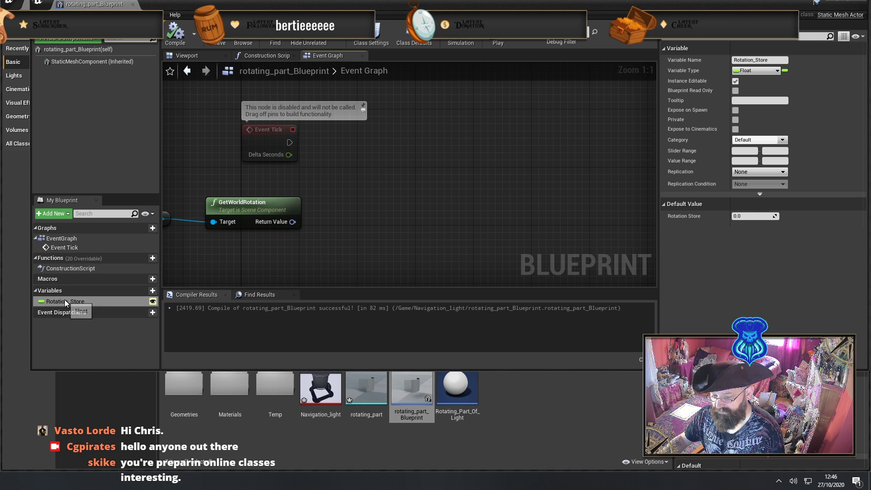
drag(65, 301, 385, 241)
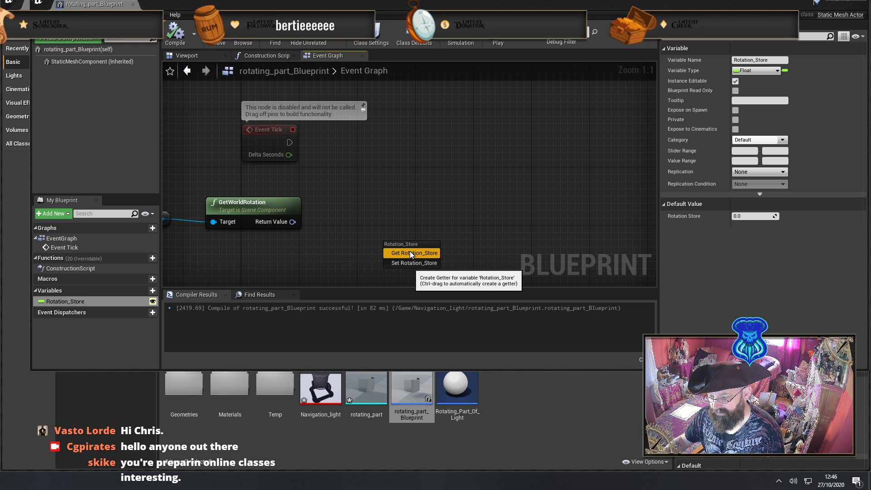
click(409, 253)
right_drag(378, 250, 369, 227)
drag(370, 227, 308, 249)
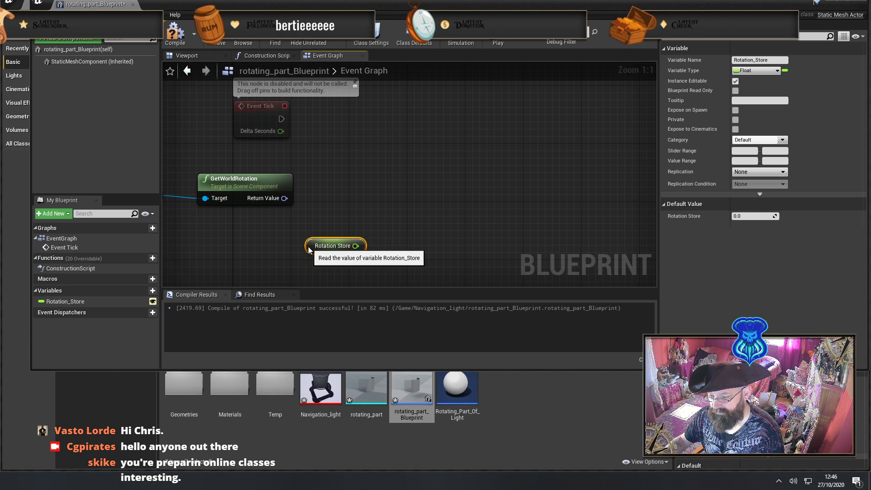
Split GetWorldRotation's return value into Roll, Pitch and Yaw pins and move the Rotation Store getter directly beneath that node
mouse_move(309, 248)
right_down()
mouse_move(286, 267)
mouse_move(302, 244)
right_up()
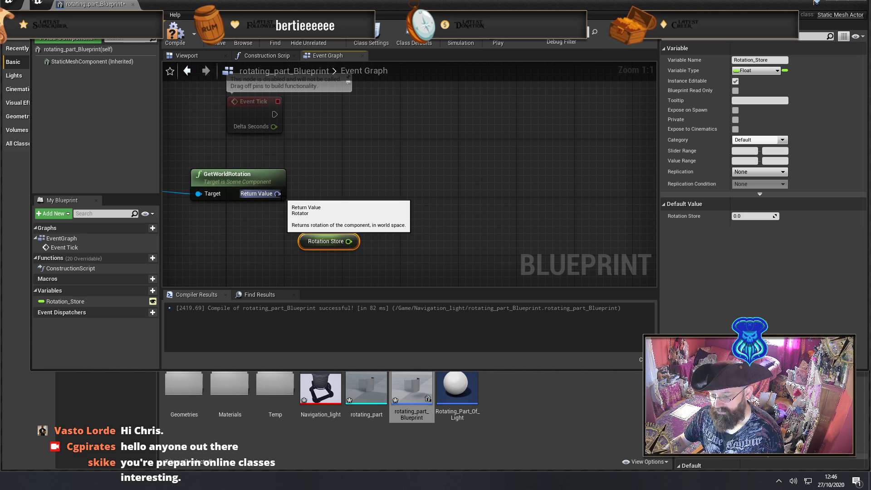
right_click(277, 193)
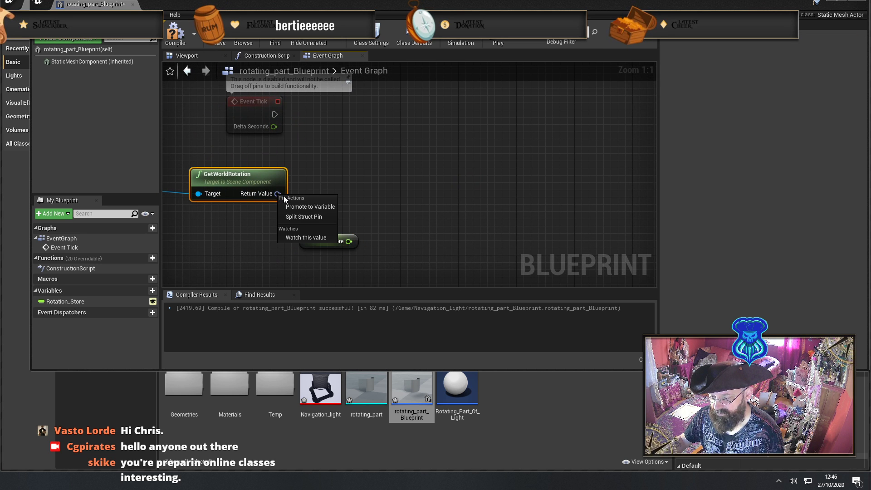
click(300, 216)
right_drag(374, 220, 369, 205)
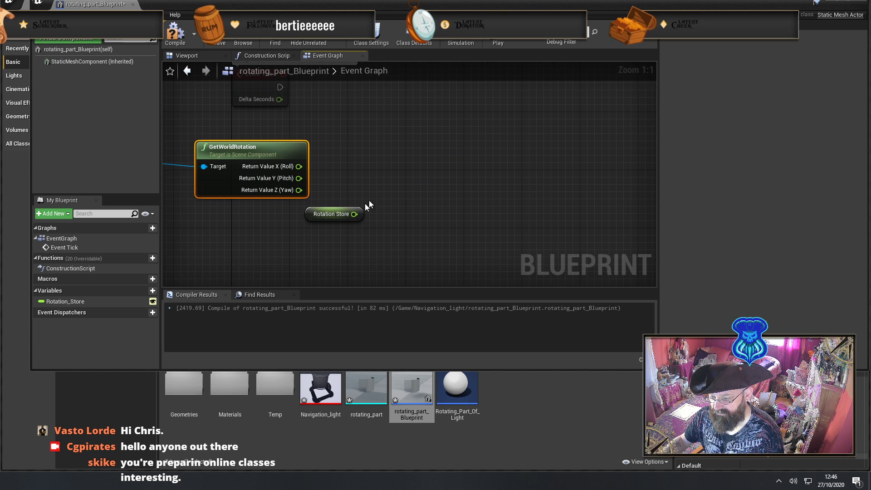
drag(310, 220, 251, 239)
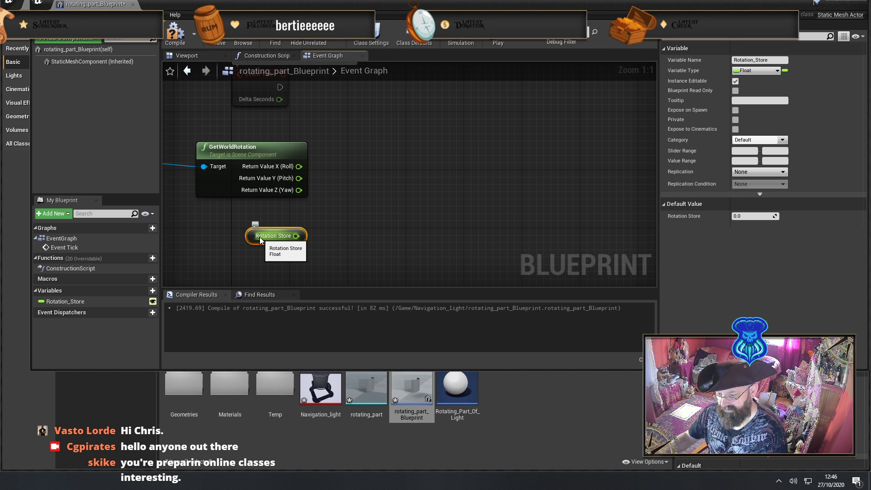
right_drag(413, 181, 458, 205)
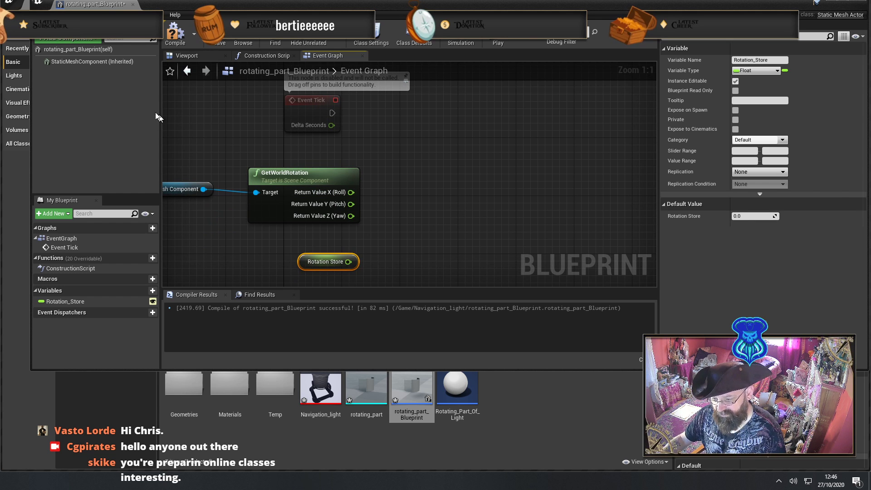
Add a Set Rotation_Store node and connect GetWorldRotation's Z (Yaw) output to its Rotation Store input
drag(80, 301, 448, 124)
click(483, 245)
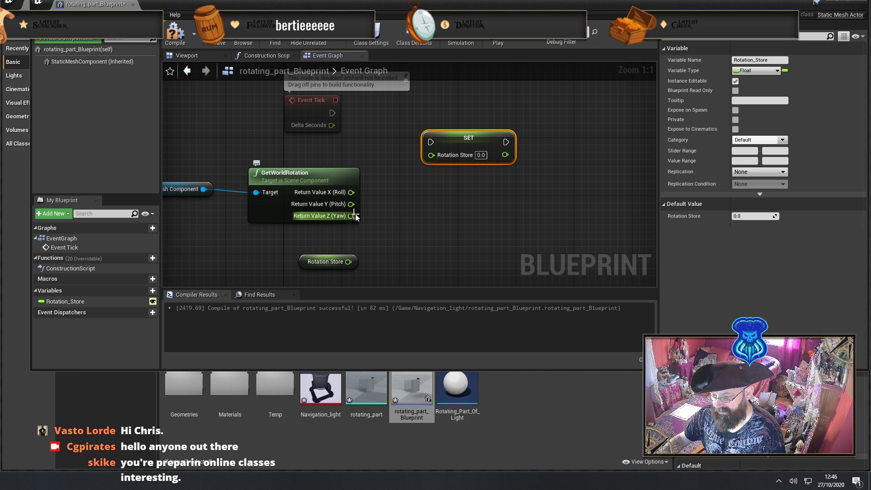
drag(352, 215, 431, 155)
right_drag(495, 203, 493, 237)
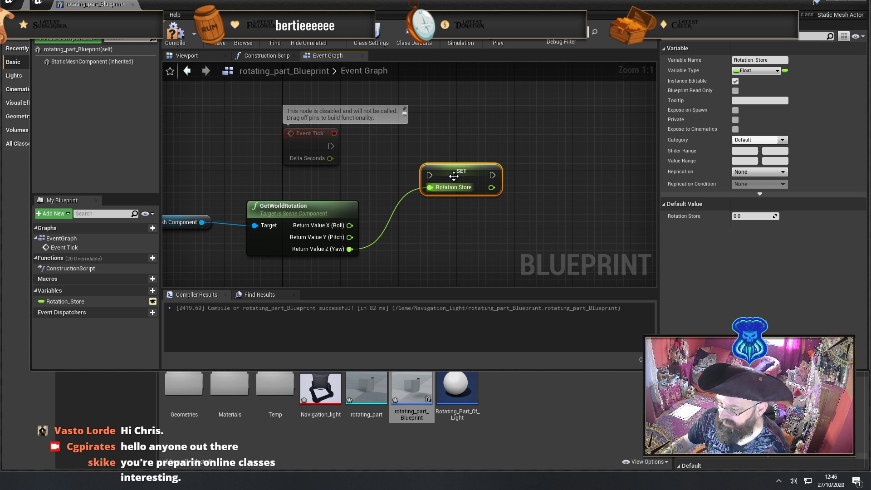
Move the SET node farther to the right of GetWorldRotation and nudge the Rotation Store getter slightly
drag(447, 180, 512, 195)
right_drag(526, 141, 458, 149)
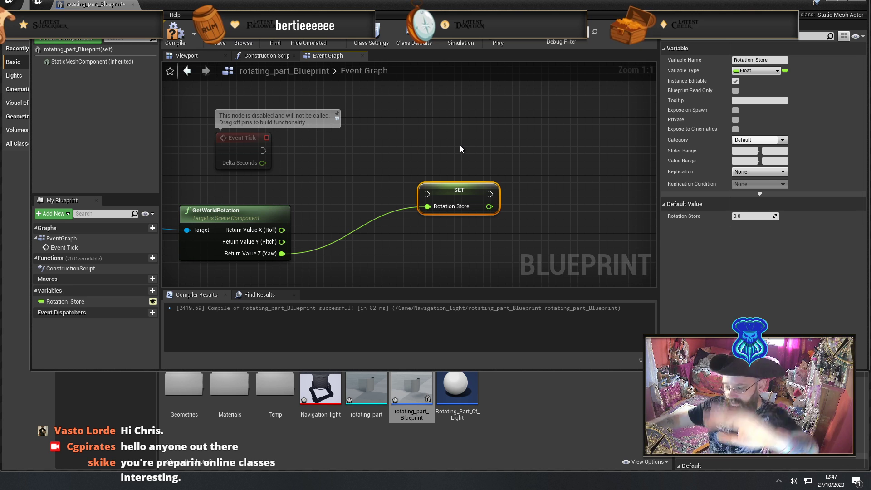
drag(445, 199, 446, 170)
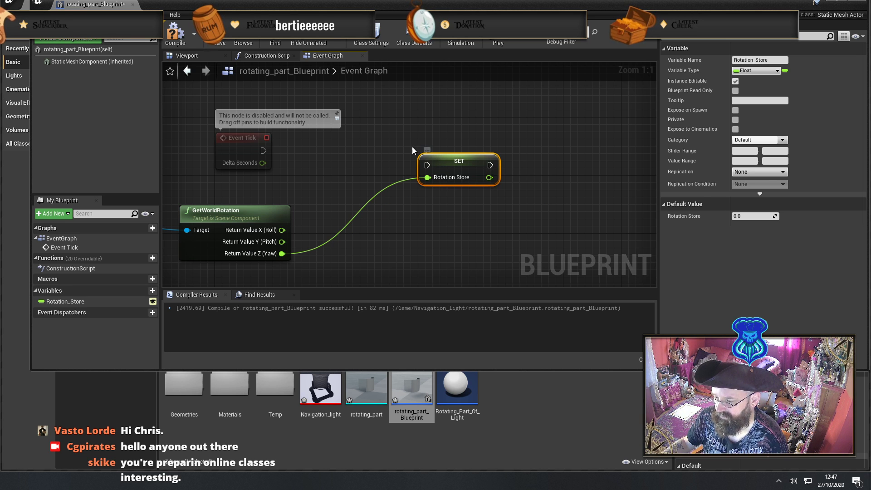
drag(440, 166, 498, 187)
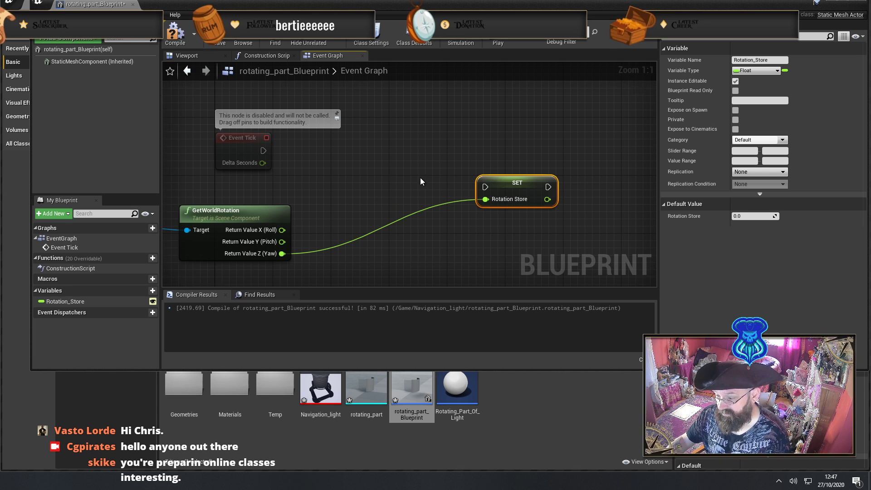
right_drag(420, 177, 435, 139)
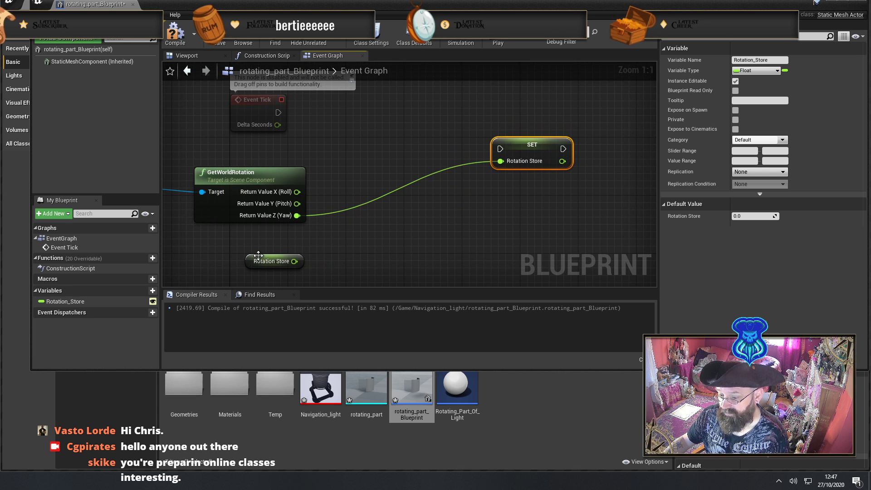
drag(258, 255, 268, 260)
Add an Event BeginPlay node in the empty graph space above the Event Tick node
right_drag(401, 238, 428, 336)
right_drag(329, 121, 308, 145)
right_click(290, 136)
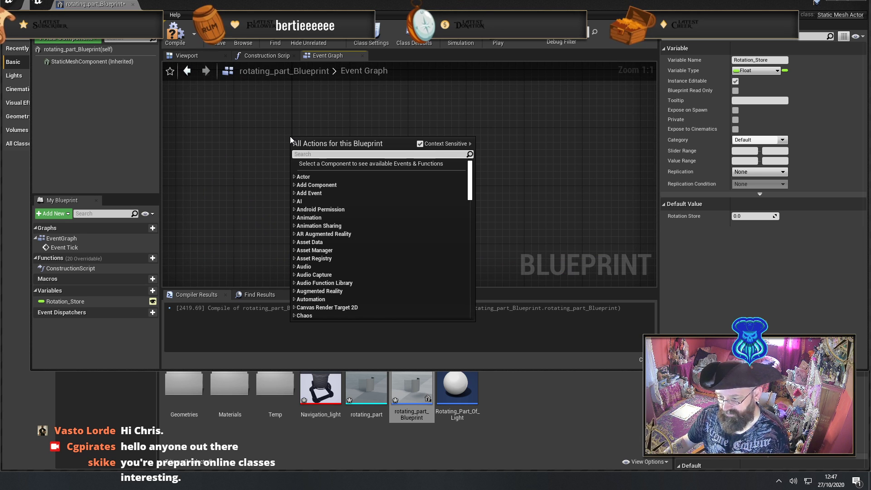
text(event)
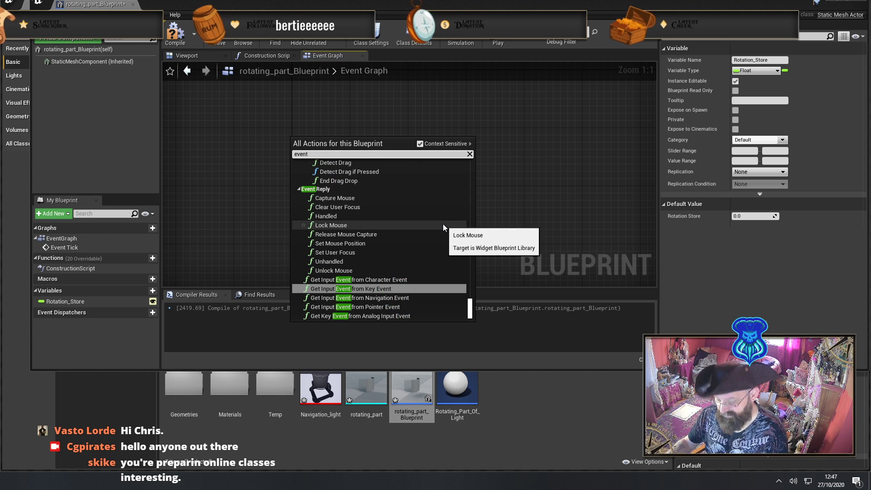
text( begin)
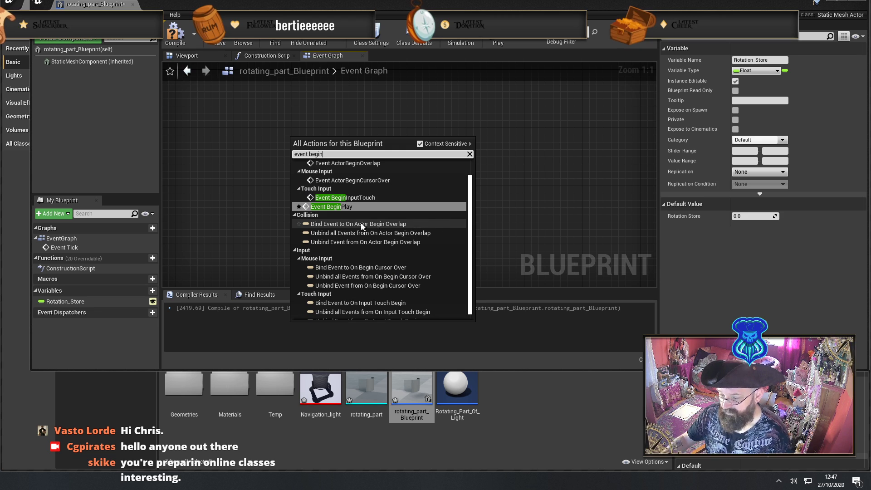
click(360, 205)
Move the SET node beside Event BeginPlay and connect the event's execution output to it
right_drag(412, 183, 300, 263)
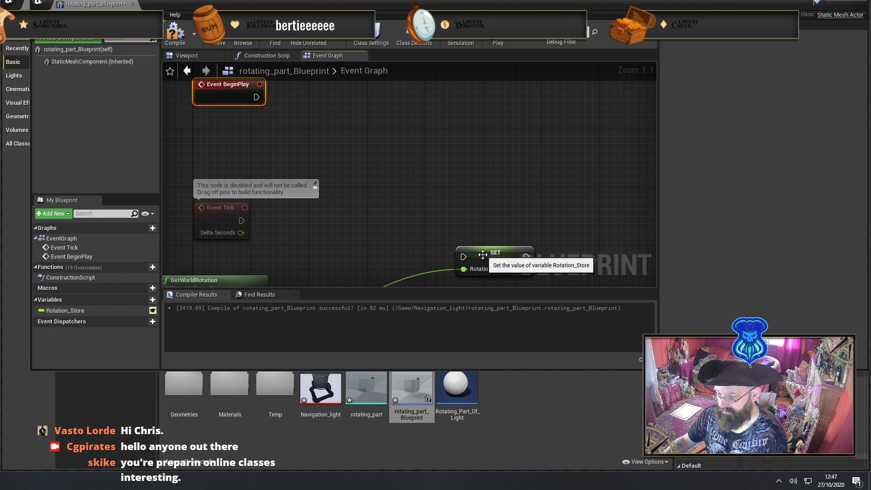
drag(491, 252, 402, 94)
drag(257, 96, 386, 96)
Move the Rotation Store getter into the open space to the right of the GetWorldRotation node
scroll(385, 97, down, 3)
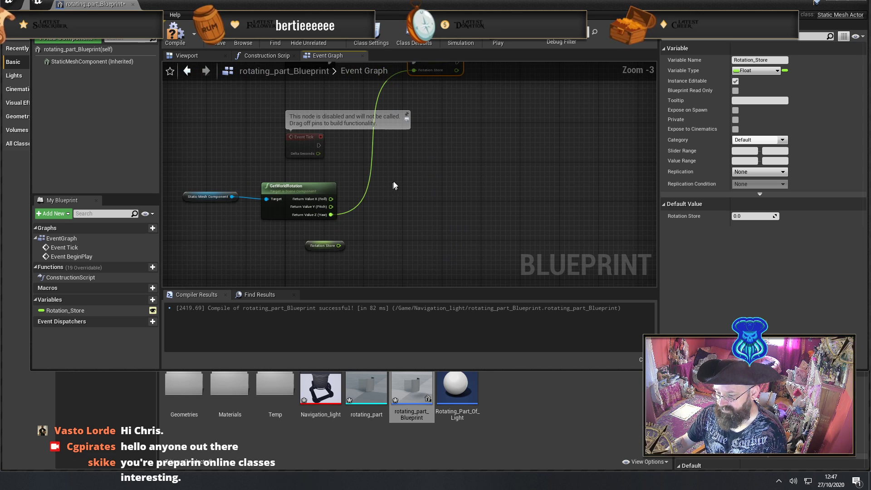
right_drag(395, 186, 346, 200)
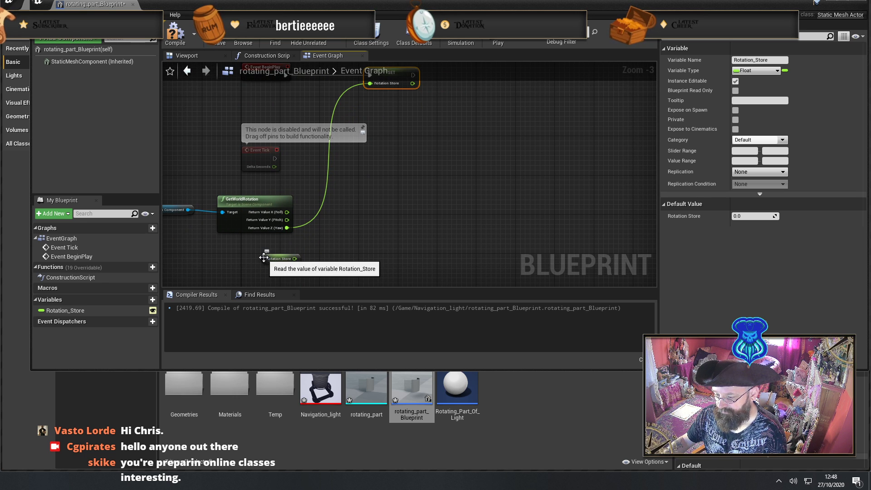
drag(265, 259, 356, 200)
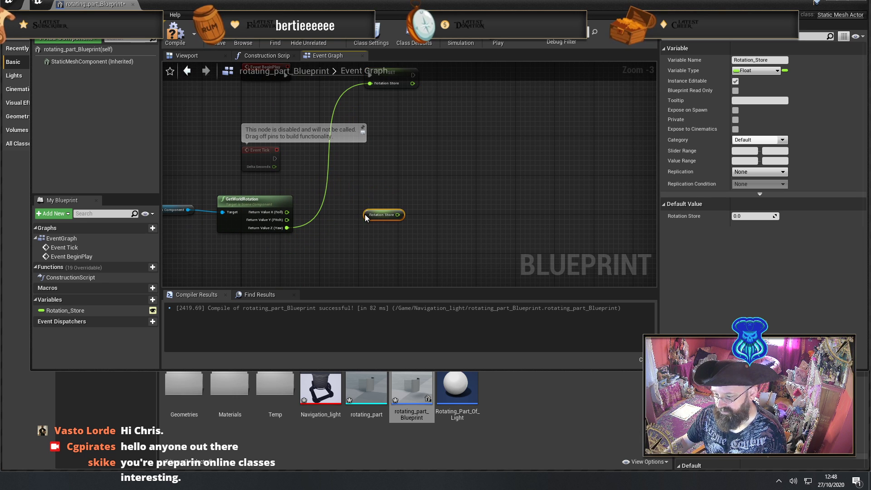
scroll(363, 195, up, 4)
right_drag(386, 184, 427, 140)
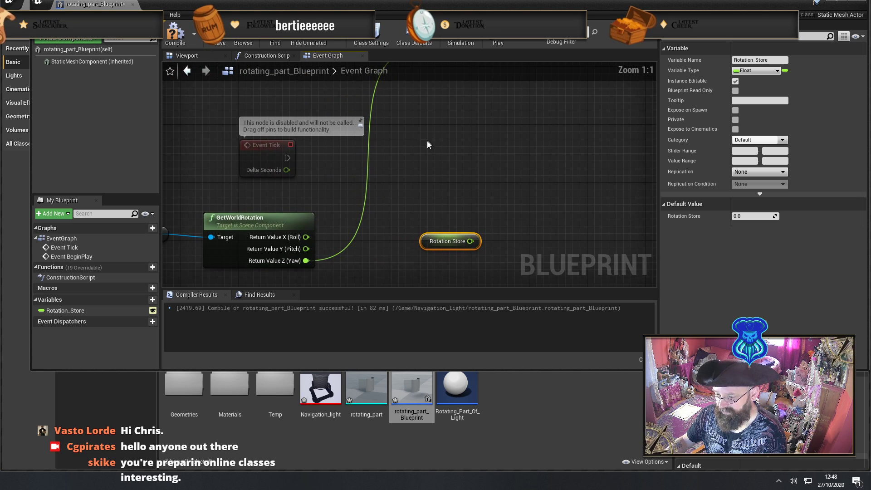
Add a Branch node driven by Event Tick's execution output and move it farther right, level with the event
click(263, 146)
right_drag(372, 161, 349, 152)
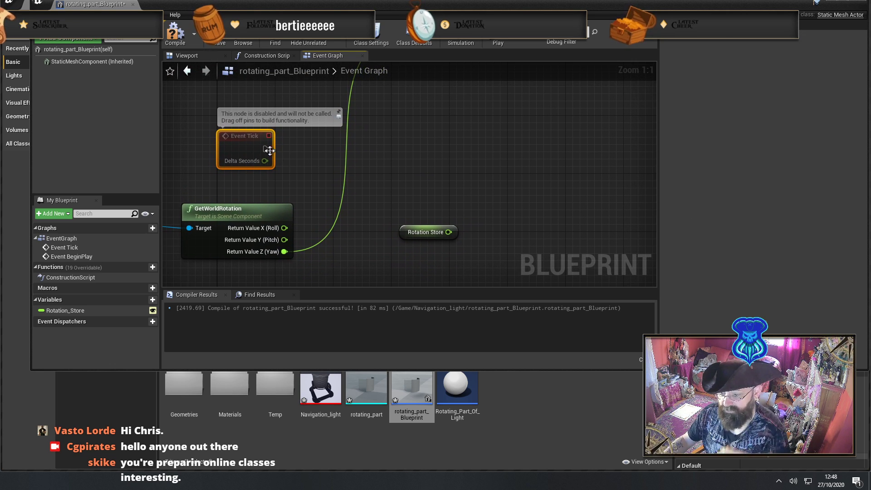
drag(269, 150, 407, 132)
text(br)
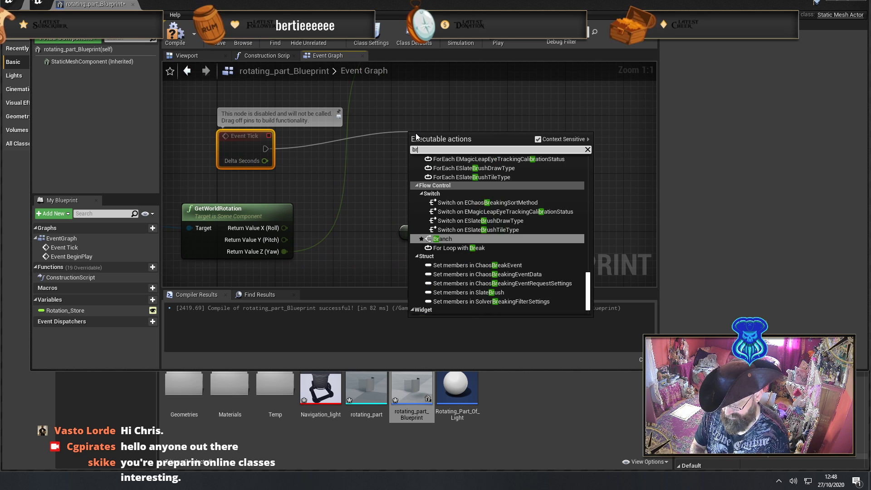
text(anch)
key(Return)
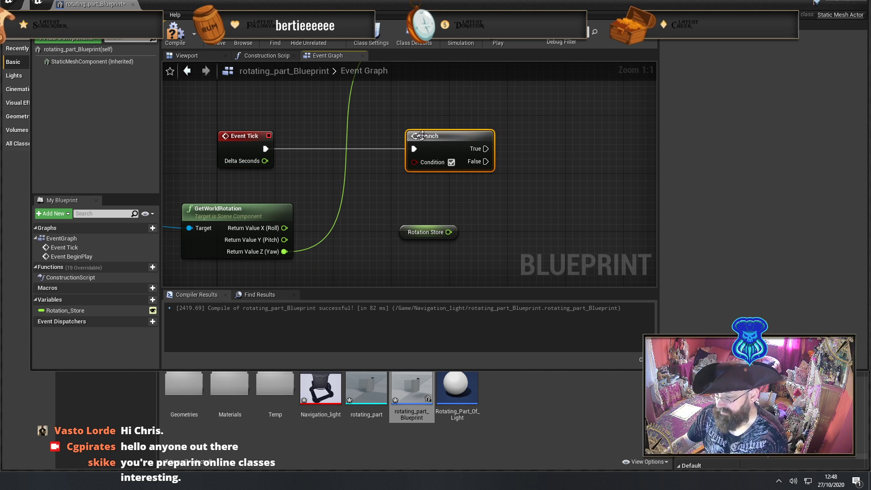
drag(422, 136, 495, 135)
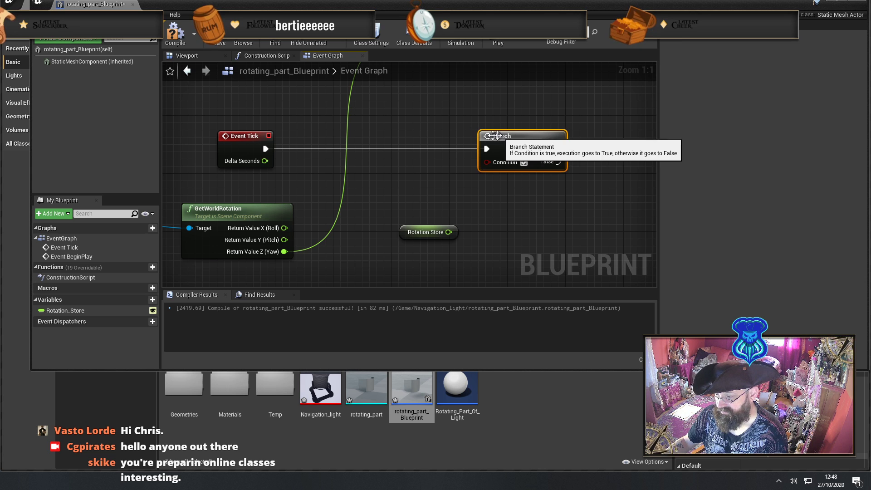
Add a new variable to the blueprint and name it Reset_rotation
mouse_move(408, 122)
right_down()
mouse_move(416, 105)
mouse_move(410, 118)
right_up()
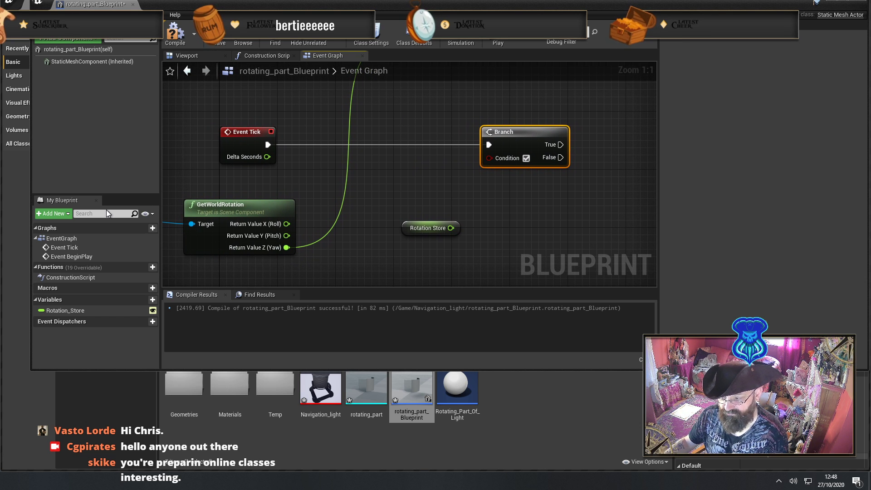
click(153, 299)
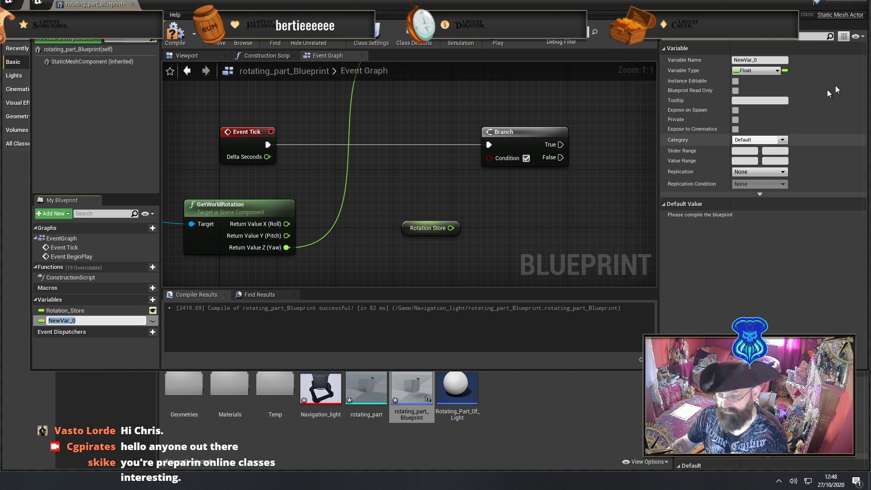
click(766, 60)
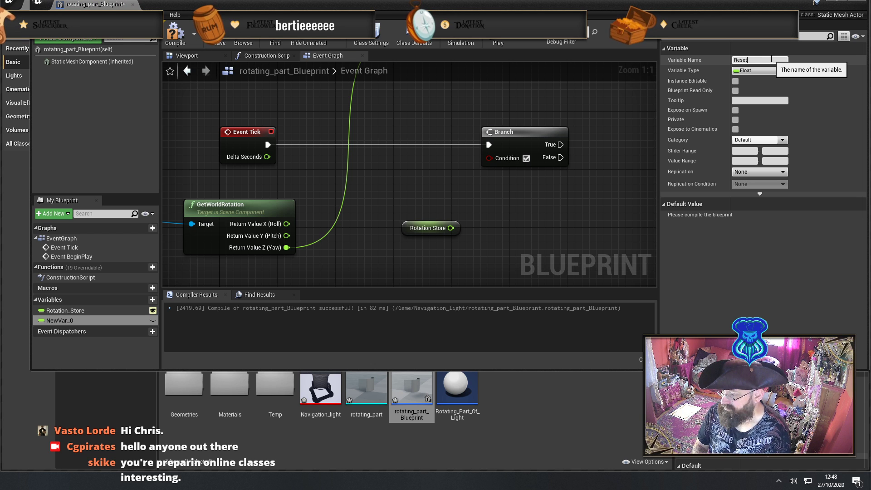
text(Reset_rotatio)
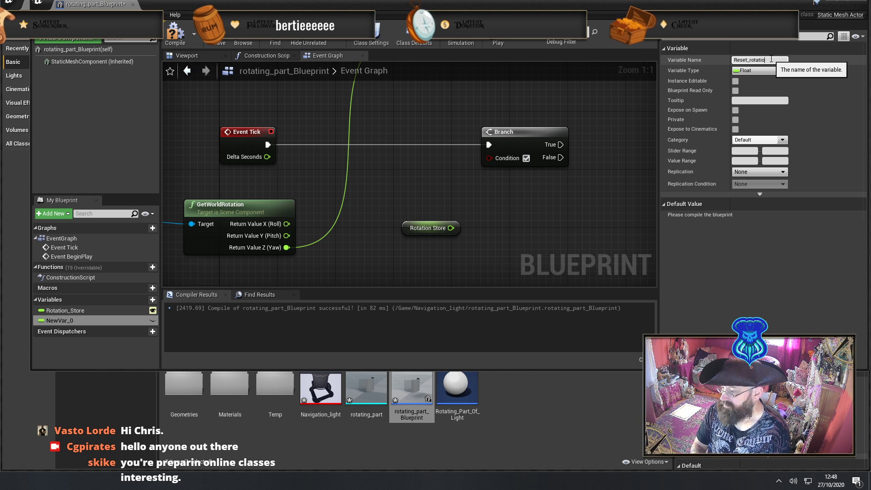
text(n)
key(Return)
Change the Reset_rotation variable's type to Boolean, and compile and save the blueprint
click(761, 69)
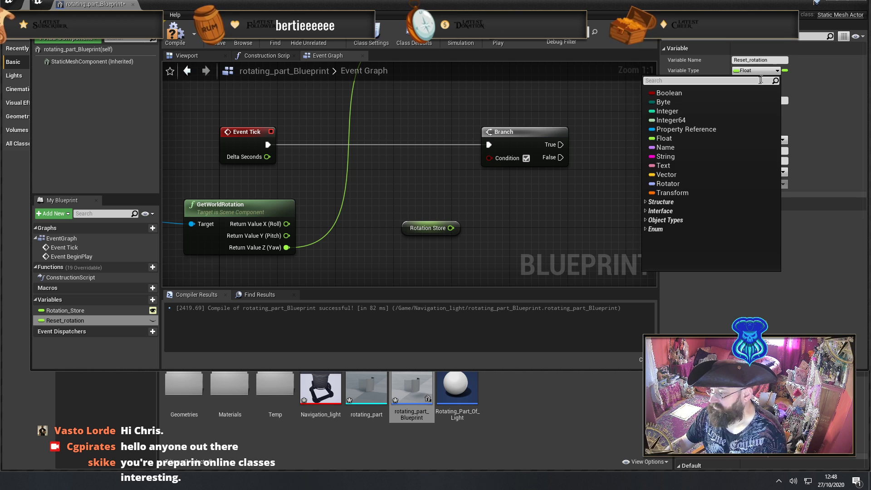
click(710, 93)
click(175, 32)
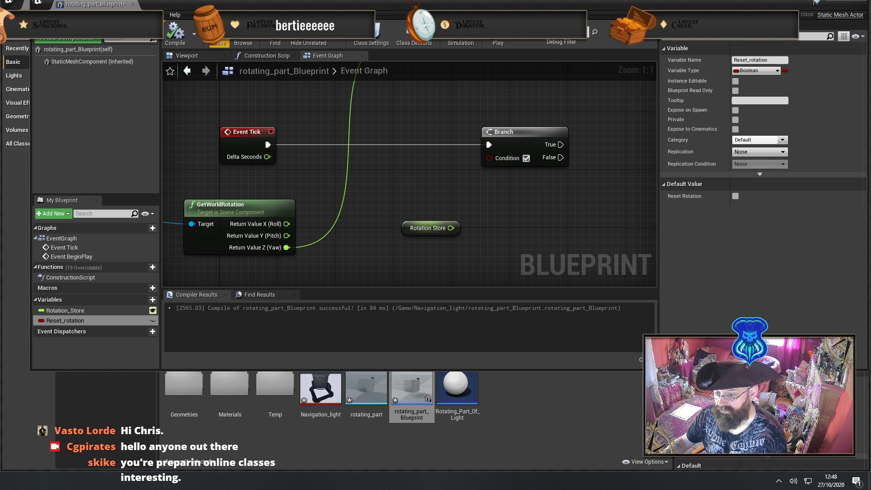
key(ctrl+s)
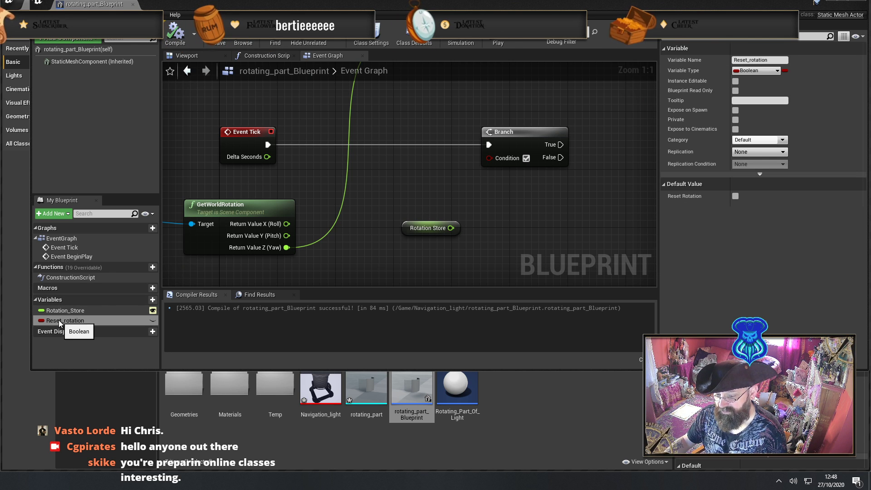
Place a Reset Rotation getter below the Event Tick execution wire and connect it to the Branch's Condition
drag(65, 321, 391, 176)
click(416, 187)
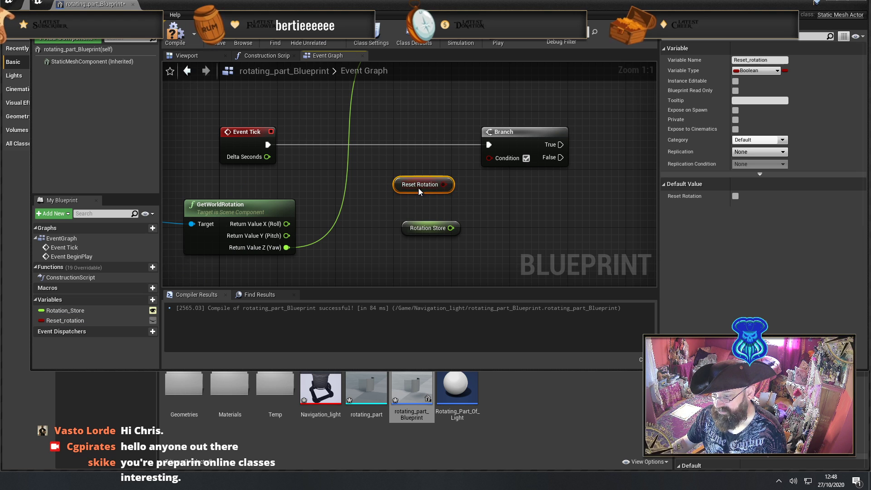
drag(444, 185, 490, 158)
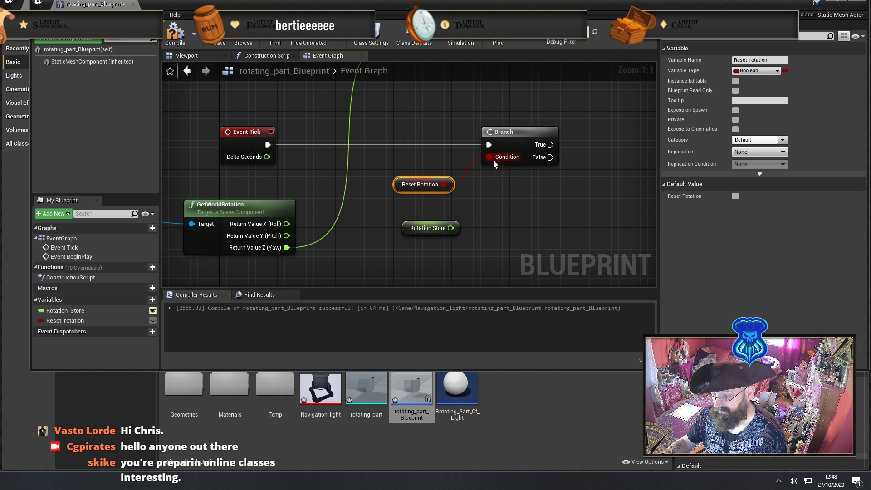
Move the Rotation Store getter so it sits just below the Reset Rotation getter
right_drag(532, 206, 479, 180)
drag(319, 214, 319, 267)
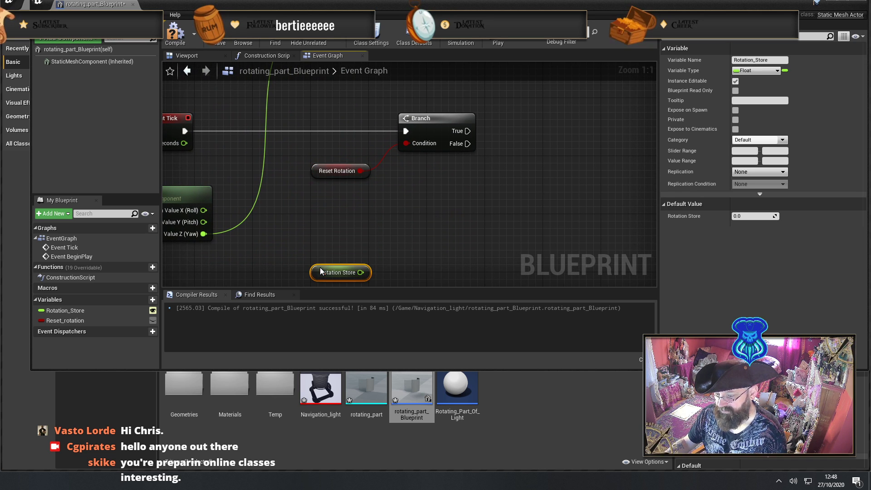
right_drag(320, 268, 404, 204)
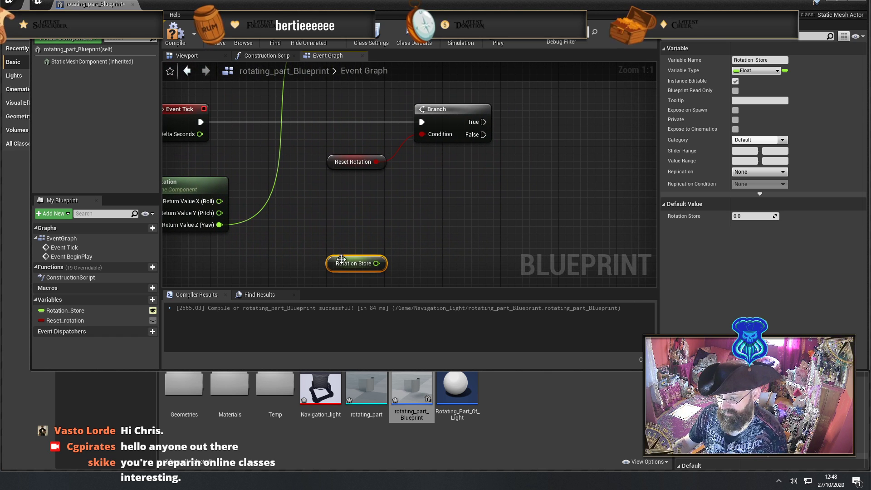
drag(341, 259, 341, 194)
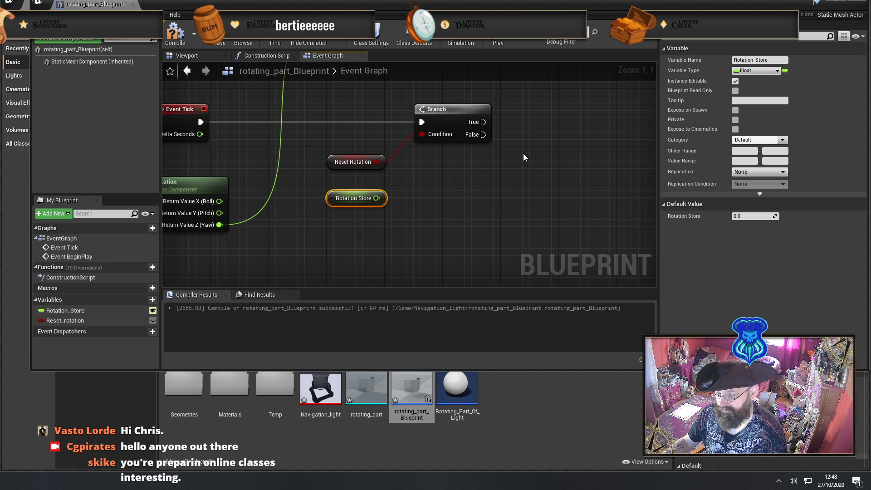
right_drag(524, 153, 489, 163)
drag(449, 143, 514, 175)
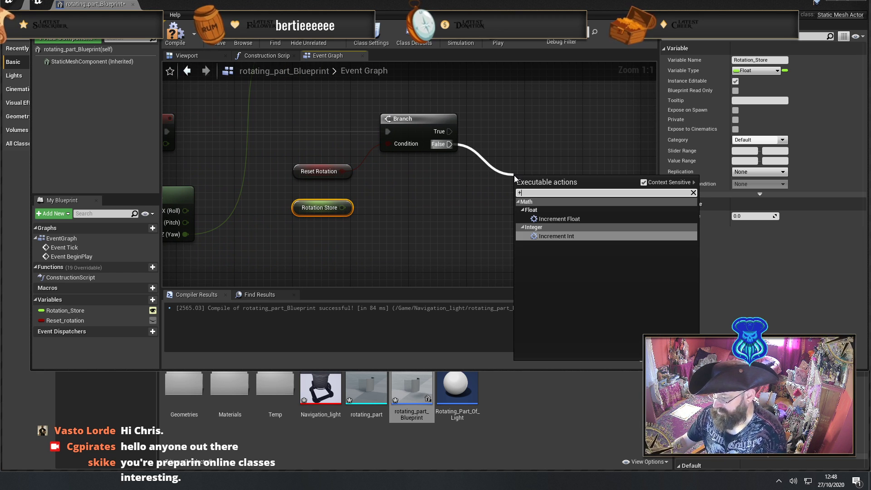
key(Escape)
Create a float addition node from the Rotation Store getter, placing it below the Branch node
drag(342, 207, 453, 203)
text(+)
click(512, 271)
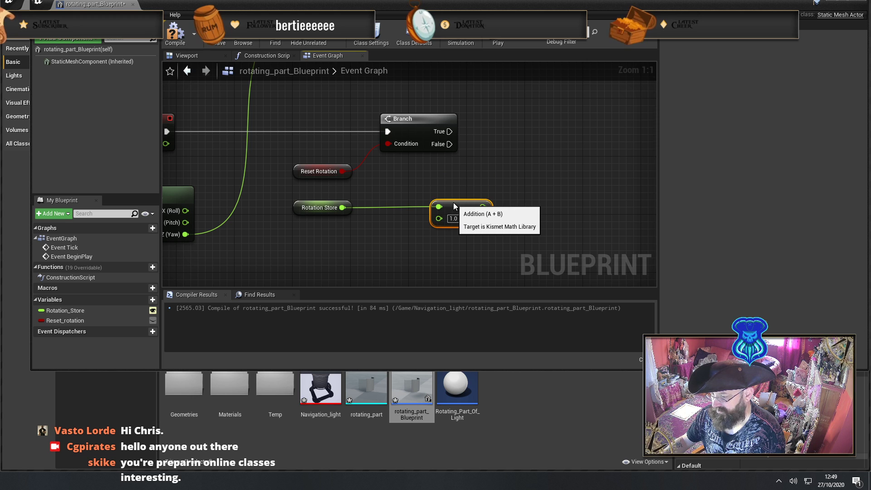
right_drag(455, 210, 407, 237)
drag(403, 230, 453, 195)
text(s)
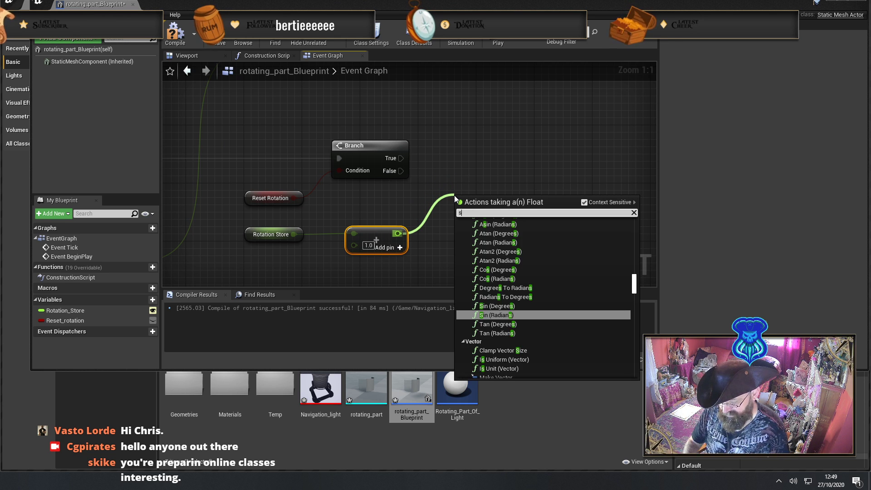
text(et world ro)
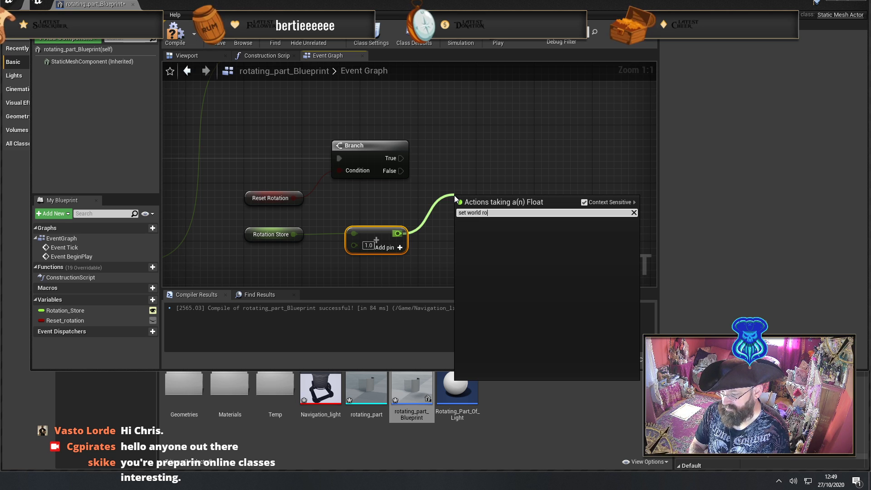
key(Escape)
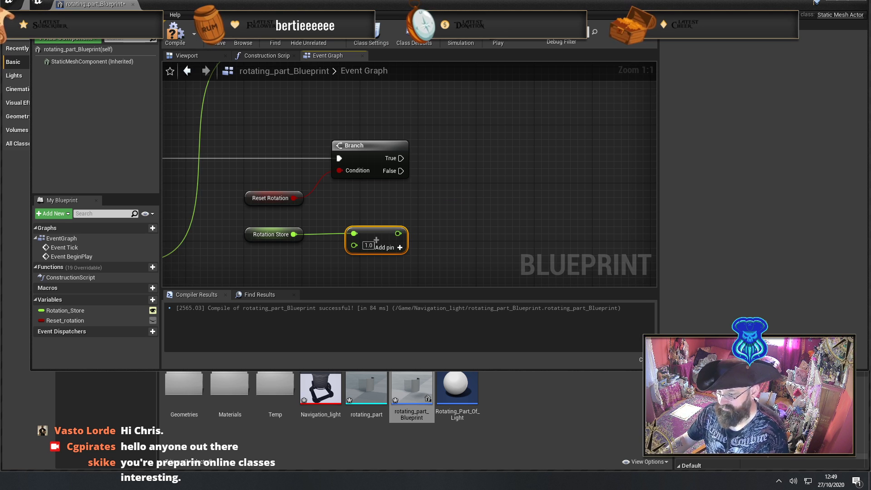
Add a Static Mesh Component getter in the empty graph space below and right of the addition node
right_drag(254, 196, 224, 150)
drag(398, 231, 397, 231)
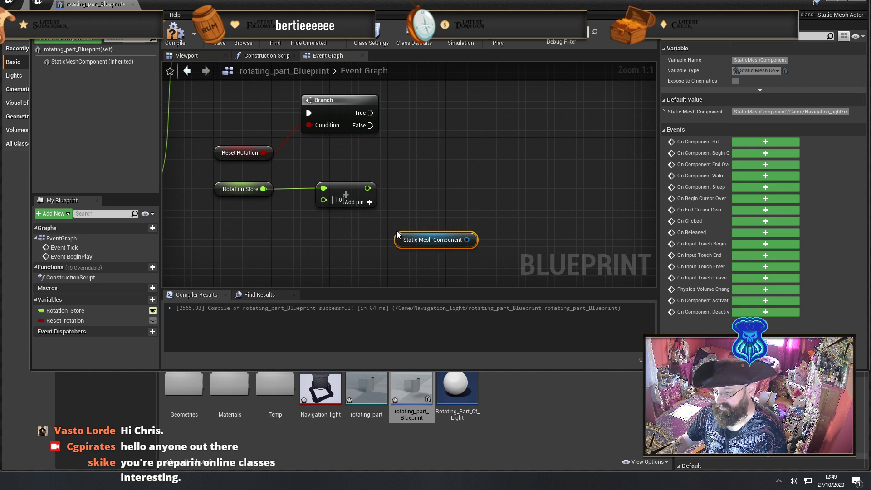
right_drag(474, 240, 460, 244)
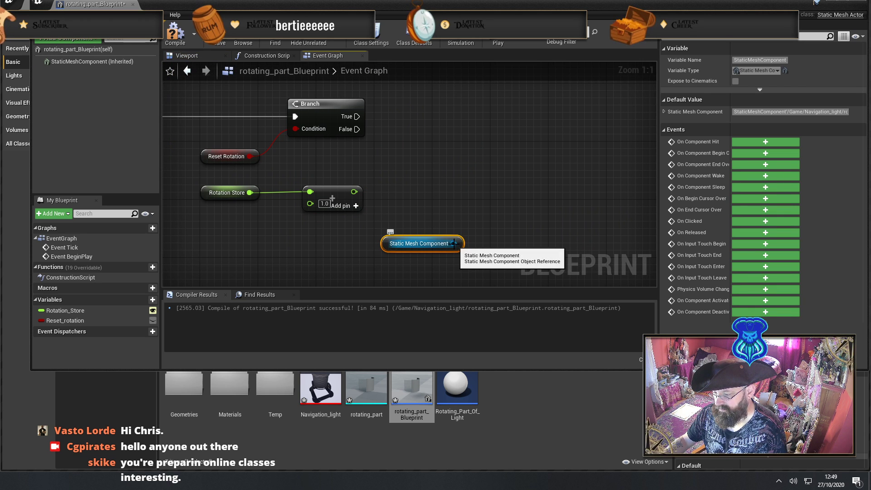
Create a SetWorldRotation node targeting the Static Mesh Component and drive it from the Branch's False output
drag(461, 243, 493, 149)
text(set wor)
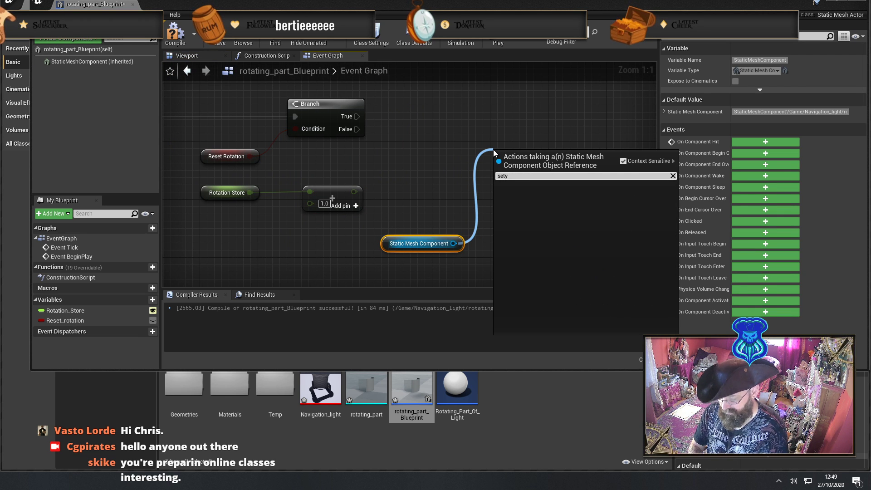
text(ld rotation)
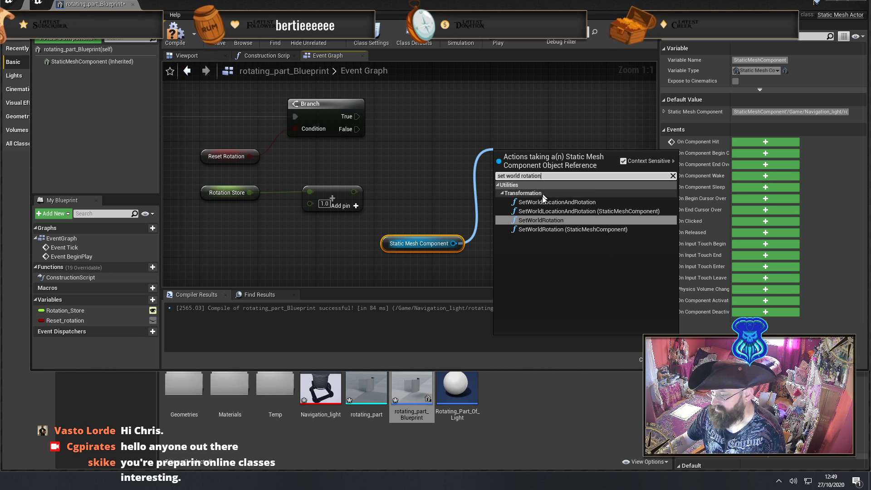
click(548, 220)
drag(527, 161, 524, 105)
drag(356, 129, 561, 150)
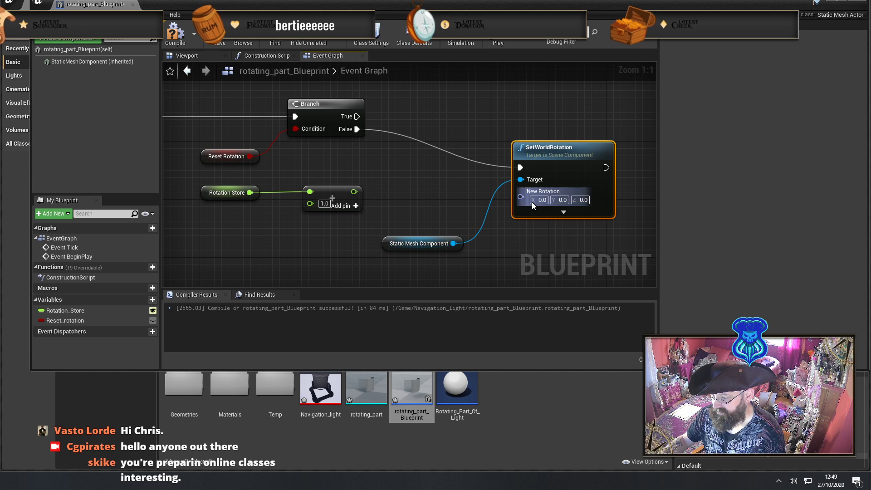
Split SetWorldRotation's New Rotation struct pin and feed the addition result into New Rotation Z (Yaw)
right_click(520, 197)
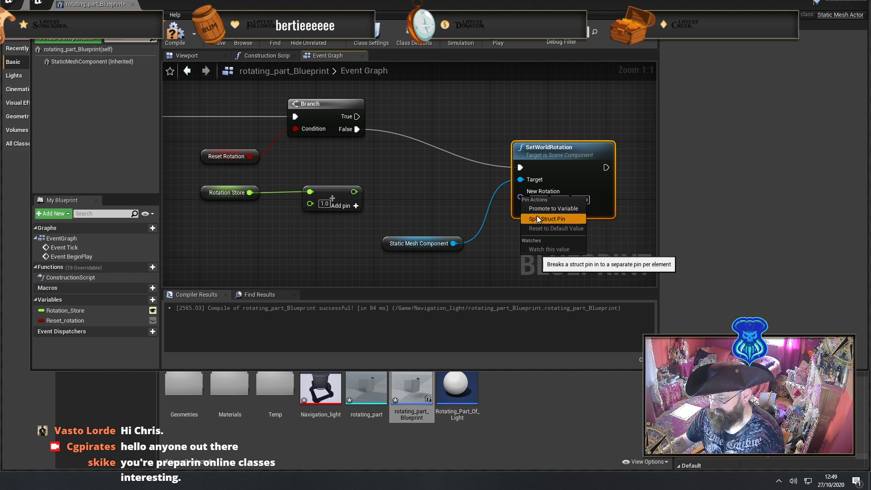
click(538, 217)
drag(354, 192, 520, 228)
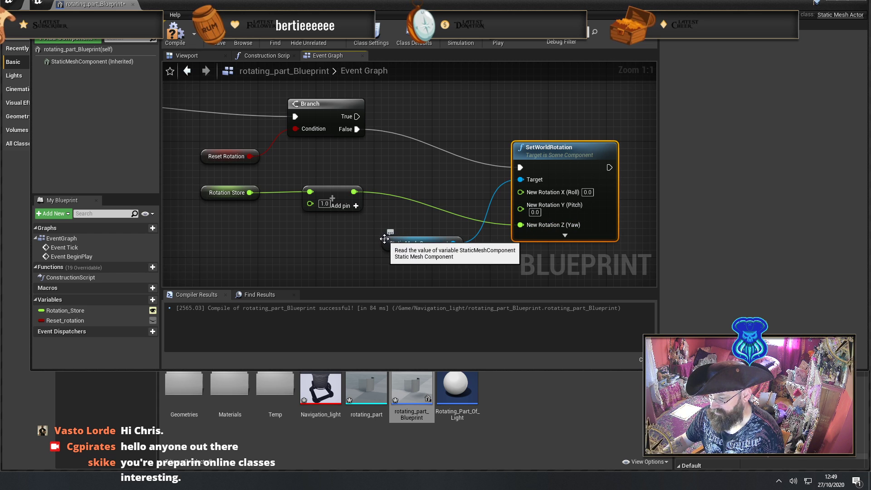
Move the Static Mesh Component getter up into the gap between the addition node and SetWorldRotation
drag(403, 237, 401, 180)
right_drag(361, 232, 440, 232)
scroll(441, 232, down, 3)
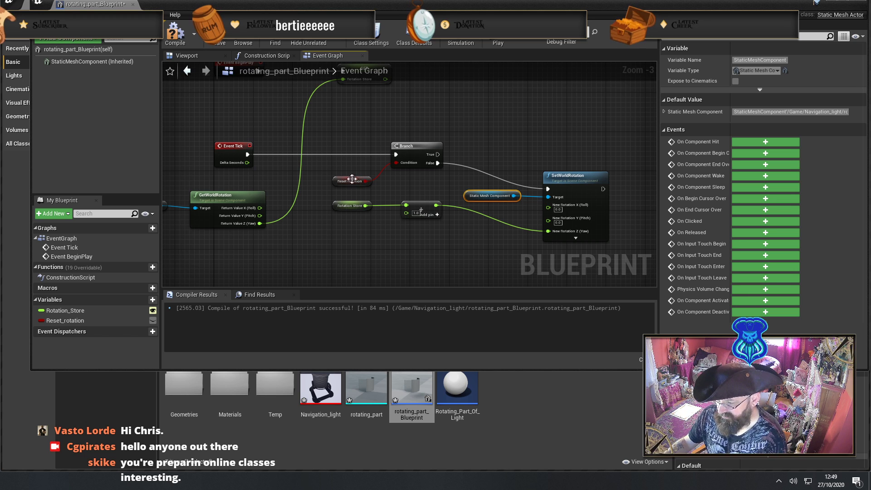
right_drag(405, 195, 411, 218)
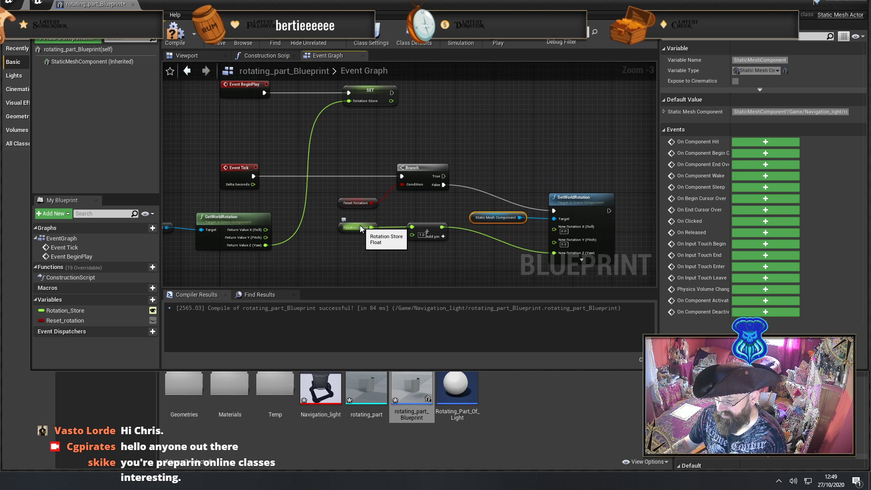
right_drag(360, 228, 320, 184)
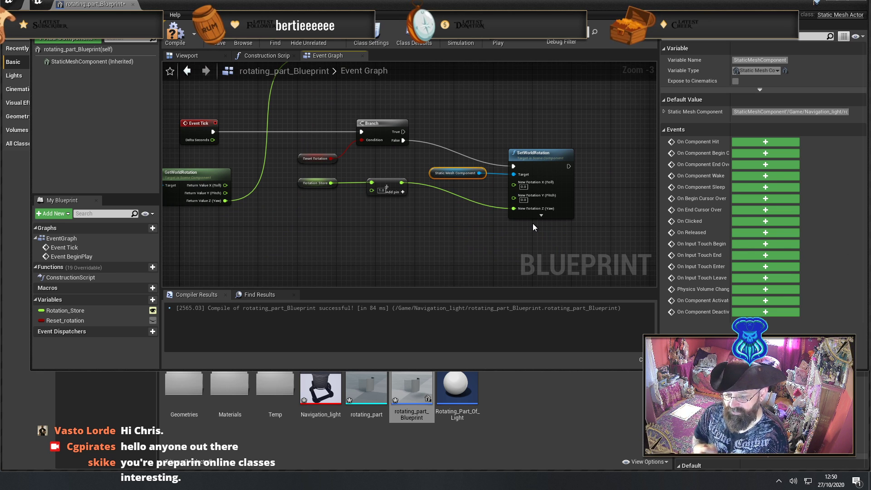
Duplicate the Rotation_Store variable and name the copy WS_rotation_store
right_drag(264, 200, 318, 234)
click(67, 309)
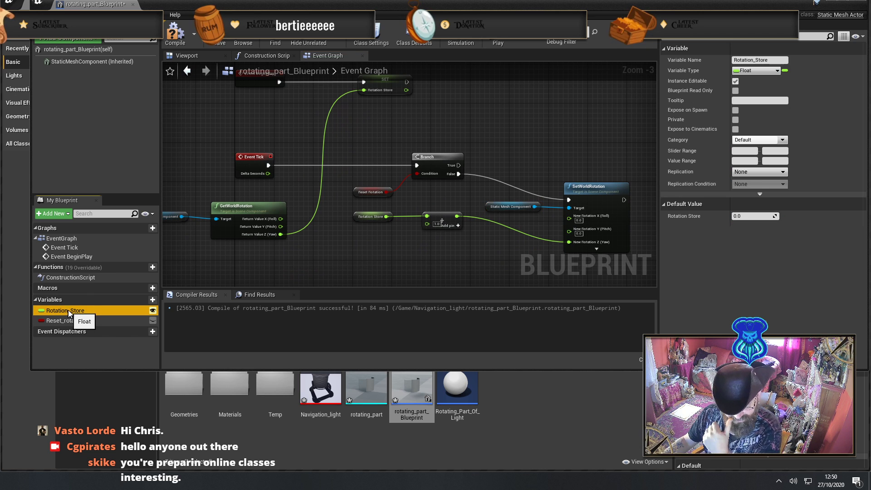
right_click(71, 311)
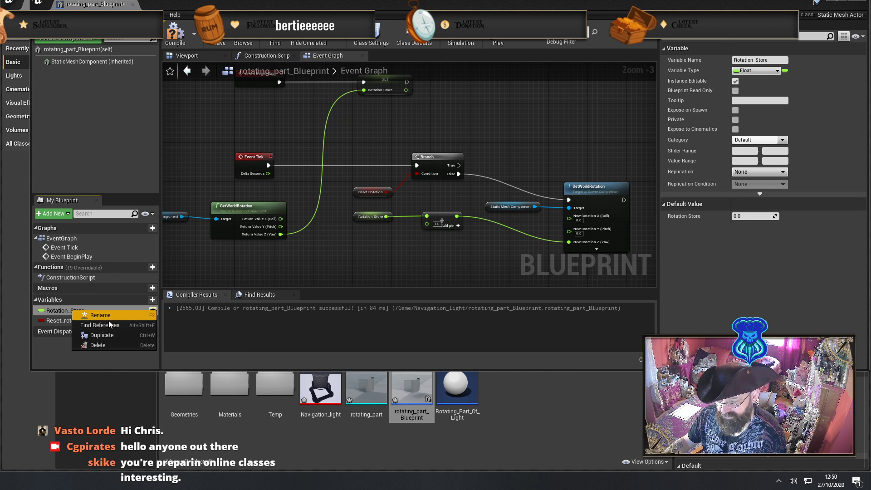
click(110, 335)
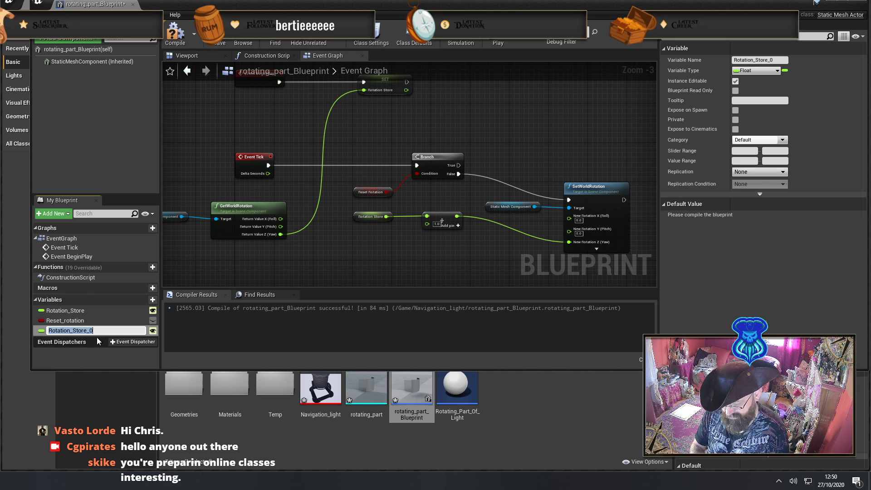
text(WS_ro)
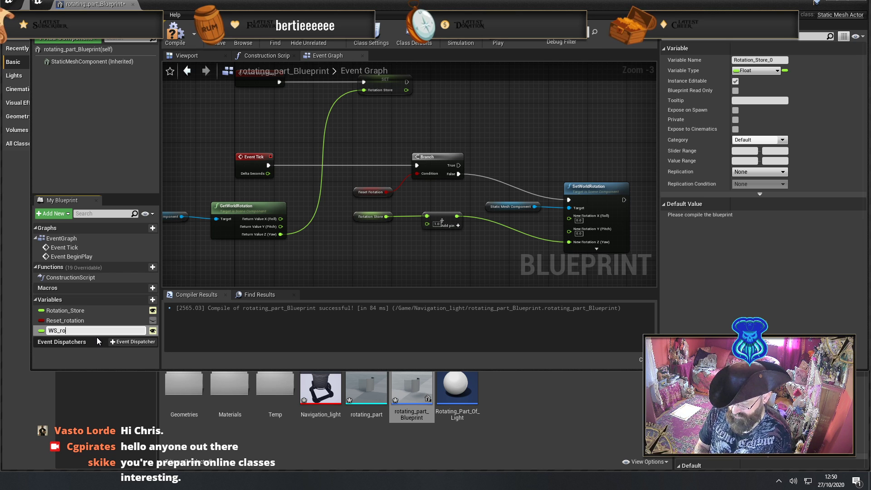
text(tation_st)
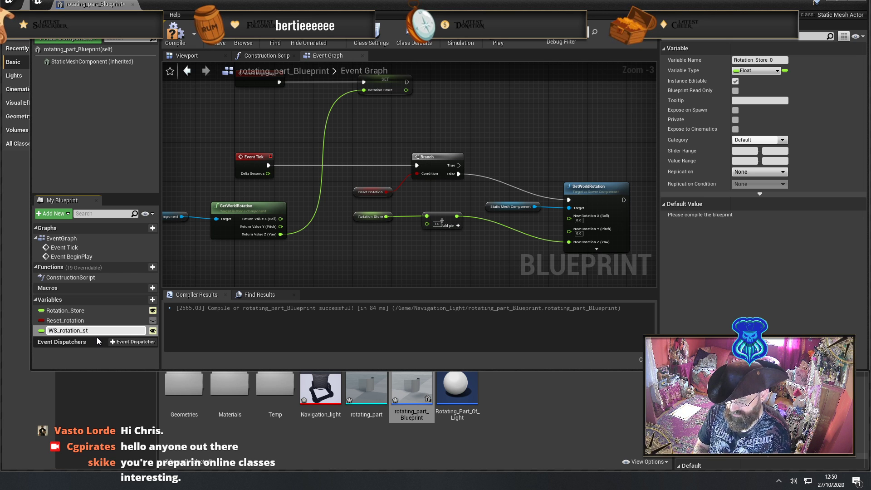
text(ore)
key(Return)
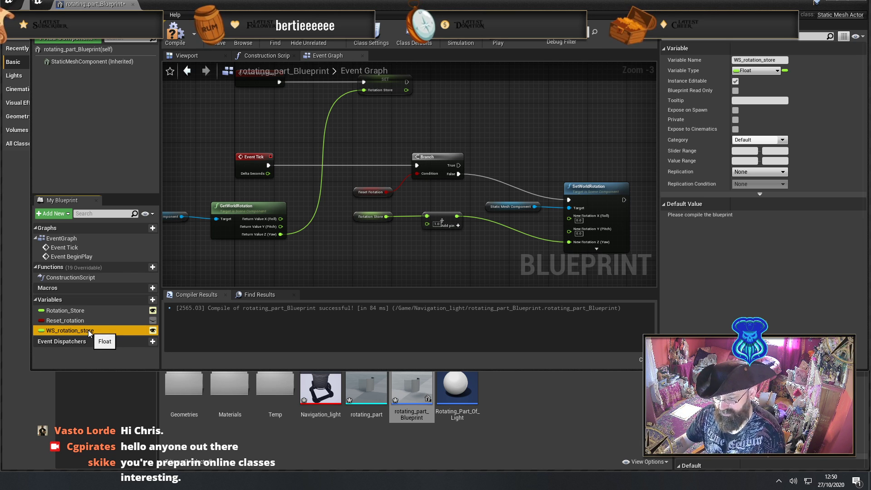
Place a WS_rotation_store setter to the right of the Rotation Store SET node driven by Event BeginPlay
drag(88, 330, 486, 83)
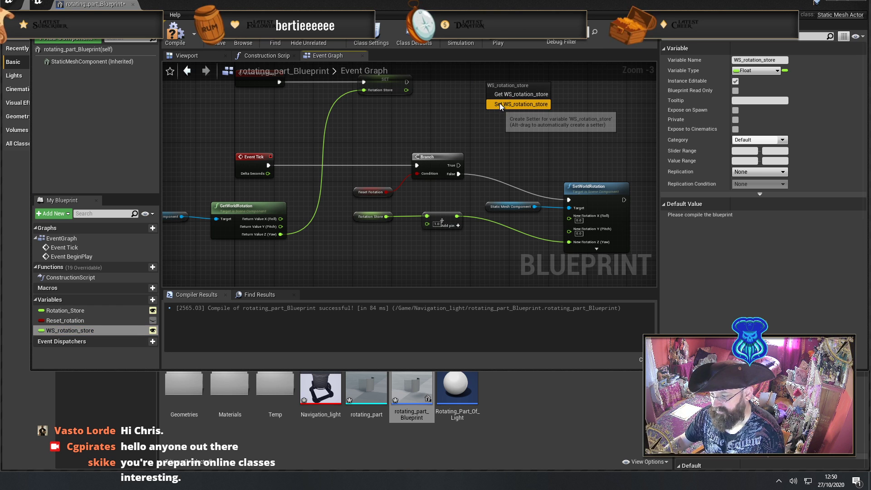
click(499, 104)
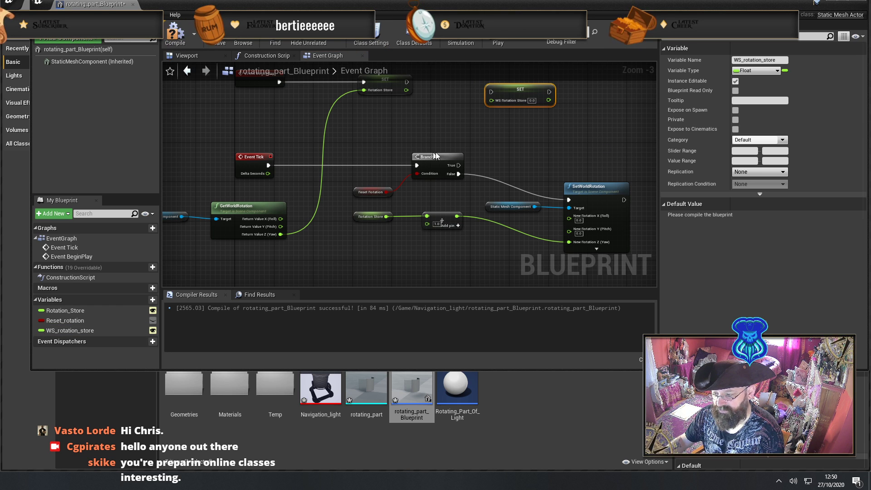
Link the Rotation Store setter's execution output to the WS_rotation_store setter, leaving their value pins unconnected
right_drag(472, 148, 422, 210)
drag(448, 154, 428, 144)
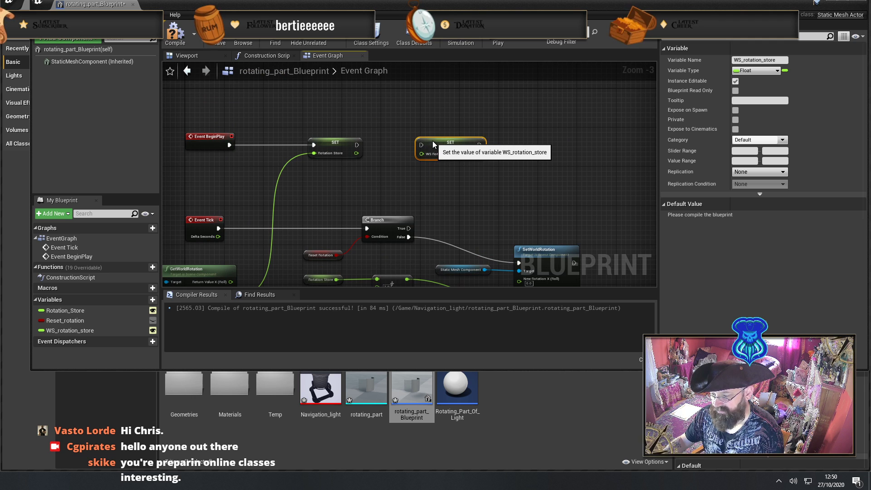
drag(356, 145, 421, 145)
right_drag(417, 197, 424, 150)
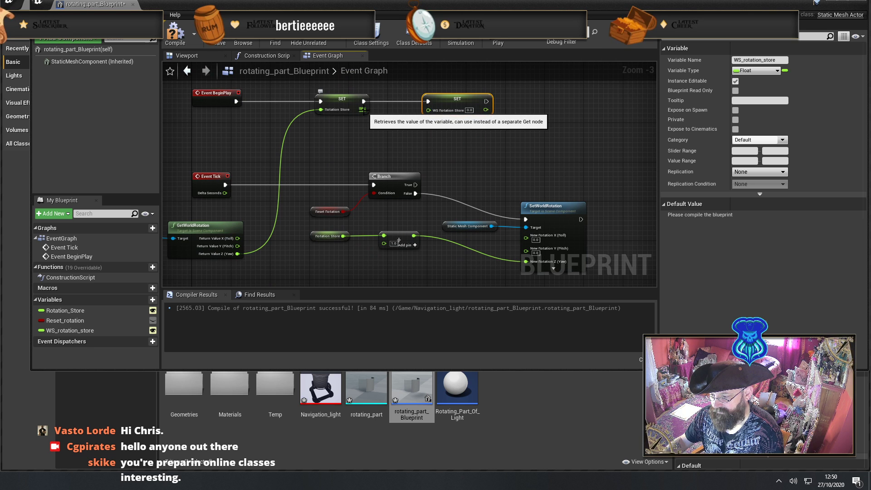
drag(363, 110, 428, 109)
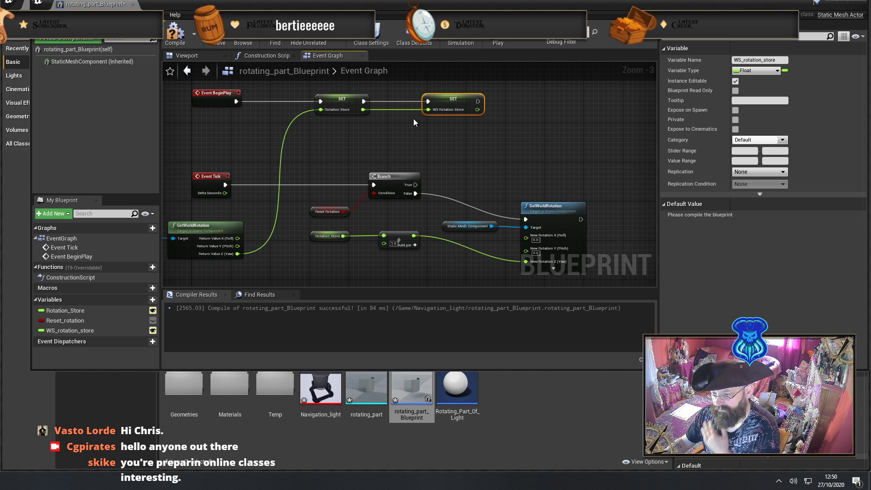
alt+click(424, 112)
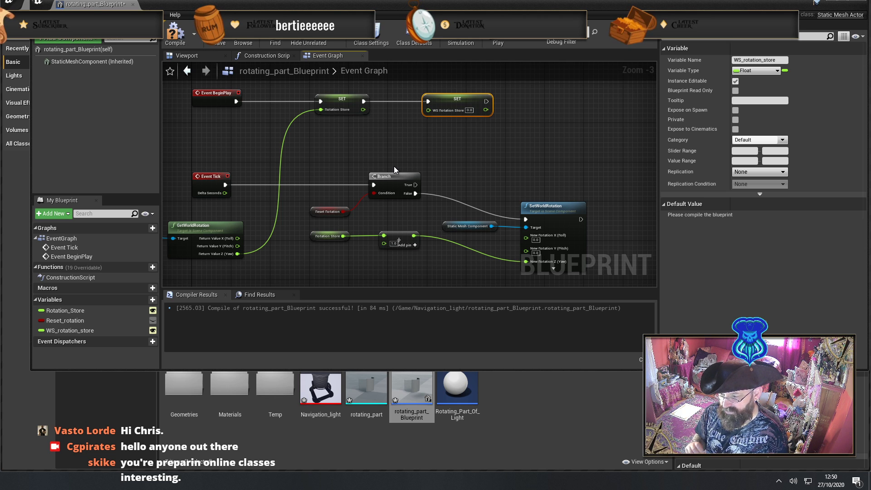
Duplicate SetWorldRotation with its Static Mesh Component getter, place the copy above the original and run it from the Branch's True output
right_drag(394, 166, 364, 188)
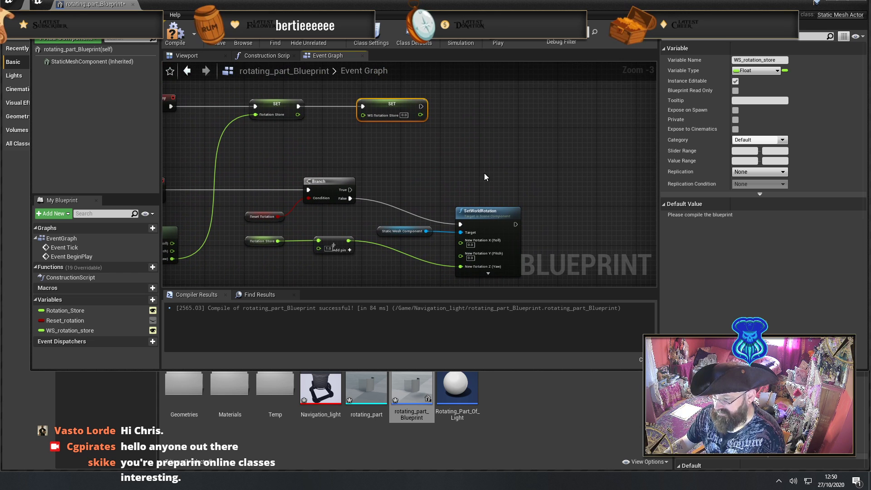
click(395, 231)
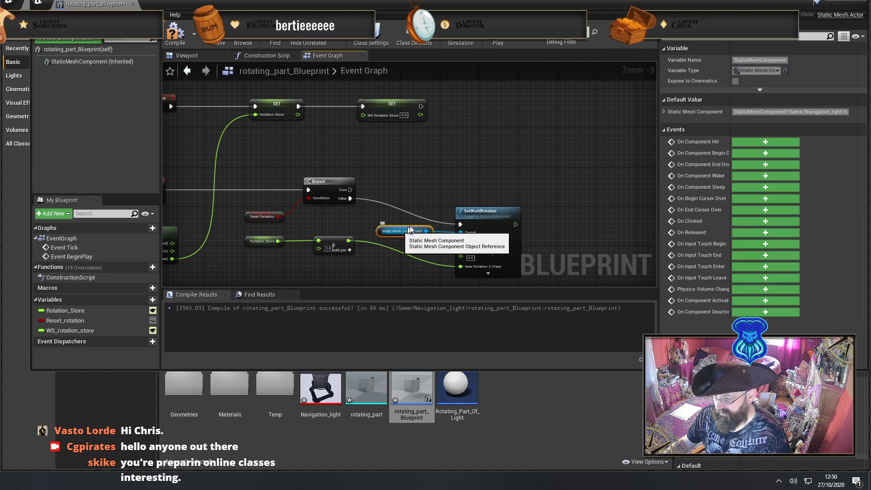
ctrl+click(472, 209)
key(ctrl+c)
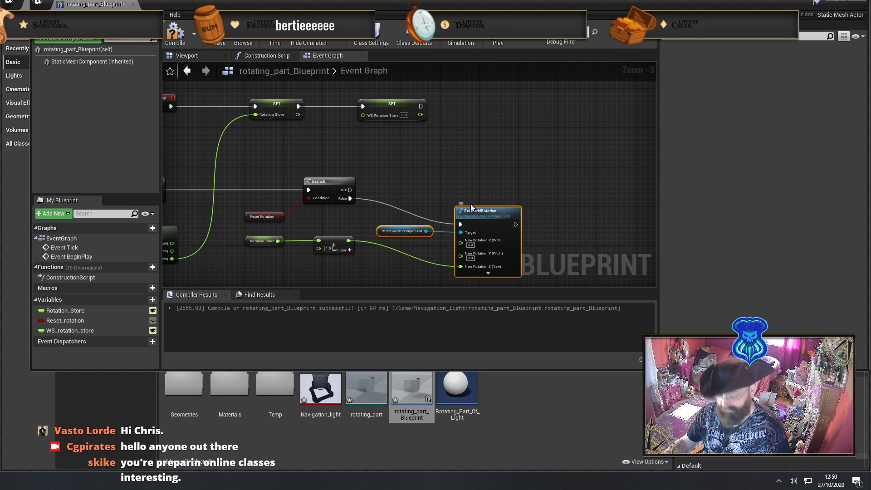
key(ctrl+v)
drag(540, 189, 477, 129)
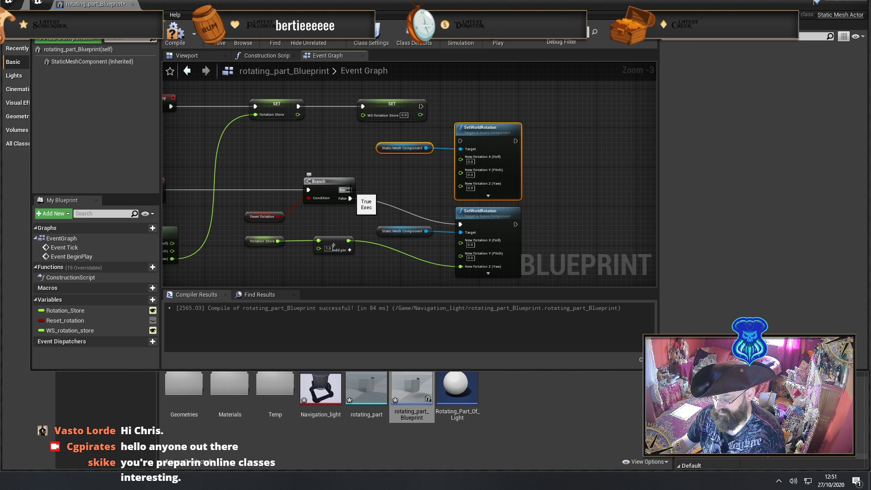
drag(350, 189, 459, 140)
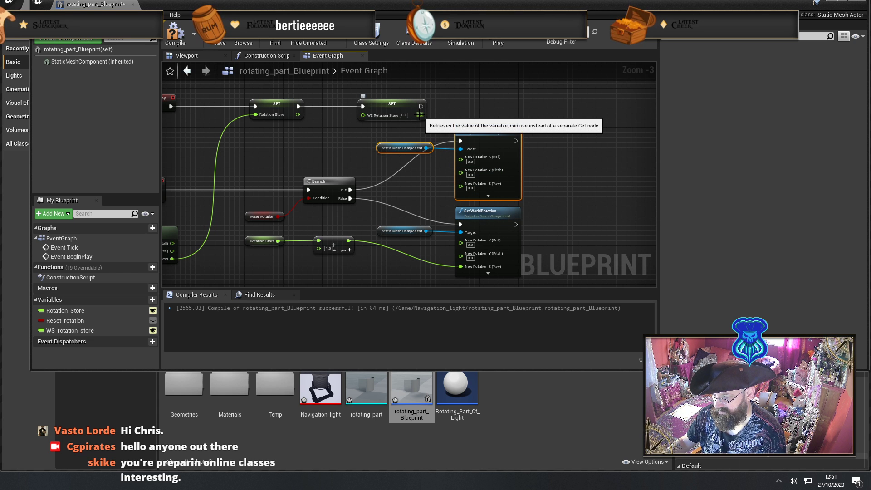
Move the WS_rotation_store setter closer to the Rotation Store setter and feed its output into the upper SetWorldRotation's New Rotation Z (Yaw)
right_click(420, 115)
click(472, 89)
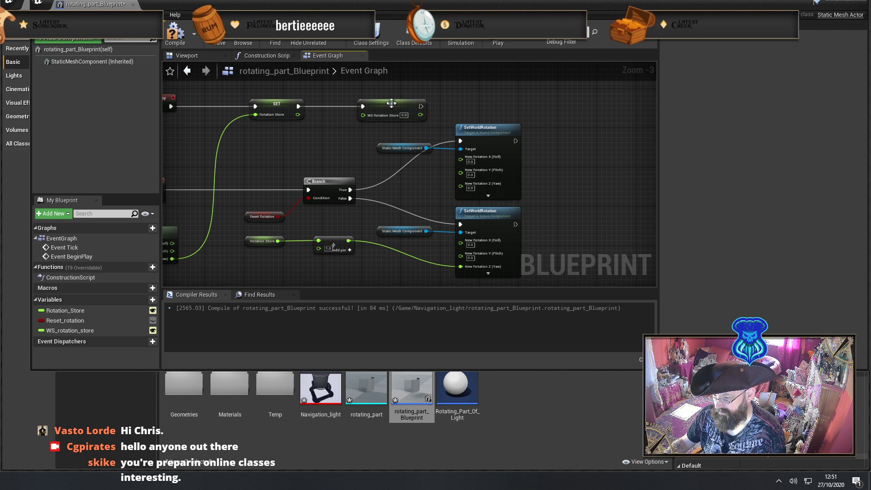
right_drag(344, 145, 402, 167)
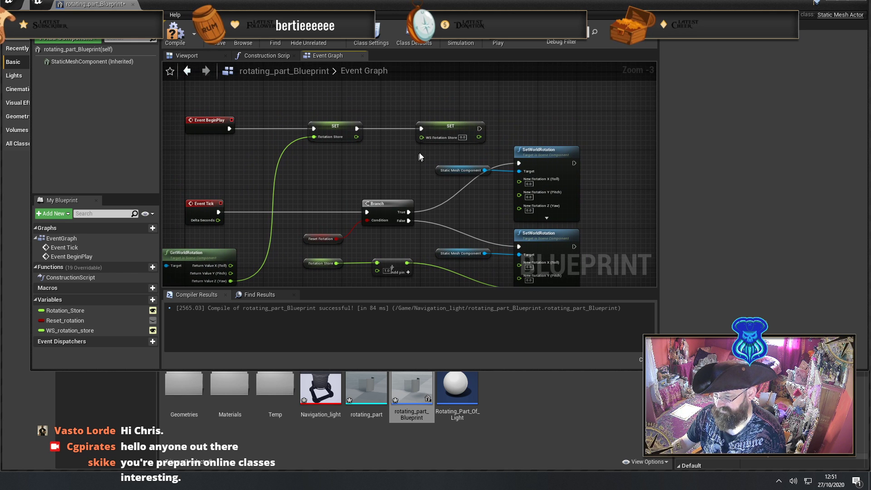
drag(439, 129, 416, 129)
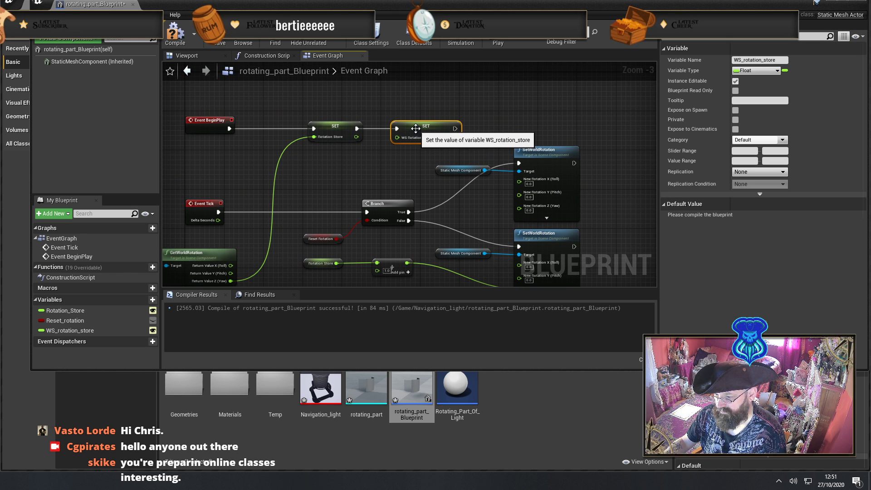
right_drag(382, 185, 356, 170)
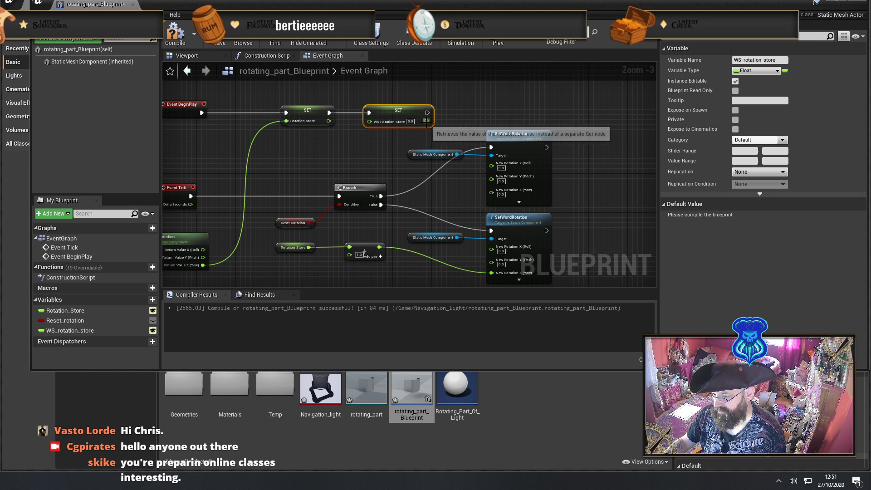
drag(427, 121, 491, 192)
Feed GetWorldRotation's Return Value Z (Yaw) into the WS_rotation_store setter's input
right_drag(344, 148, 410, 88)
scroll(413, 171, up, 3)
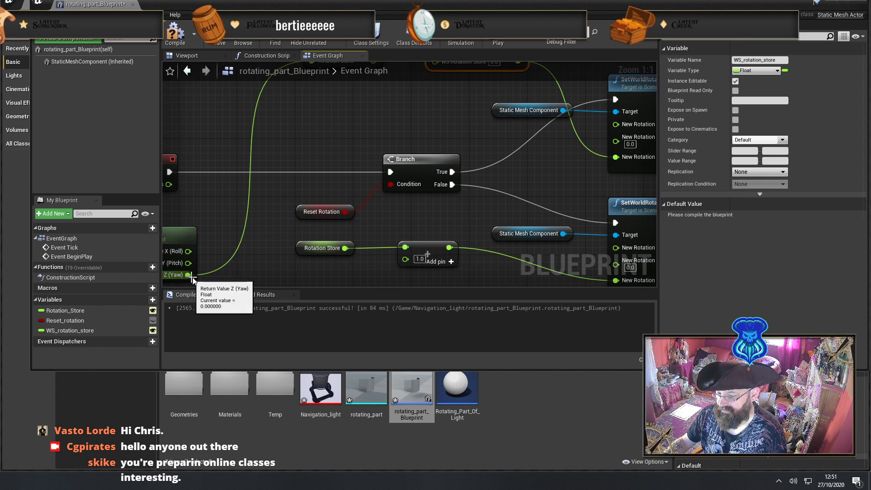
drag(188, 275, 435, 179)
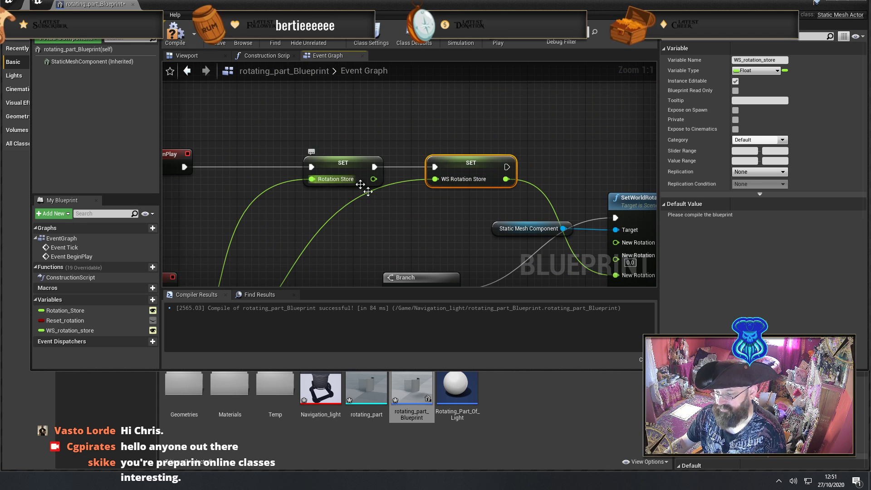
right_drag(451, 171, 368, 163)
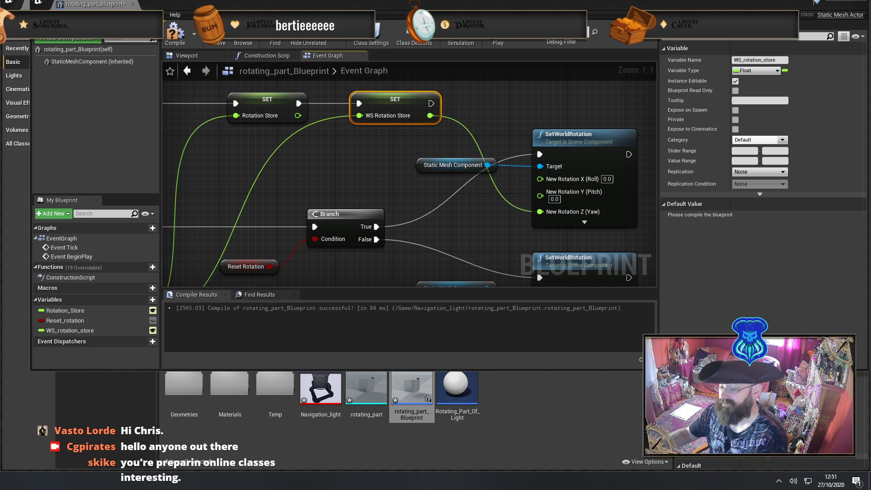
right_drag(479, 226, 401, 180)
scroll(269, 194, down, 2)
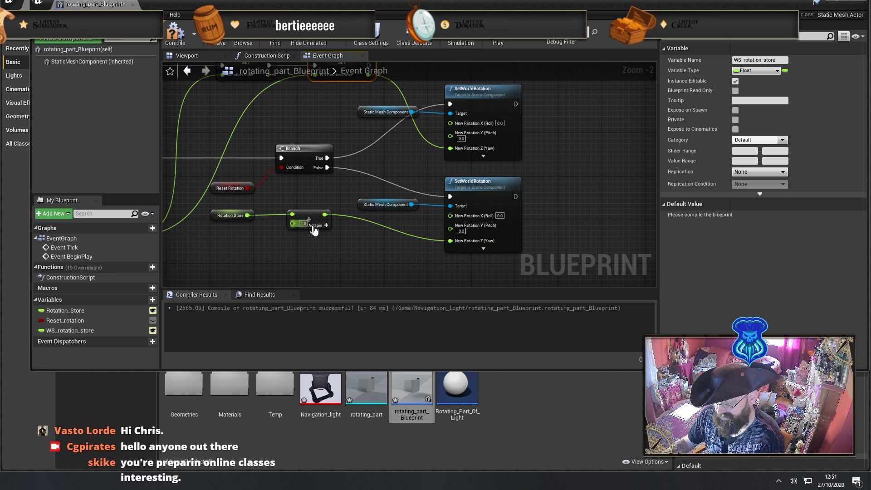
right_drag(413, 240, 244, 230)
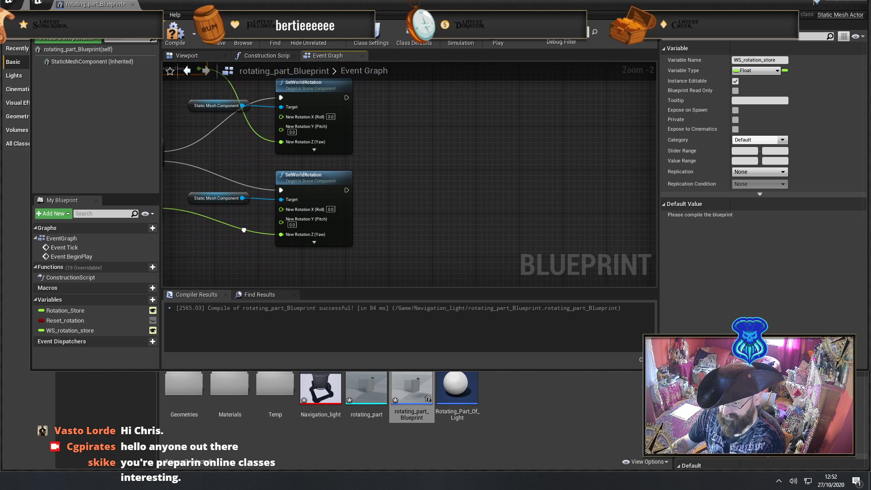
drag(347, 190, 425, 189)
click(432, 132)
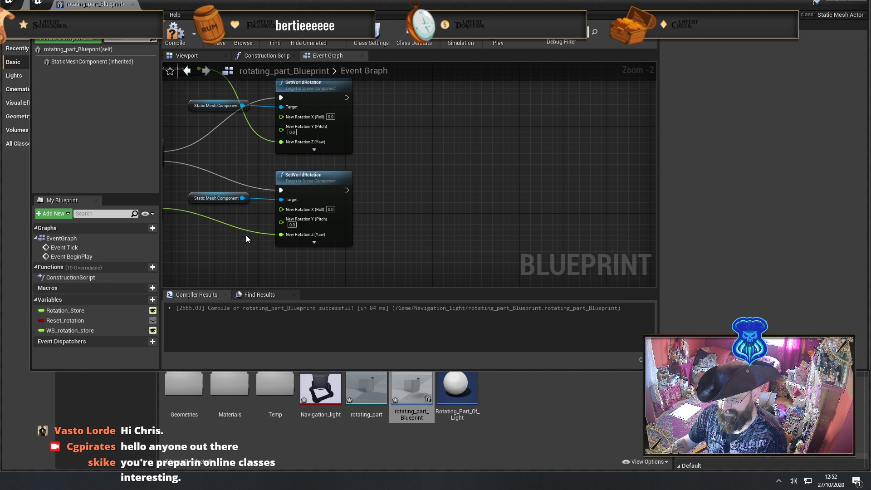
Place a WS_rotation_store getter beside the lower SetWorldRotation and feed it into a new float >= float comparison
right_drag(246, 235, 374, 200)
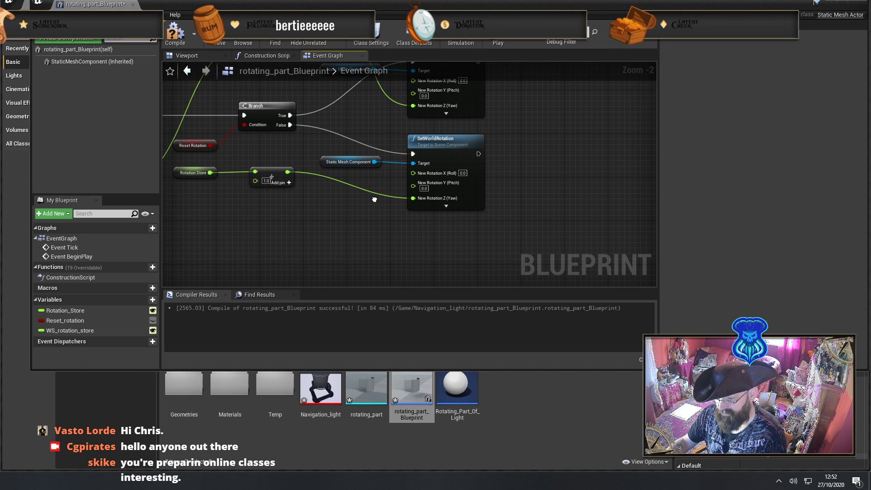
drag(79, 330, 528, 186)
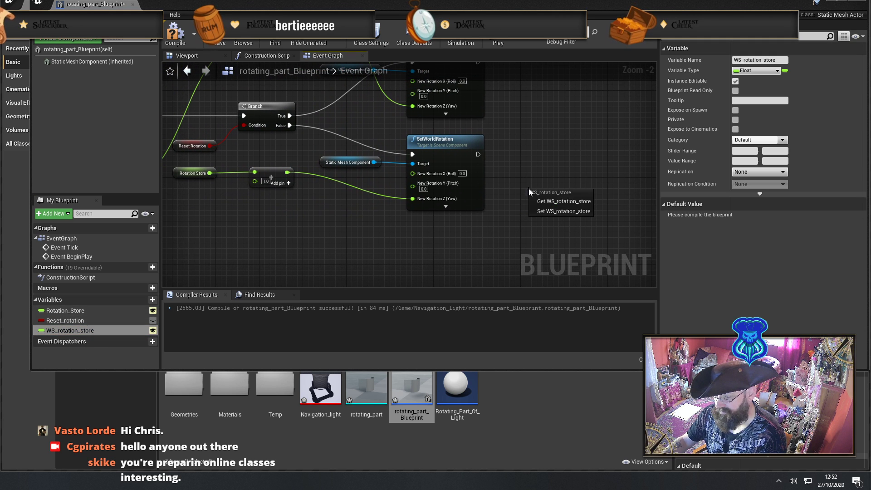
right_drag(572, 135, 437, 138)
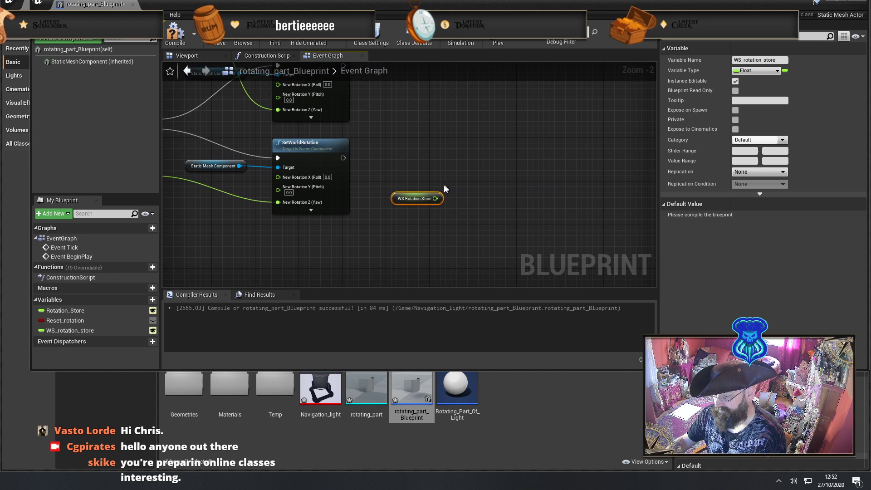
drag(434, 198, 525, 149)
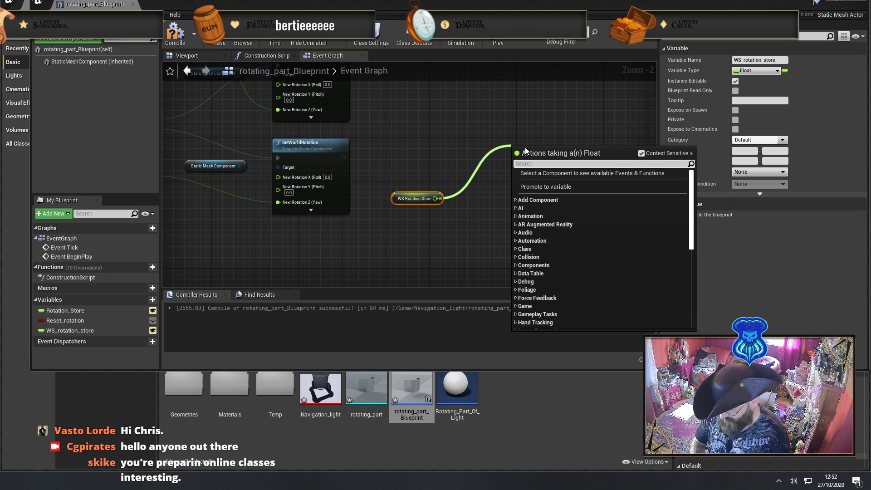
text(>)
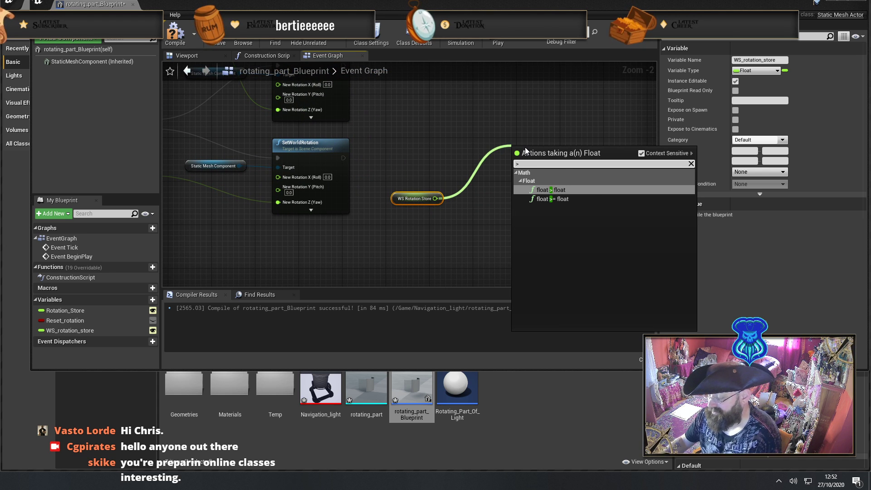
click(566, 198)
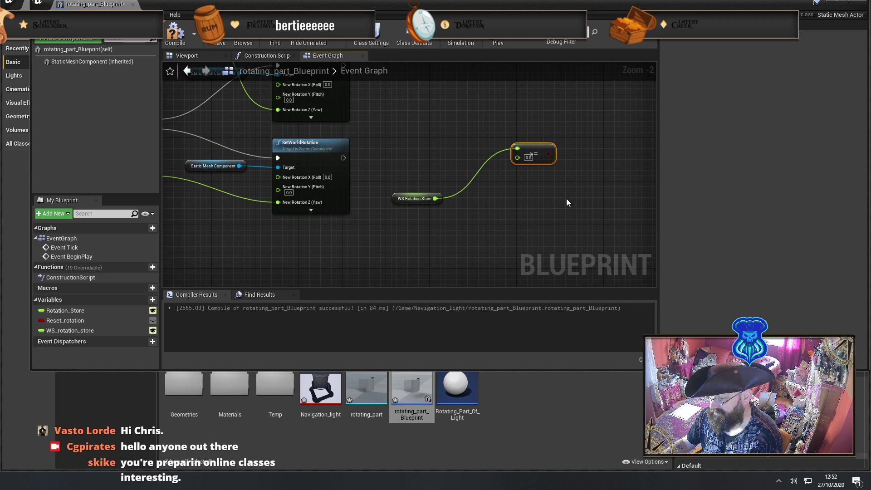
Set the >= comparison's second value to 359 and move the node closer to the WS Rotation Store getter
drag(531, 148, 537, 153)
click(534, 162)
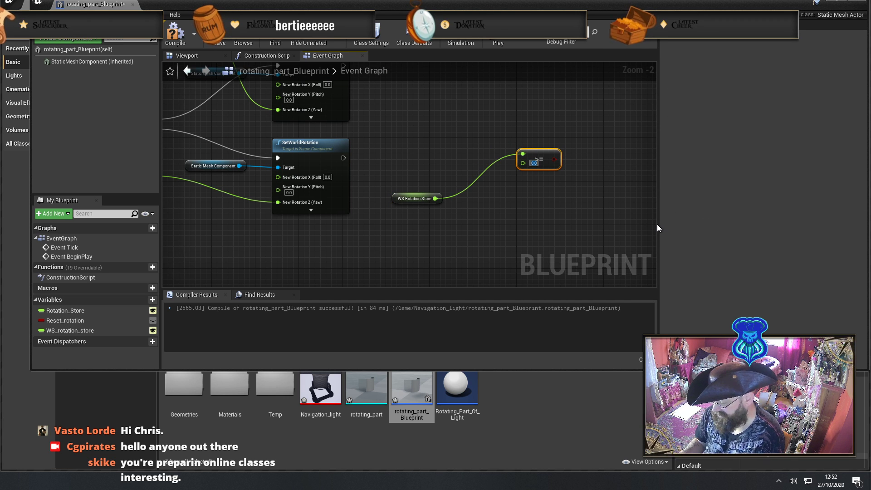
text(3)
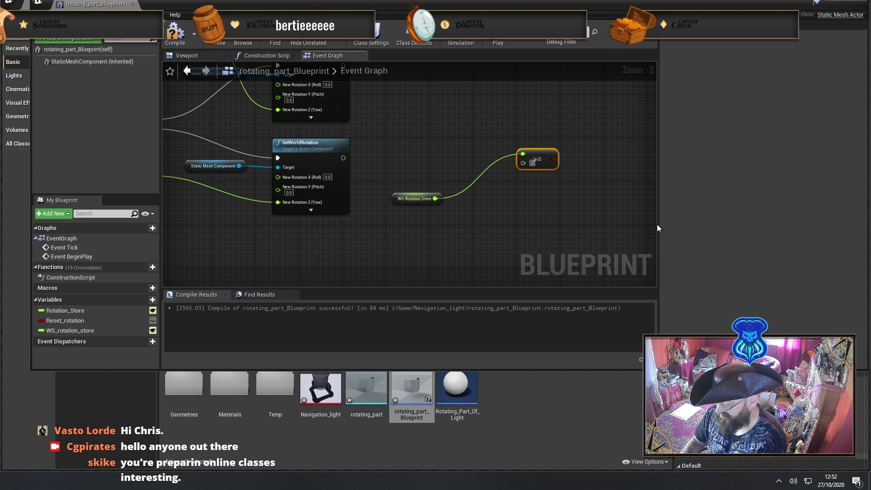
text(5)
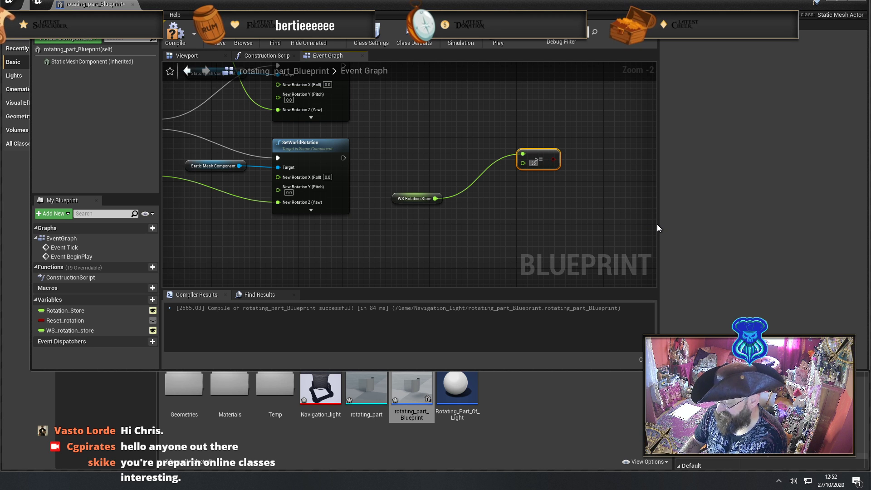
text(9)
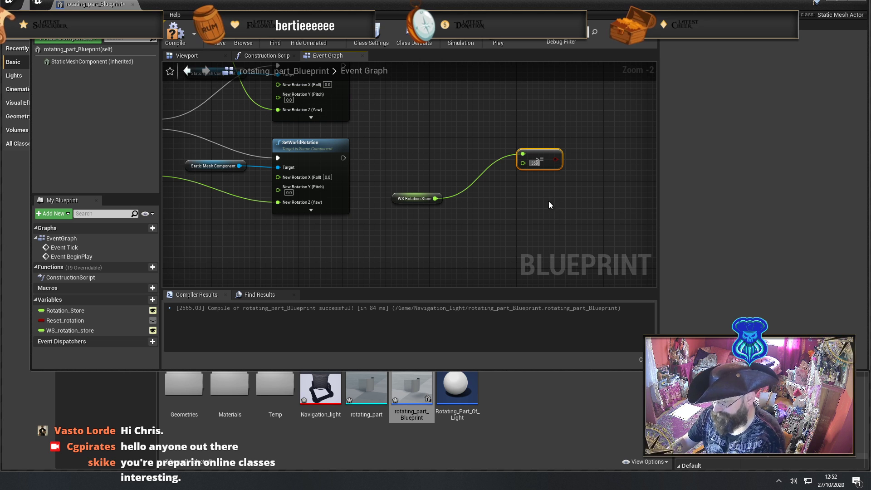
drag(544, 152, 494, 174)
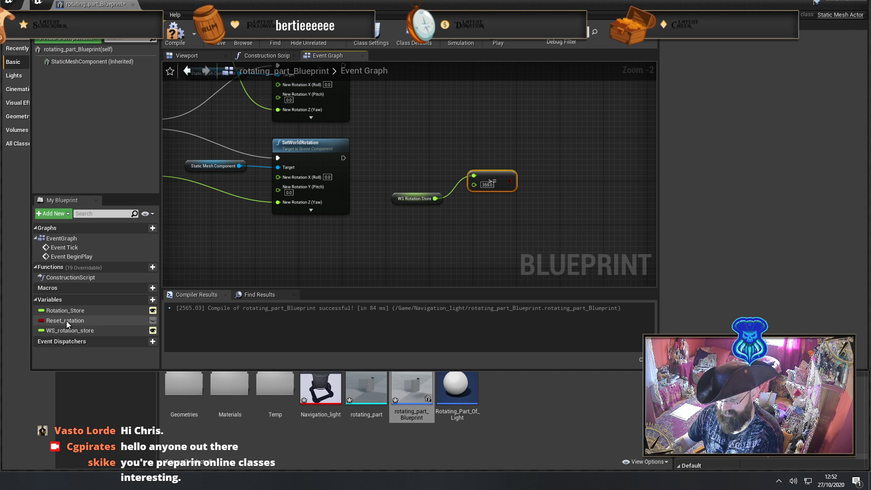
Add a Reset_rotation setter, feed it the >= result and run it after the lower SetWorldRotation
drag(66, 320, 489, 121)
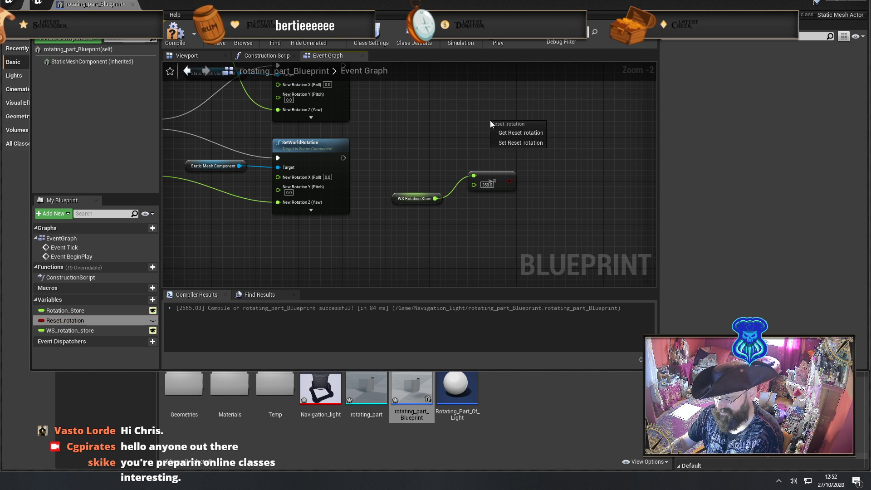
click(510, 142)
right_drag(545, 195, 518, 209)
drag(448, 150, 475, 150)
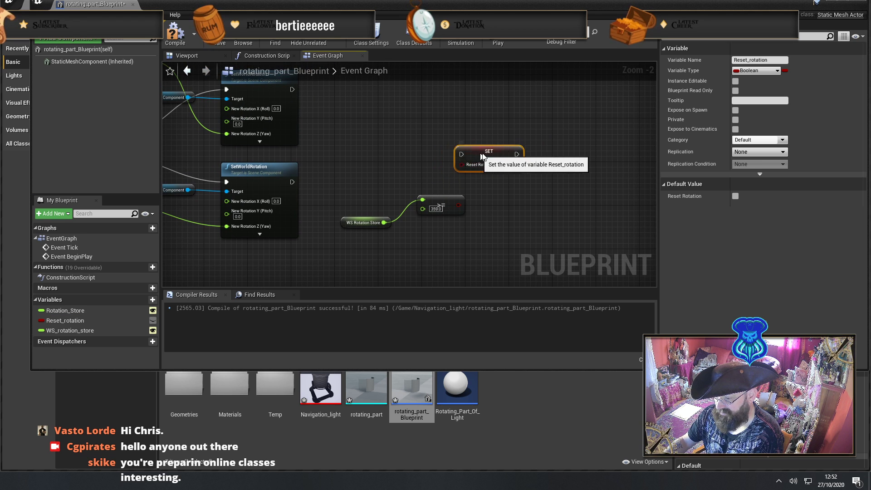
drag(460, 206, 292, 182)
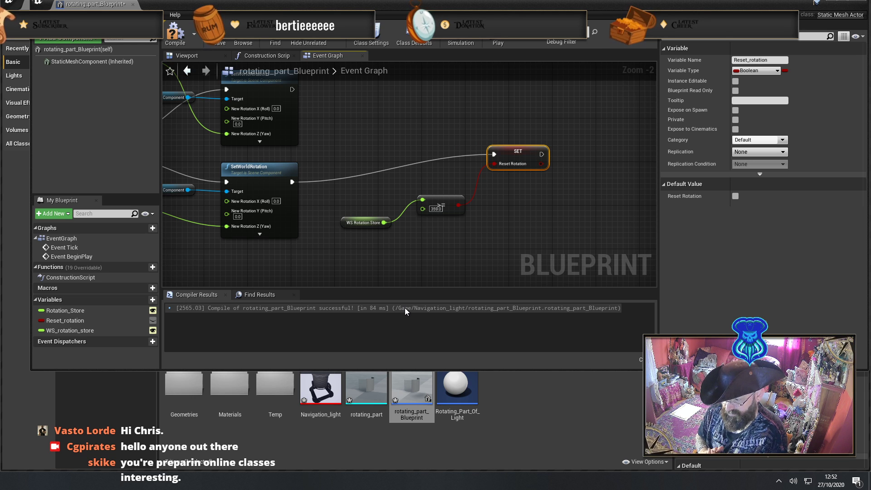
Place a second Reset_rotation setter beside the upper SetWorldRotation
right_drag(402, 133, 417, 179)
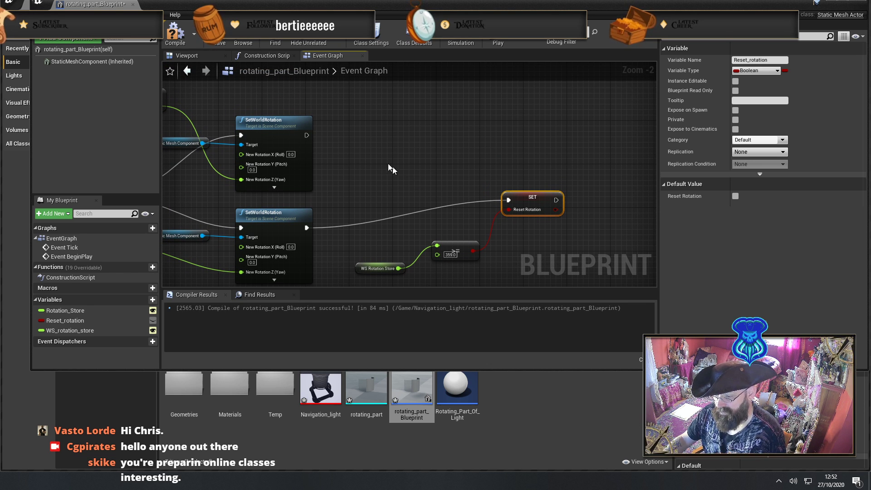
right_drag(358, 160, 485, 152)
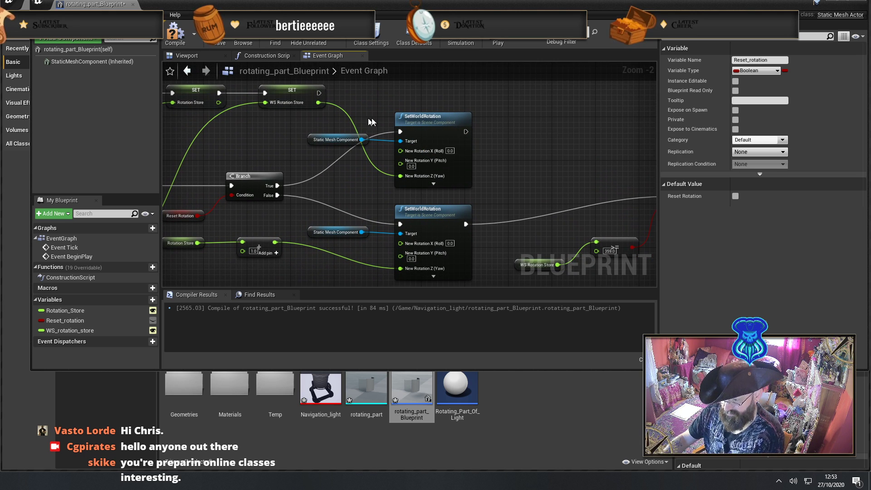
right_drag(457, 131, 385, 110)
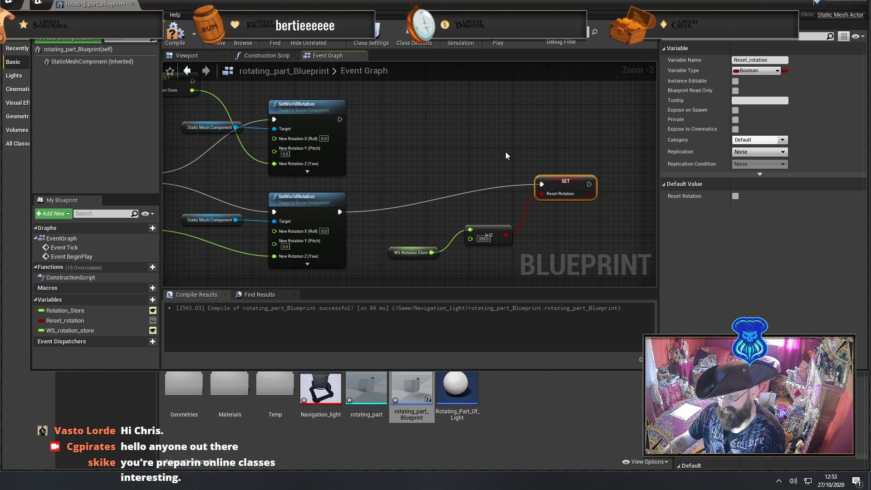
click(41, 320)
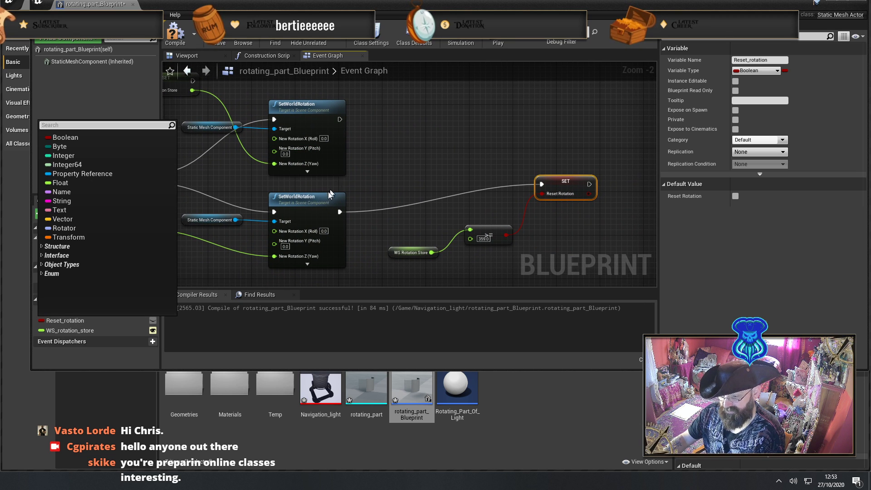
click(77, 322)
drag(77, 322, 419, 119)
click(449, 148)
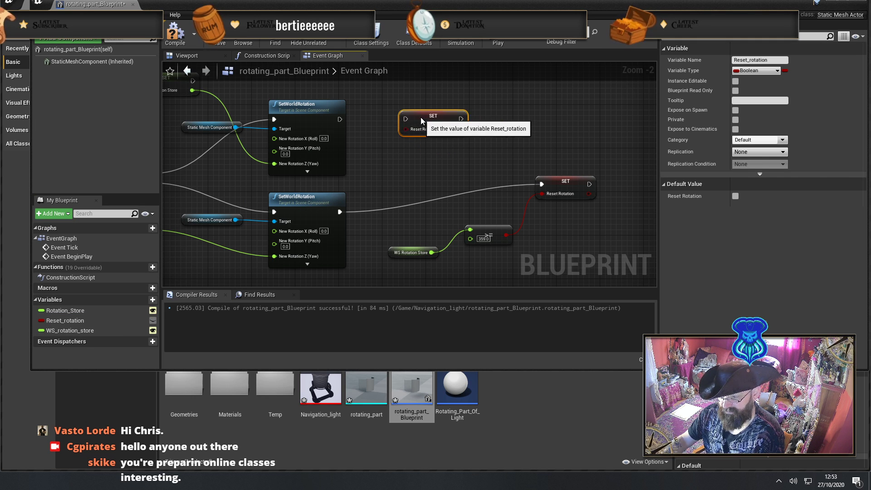
Connect the execution output of the upper SetWorldRotation node to the unconnected Reset Rotation SET node
drag(338, 120, 406, 119)
scroll(473, 172, down, 3)
scroll(399, 195, down, 3)
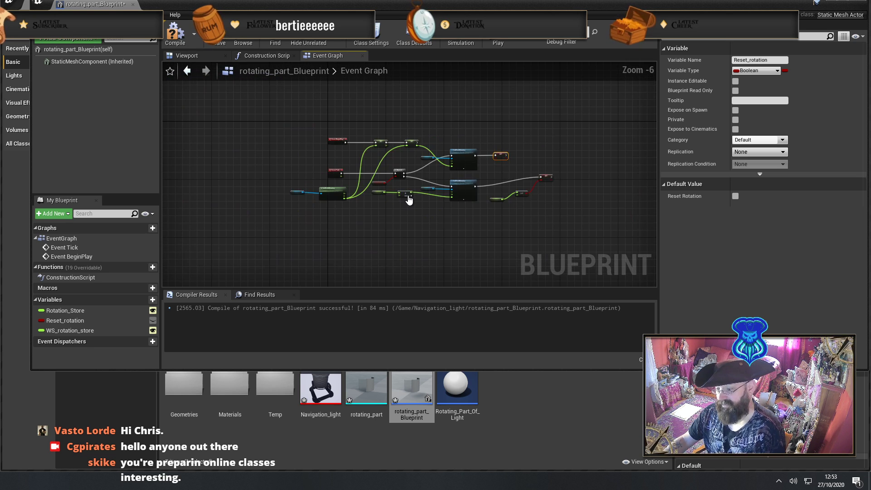
scroll(409, 195, up, 4)
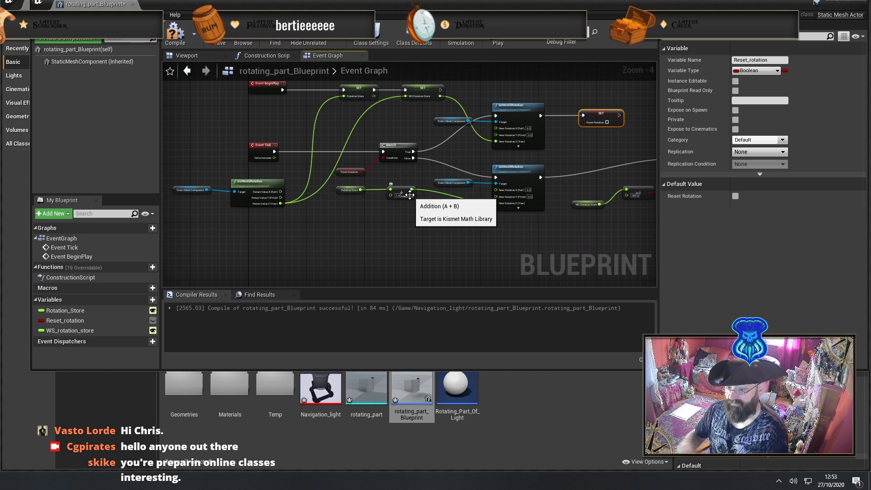
Compile and save rotating_part_Blueprint, and close its editor
click(175, 33)
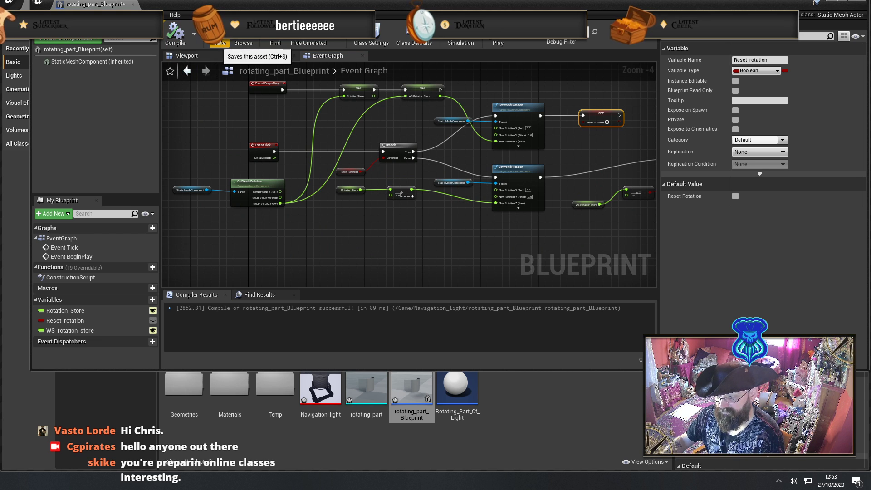
click(219, 44)
click(136, 6)
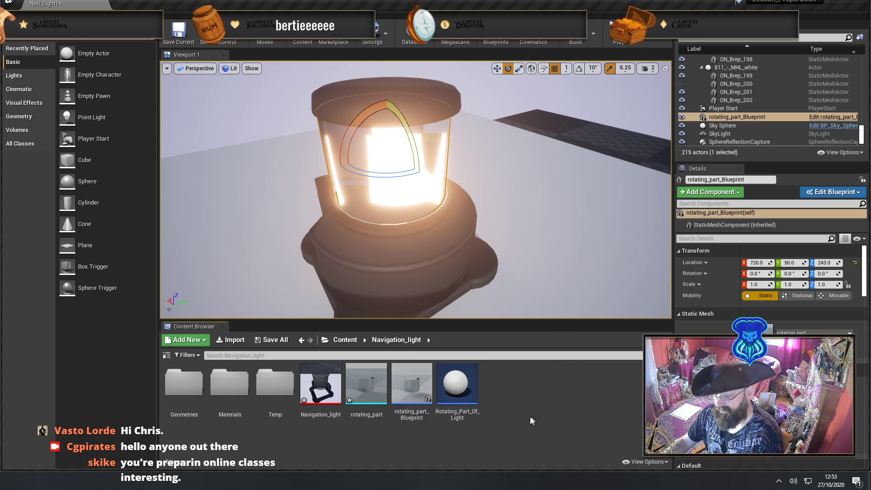
Reopen rotating_part_Blueprint and move the Event Tick node farther away from the Branch node to make room between them
double_click(411, 385)
right_drag(436, 279, 371, 329)
right_drag(286, 290, 435, 242)
scroll(343, 222, up, 1)
right_drag(363, 148, 314, 131)
scroll(332, 196, up, 2)
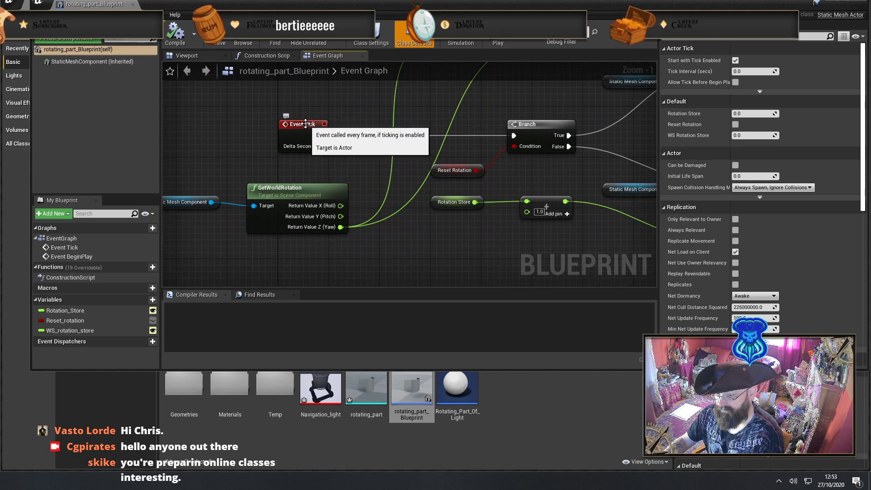
drag(315, 132, 466, 131)
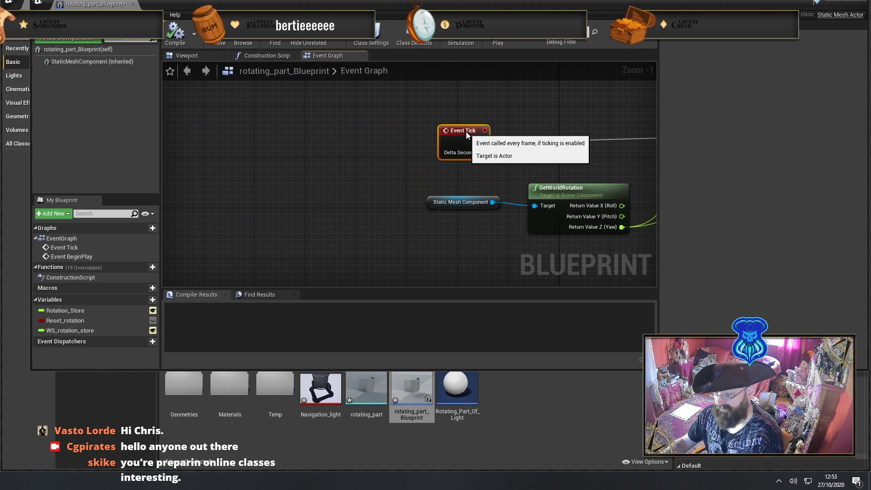
Insert a Delay node with a 0.2 duration between Event Tick and Branch, aligned with the Event Tick node
right_drag(466, 131, 253, 166)
drag(254, 166, 380, 167)
text(delay)
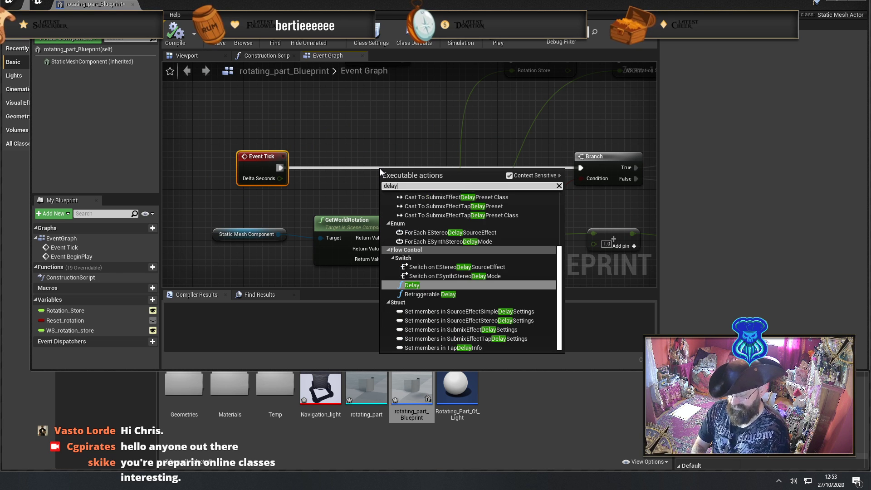
key(Return)
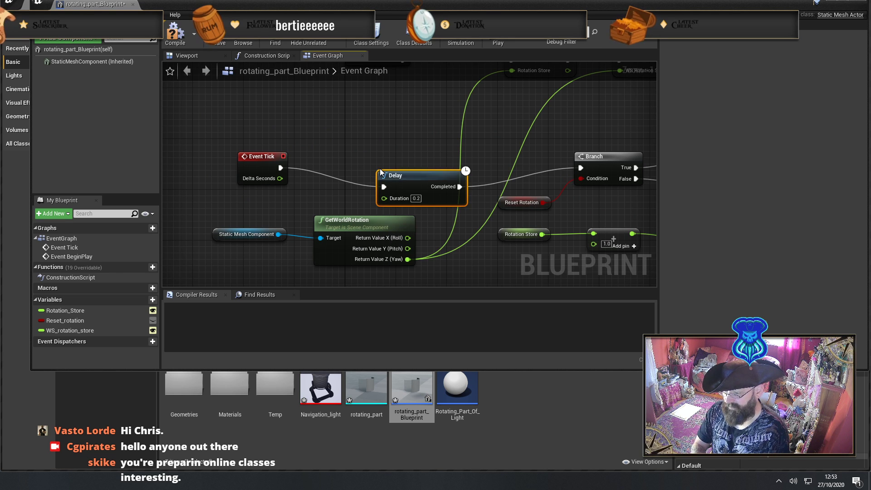
drag(411, 161, 413, 154)
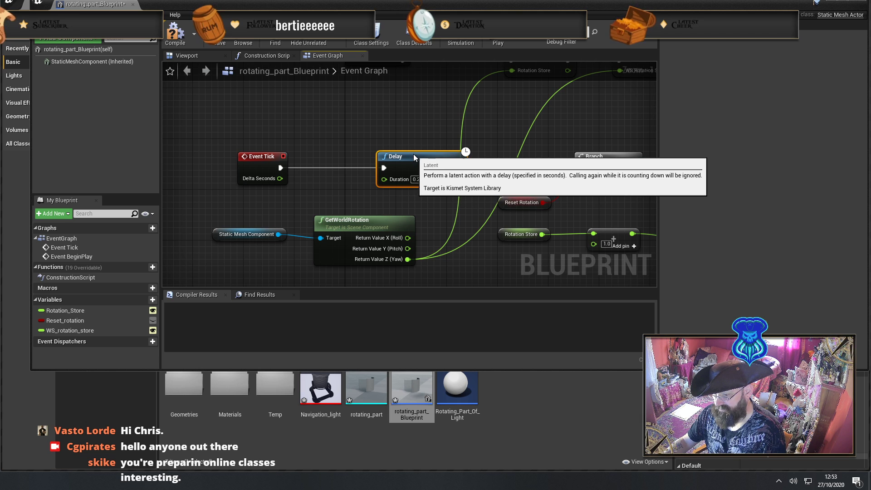
click(416, 179)
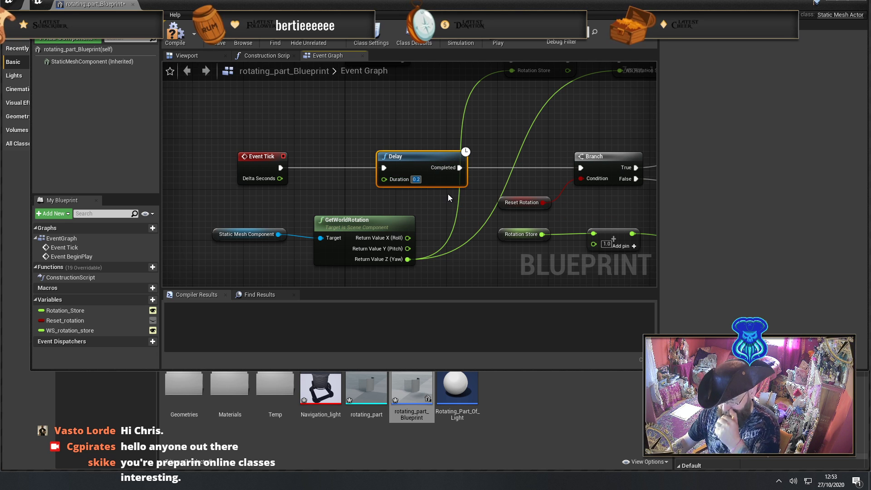
Compile and save the blueprint with its new Delay node, and return to the level
click(175, 32)
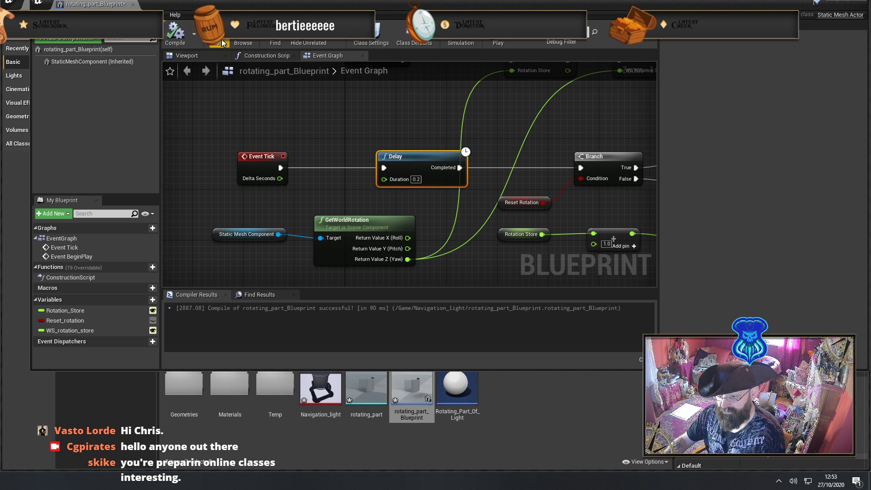
click(217, 34)
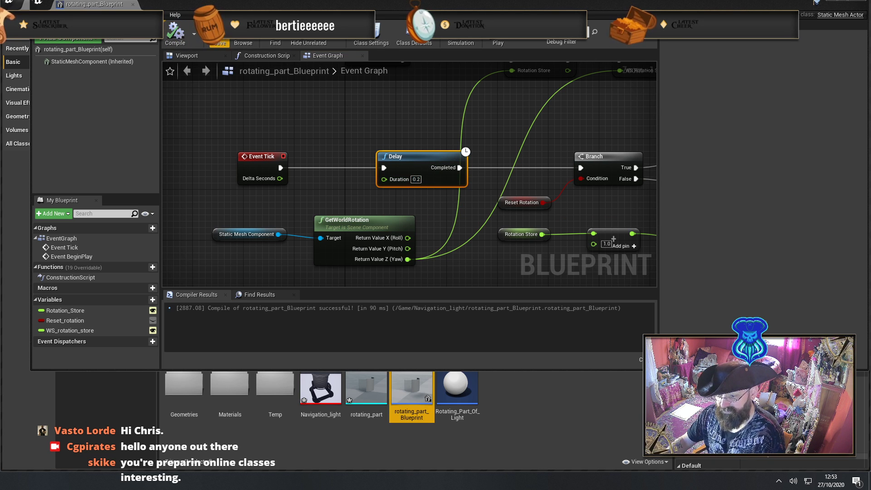
click(133, 5)
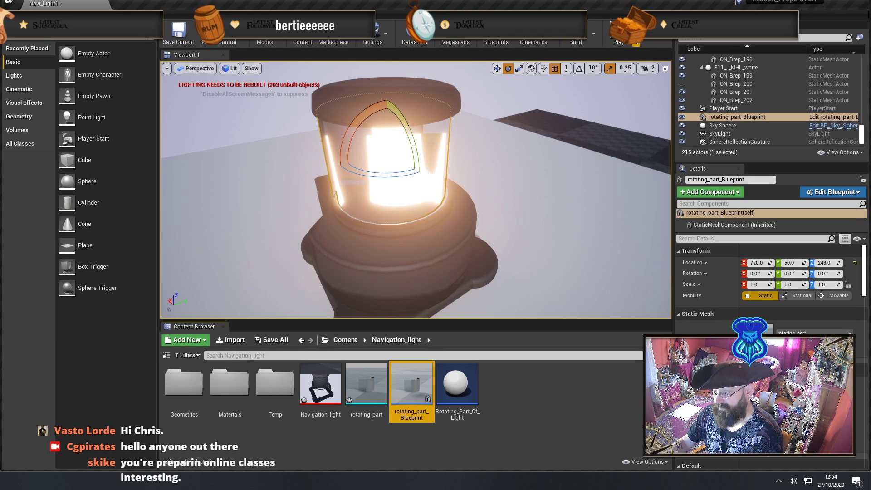
Simulate the level and examine from several angles whether the lamp's inner part rotates
click(636, 41)
click(671, 108)
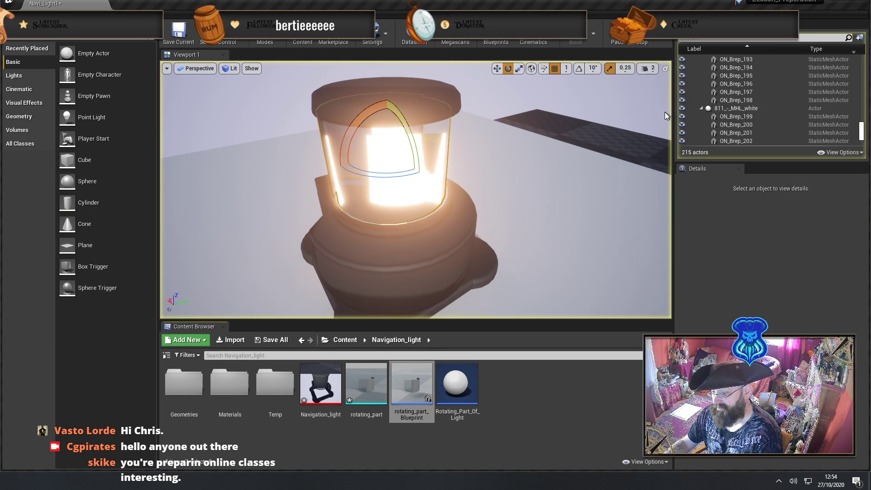
mouse_move(565, 143)
right_down()
mouse_move(568, 169)
mouse_move(570, 158)
right_up()
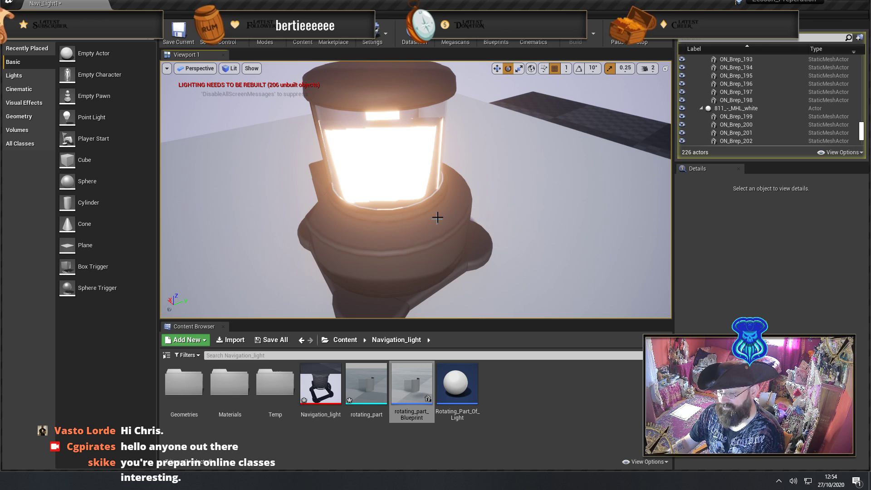
click(390, 144)
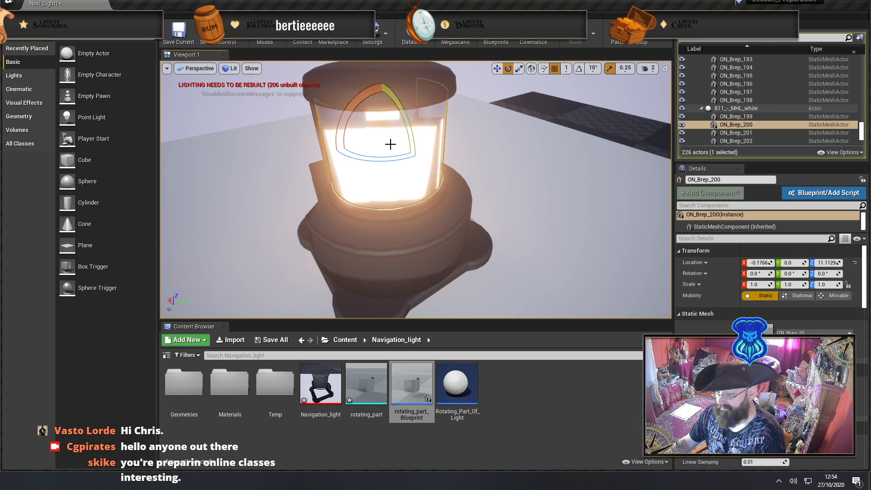
right_drag(314, 207, 344, 217)
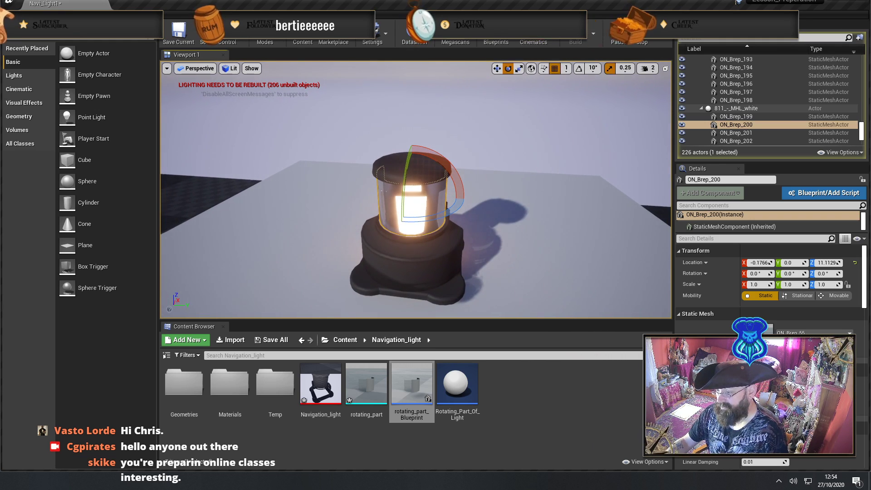
Stop the simulation, read the Play In Editor messages to the end of the line, and close the Message Log
click(640, 34)
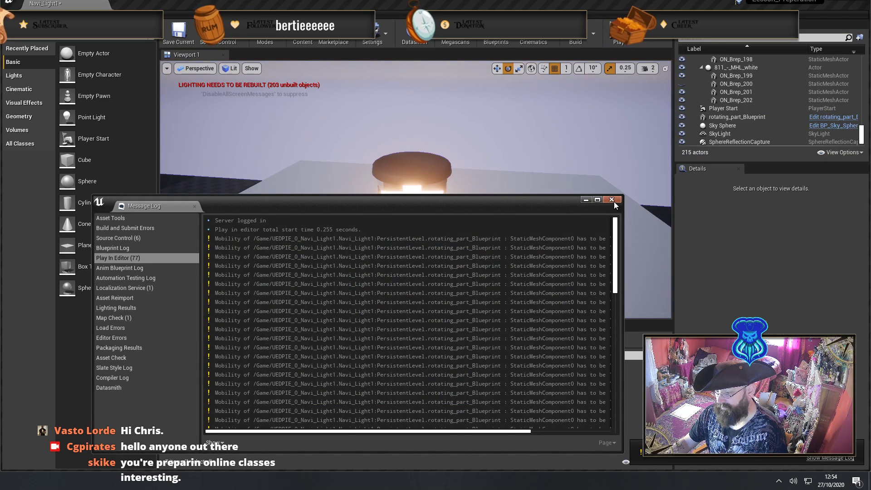
drag(440, 429, 522, 429)
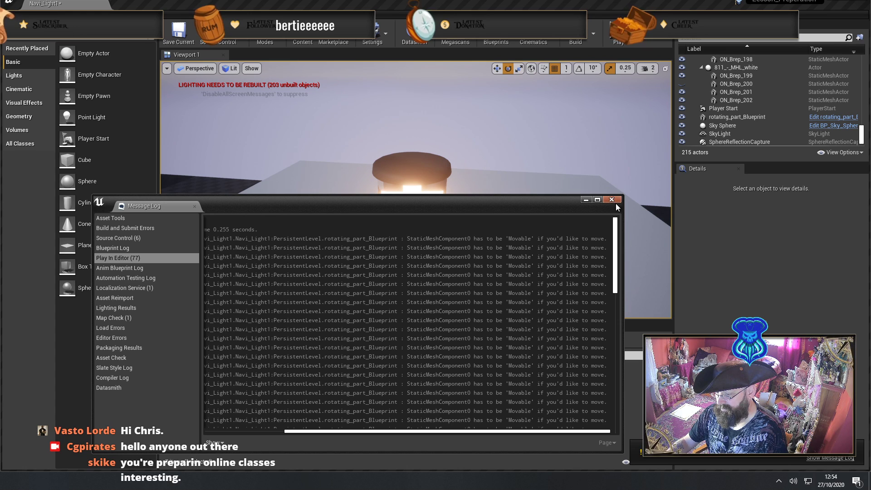
click(612, 200)
Set the Mobility of the rotating_part_Blueprint actor inside the lamp to Movable
click(430, 219)
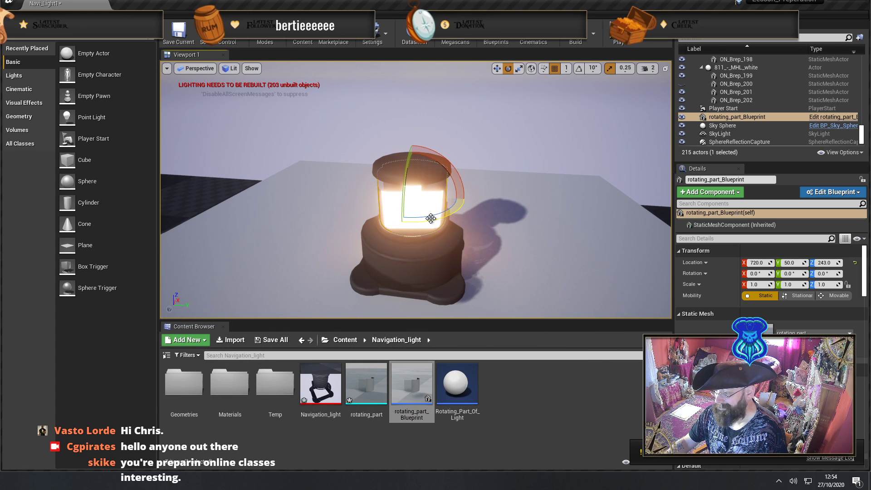
key(a)
right_drag(539, 221, 601, 221)
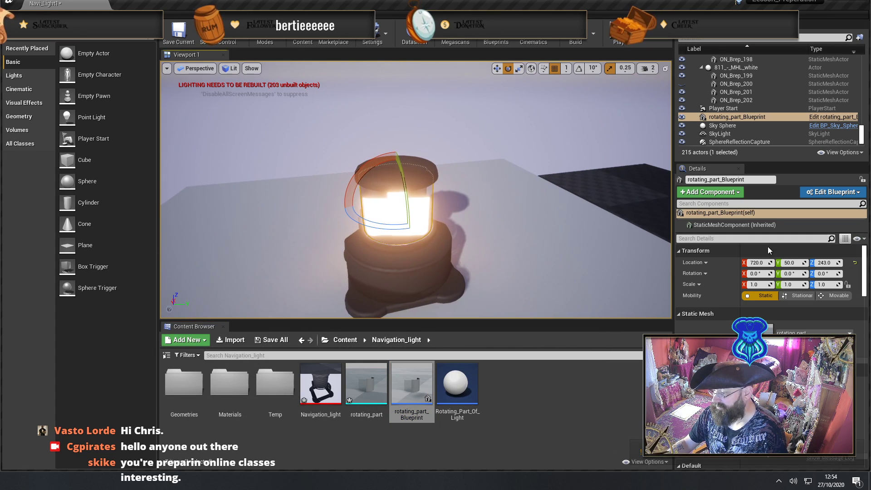
click(839, 296)
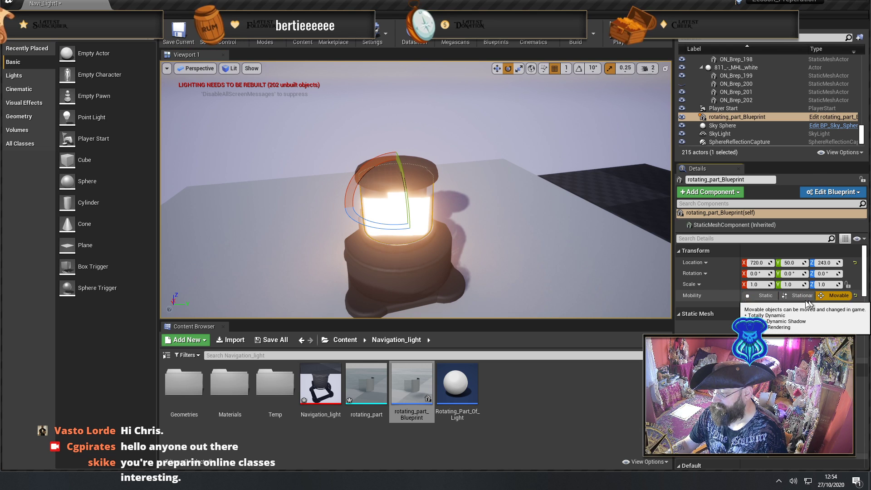
Simulate the level again, examine the lamp's rotating part from different sides, and stop the simulation
click(618, 36)
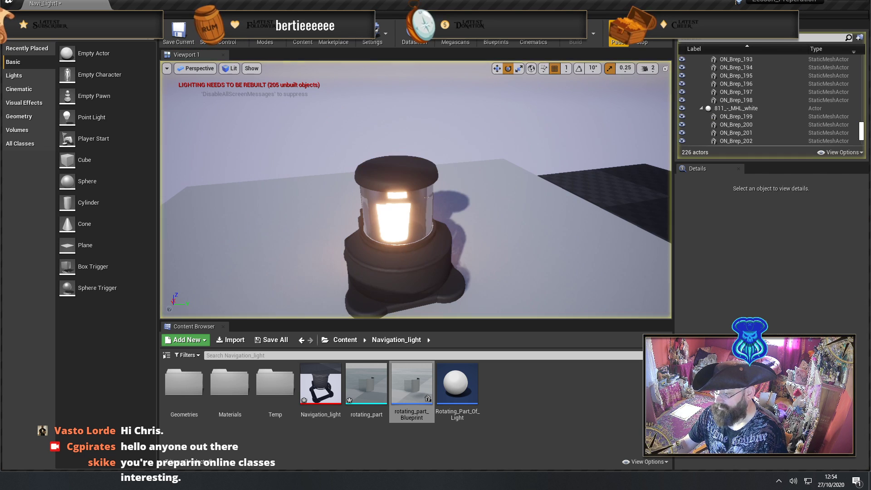
key(d)
right_drag(422, 195, 295, 180)
key(w)
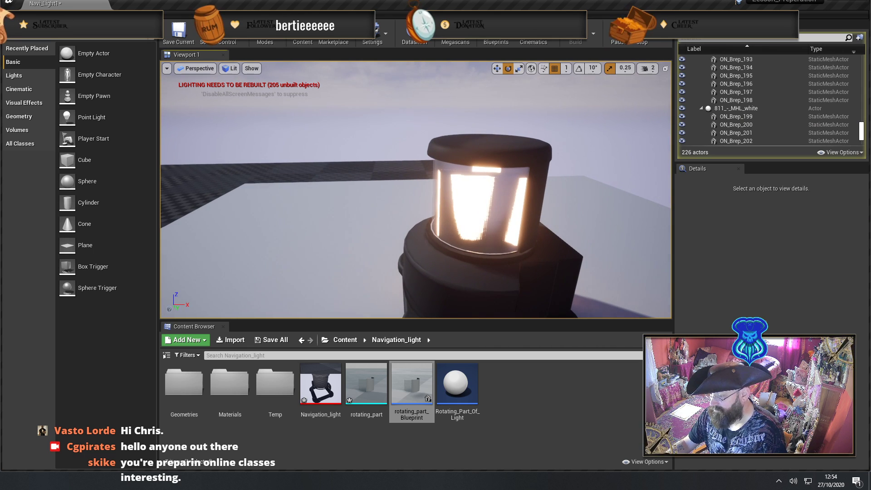
scroll(484, 269, down, 5)
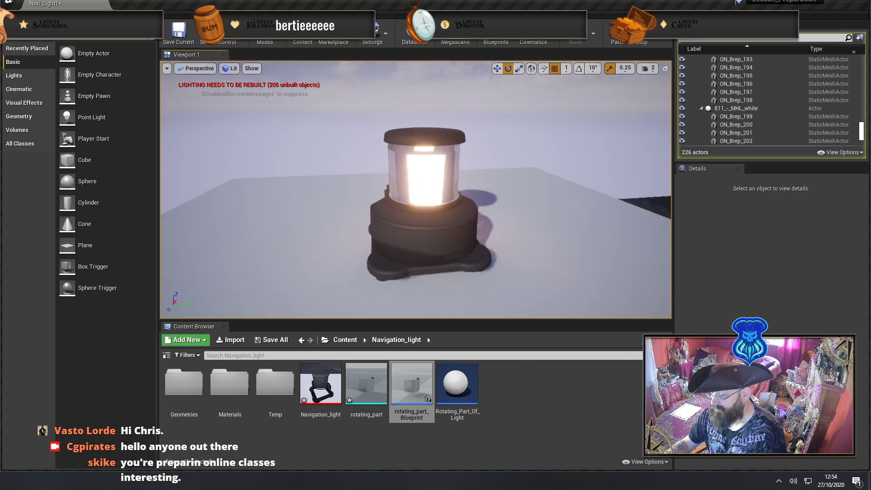
key(Escape)
Place a second instance of rotating_part_Blueprint in the level near the lamp
alt+drag(415, 232, 376, 255)
drag(411, 385, 528, 184)
Test the newly placed rotating part in a short simulation, read its Message Log entries, and close the log
click(619, 35)
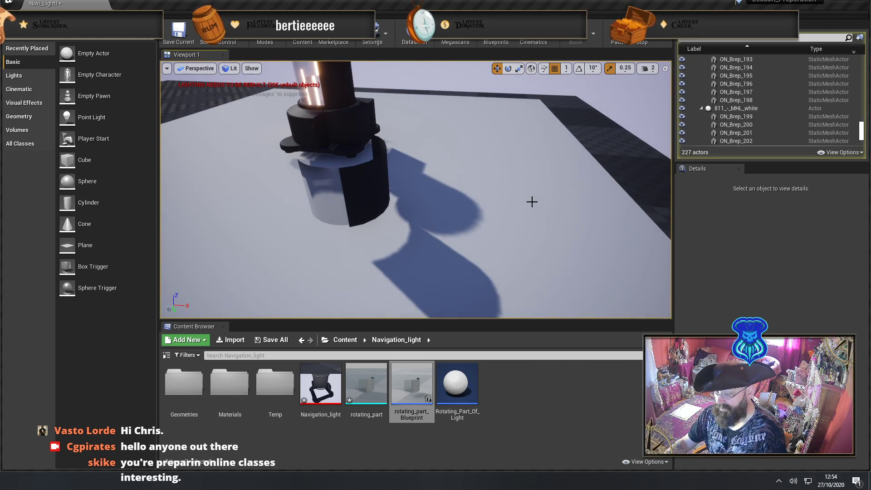
key(Escape)
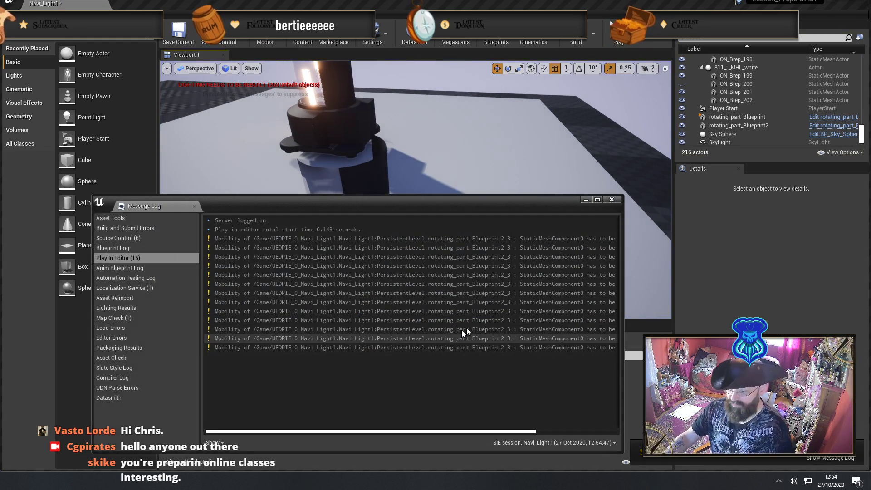
drag(450, 433, 565, 411)
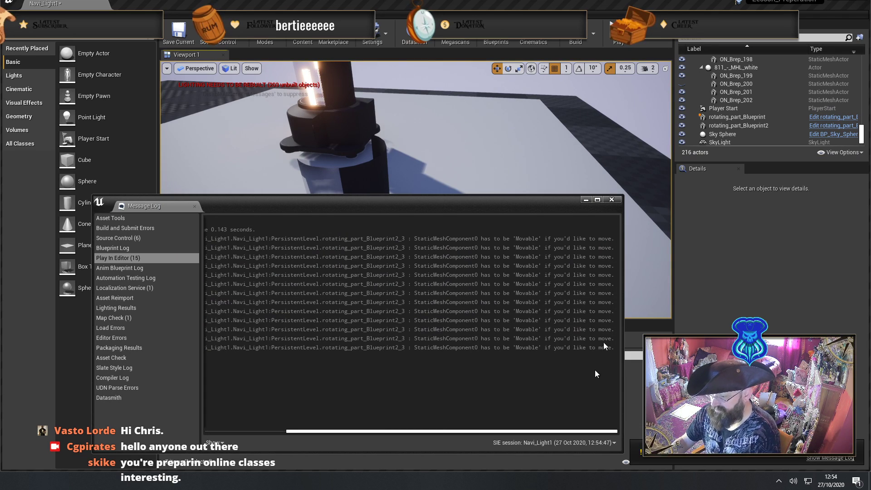
click(616, 200)
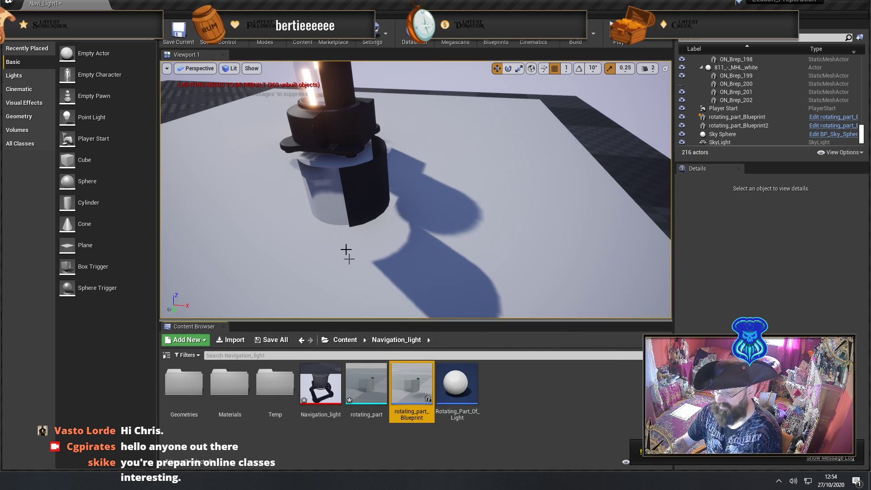
Set the inherited StaticMeshComponent's Mobility to Movable in rotating_part_Blueprint, and compile, save and close the blueprint
double_click(410, 388)
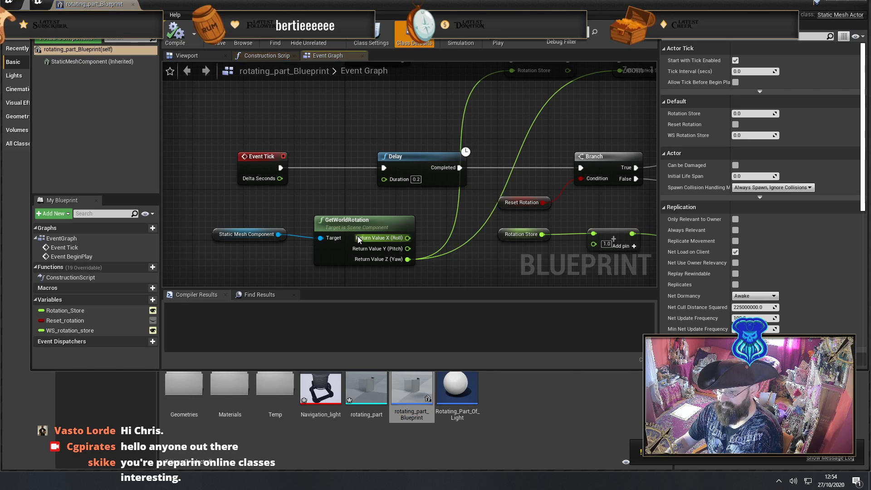
click(67, 62)
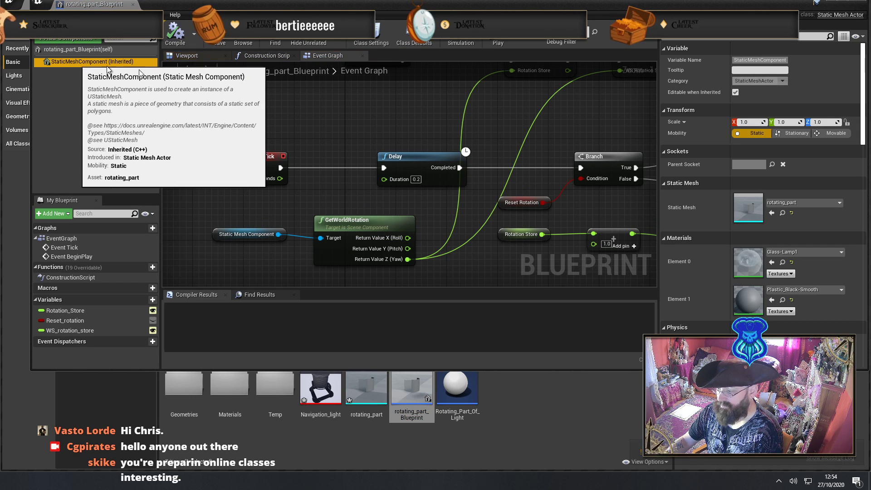
click(175, 33)
click(220, 42)
click(132, 4)
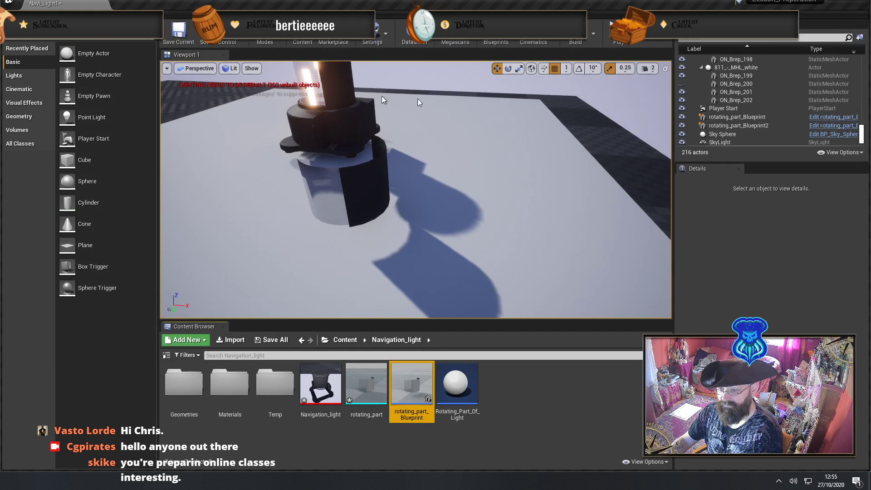
Simulate the level to check how the second rotating part behaves, and stop the simulation
click(612, 37)
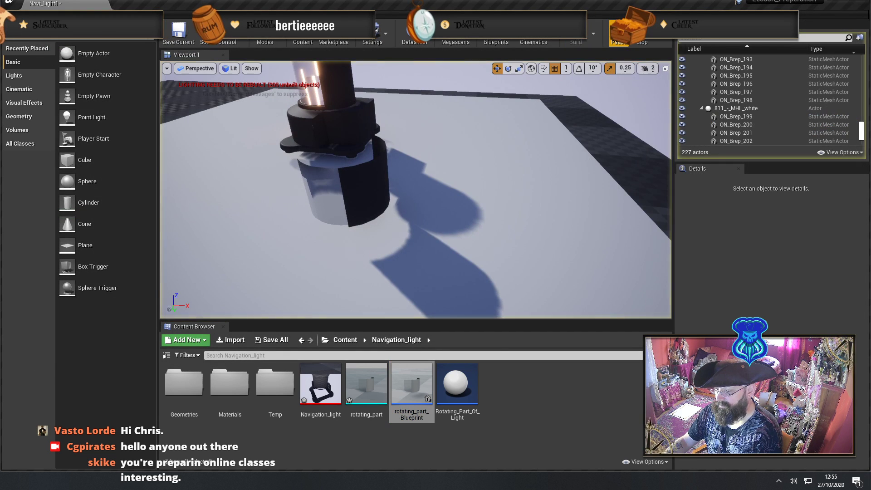
click(327, 189)
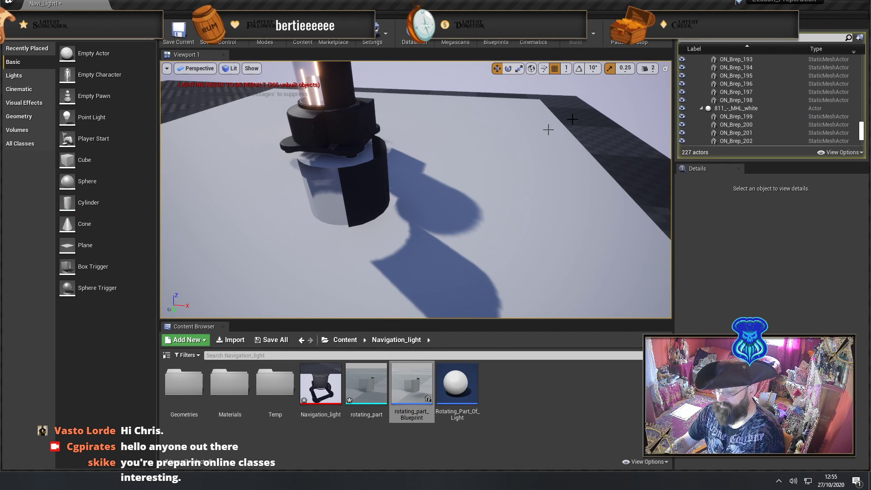
click(640, 35)
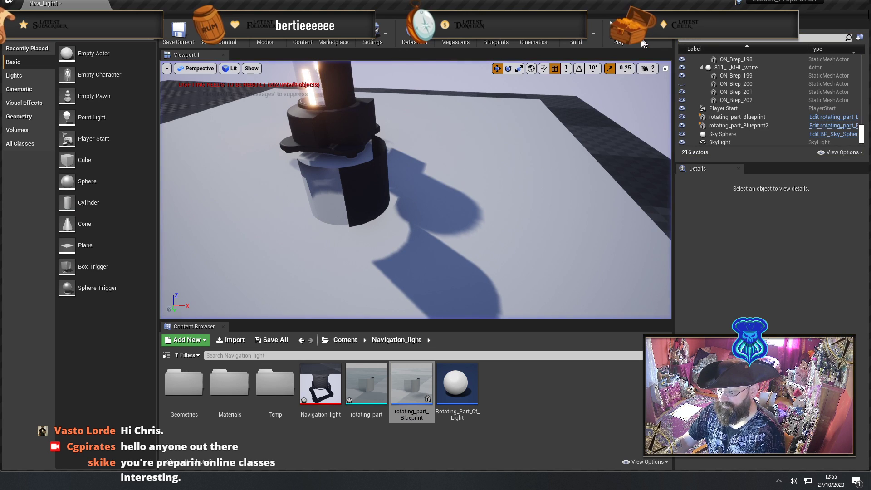
Run another short simulation of the level, stop it, and view the rotating part beside the lamp
click(618, 40)
click(641, 40)
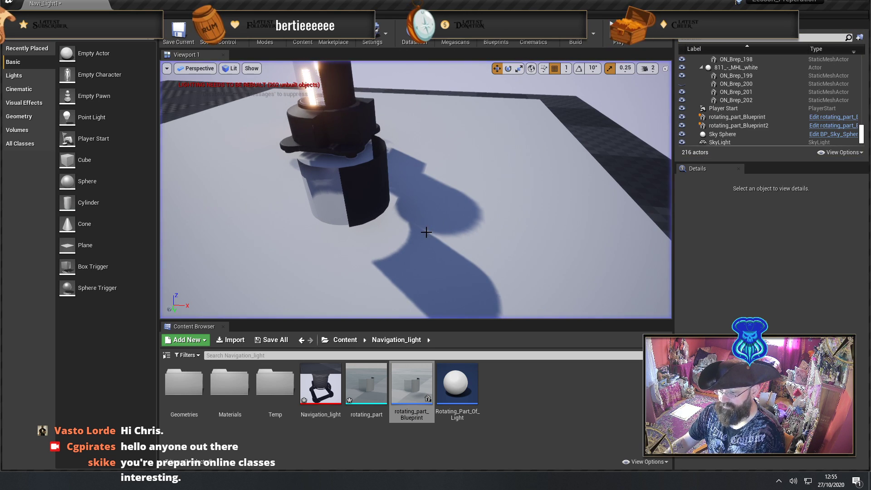
right_drag(425, 231, 453, 229)
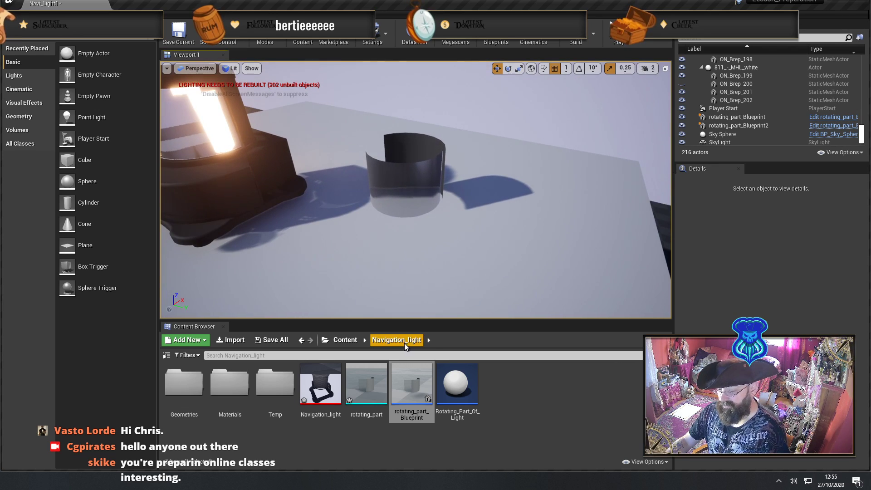
Open rotating_part_Blueprint and examine its Event Graph from Event Tick through the Branch to both SetWorldRotation nodes
double_click(415, 383)
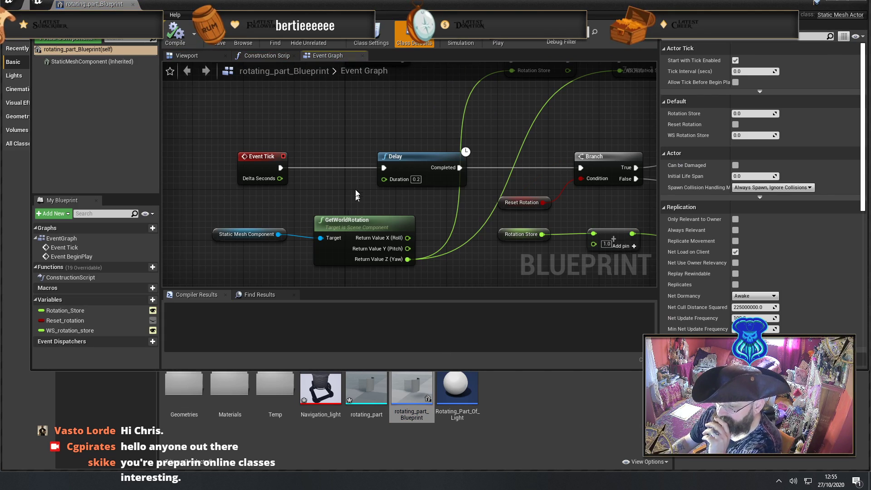
right_drag(355, 195, 305, 186)
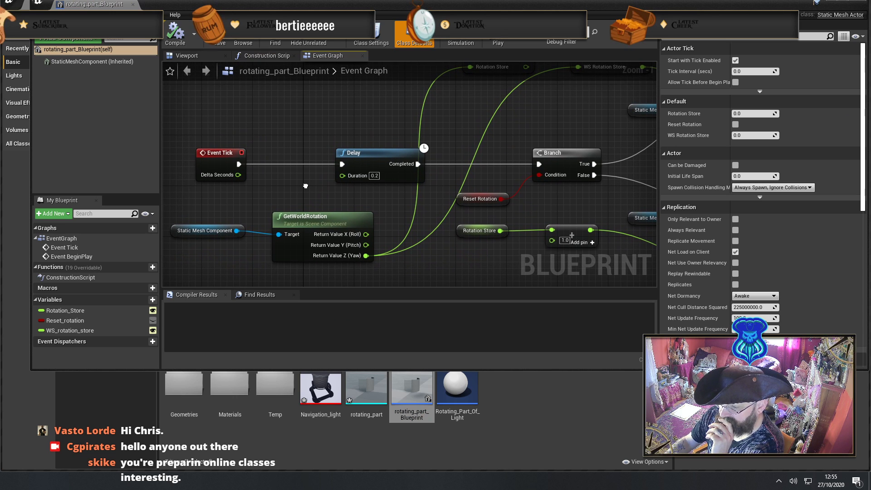
right_drag(455, 212, 319, 211)
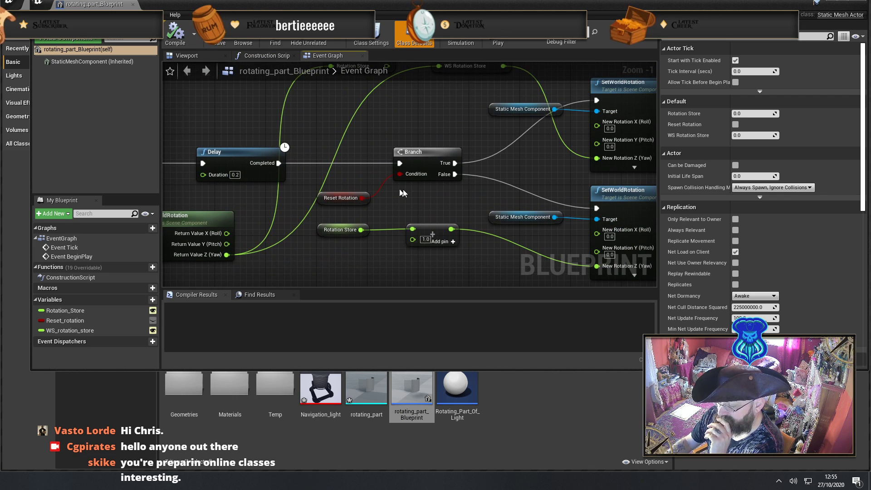
right_drag(410, 200, 273, 224)
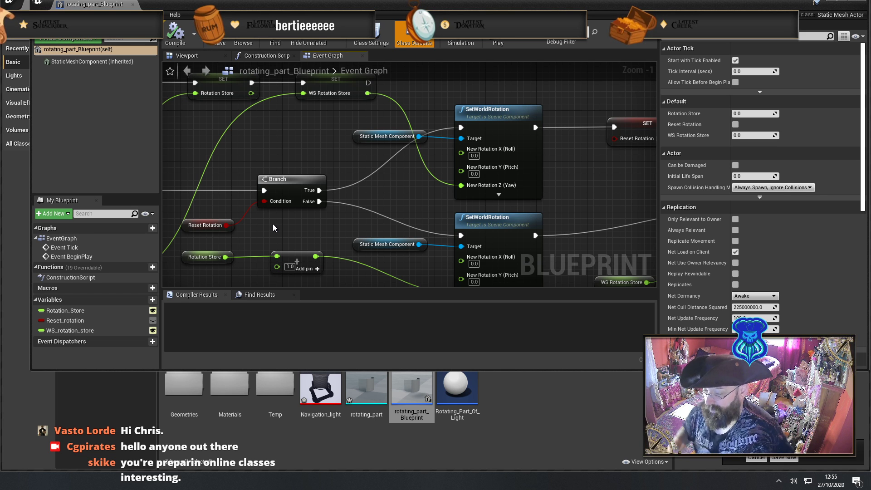
right_drag(355, 258, 493, 221)
right_drag(273, 174, 368, 226)
right_drag(365, 214, 317, 181)
scroll(451, 221, down, 4)
scroll(447, 220, up, 3)
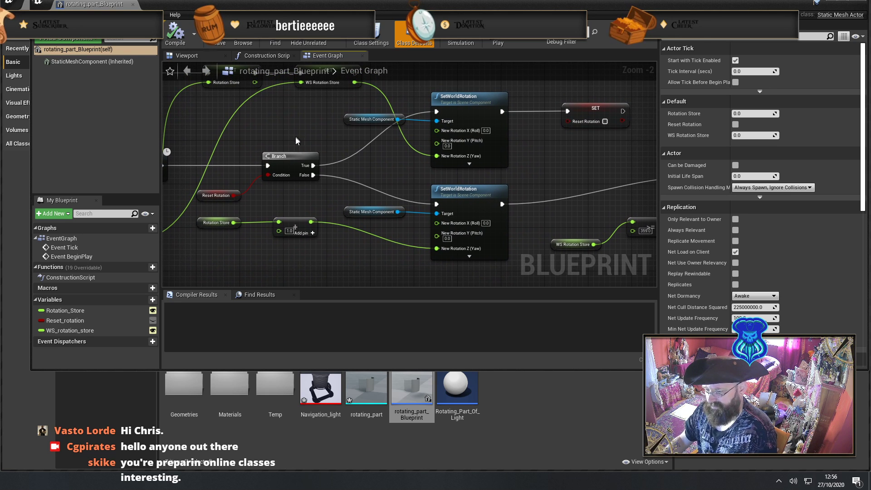
Delete the Branch and the Reset Rotation getter, and connect the Delay's Completed output directly to the lower SetWorldRotation node
click(302, 174)
key(Delete)
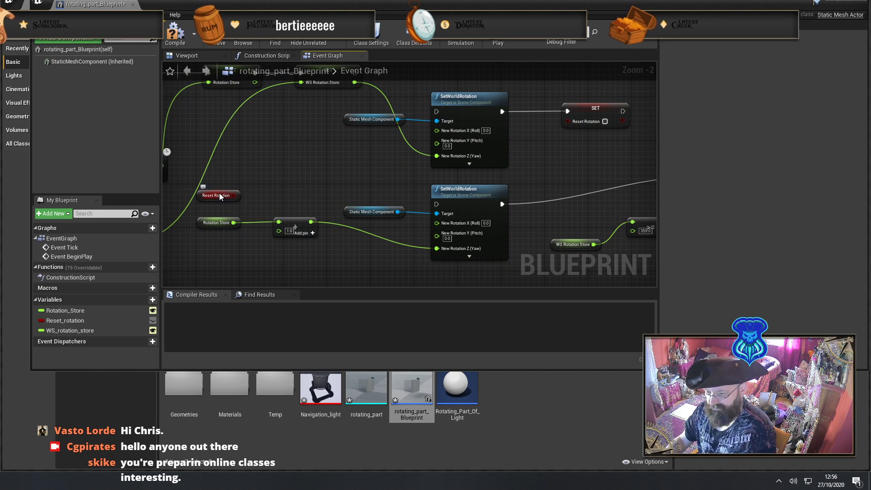
right_drag(296, 175, 357, 192)
key(Delete)
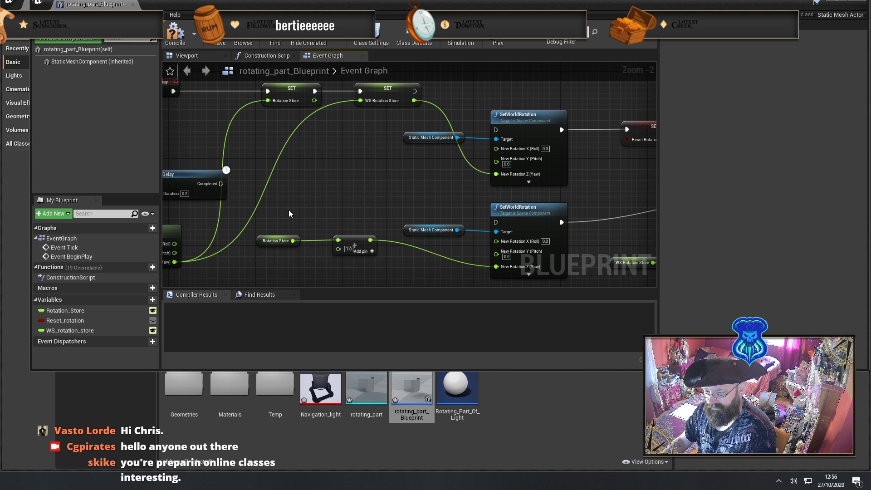
drag(220, 184, 491, 223)
Delete the WS Rotation Store comparison and the Reset Rotation setter that follow the lower SetWorldRotation node
right_drag(391, 218, 165, 187)
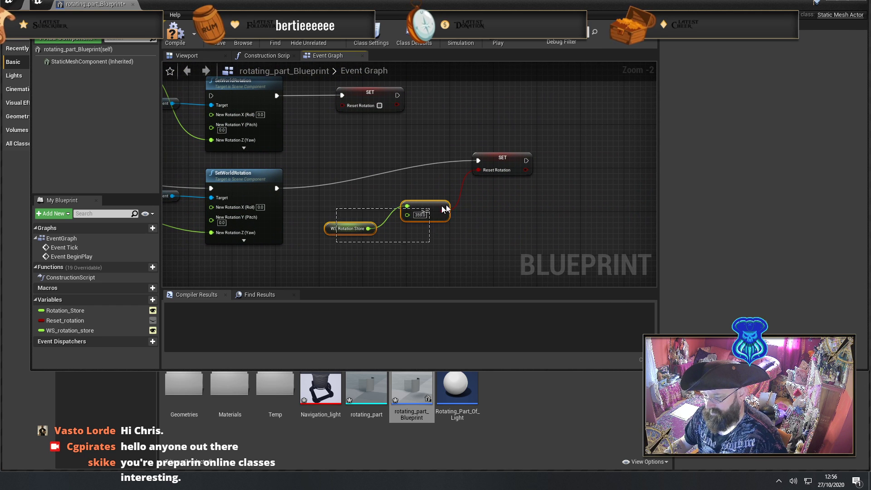
key(Delete)
click(499, 159)
key(Delete)
Delete the upper SetWorldRotation node with its Reset Rotation setter, Static Mesh Component getter and the WS Rotation Store setter
right_drag(223, 63, 353, 134)
click(378, 153)
key(Delete)
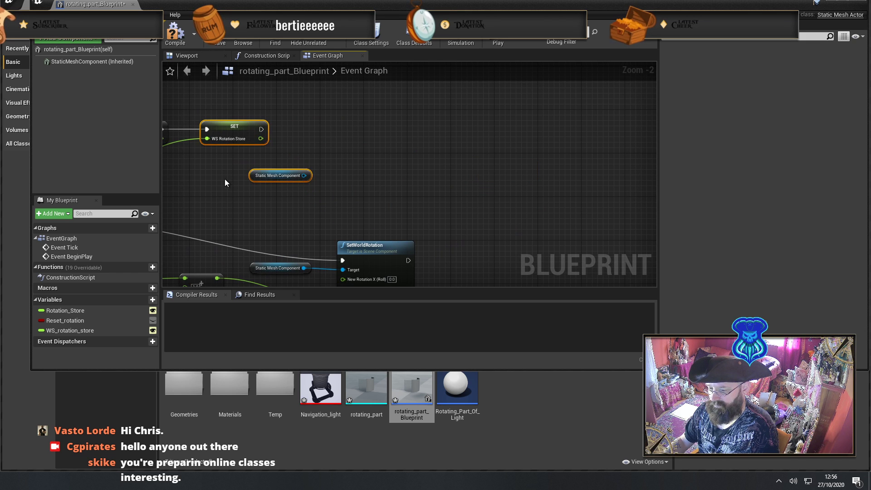
key(Delete)
Delete Event BeginPlay with its Rotation Store setter, and the GetWorldRotation node with its Static Mesh Component getter
right_drag(225, 179, 469, 177)
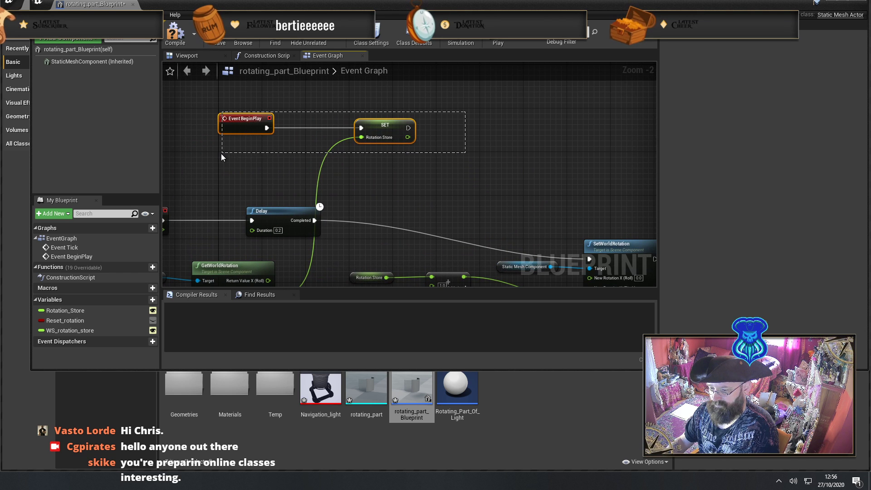
key(Delete)
right_drag(297, 195, 392, 81)
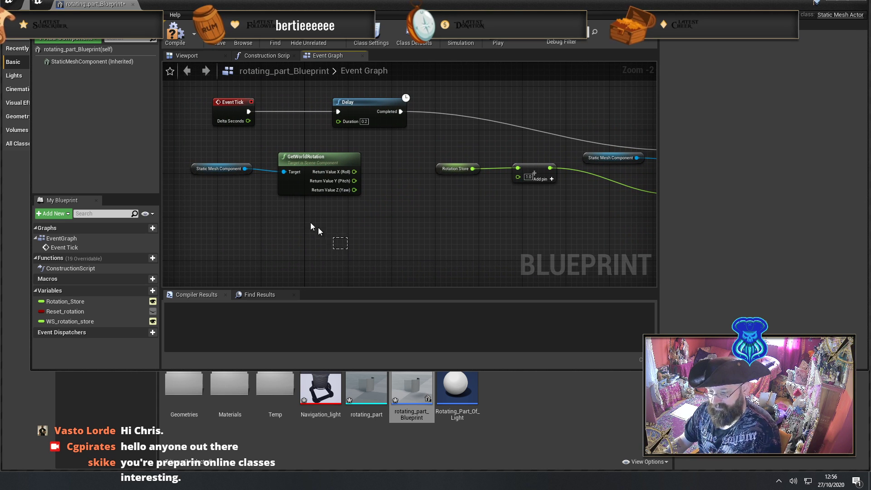
drag(340, 245, 211, 169)
key(Delete)
right_drag(235, 158, 216, 167)
key(ctrl+z)
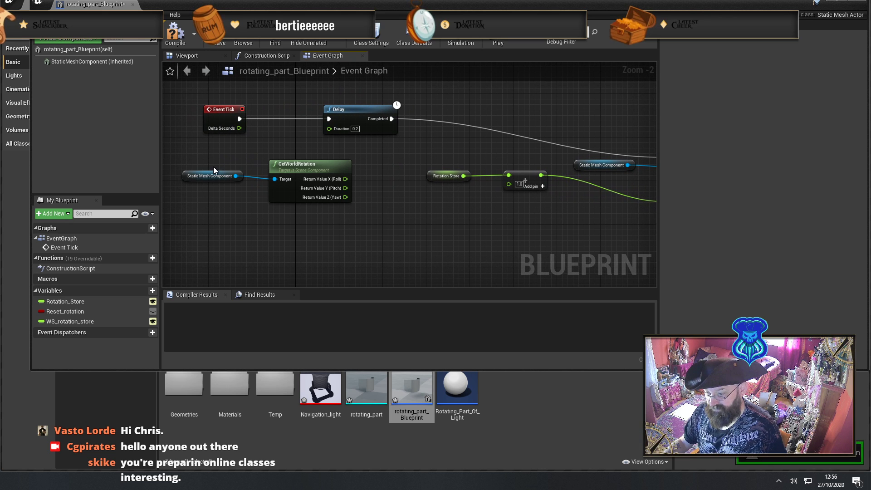
drag(336, 244, 171, 160)
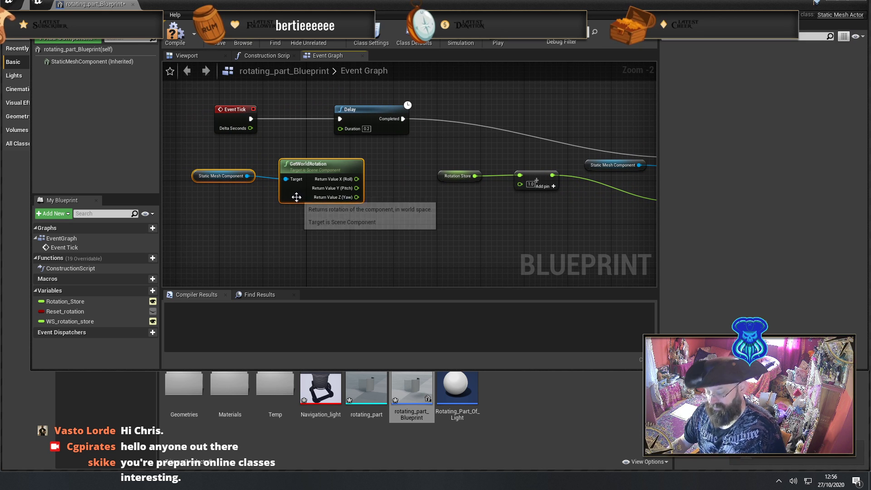
key(Delete)
Compile, save and close rotating_part_Blueprint, and test the simplified rotation logic in a short simulation of the level
click(67, 302)
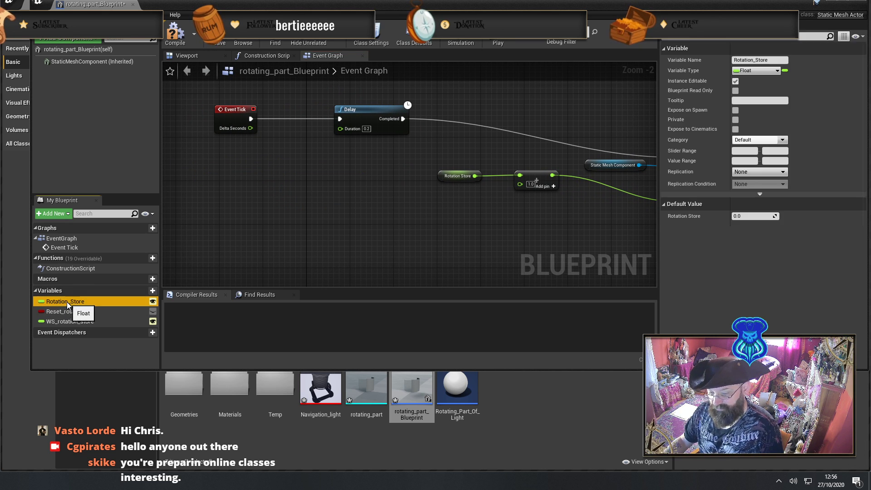
click(182, 40)
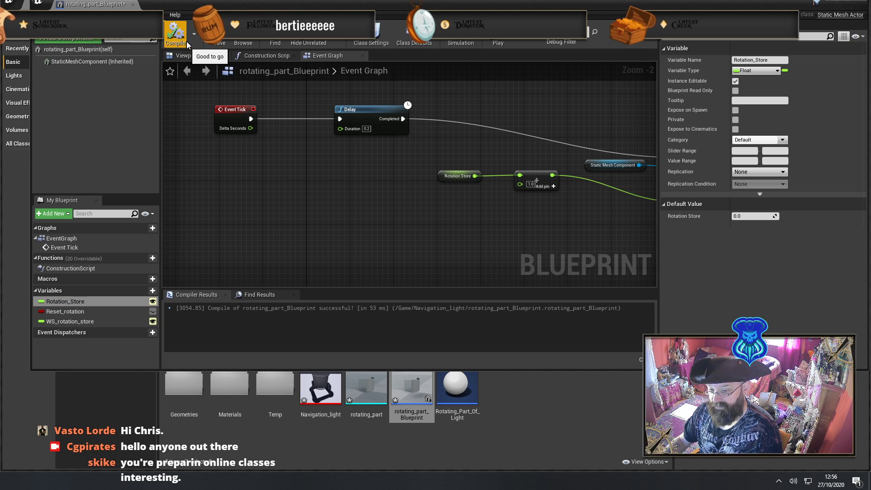
click(227, 41)
click(133, 4)
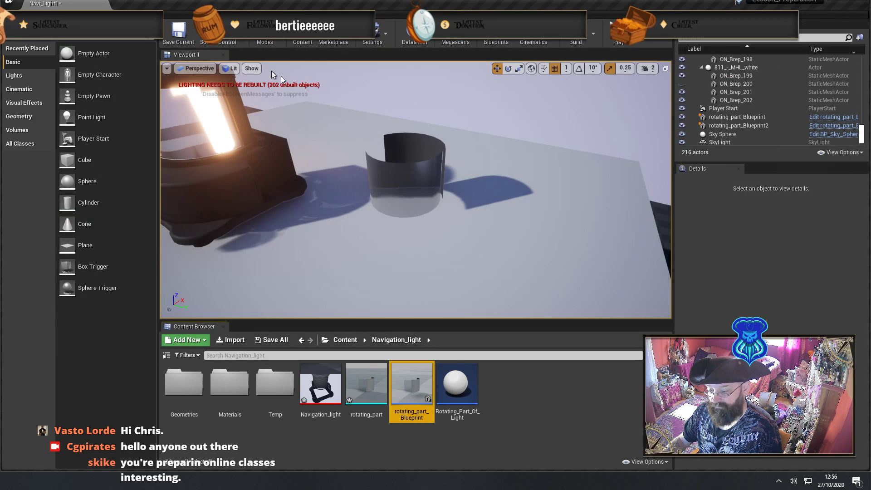
click(611, 39)
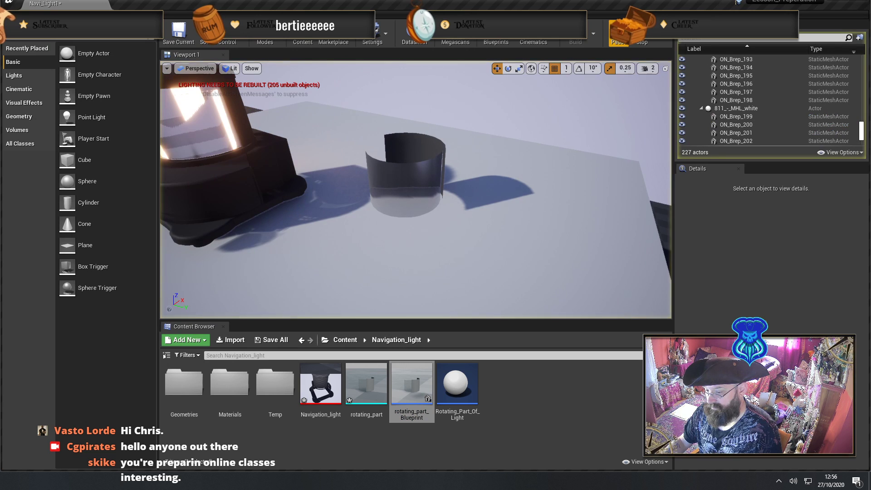
click(642, 41)
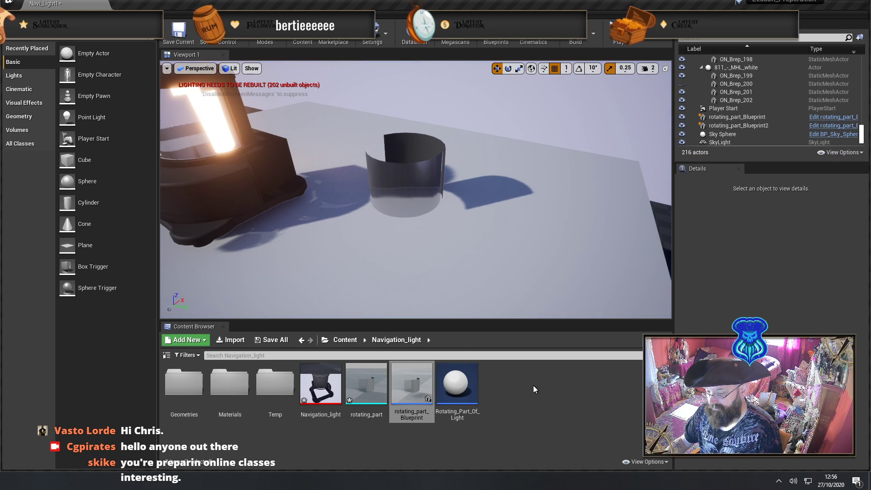
In rotating_part_Blueprint, add a Rotation_Store setter executed after SetWorldRotation and feed it the result of the addition node
double_click(412, 381)
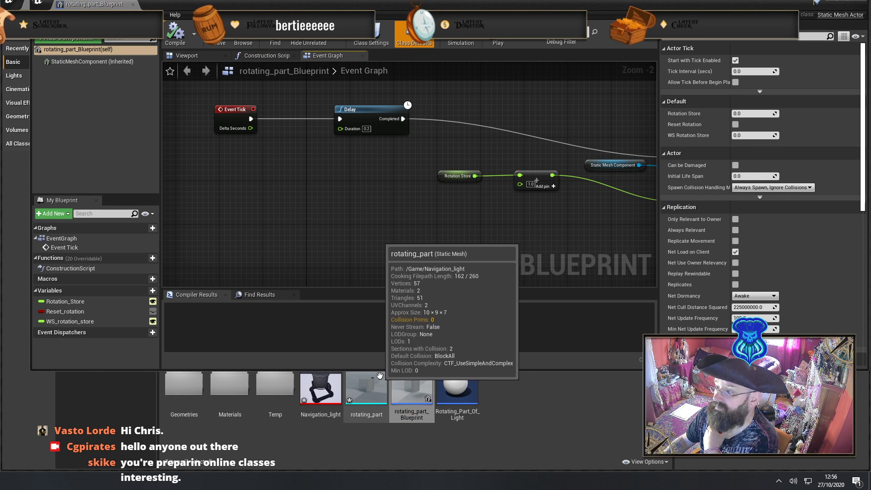
right_drag(529, 248, 363, 240)
scroll(423, 231, up, 1)
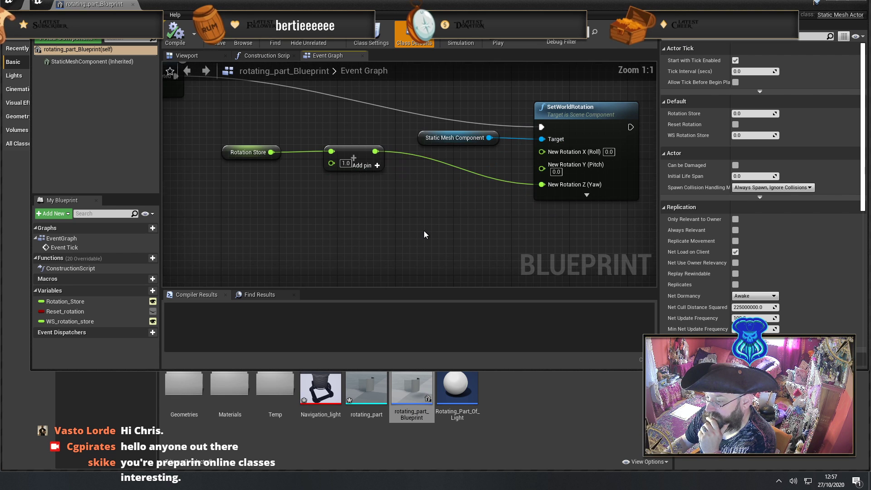
scroll(440, 230, up, 1)
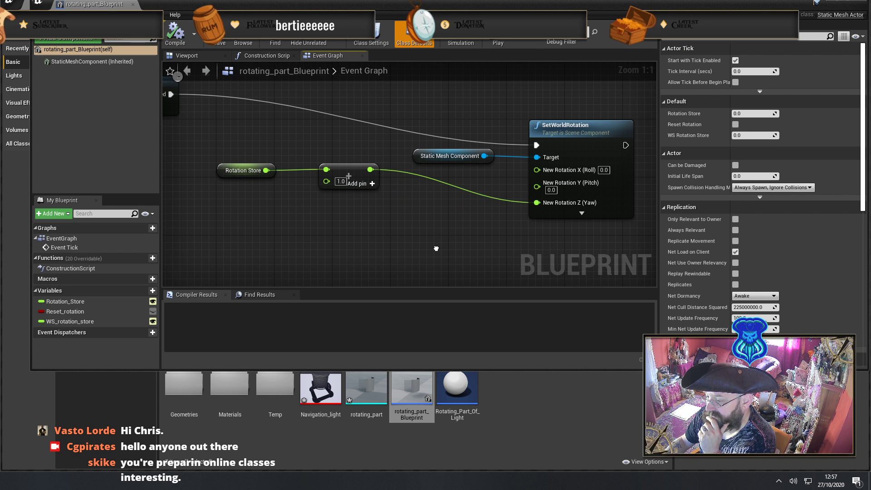
right_drag(436, 249, 403, 239)
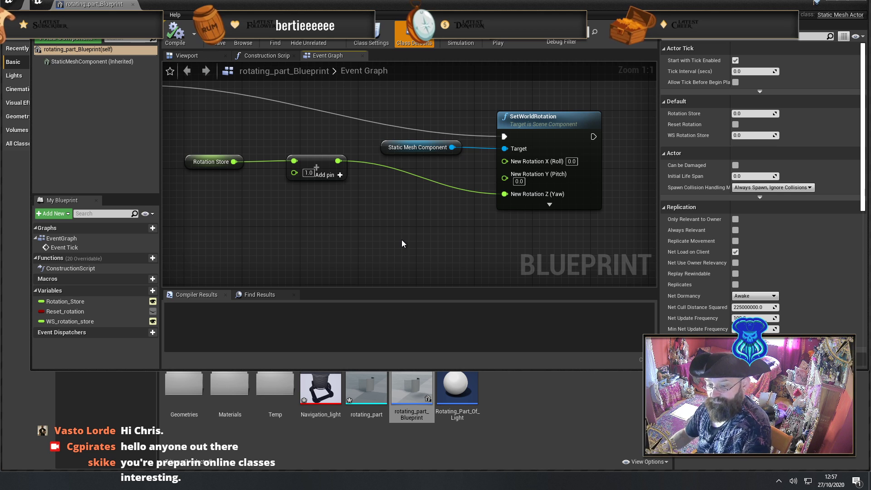
right_drag(394, 231, 271, 239)
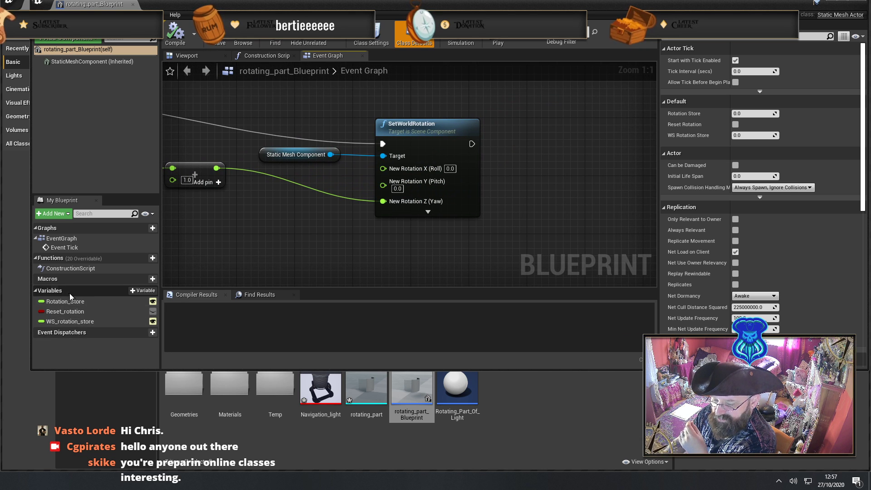
ctrl+drag(65, 301, 580, 147)
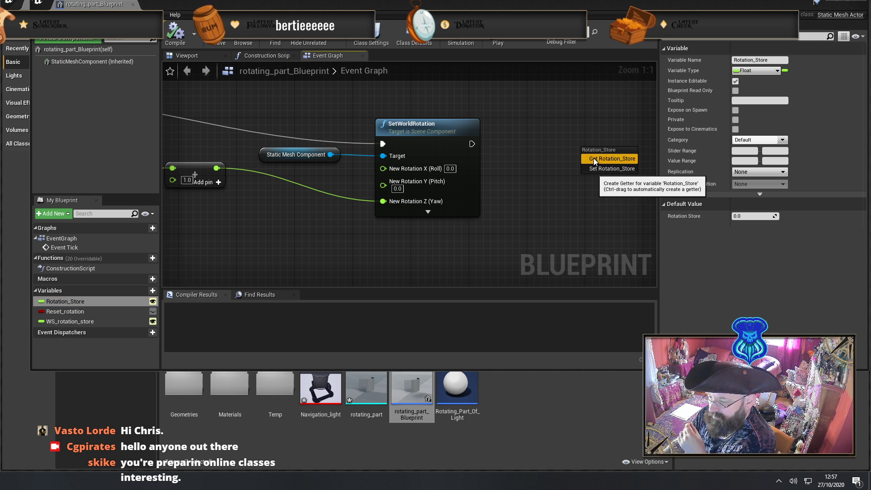
click(607, 166)
drag(470, 144, 594, 173)
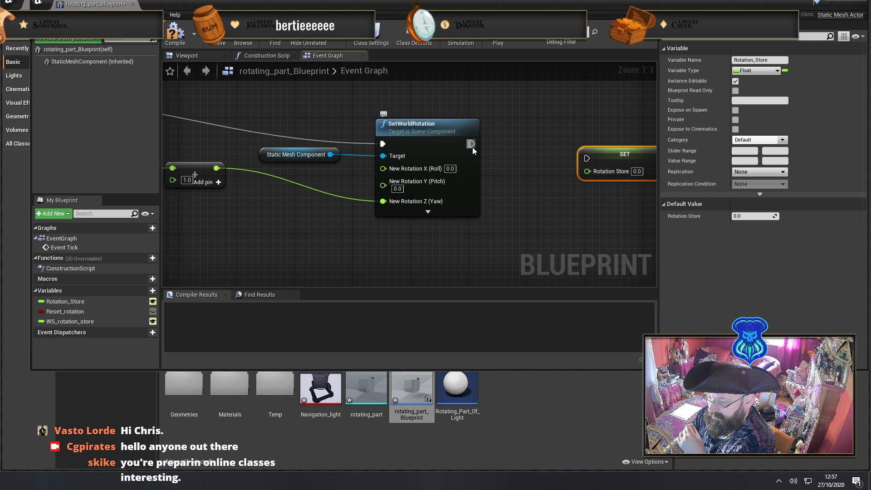
drag(472, 144, 605, 143)
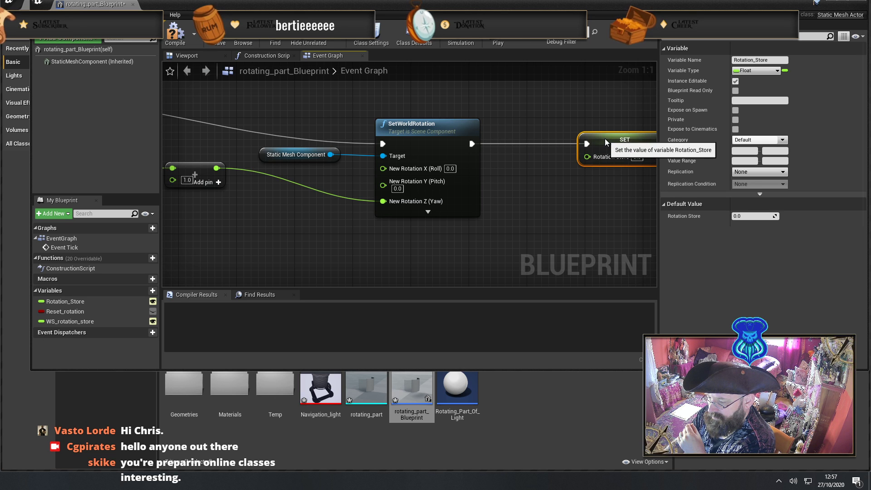
right_drag(321, 214, 349, 185)
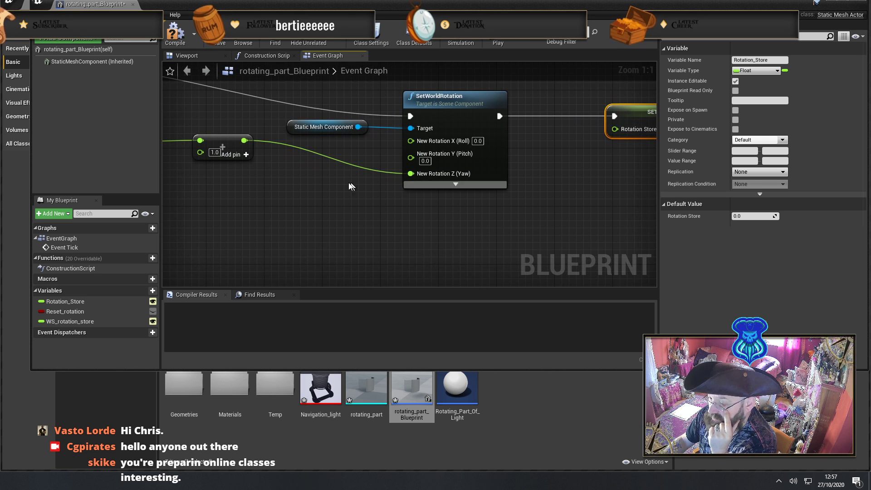
drag(244, 140, 614, 129)
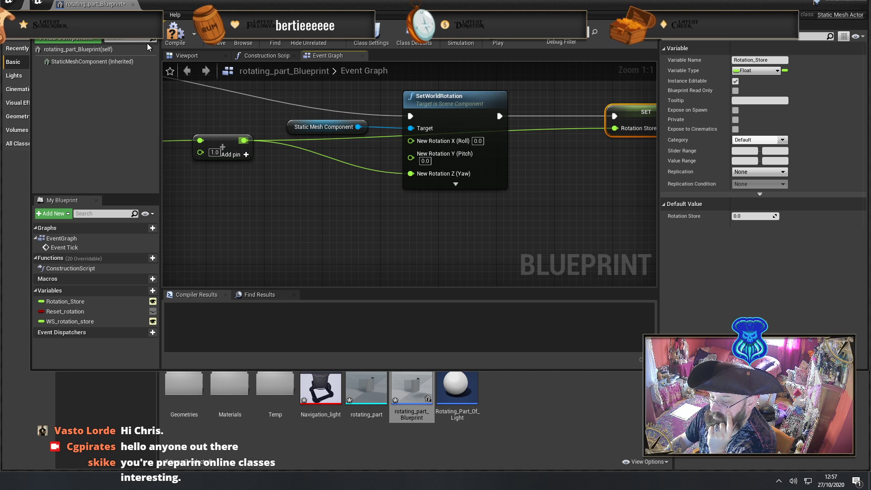
Compile, save and close the blueprint, and simulate the level briefly to test the stored rotation value
right_drag(440, 194, 520, 211)
click(175, 32)
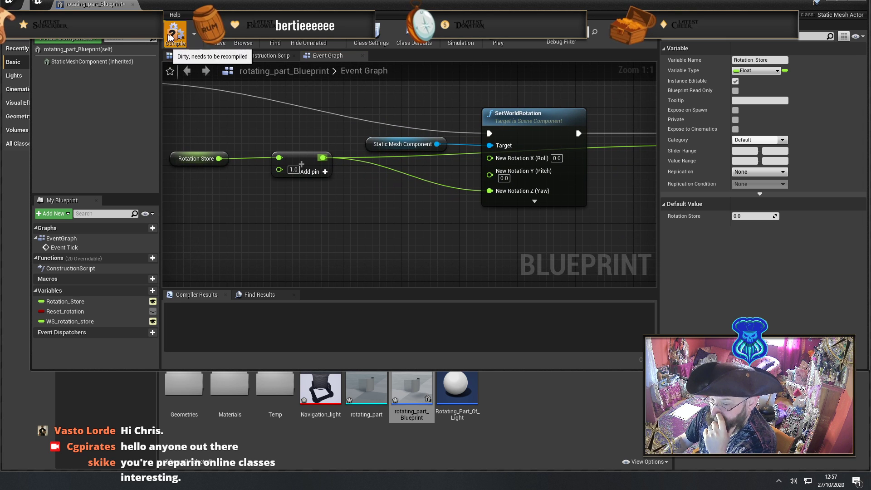
click(219, 39)
click(132, 5)
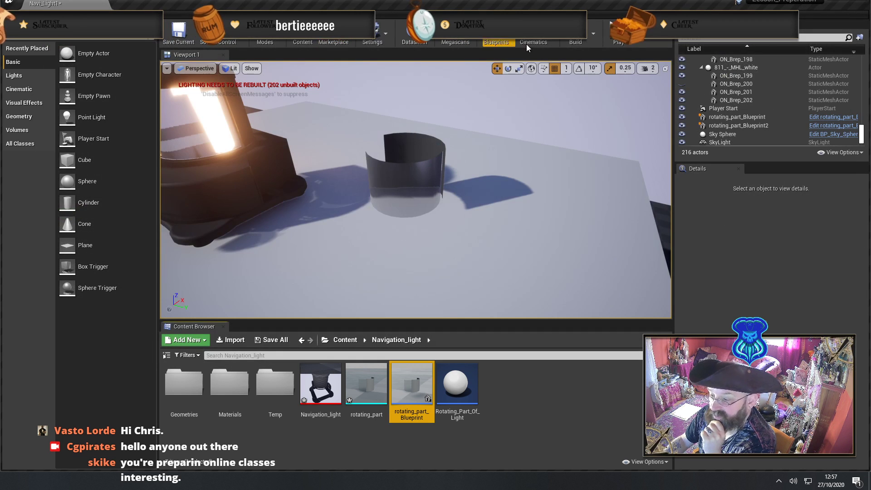
click(616, 37)
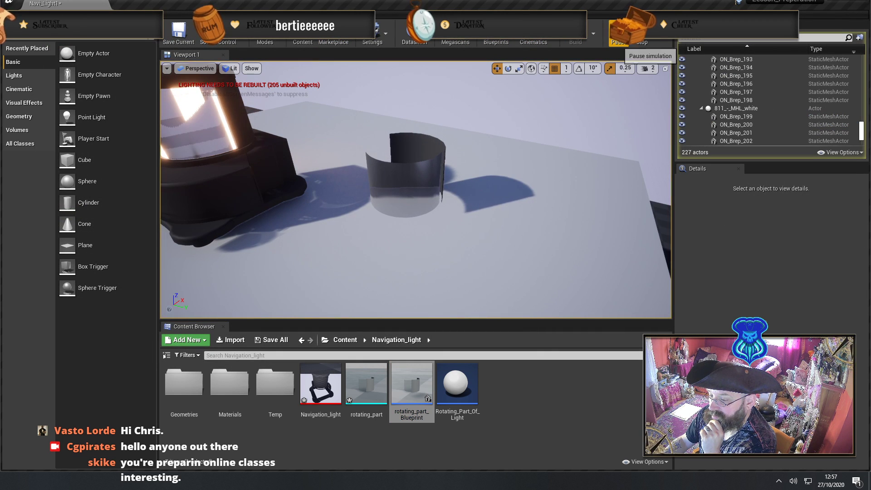
click(641, 39)
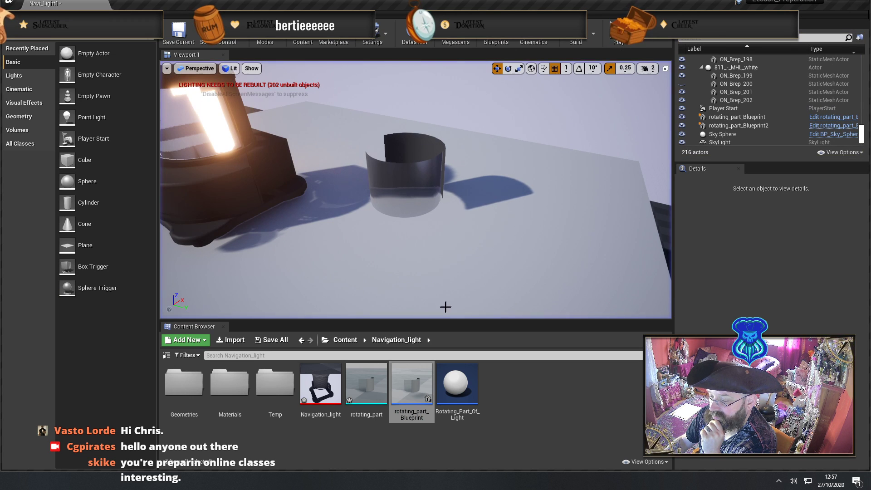
In rotating_part_Blueprint, delete the Delay node and connect Event Tick's execution output directly to SetWorldRotation
double_click(400, 403)
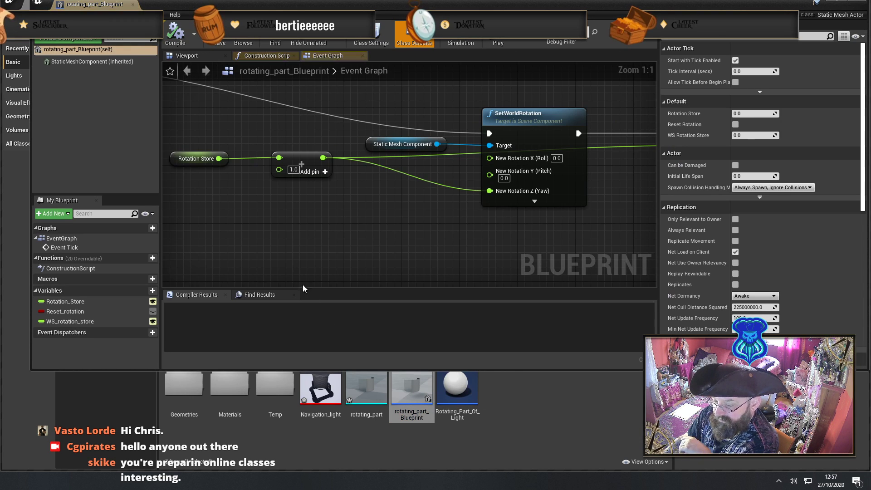
scroll(444, 176, down, 4)
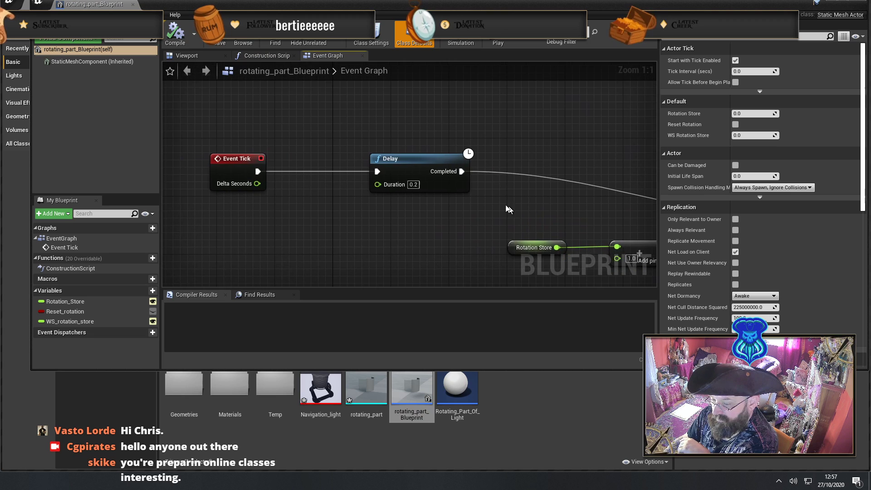
click(371, 154)
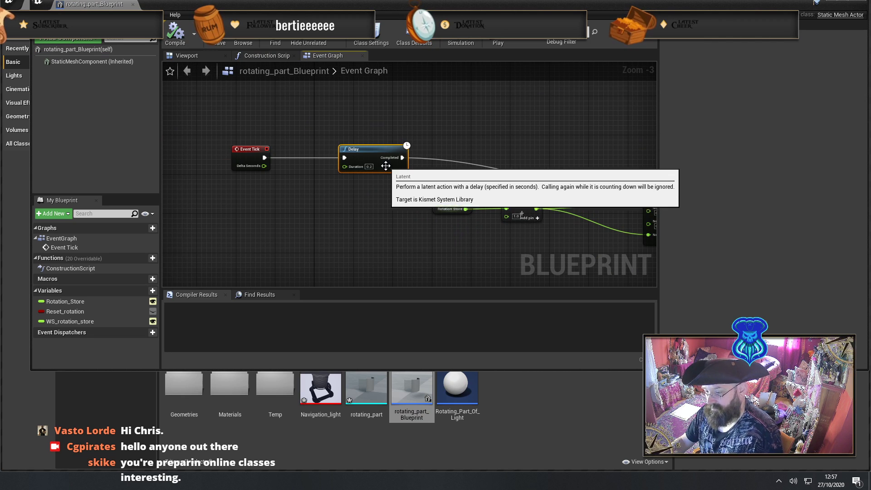
key(Delete)
right_drag(498, 173, 429, 147)
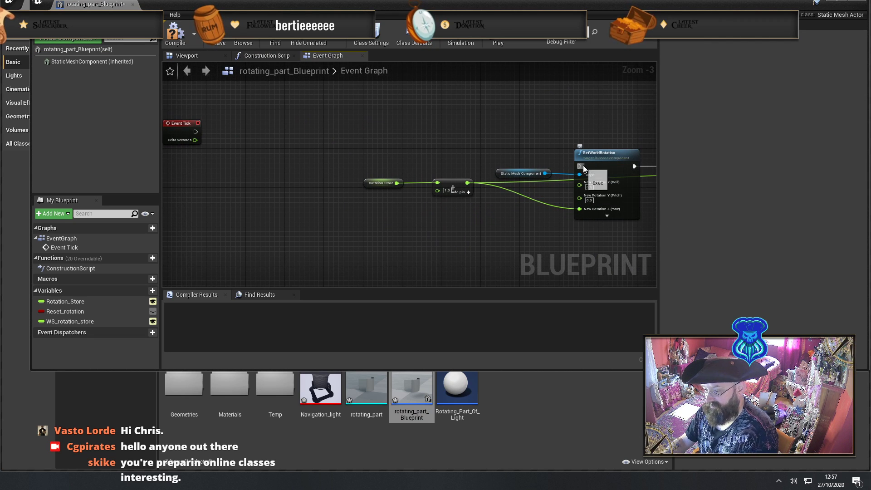
drag(580, 166, 196, 132)
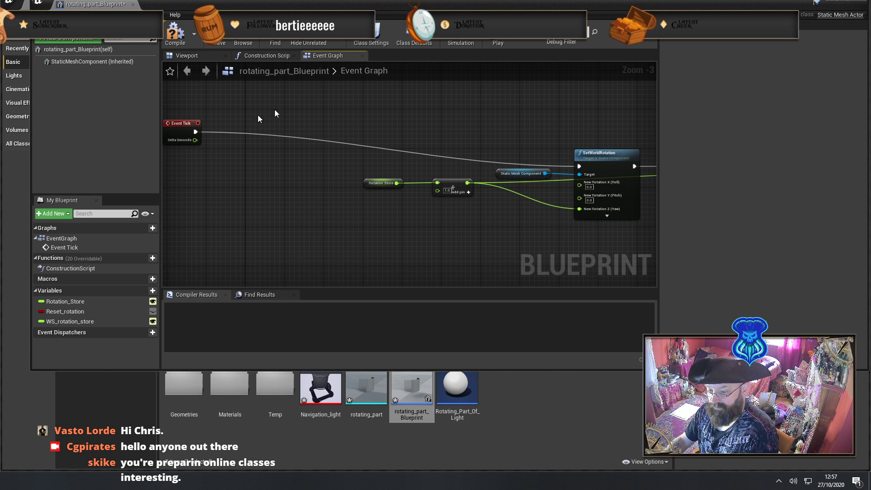
Save, compile and close the blueprint, and simulate the level while inspecting the rotating parts around the navigation light
click(219, 39)
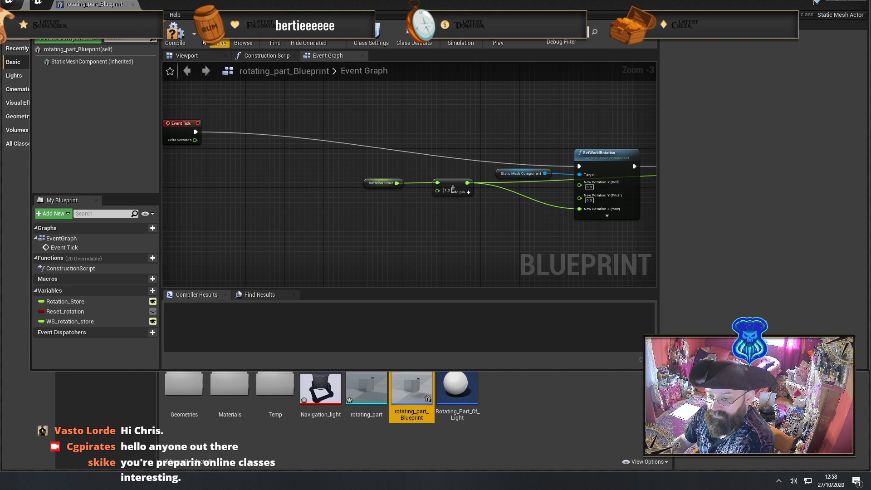
click(176, 34)
click(133, 5)
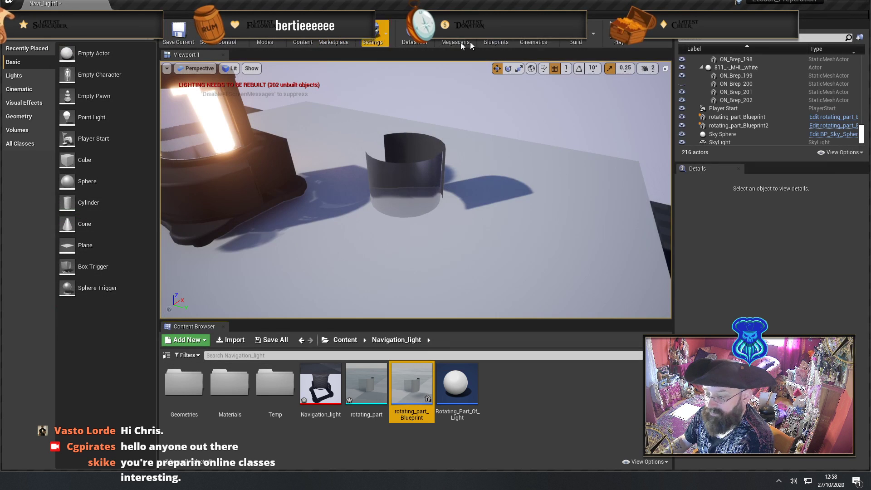
click(615, 34)
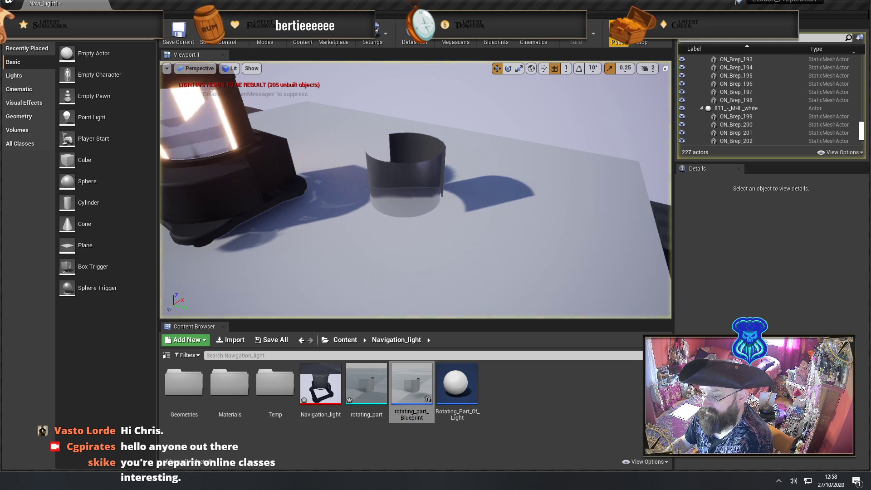
key(s)
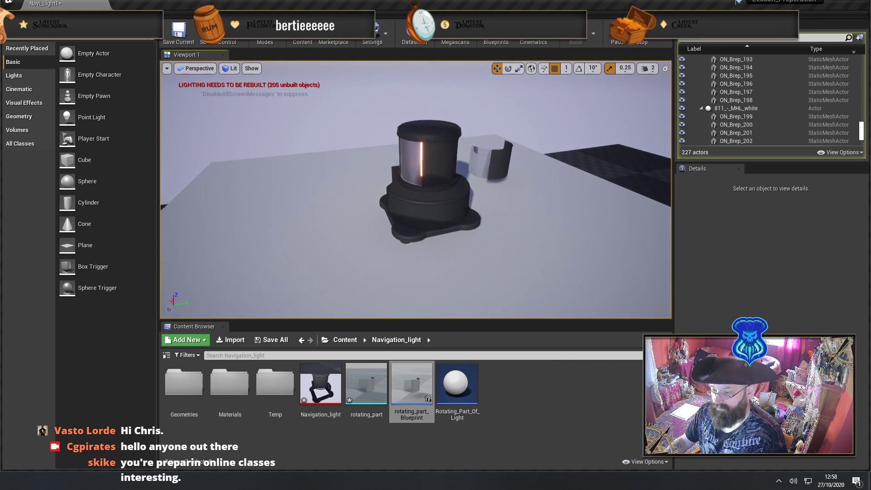
key(w)
key(w)
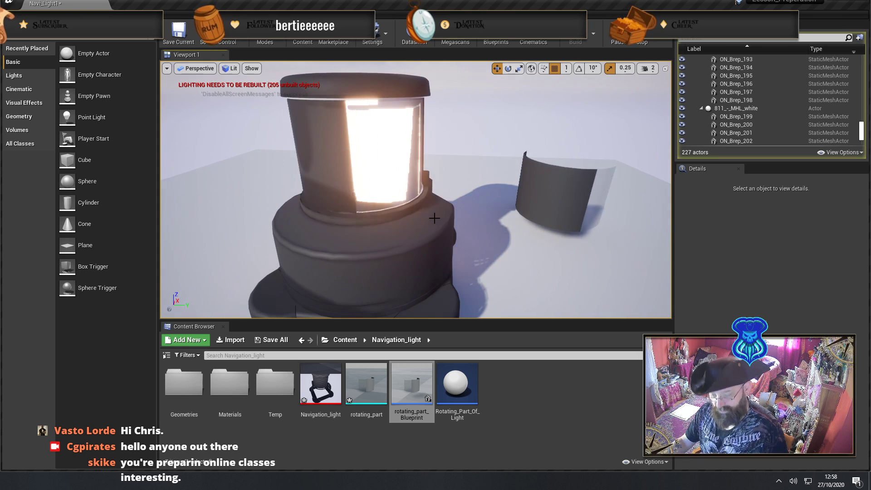
key(Escape)
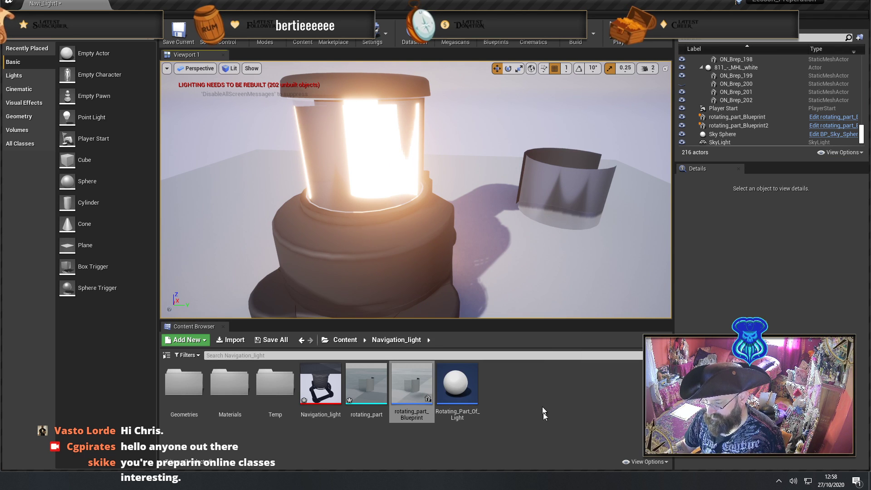
Reopen rotating_part_Blueprint, select its static mesh component in the 3D preview and set the camera speed to 2
click(410, 389)
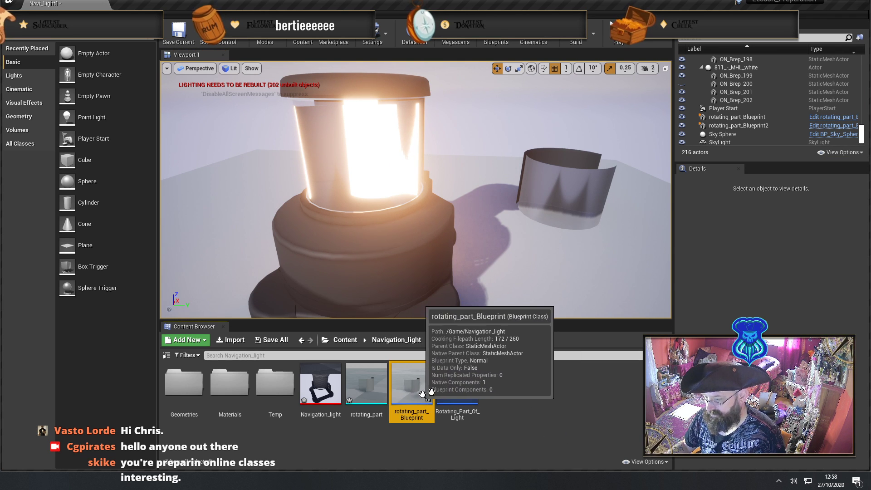
double_click(411, 390)
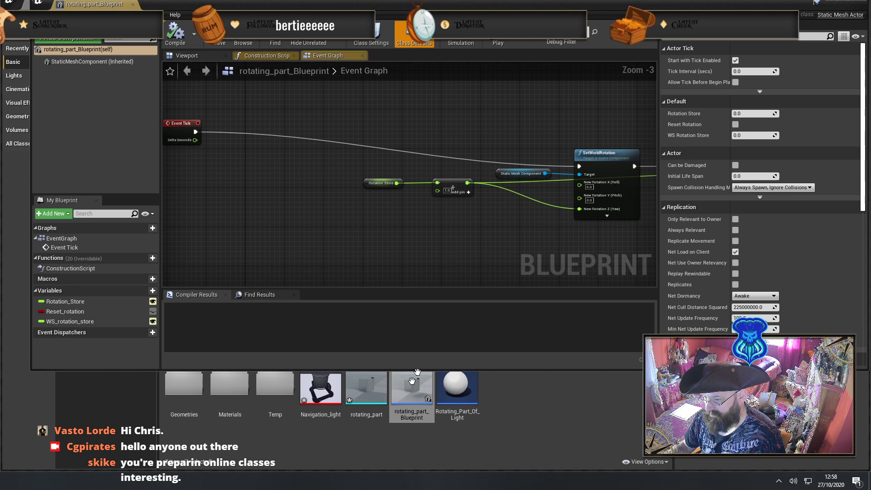
click(195, 59)
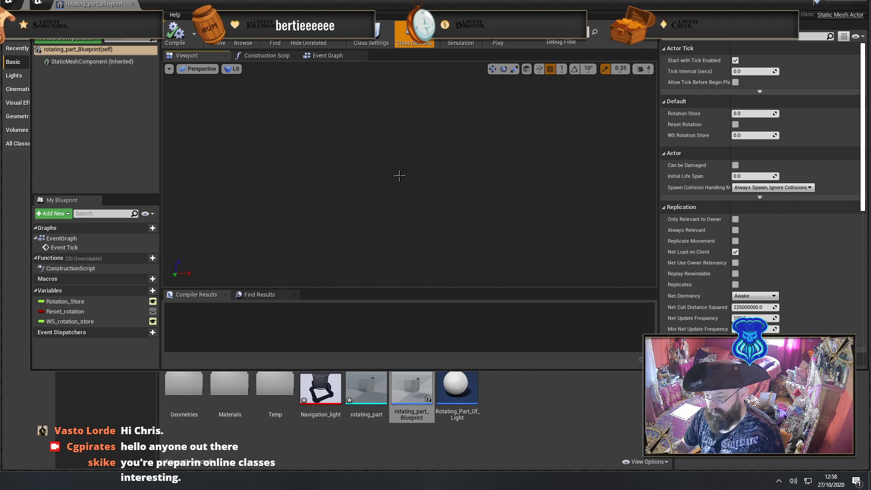
click(401, 176)
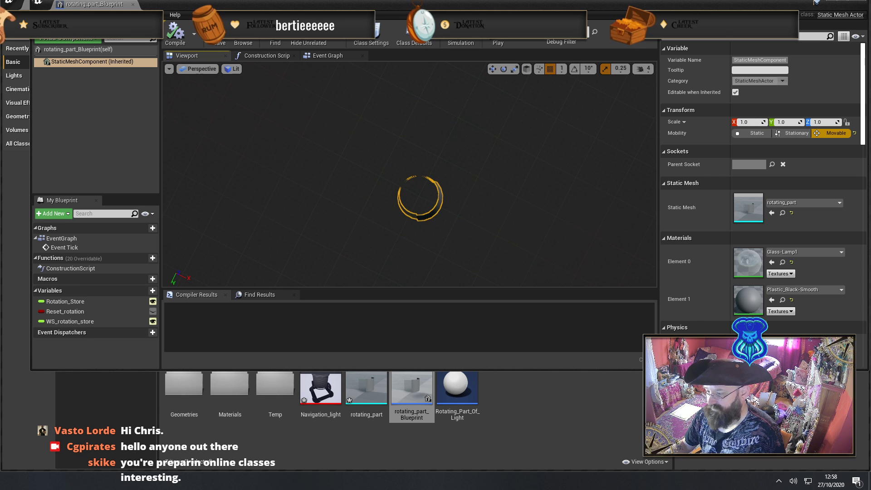
click(643, 71)
drag(653, 91, 648, 91)
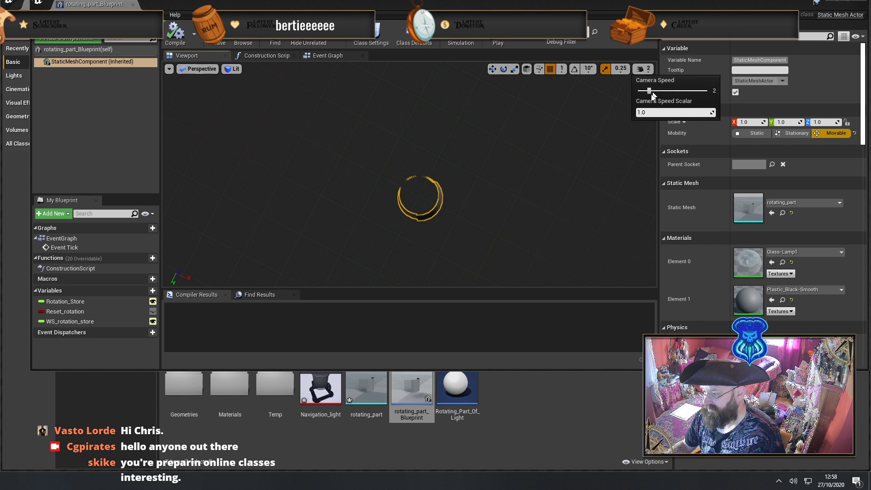
Add a Rect Light component beneath the blueprint's StaticMeshComponent
right_drag(408, 177, 512, 122)
key(w)
key(s)
key(w)
key(s)
key(w)
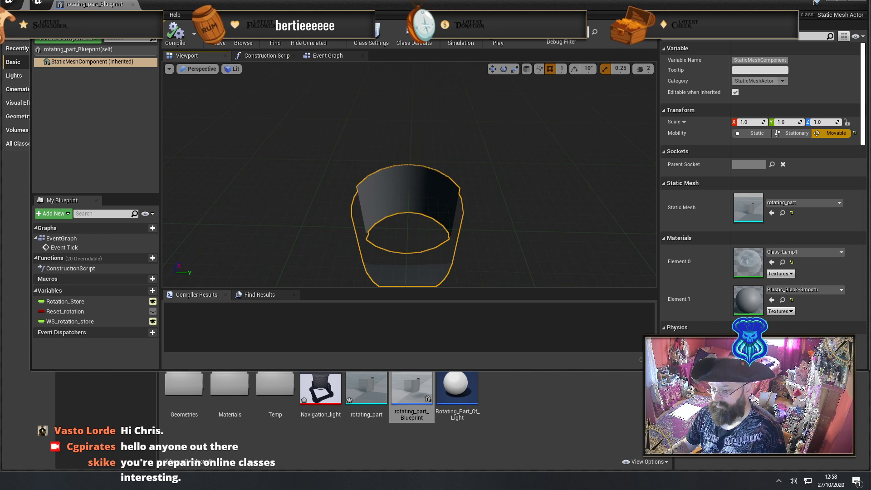
click(88, 41)
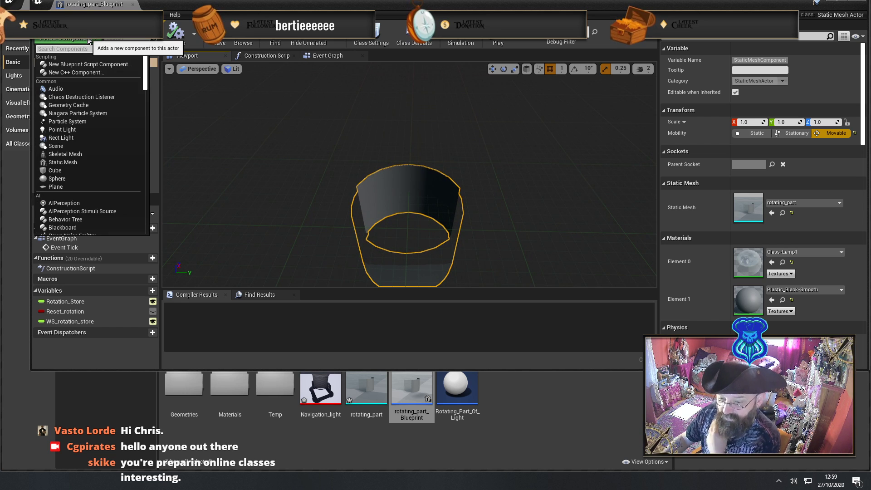
text(rec)
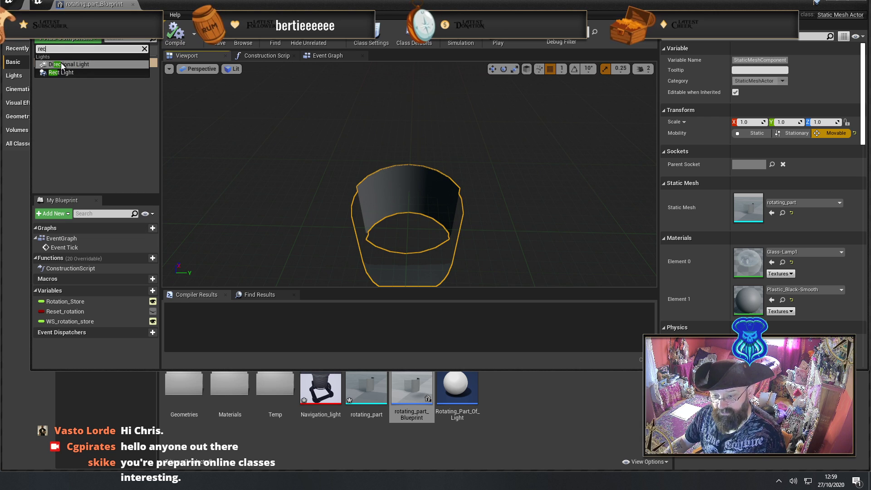
key(Return)
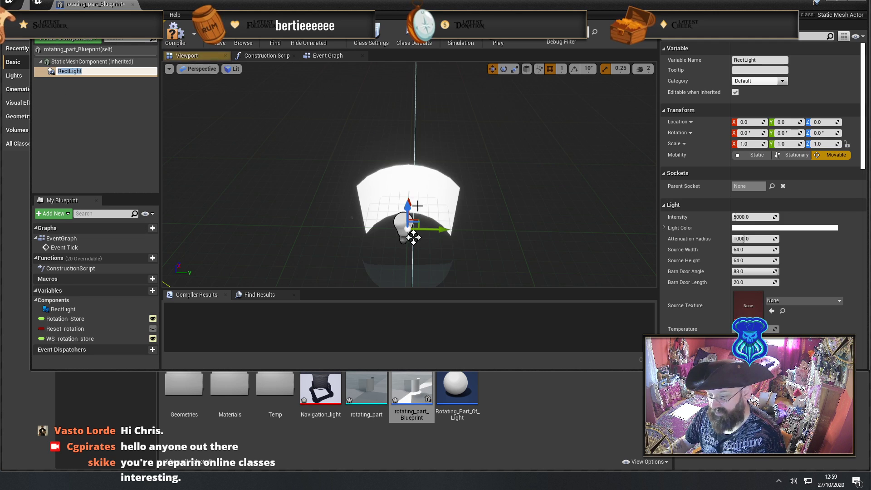
Set the RectLight's Source Width, Source Height, Barn Door Angle and Barn Door Length to 4 each
right_drag(416, 139, 440, 162)
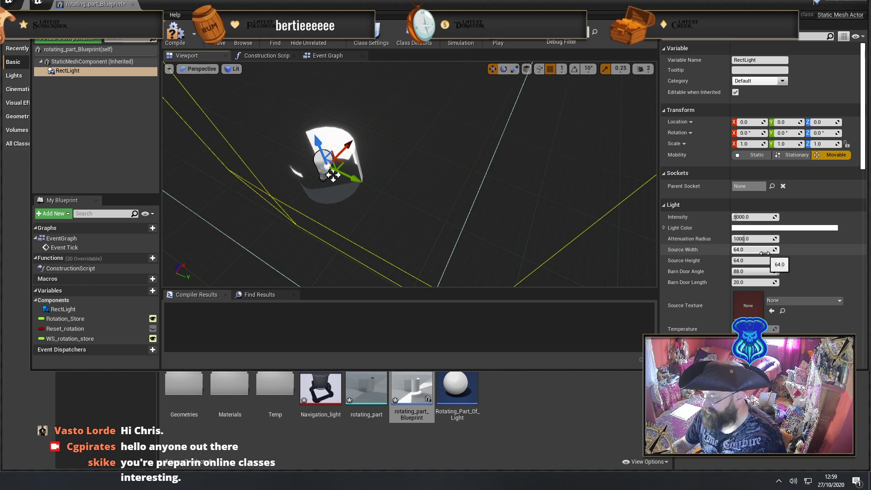
text(4)
key(Tab)
text(4)
key(Tab)
text(4)
key(Tab)
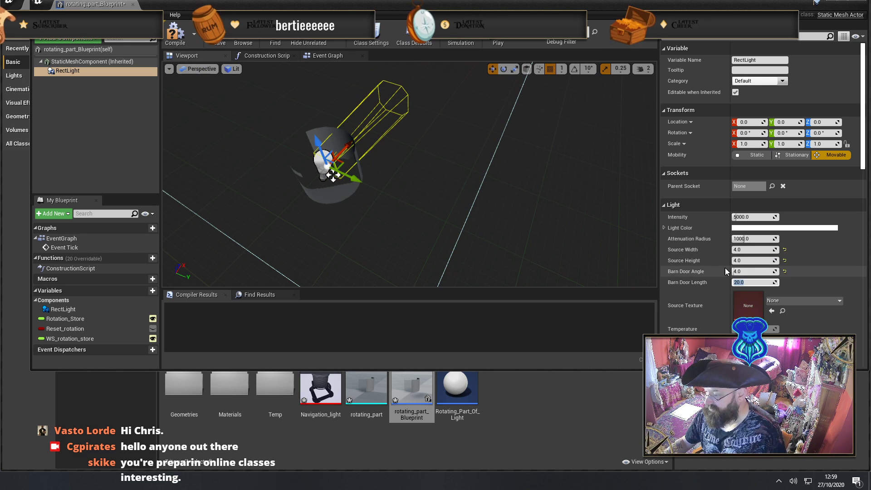
text(4)
key(Return)
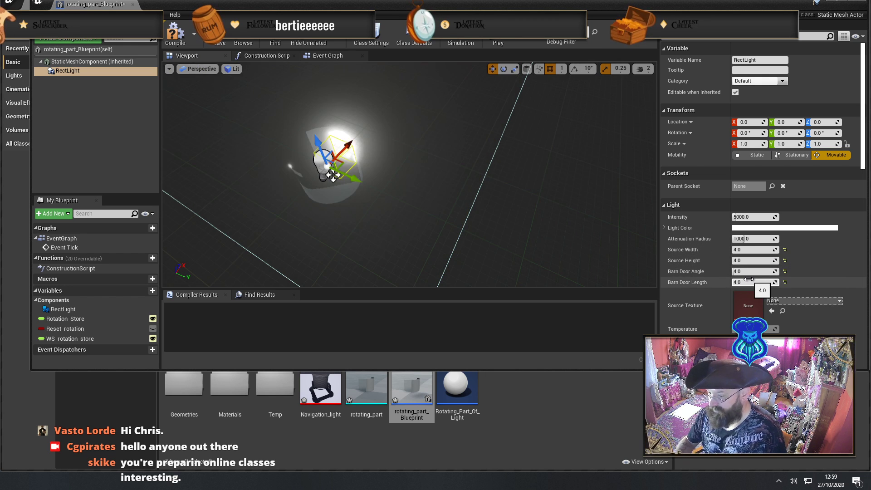
Enable 10° rotation snapping and rotate the RectLight 180° about its Y axis
alt+drag(530, 222, 427, 176)
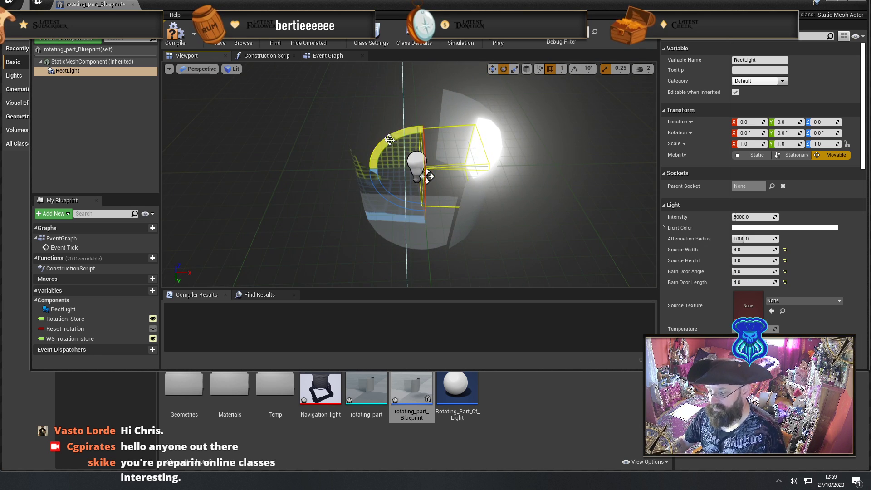
drag(426, 176, 426, 176)
key(Escape)
click(574, 69)
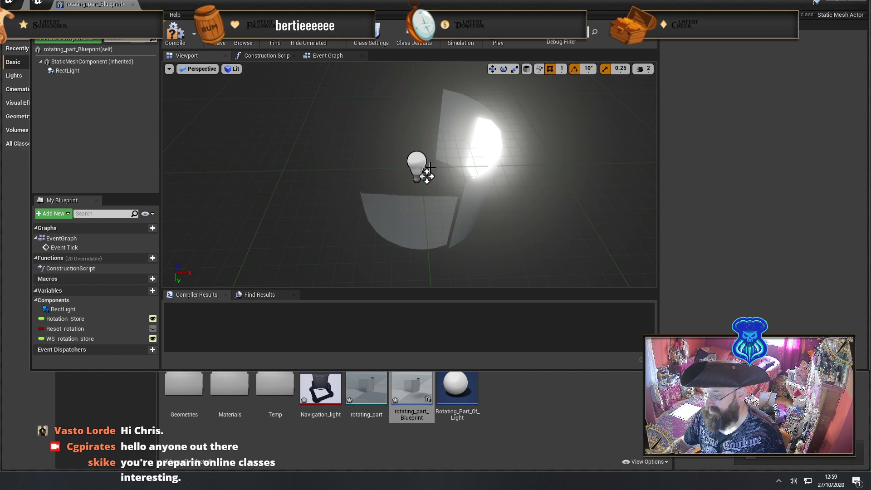
click(68, 71)
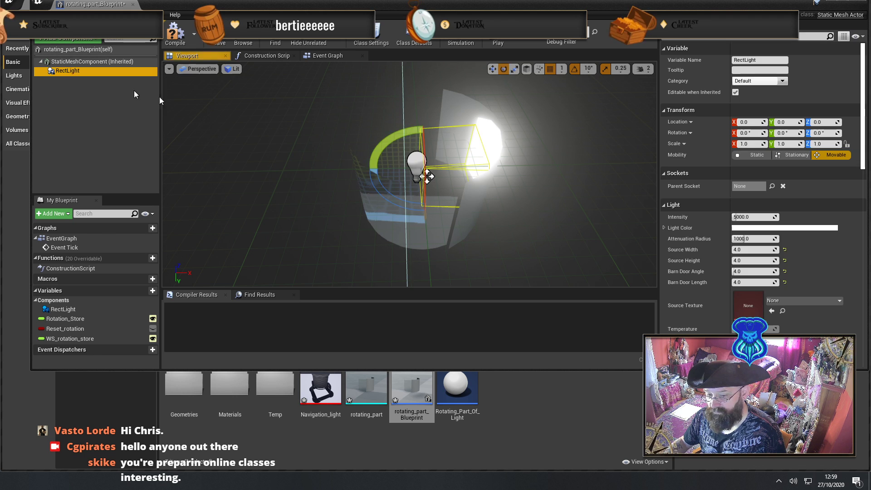
drag(404, 137, 403, 137)
drag(426, 176, 408, 200)
key(w)
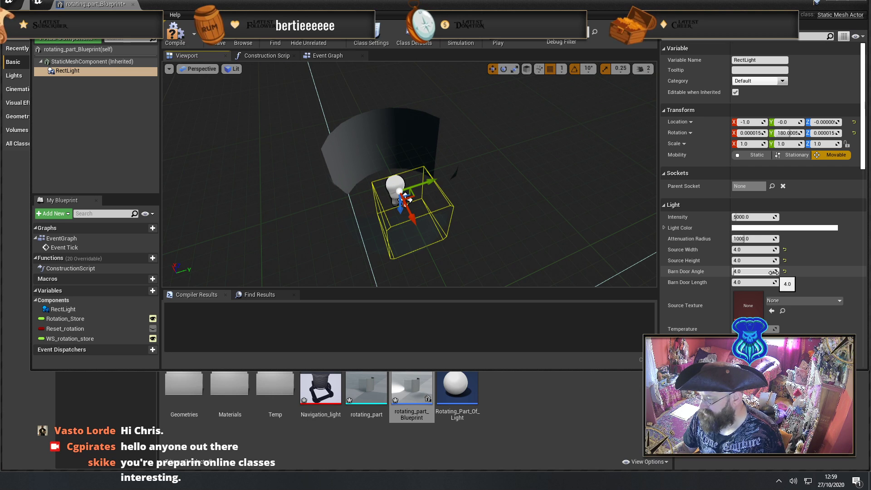
Set the RectLight's Barn Door Angle to about 58.86 and move the light to location 0, 0, 0
drag(772, 272, 803, 271)
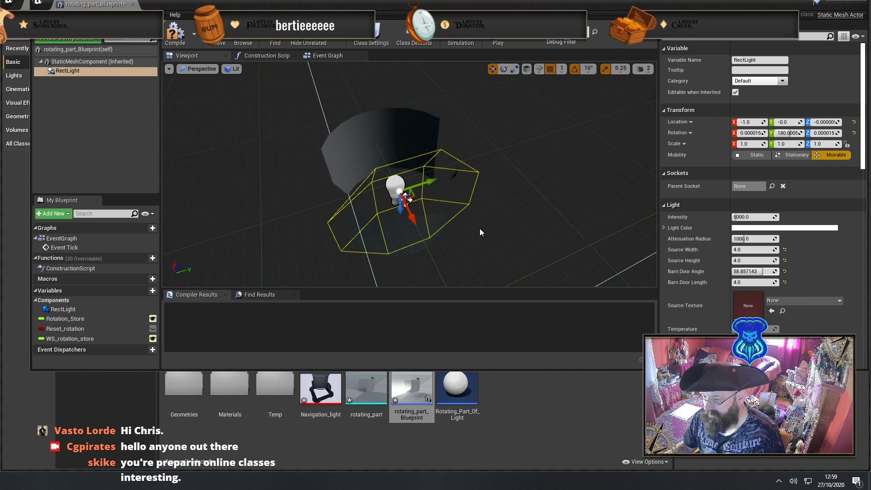
right_drag(408, 204, 389, 185)
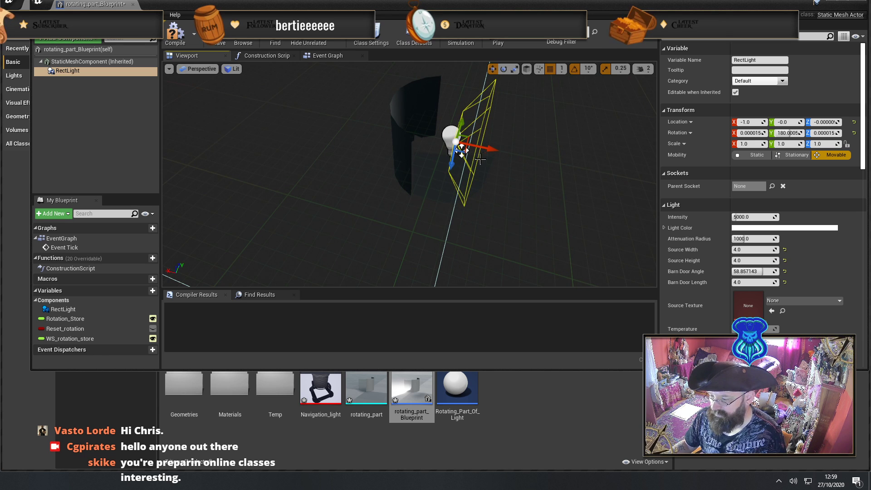
drag(488, 150, 421, 160)
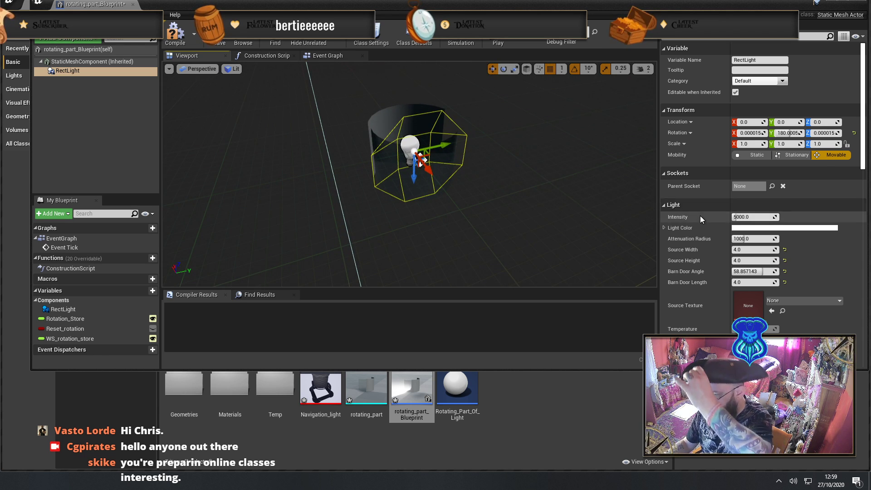
Set the RectLight's Source Width and Source Height to 8
click(749, 251)
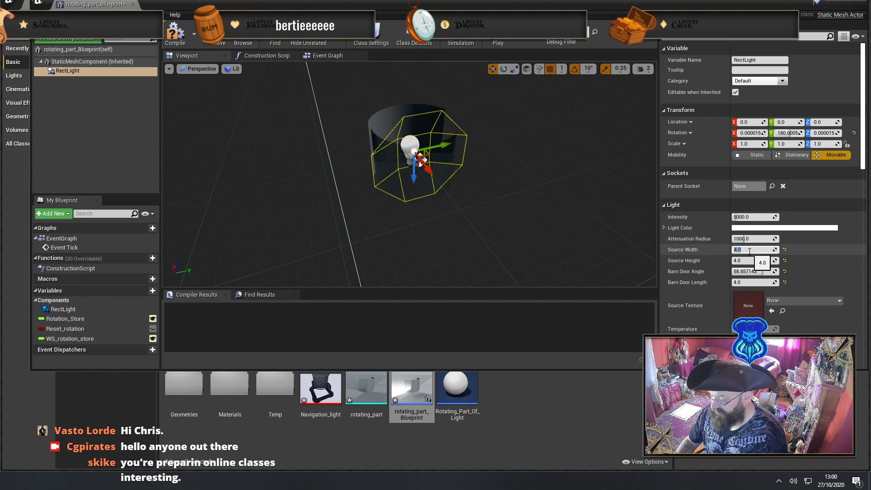
text(8)
key(Tab)
text(8)
key(Tab)
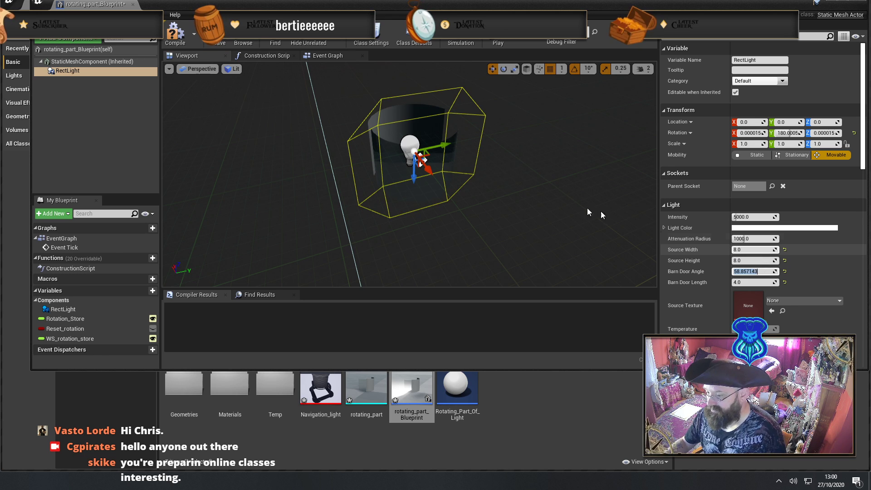
Reduce the RectLight's Source Height to 6
alt+drag(587, 209, 521, 181)
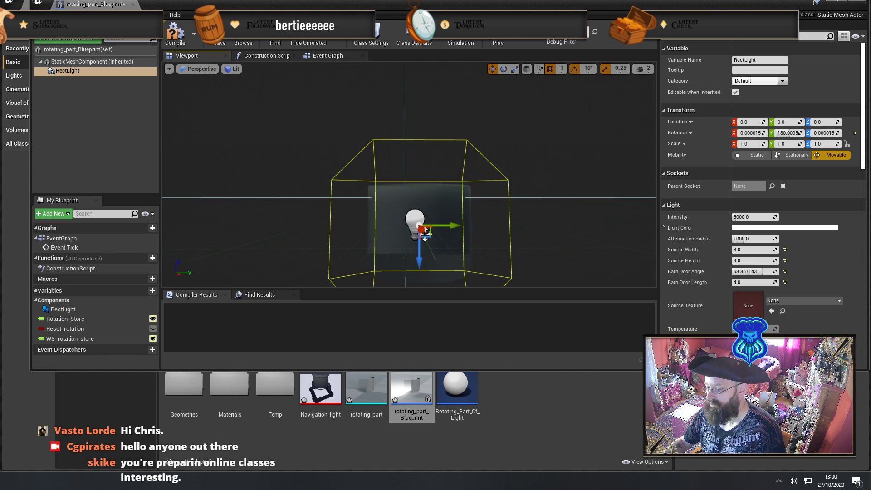
click(750, 262)
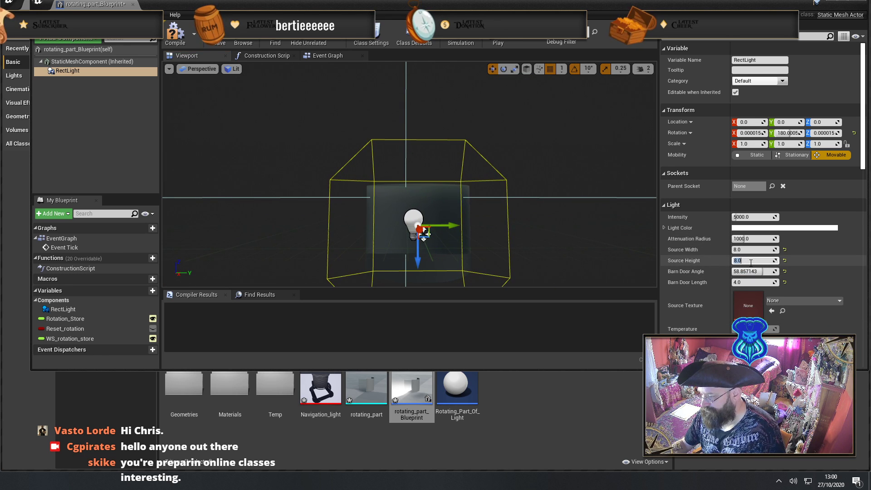
text(6)
key(Tab)
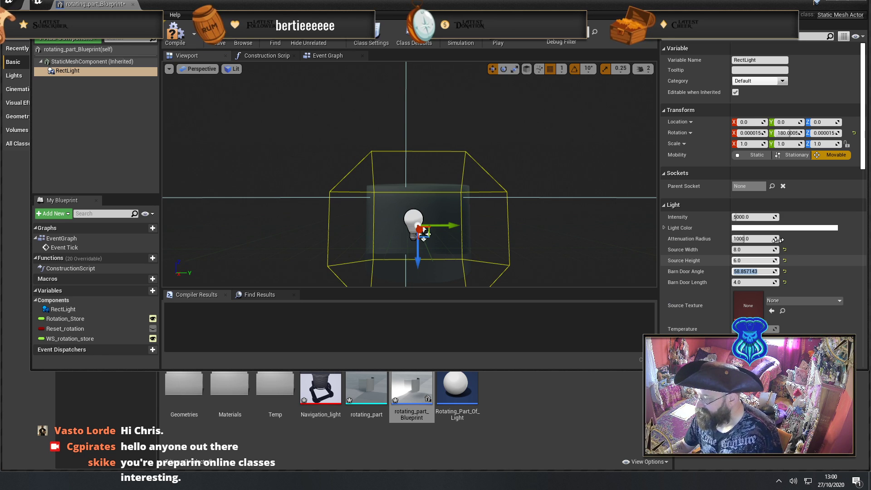
Set the RectLight's Intensity to 10000 and compile the blueprint
click(757, 217)
text(100)
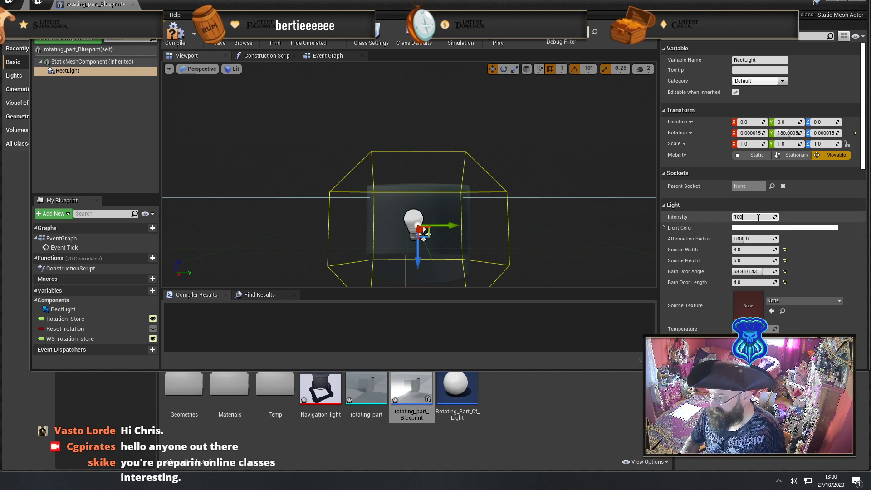
text(00)
key(Return)
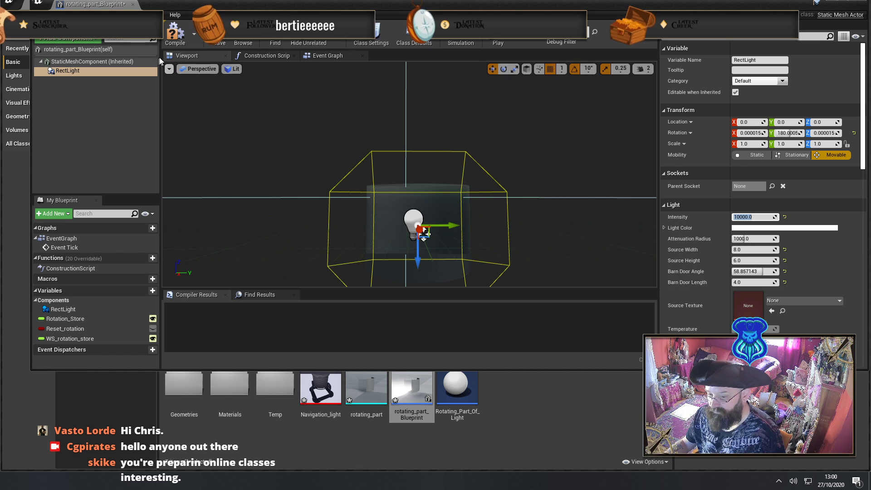
click(187, 28)
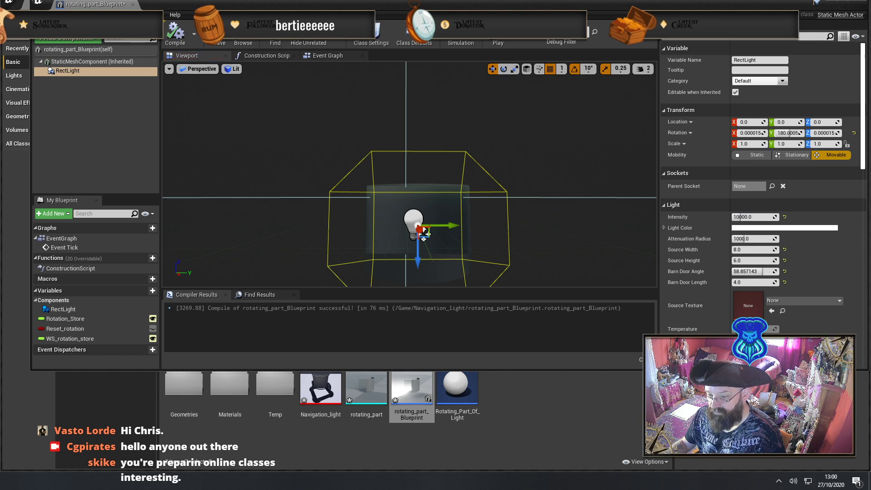
Close the blueprint editor, then simulate the level to check the rotating light and stop the simulation
click(132, 4)
right_drag(268, 130, 269, 161)
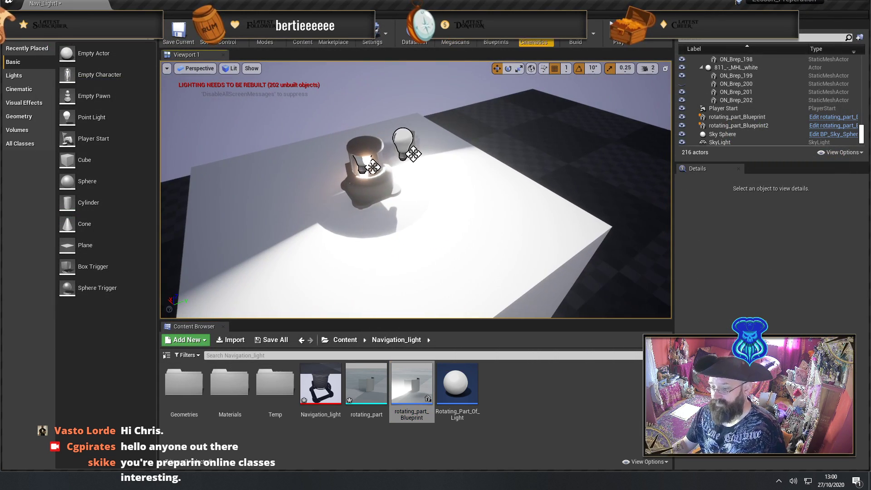
click(616, 39)
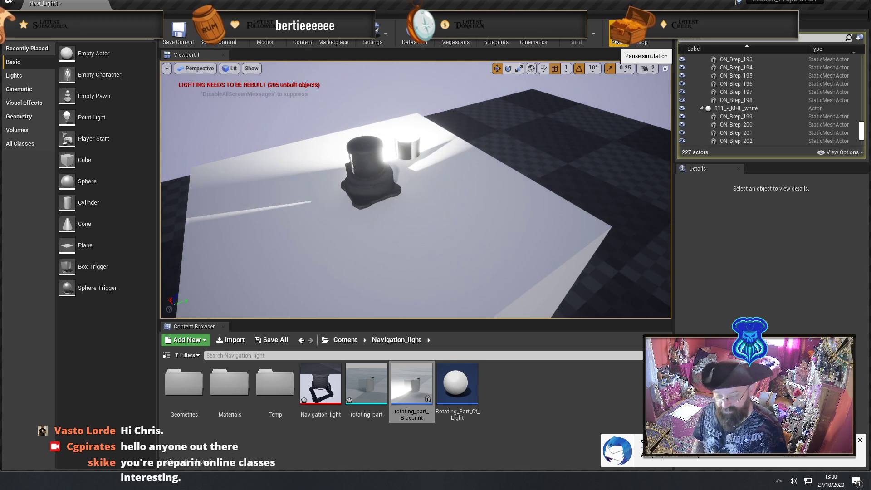
key(Escape)
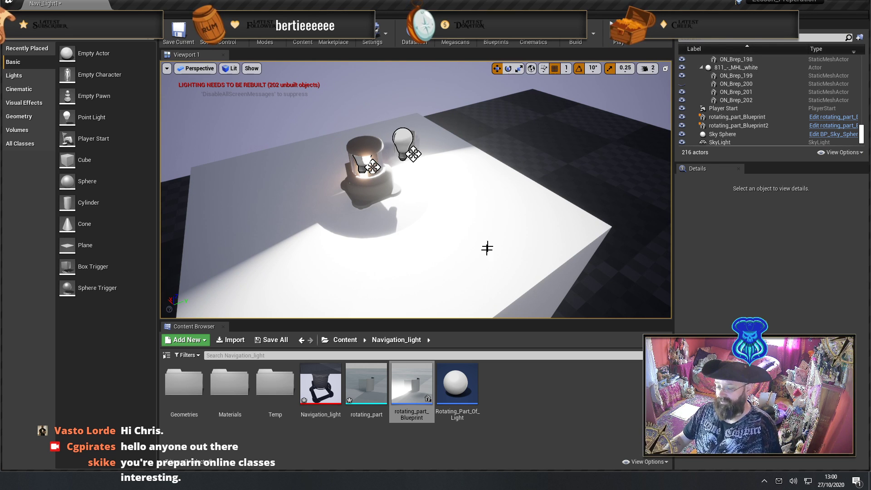
Reopen rotating_part_Blueprint at its Event Graph and shorten its window so the Content Browser is uncovered
double_click(411, 390)
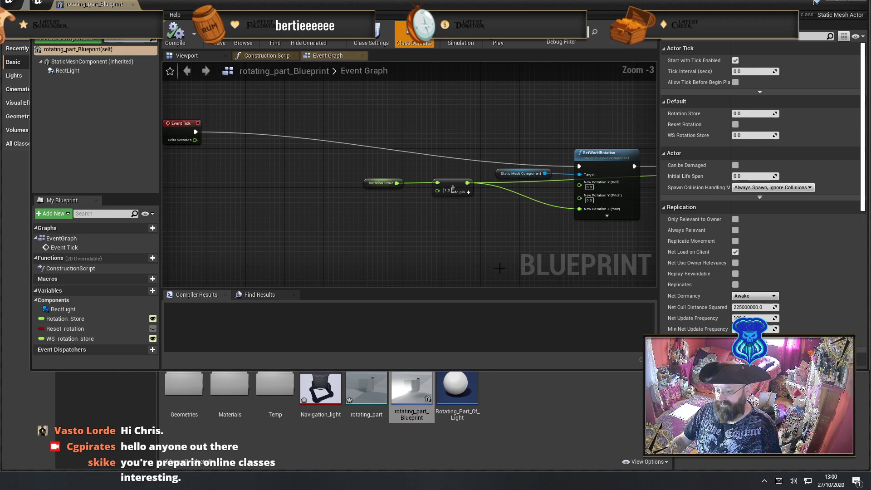
right_drag(404, 222, 560, 239)
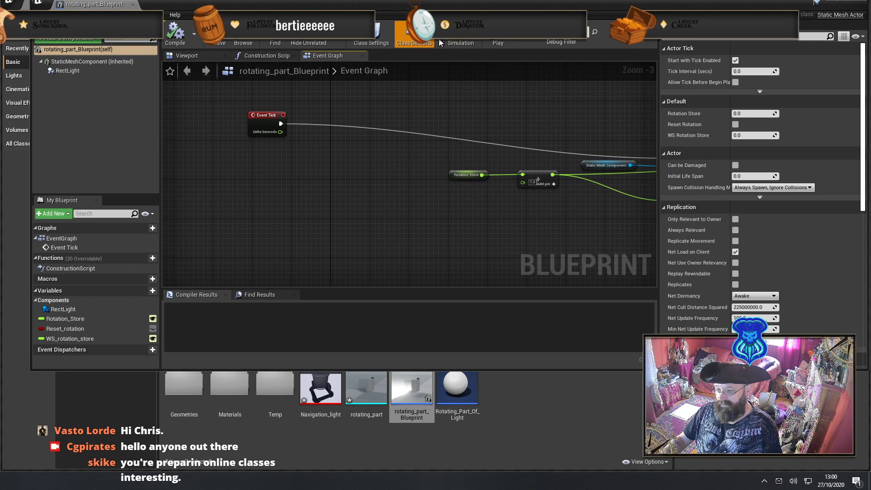
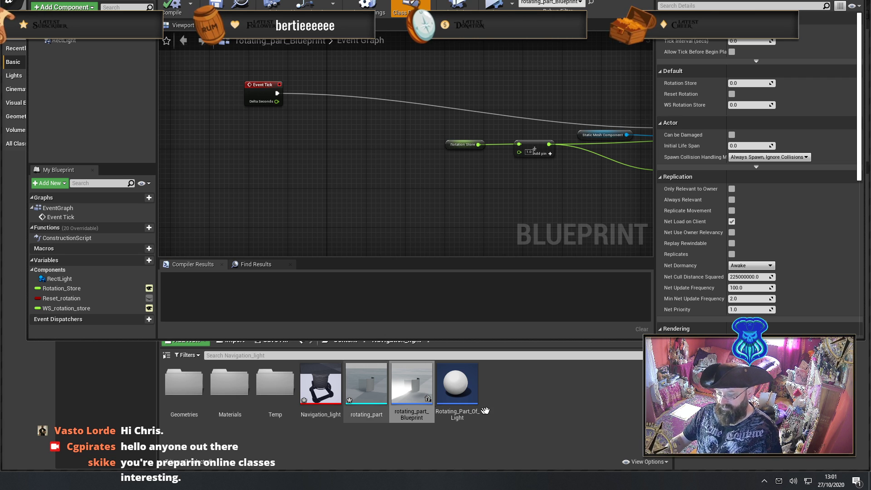
click(558, 412)
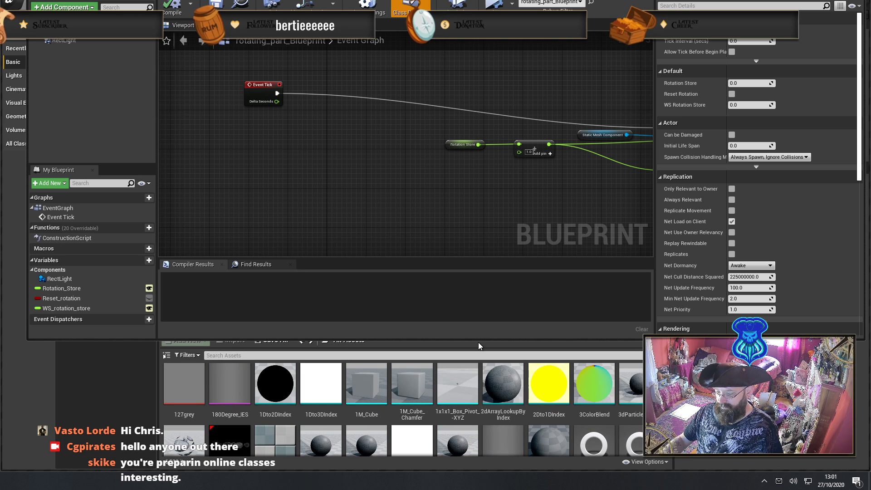
drag(483, 341, 492, 282)
Save the Navi_Light1 level and the Navi_Light1_BuiltData asset in the root Content folder
click(333, 344)
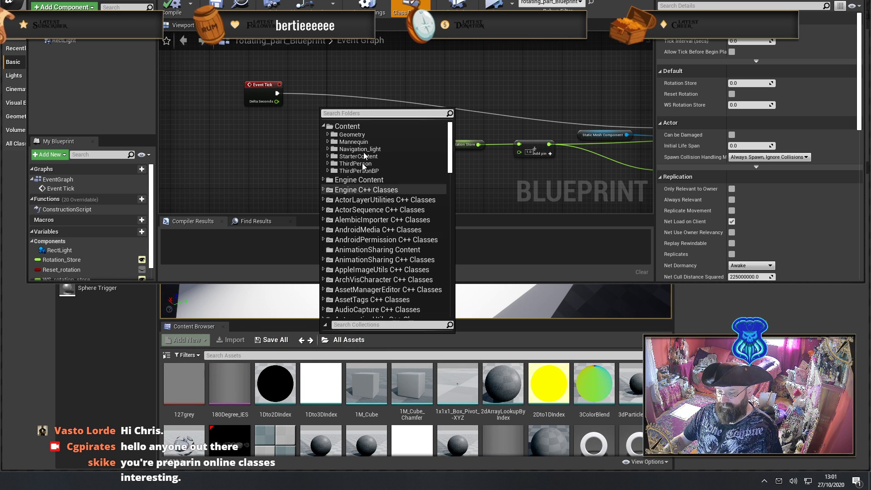
click(353, 129)
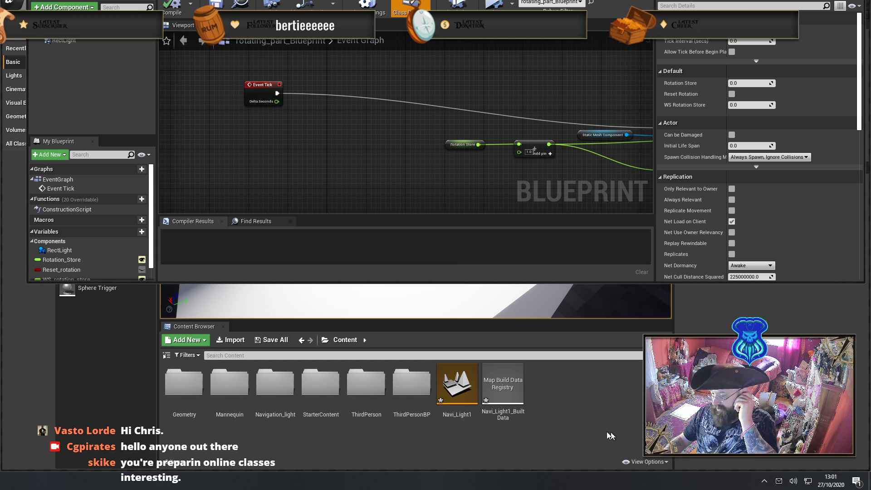
click(443, 385)
key(ctrl+s)
click(507, 394)
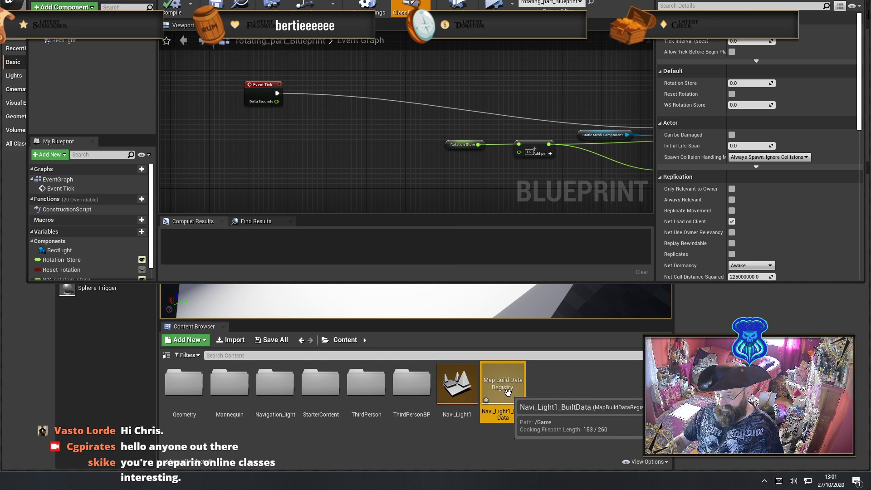
key(ctrl+s)
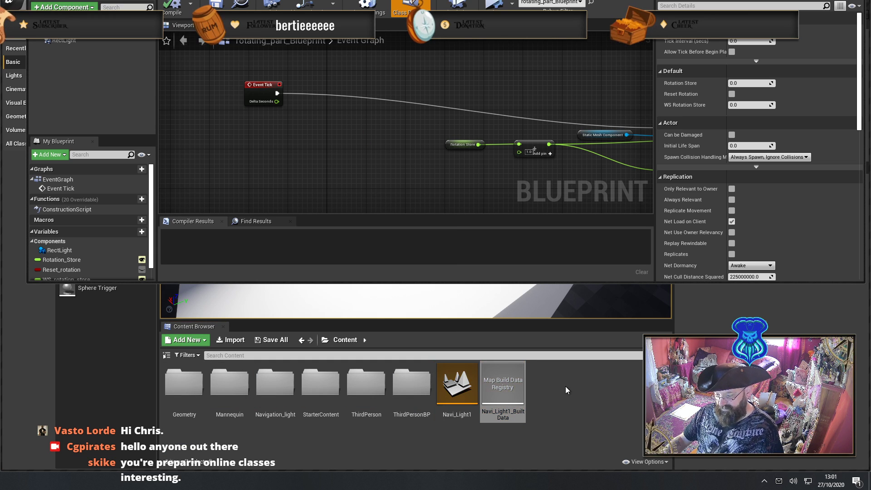
Open the Materials folder inside Navigation_light
double_click(278, 387)
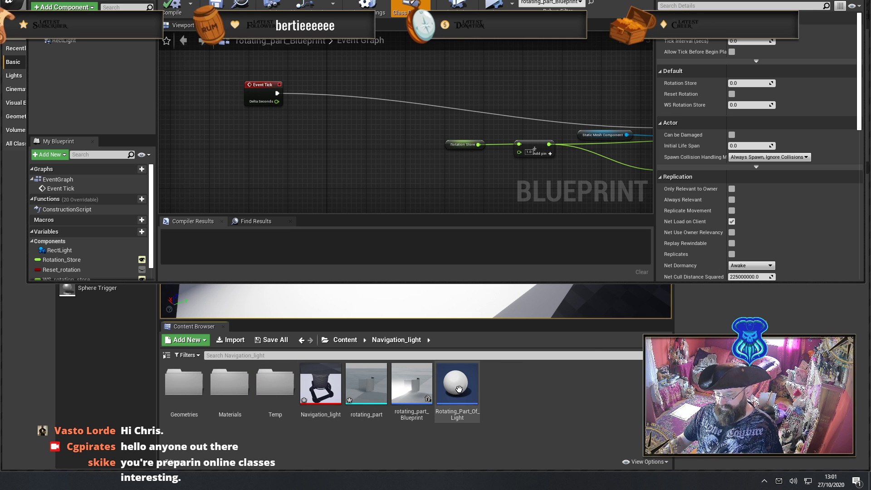
double_click(230, 381)
Create a material instance named Light_Interface_1 in the Materials folder and open it for inspection
right_click(510, 384)
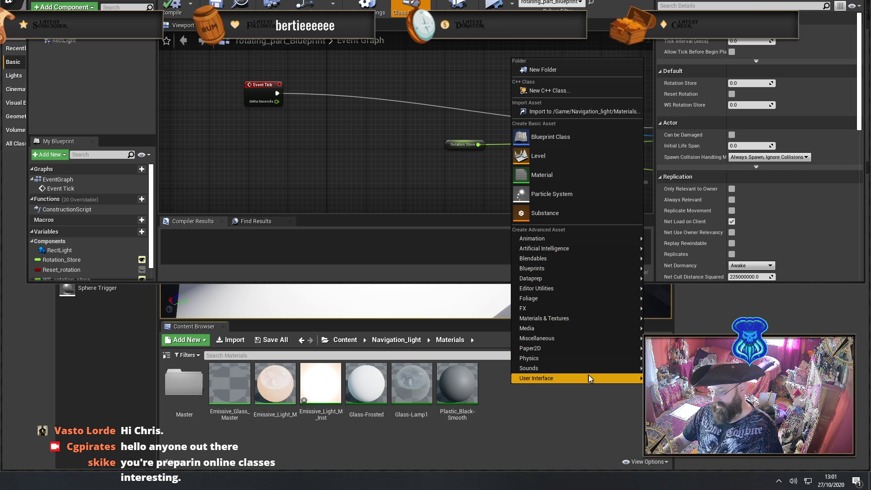
mouse_move(597, 317)
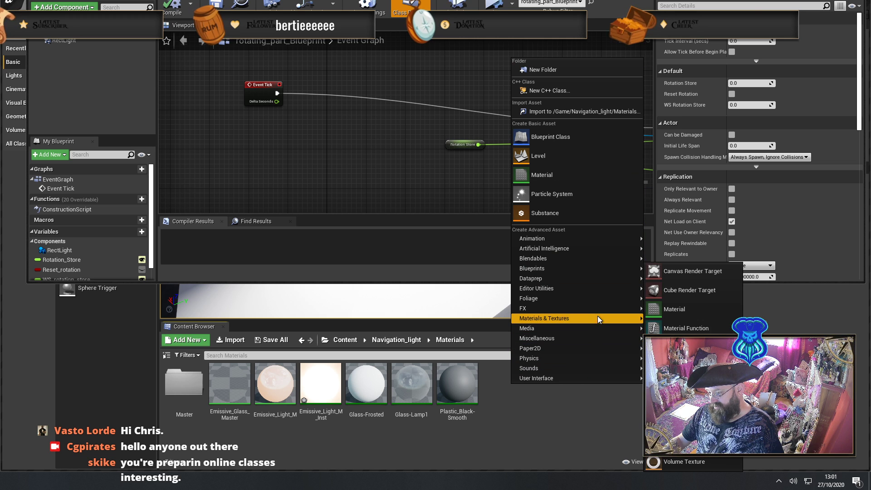
click(671, 363)
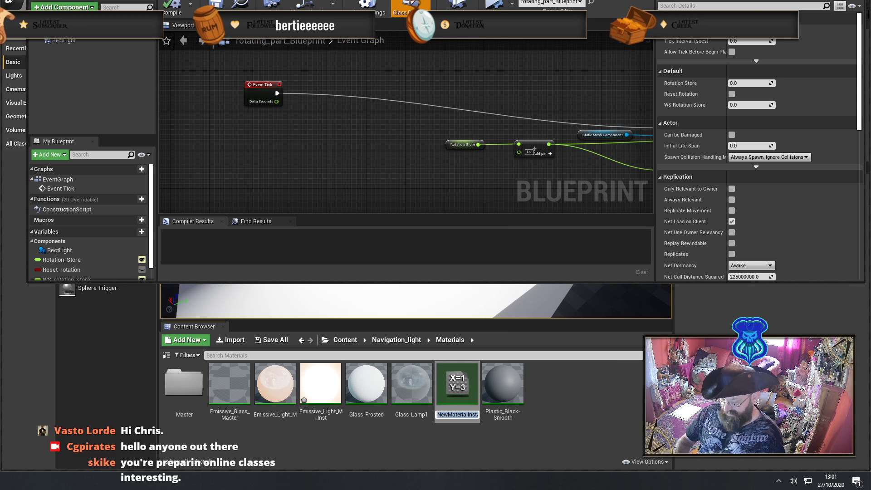
text(Light_I)
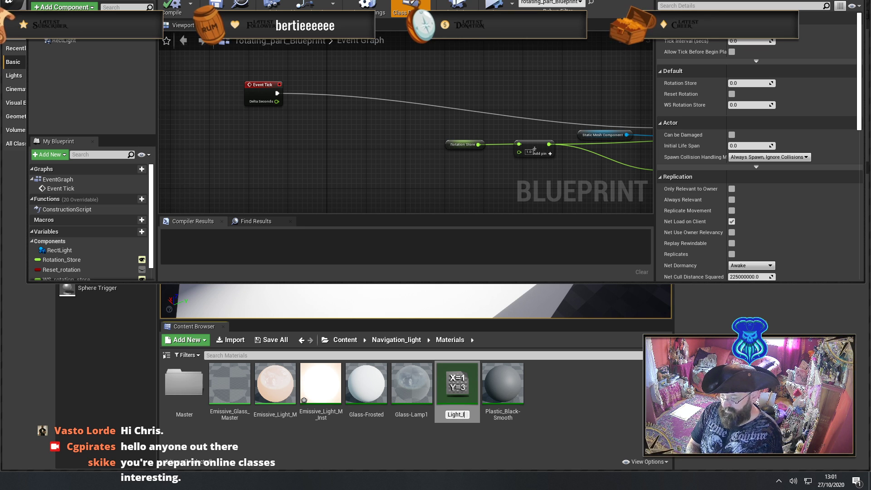
text(nterface_1)
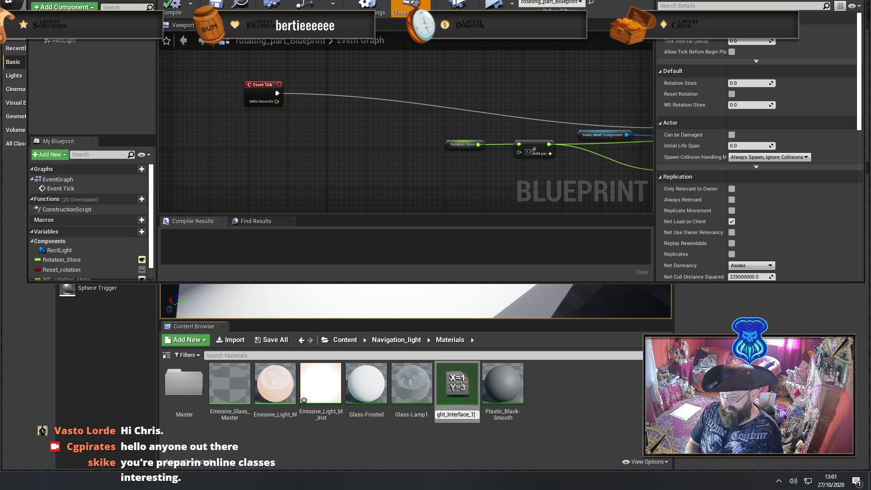
key(Return)
key(Return)
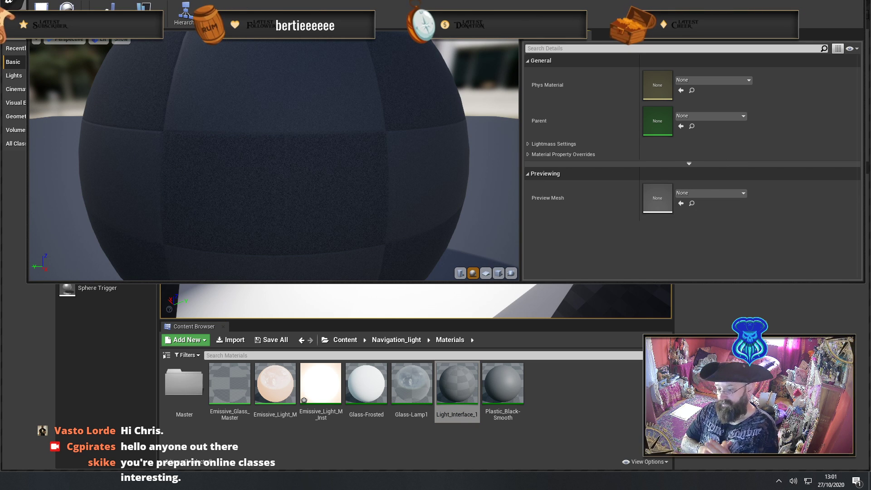
scroll(397, 171, down, 5)
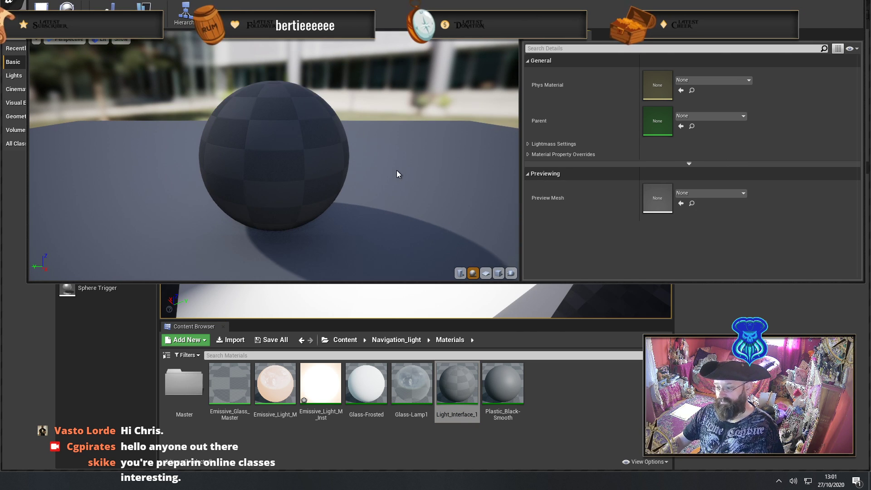
Delete the Light_Interface_1 material instance from the Materials folder
click(455, 389)
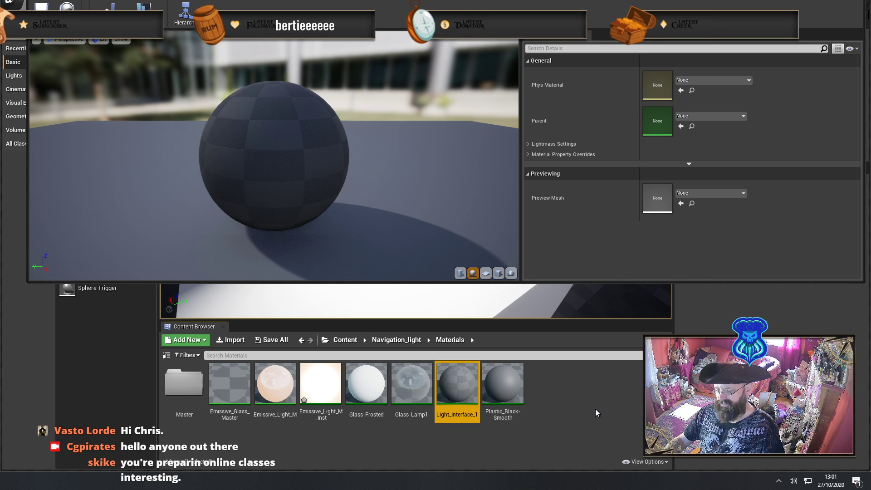
key(Delete)
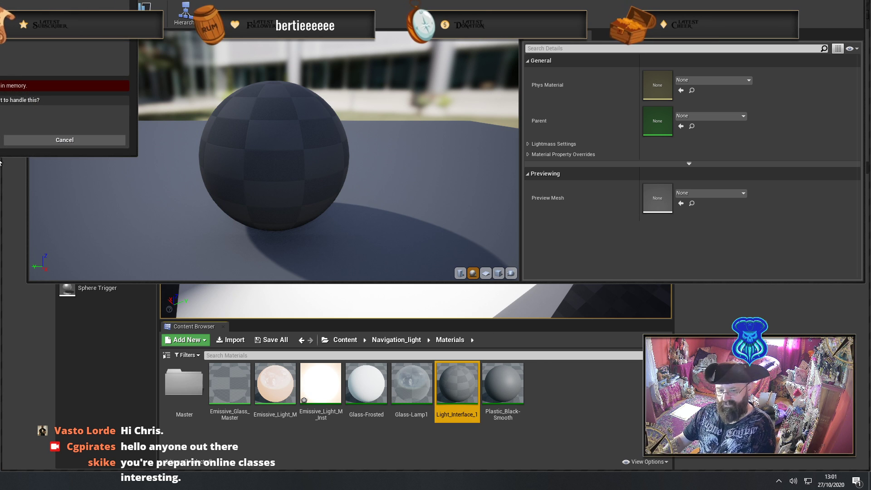
click(65, 140)
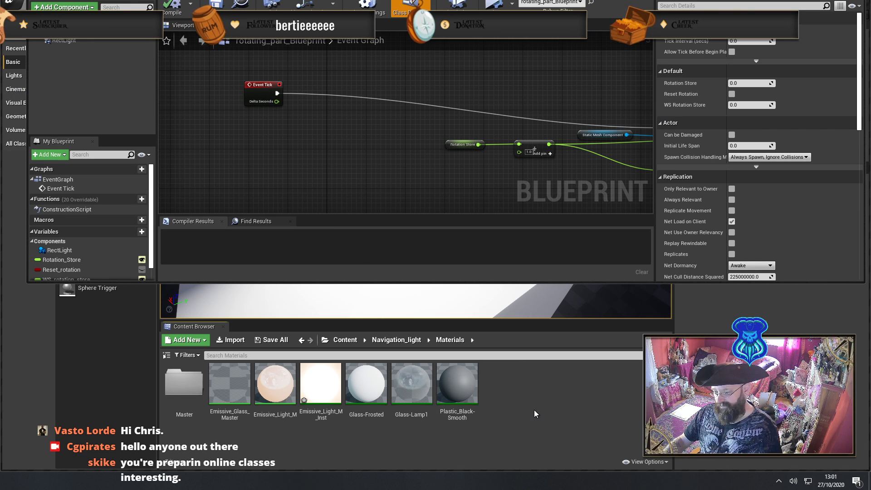
Create a Material Parameter Collection named Light_Parameter_Collection in the Materials folder
right_click(534, 410)
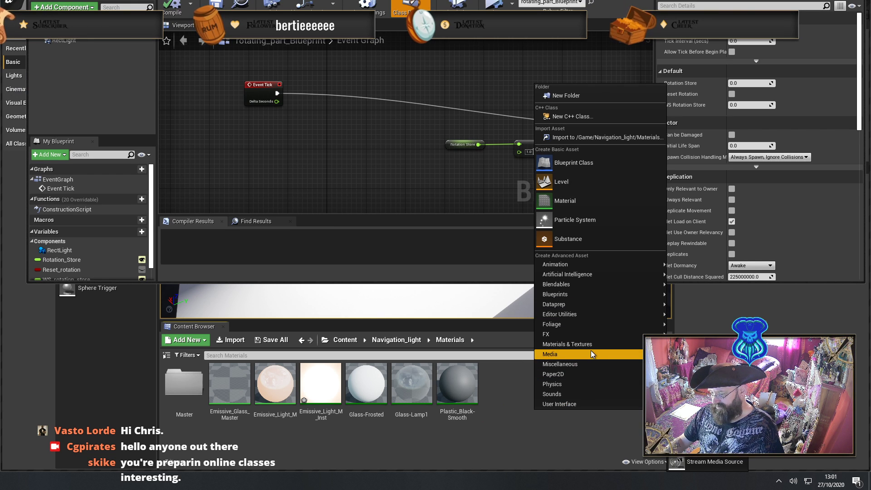
mouse_move(591, 345)
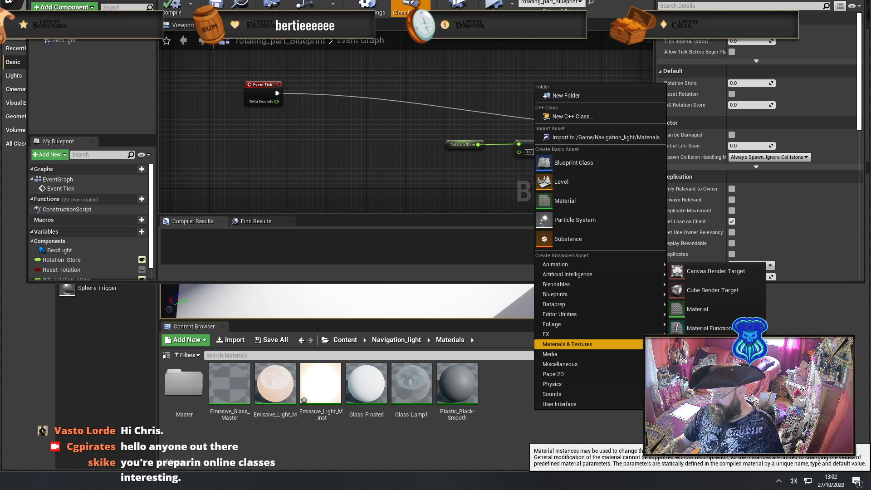
click(708, 366)
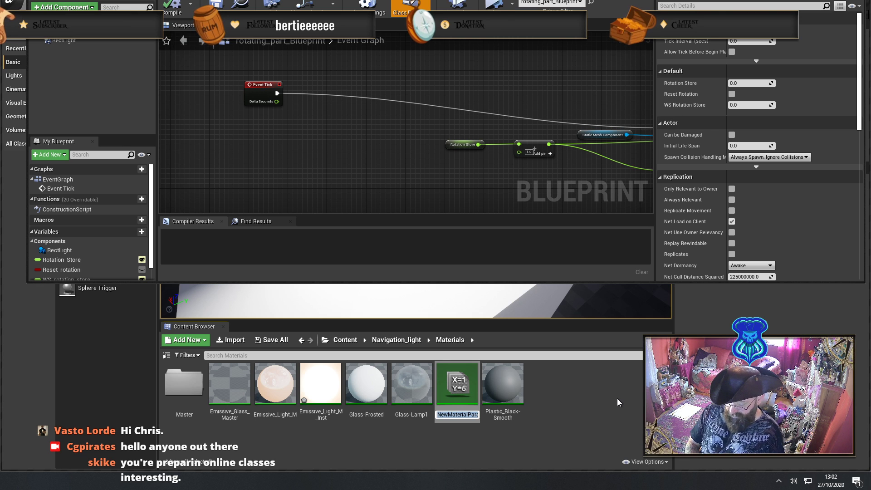
text(Light_)
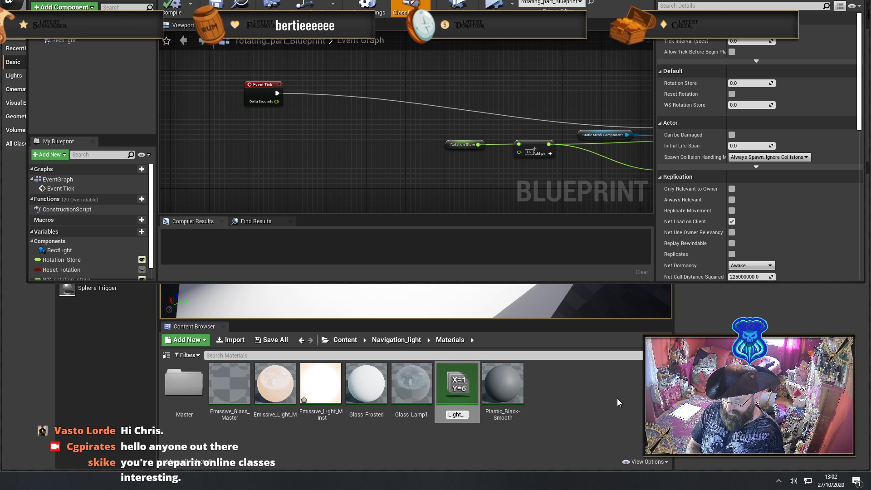
text(Parameter)
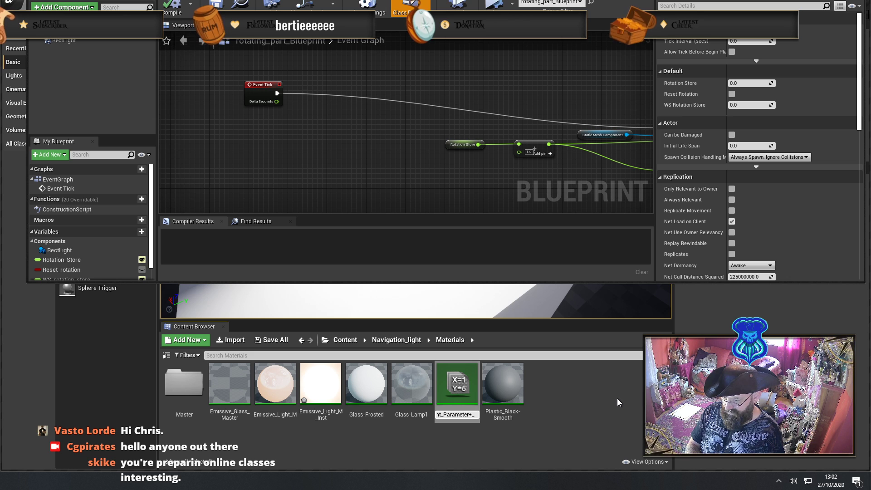
text(_Collection)
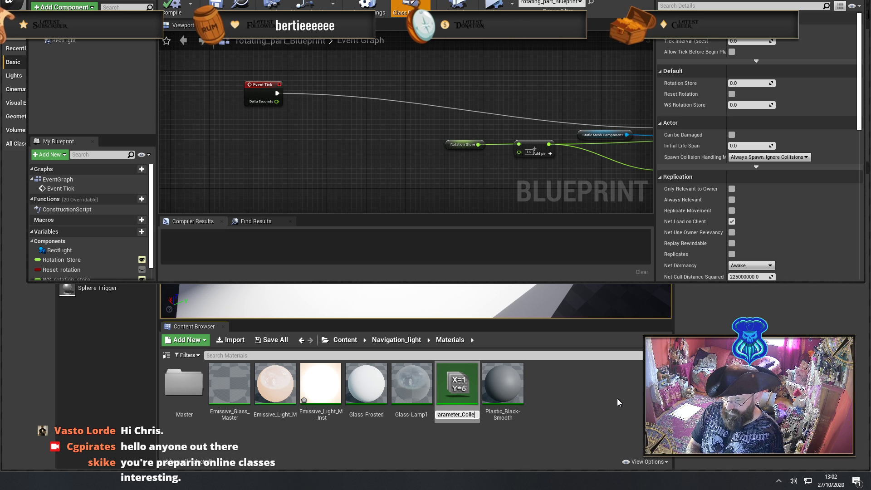
key(Return)
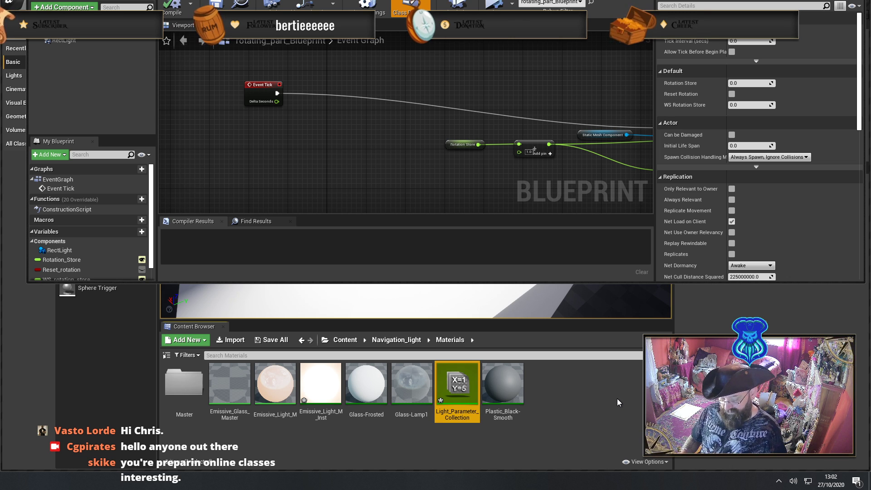
Open Light_Parameter_Collection and add one scalar parameter and one vector parameter to it
key(Return)
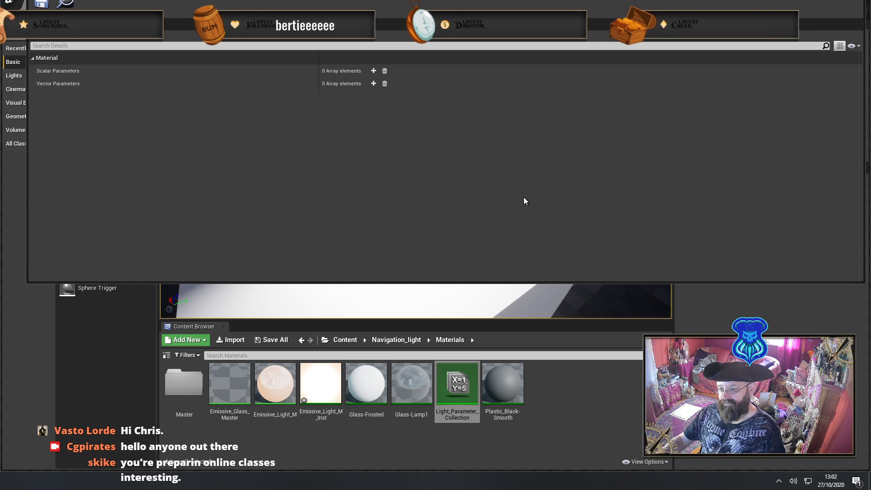
click(372, 71)
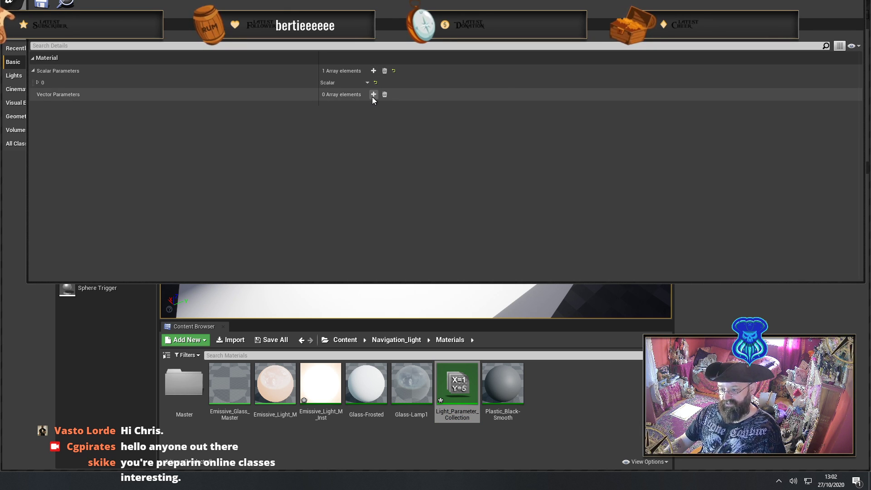
click(372, 95)
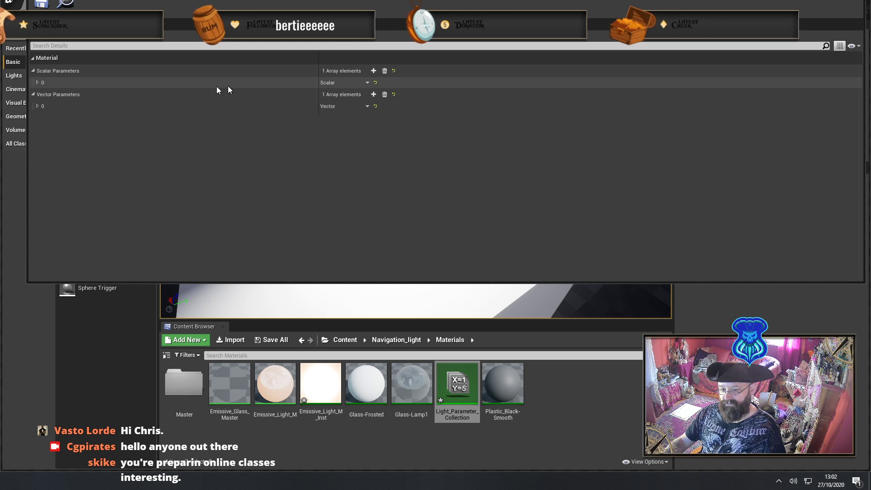
In Light_Parameter_Collection, name the scalar parameter Strength and the vector parameter Colour
click(38, 82)
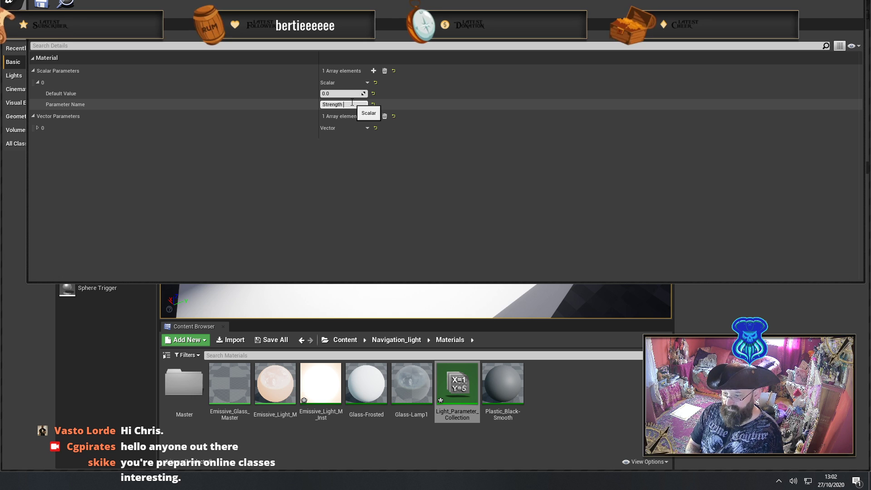
click(367, 128)
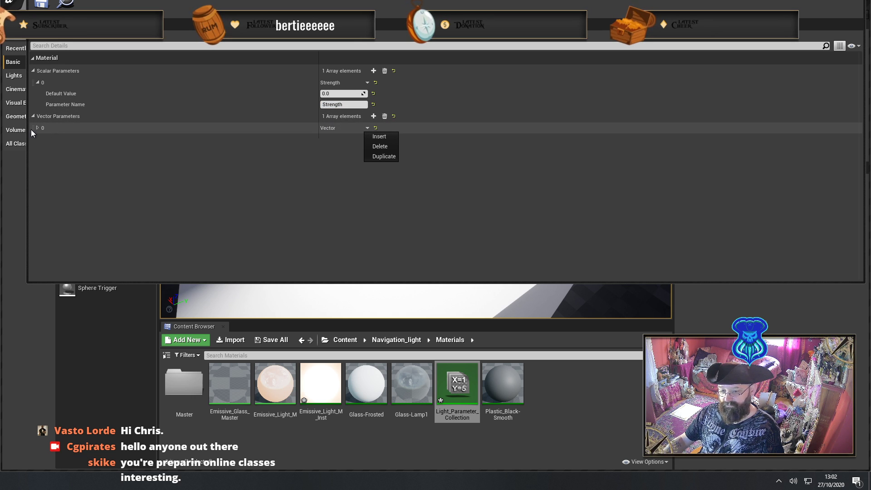
click(38, 128)
click(346, 149)
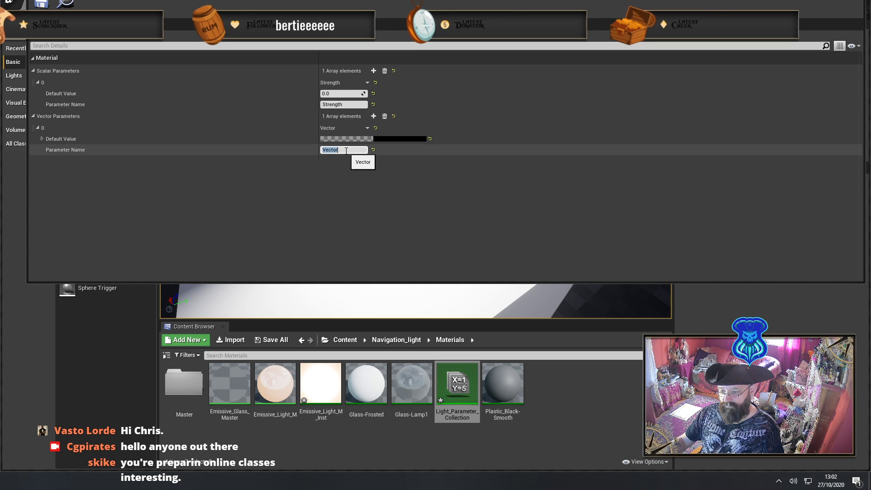
text(Colour)
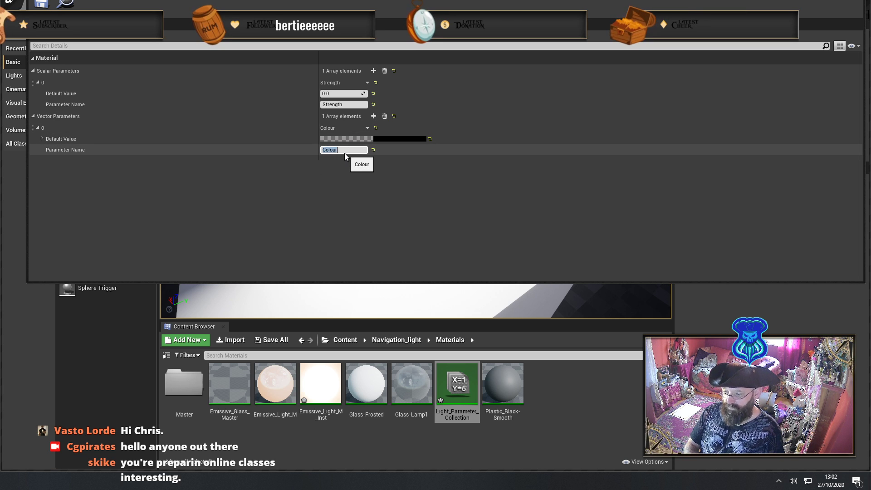
key(Return)
Set the Colour parameter's default value to full red (R 1.0, G 0.0, B 0.0) and save the parameter collection
click(399, 139)
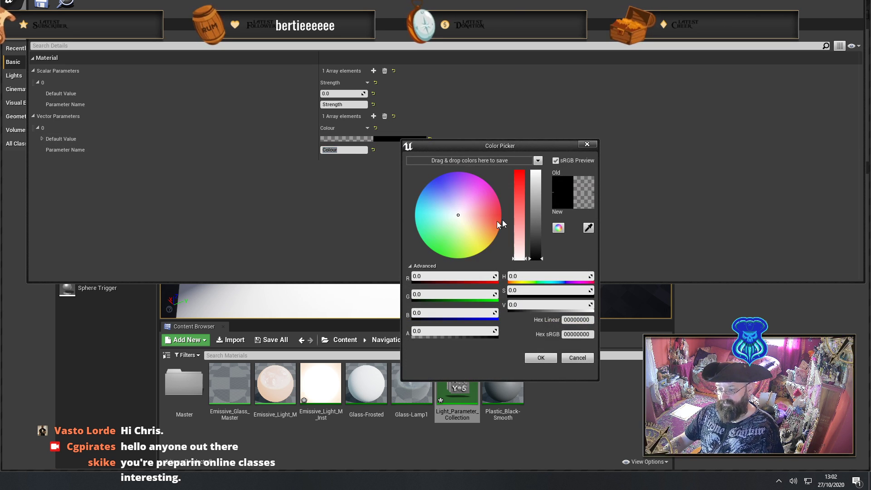
drag(521, 219, 519, 172)
drag(536, 257, 536, 171)
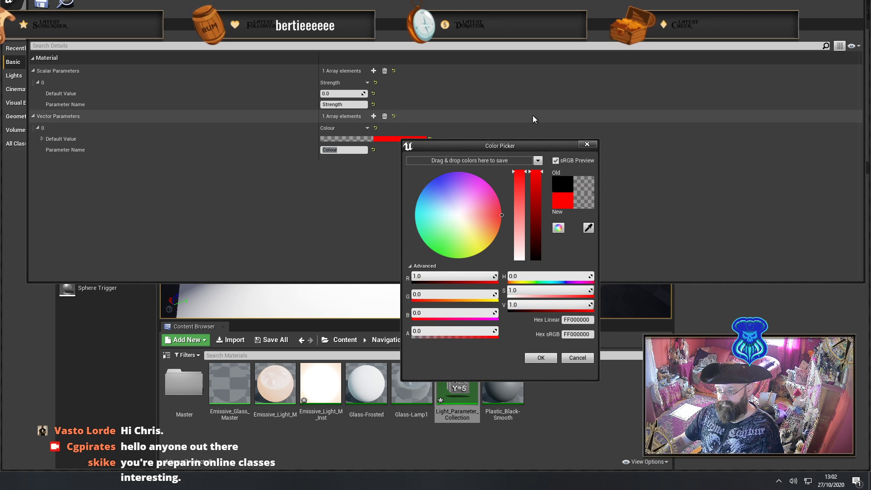
click(551, 359)
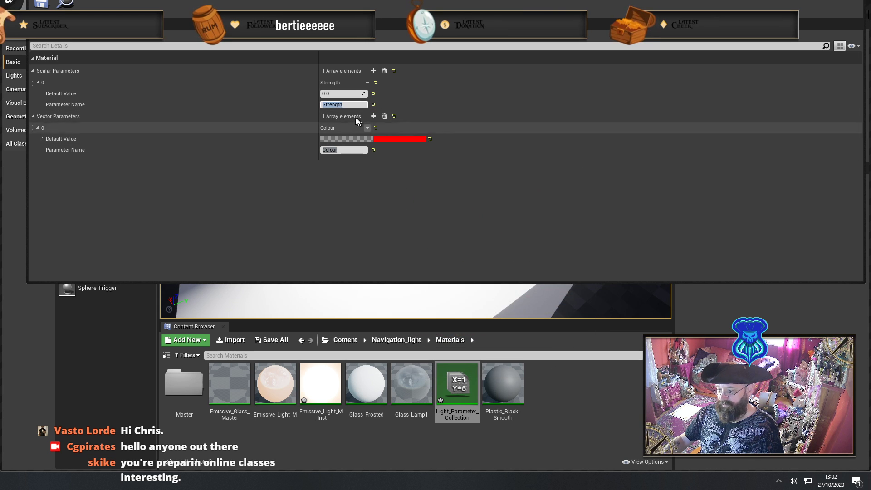
click(338, 94)
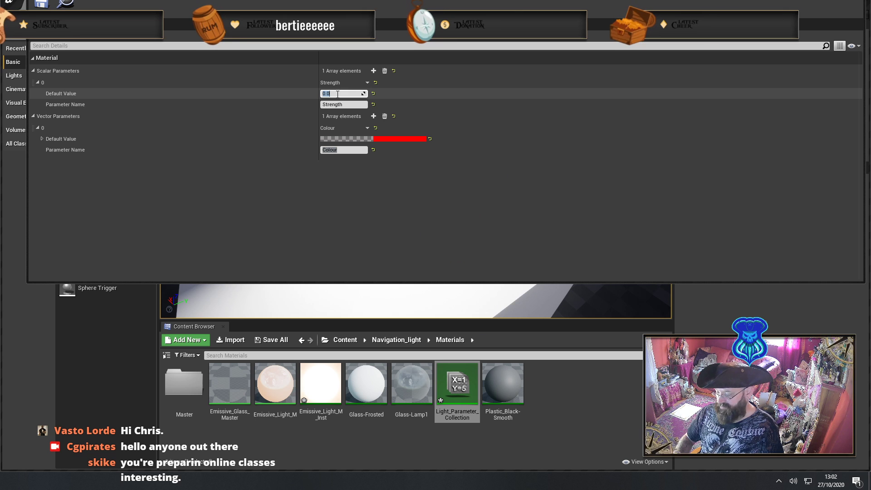
click(41, 4)
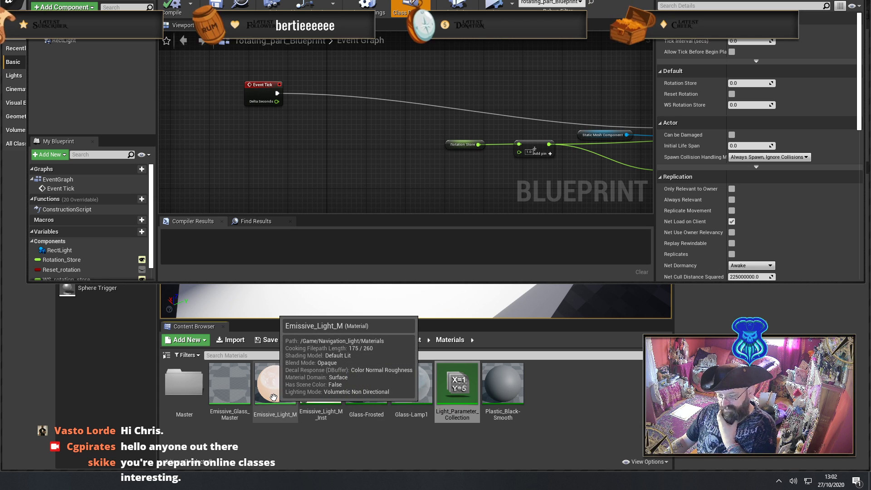
Open the Emissive_Light_M material and move the white base colour constant node to make room in the graph
click(317, 391)
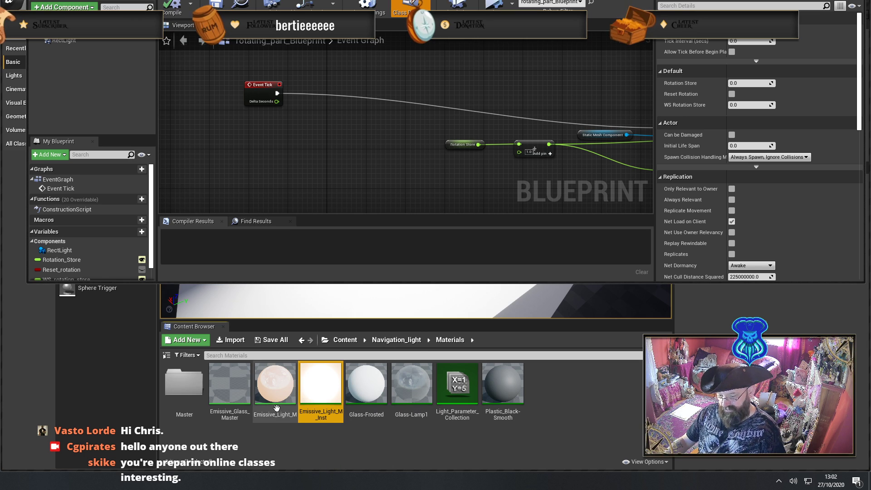
click(274, 387)
double_click(274, 388)
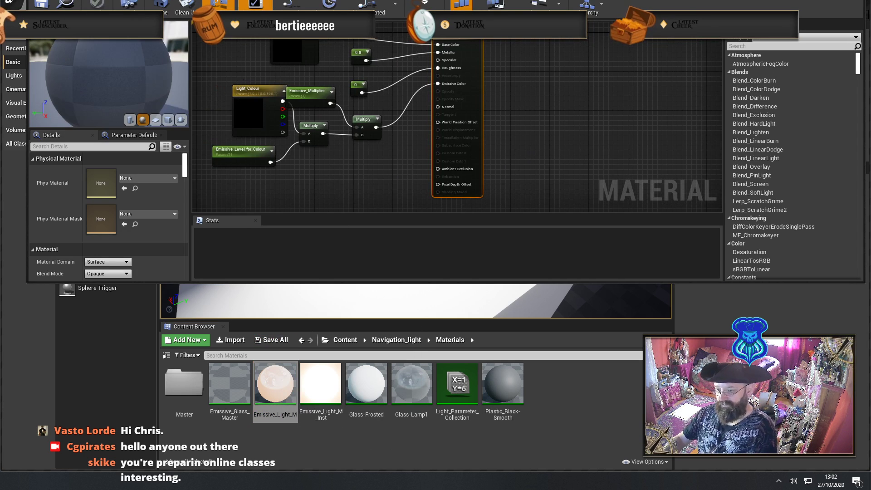
right_drag(292, 166, 333, 127)
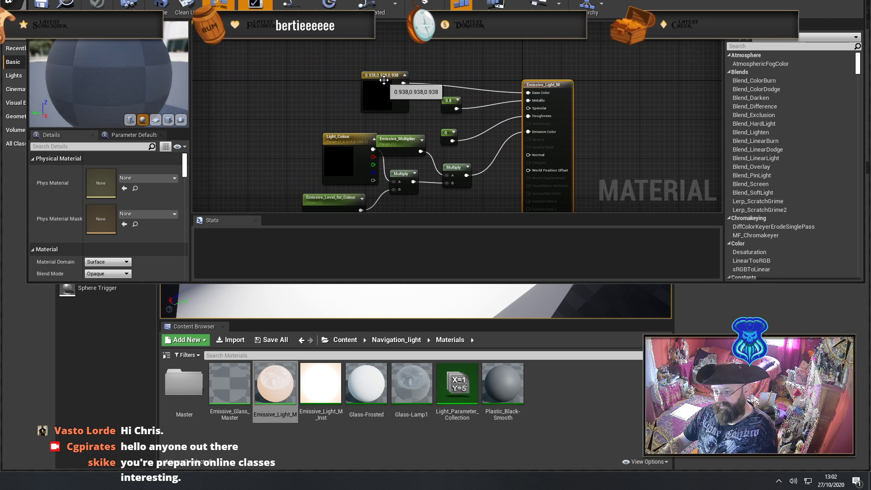
click(324, 76)
drag(324, 76, 344, 71)
right_drag(311, 129, 360, 158)
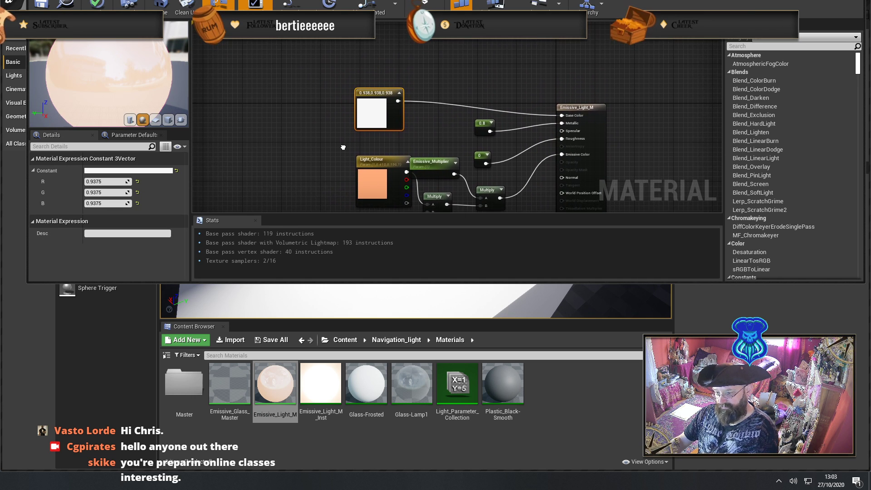
right_drag(281, 144, 314, 142)
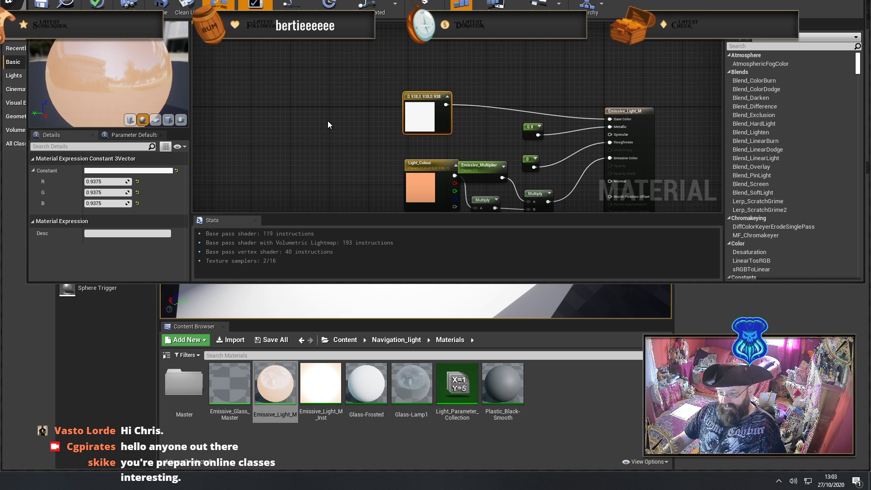
right_click(328, 122)
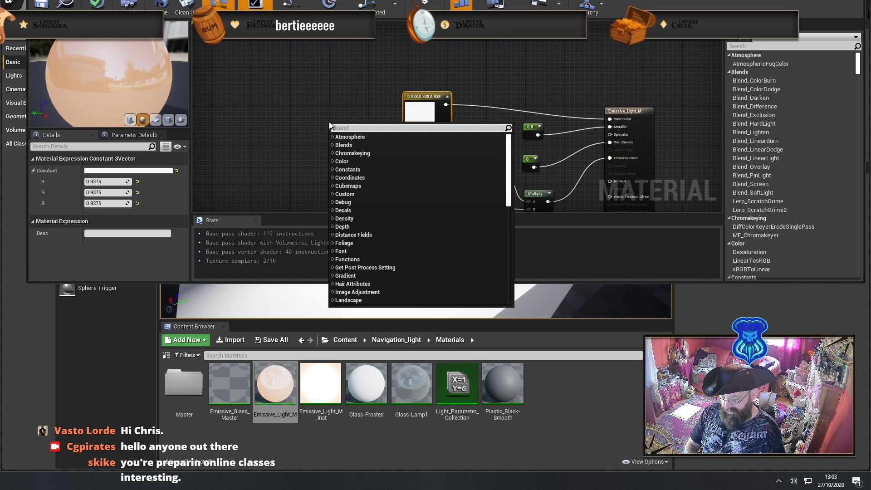
text(vector)
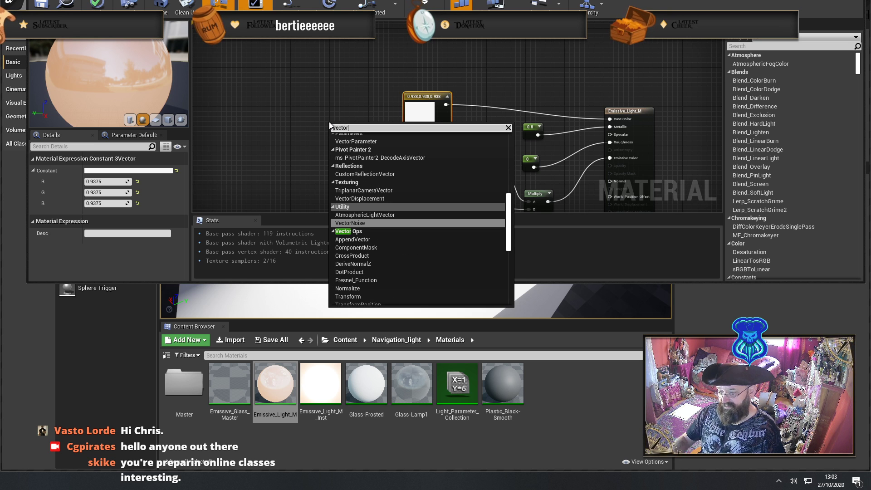
text( par)
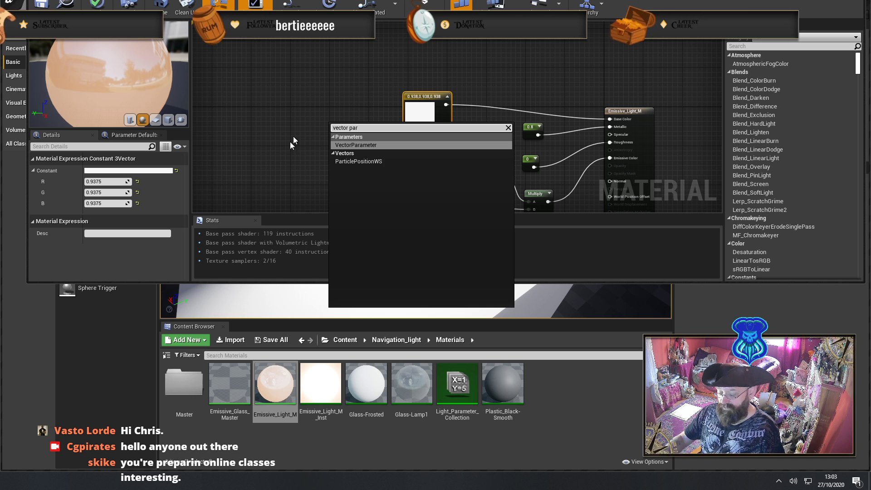
click(377, 145)
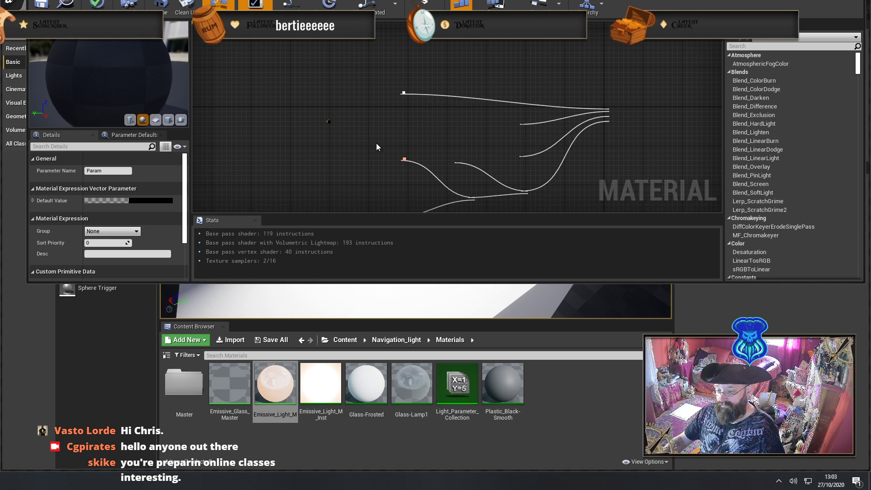
click(307, 149)
click(341, 149)
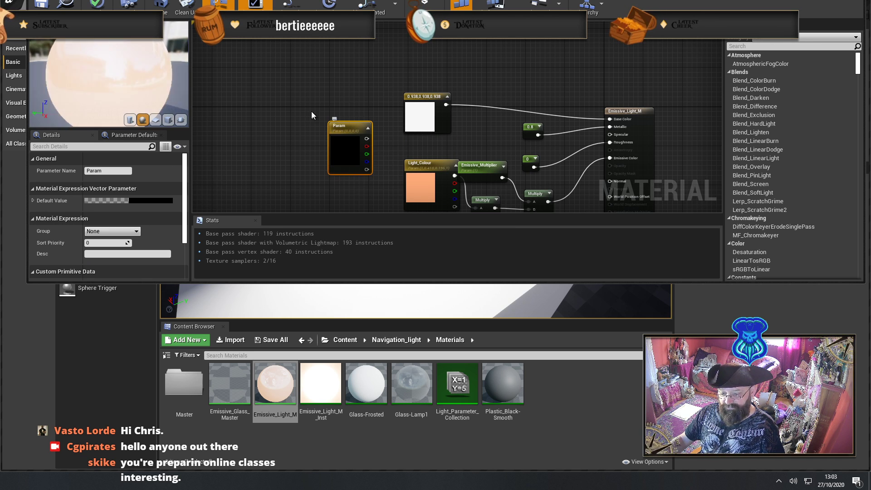
key(Delete)
Add a CollectionParameter node to the Emissive_Light_M graph, using Light_Parameter_Collection as its collection and Colour as its parameter
right_click(313, 134)
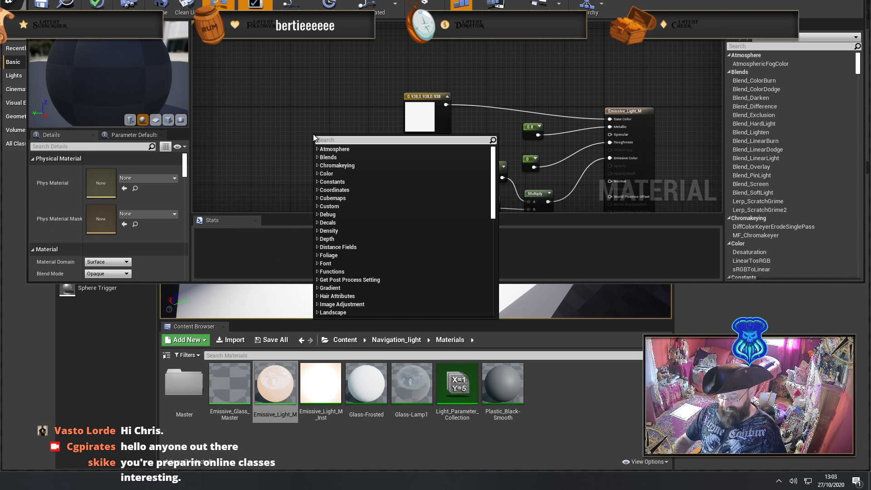
text(colle)
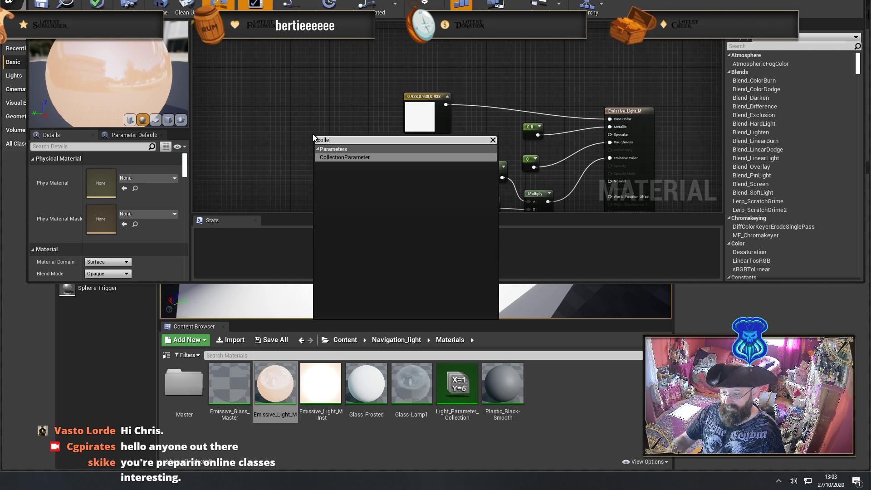
click(365, 157)
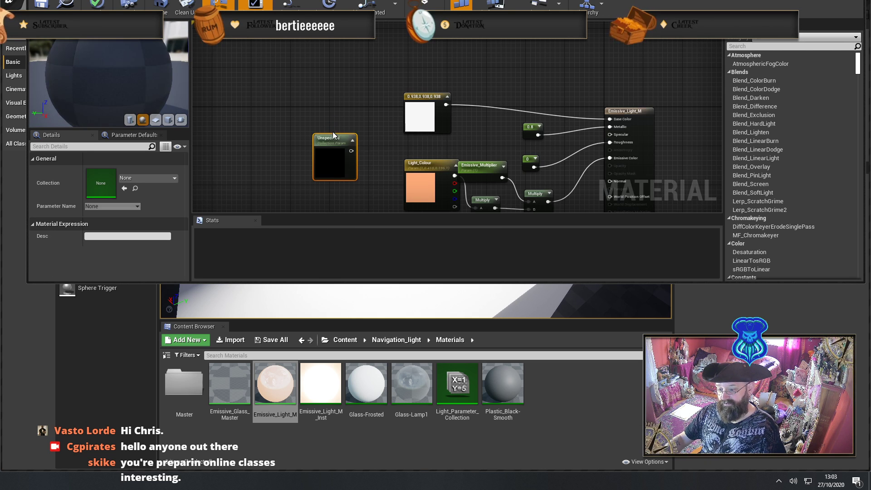
drag(332, 132, 311, 100)
click(162, 182)
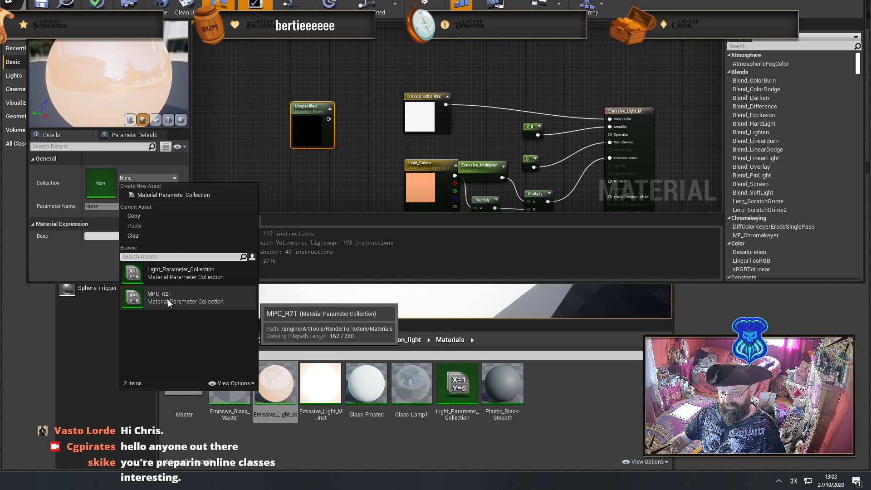
click(170, 276)
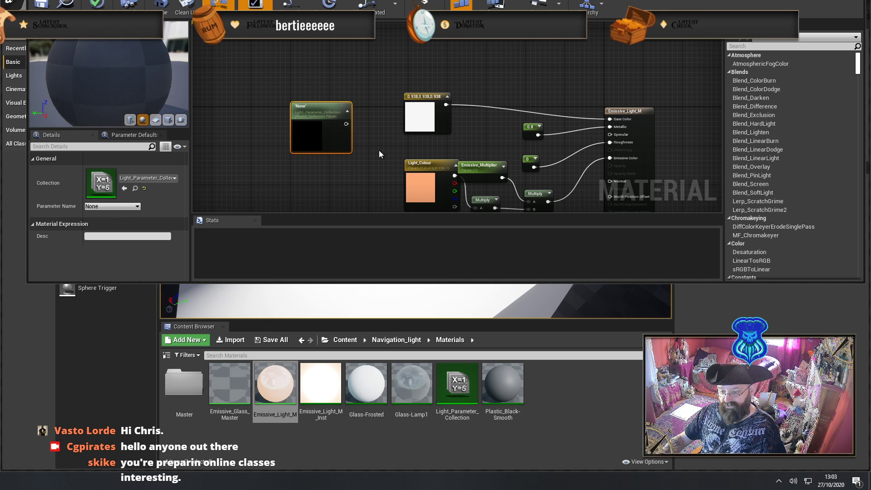
click(121, 207)
click(95, 219)
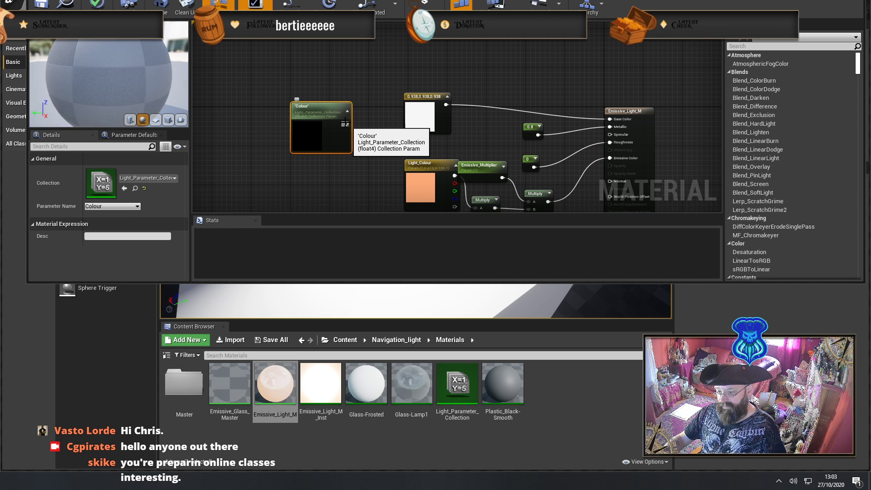
Connect the Colour collection parameter to the material's Base Color and to input A of the first Multiply node
drag(344, 124, 610, 119)
right_drag(457, 144, 450, 114)
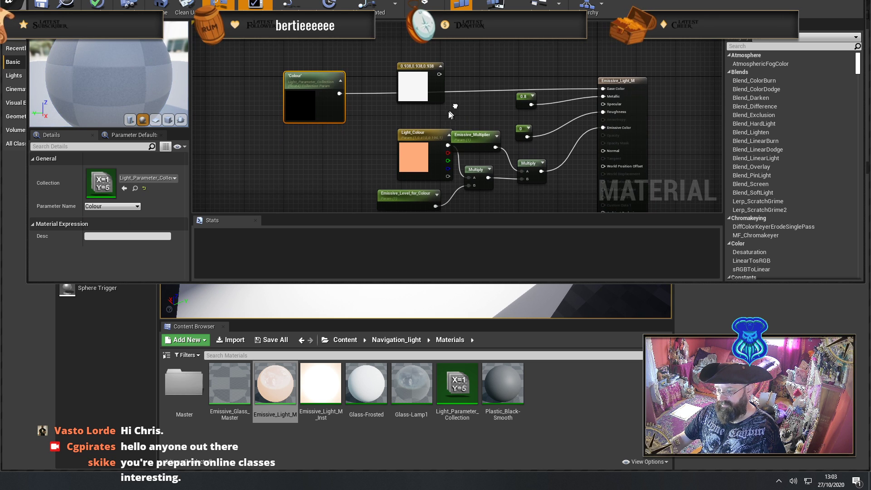
drag(339, 94, 472, 178)
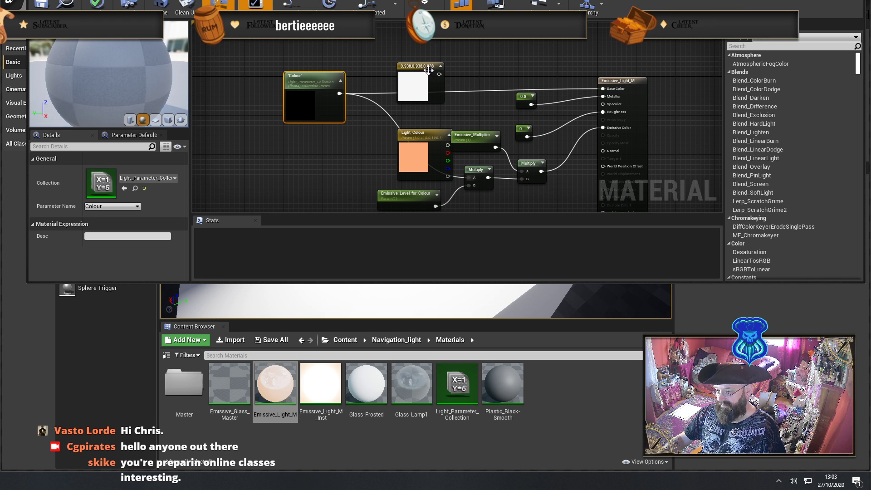
Delete the replaced Light_Colour parameter and the white base colour constant from the material graph
click(396, 164)
click(404, 161)
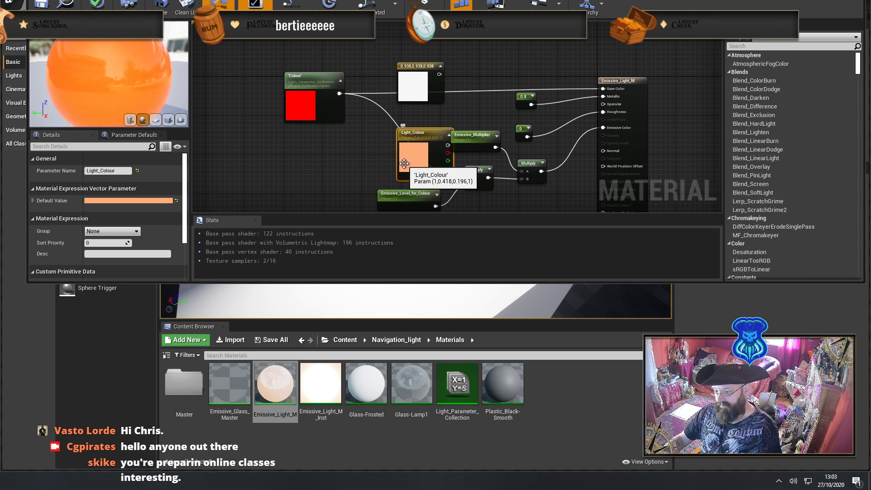
key(Delete)
click(422, 76)
key(Delete)
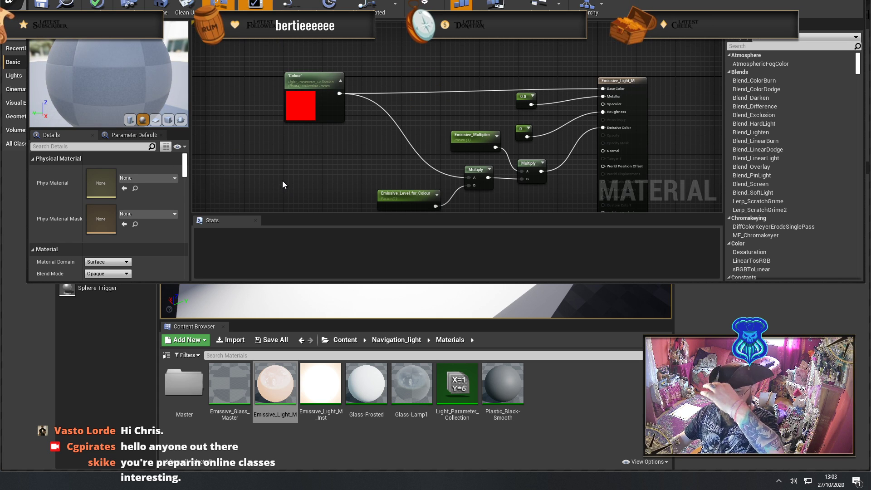
Compare the Emissive_Multiplier settings in the material with the scalar parameter values in Emissive_Light_M_Inst, returning to the material graph
right_drag(282, 184, 271, 143)
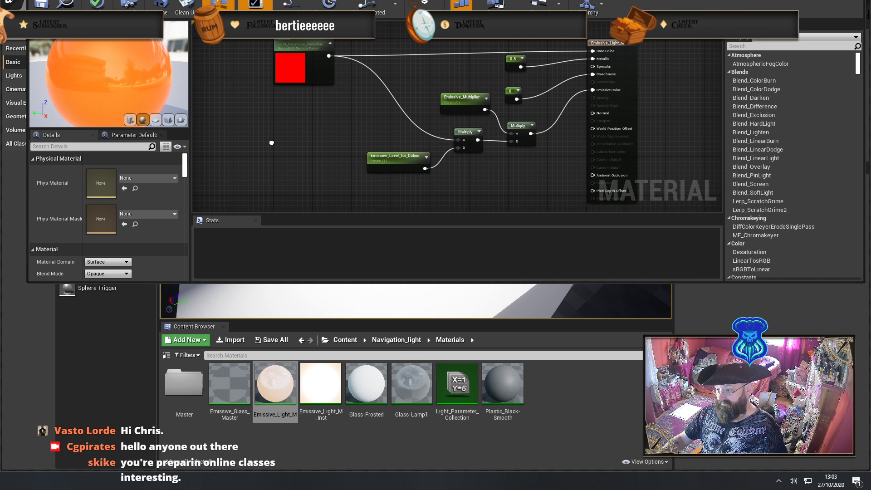
click(470, 100)
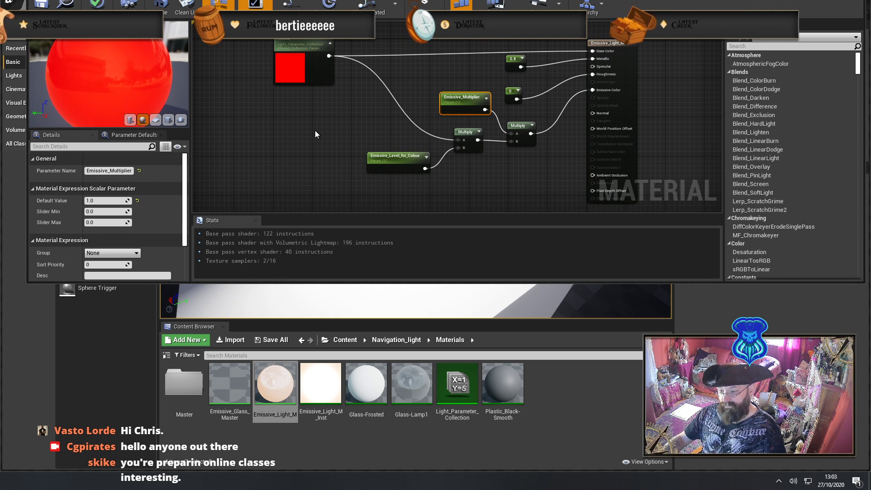
double_click(329, 394)
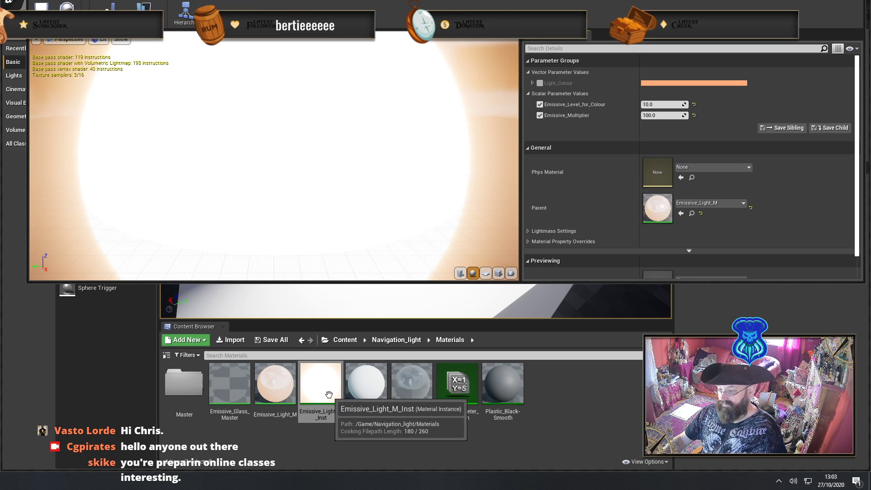
click(308, 1)
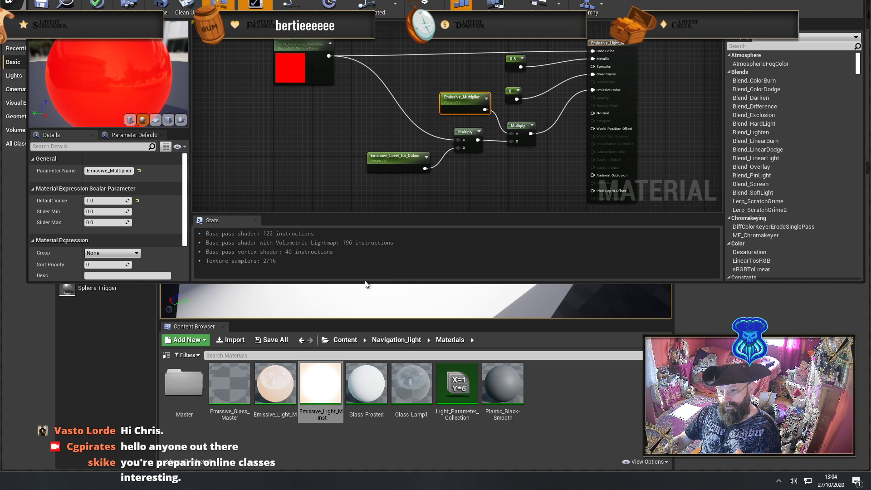
right_drag(284, 179, 301, 187)
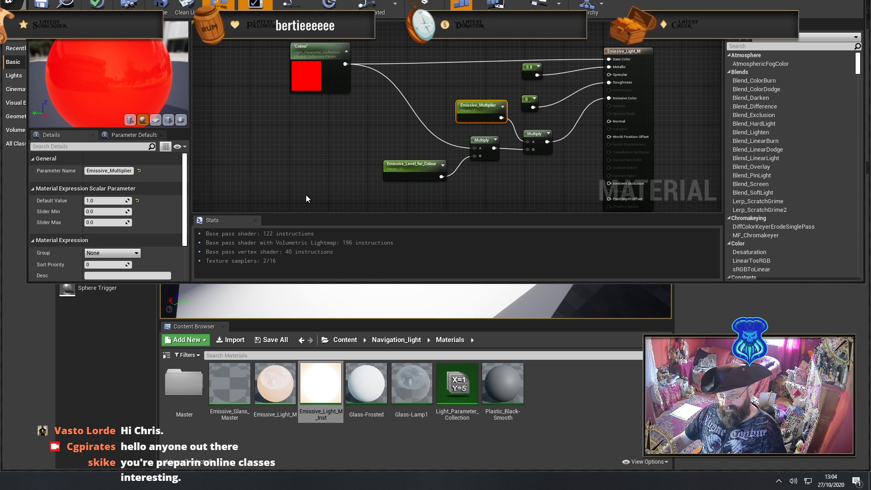
right_drag(310, 156, 322, 136)
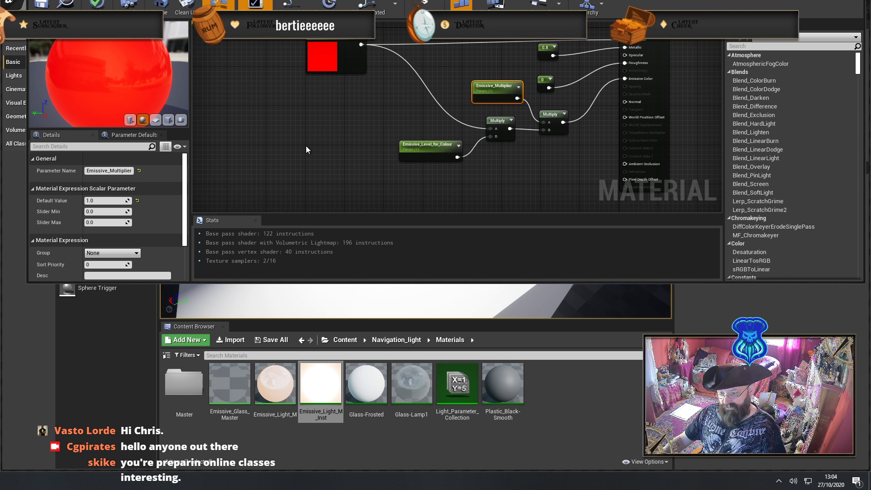
Add a second CollectionParameter node to the material graph, using Light_Parameter_Collection as its collection and Strength as its parameter
right_click(308, 145)
text(colle)
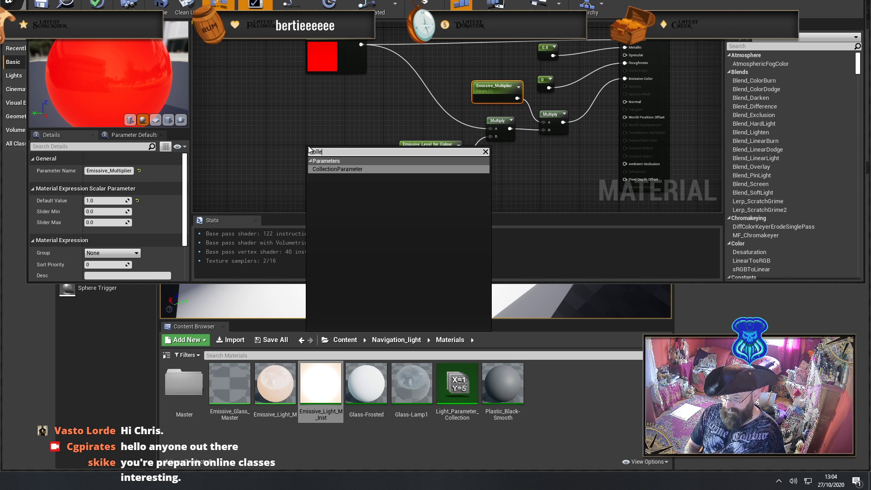
key(Return)
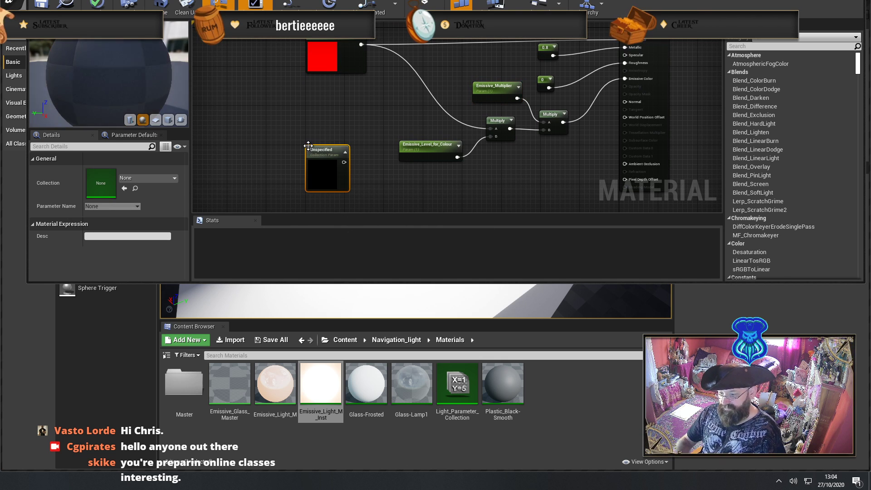
click(154, 180)
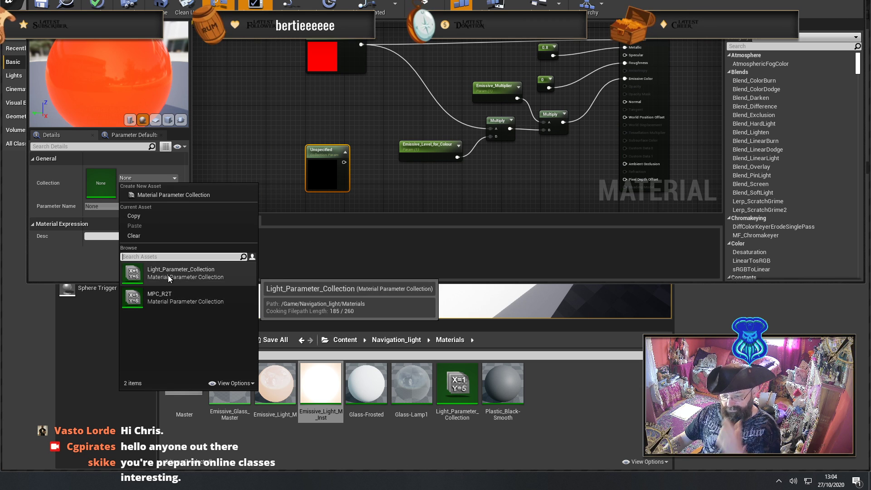
click(168, 275)
click(122, 206)
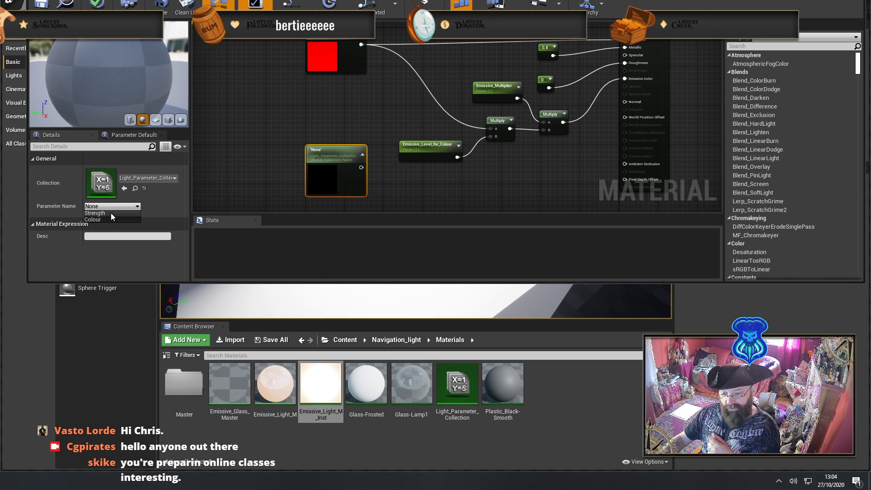
click(113, 213)
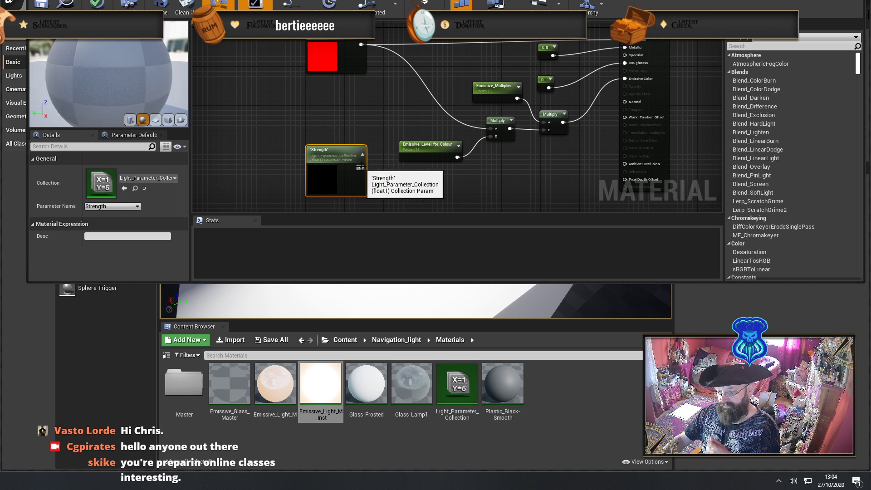
Connect the Strength collection parameter to input B of the first Multiply node and delete the replaced Emissive_Level_for_Colour parameter
drag(361, 167, 494, 137)
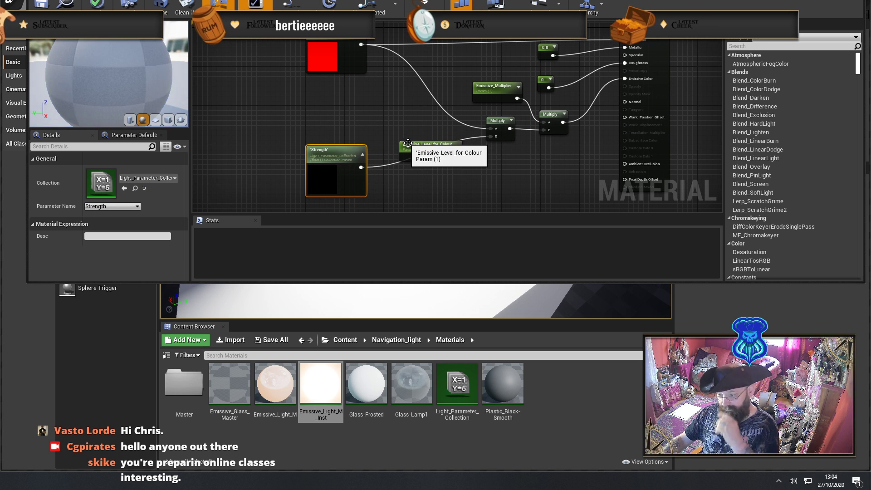
click(423, 156)
key(Delete)
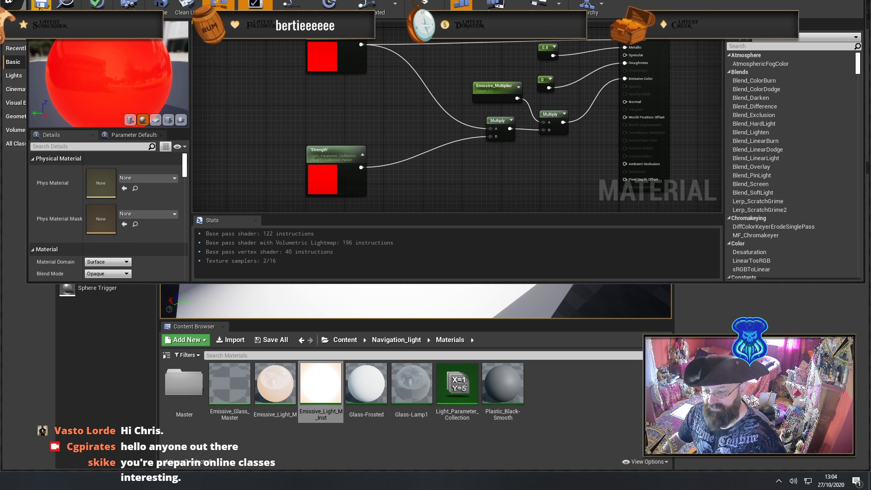
click(339, 163)
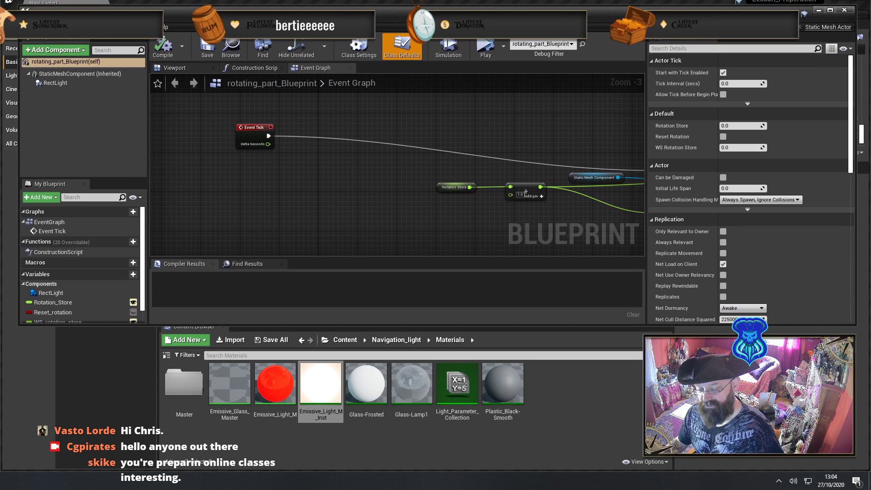
Add a Set Vector Parameter Value node below Event Tick in the Event Graph of rotating_part_Blueprint
right_drag(361, 180, 64, 127)
right_drag(505, 202, 653, 219)
right_drag(392, 247, 571, 250)
right_drag(363, 175, 361, 172)
text(p)
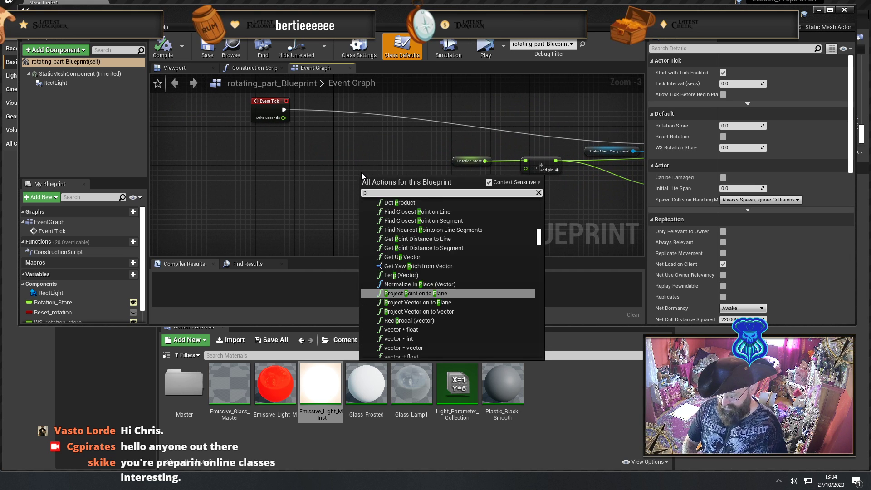
text(aram)
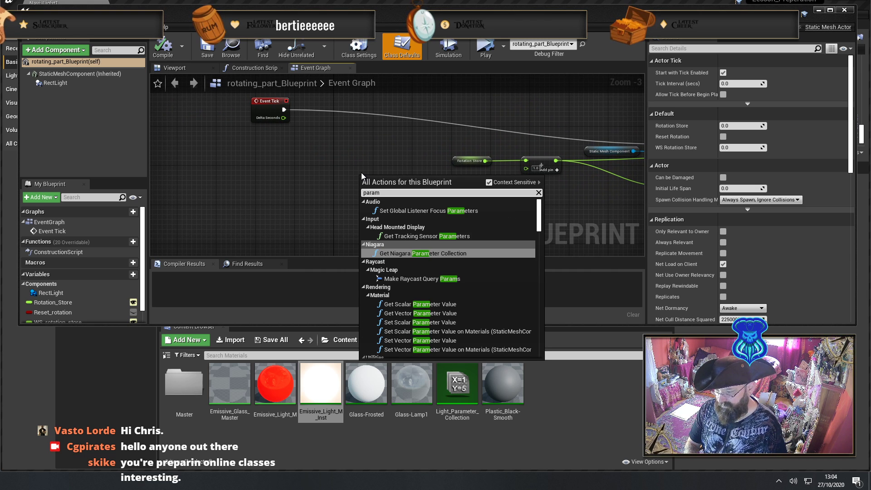
text(eter)
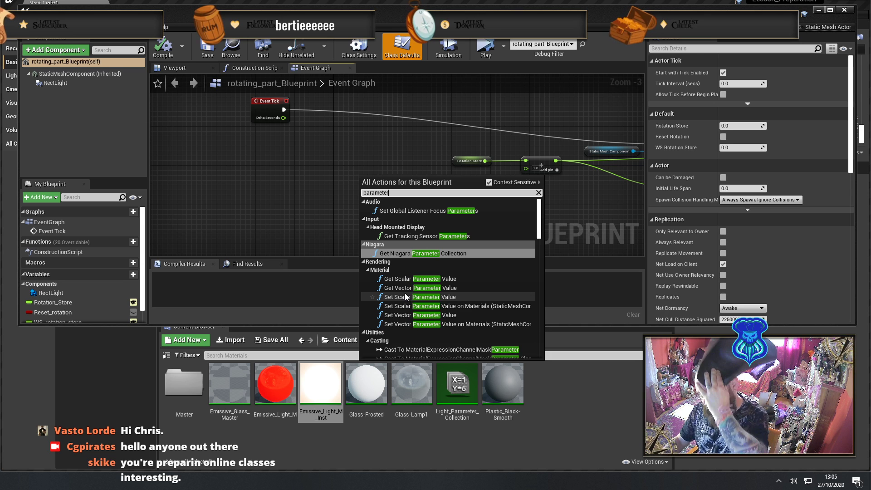
click(417, 315)
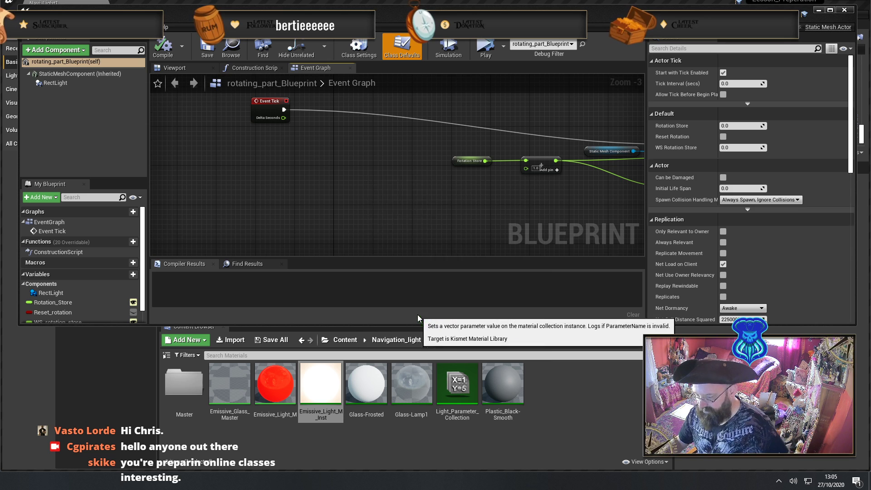
drag(381, 178, 339, 163)
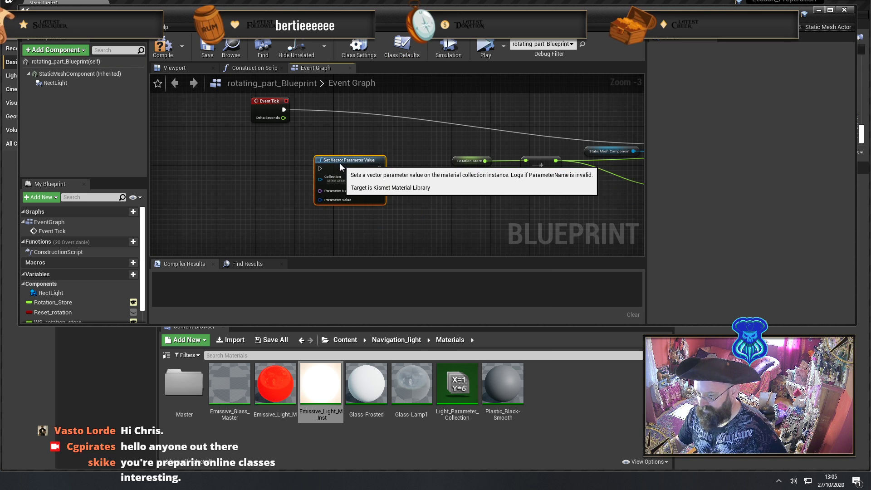
right_drag(340, 213, 206, 218)
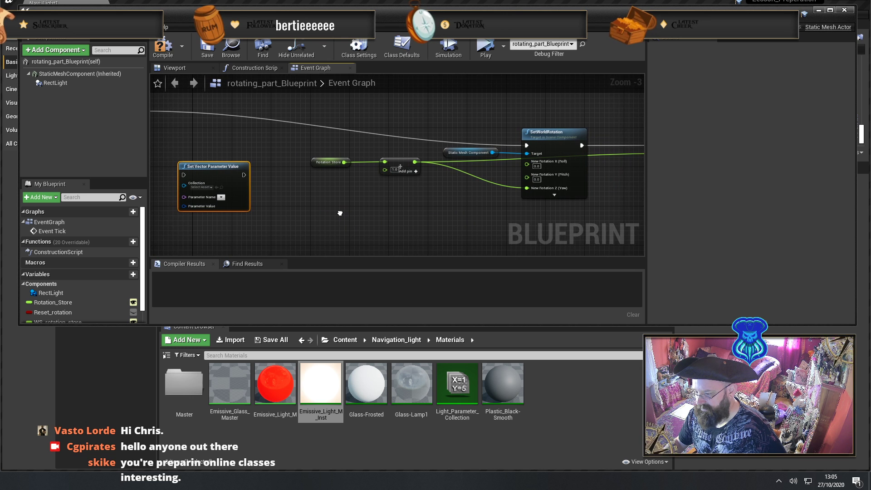
right_drag(340, 212, 405, 197)
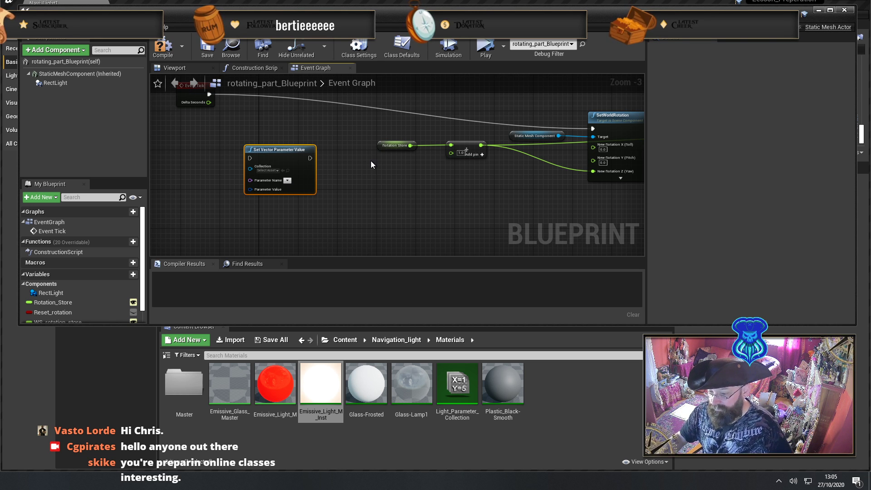
right_drag(214, 145, 240, 165)
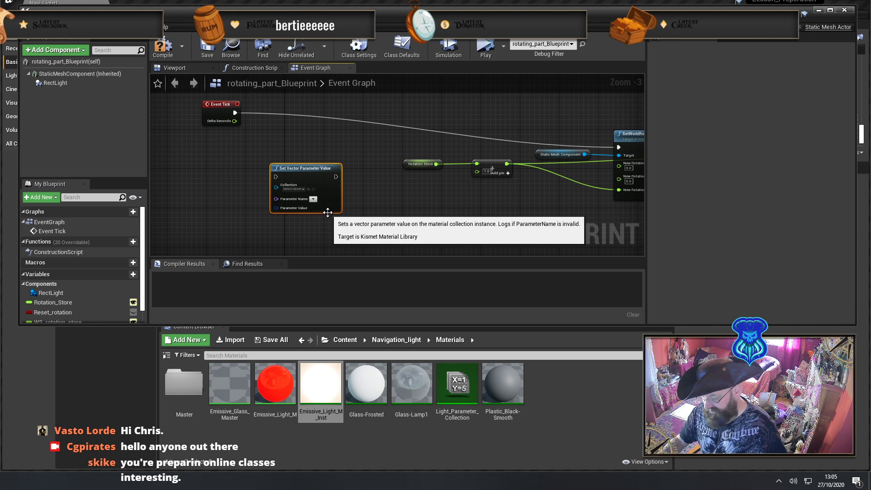
Add a Get Vector Parameter Value node to the blueprint's Construction Script and place it beside the Construction Script entry node
click(261, 68)
right_drag(358, 221, 190, 142)
right_click(358, 222)
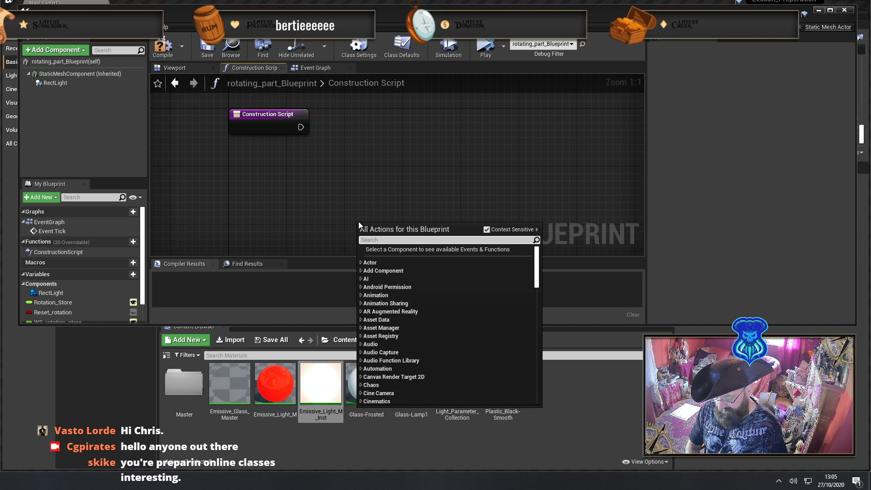
text(collection)
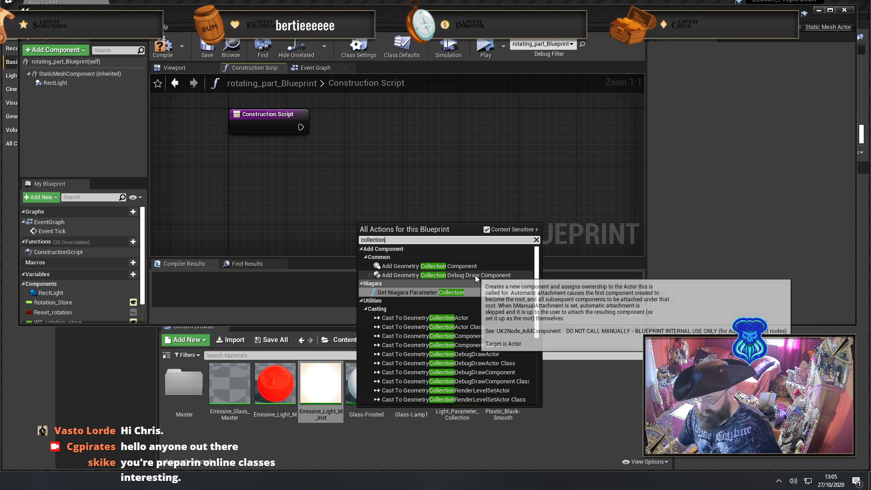
key(ctrl+a)
text(para)
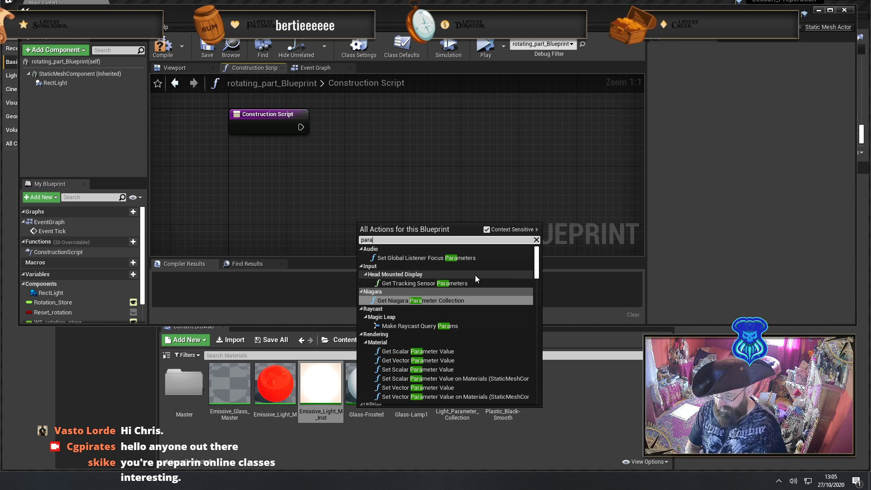
text(meter)
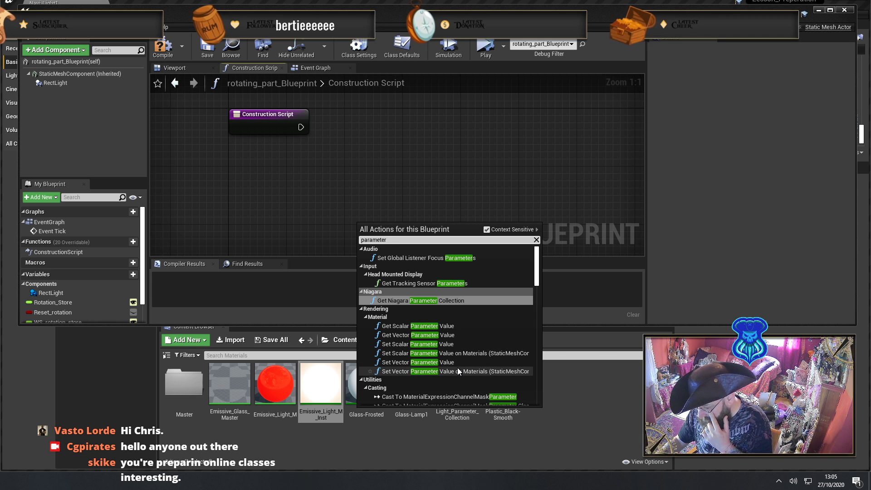
click(445, 334)
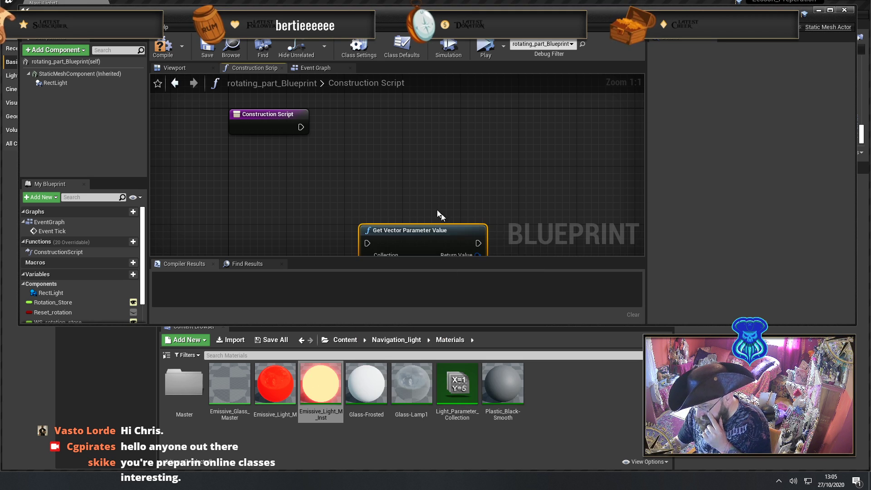
drag(407, 230, 421, 114)
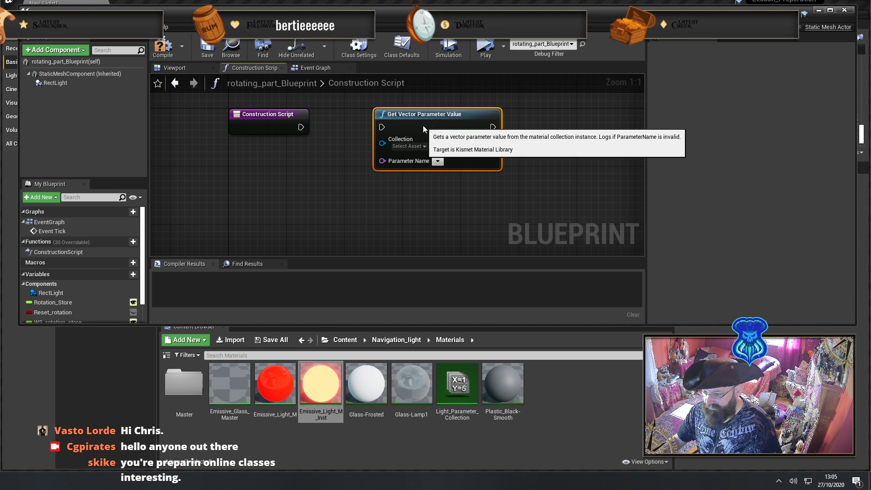
Connect the Construction Script entry to Get Vector Parameter Value and set its collection to Light_Parameter_Collection and its parameter to Colour
drag(300, 127, 382, 127)
click(423, 146)
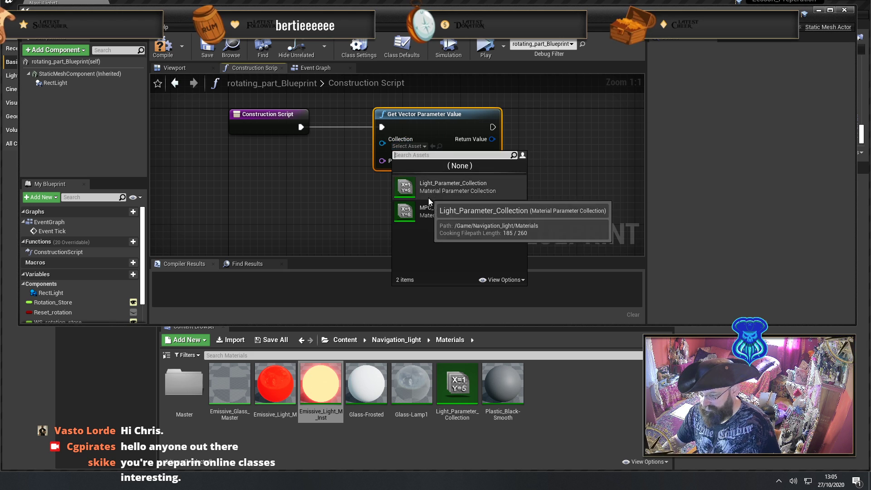
click(429, 192)
click(435, 162)
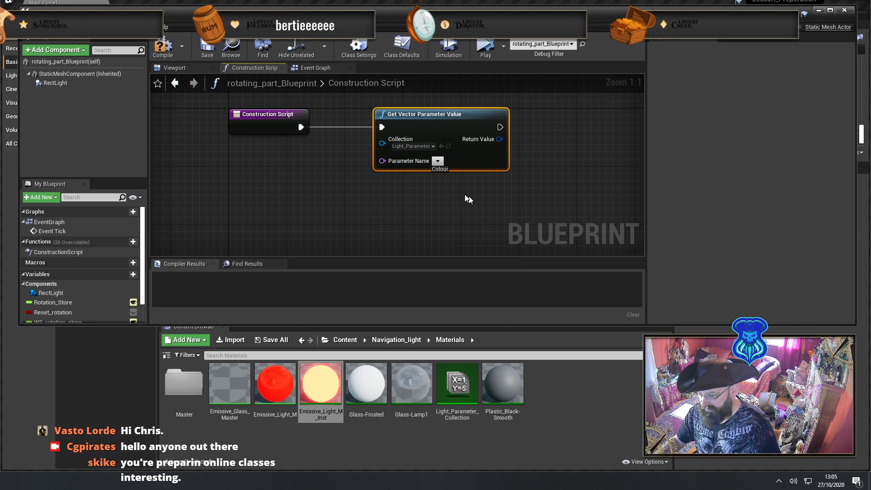
click(439, 170)
Add a RectLight reference and a Set Light Color node targeting it, placed after Get Vector Parameter Value
right_drag(490, 175, 402, 188)
drag(202, 99, 453, 178)
text(set col)
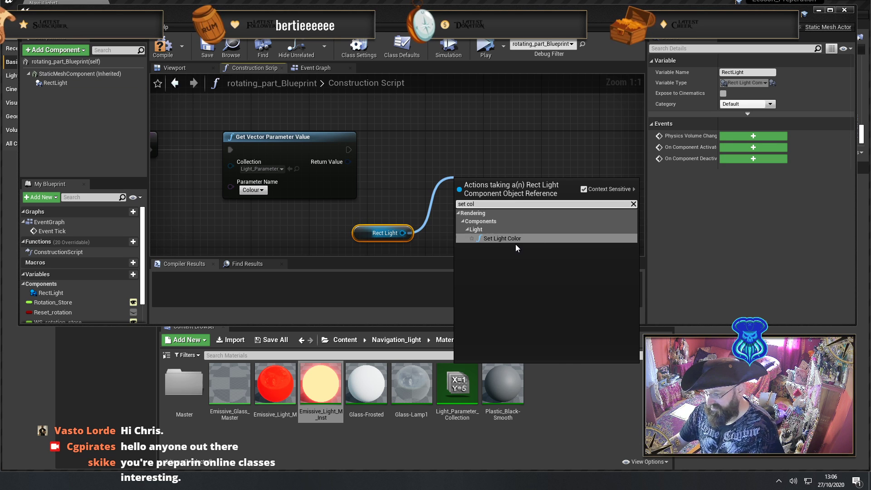
click(515, 239)
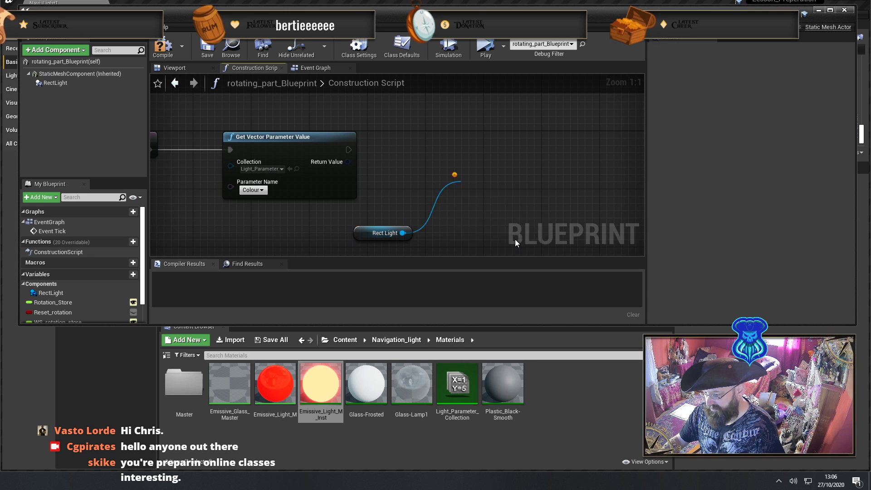
drag(508, 185, 514, 138)
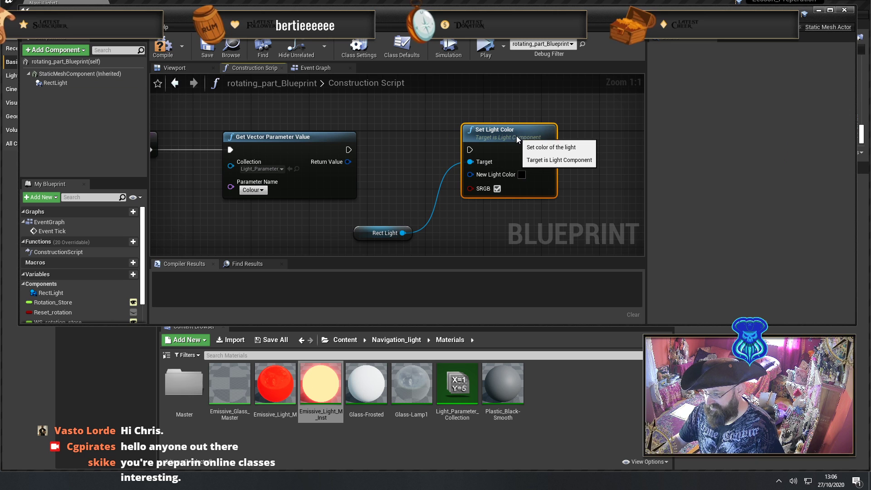
Connect Get Vector Parameter Value's execution output and Return Value to Set Light Color's execution and New Light Color inputs, and compile and save the blueprint
drag(348, 149, 470, 150)
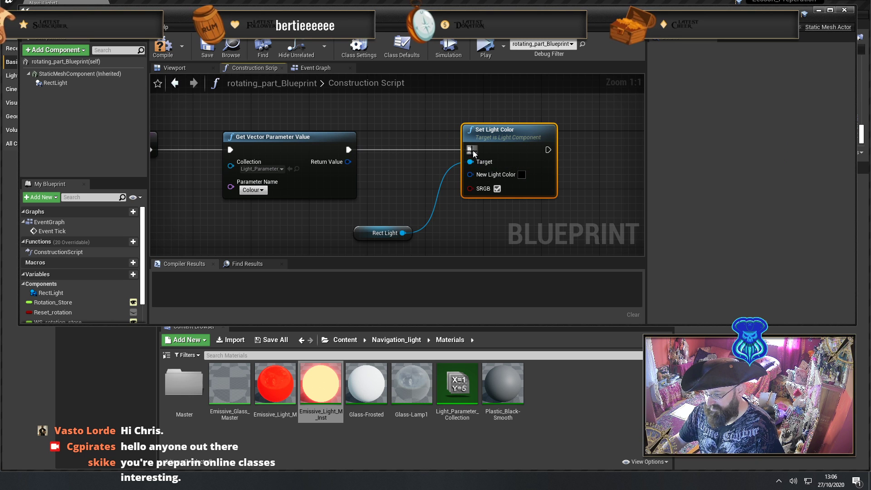
right_drag(402, 180, 433, 149)
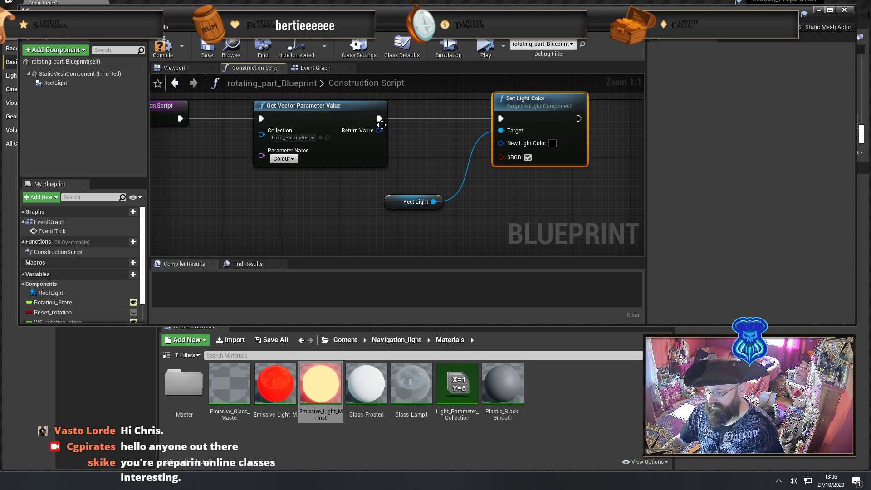
drag(378, 130, 503, 143)
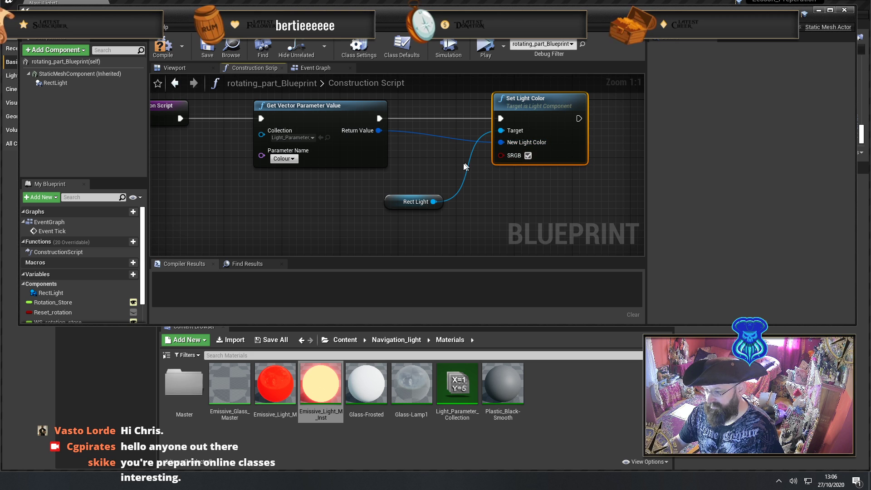
click(162, 47)
click(210, 49)
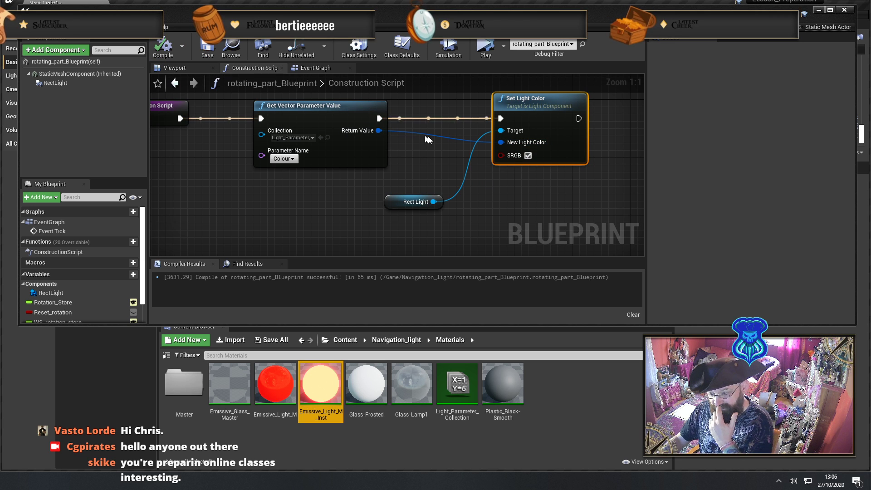
right_drag(450, 145, 303, 164)
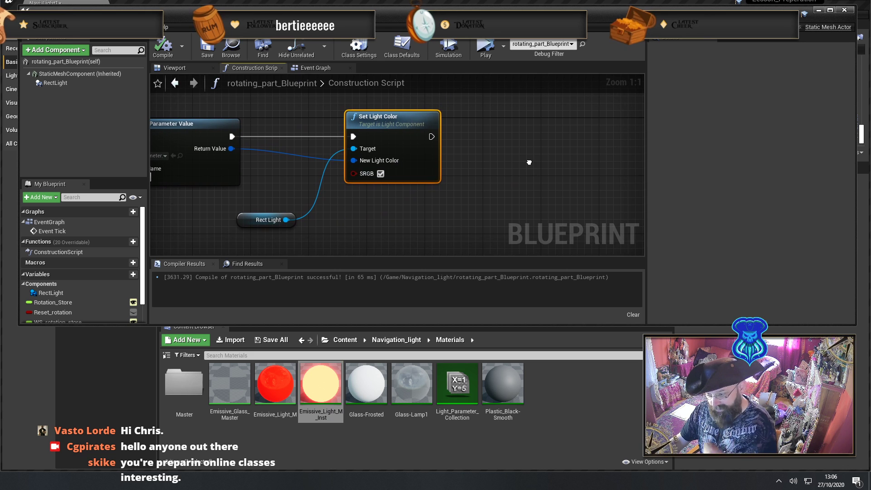
right_click(540, 157)
text(multi)
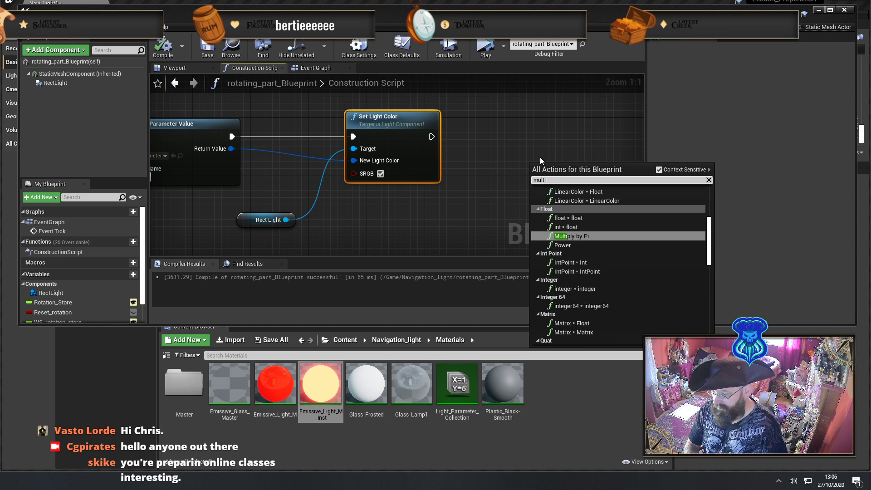
key(Escape)
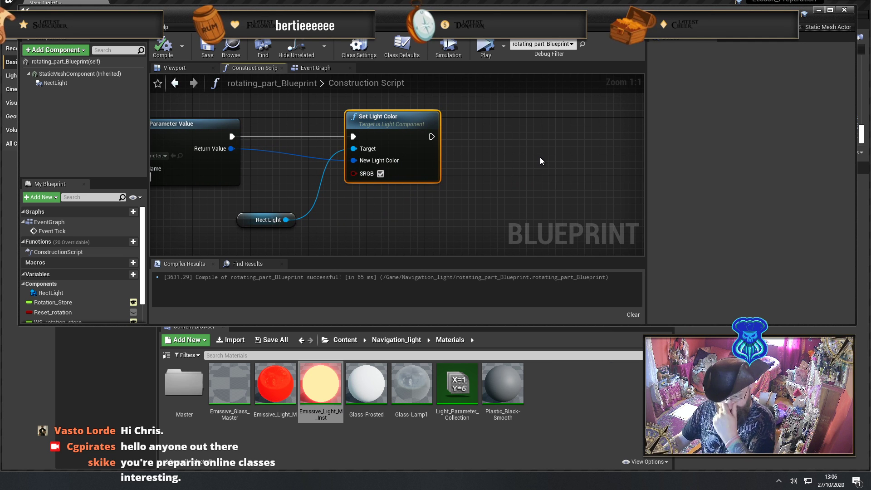
Add a Get Scalar Parameter Value node connected to Set Light Color's execution output and place it after that node
right_drag(472, 209, 406, 171)
drag(383, 130, 457, 132)
text(scalar)
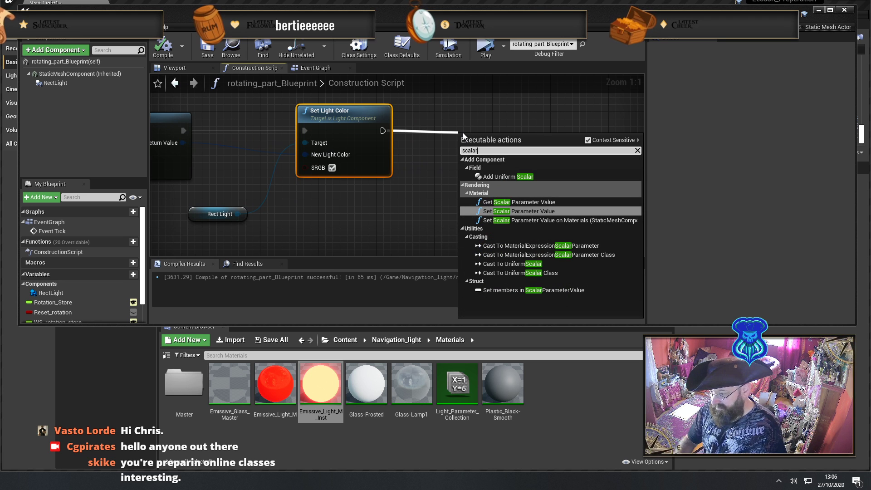
click(517, 201)
drag(512, 139, 518, 125)
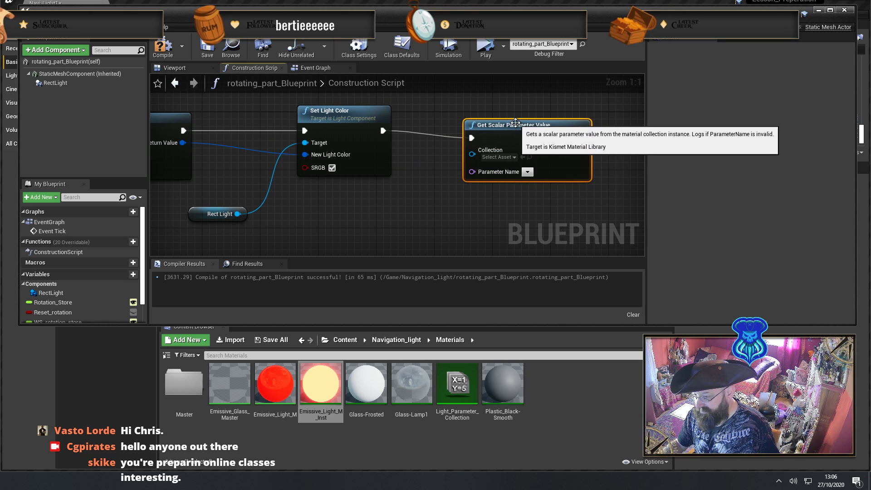
Set Get Scalar Parameter Value's collection to Light_Parameter_Collection and its parameter to Strength, and align the node with Set Light Color
click(501, 156)
click(521, 197)
click(527, 172)
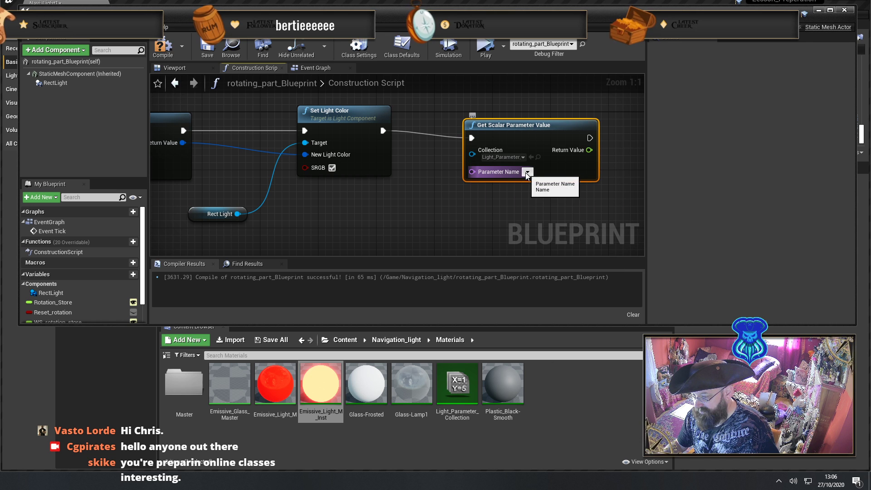
click(535, 181)
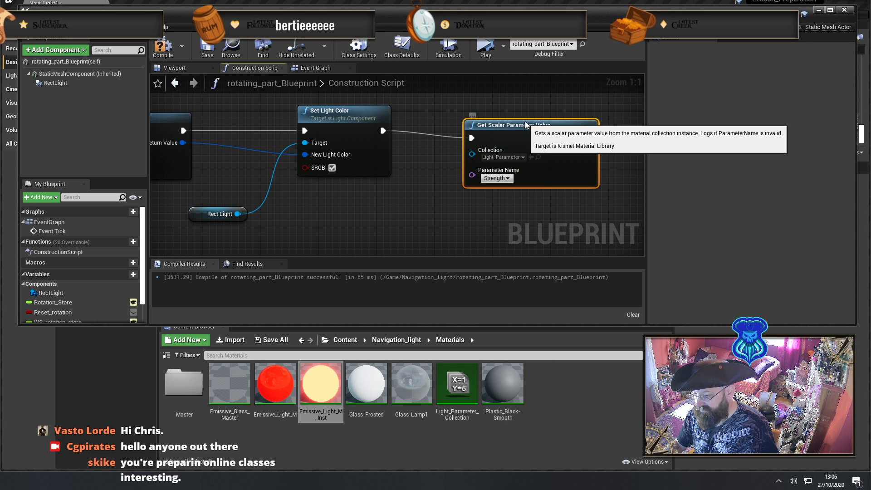
drag(522, 121, 522, 114)
right_drag(605, 197, 378, 180)
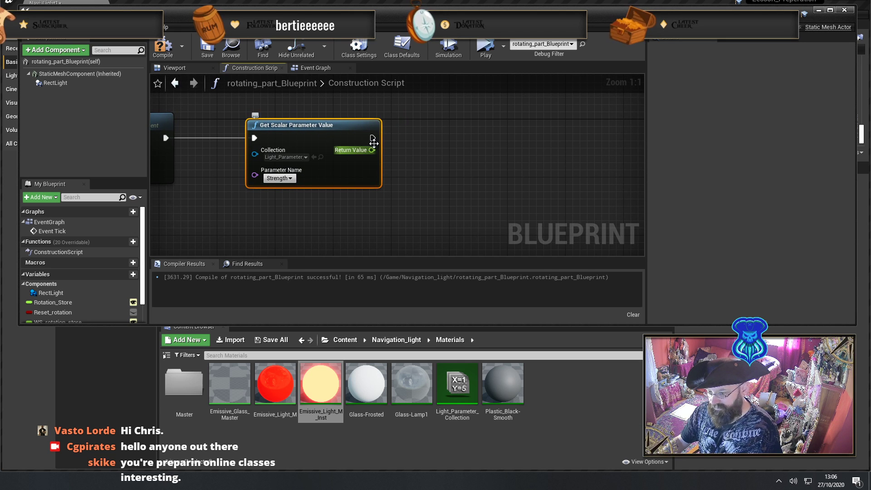
Add a Set Intensity node targeting the Rect Light reference and connect Get Scalar Parameter Value's execution output to it
right_drag(257, 219, 382, 199)
scroll(382, 198, down, 1)
scroll(227, 209, down, 2)
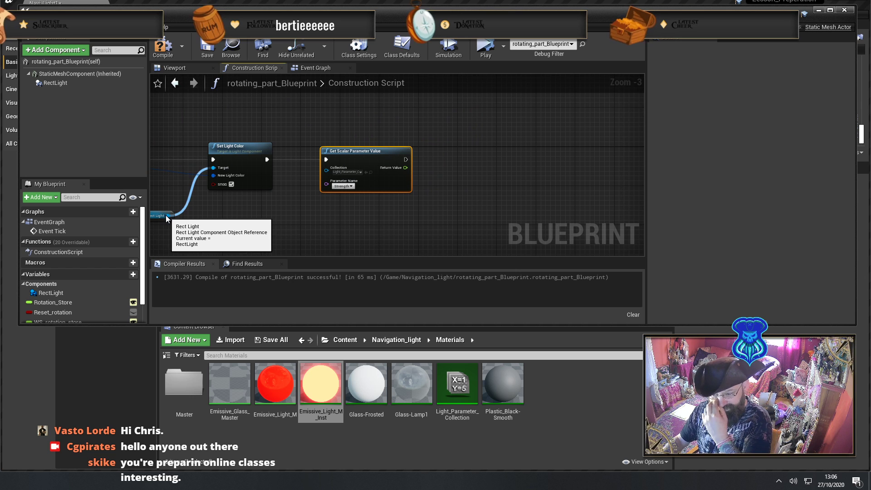
drag(165, 214, 480, 155)
text(intens)
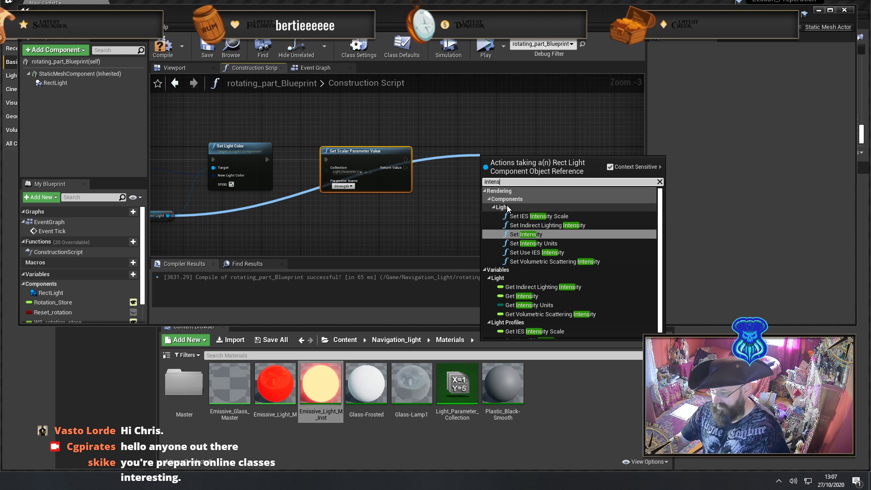
click(540, 234)
drag(515, 163, 554, 154)
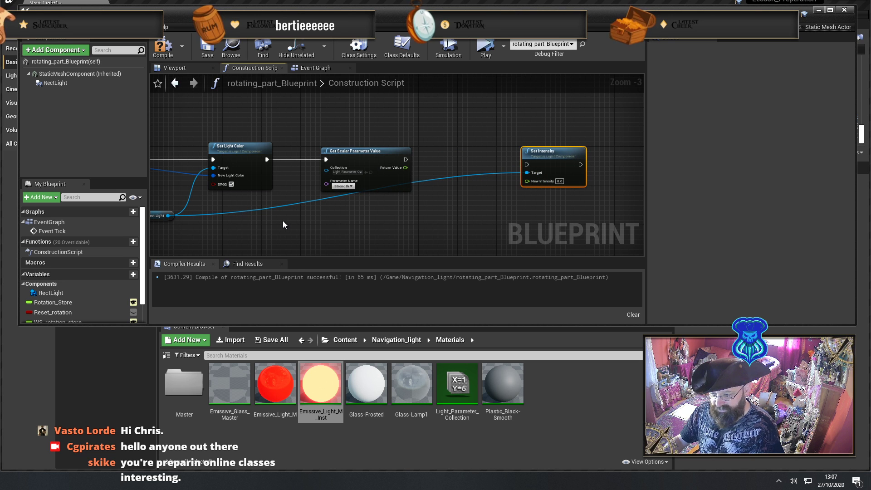
right_drag(386, 229, 355, 209)
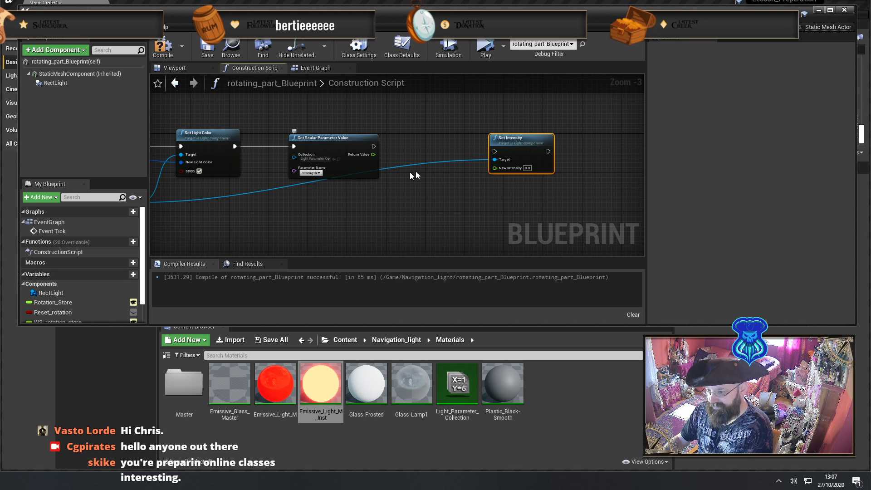
drag(521, 137, 519, 138)
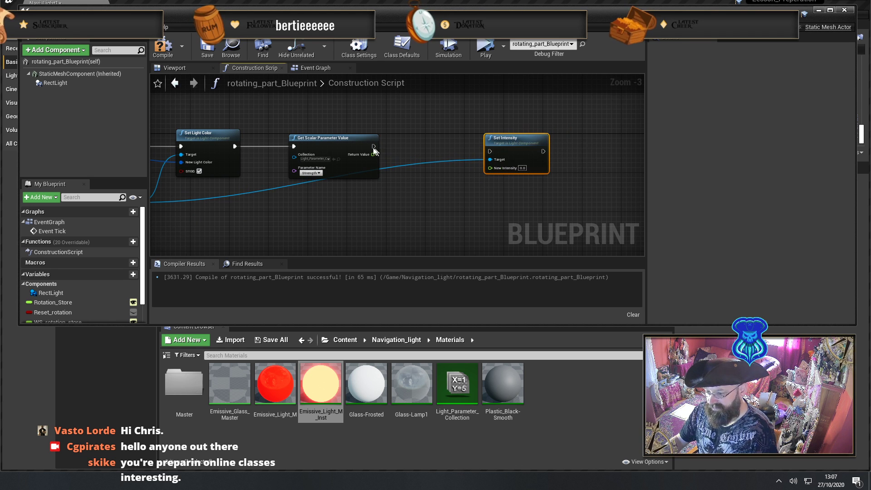
drag(376, 147, 491, 152)
drag(511, 140, 515, 135)
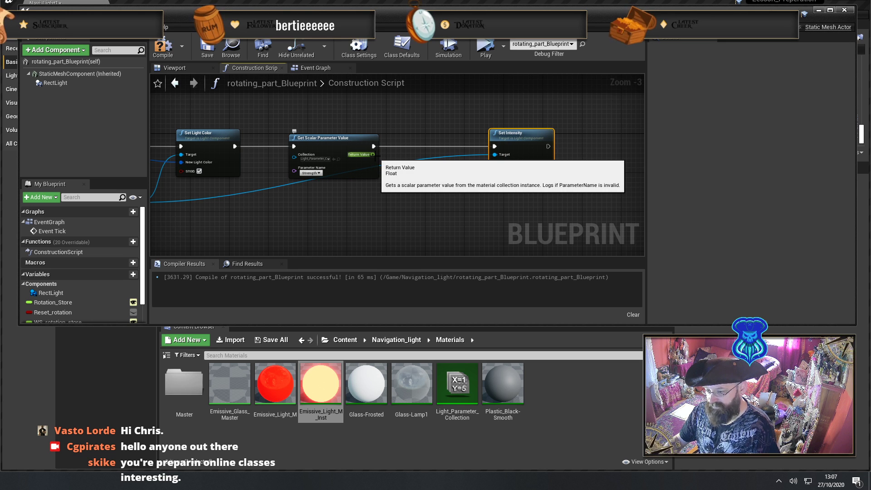
Multiply the scalar Return Value by 10 with a float * float node feeding Set Intensity's New Intensity, and compile the blueprint
drag(373, 154, 420, 189)
text(*)
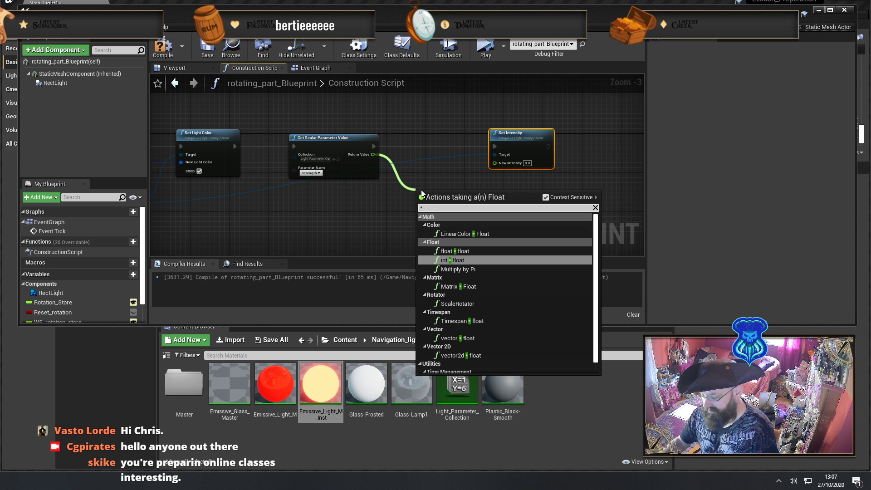
click(467, 251)
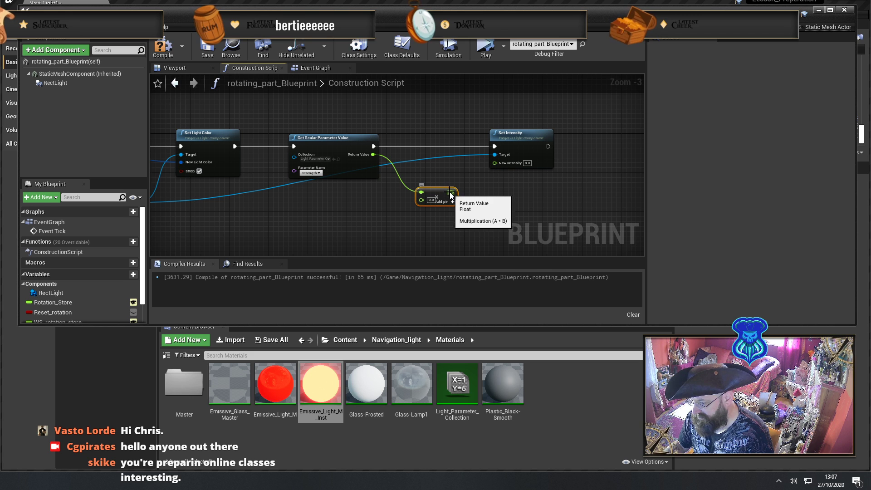
drag(451, 192, 494, 162)
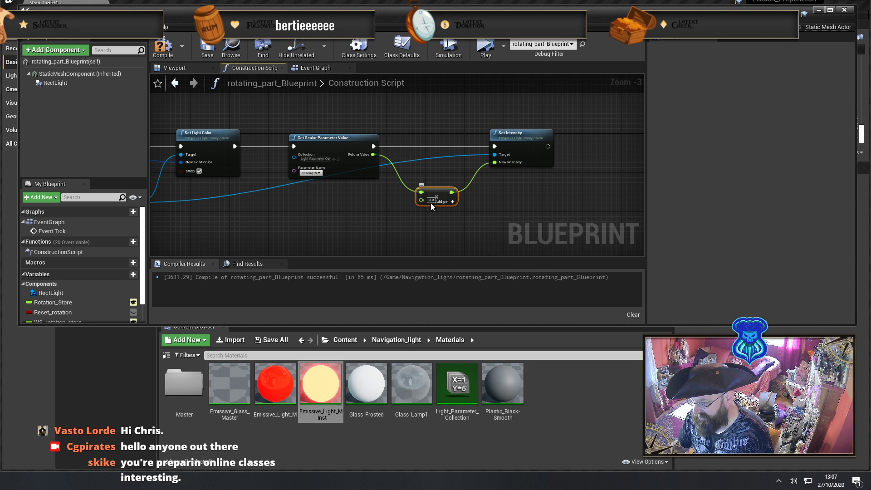
text(10)
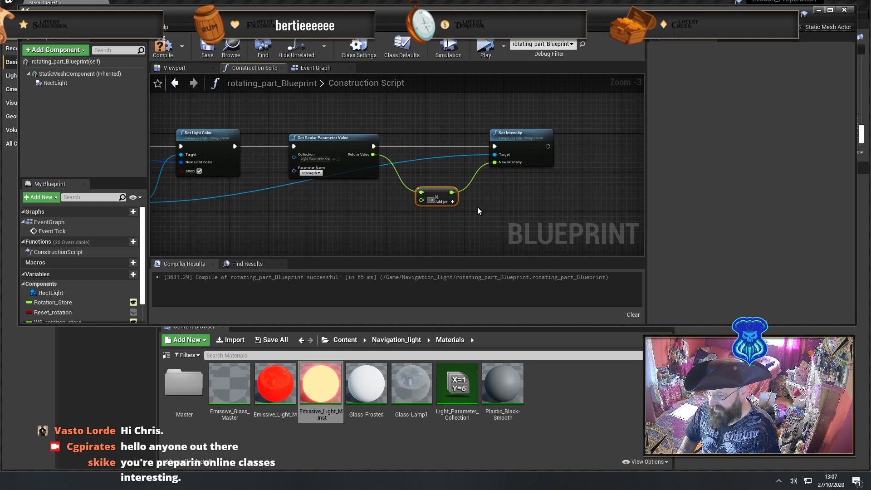
key(Return)
click(163, 45)
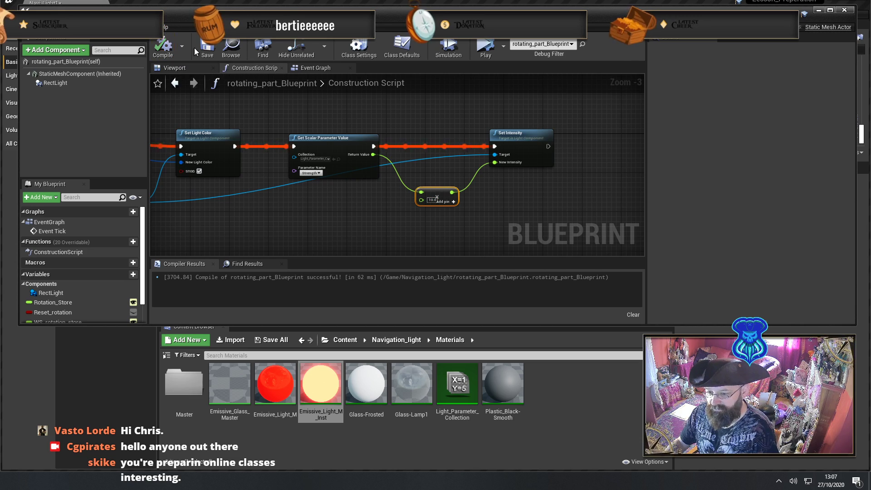
Move the blueprint window up to uncover the lamp in the level viewport, and edit the Multiply node's second factor
drag(243, 10, 0, 0)
key(alt+Tab)
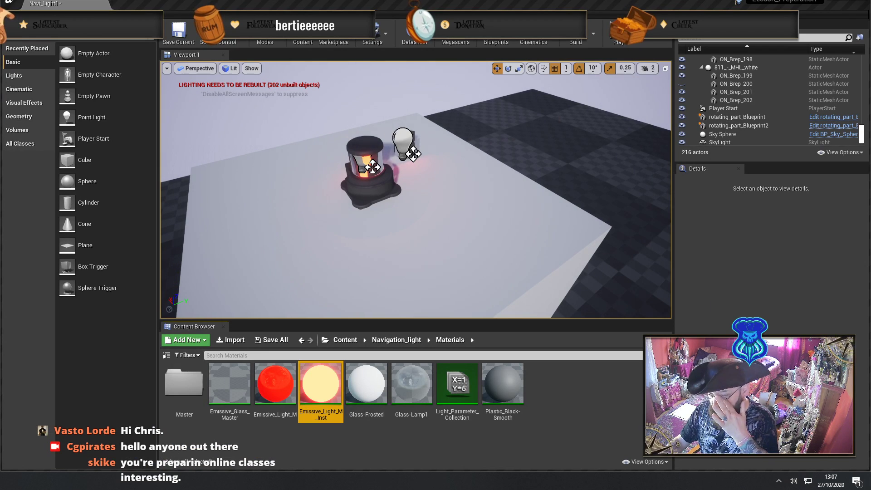
key(alt+Tab)
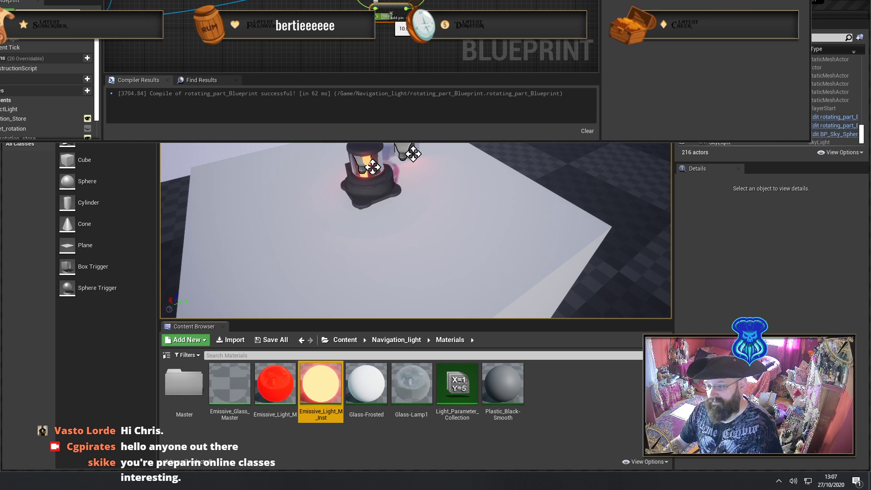
click(387, 16)
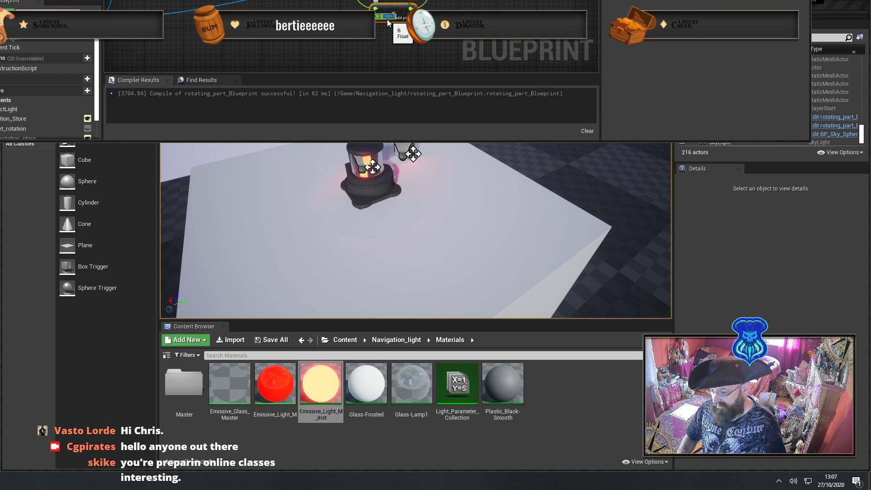
text(1)
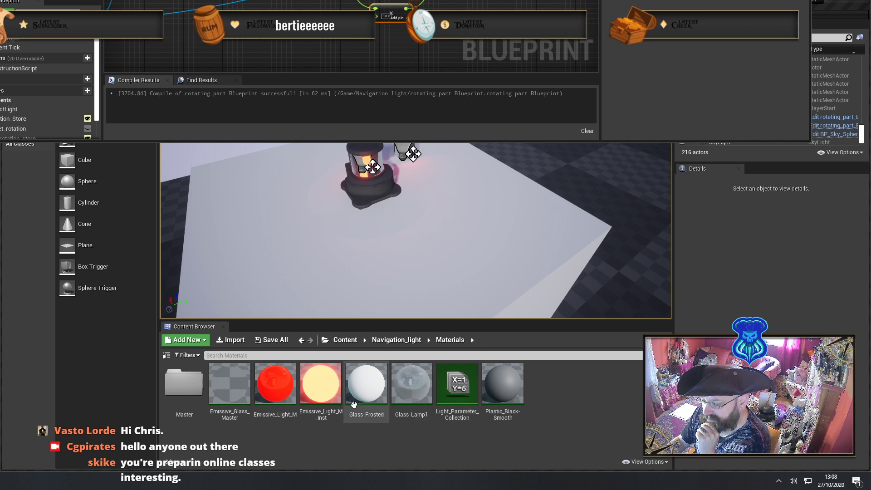
Open and save the Emissive_Light_M_Inst material instance and the Light_Parameter_Collection
click(315, 386)
double_click(315, 385)
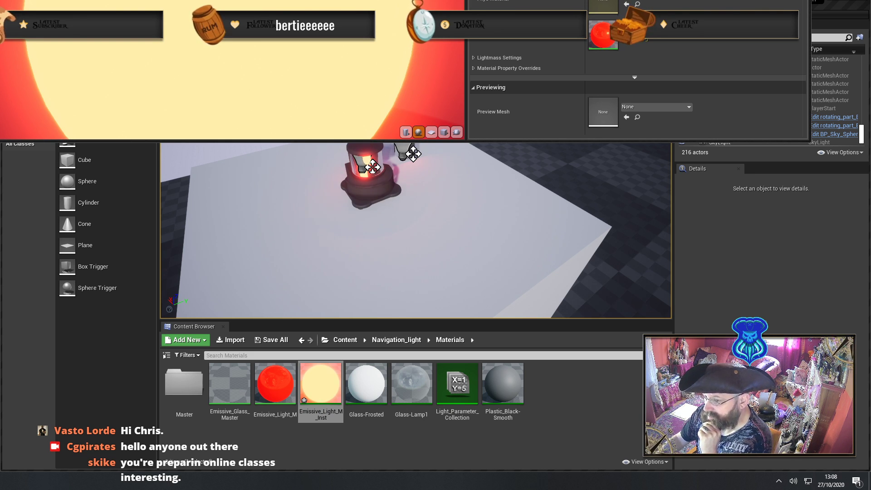
key(ctrl+s)
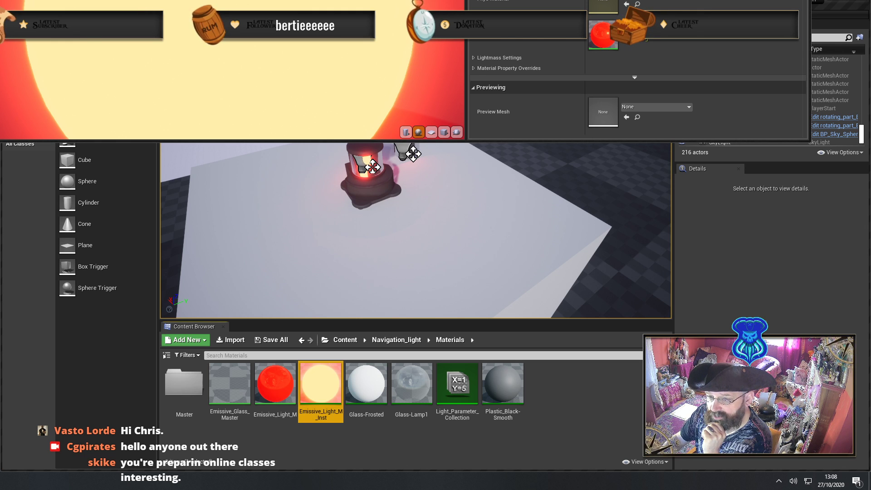
click(523, 425)
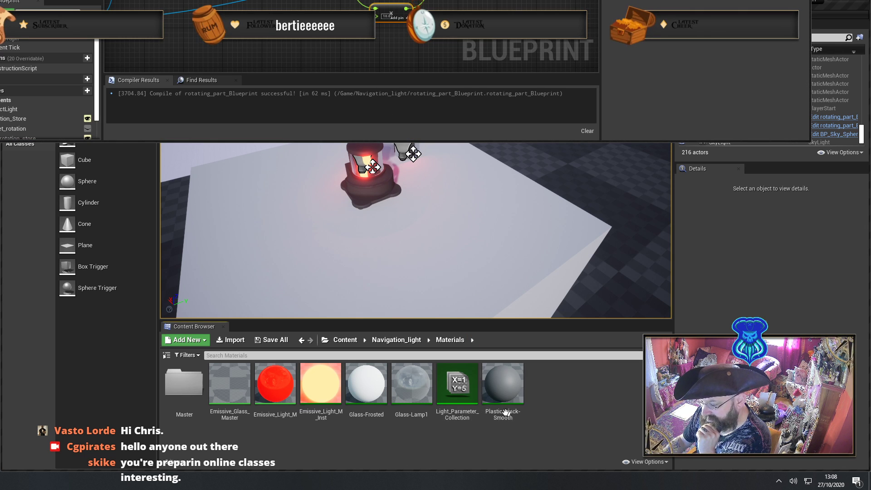
double_click(456, 385)
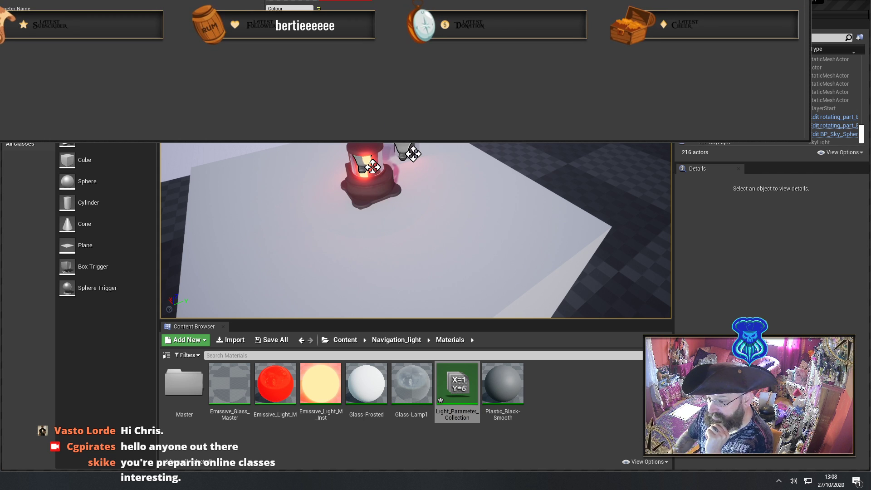
key(ctrl+s)
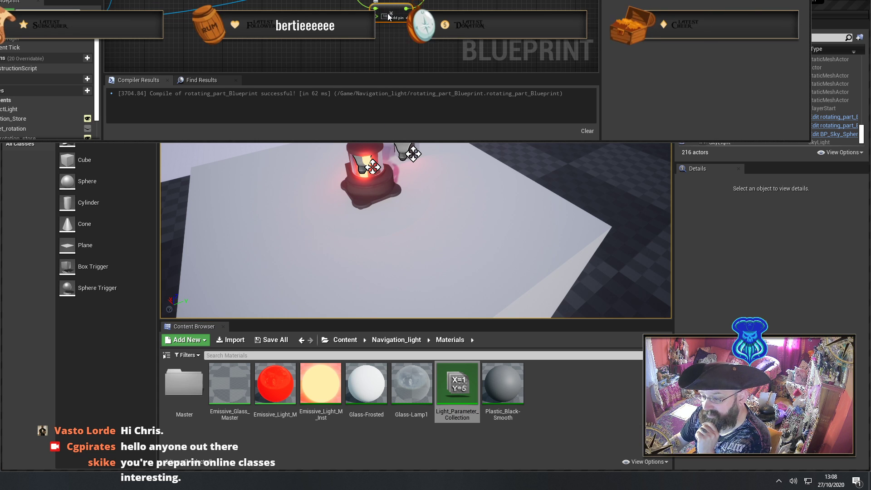
Set the Multiply node's second factor to 500 and compile the blueprint
click(386, 16)
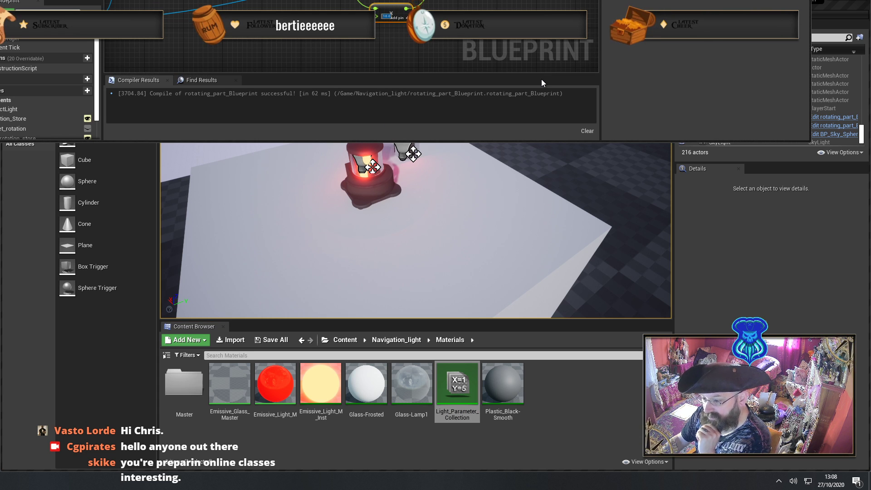
text(500.0)
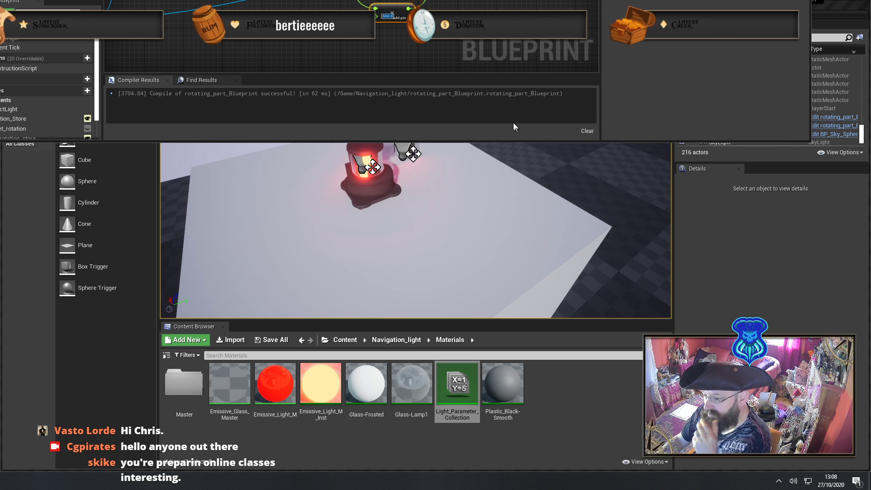
right_drag(531, 152, 496, 151)
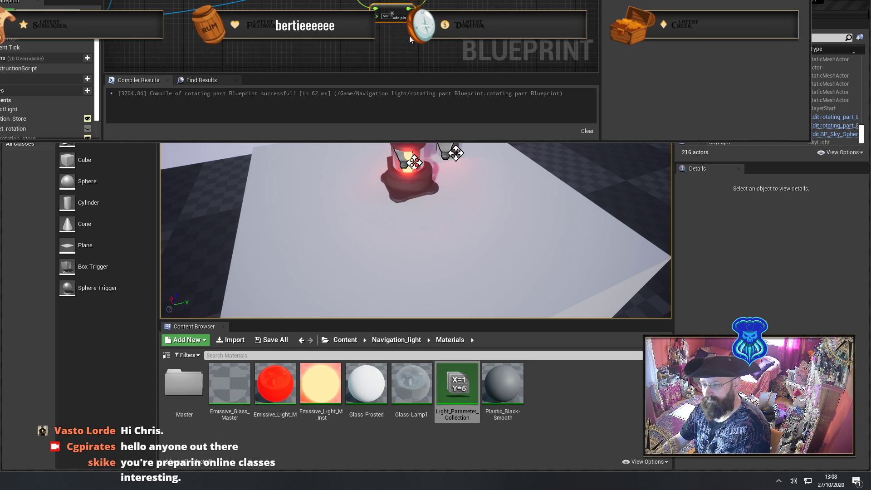
right_drag(360, 39, 352, 44)
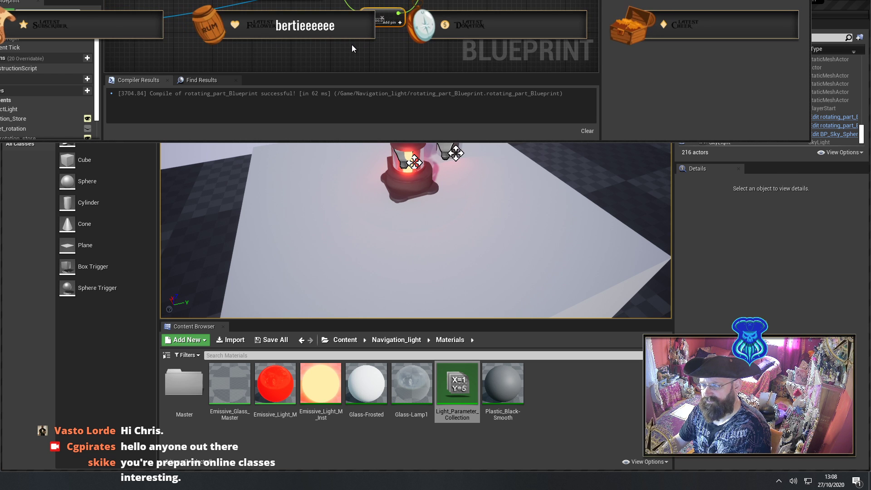
key(F7)
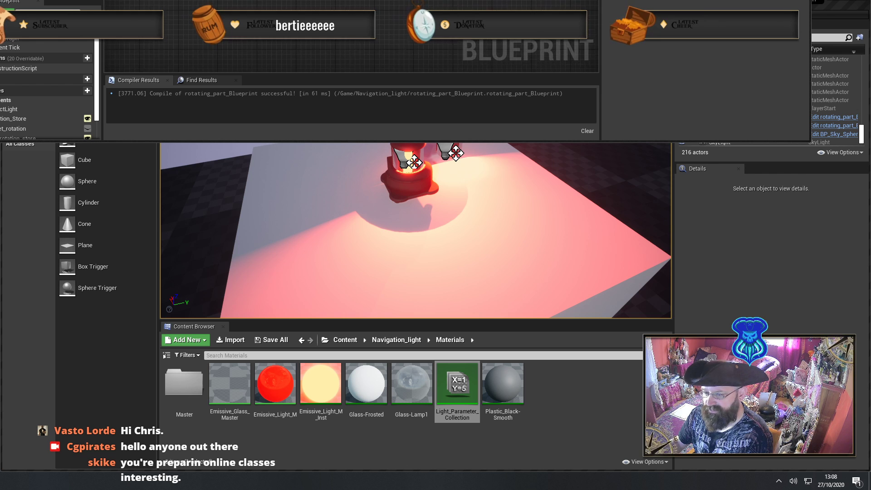
Add another Set Intensity node from the Rect Light reference and move it higher in the graph
drag(168, 12, 464, 0)
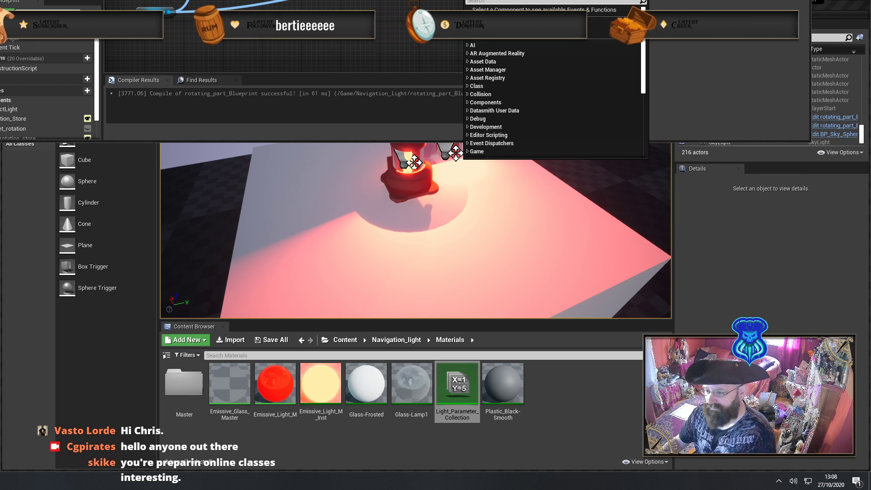
text(set in)
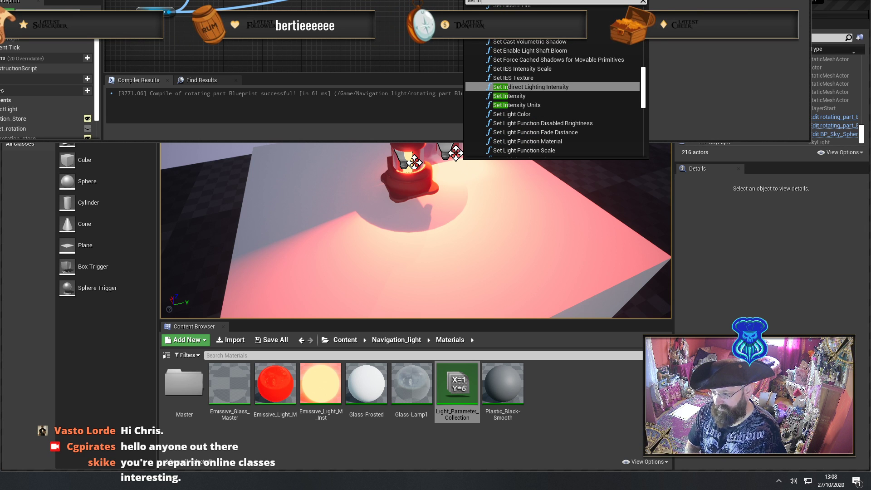
key(Down)
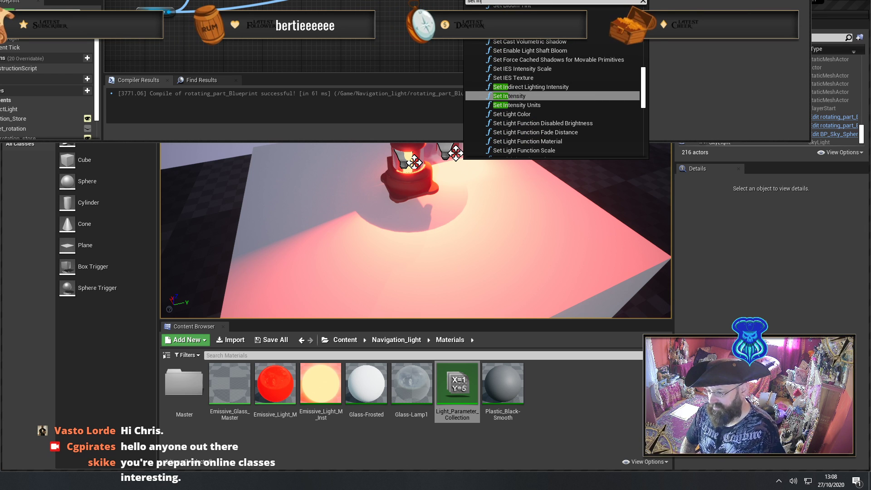
key(Return)
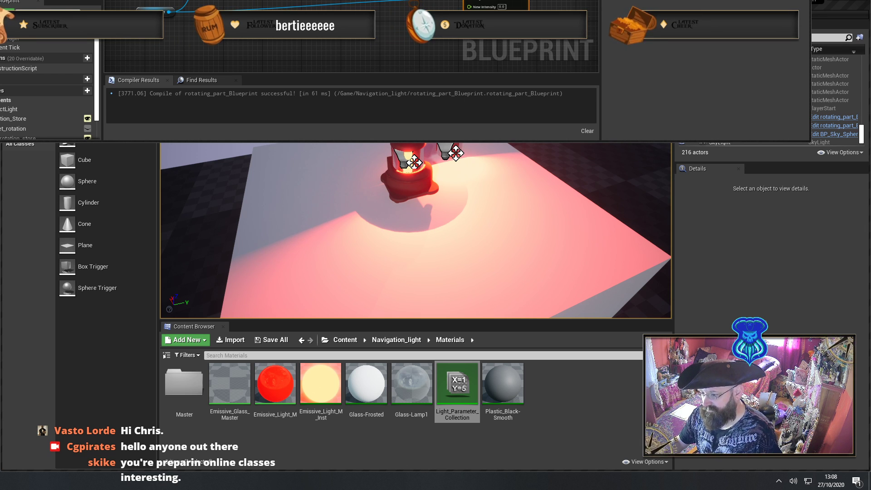
drag(494, 4, 494, 0)
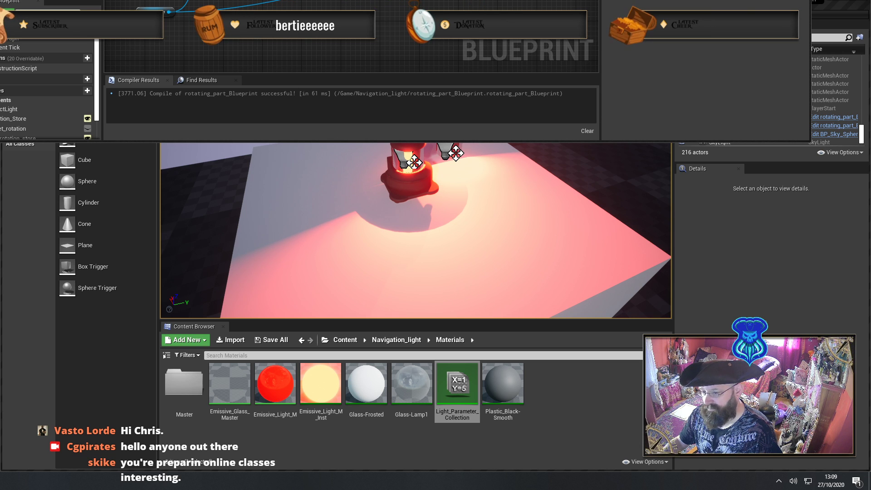
Recompile the blueprint and move its window clear of the level viewport to check the lamp's light, and return to the blueprint
key(F7)
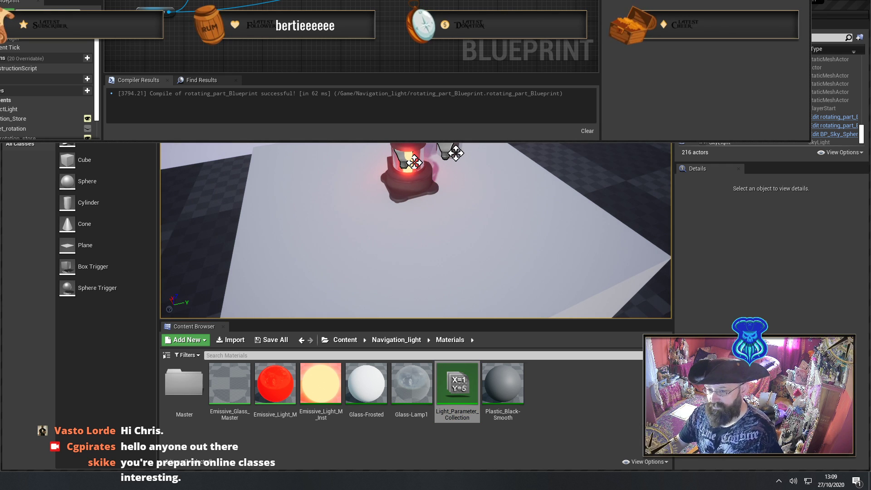
key(F7)
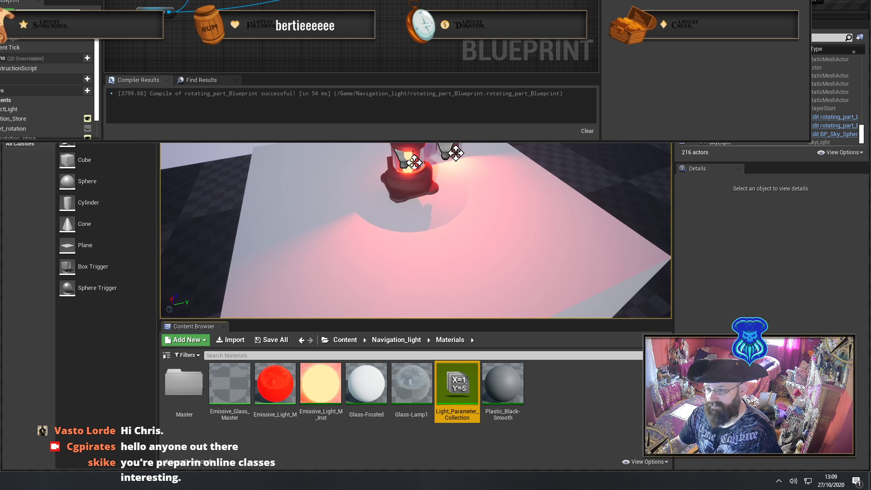
drag(408, 0, 433, 0)
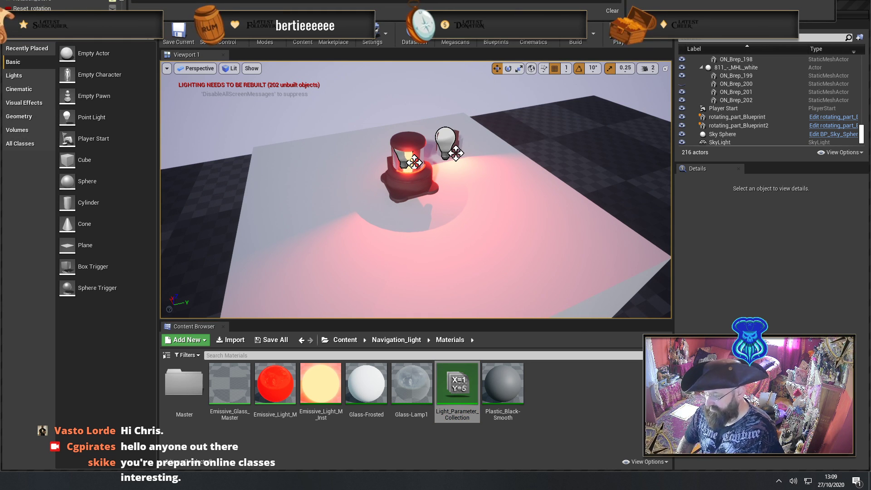
click(457, 385)
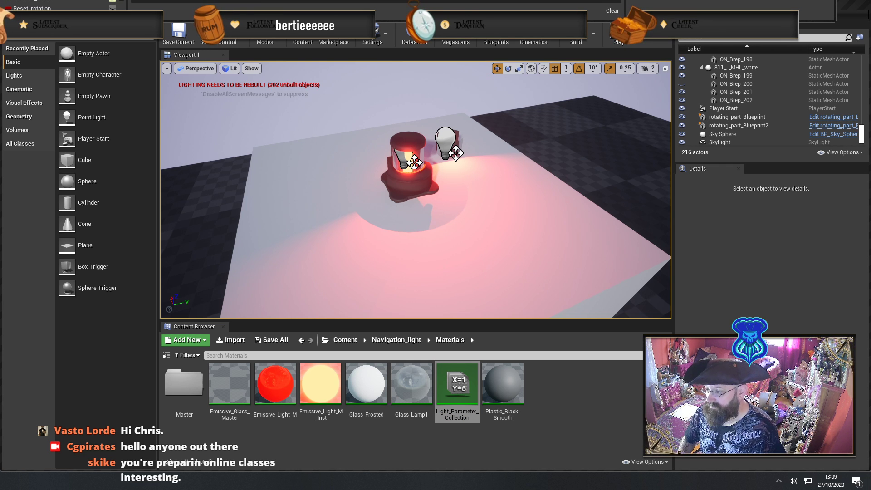
key(Return)
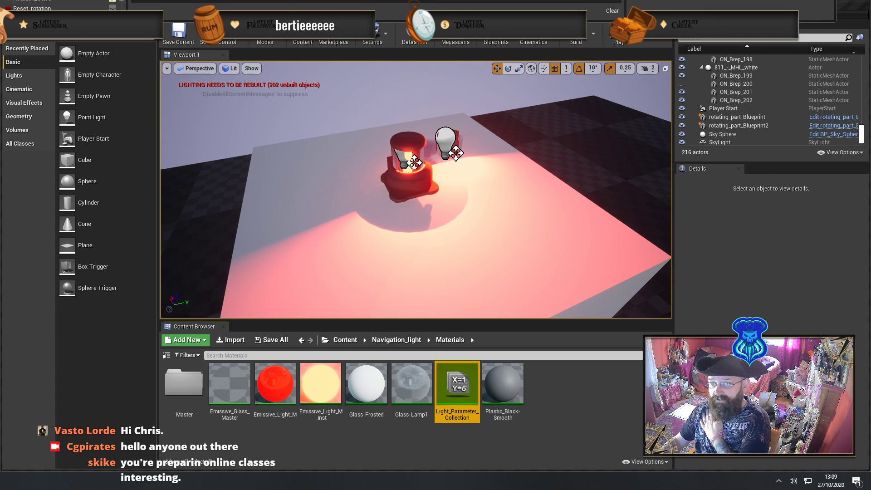
key(alt+Tab)
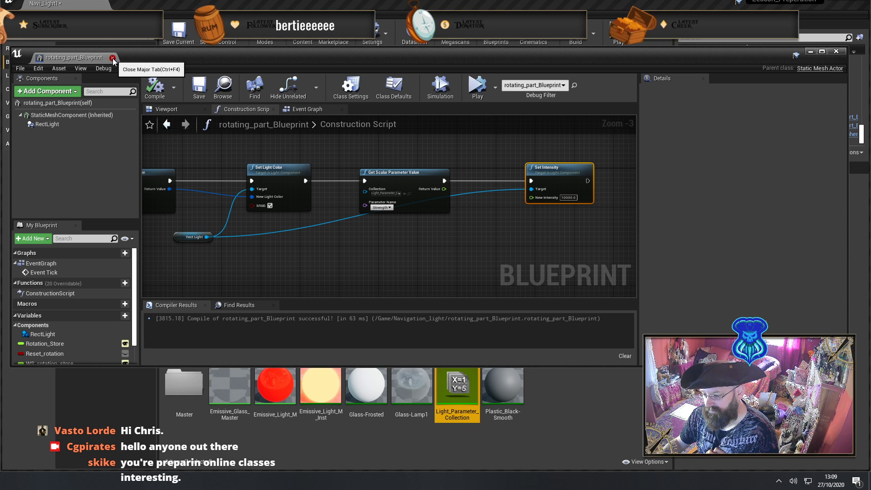
Add a float variable named Intensity to the blueprint and make it instance editable
scroll(102, 271, down, 3)
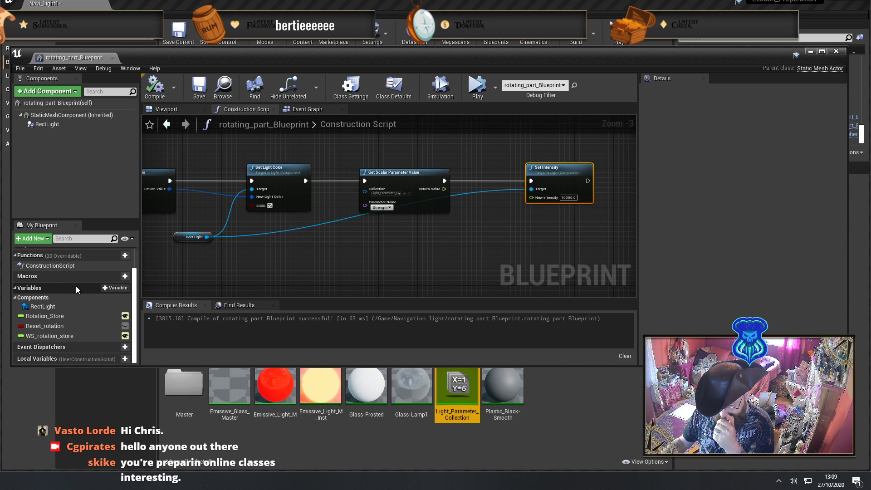
click(114, 288)
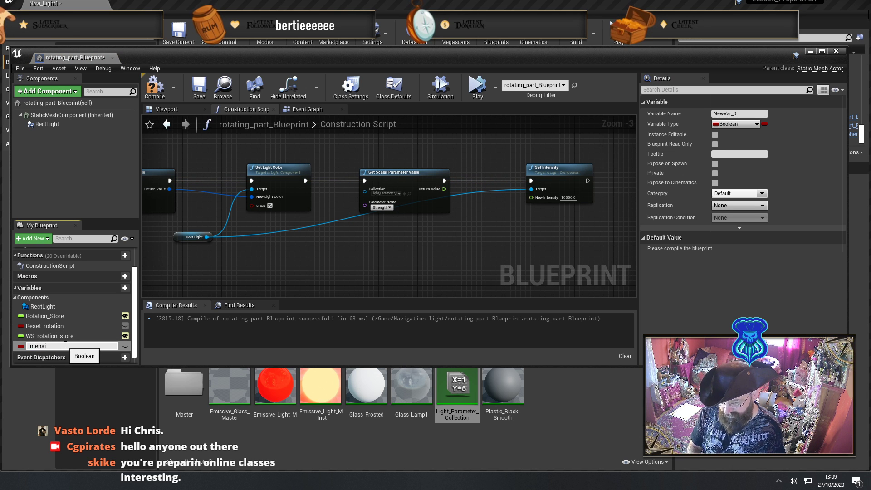
text(Intensity)
key(Return)
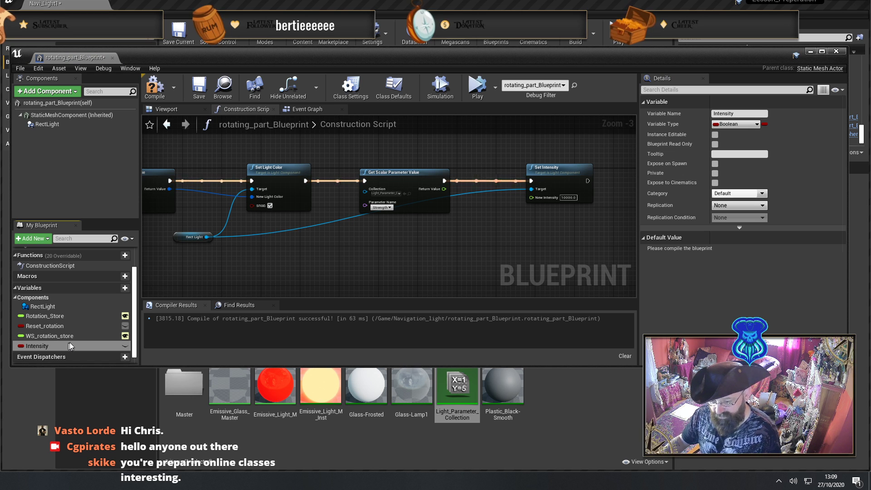
click(124, 346)
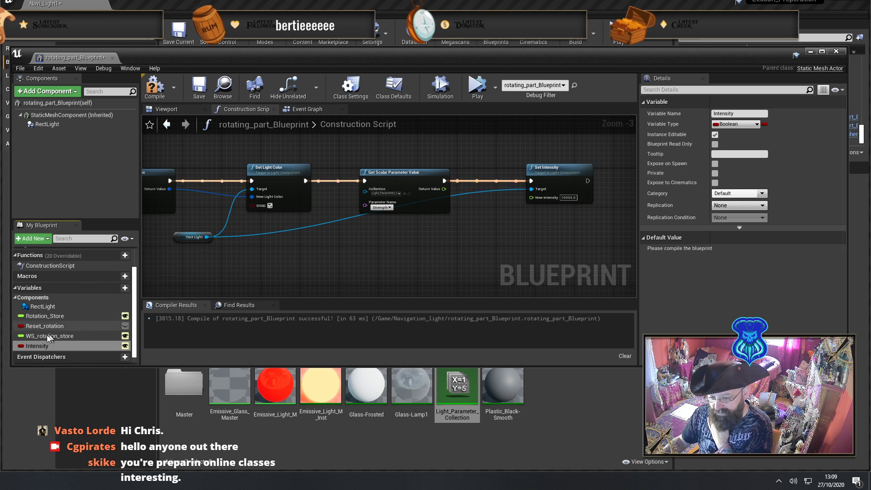
click(728, 124)
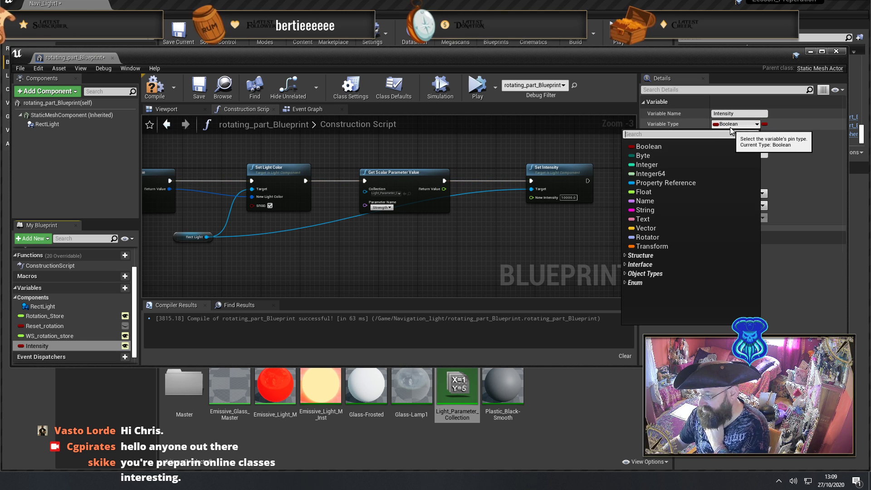
click(660, 195)
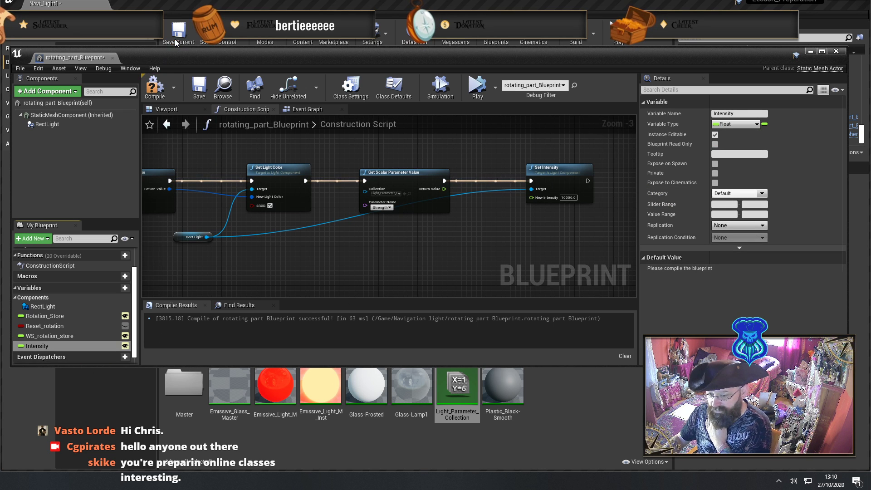
Compile and save the blueprint, and set the Intensity variable's default value to 10000
click(154, 86)
click(199, 86)
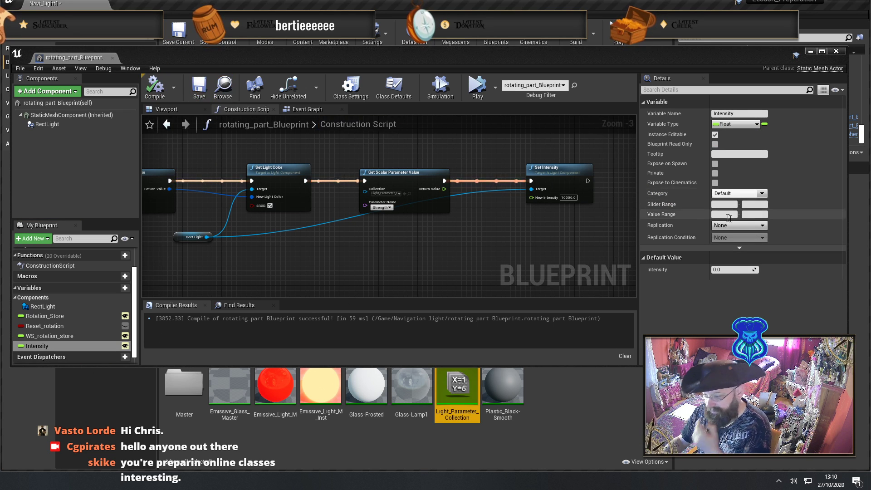
click(730, 269)
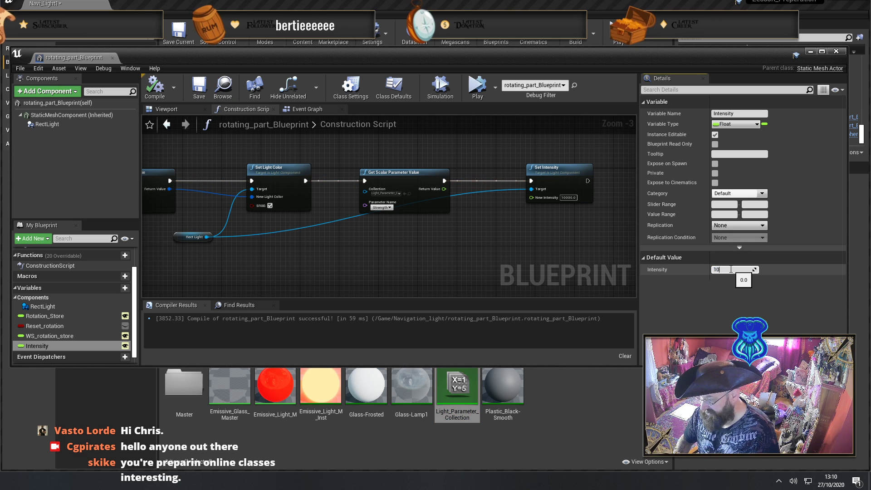
text(10000)
key(Return)
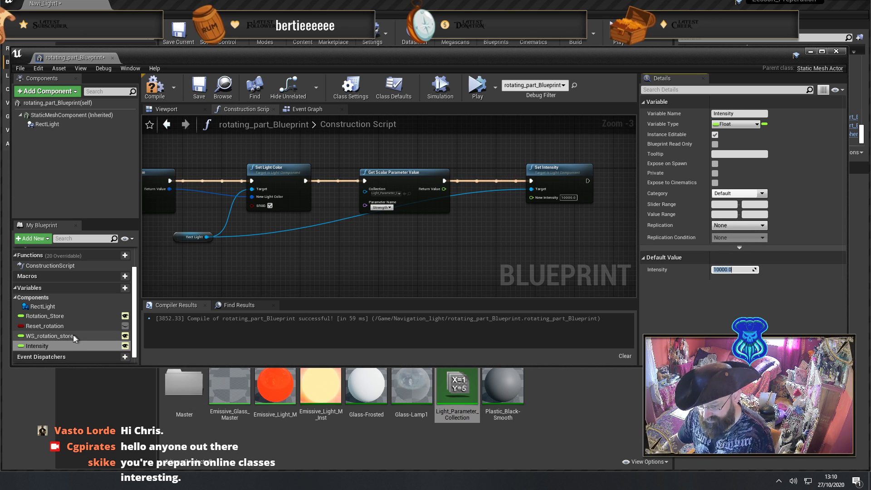
Place a Get Intensity node in the Construction Script, connect it to Set Intensity's New Intensity input, and compile
drag(55, 345, 368, 247)
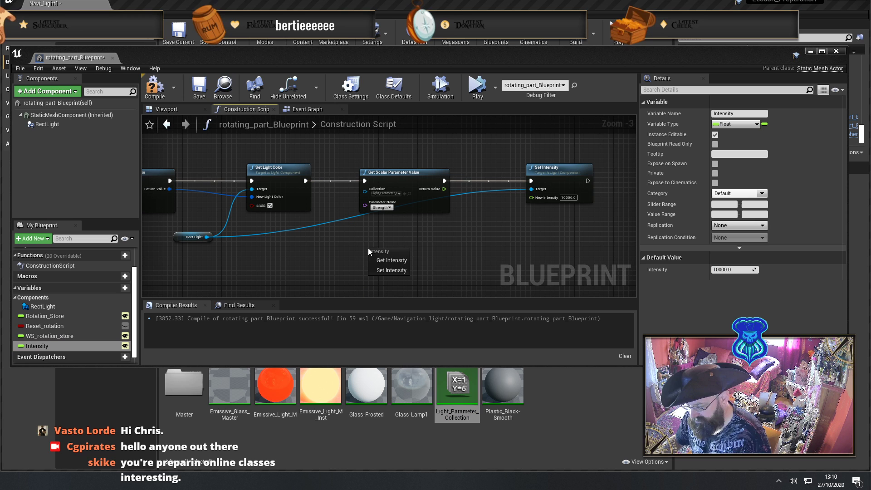
click(391, 261)
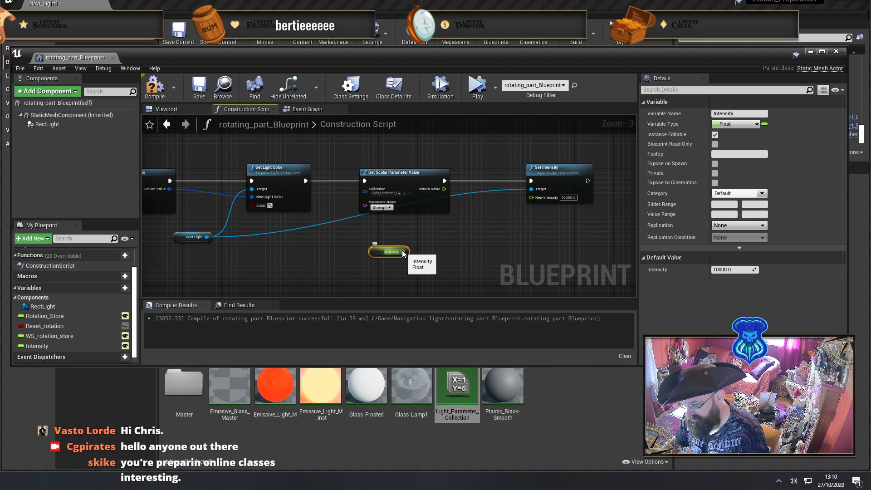
drag(402, 252, 532, 197)
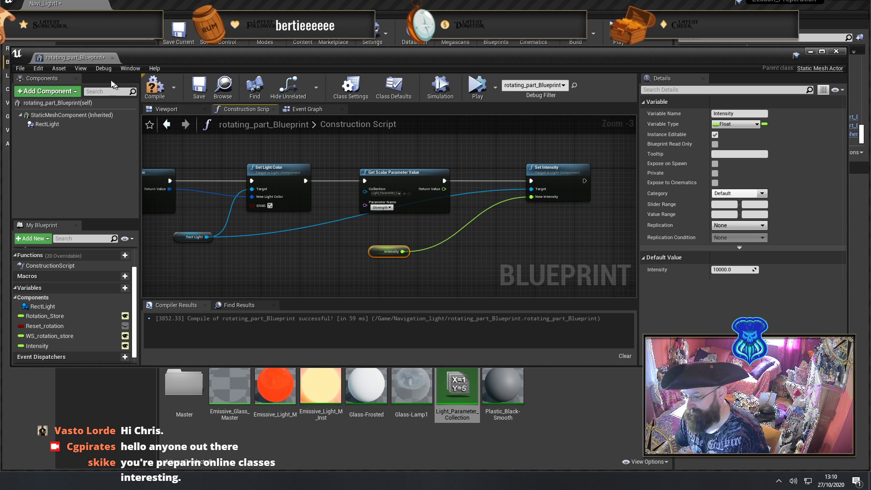
click(162, 95)
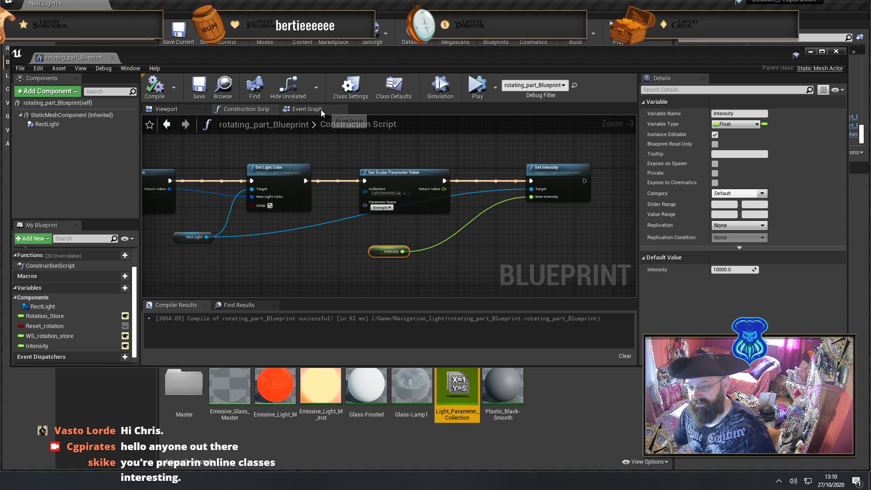
Review the blueprint's Event Graph and Construction Script, and compile, save and close the blueprint
click(321, 109)
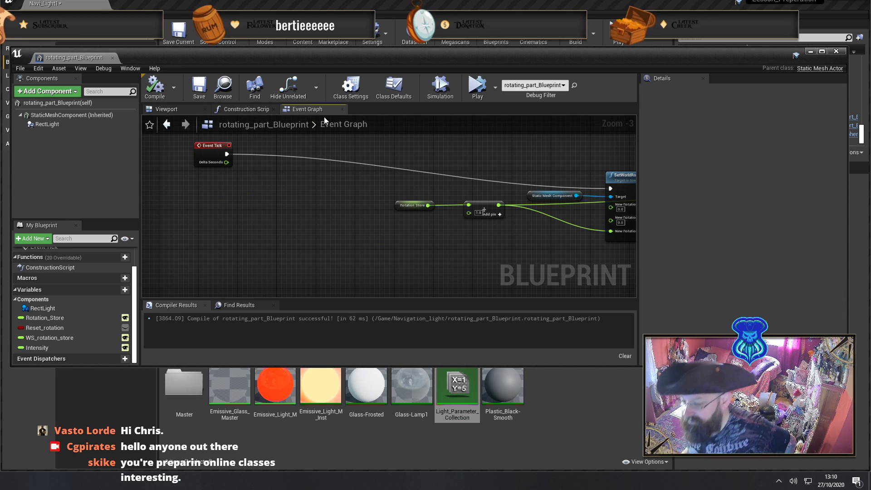
right_drag(362, 227, 340, 224)
click(247, 111)
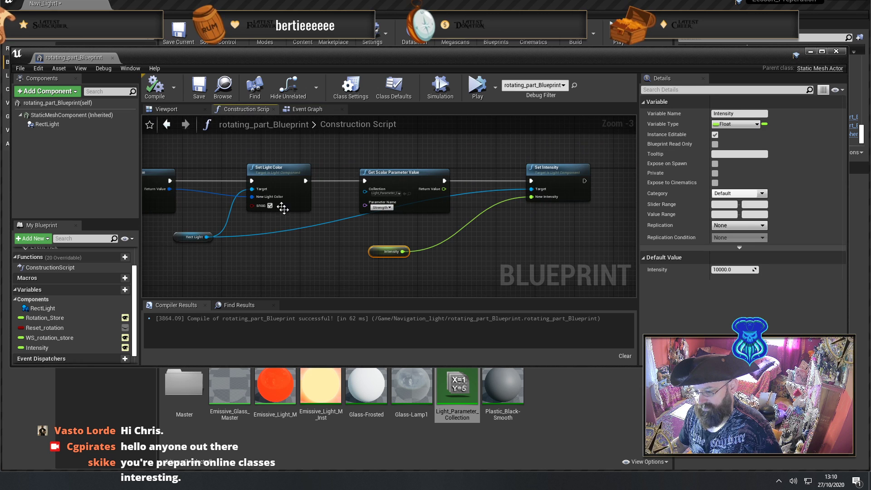
right_drag(302, 249, 457, 234)
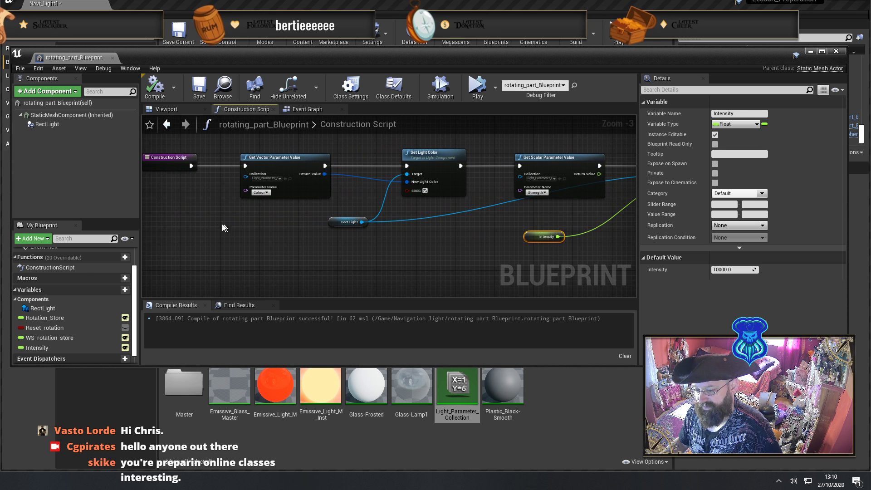
right_drag(222, 227, 310, 232)
scroll(276, 223, up, 2)
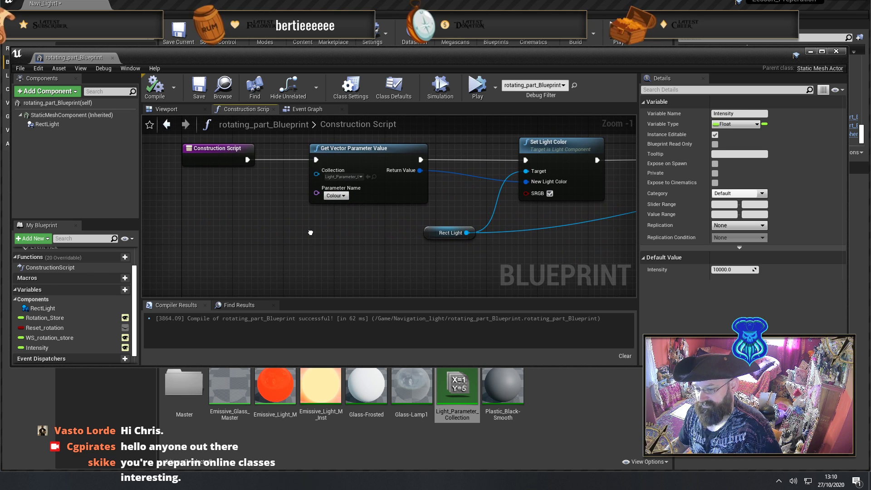
click(153, 91)
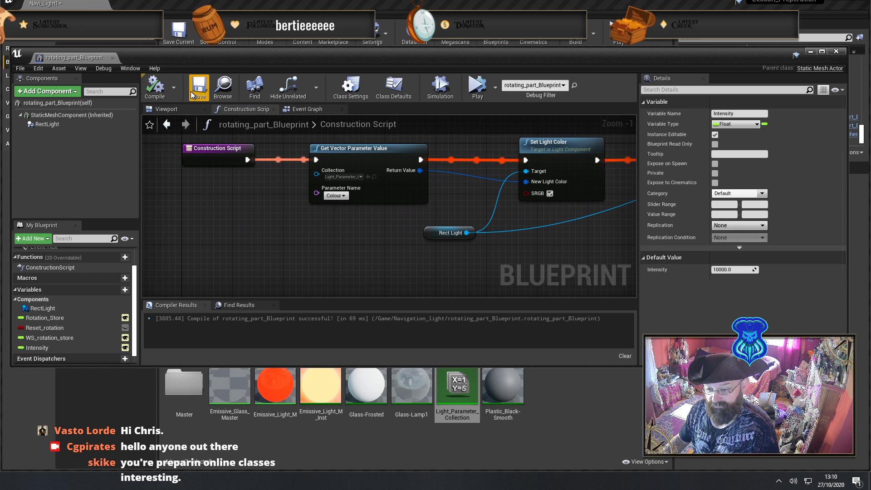
click(112, 57)
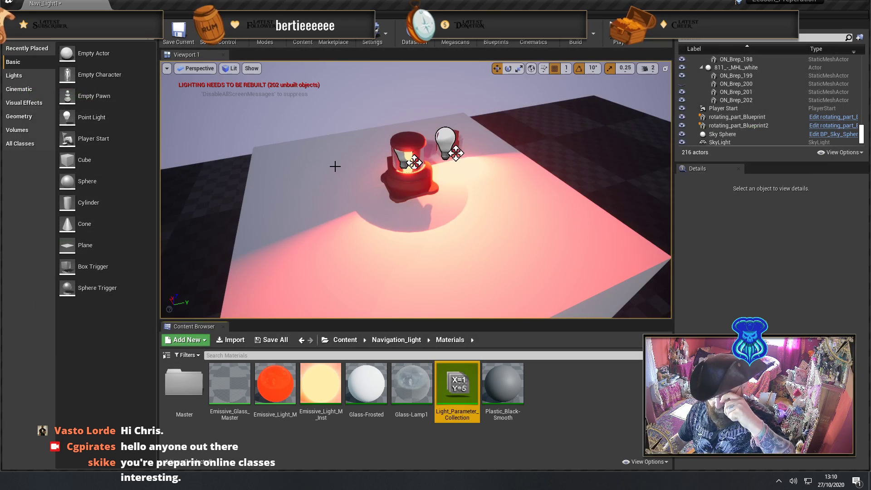
Delete the extra rotating_part_Blueprint2 actor from the level, and simulate the level to inspect the rotating lamp up close
click(446, 133)
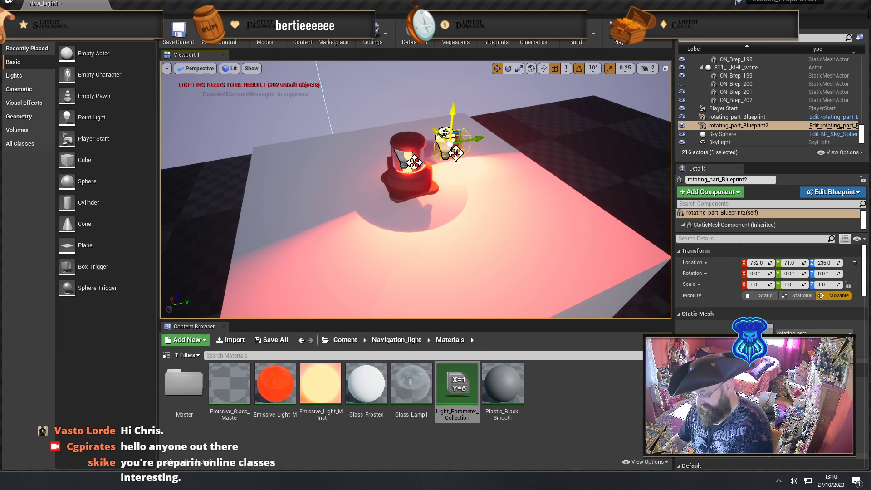
key(Delete)
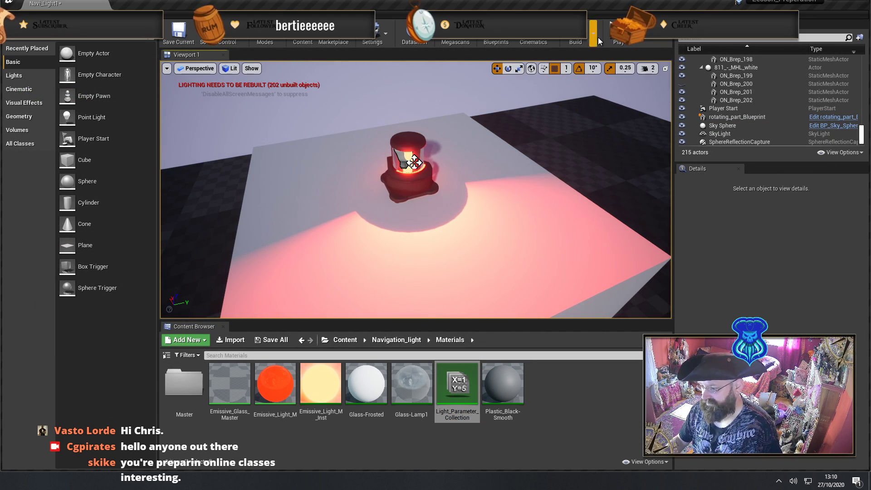
click(618, 40)
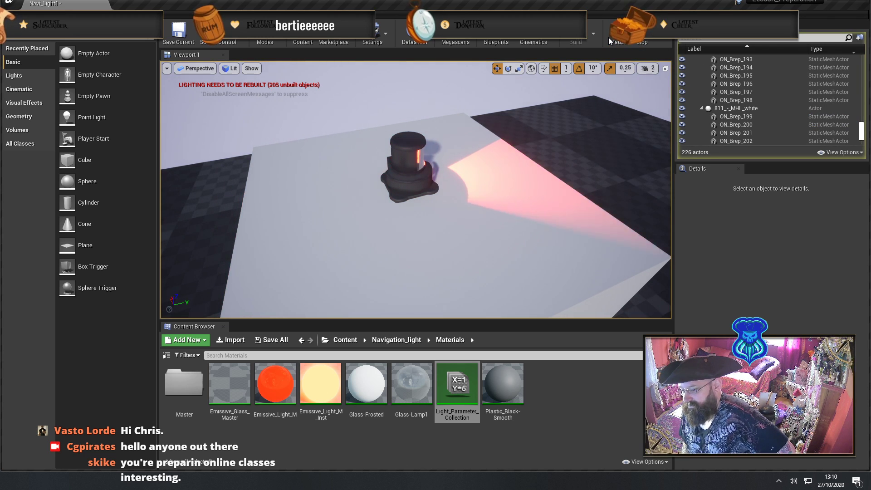
click(540, 200)
key(w)
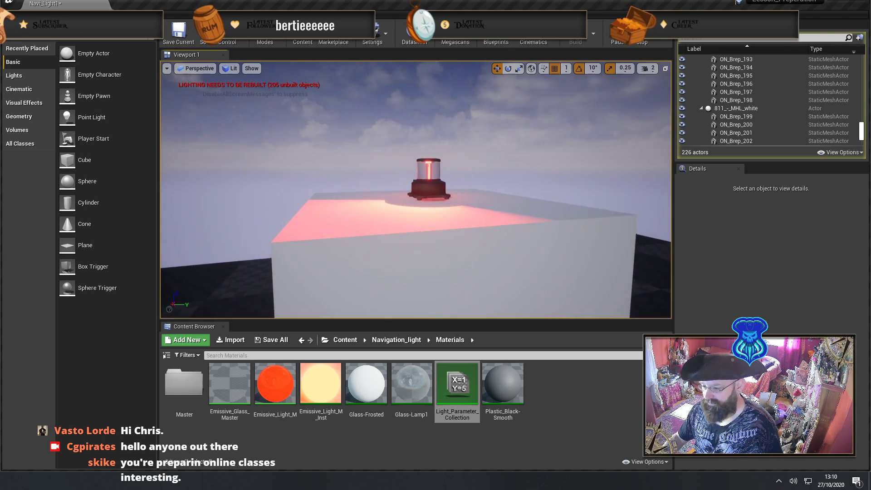
key(w)
key(q)
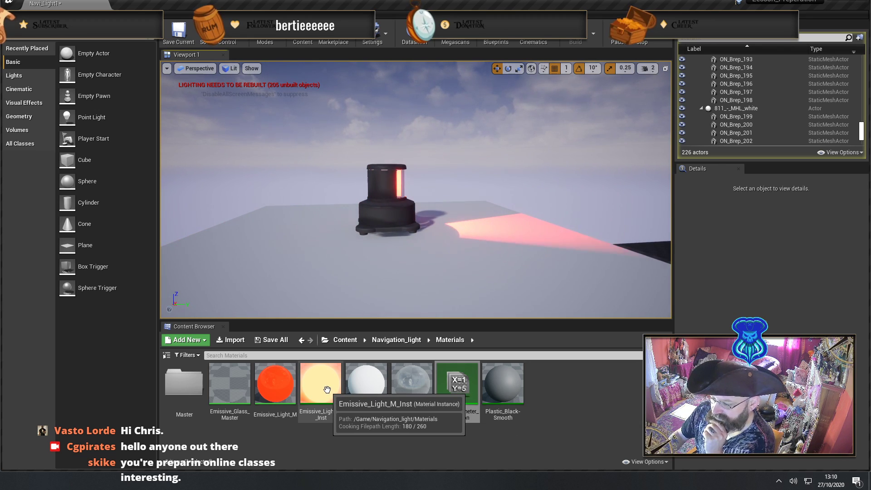
Open Emissive_Light_M_Inst and its parent material Emissive_Light_M, and set the Emissive_Multiplier parameter's default value to 10 in the parent
double_click(337, 399)
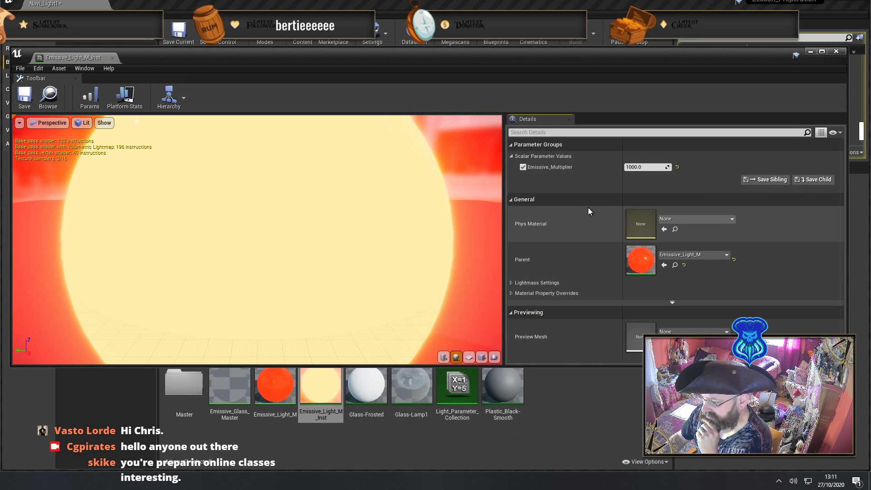
double_click(274, 388)
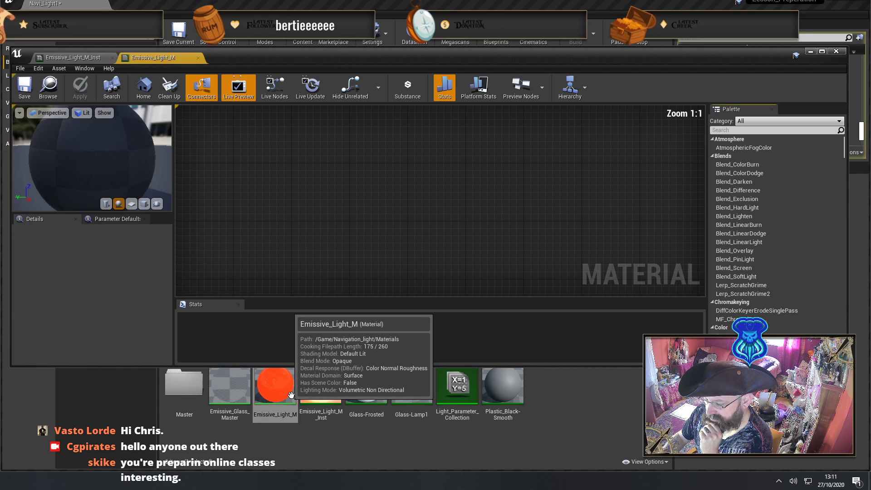
right_drag(423, 255, 430, 261)
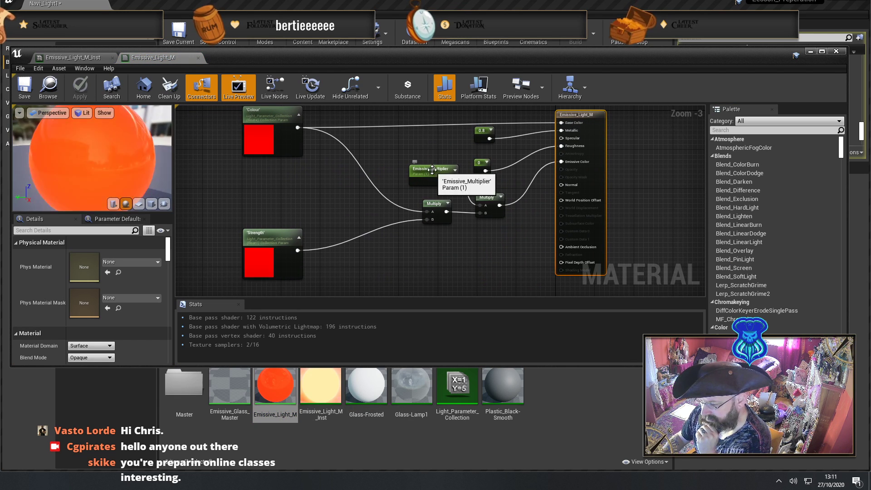
click(444, 177)
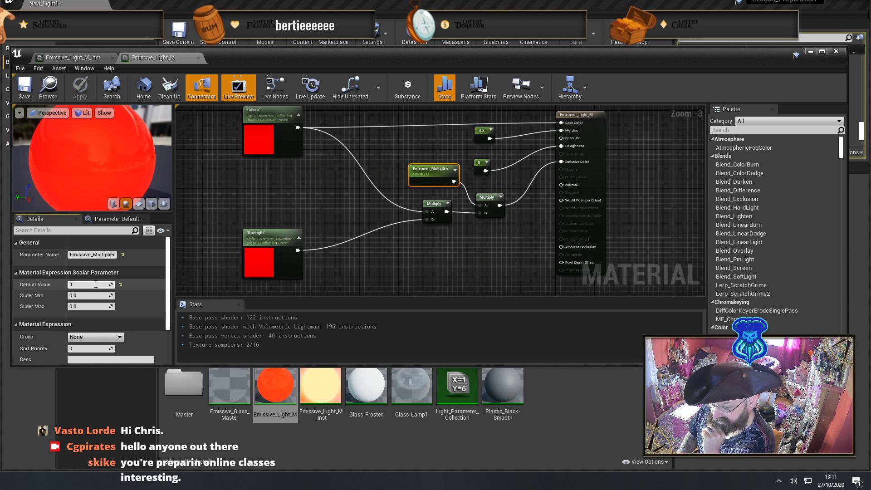
click(96, 284)
text(10)
key(Return)
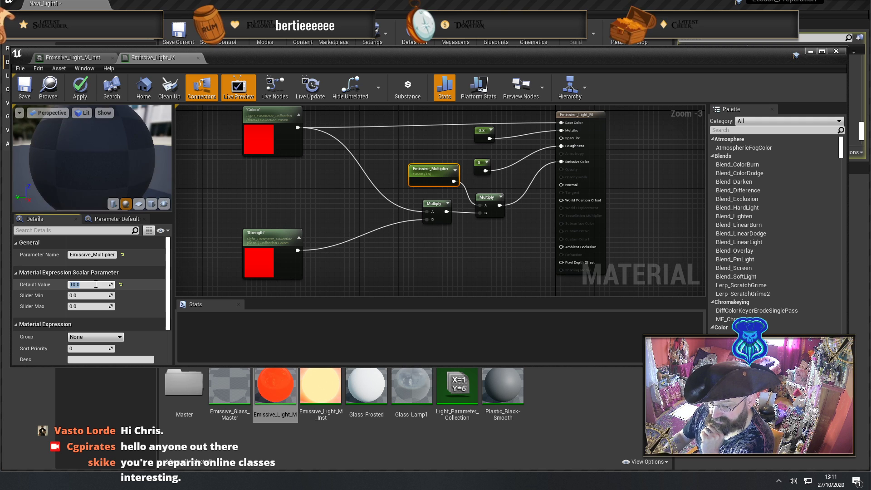
Save Emissive_Light_M, and delete the Strength collection parameter node from its material graph
click(21, 90)
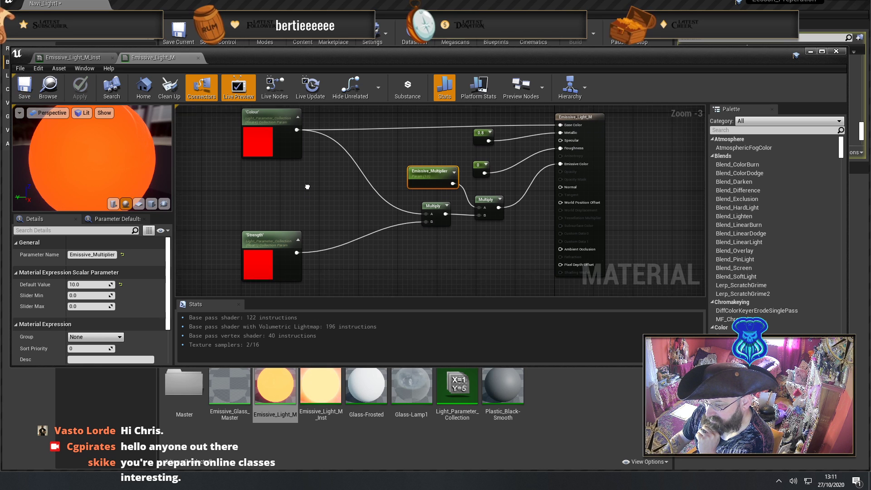
right_drag(308, 185, 299, 156)
click(255, 205)
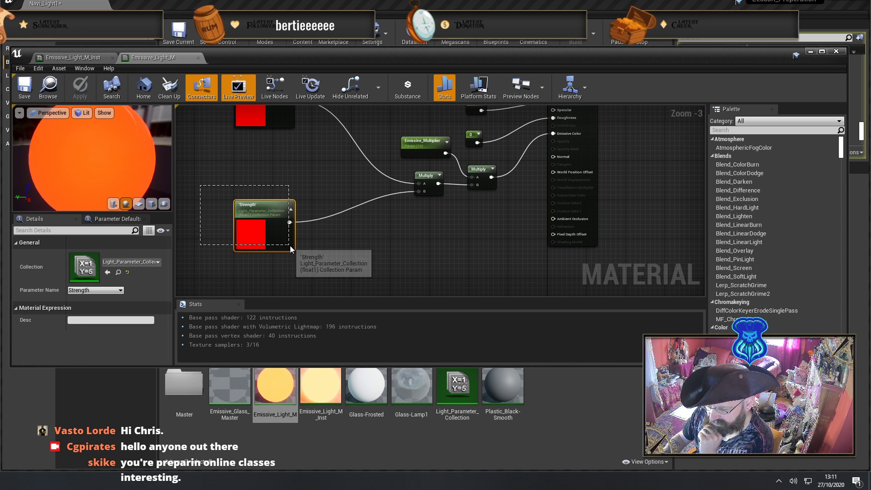
key(Delete)
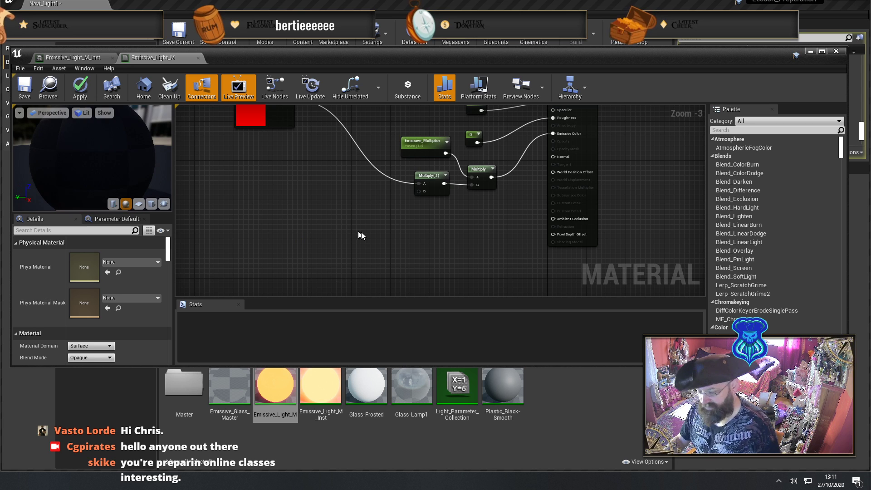
right_drag(361, 235, 356, 262)
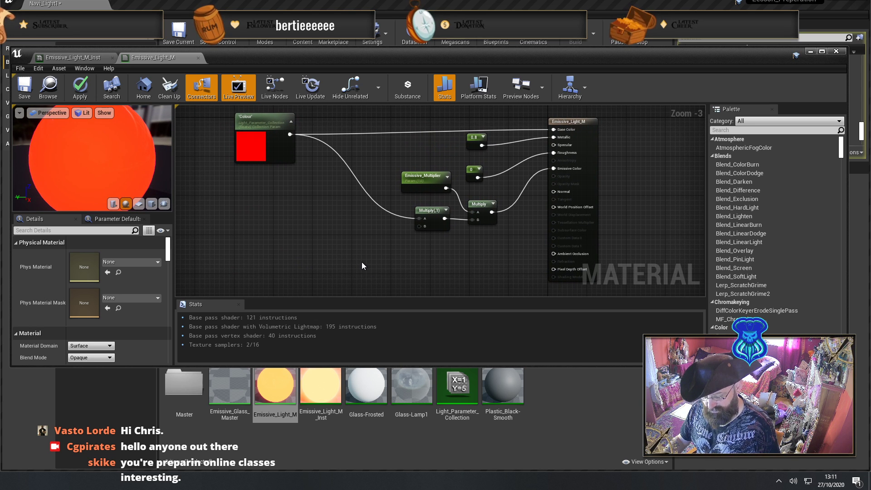
Add a constant node with value 10 and connect it to the B input of the first Multiply node
click(363, 250)
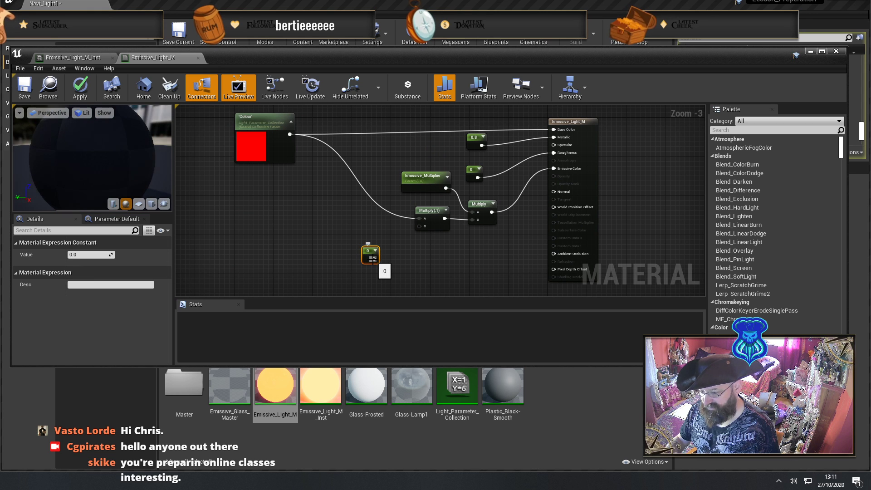
drag(374, 259, 419, 226)
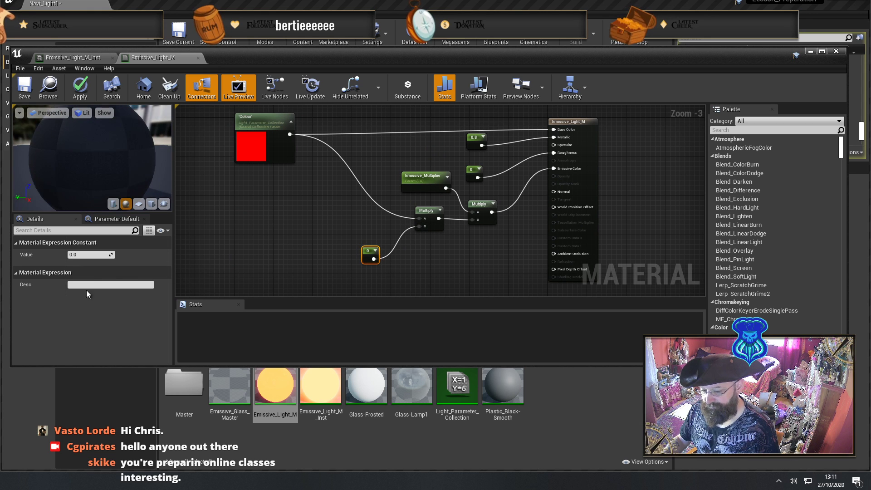
click(86, 255)
text(10)
key(Return)
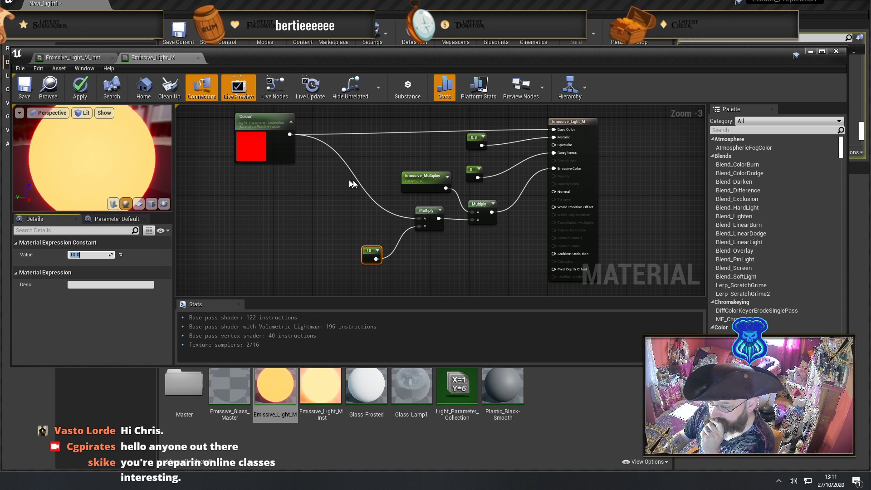
Apply the Emissive_Light_M changes, and close the material and its instance
click(411, 180)
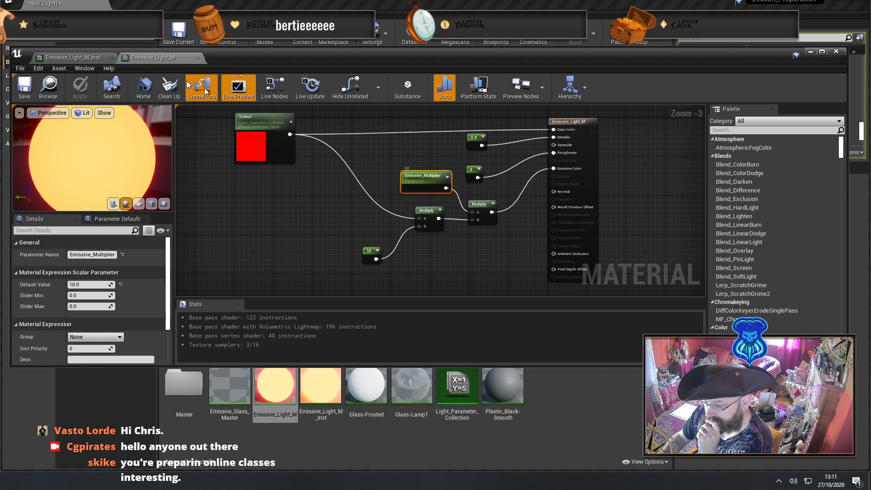
middle_click(170, 59)
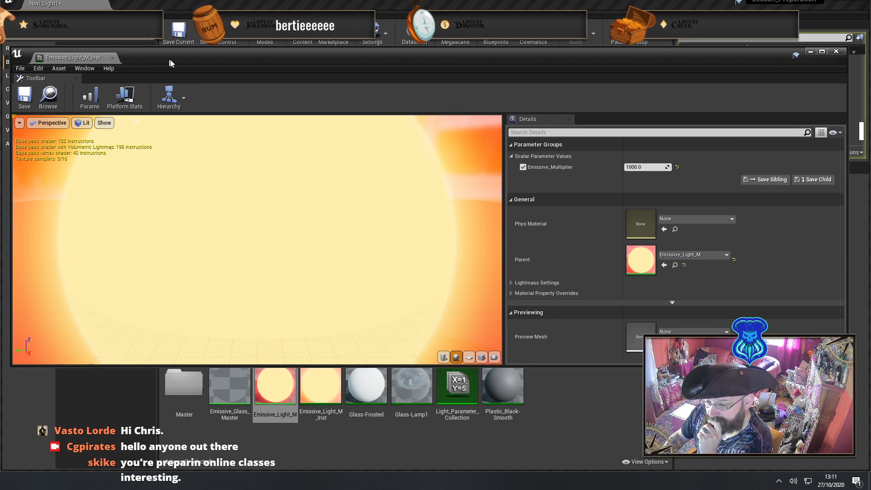
middle_click(85, 60)
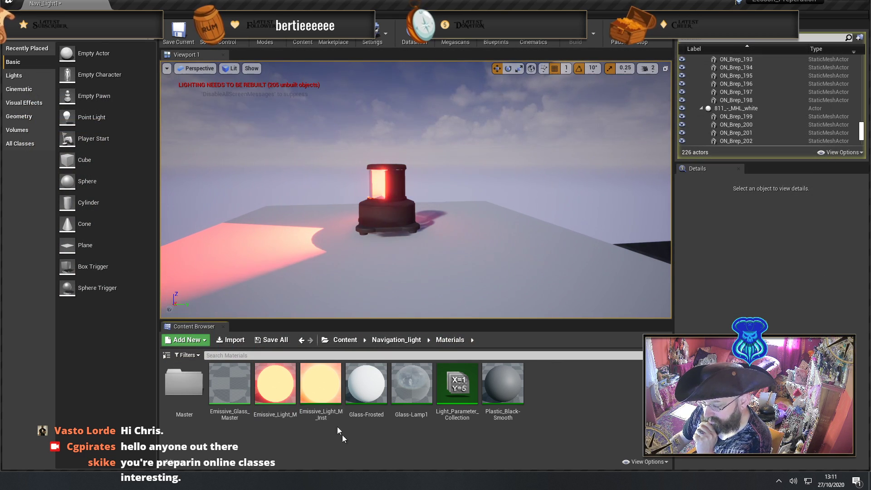
Set Emissive_Multiplier to 10000 in Emissive_Light_M_Inst and close the material instance
double_click(320, 386)
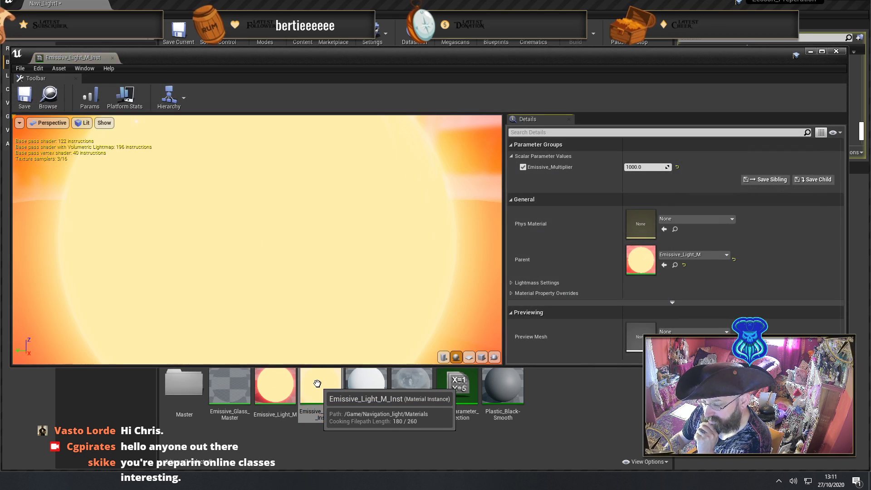
click(638, 166)
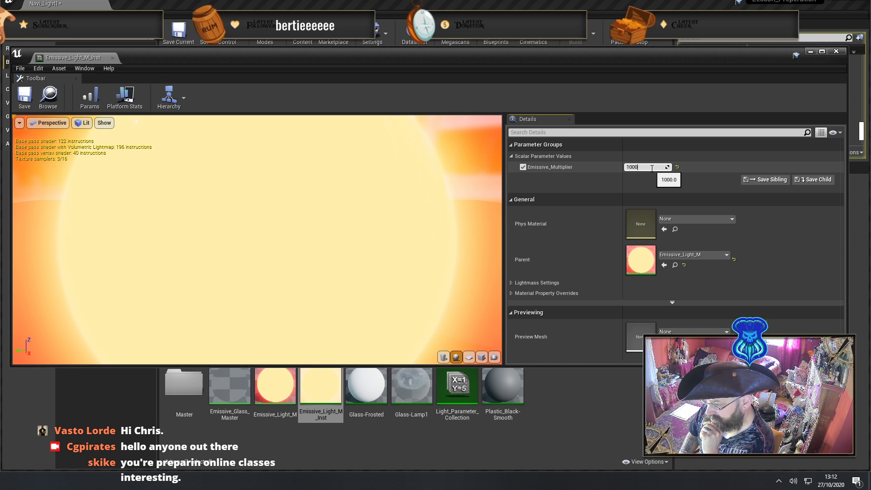
text(0)
key(Return)
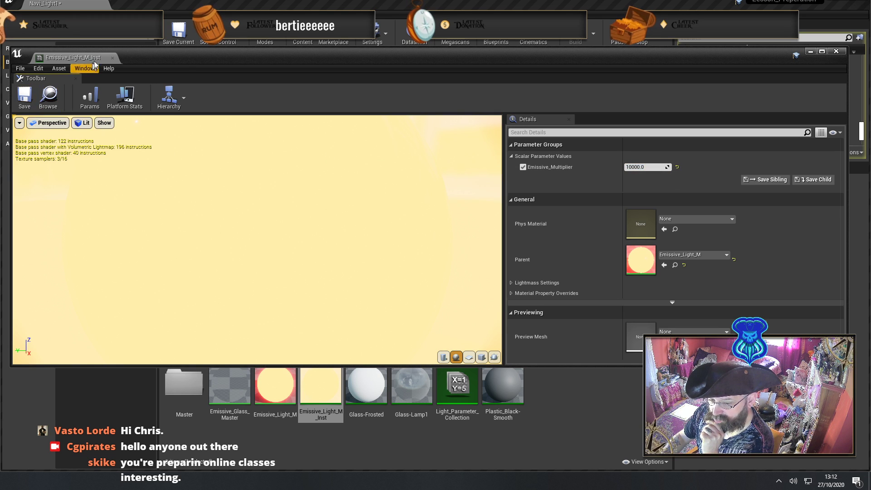
click(112, 57)
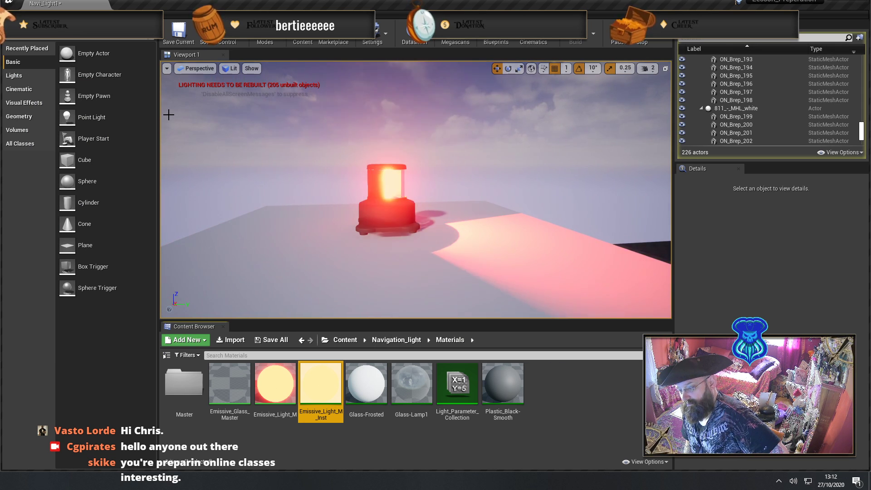
Stop the simulation, dismiss the Message Log, and run the simulation twice more to check the lamp's glow from farther back
click(655, 43)
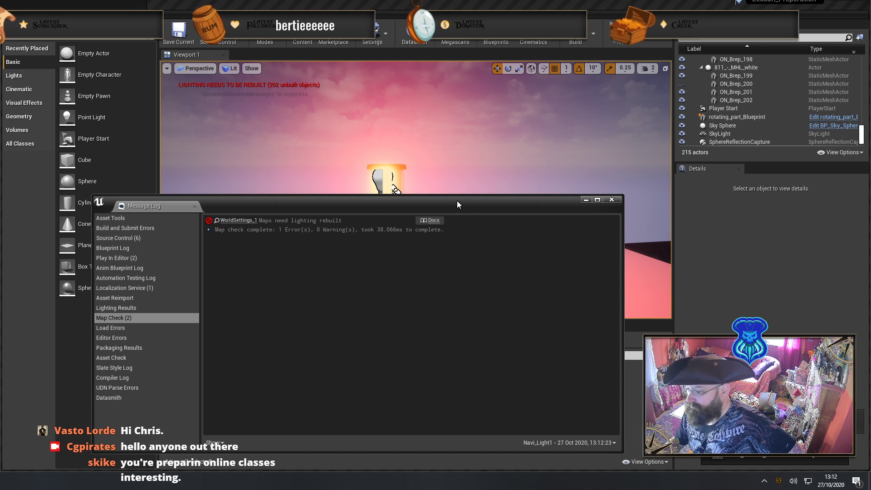
click(612, 200)
right_drag(540, 153, 554, 120)
click(611, 33)
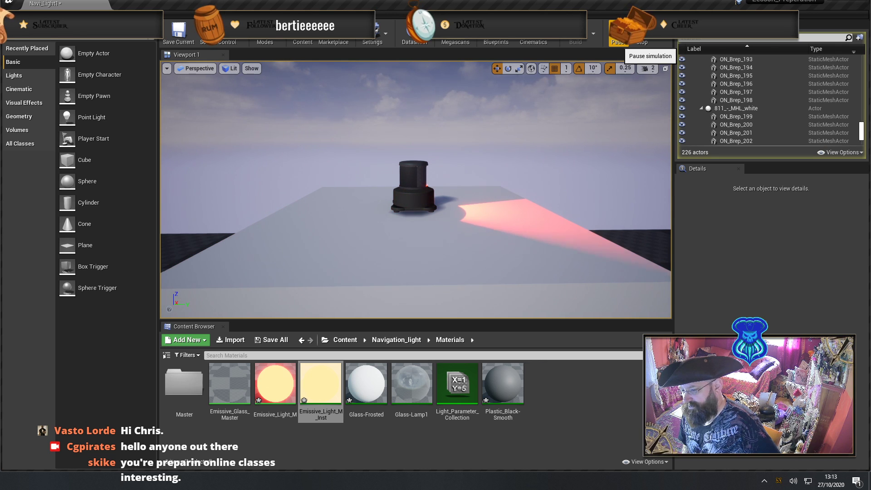
click(642, 42)
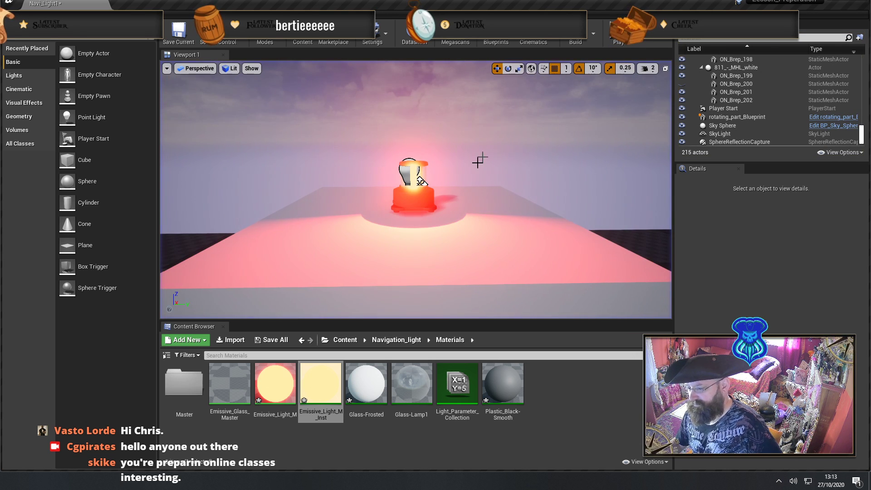
click(618, 36)
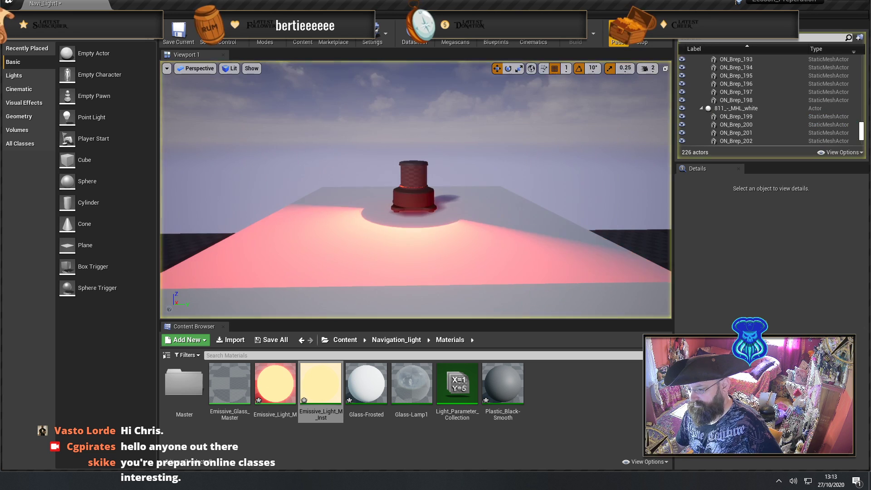
key(Escape)
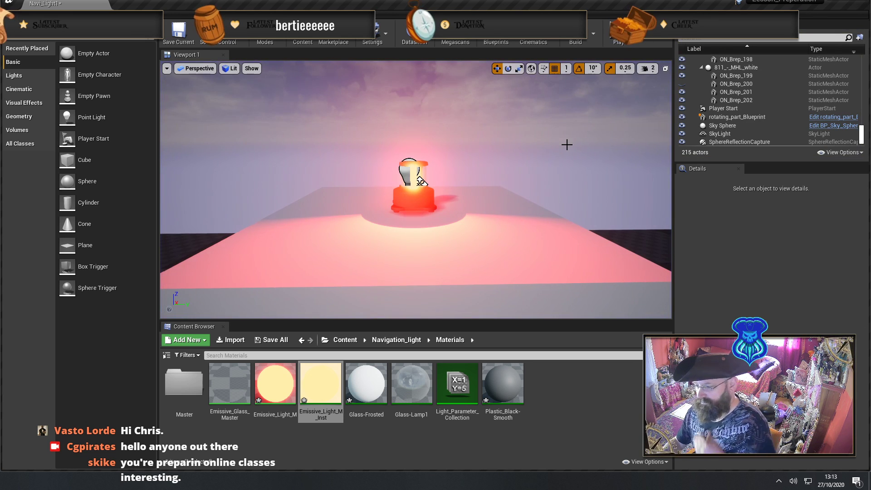
Save the Emissive_Light_M_Inst and Emissive_Light_M materials, and simulate the level to check the lamp close up
click(409, 174)
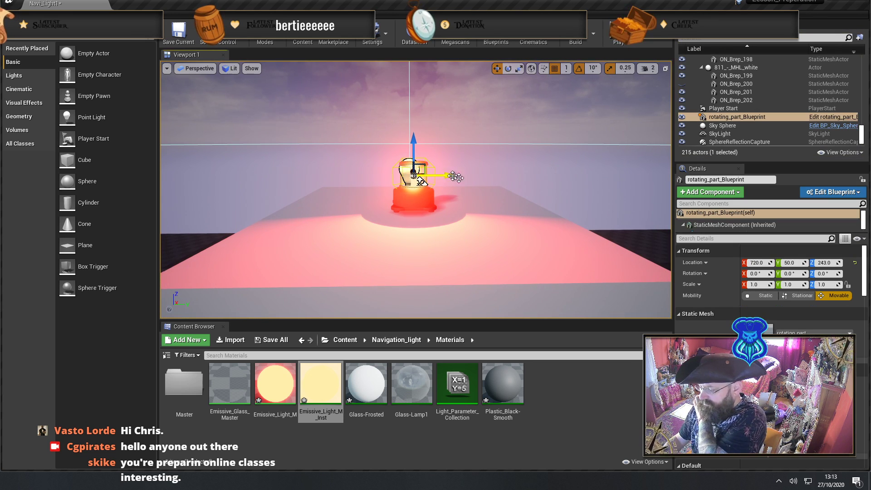
scroll(421, 181, up, 6)
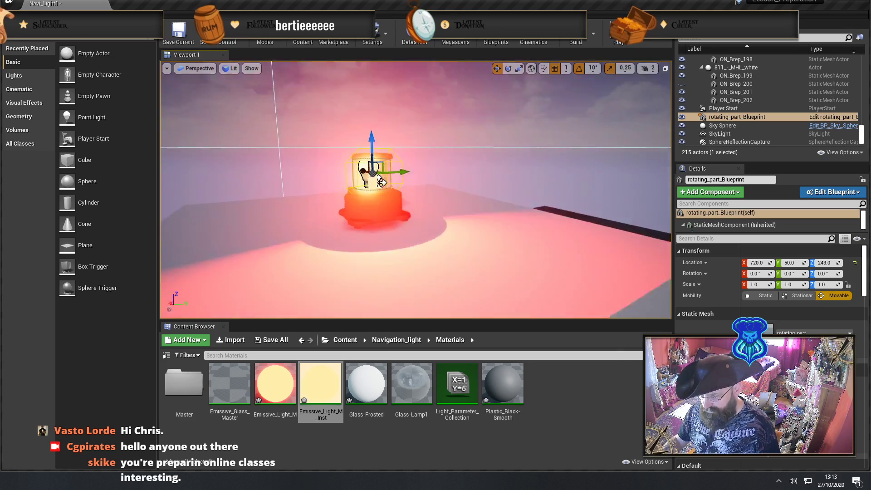
alt+drag(437, 167, 437, 168)
alt+drag(416, 199, 416, 200)
right_drag(539, 273, 563, 286)
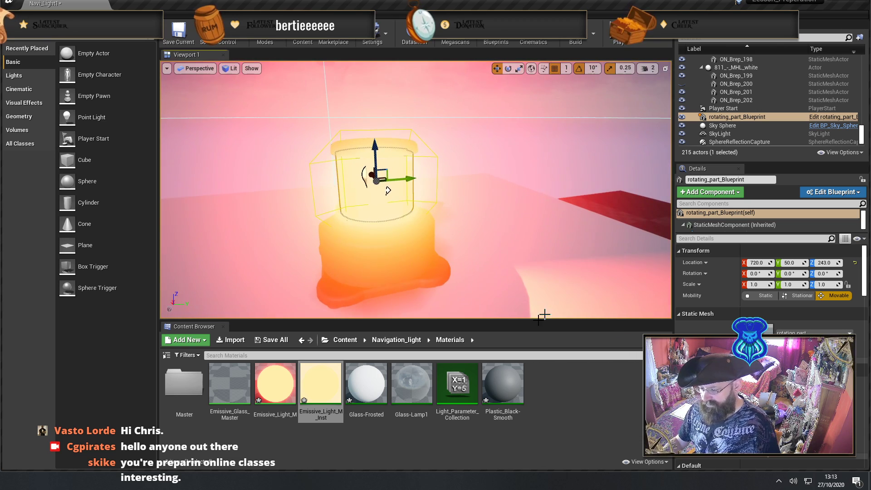
click(318, 389)
click(275, 383)
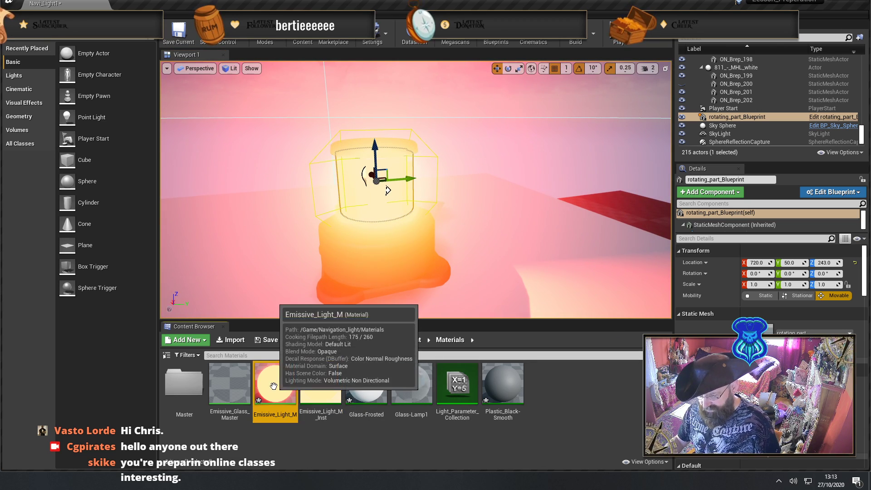
click(620, 40)
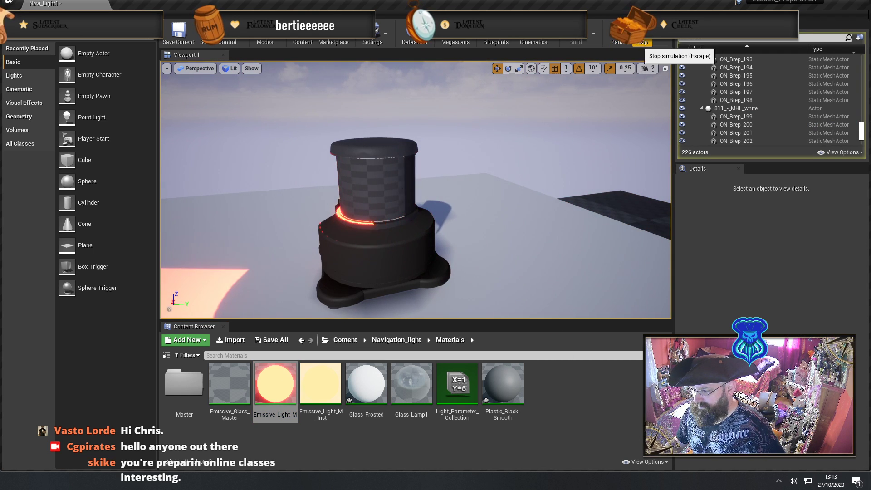
click(641, 38)
Locate rotating_part_Blueprint's assigned material in the content folder, save Glass-Frosted, and run the simulation again
click(394, 178)
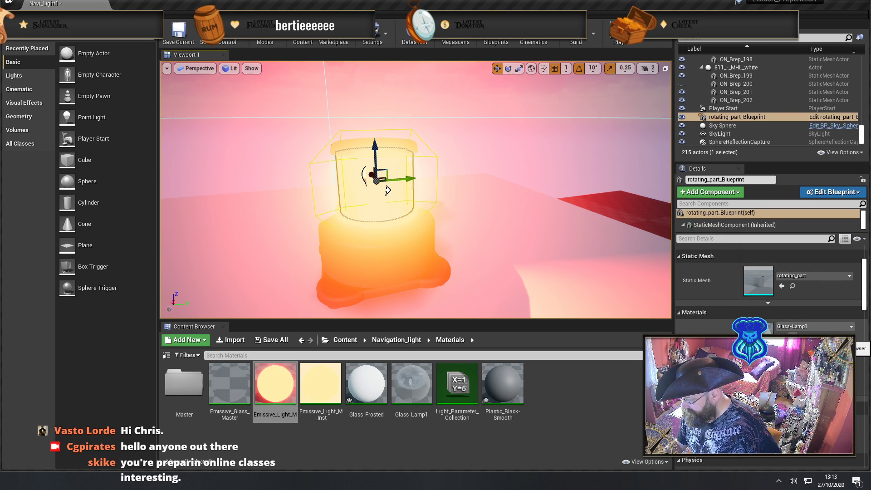
click(792, 336)
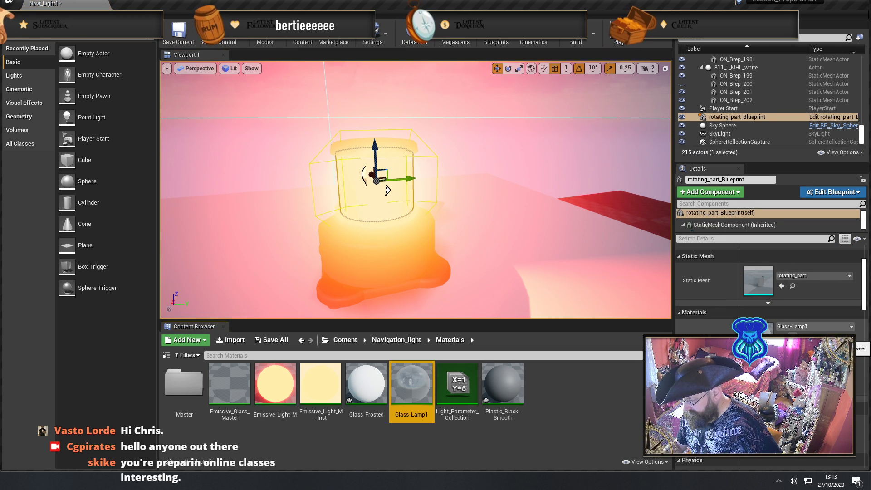
click(365, 390)
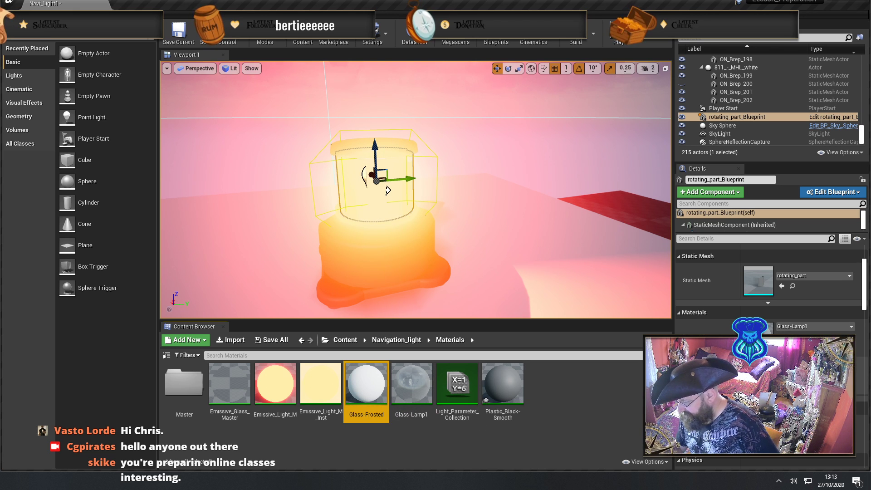
click(618, 35)
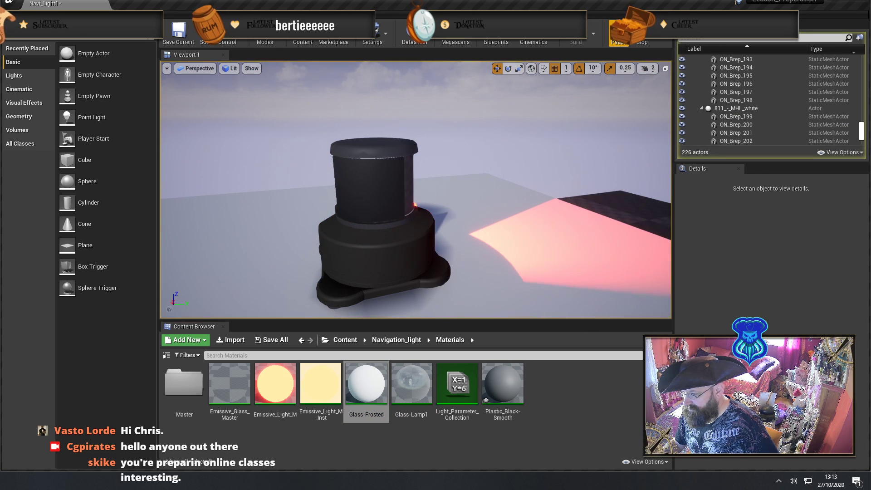
key(Escape)
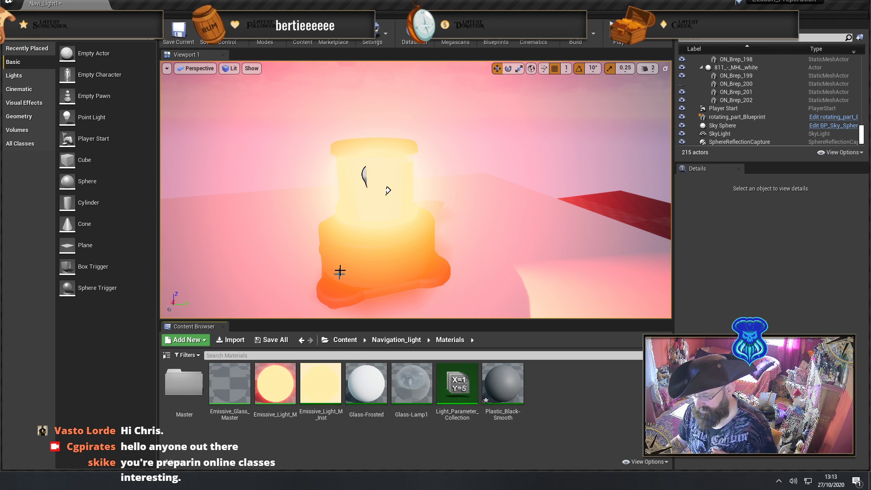
Open rotating_part_Blueprint to review its Construction Script nodes for the rect light's colour and intensity, and close the blueprint
click(388, 190)
click(833, 192)
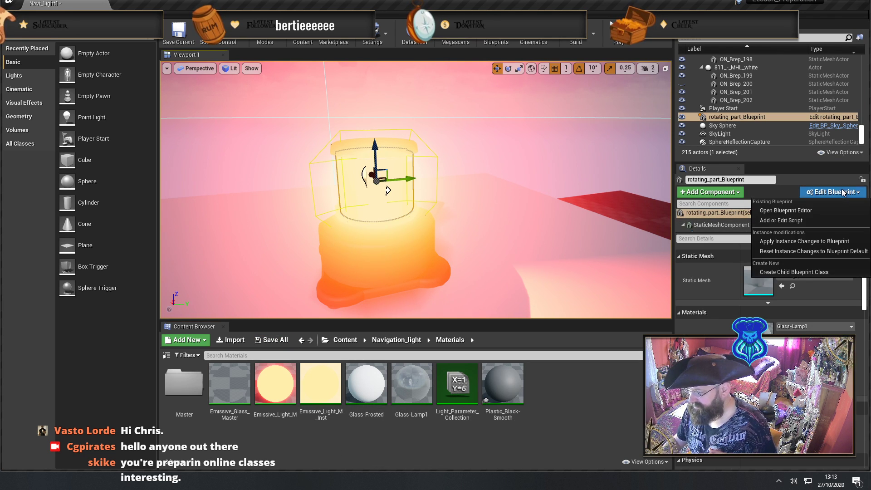
click(799, 209)
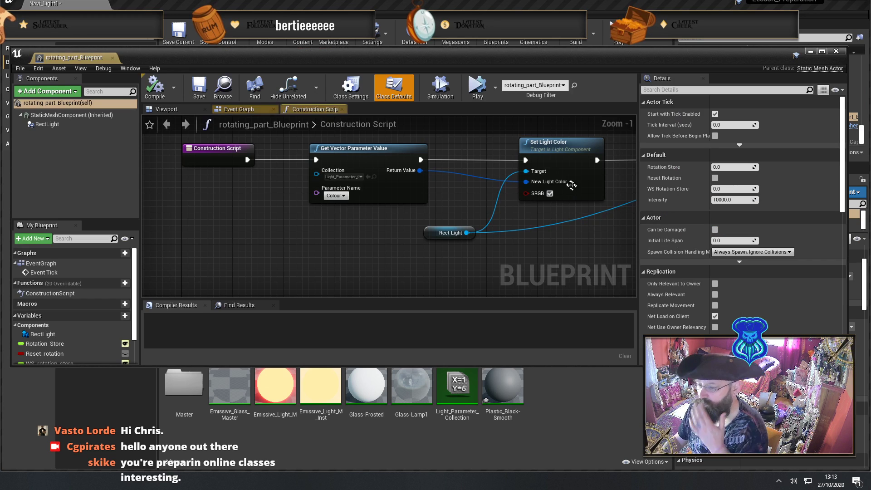
right_drag(544, 229, 348, 243)
scroll(365, 241, down, 2)
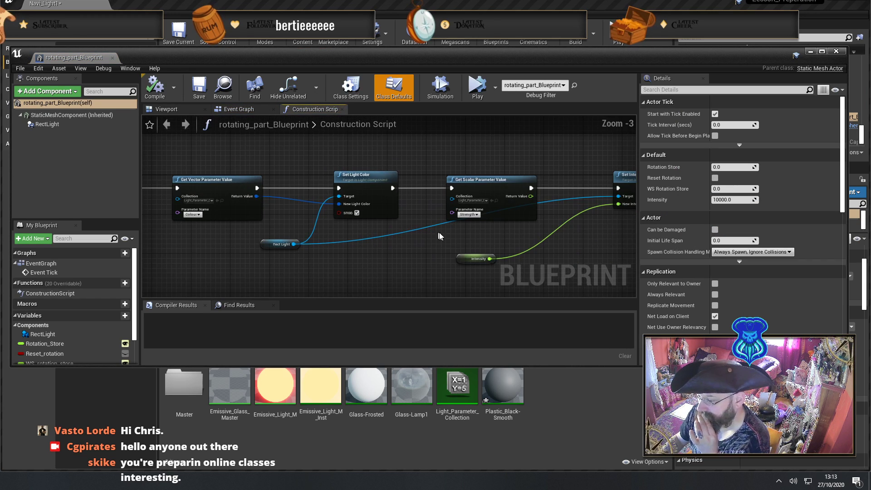
right_drag(441, 234, 283, 212)
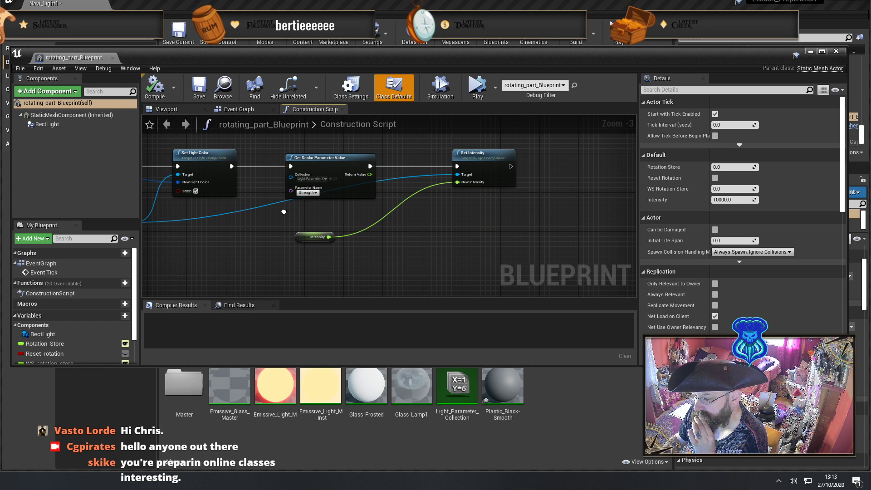
right_drag(283, 212, 460, 217)
scroll(439, 206, up, 1)
scroll(426, 208, up, 1)
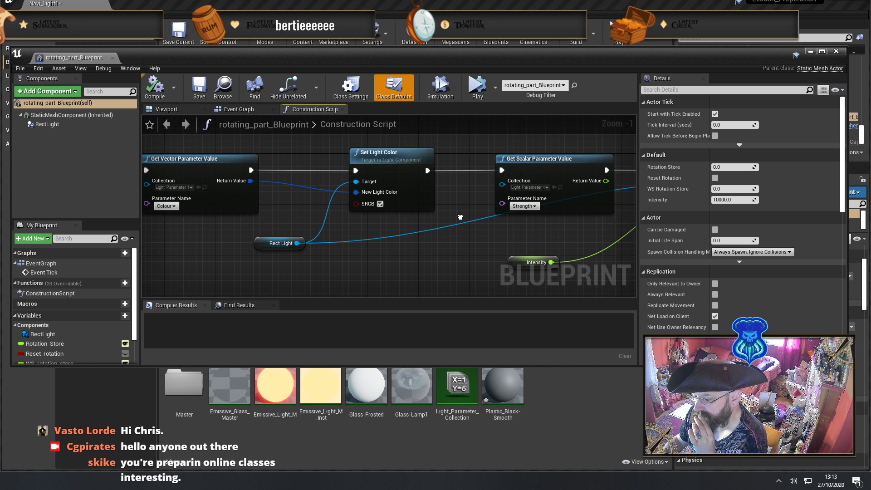
right_drag(460, 217, 496, 205)
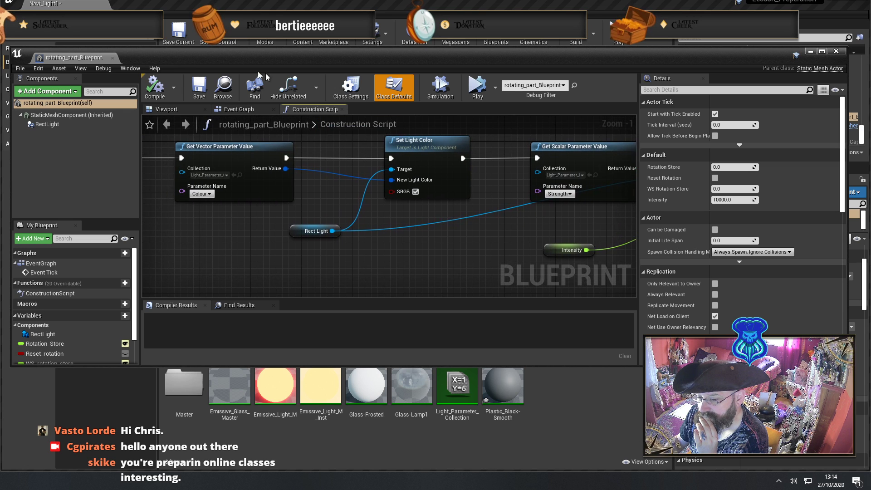
click(112, 58)
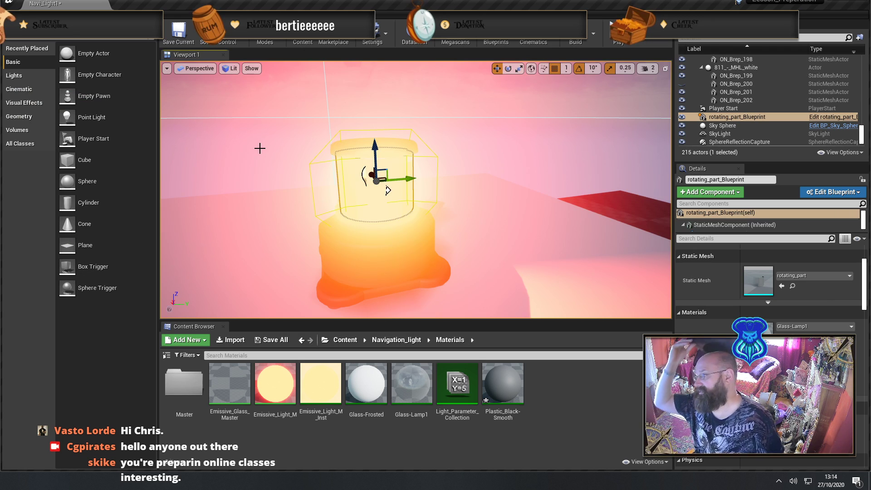